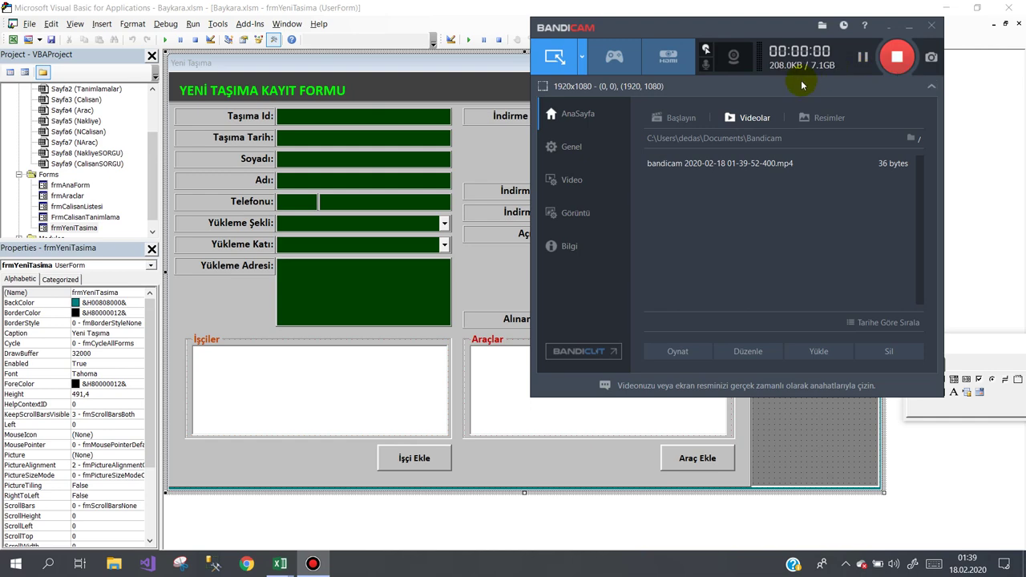
Minimize the VBA editor and the Bandicam recorder to reveal the AnaMenu sheet.
click(419, 6)
click(944, 8)
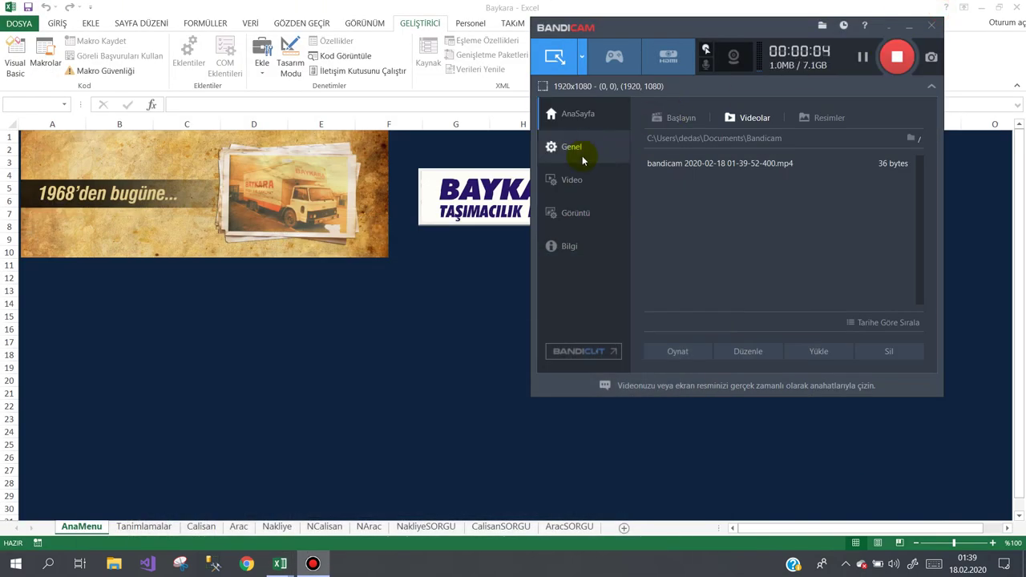
click(909, 26)
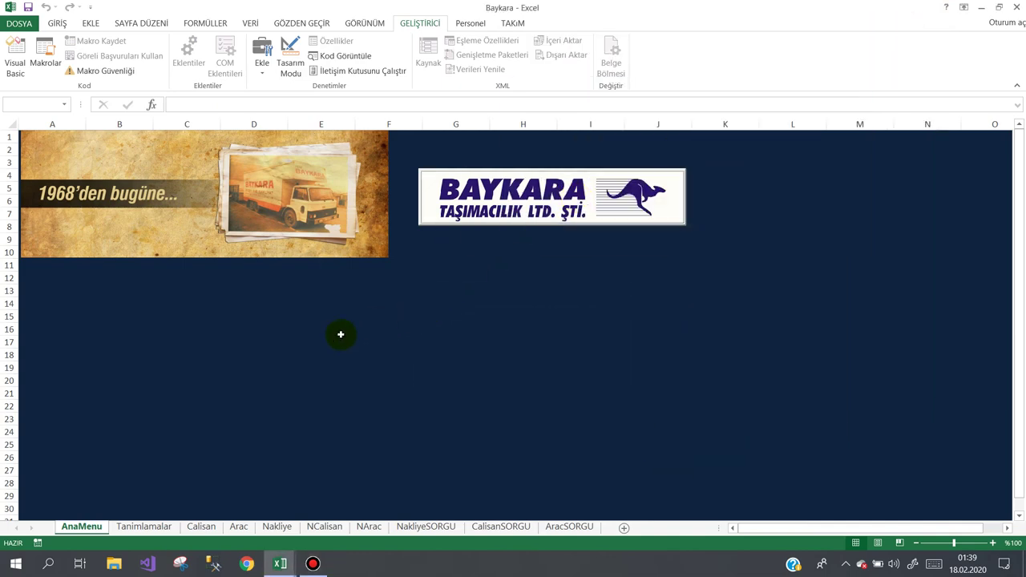
Check the Taşıma Id, Çalışan Id and Araç Id entries on the Tanimlamalar sheet.
click(125, 528)
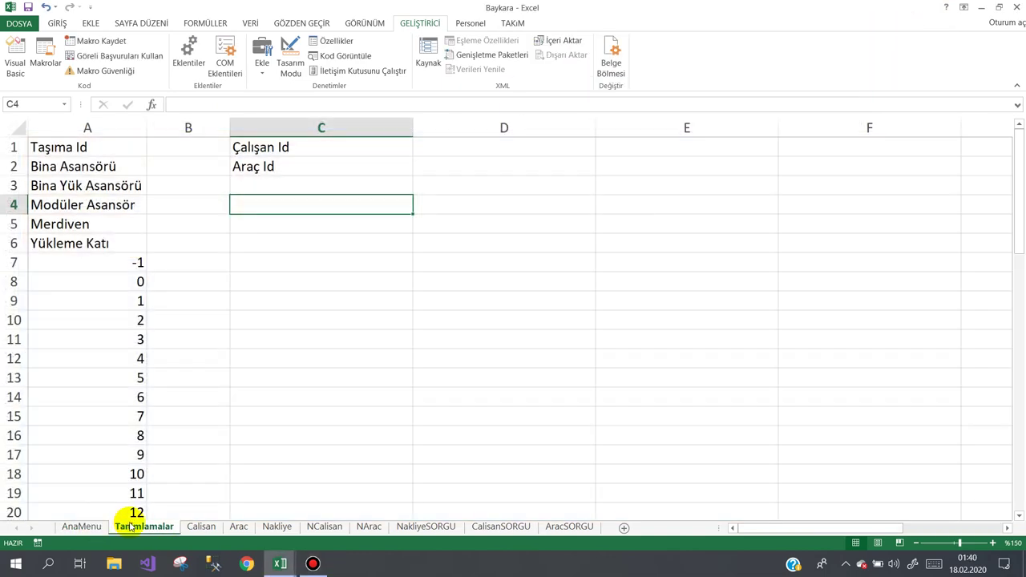
click(61, 148)
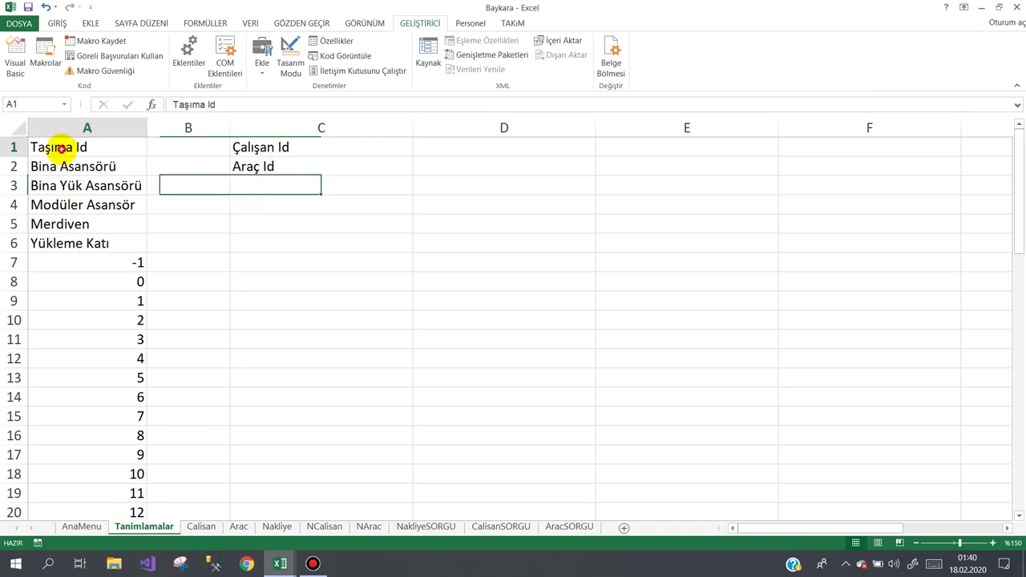
click(258, 151)
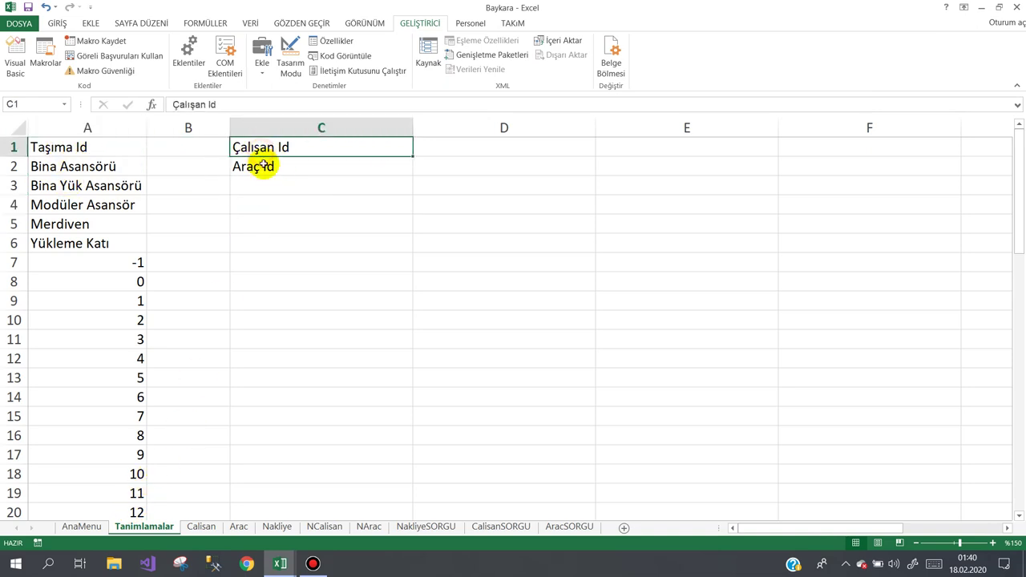
click(263, 165)
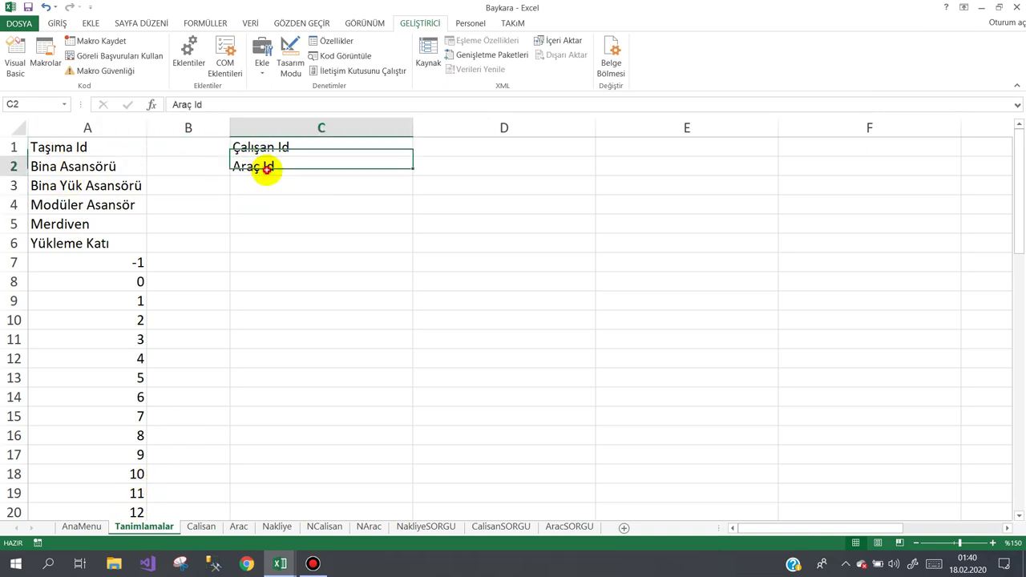
Review the Calisan headers (ÇALIŞAN ID to TELEFONU) and the Arac headers ARAC ID and PLAKASI.
click(201, 527)
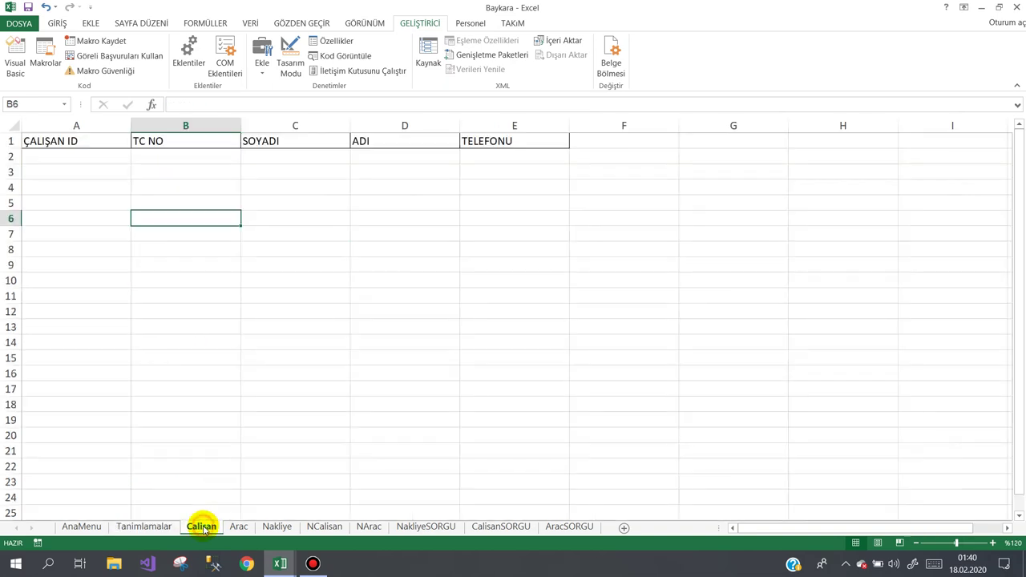
click(68, 141)
click(146, 142)
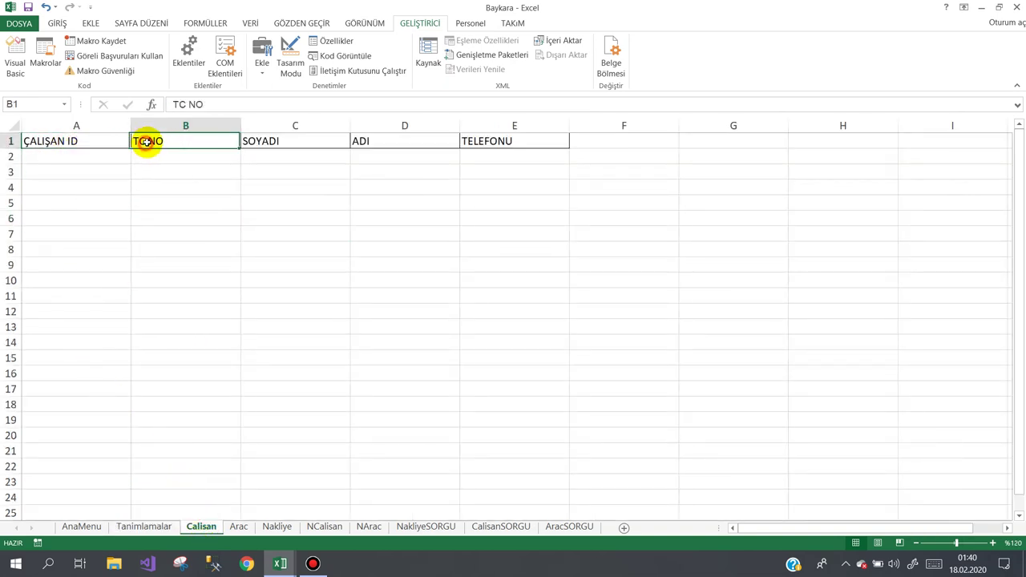
click(261, 142)
click(367, 142)
click(473, 142)
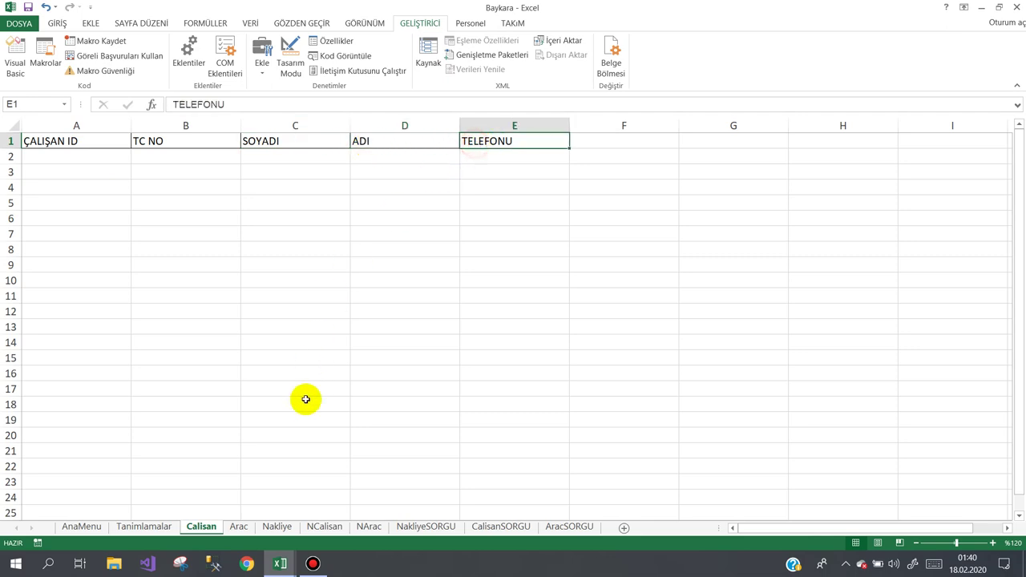
click(238, 527)
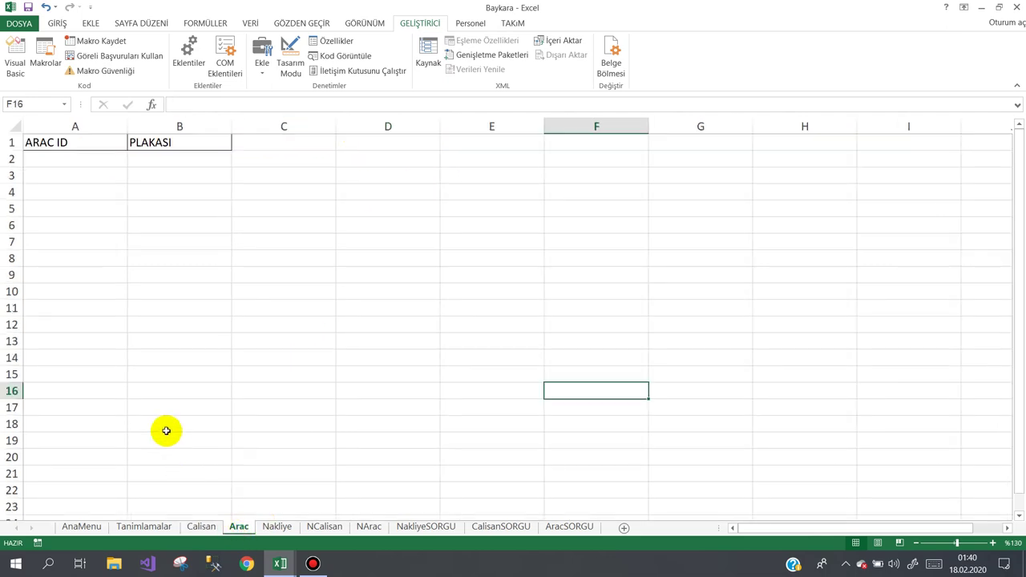
click(75, 143)
click(156, 141)
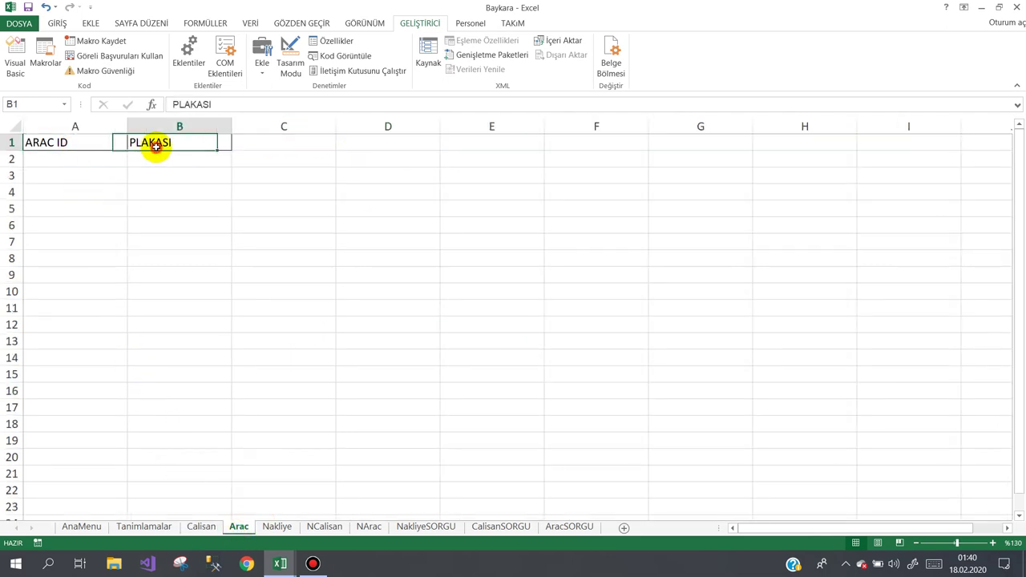
Zoom in on the Nakliye sheet and review its TAŞIMA TARİHİ, SOYADI and ADI headers.
click(282, 527)
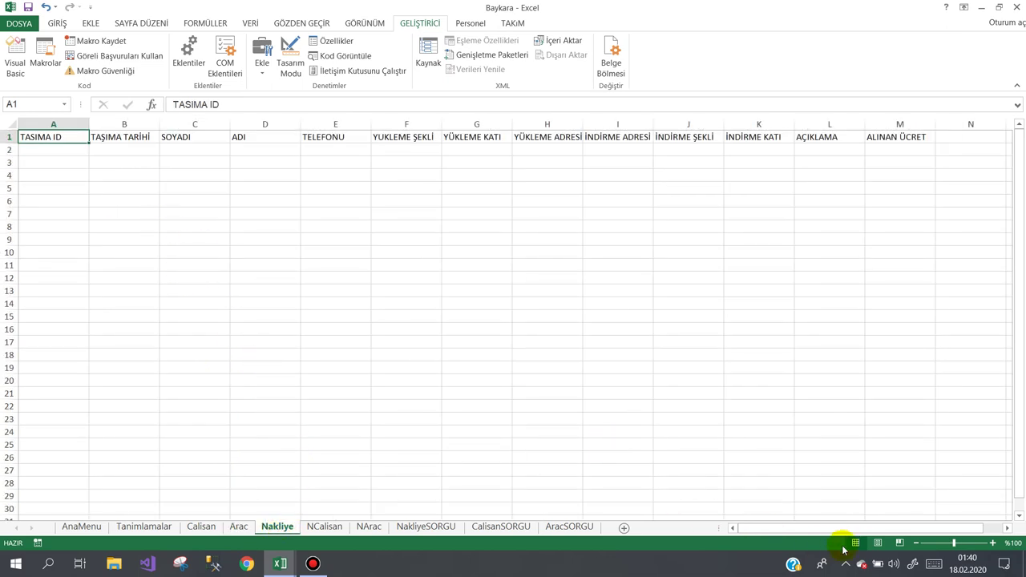
click(994, 544)
click(993, 543)
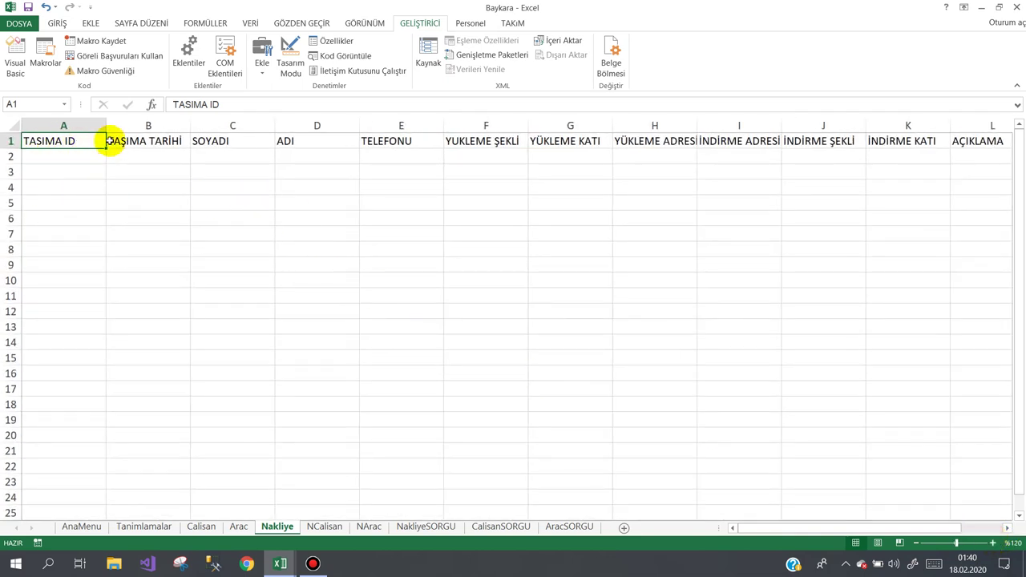
click(137, 141)
click(213, 141)
click(293, 140)
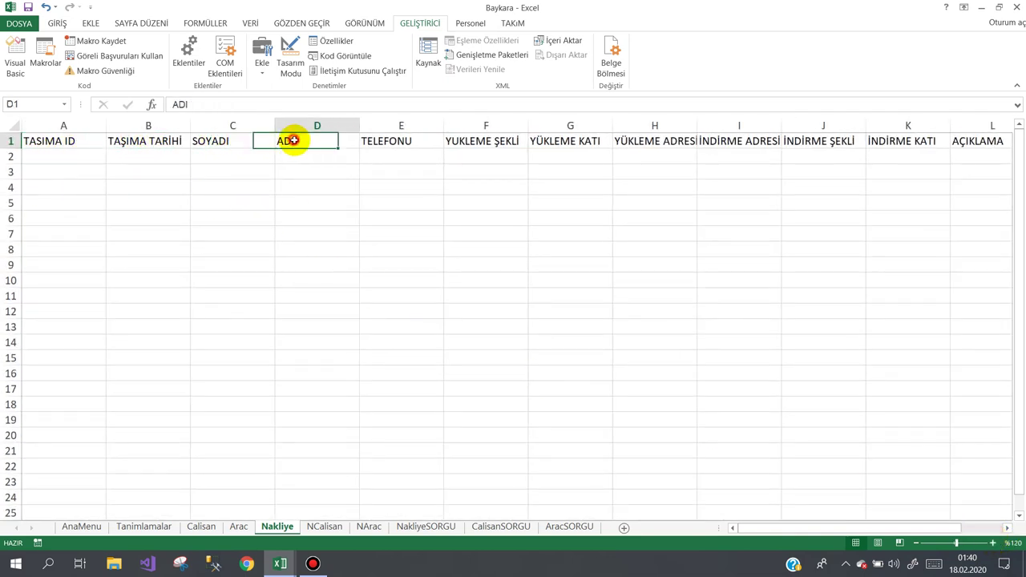
Glance at the frmYeniTasima designer, then come back to the Baykara workbook.
mouse_move(280, 563)
click(335, 477)
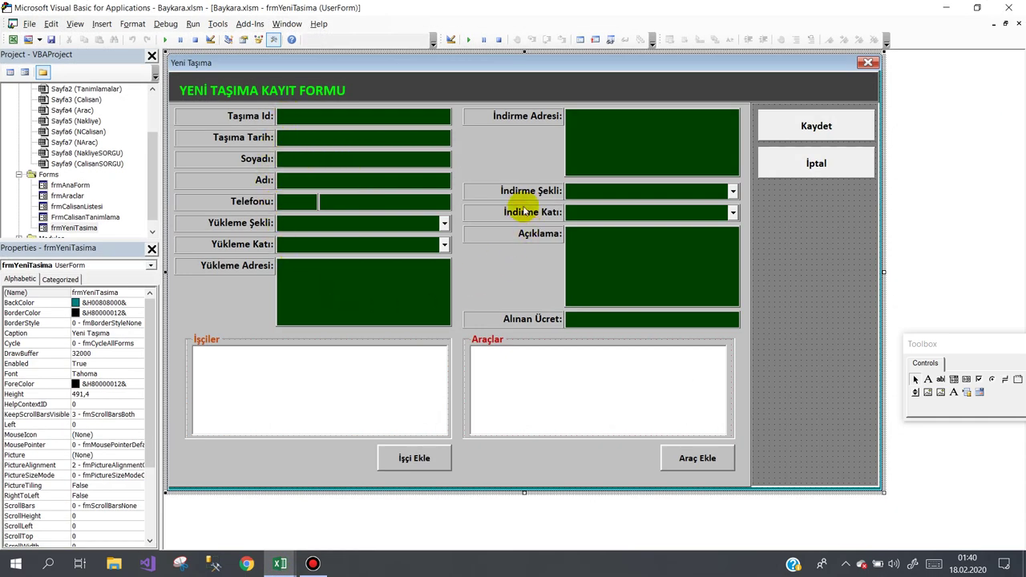
click(276, 562)
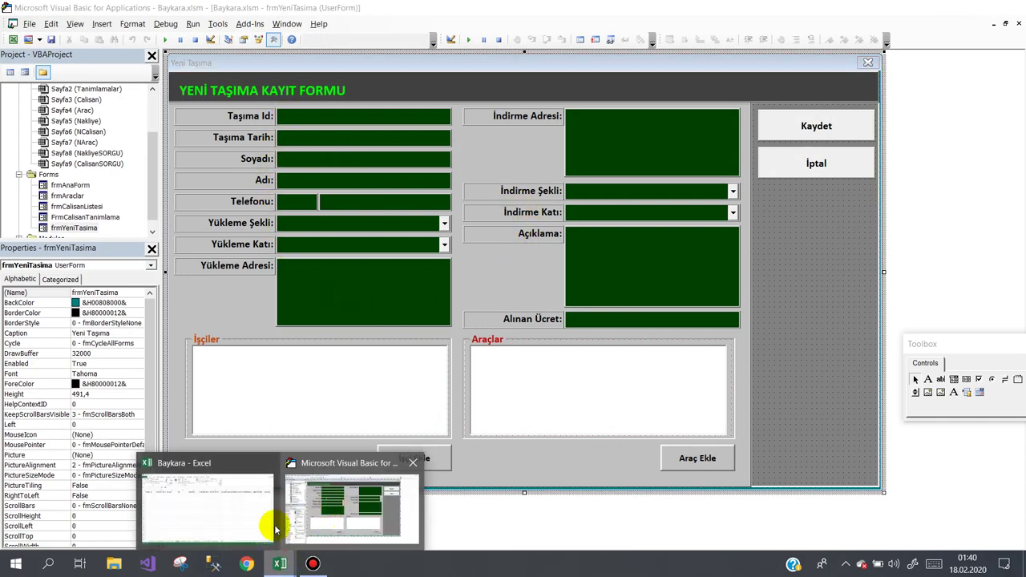
click(189, 518)
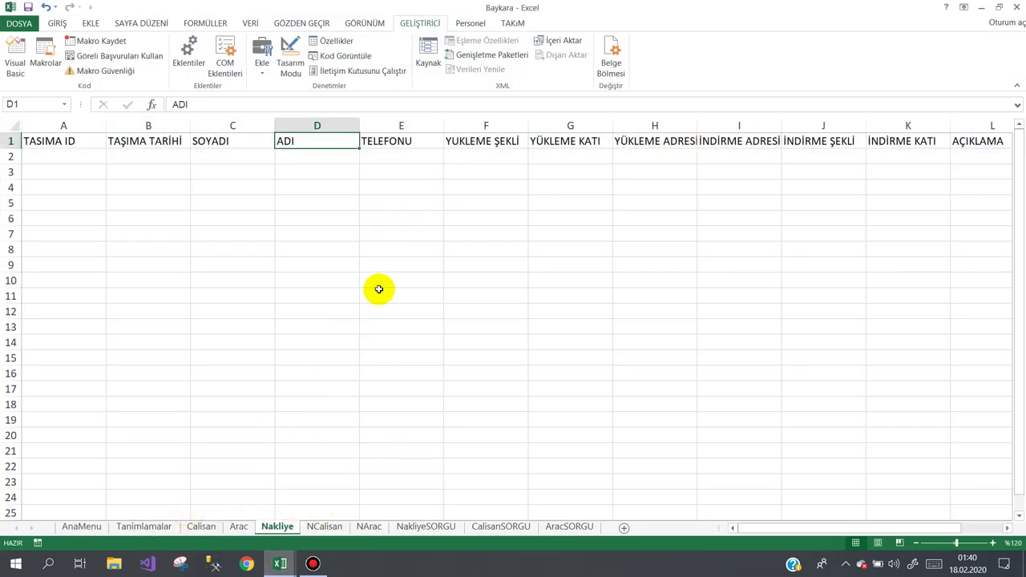
Review the Nakliye headers from TELEFONU to AÇIKLAMA, scrolling right to ALINAN ÜCRET.
click(386, 144)
click(481, 146)
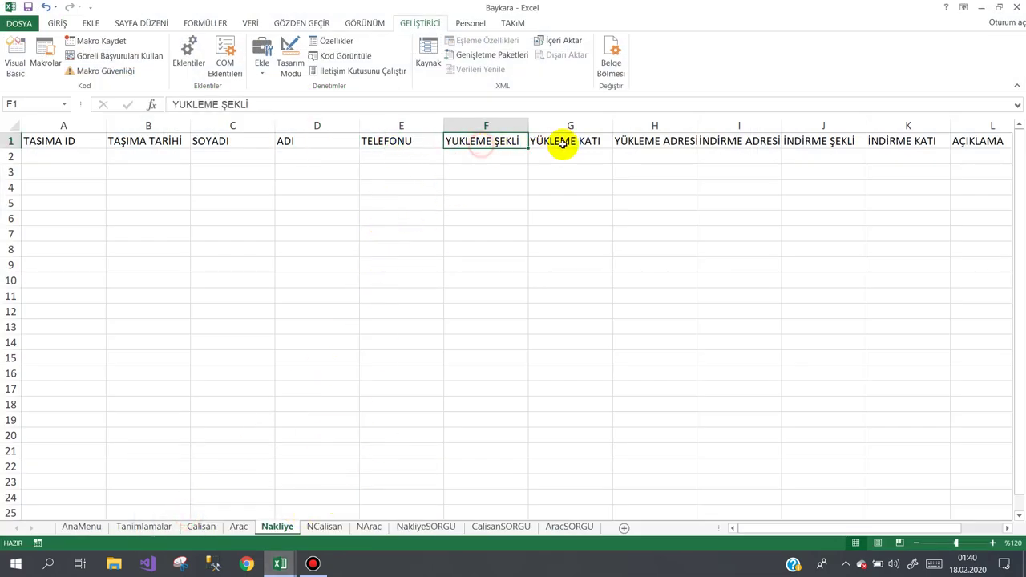
click(570, 143)
click(638, 140)
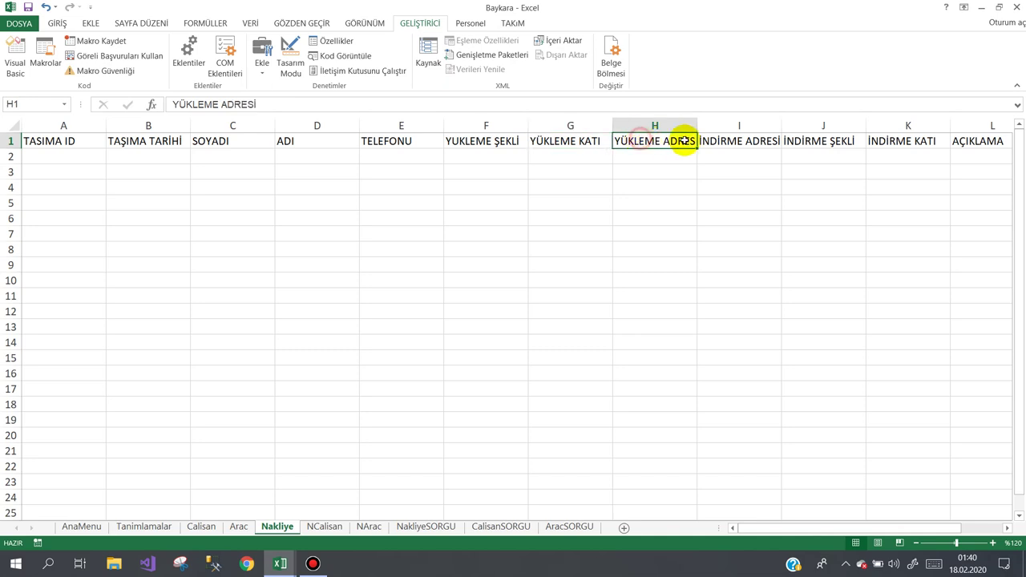
click(731, 141)
click(805, 141)
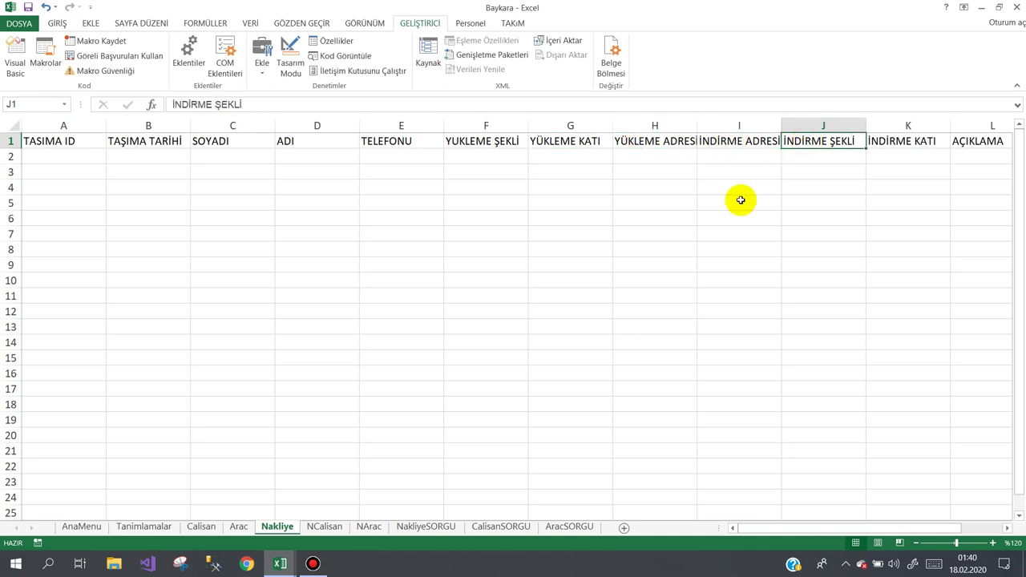
click(898, 141)
click(976, 140)
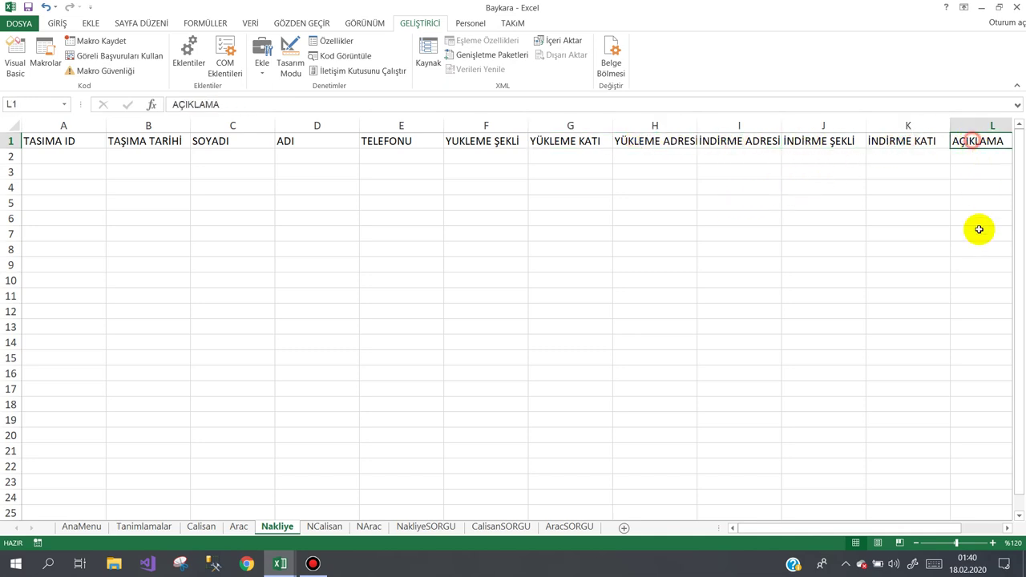
click(1007, 527)
click(1007, 526)
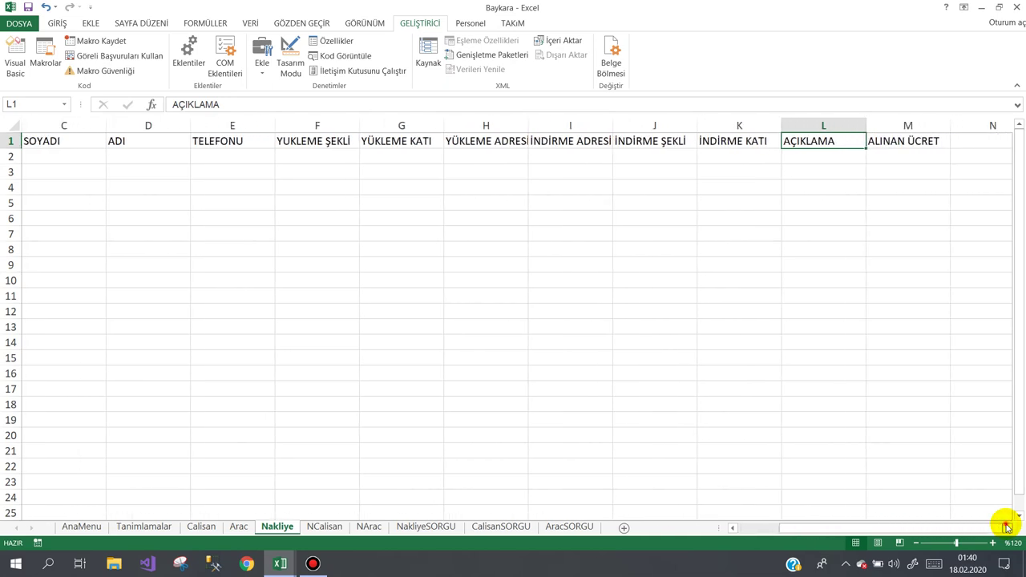
click(1005, 525)
drag(956, 525, 820, 525)
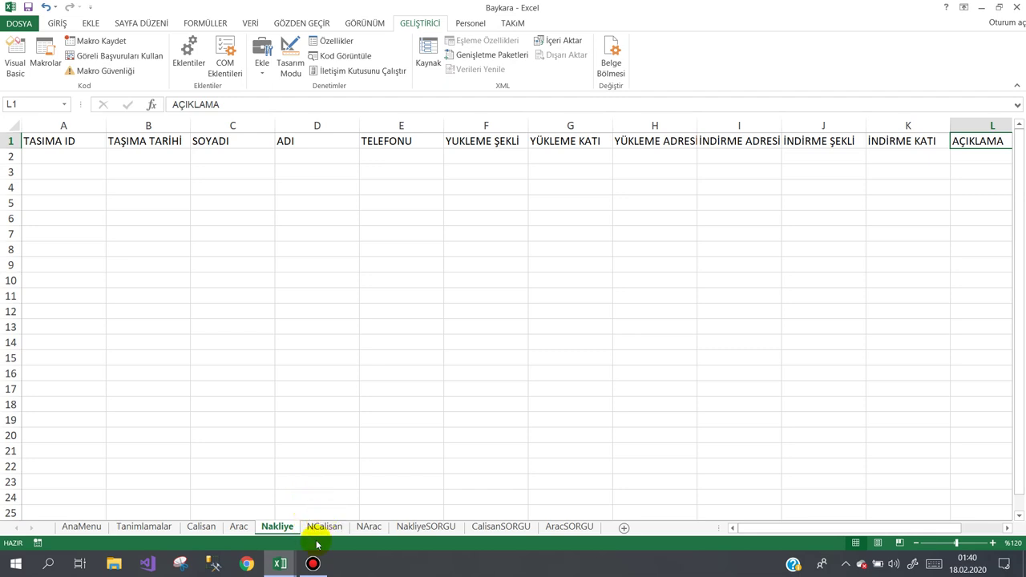
Inspect the NCalisan headers TASIMA ID, ÇALIŞAN ID, TC NO and the empty rows beneath.
click(319, 528)
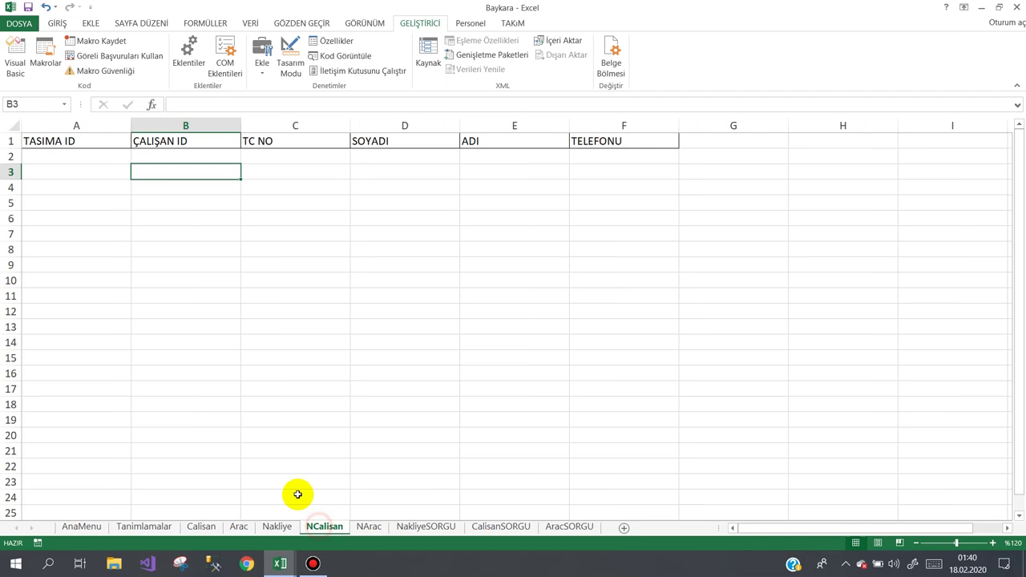
click(84, 150)
click(167, 149)
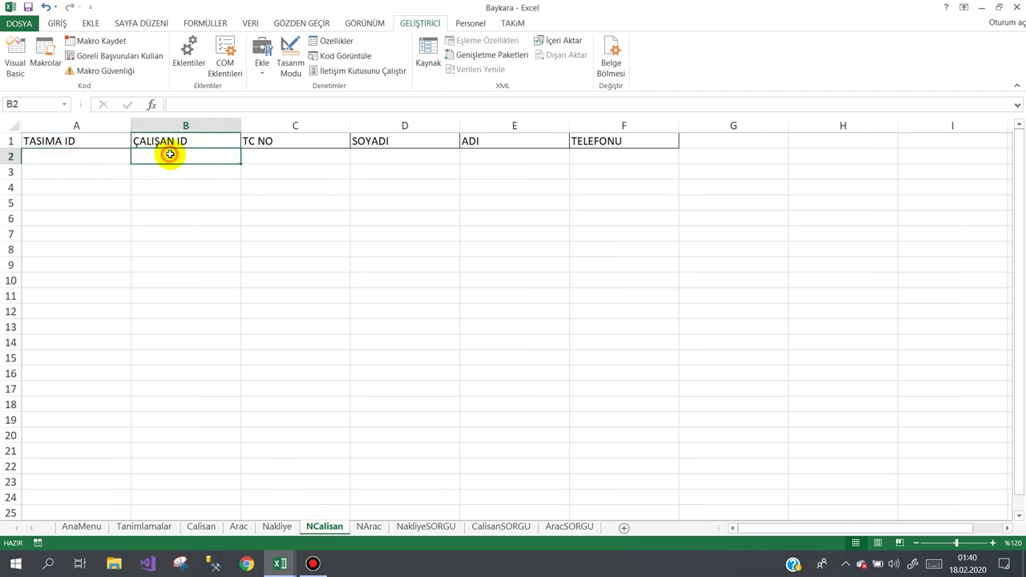
click(265, 148)
click(366, 152)
click(472, 153)
click(579, 151)
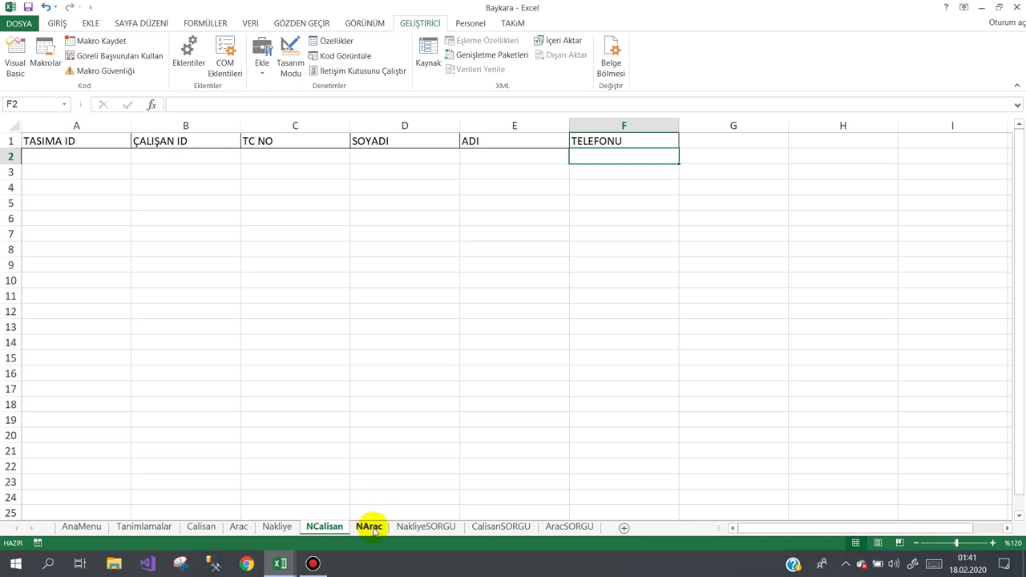
Check the empty NArac rows under TASIMA ID, ARAC ID and PLAKASI, ending on NakliyeSORGU.
click(372, 531)
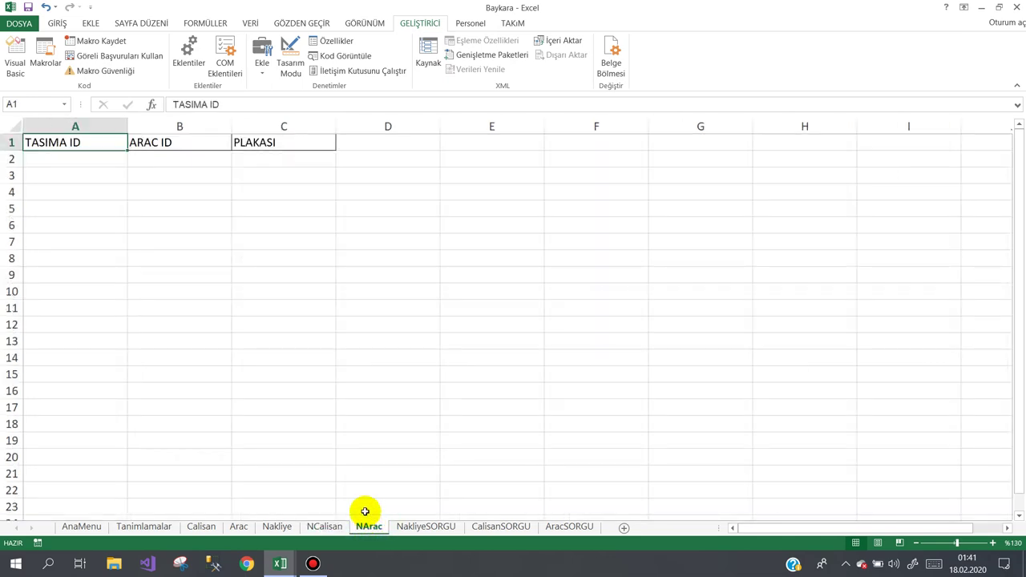
click(88, 155)
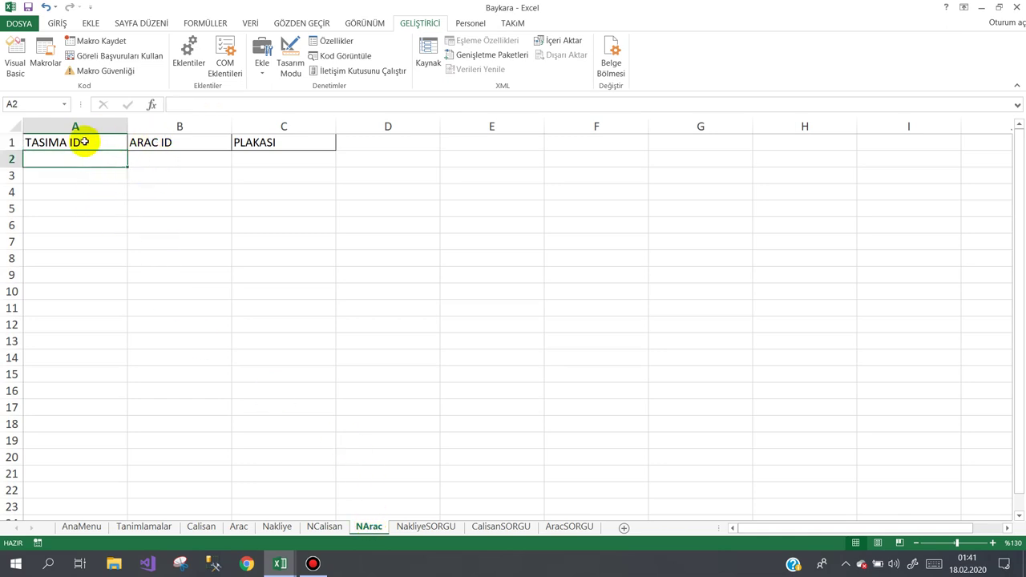
click(156, 160)
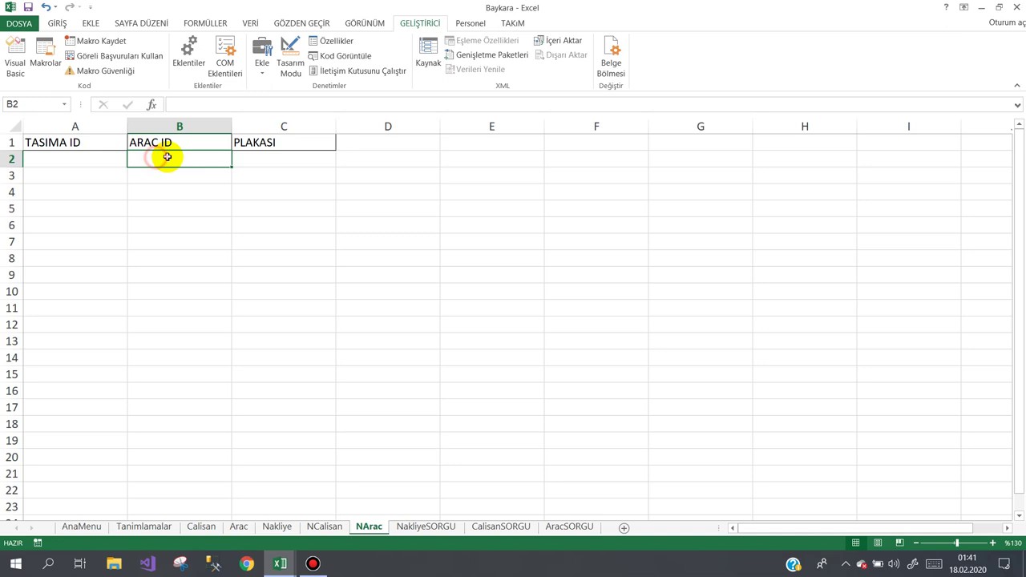
click(254, 158)
click(416, 527)
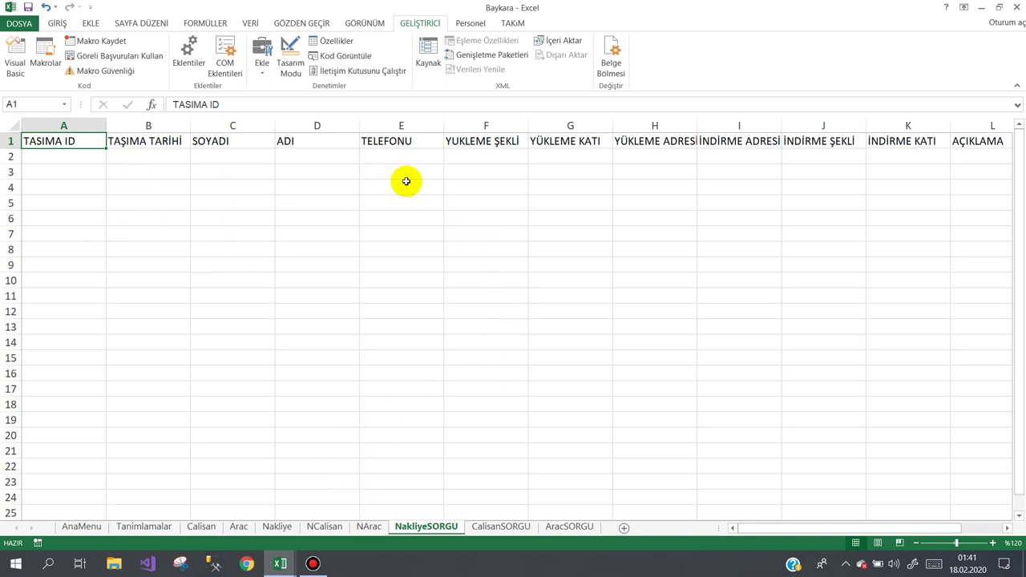
Compare the Nakliye, NCalisan and NArac sheets against their SORGU query sheets.
click(277, 527)
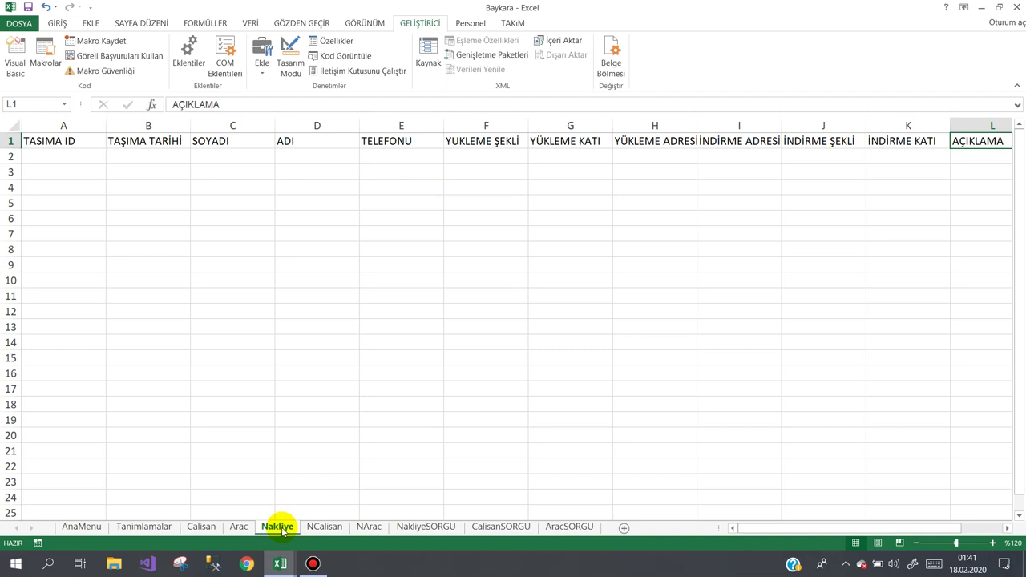
click(416, 530)
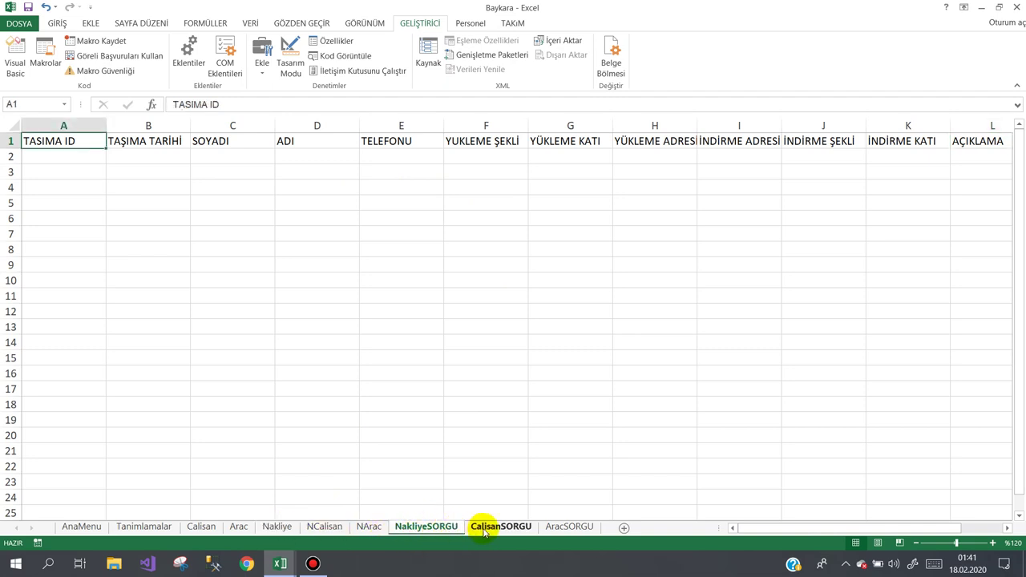
click(336, 532)
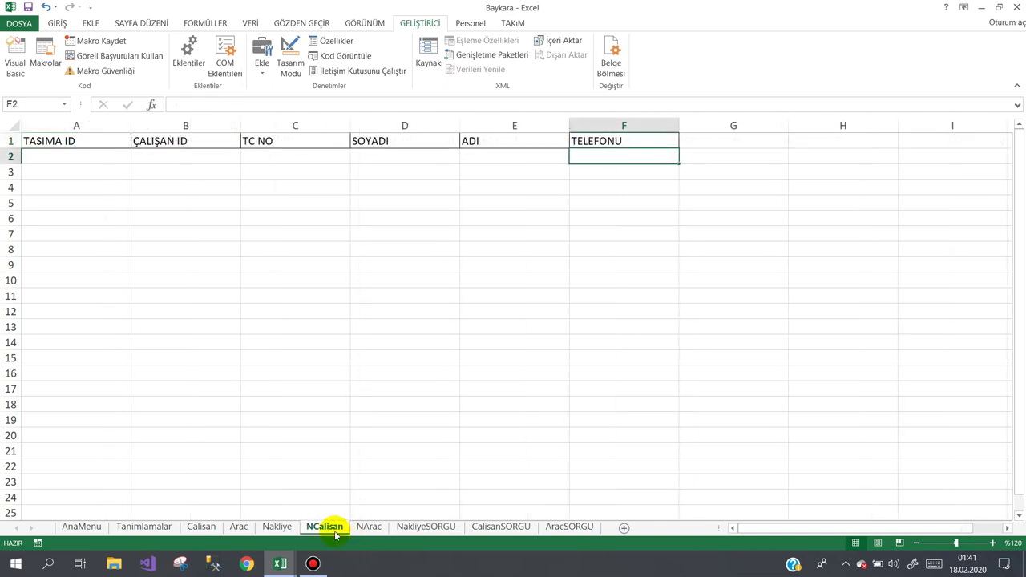
click(501, 528)
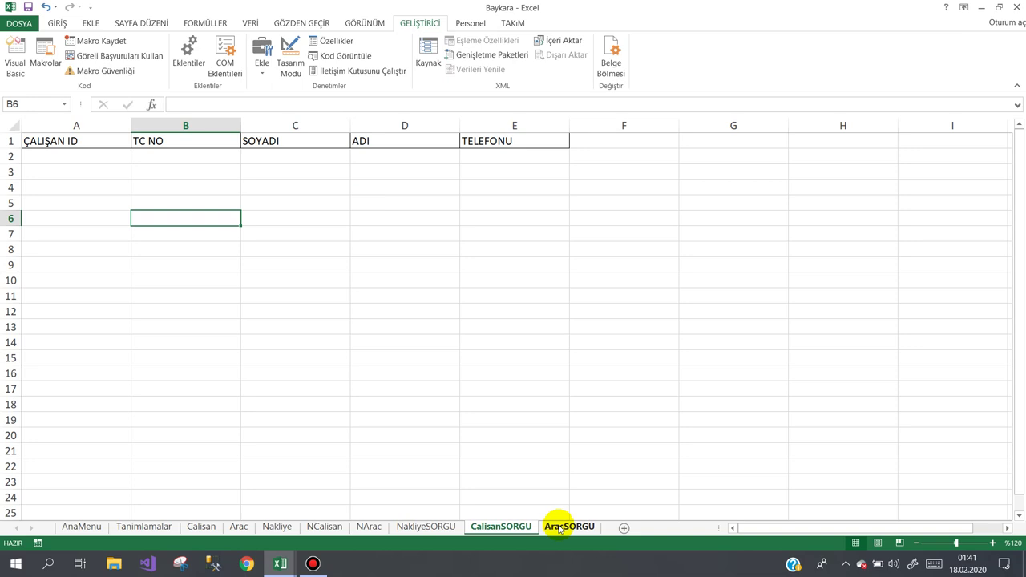
click(368, 527)
click(568, 526)
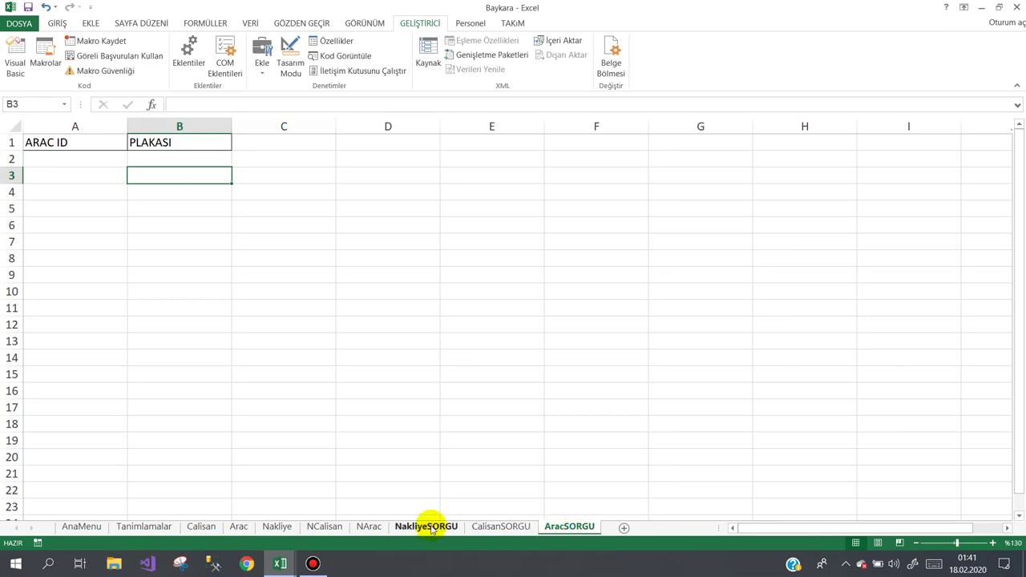
click(487, 528)
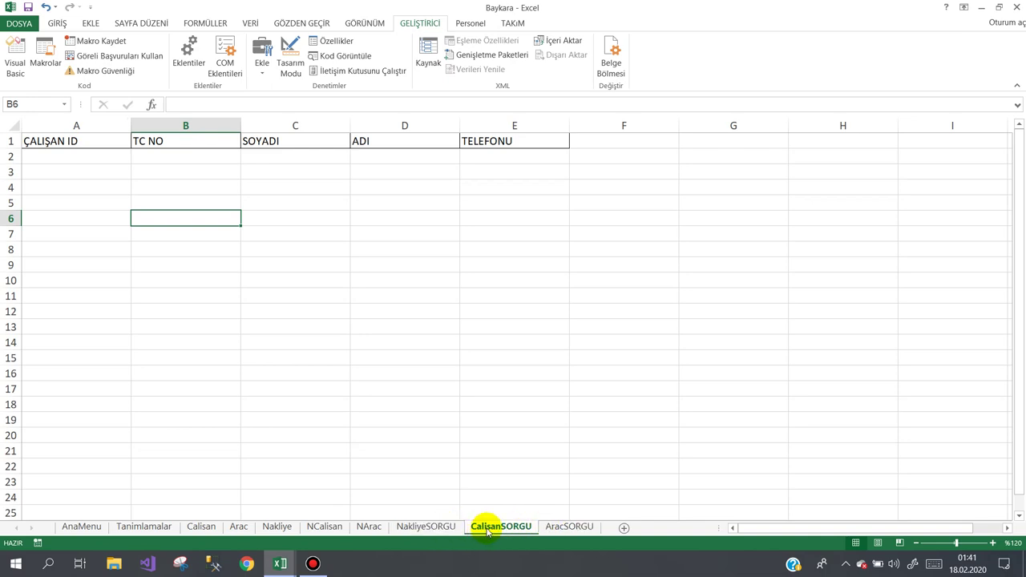
click(443, 527)
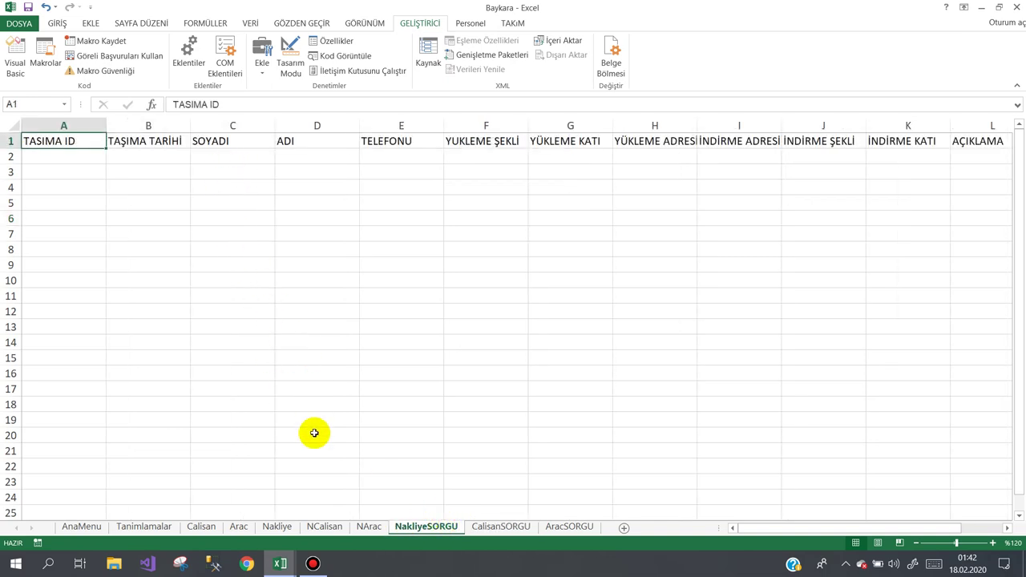
click(489, 529)
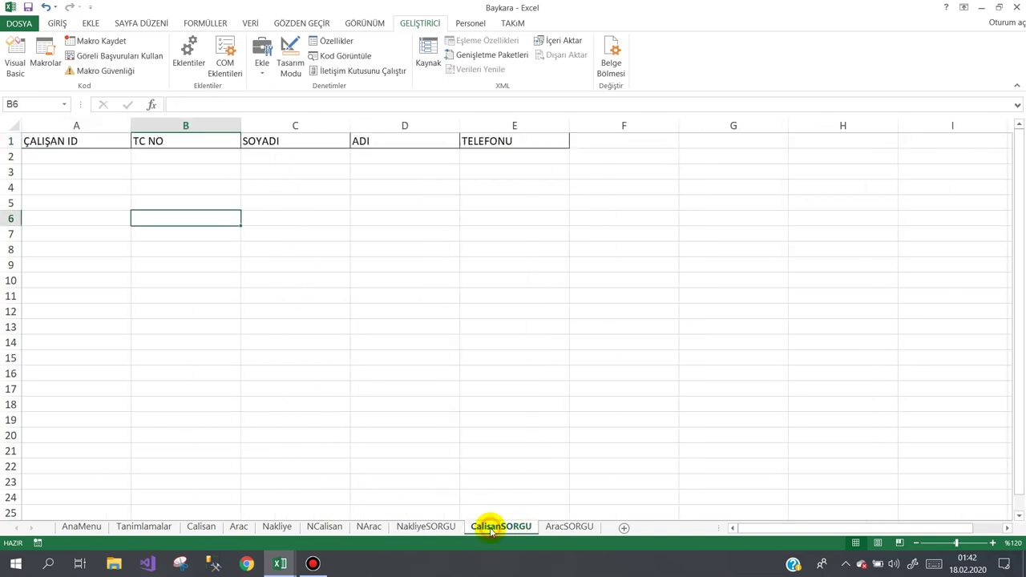
click(577, 530)
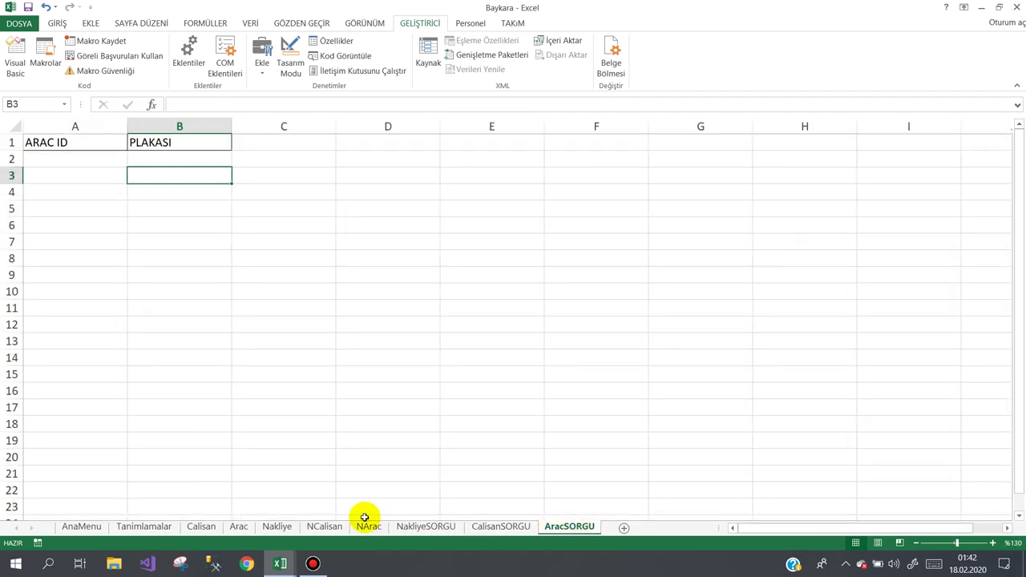
Recheck the Arac, Calisan and three SORGU sheets, ending on AracSORGU with the VBA editor forward.
click(238, 529)
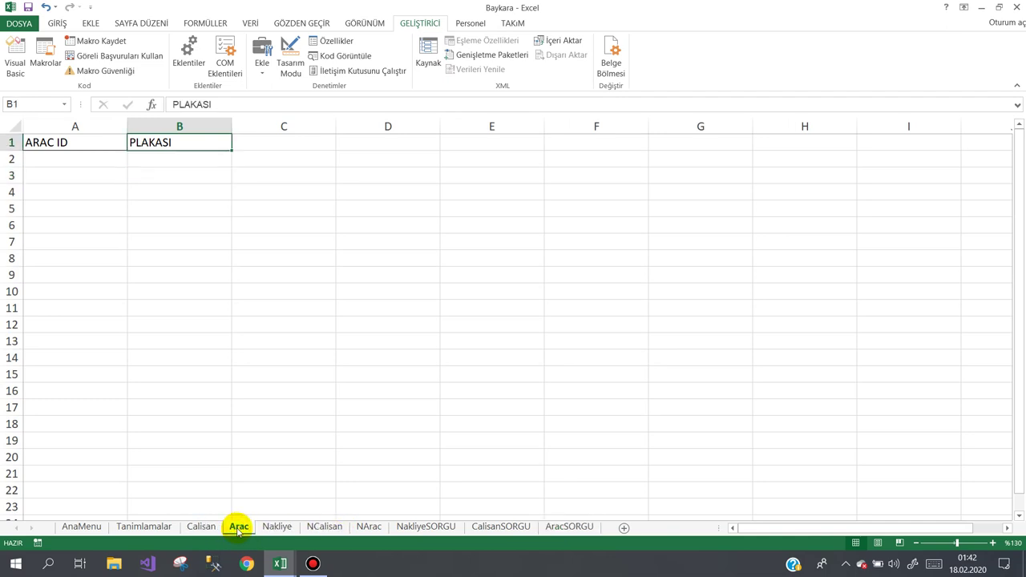
click(549, 529)
click(521, 527)
click(451, 528)
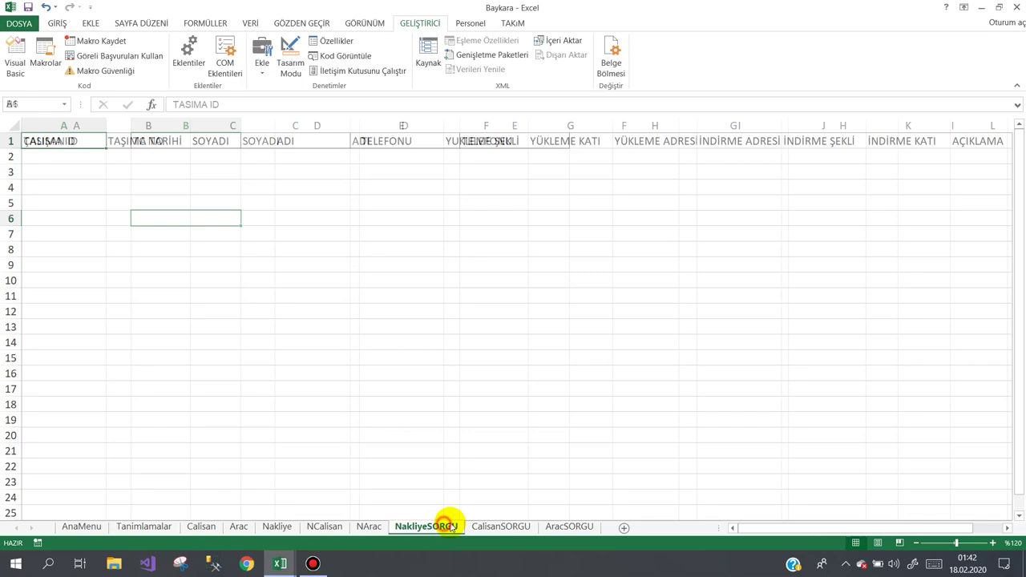
click(492, 527)
click(560, 527)
click(507, 526)
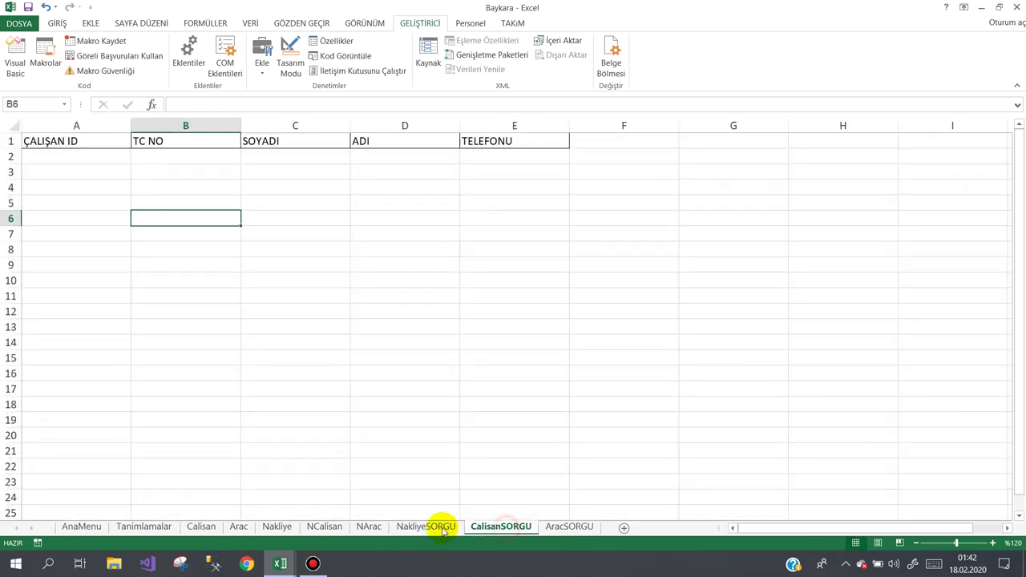
click(441, 529)
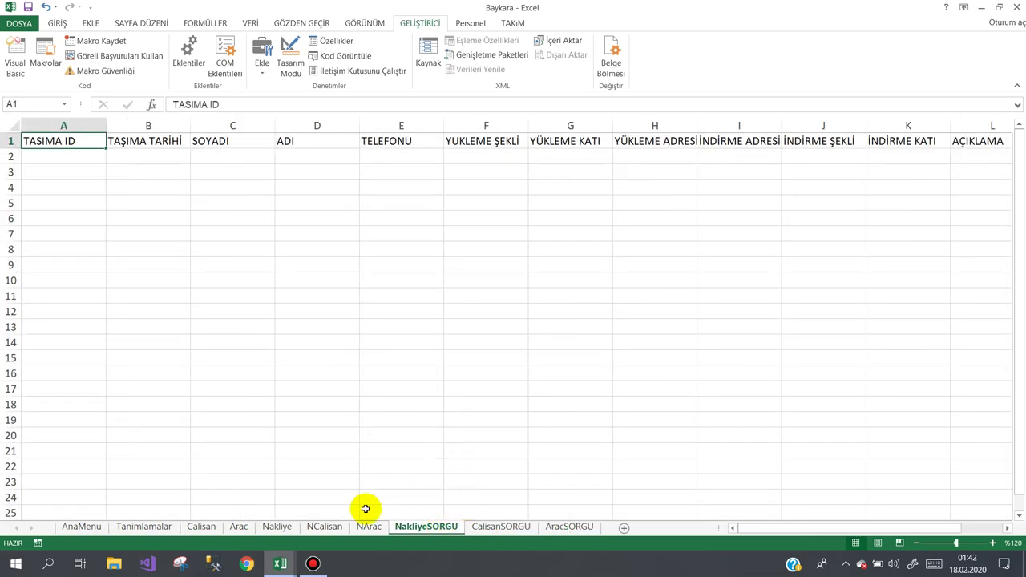
click(204, 526)
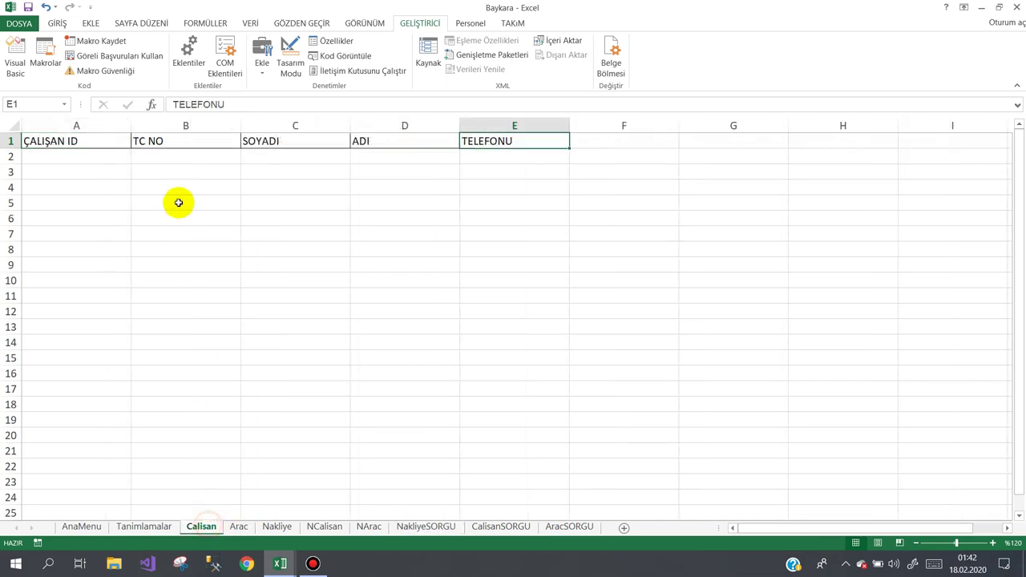
click(239, 526)
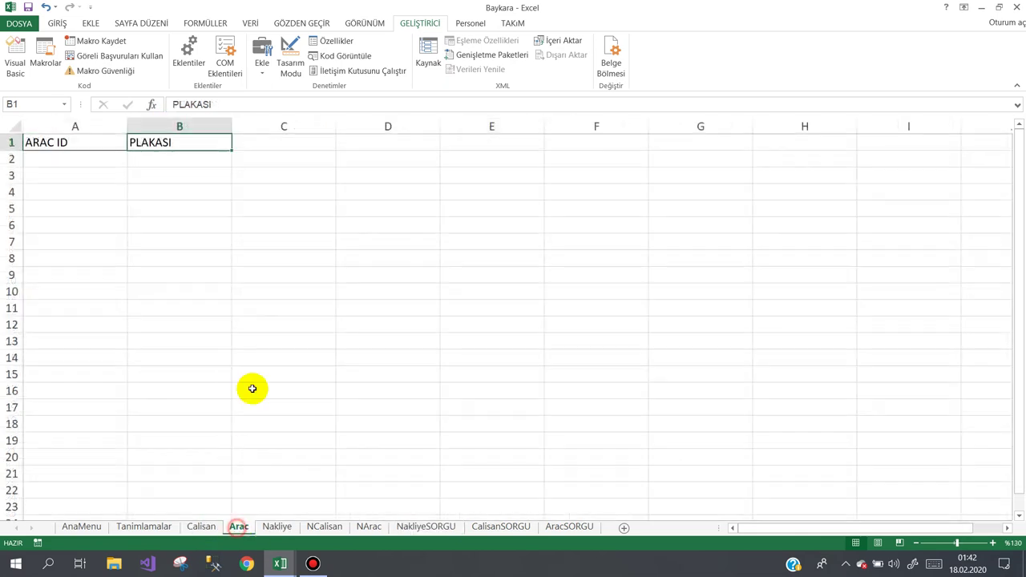
click(569, 526)
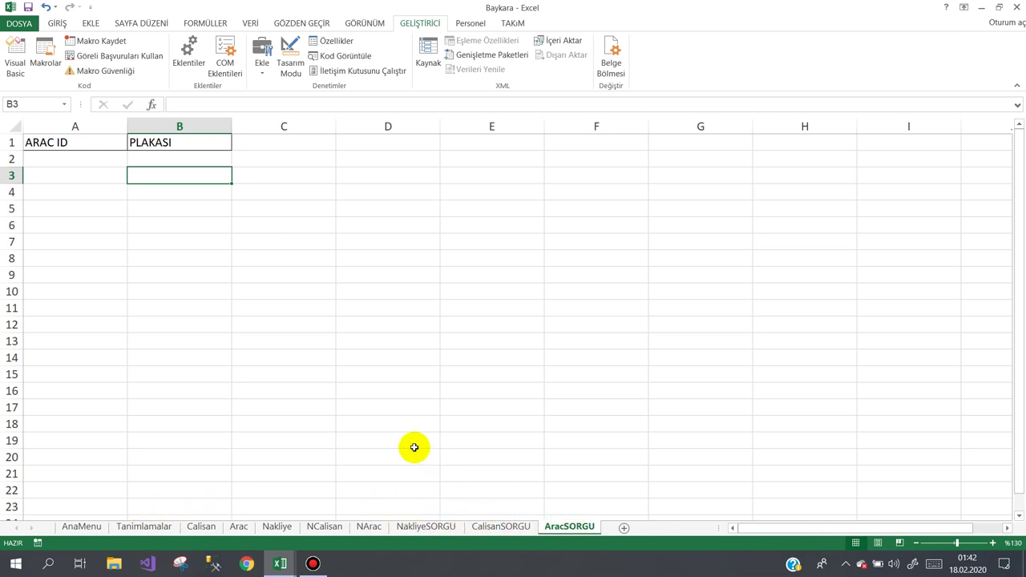
click(321, 564)
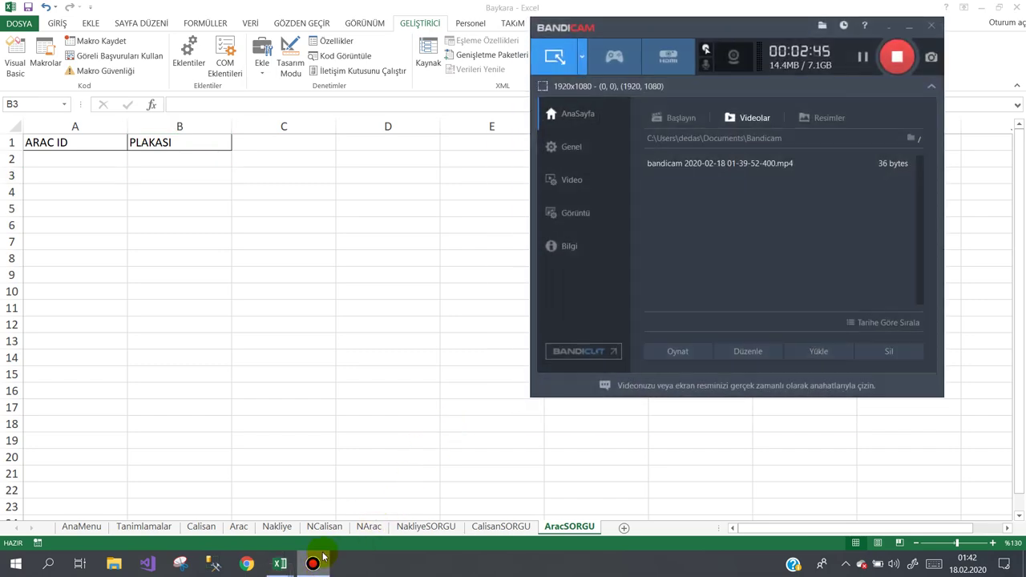
click(312, 564)
Select the Taşıma Id: label on frmYeniTasima, then pick frmAraclar in Project Explorer.
mouse_move(280, 563)
click(294, 481)
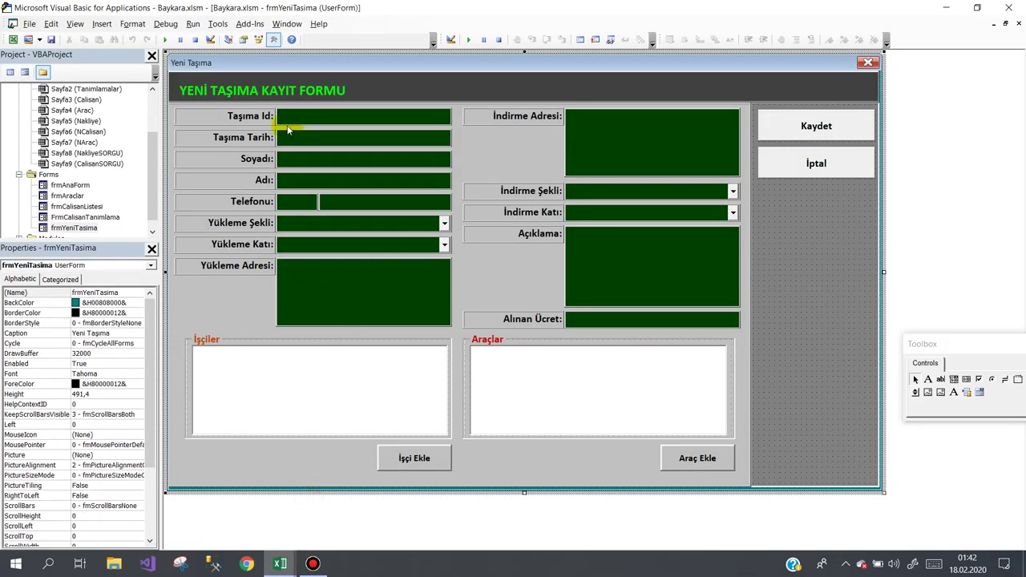
click(246, 117)
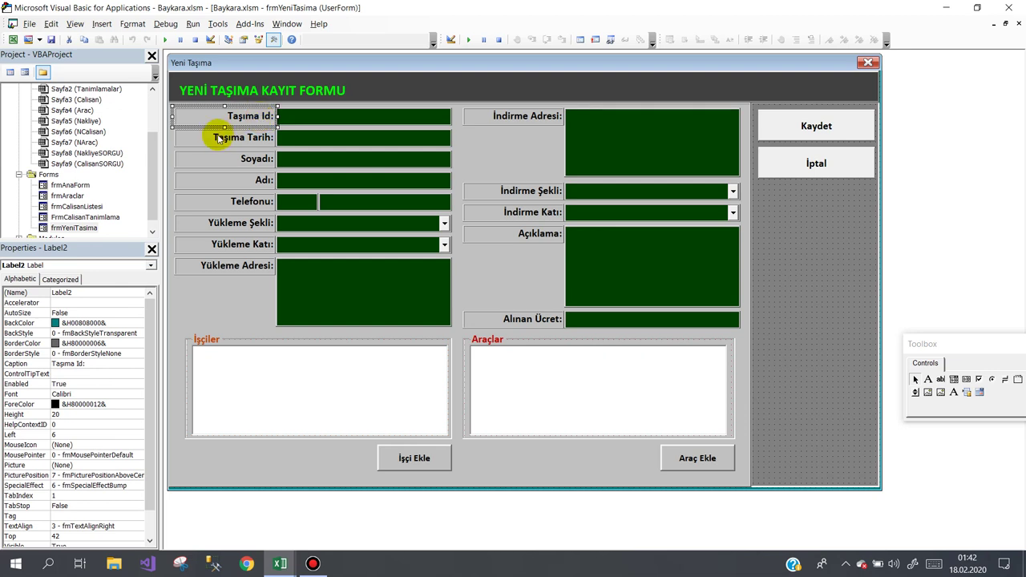
click(153, 193)
scroll(151, 202, down, 1)
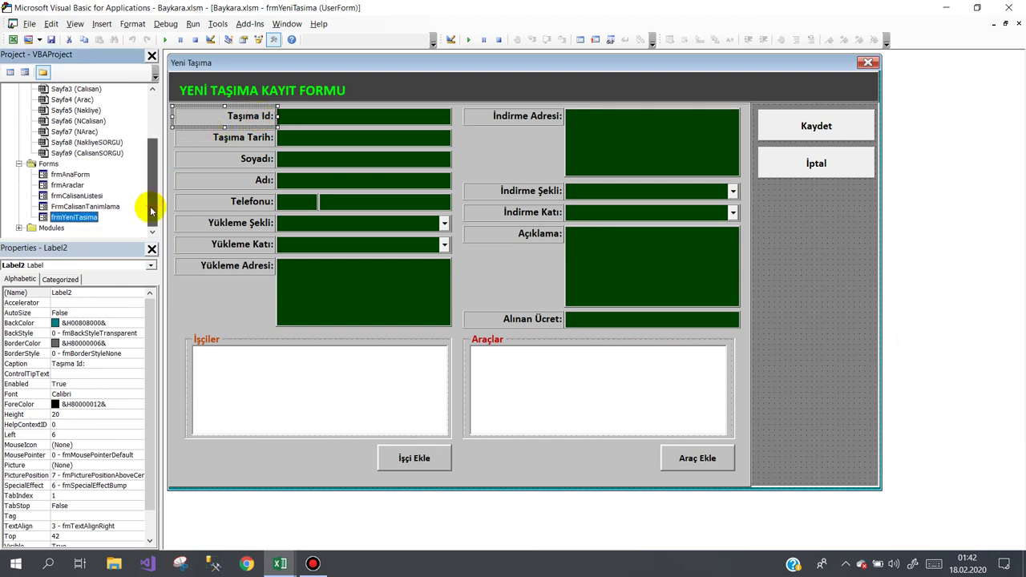
click(69, 185)
Open the frmAraclar design and inspect its Plaka text box and vehicle list box.
double_click(62, 185)
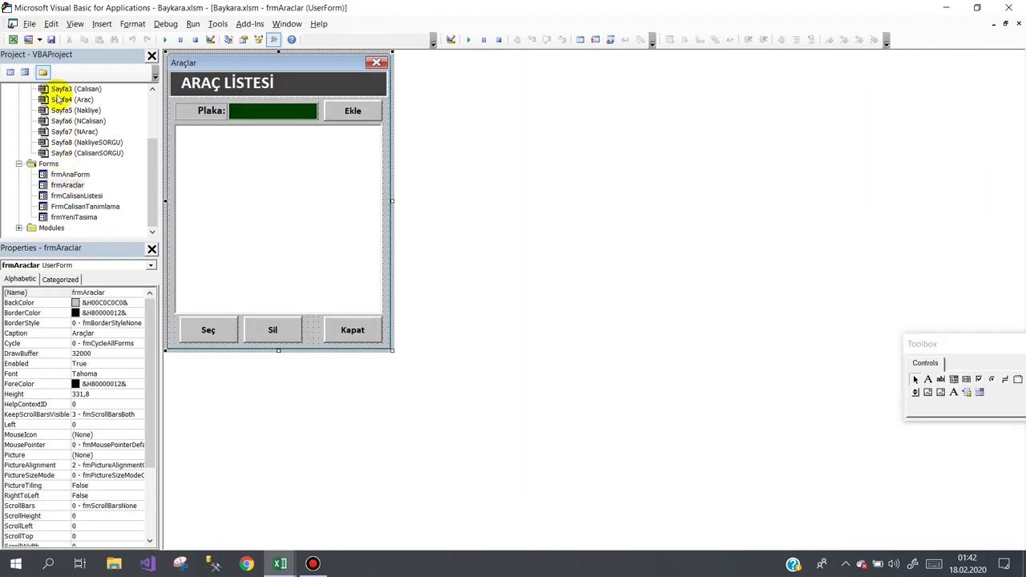
click(38, 40)
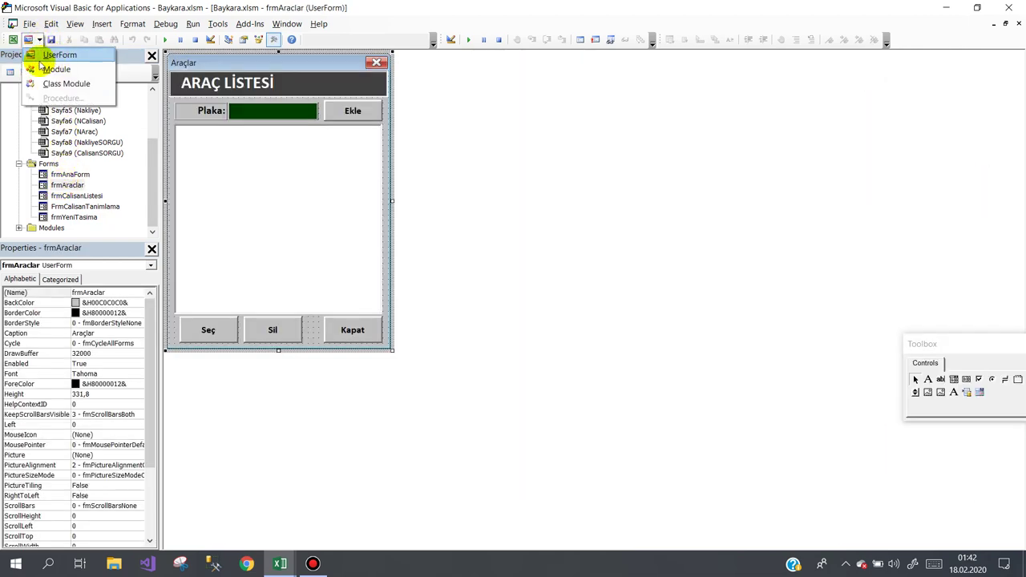
click(206, 69)
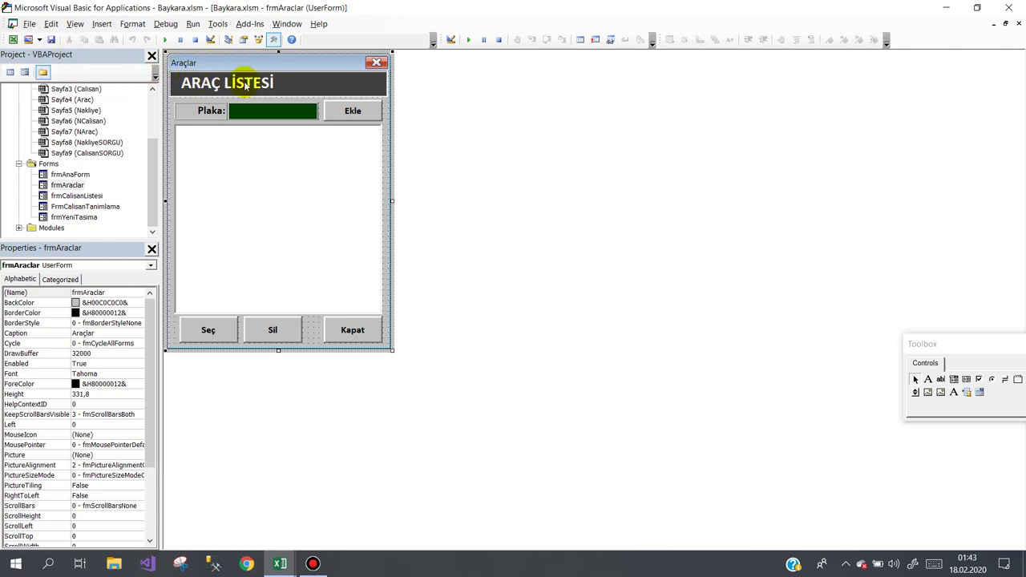
click(247, 111)
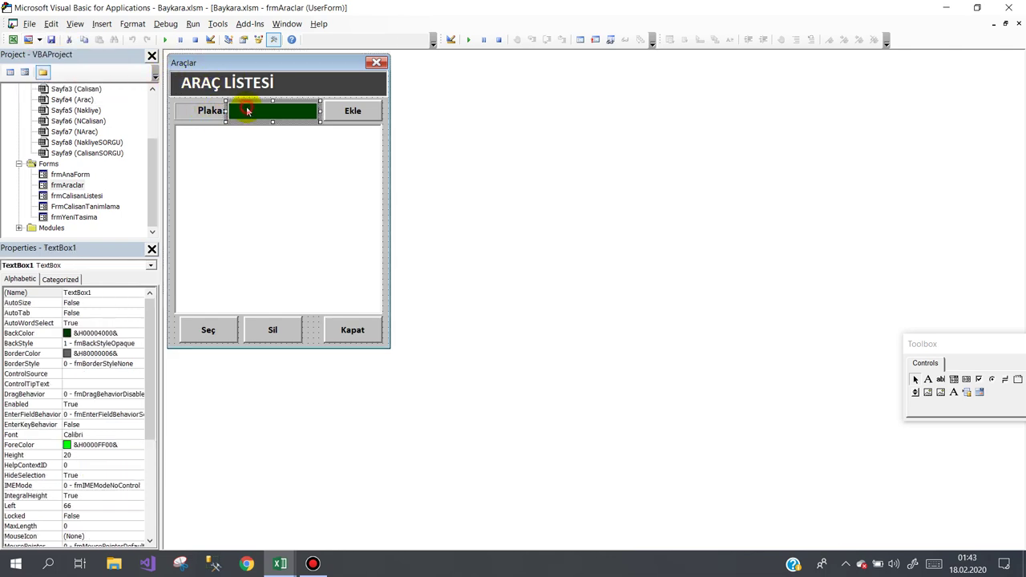
click(282, 156)
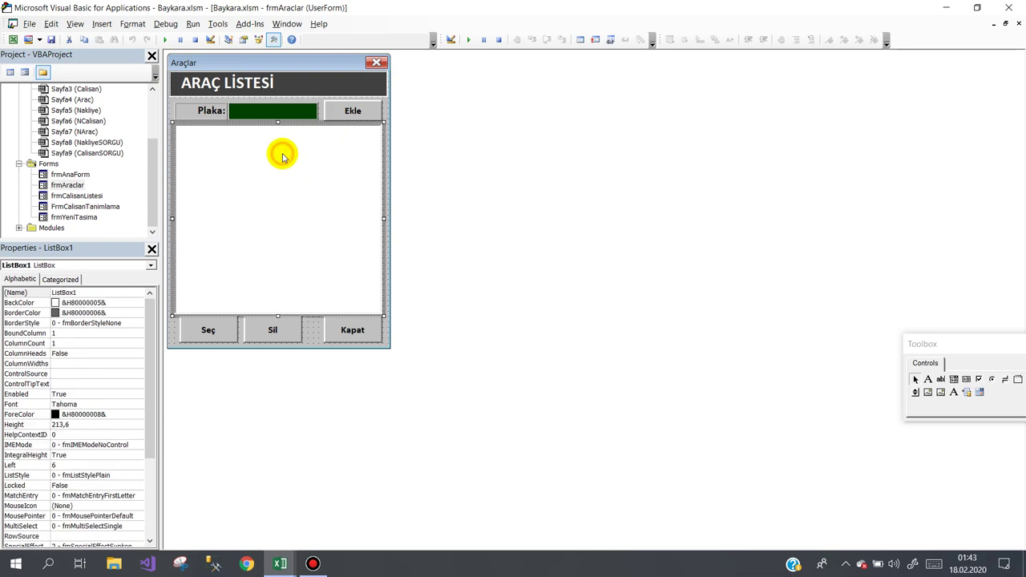
Inspect the Seç, Sil and Kapat buttons, then bring back the frmYeniTasima design.
click(209, 334)
click(273, 331)
click(355, 334)
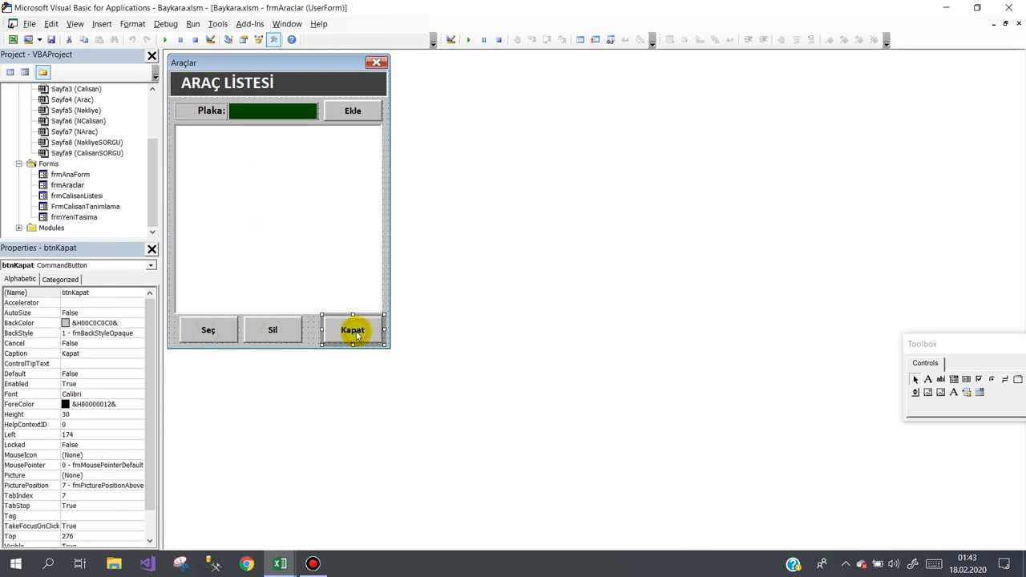
click(313, 333)
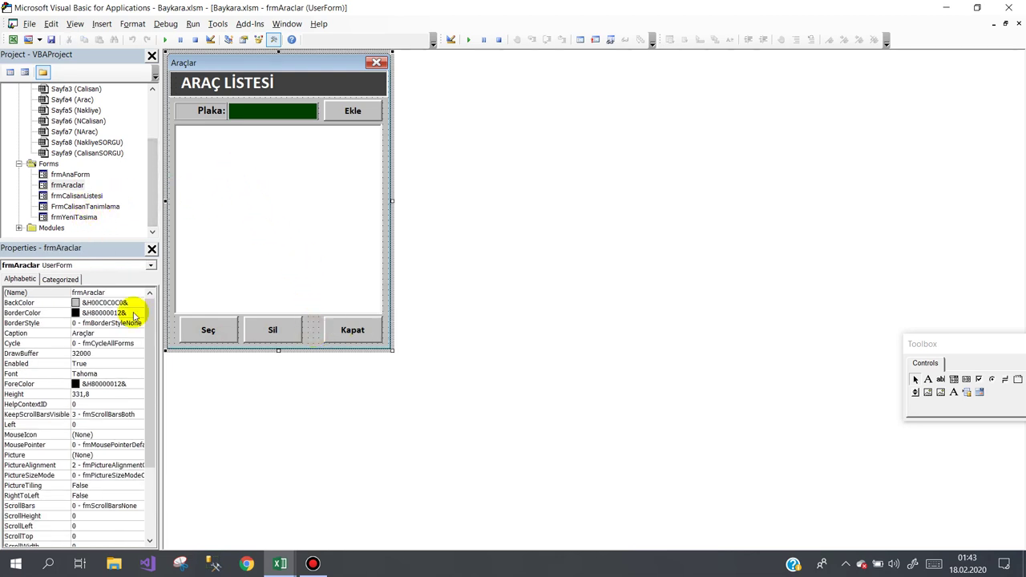
click(312, 563)
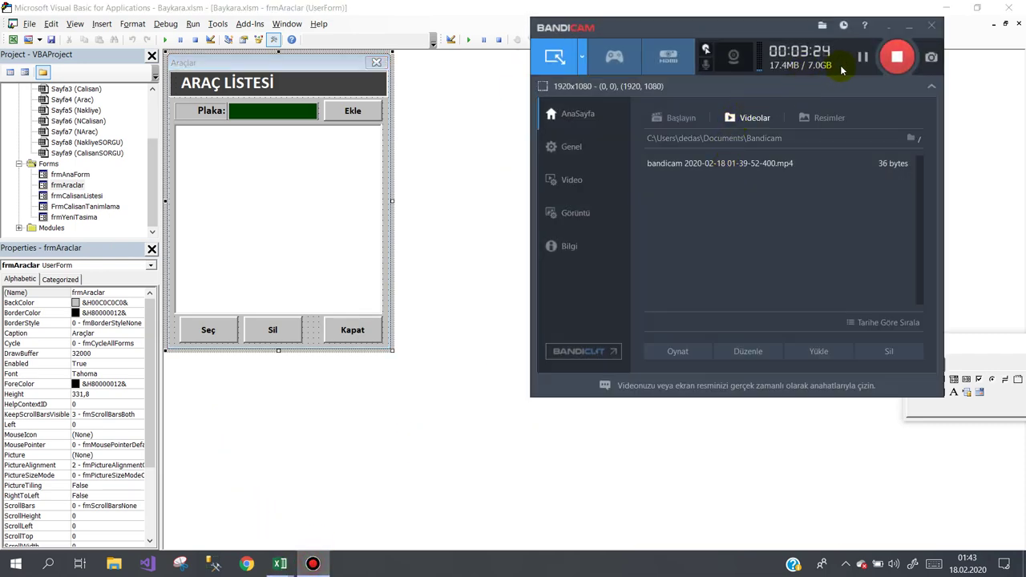
click(84, 222)
double_click(84, 220)
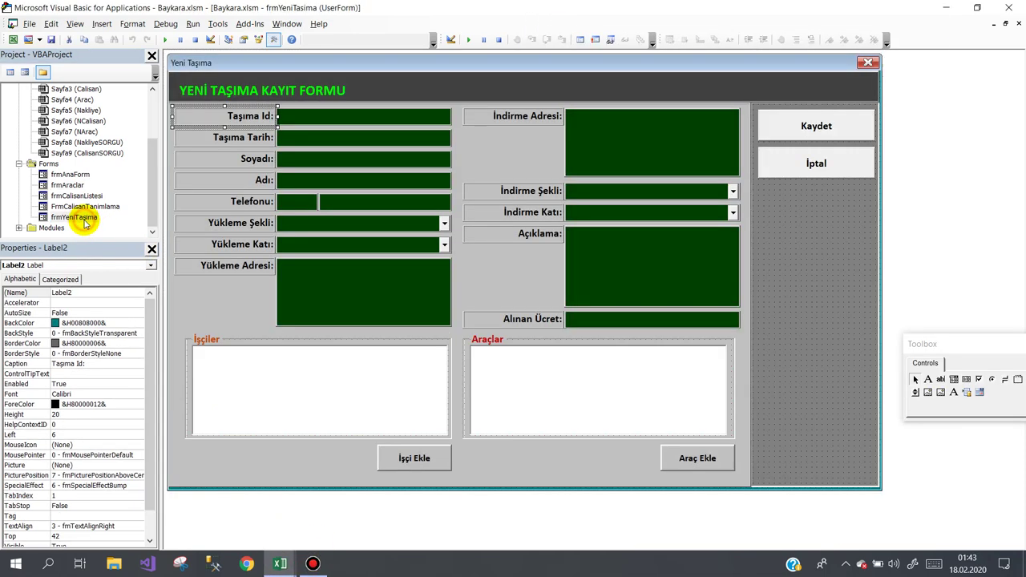
click(705, 468)
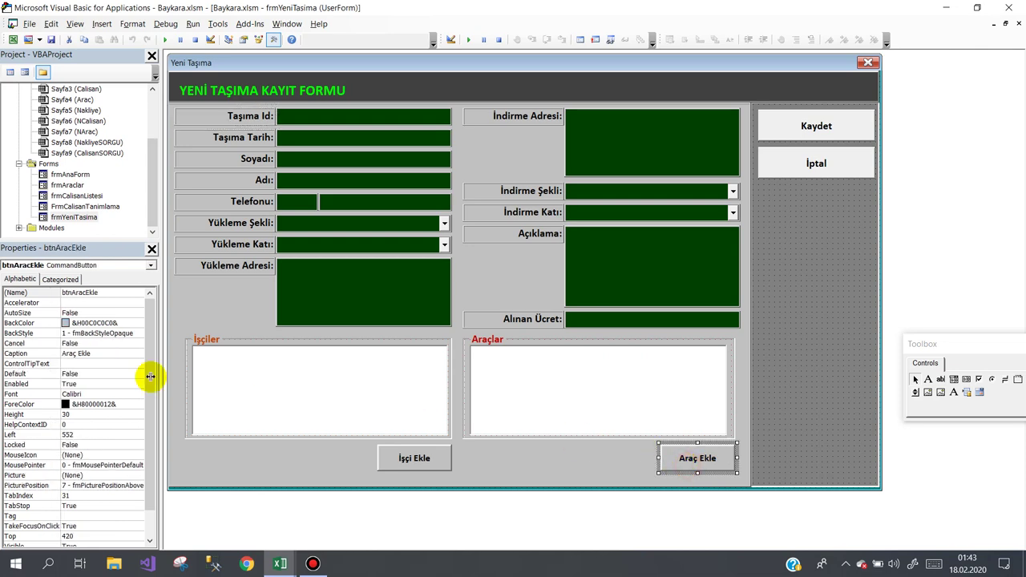
double_click(678, 456)
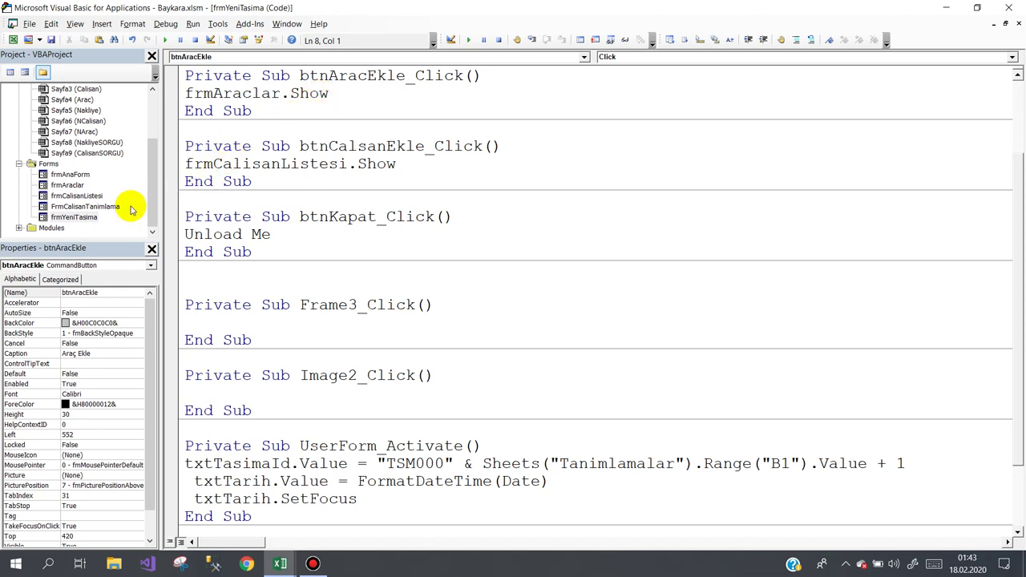
drag(185, 93, 325, 93)
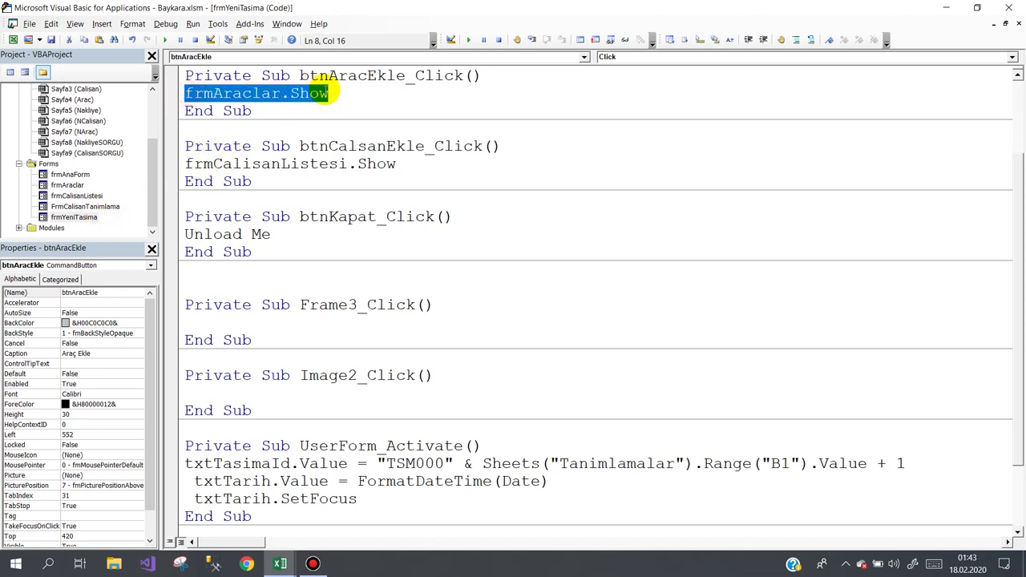
click(91, 217)
double_click(91, 217)
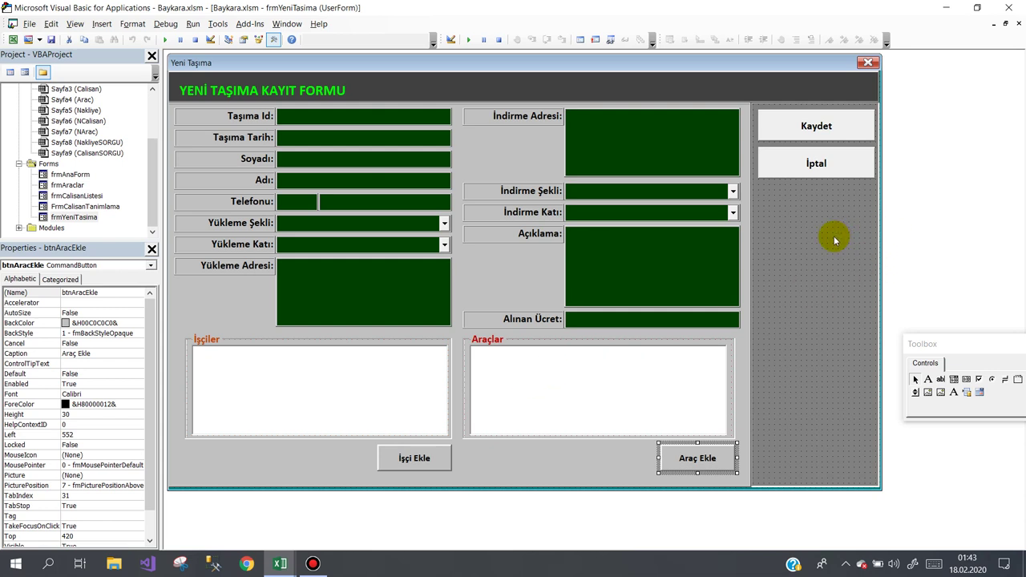
click(313, 562)
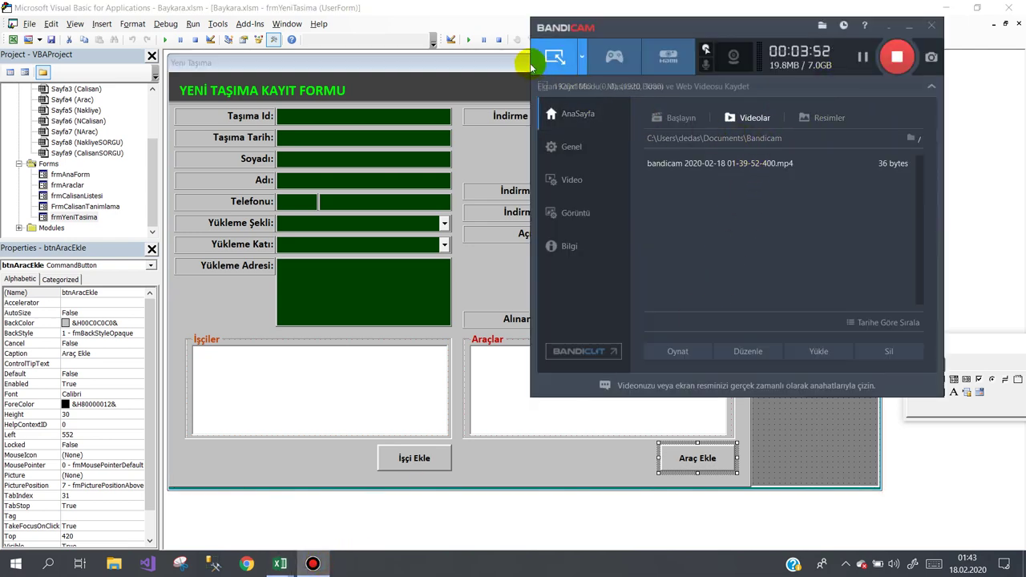
Open frmYeniTasima's UserForm_Activate code and select the txtTasimaId reference.
click(281, 464)
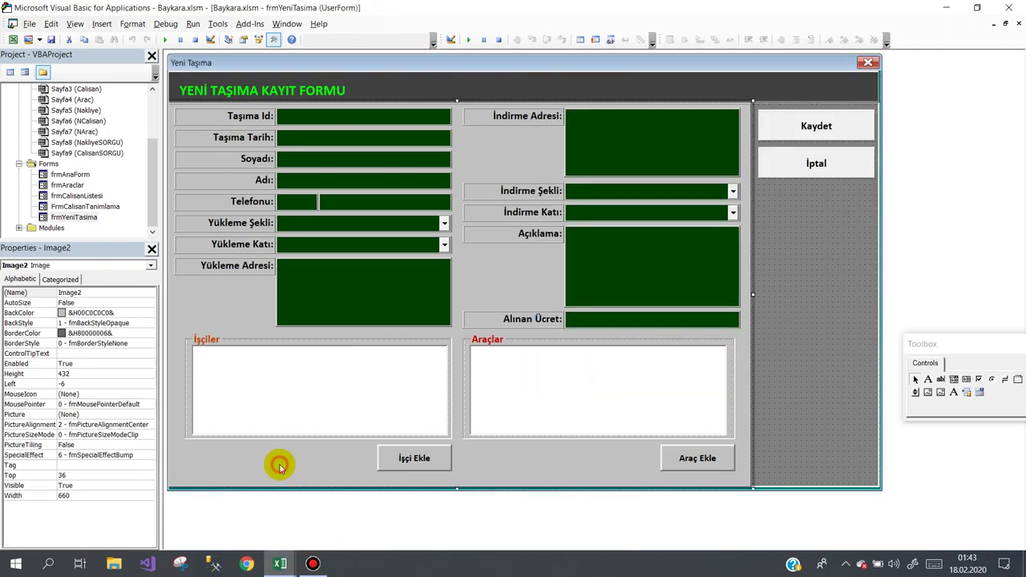
double_click(551, 462)
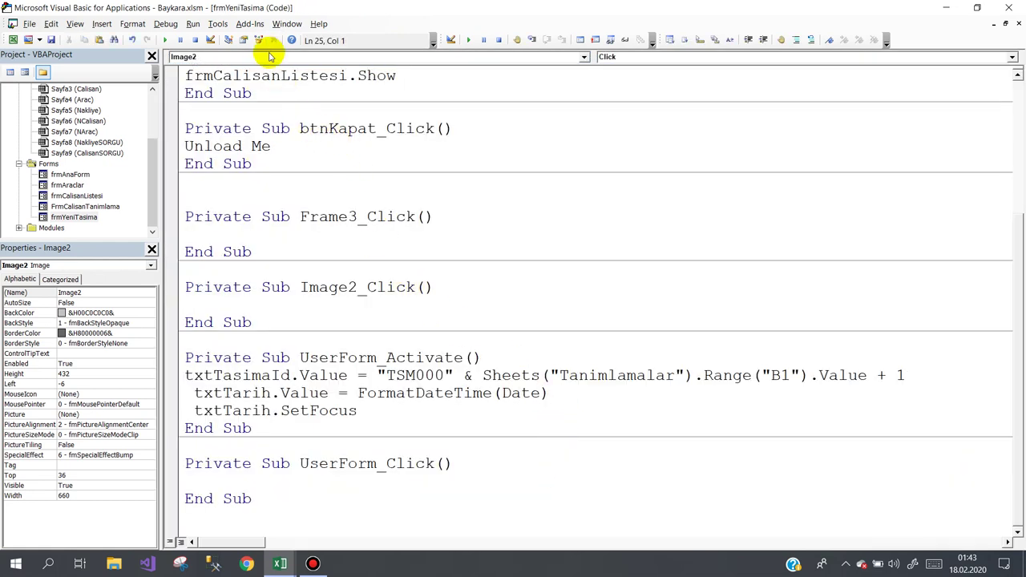
click(271, 56)
drag(585, 113, 585, 160)
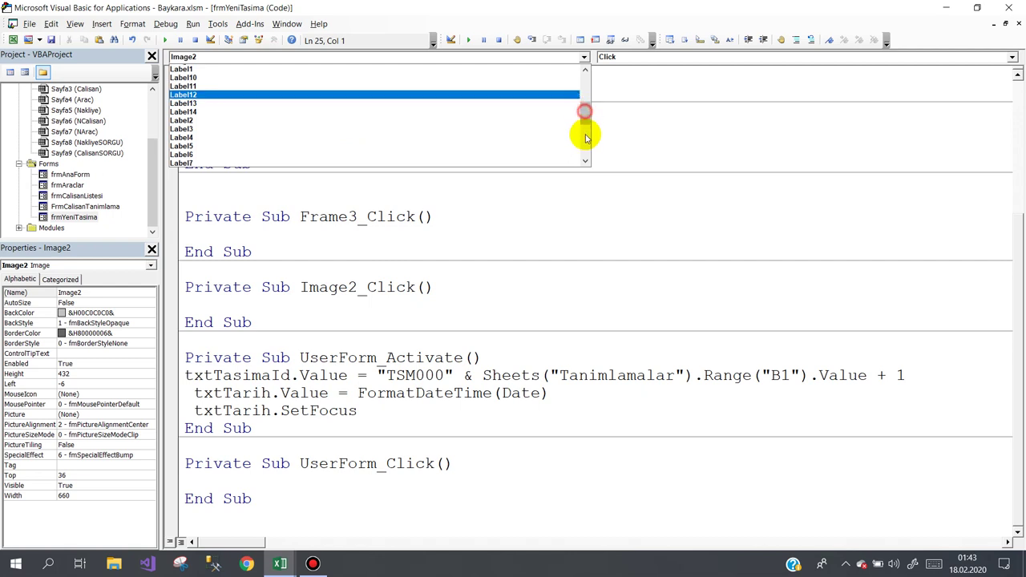
click(202, 164)
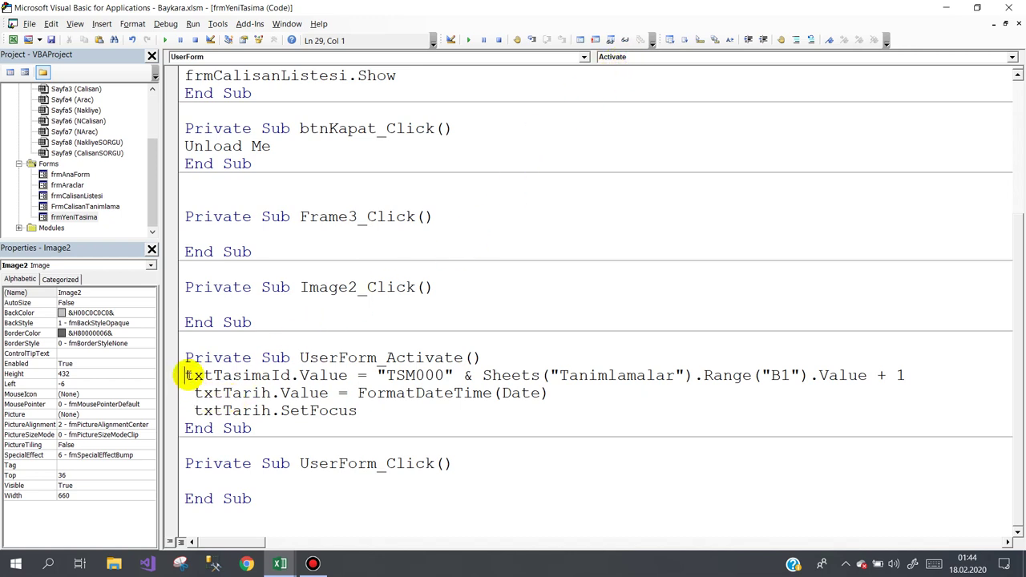
drag(186, 375, 290, 375)
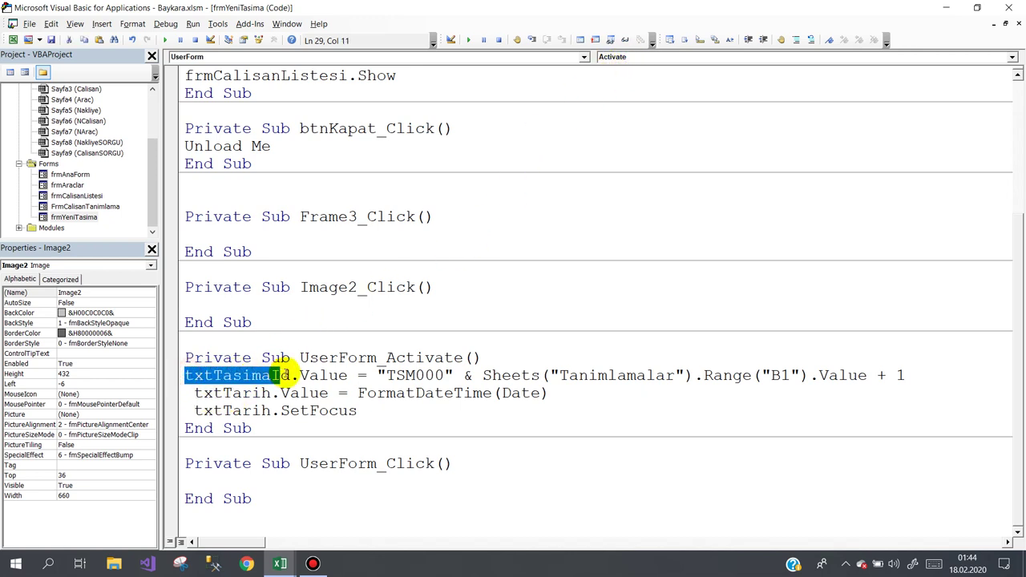
Confirm the Taşıma Id textbox is named txtTasimaId, then select .Range('B1').Value + 1 in code.
double_click(93, 220)
click(326, 118)
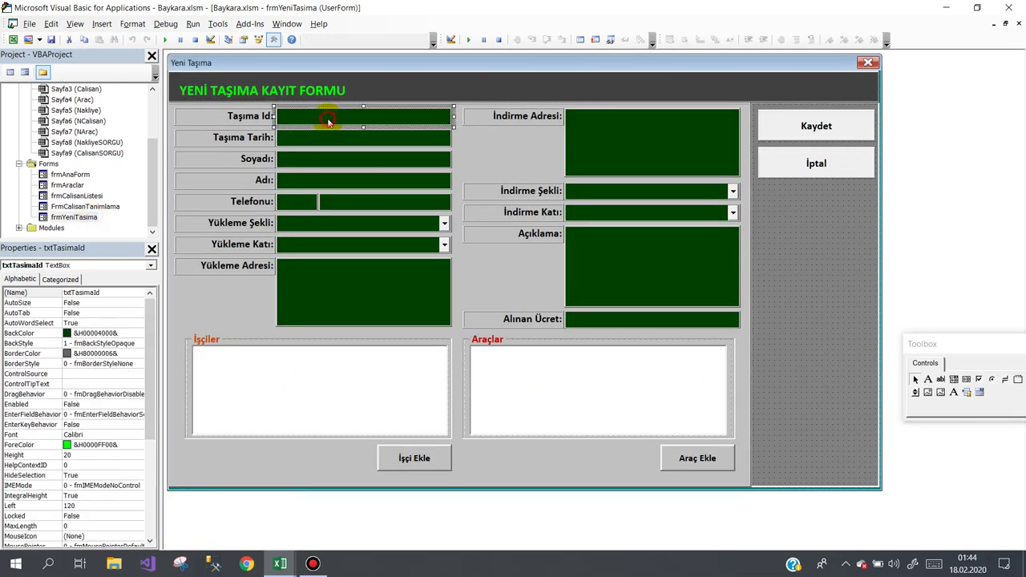
double_click(94, 293)
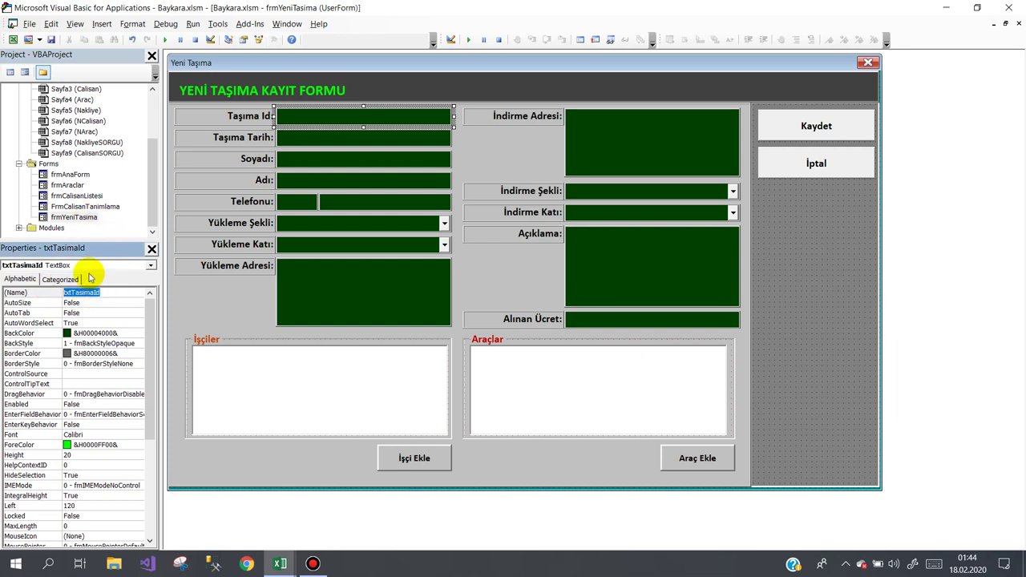
double_click(73, 217)
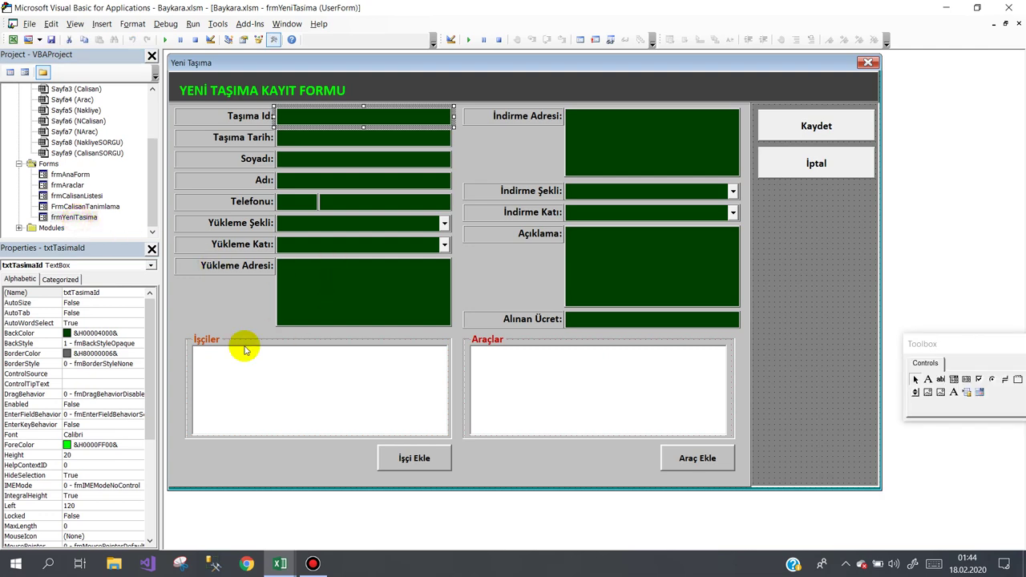
double_click(246, 459)
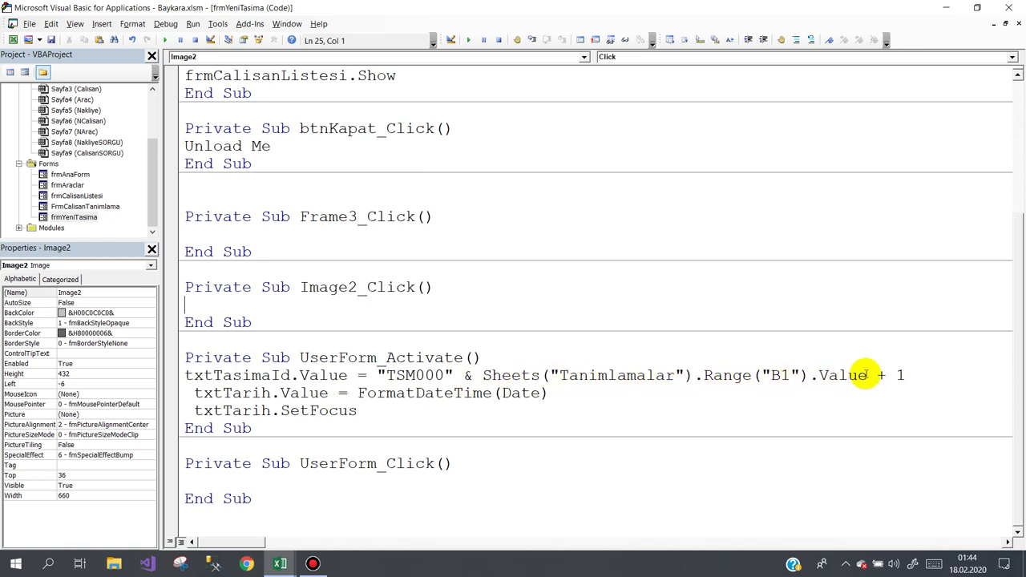
drag(905, 375, 689, 375)
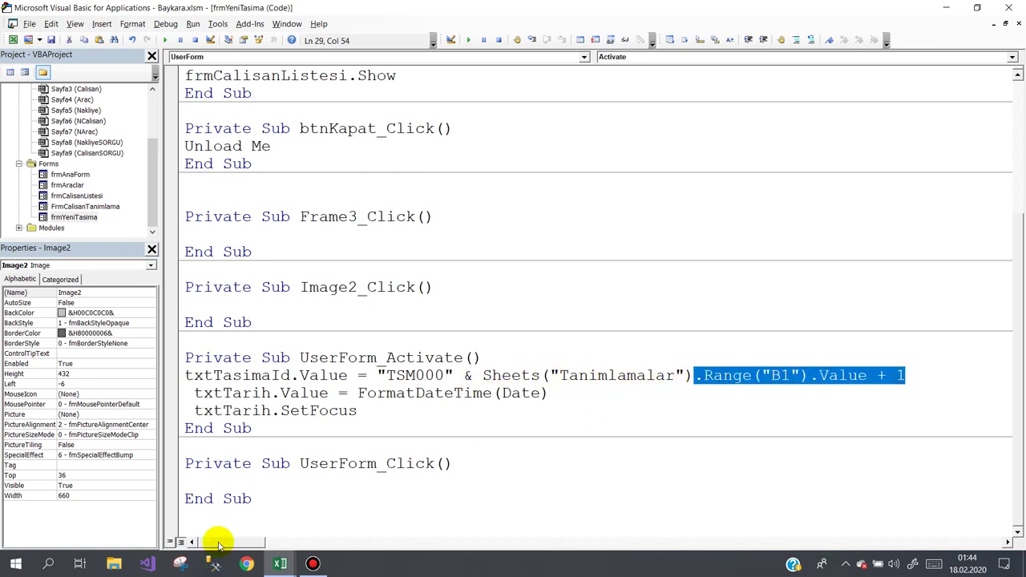
In Excel, confirm Tanimlamalar cell B1 is empty, then return to the AnaMenu sheet.
click(282, 561)
click(205, 513)
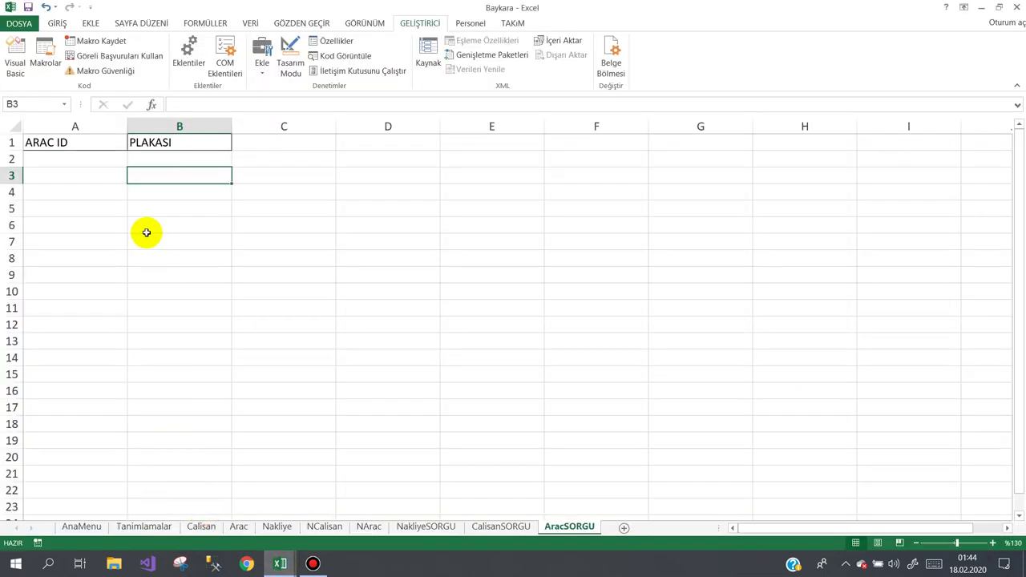
click(72, 526)
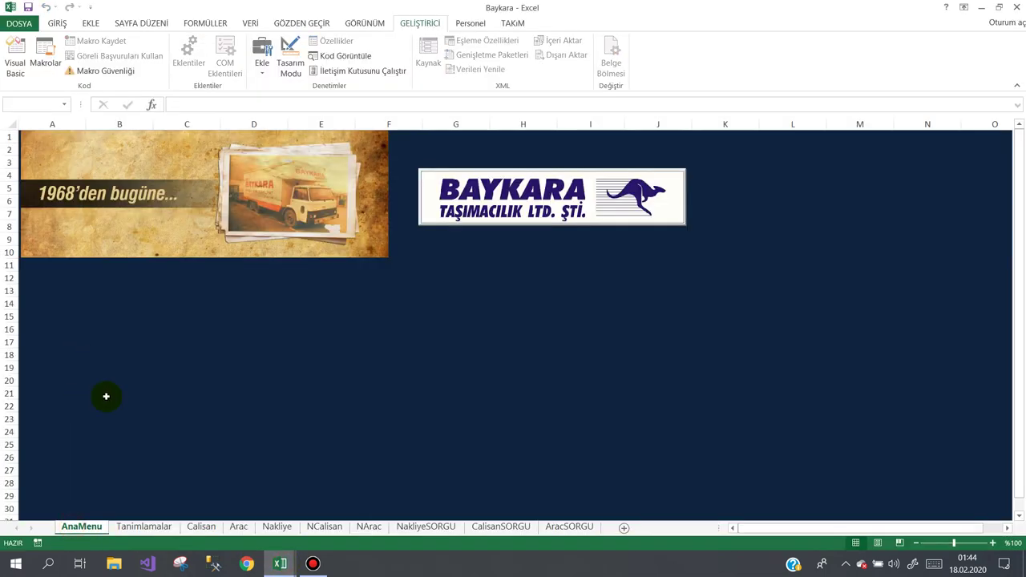
click(132, 527)
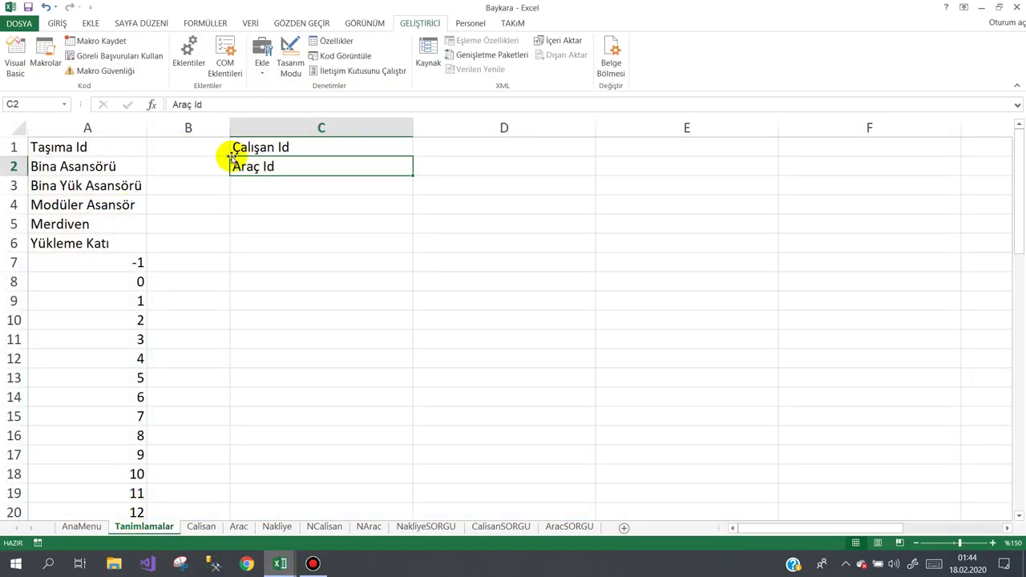
click(195, 146)
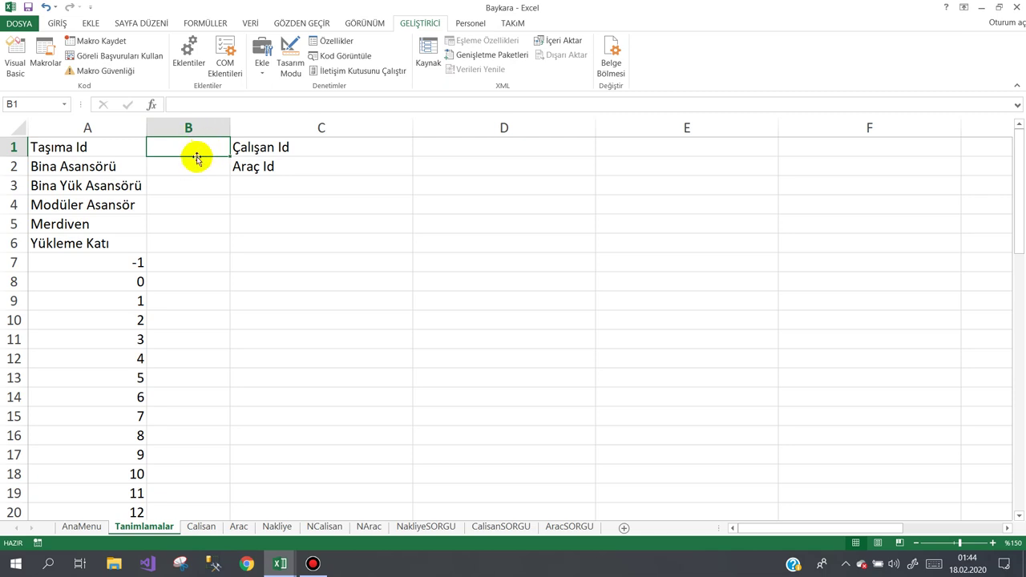
mouse_move(280, 561)
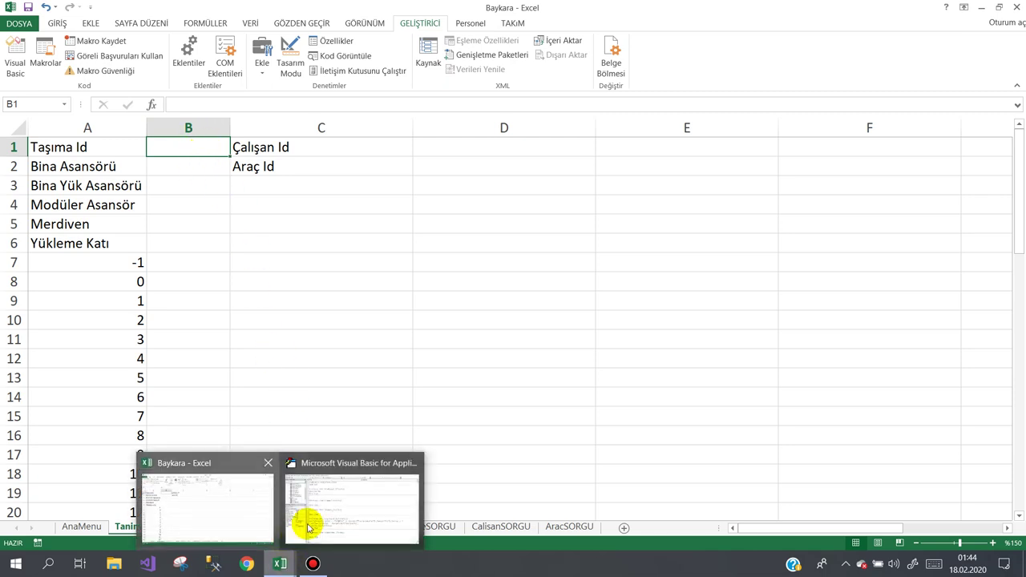
click(85, 525)
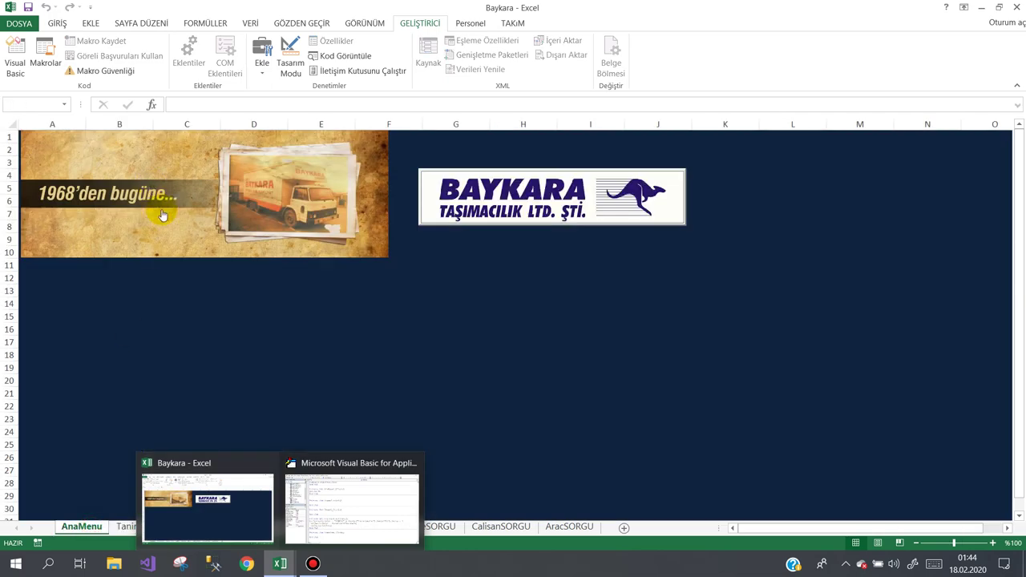
Run the Baykara main form and open Yeni Nakliye showing TSM0001 and 18.02.2020, then close both forms.
click(502, 186)
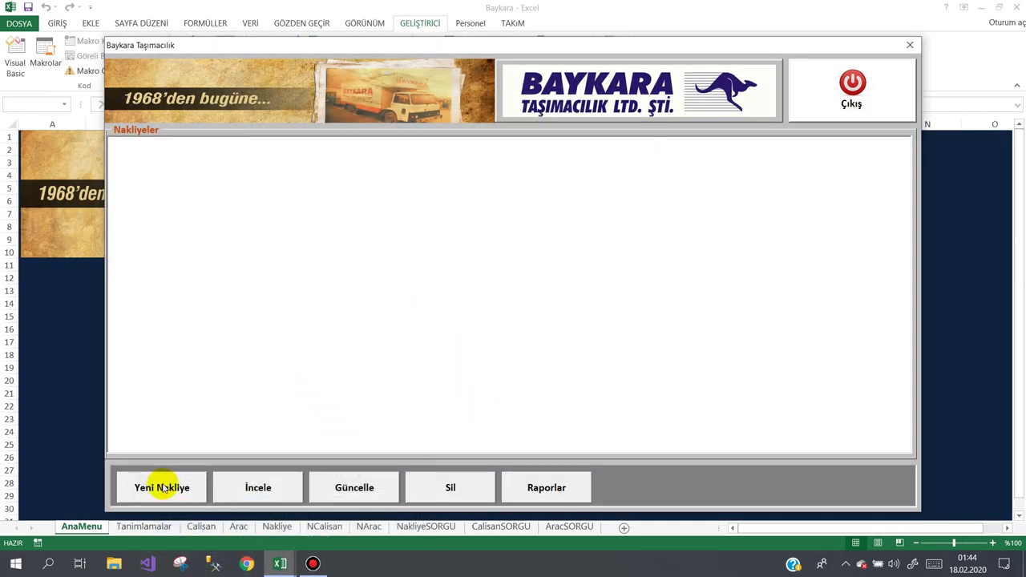
click(160, 487)
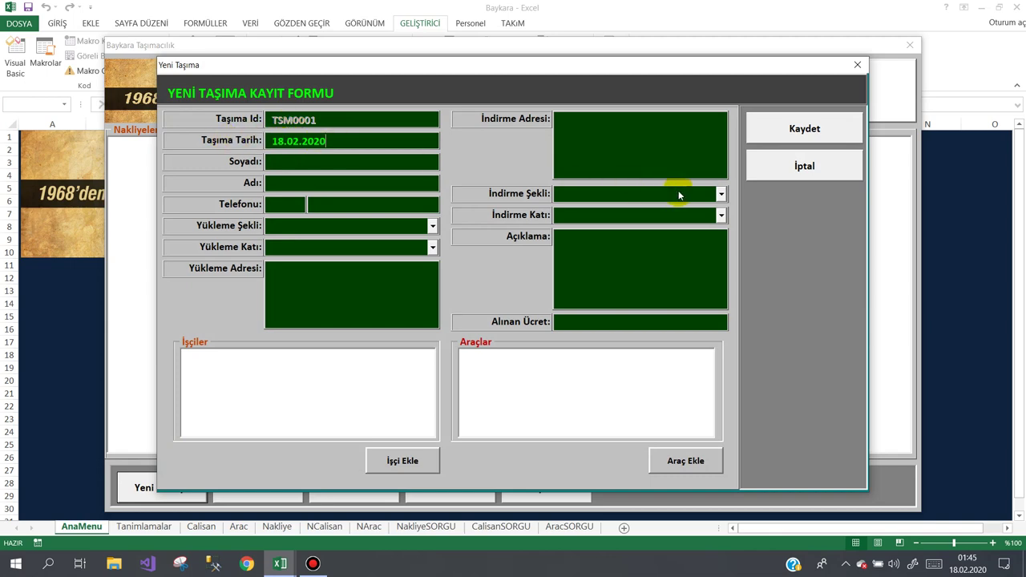
click(767, 172)
click(901, 83)
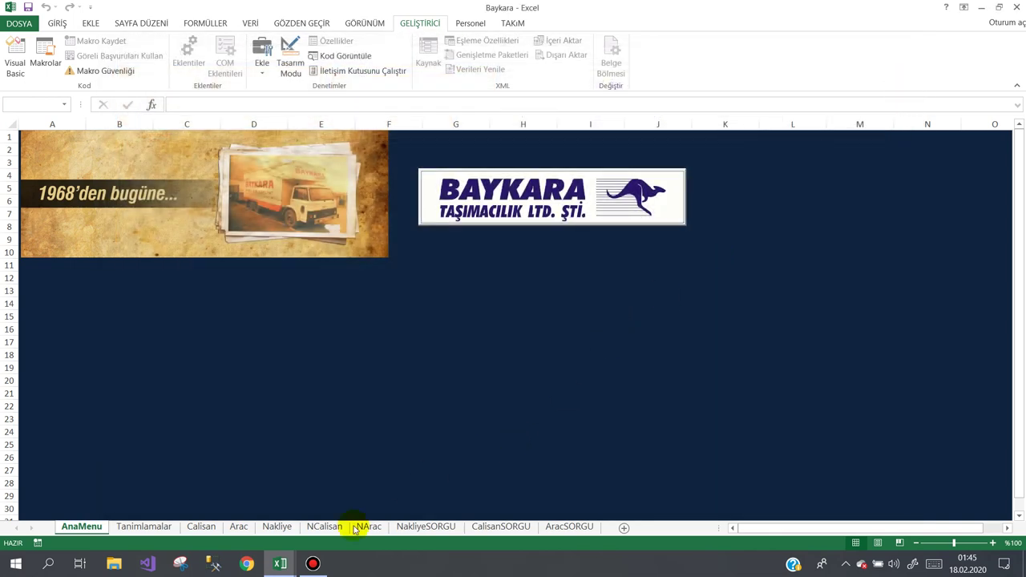
mouse_move(294, 567)
click(316, 508)
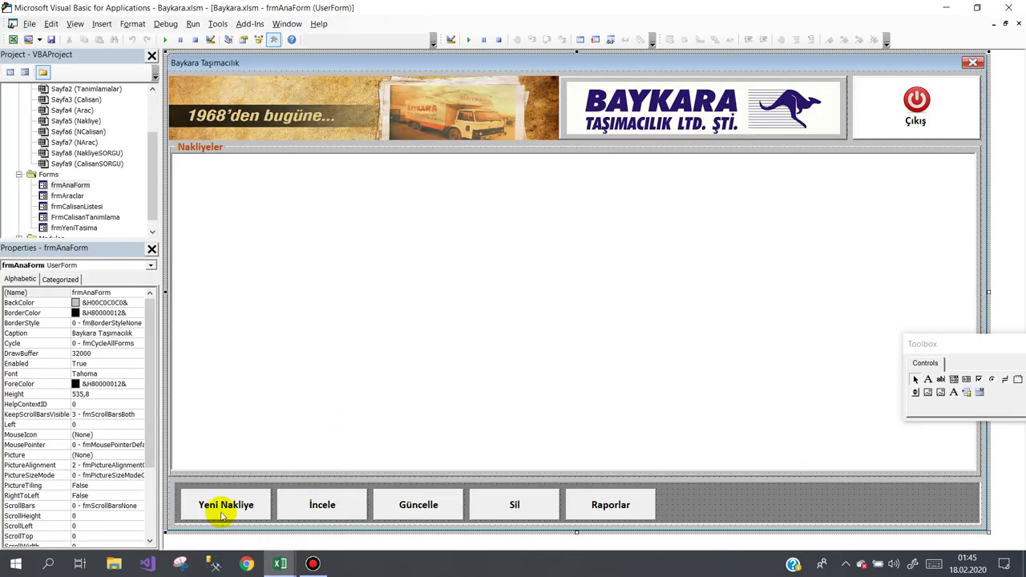
Match the txtTarih reference in the code to the Taşıma Tarih textbox's name.
double_click(81, 229)
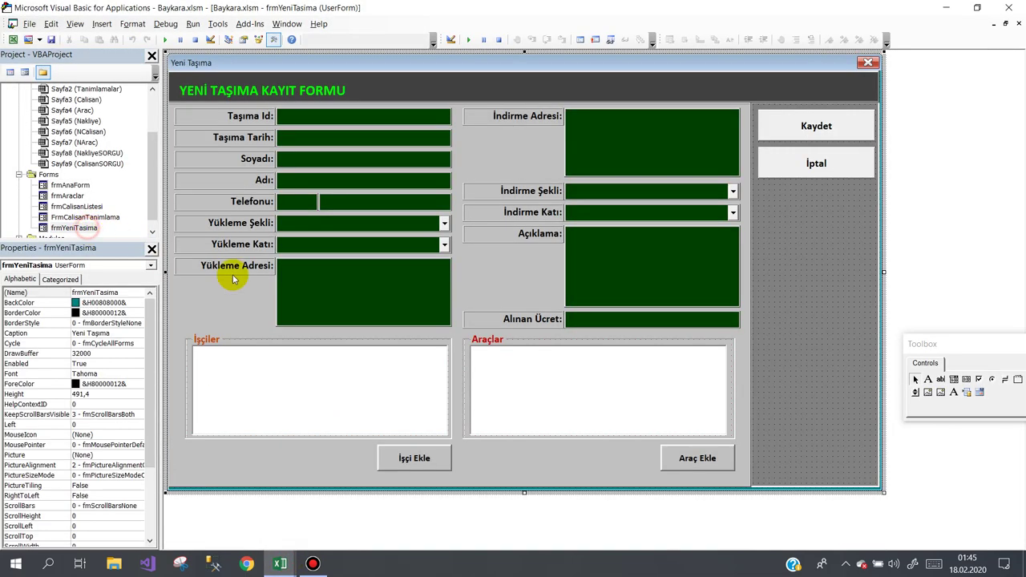
double_click(284, 462)
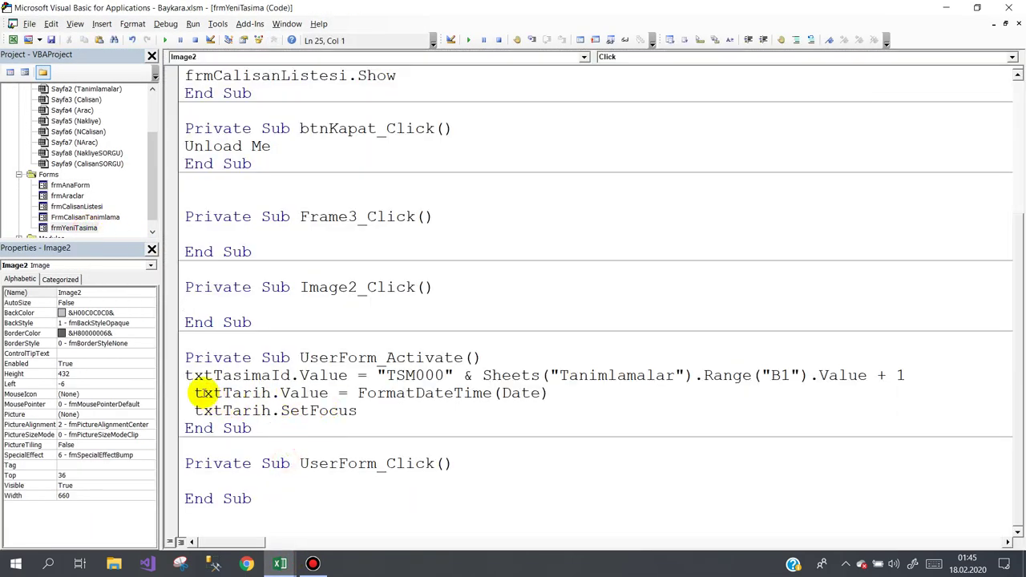
drag(195, 393, 240, 392)
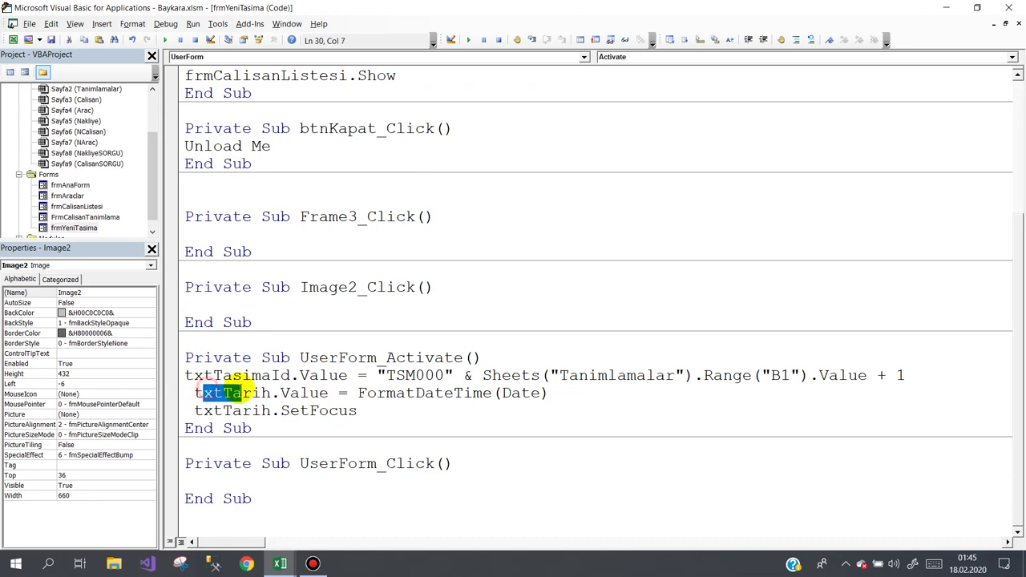
double_click(88, 229)
click(313, 141)
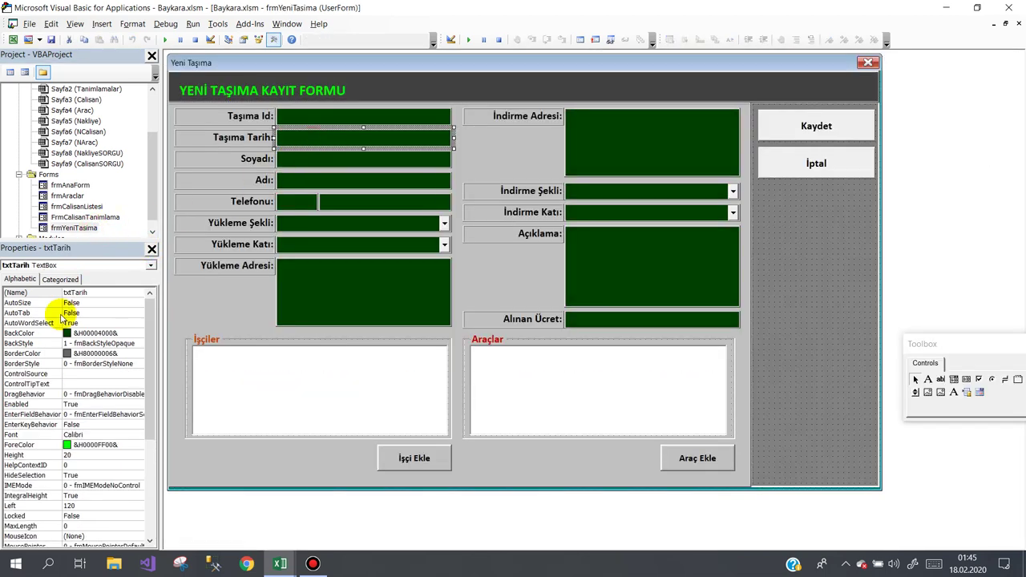
click(70, 290)
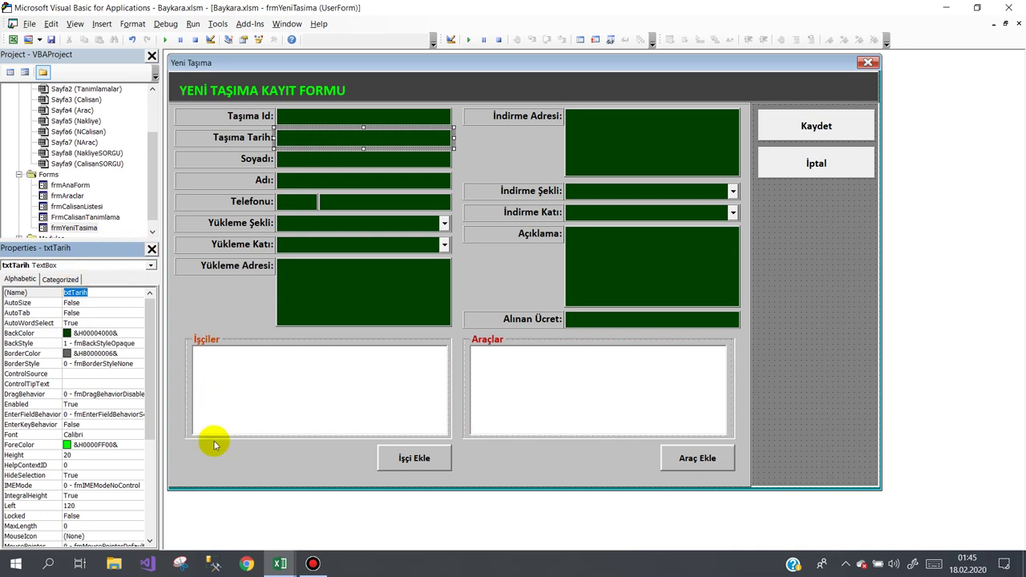
Highlight FormatDateTime and its Date argument in the txtTarih line of UserForm_Activate.
double_click(212, 465)
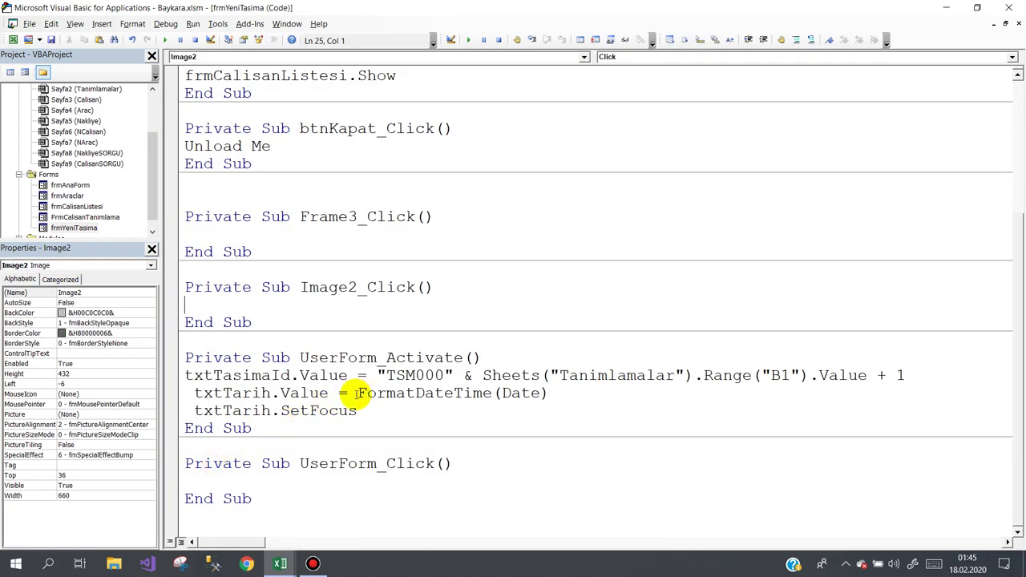
drag(492, 393, 366, 393)
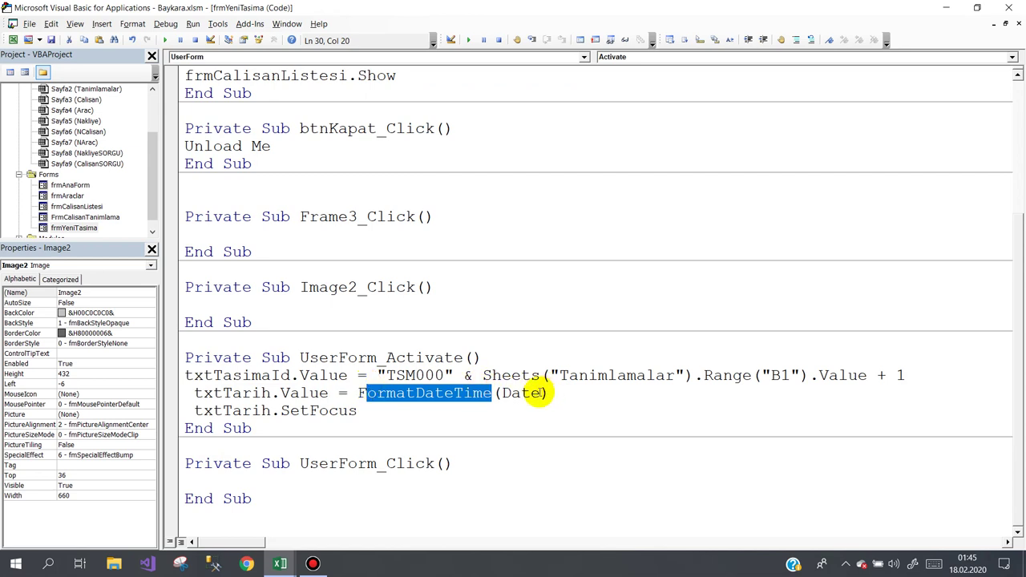
drag(540, 393, 511, 392)
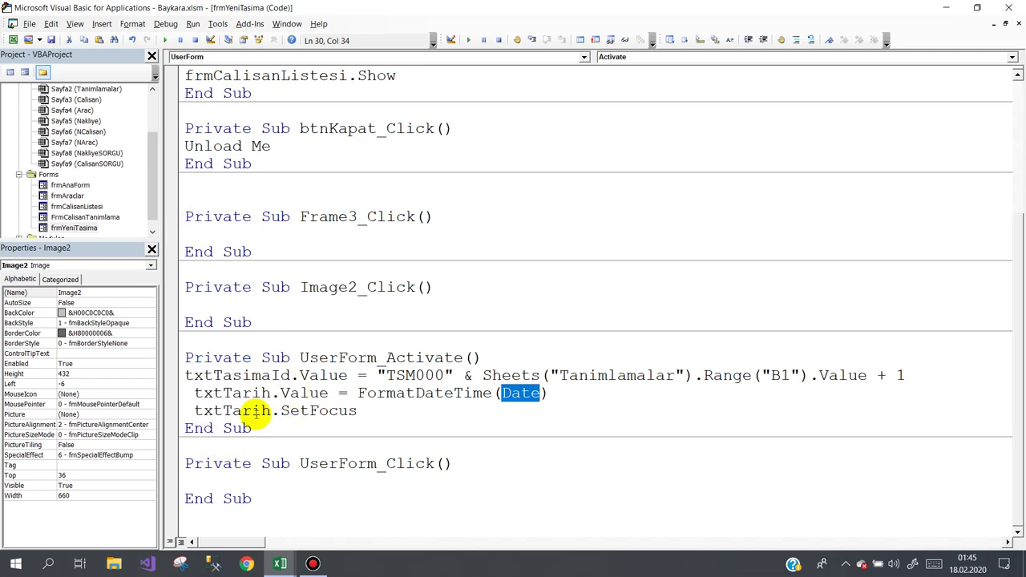
click(357, 411)
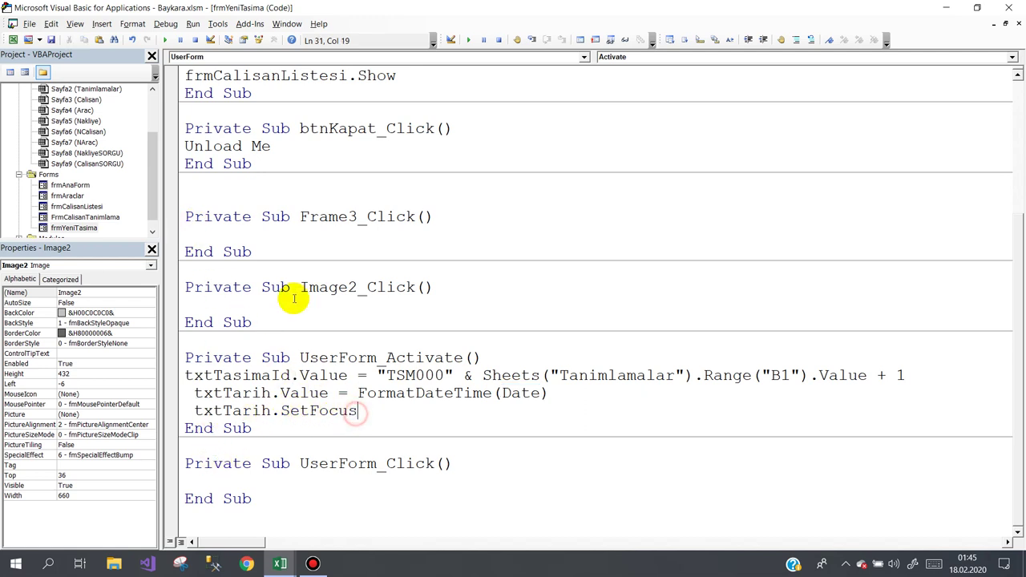
Launch the Baykara main form and open the new transport form, which shows TSM0001 and 18.02.2020.
mouse_move(280, 569)
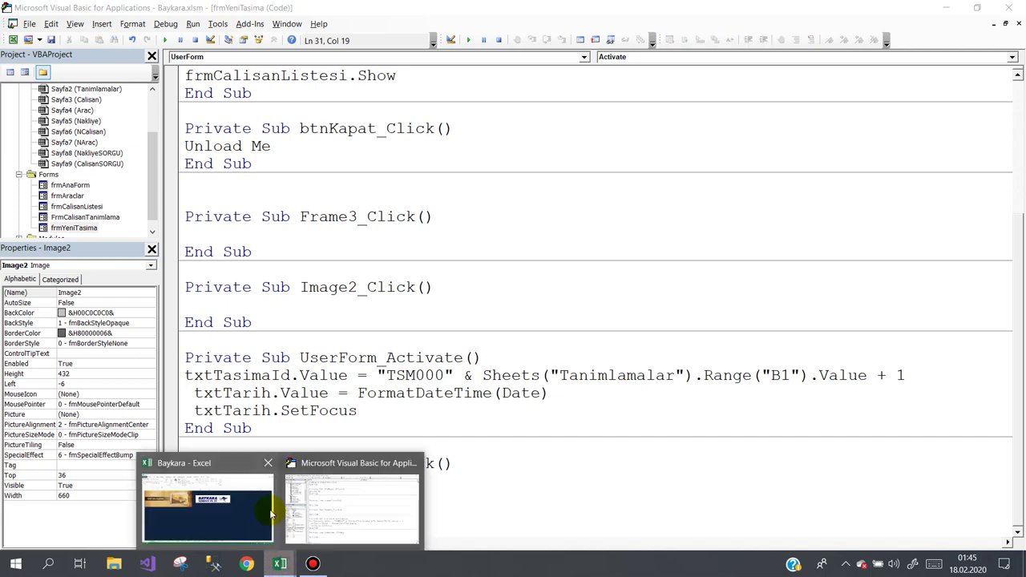
click(233, 508)
click(480, 210)
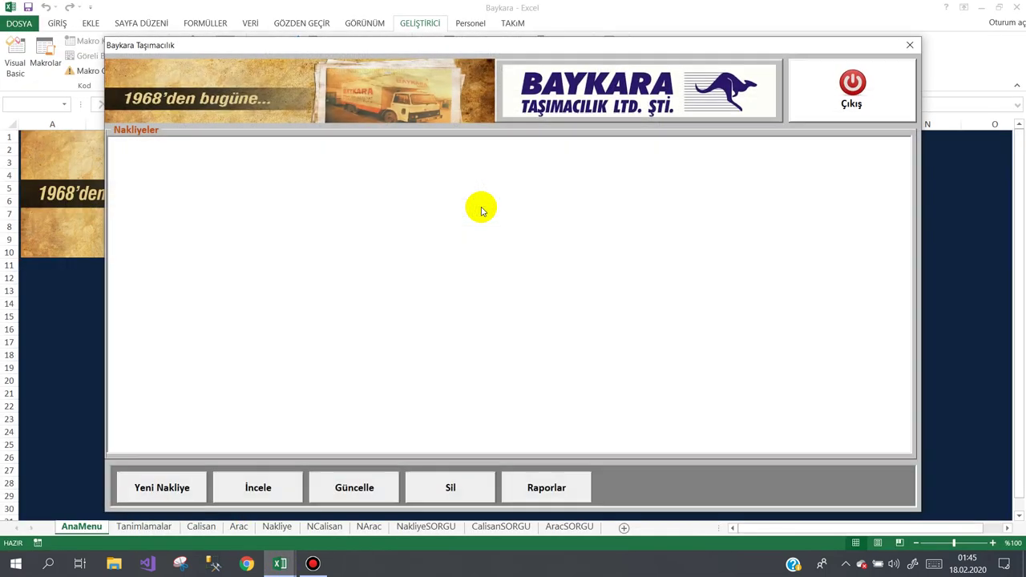
click(161, 490)
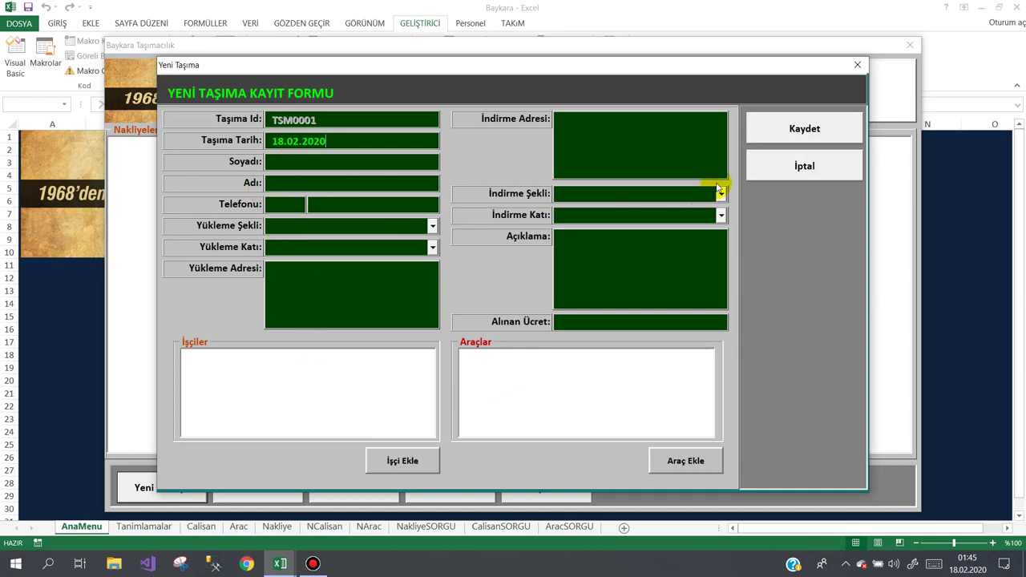
Close the transport form and the main form, then return to the VBA editor.
click(804, 166)
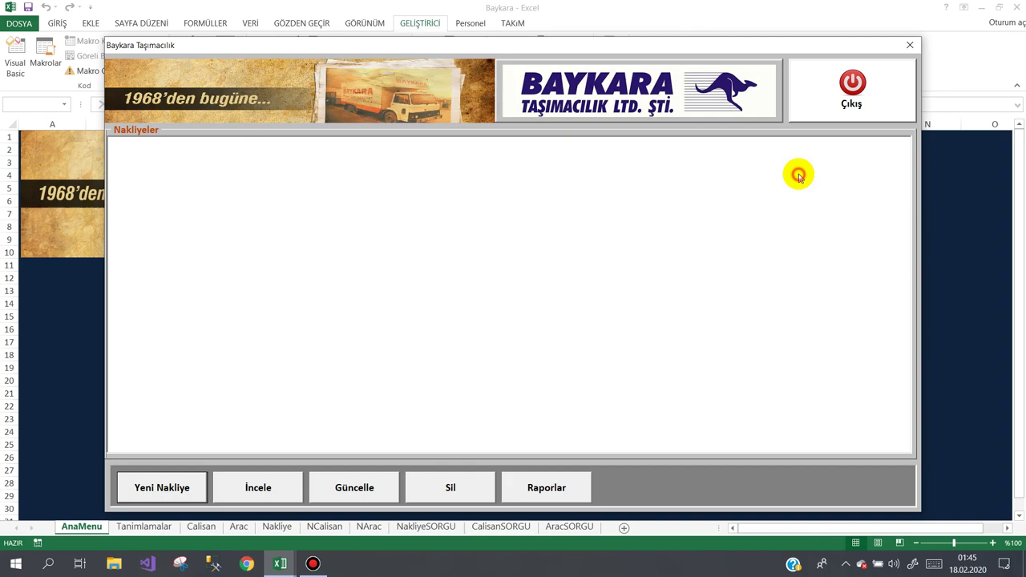
click(817, 102)
mouse_move(280, 563)
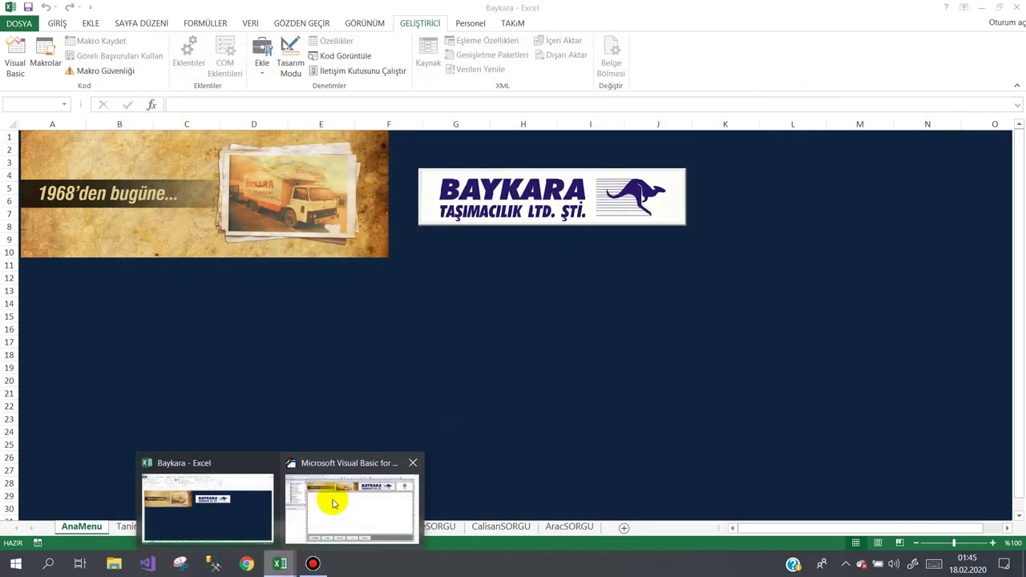
click(332, 497)
Open frmYeniTasima in the designer and rename the Soyadı text box to txtSoyadi.
double_click(74, 227)
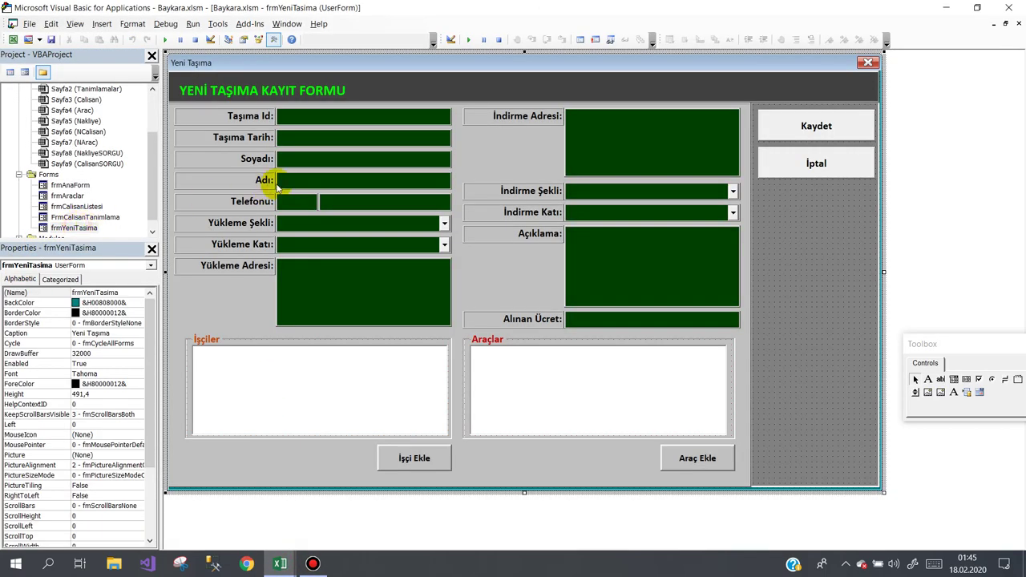
click(294, 169)
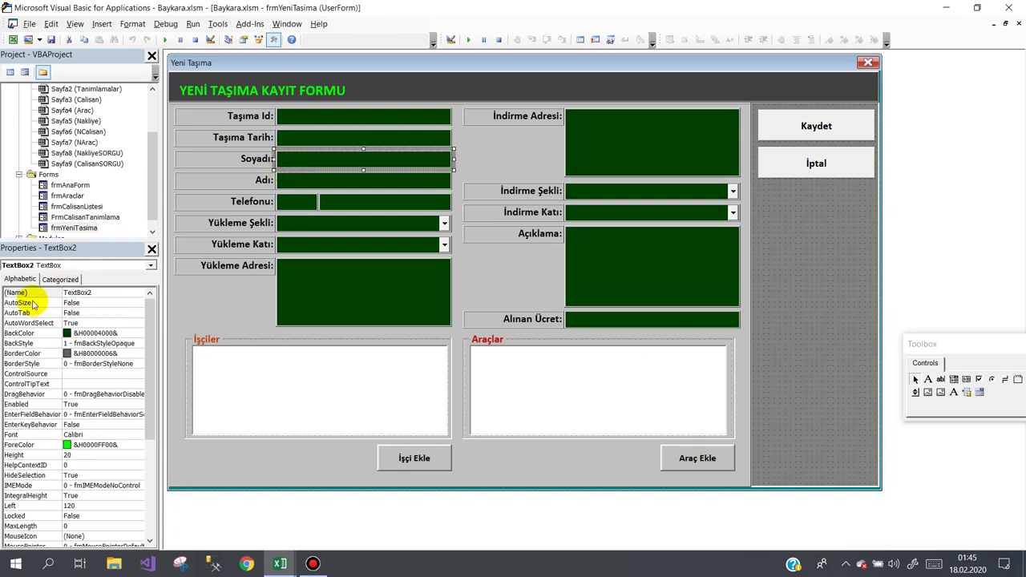
click(50, 293)
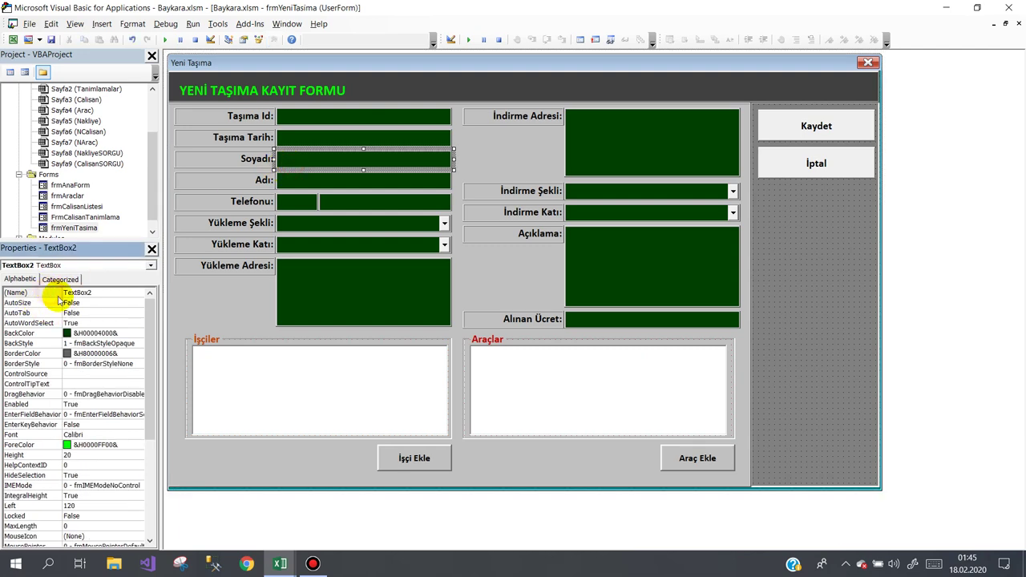
text(txtSoyadi)
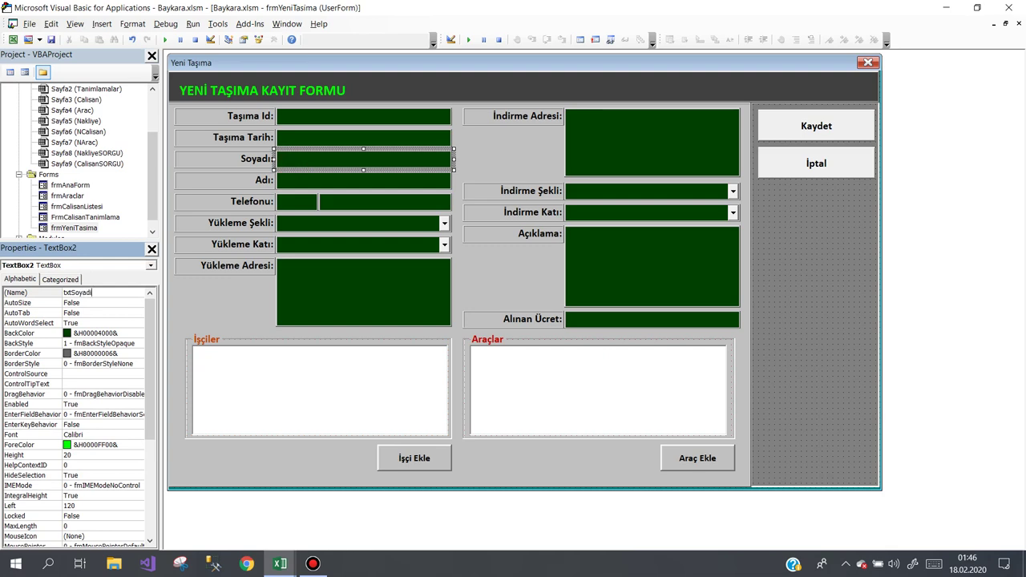
click(32, 292)
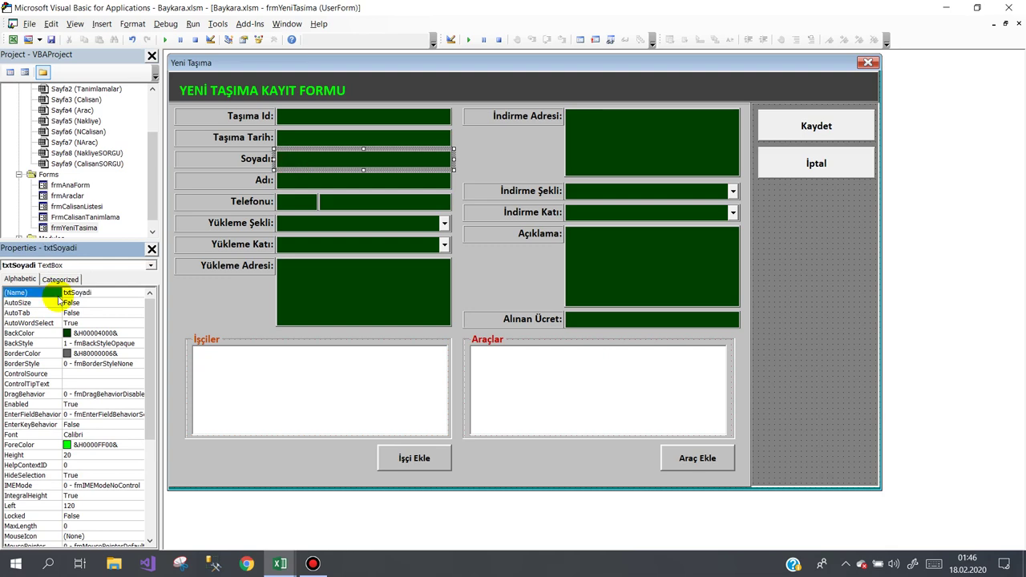
Rename the Adı text box from TextBox3 to txtAdi.
click(290, 182)
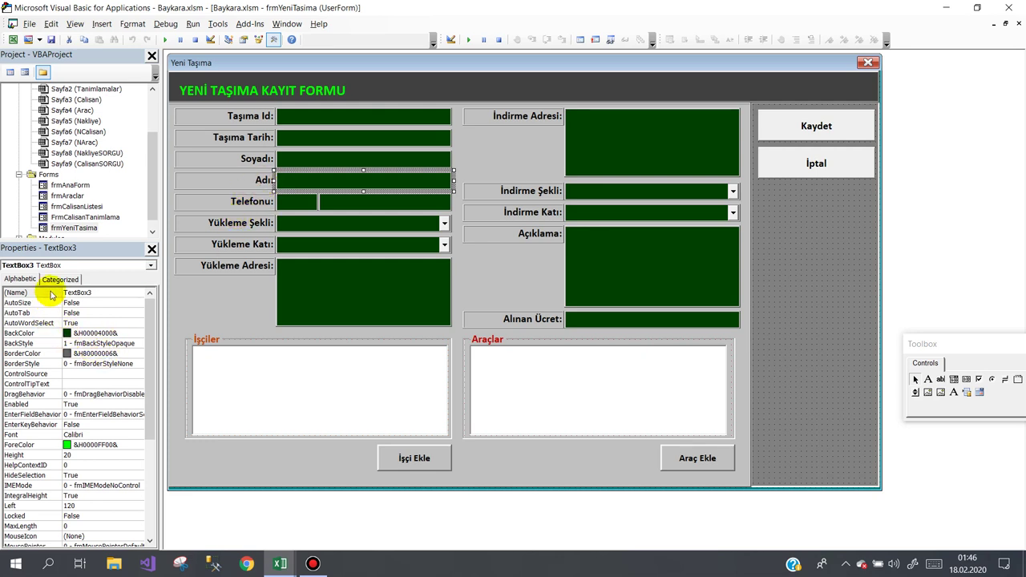
click(51, 295)
text(txtAdi)
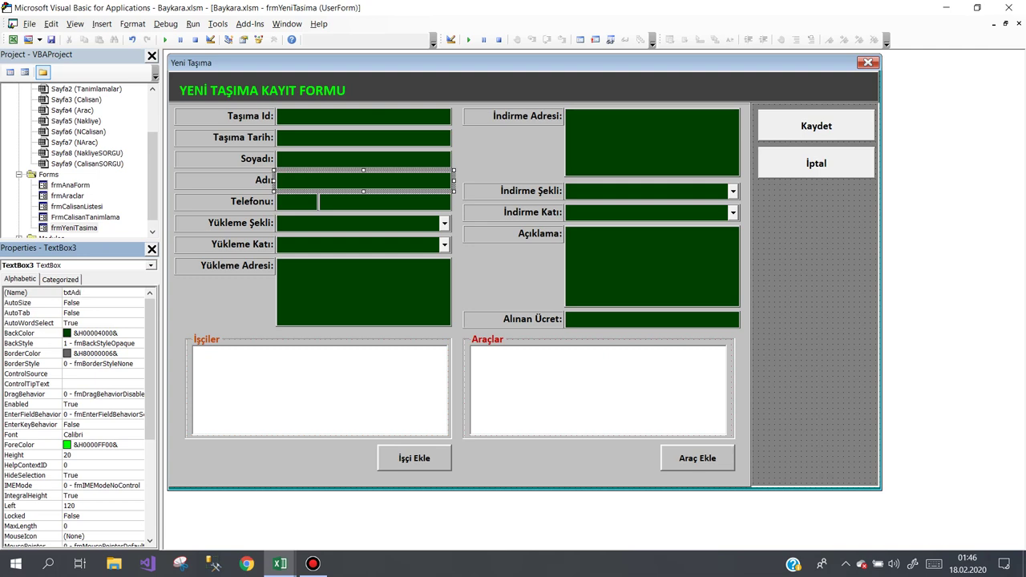
click(50, 294)
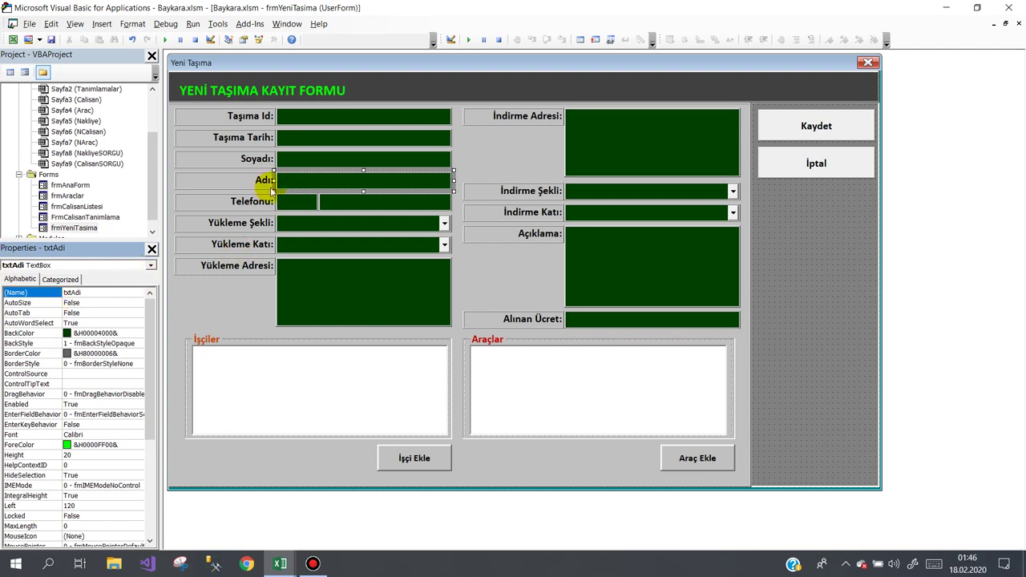
Name the area-code box beside Telefonu txtTelefonKodu, then shorten it to txtTelKodu.
click(300, 202)
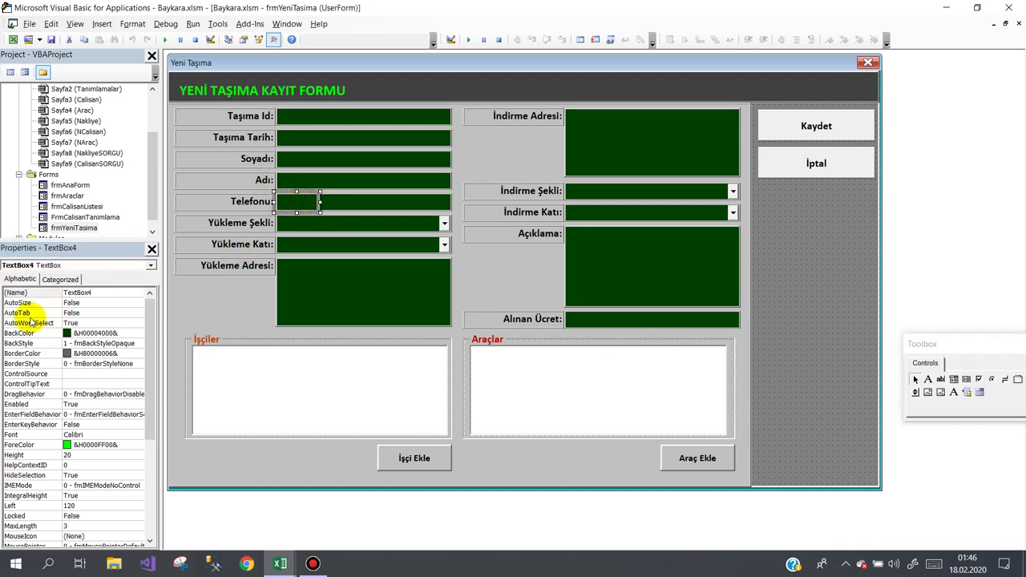
click(50, 297)
text(tr)
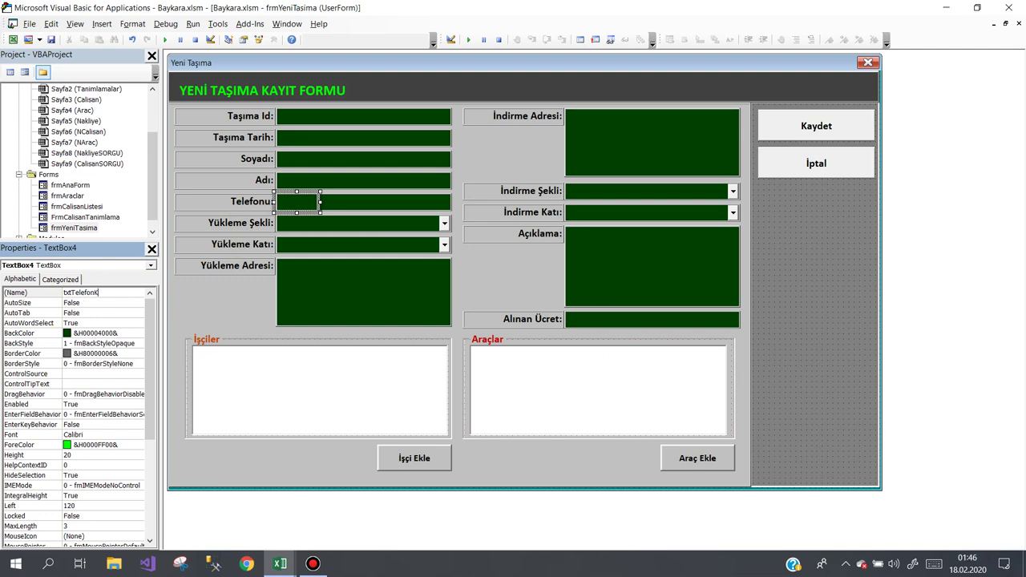
key(Return)
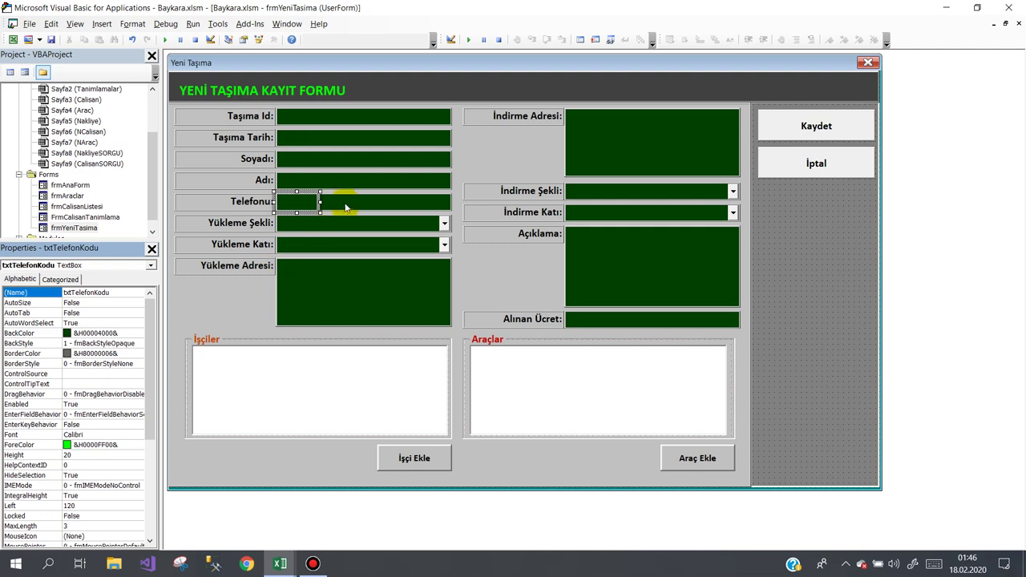
click(343, 202)
click(47, 295)
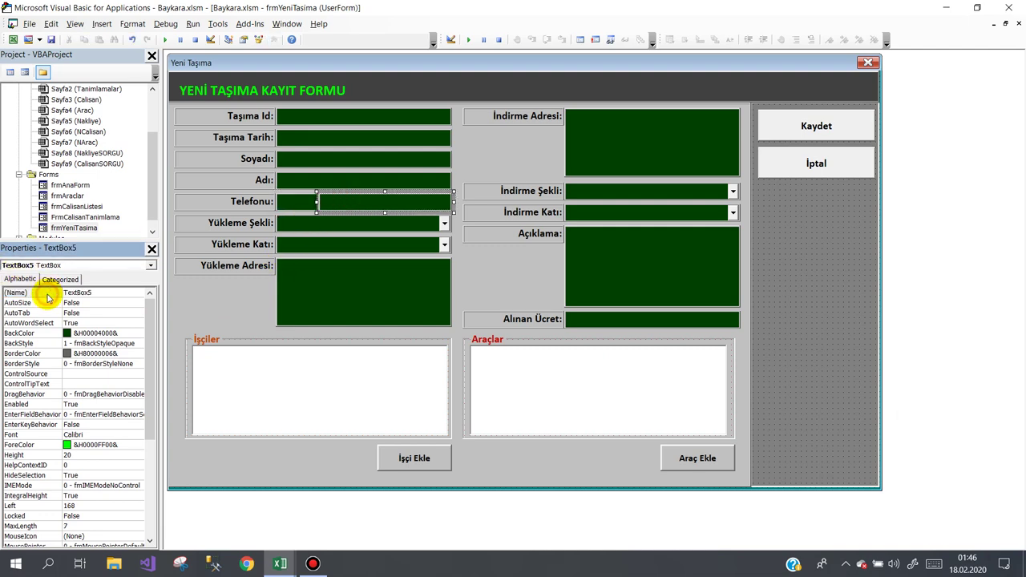
click(291, 204)
click(108, 295)
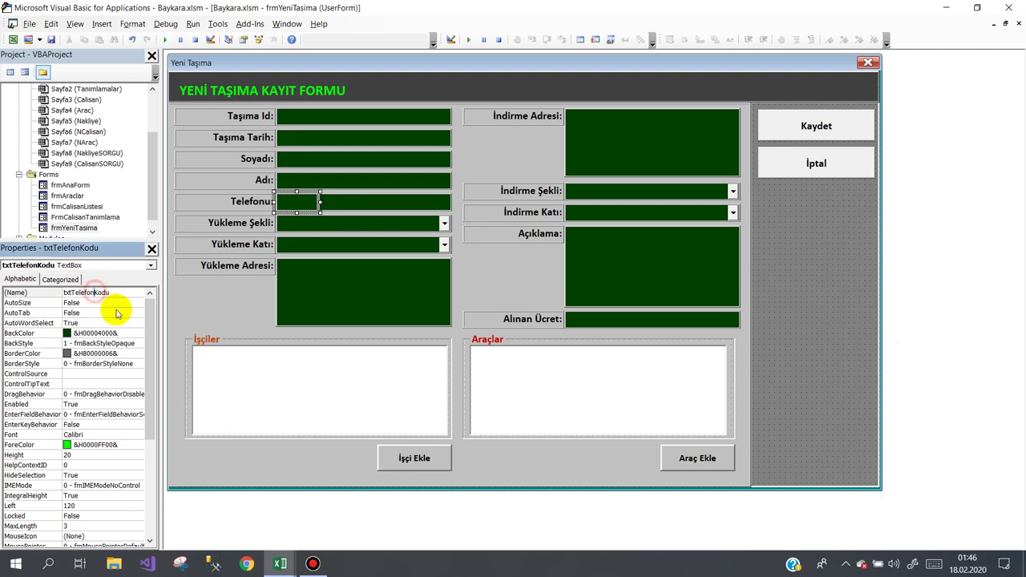
key(BackSpace)
key(BackSpace)
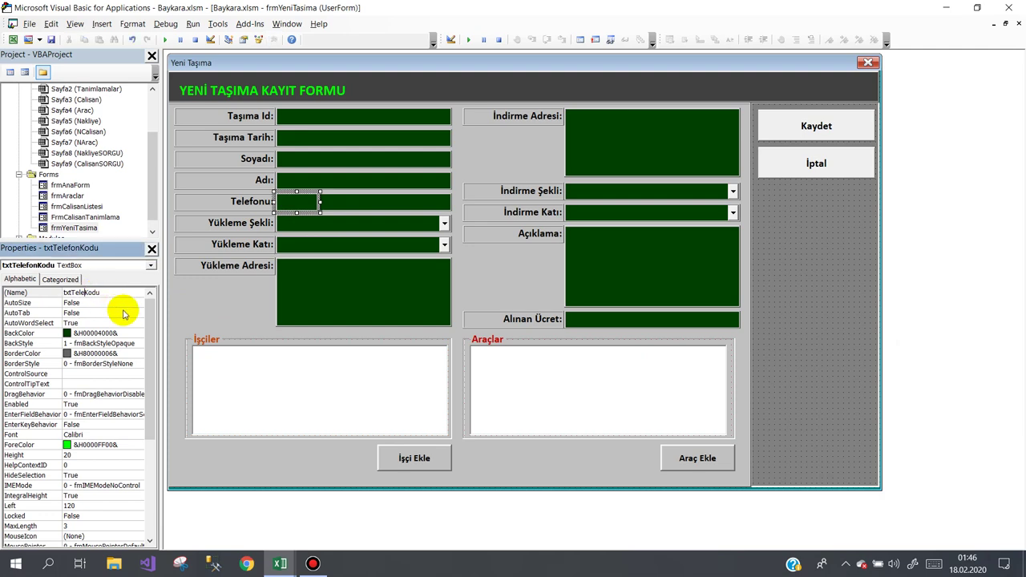
key(BackSpace)
key(BackSpace)
key(Return)
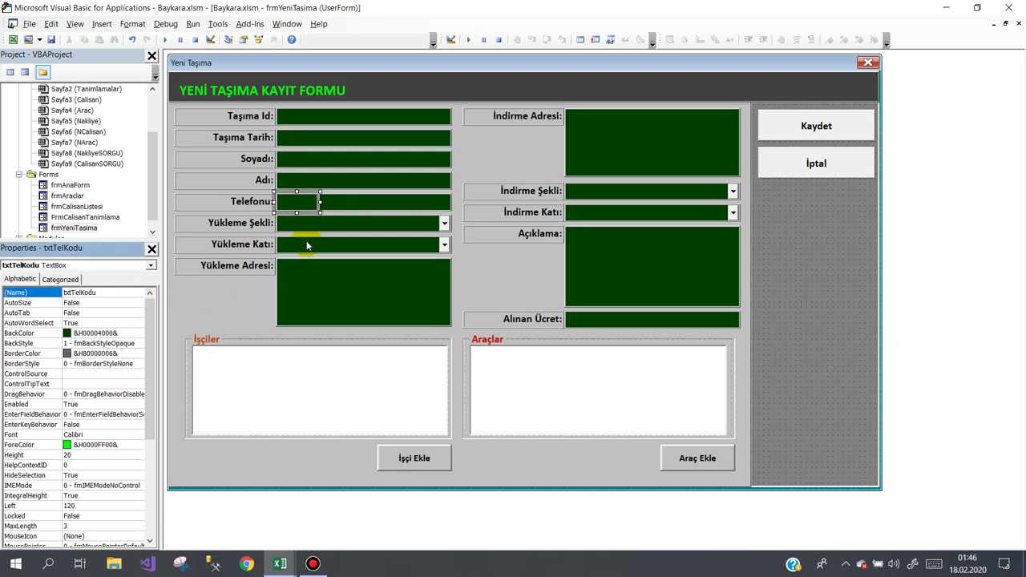
Rename the phone-number box TextBox5 to txtTelNo.
click(338, 202)
click(45, 293)
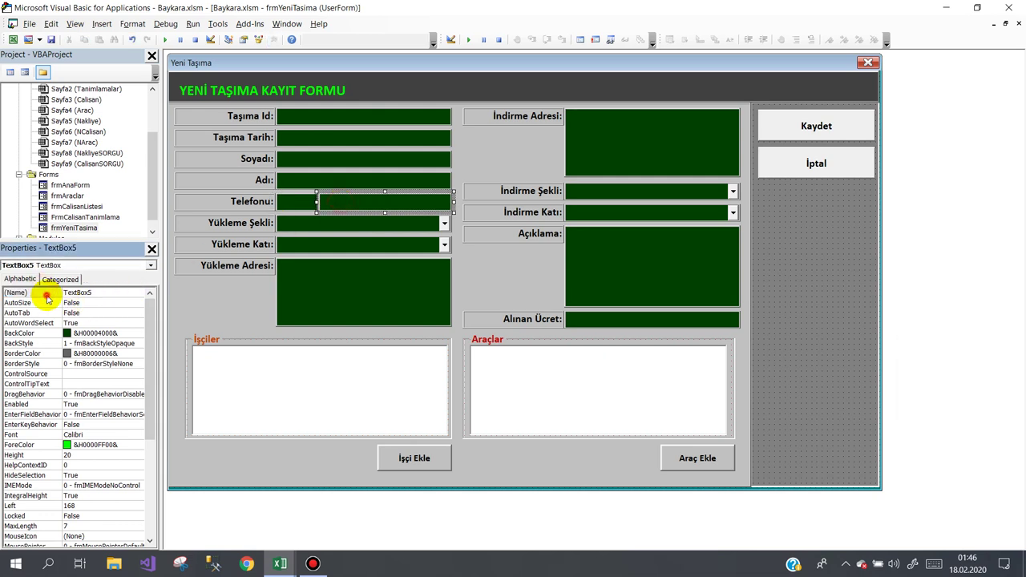
text(txtTelNo)
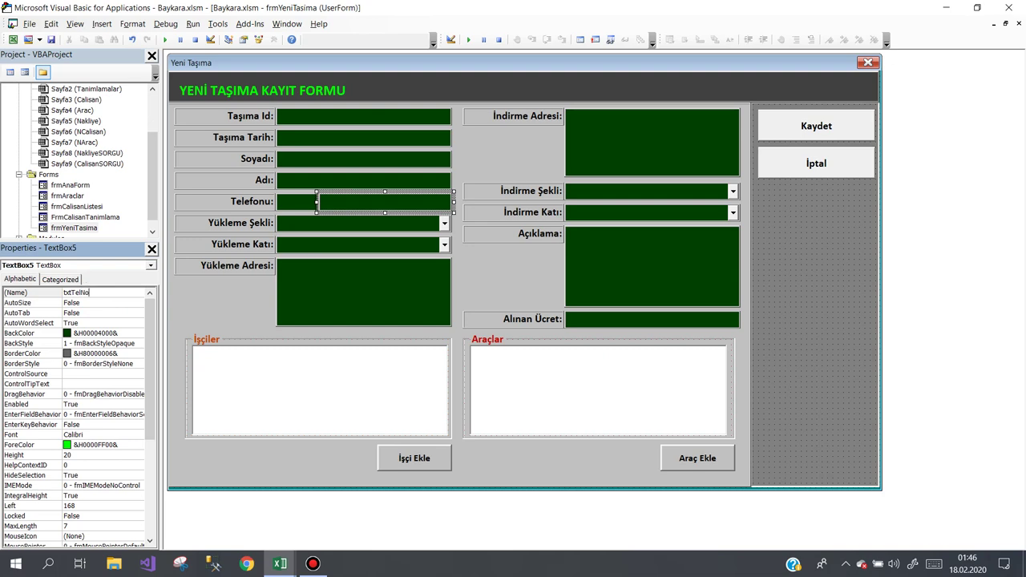
key(Return)
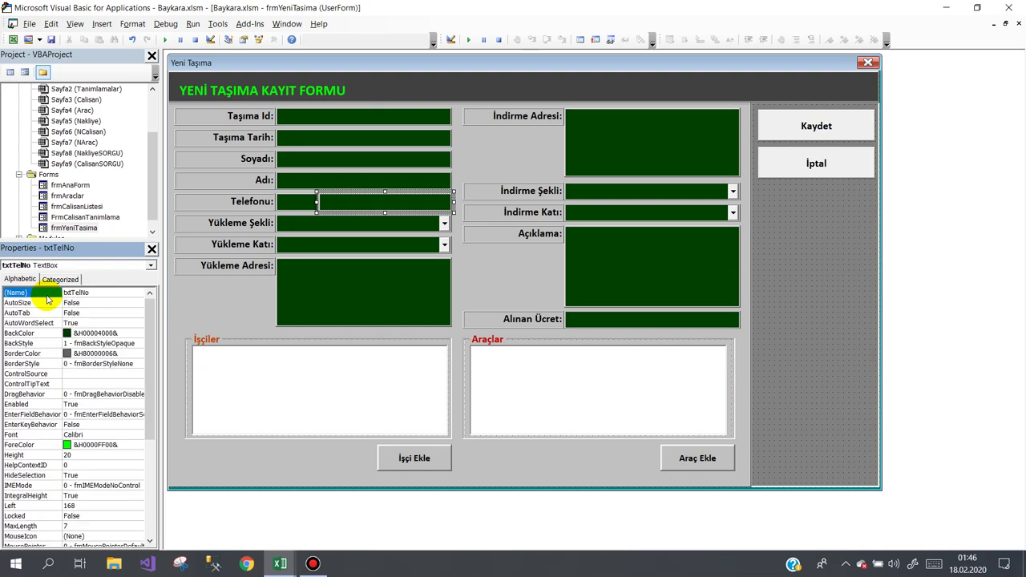
click(297, 222)
Rename the Yükleme Şekli combo box to cbYuklemeSekli.
click(56, 294)
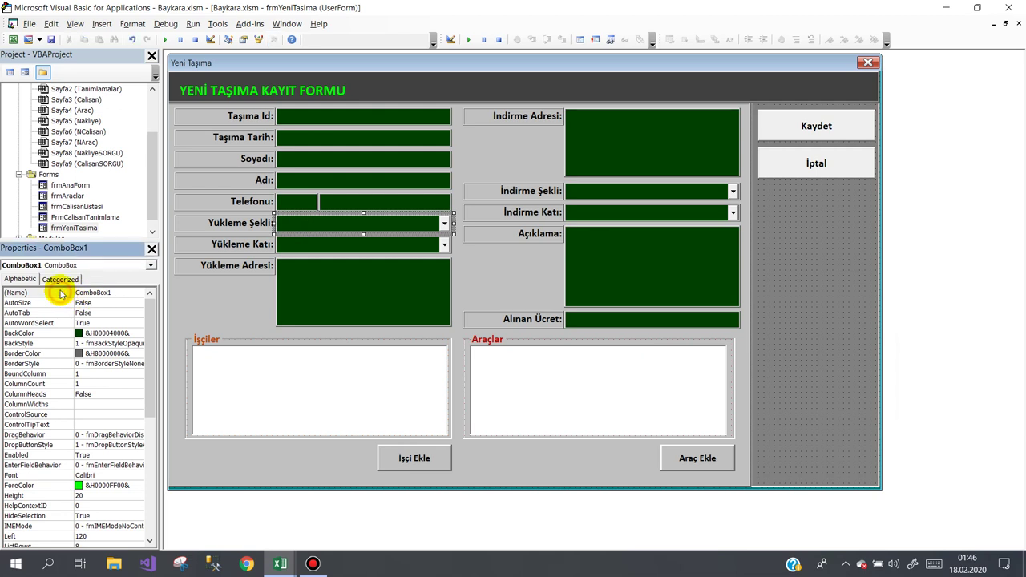
text(cb)
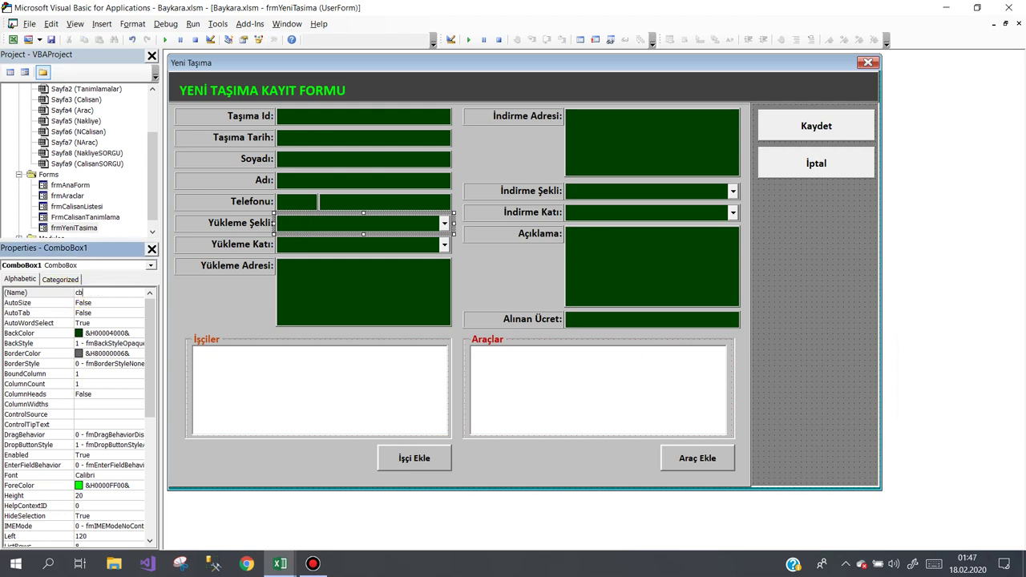
text(Yukl)
text(emöe)
key(BackSpace)
key(BackSpace)
text(Se)
click(60, 294)
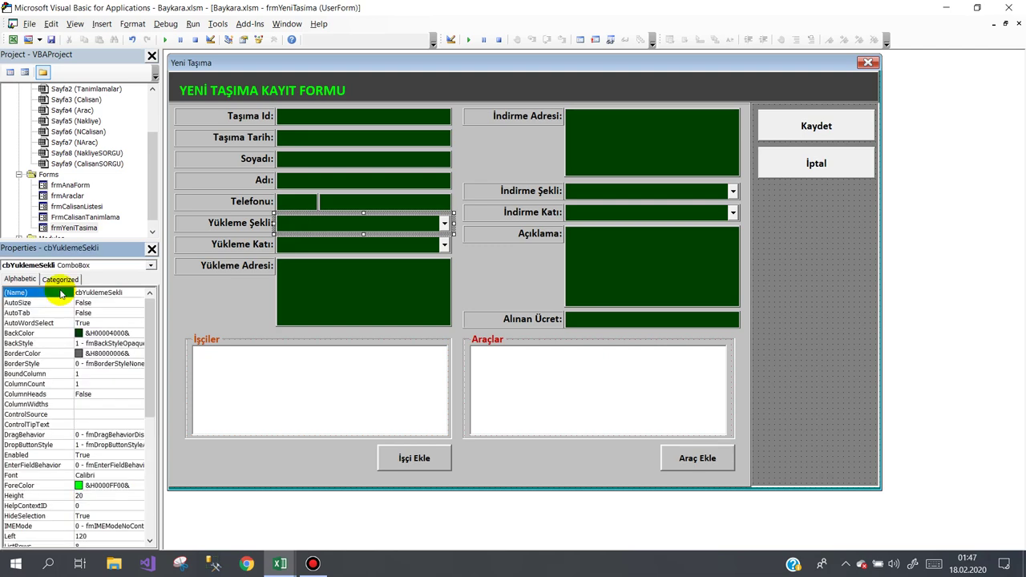
Rename the Yükleme Katı dropdown to cbYuklemeKati.
click(357, 245)
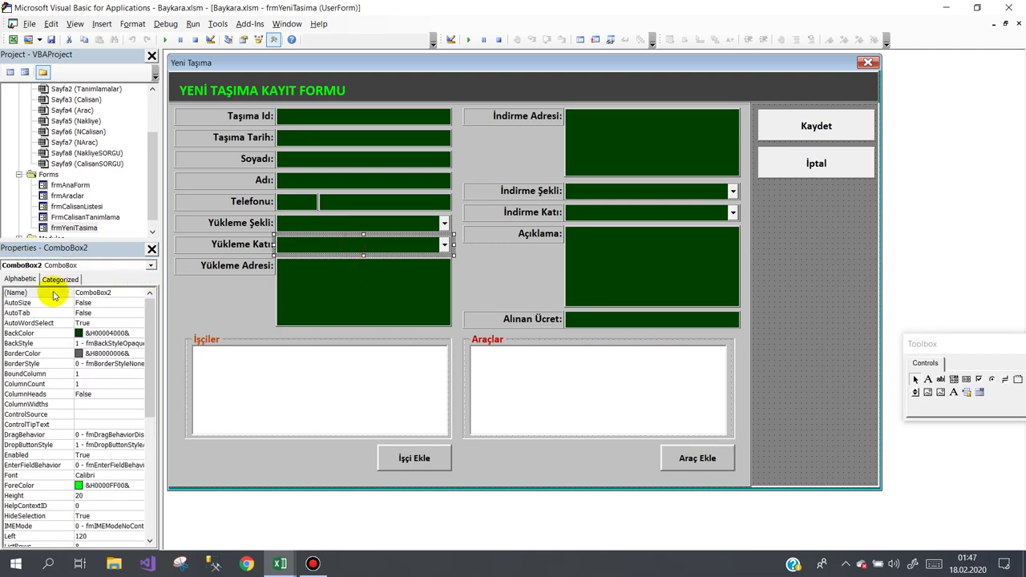
click(55, 296)
text(cbYuk)
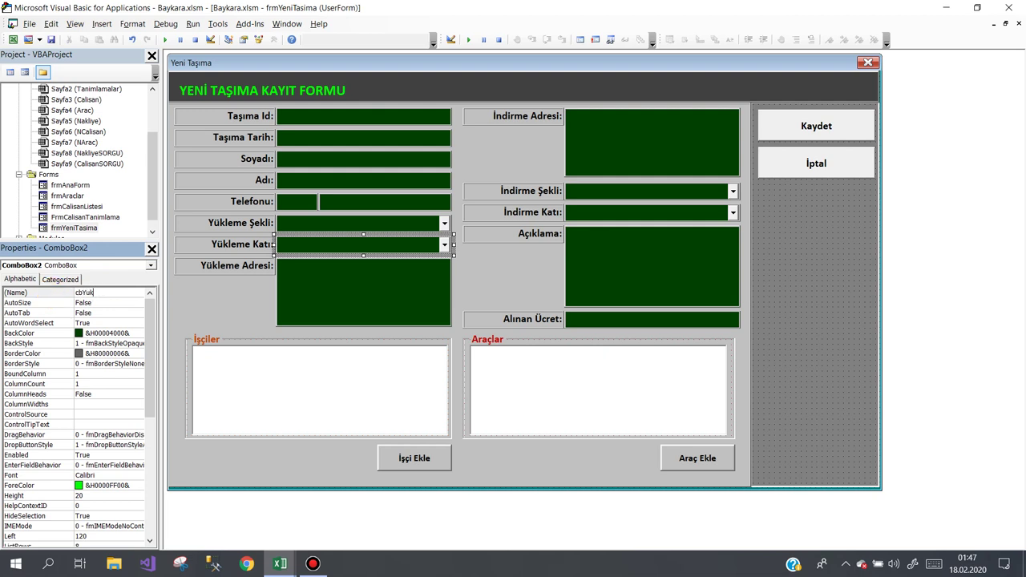
text(lemeKati)
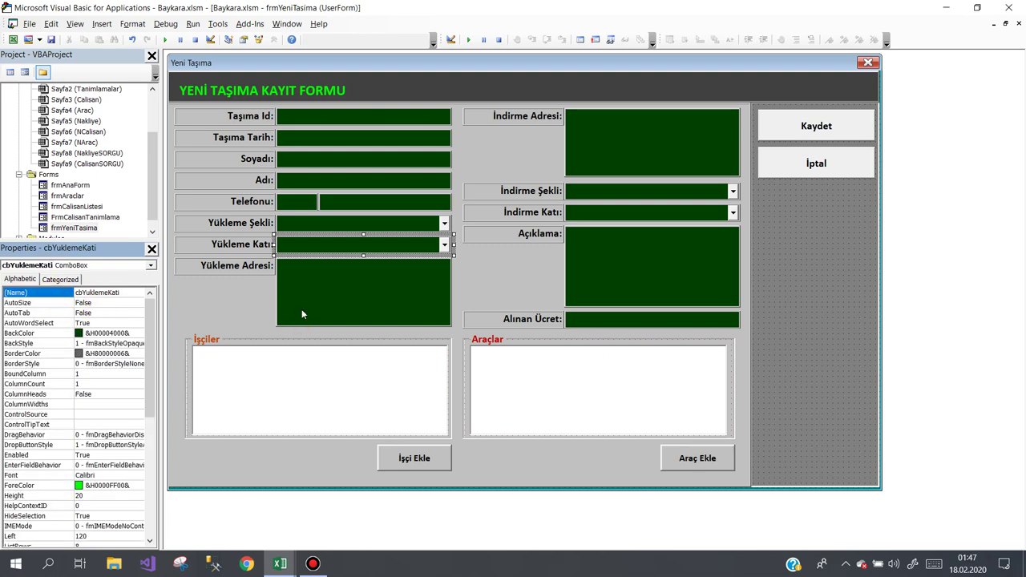
Rename the Yükleme Adresi text box to txtYuklemeAdresi.
click(351, 296)
click(44, 293)
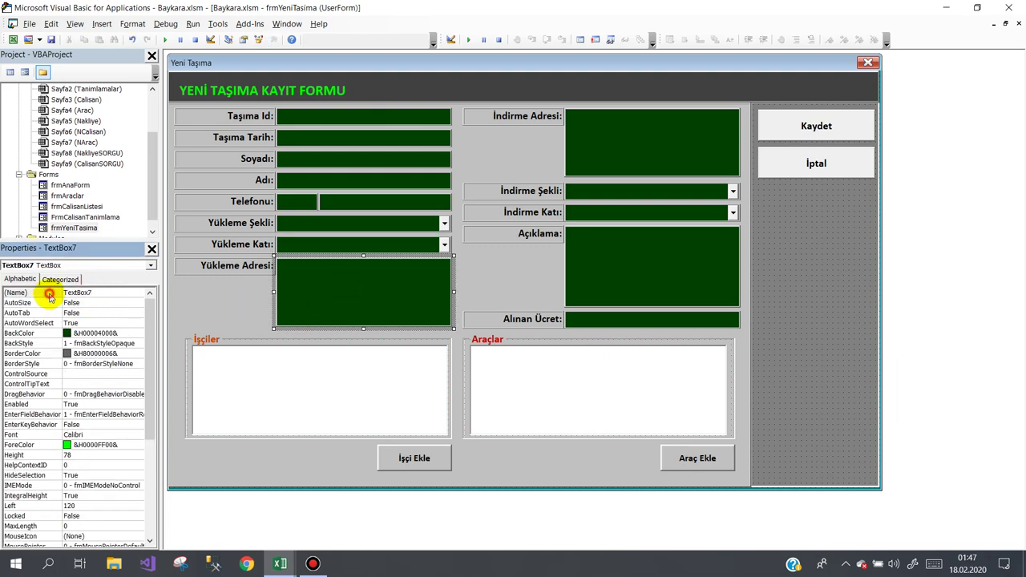
text(txtY)
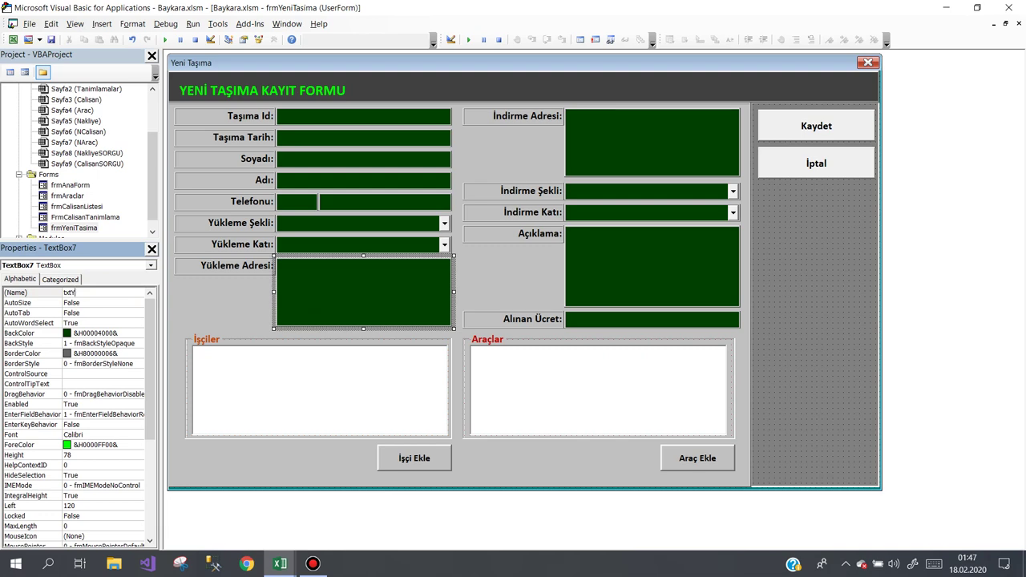
text(uklemeA)
text(dresi)
key(Return)
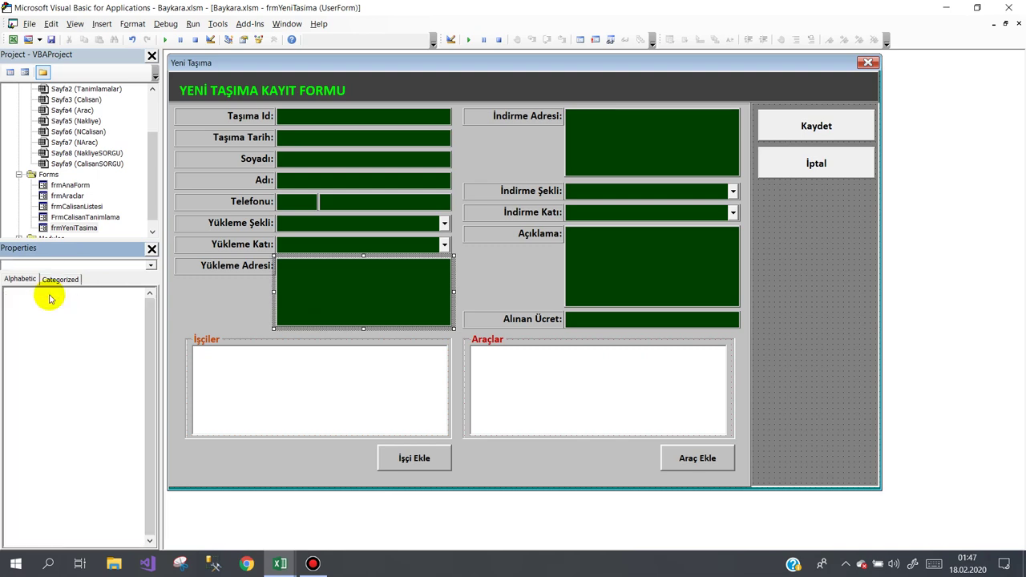
Rename the İndirme Adresi text box to txtIndirmeAdresi.
click(618, 143)
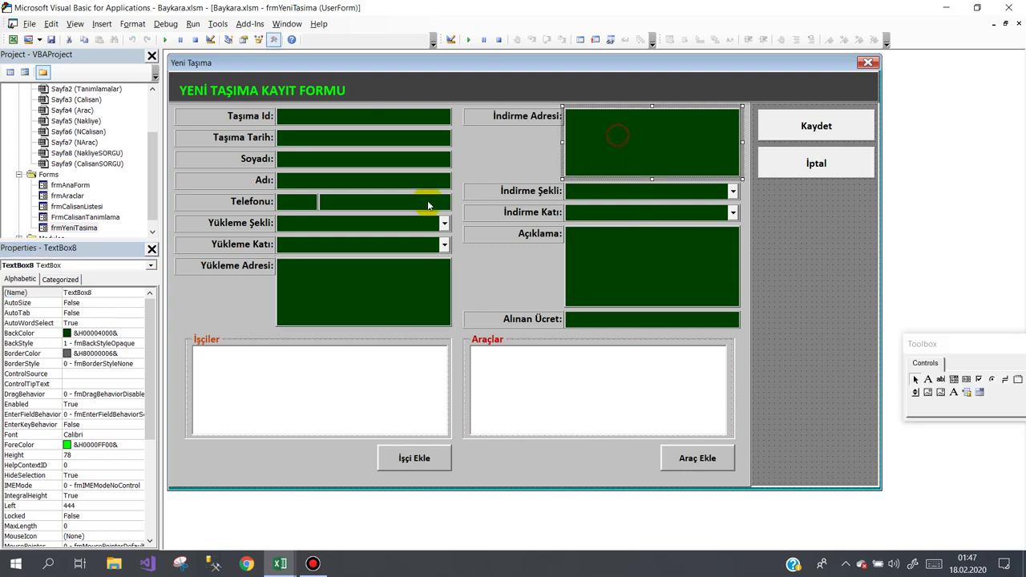
click(48, 294)
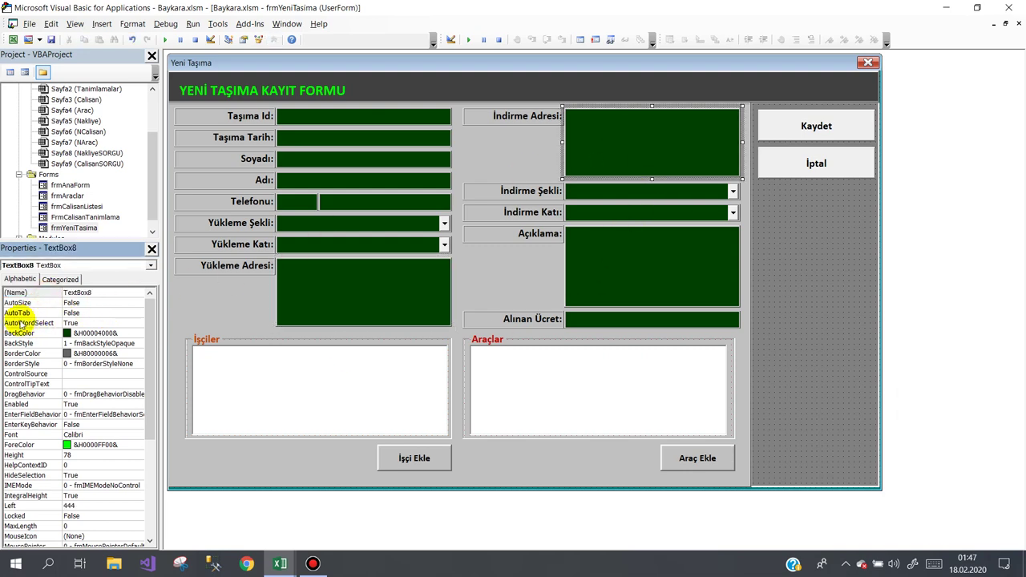
text(txtInd)
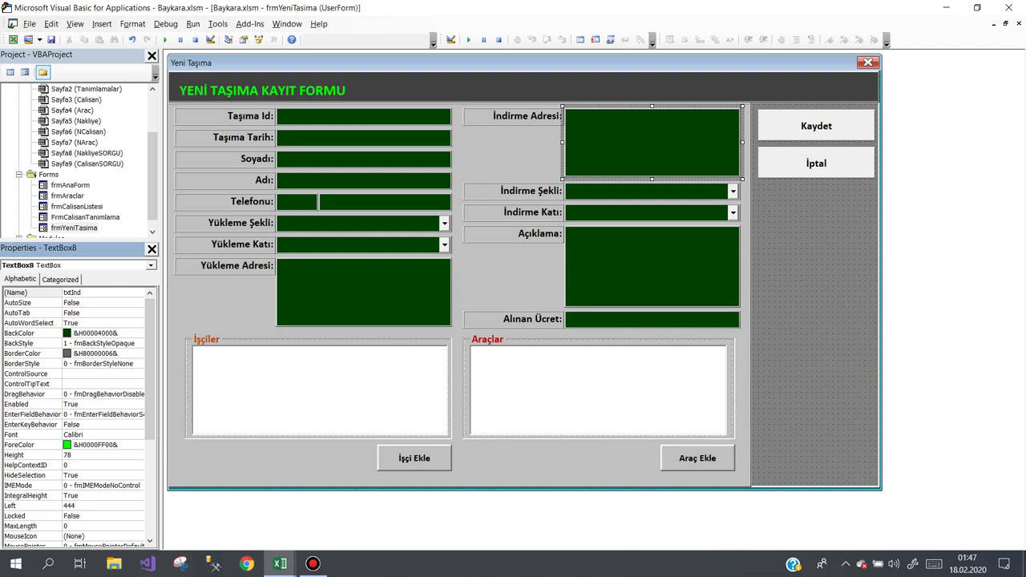
text(rm)
text(eAd)
text(resi)
key(Return)
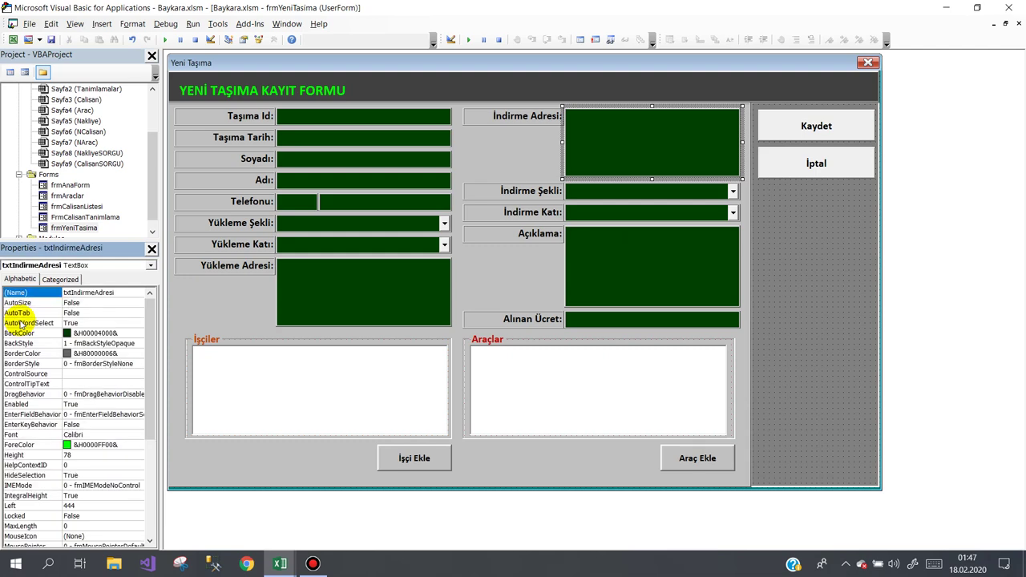
Rename the İndirme Şekli dropdown to cbIndirmeSekli.
click(620, 193)
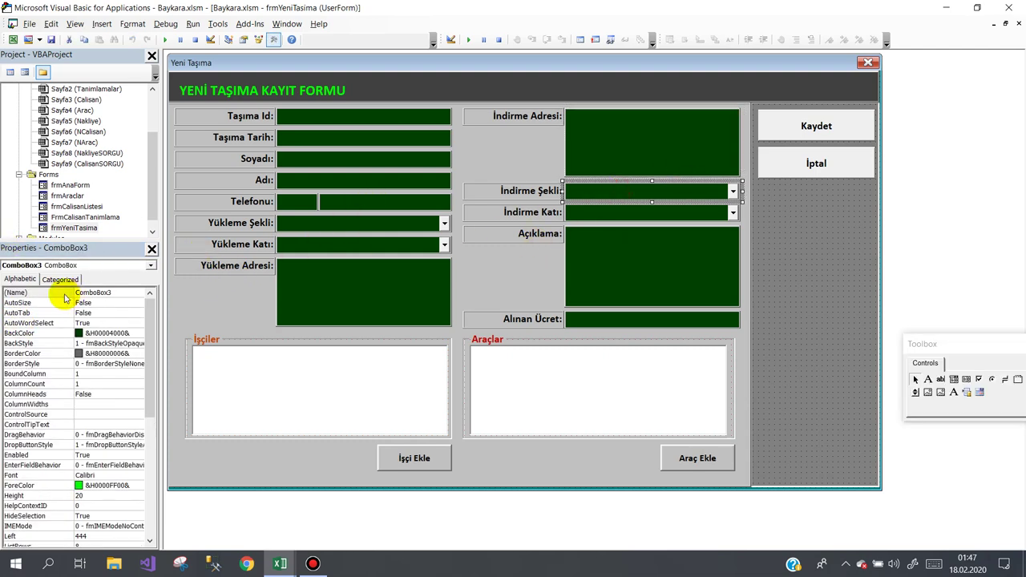
click(64, 298)
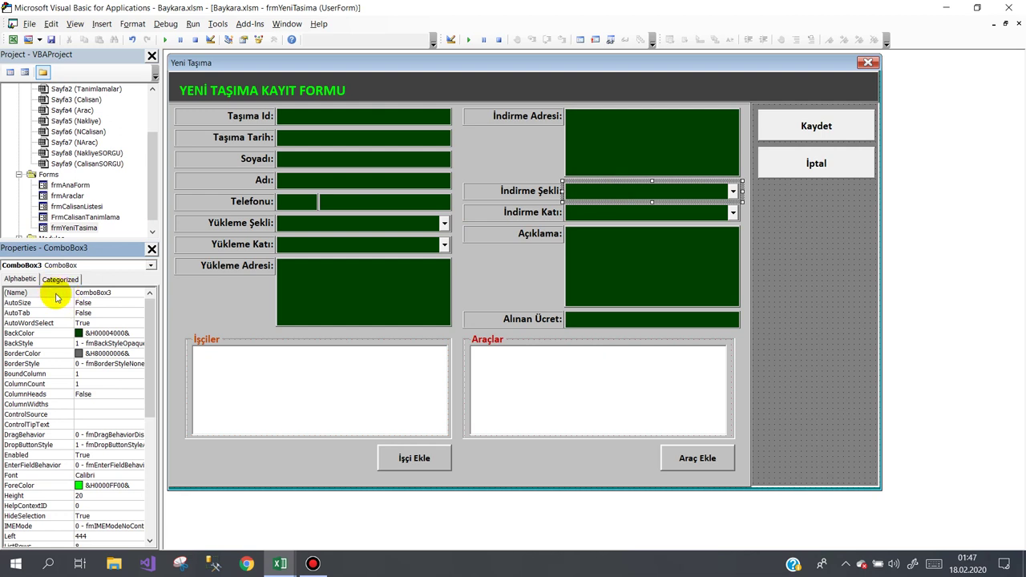
text(txt)
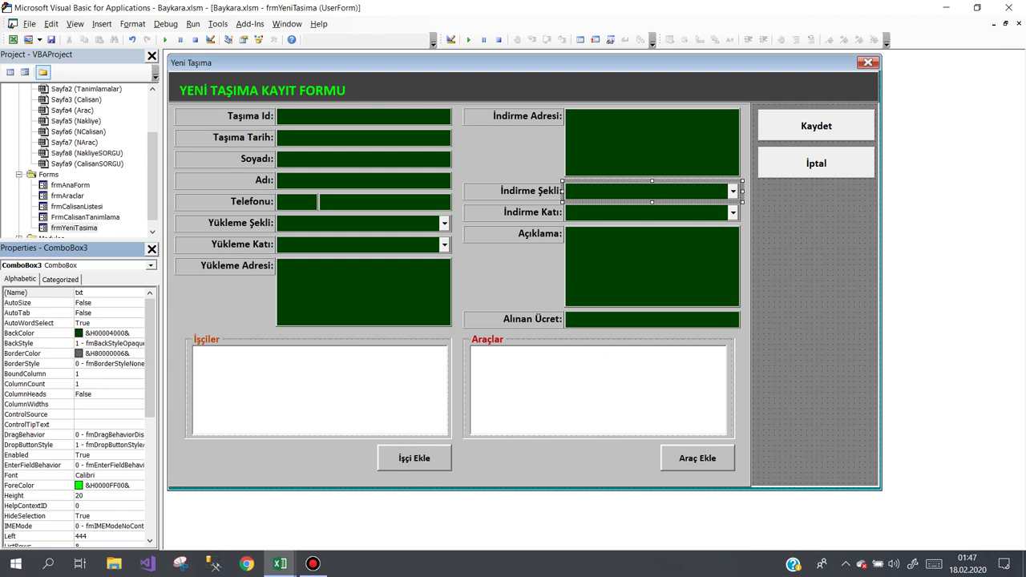
key(BackSpace)
key(BackSpace)
text(cbI)
text(ndir)
text(me)
text(Sek)
click(56, 295)
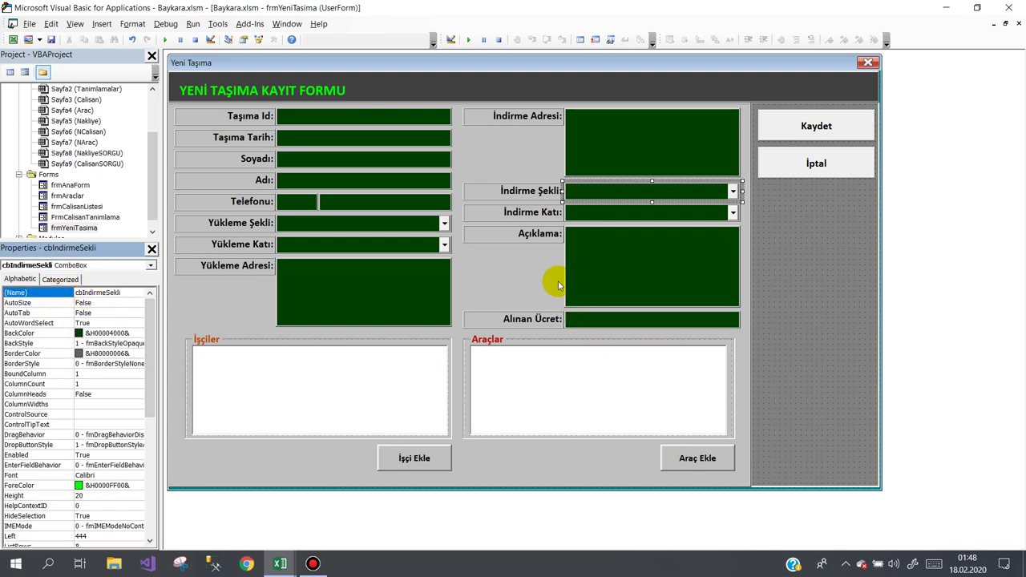
Name the İndirme Katı, Açıklama and Alınan Ücret controls cbIndirmeKati, txtAciklama and txtUcret.
click(584, 212)
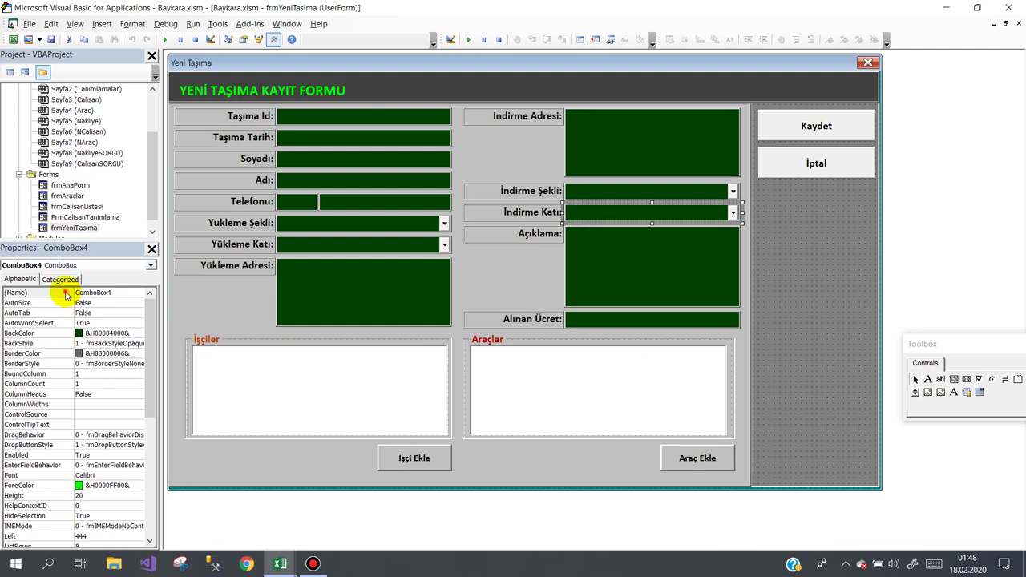
double_click(74, 293)
text(cb)
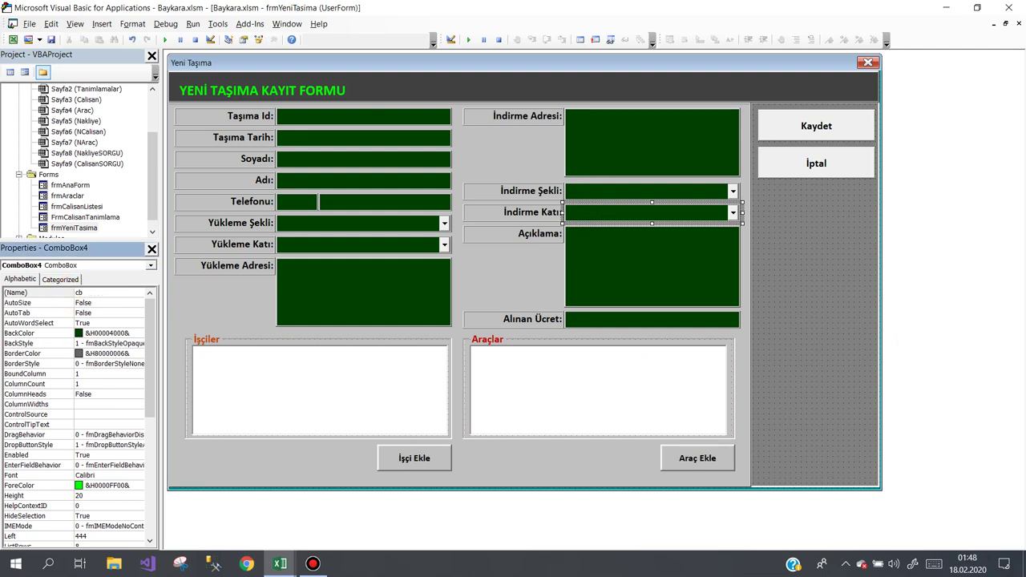
text(Indi)
text(rmeK)
text(ati)
click(66, 295)
click(650, 281)
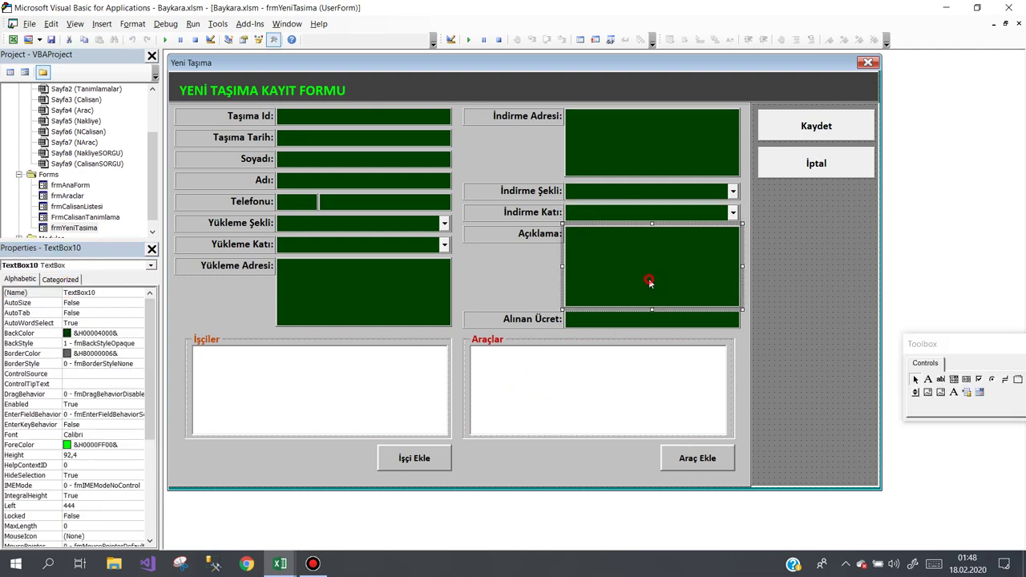
click(40, 292)
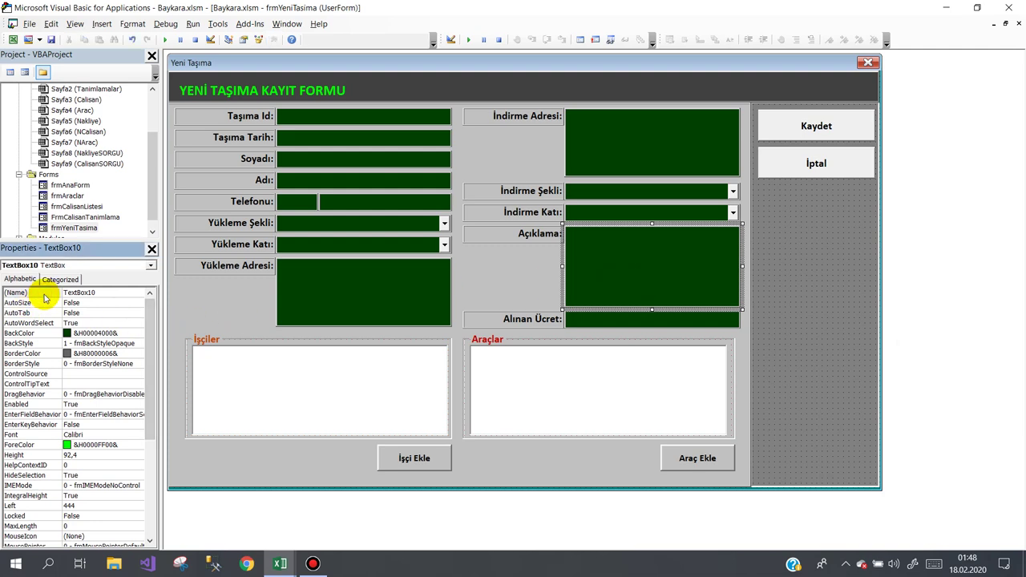
text(txtAc)
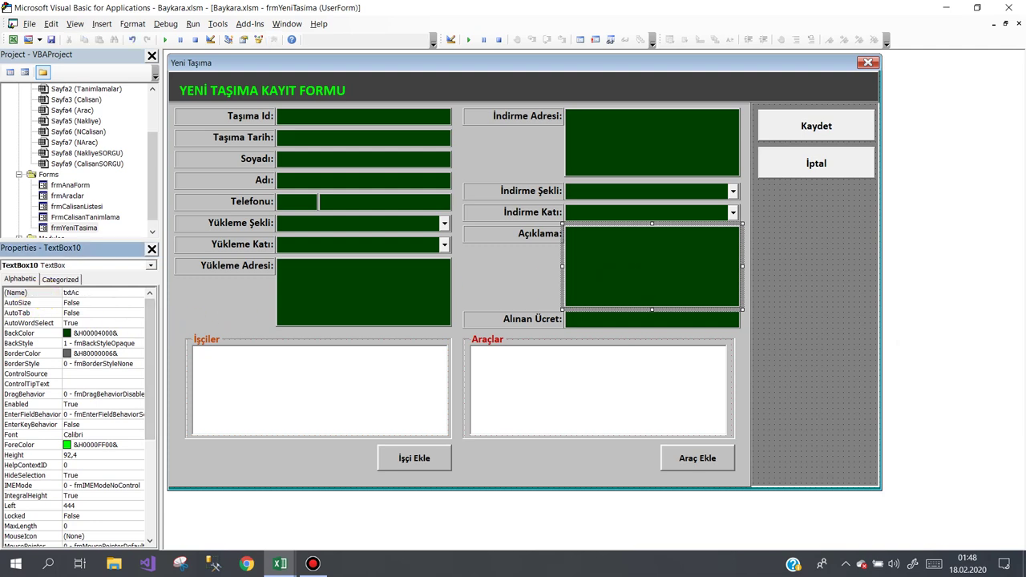
text(ik)
text(lama)
click(44, 294)
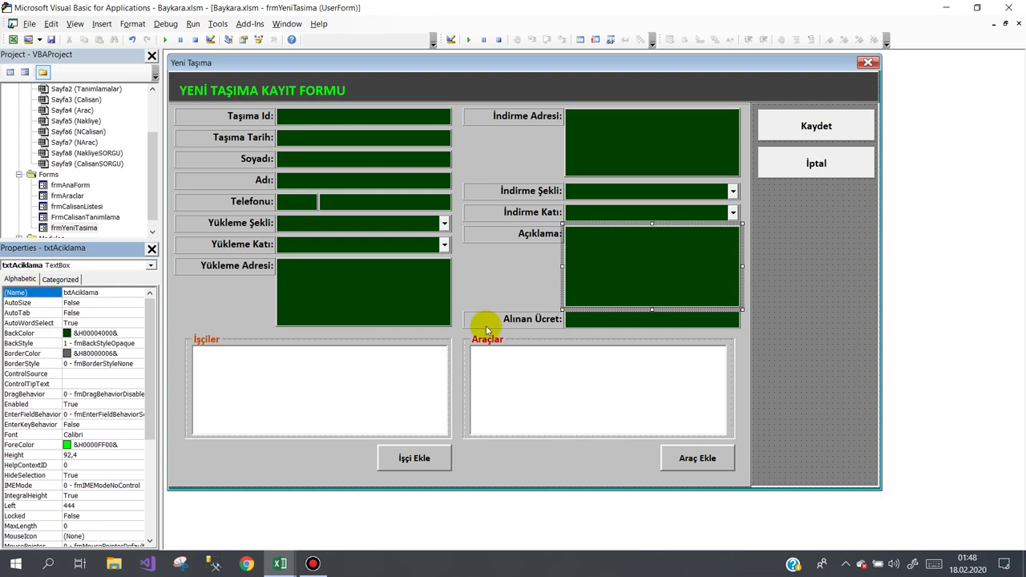
click(581, 320)
click(54, 295)
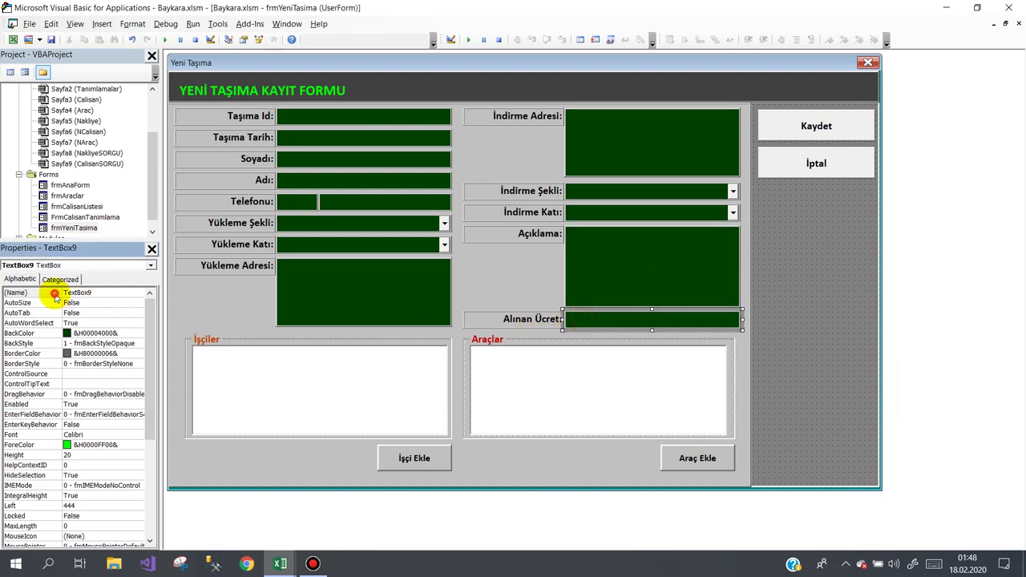
text(txtU)
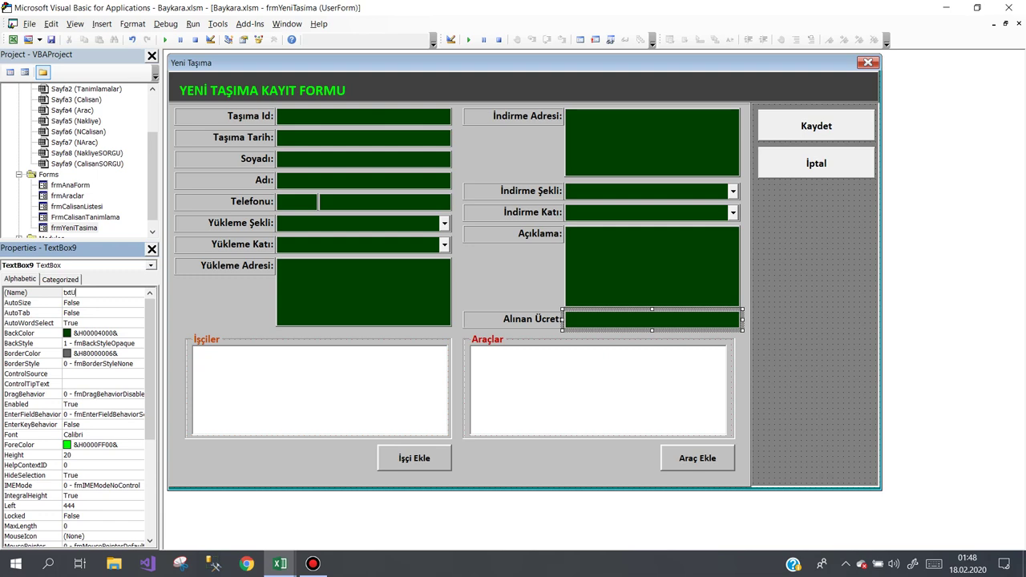
text(cret)
key(Return)
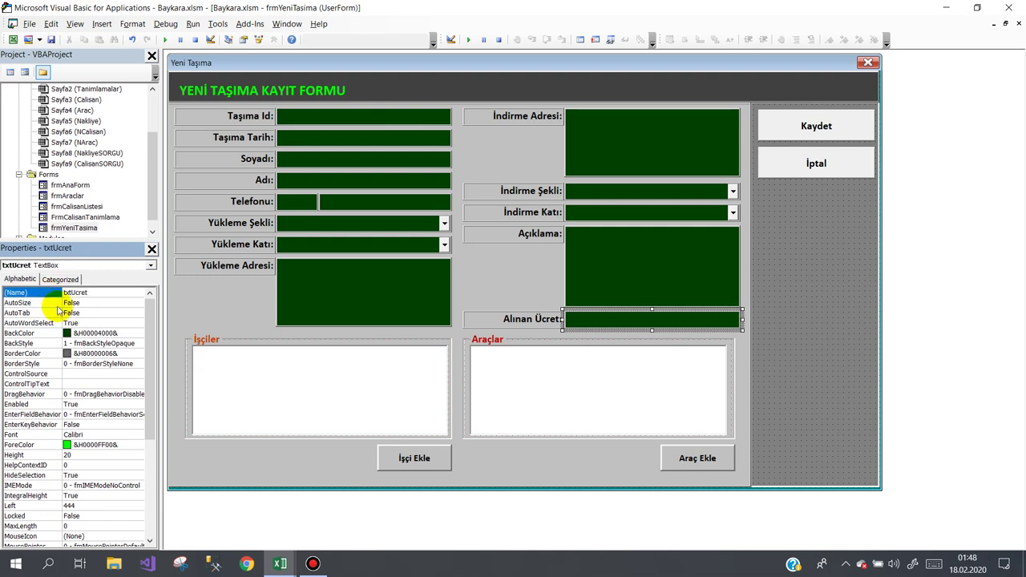
Rename the list box under İşçiler to lstCalisanlar.
click(274, 371)
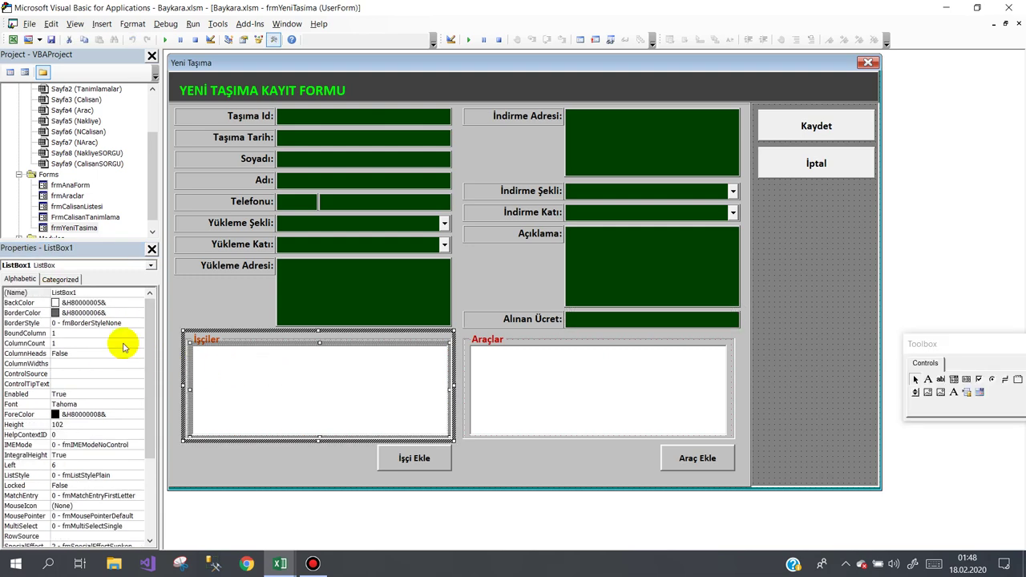
click(28, 295)
text(lstC)
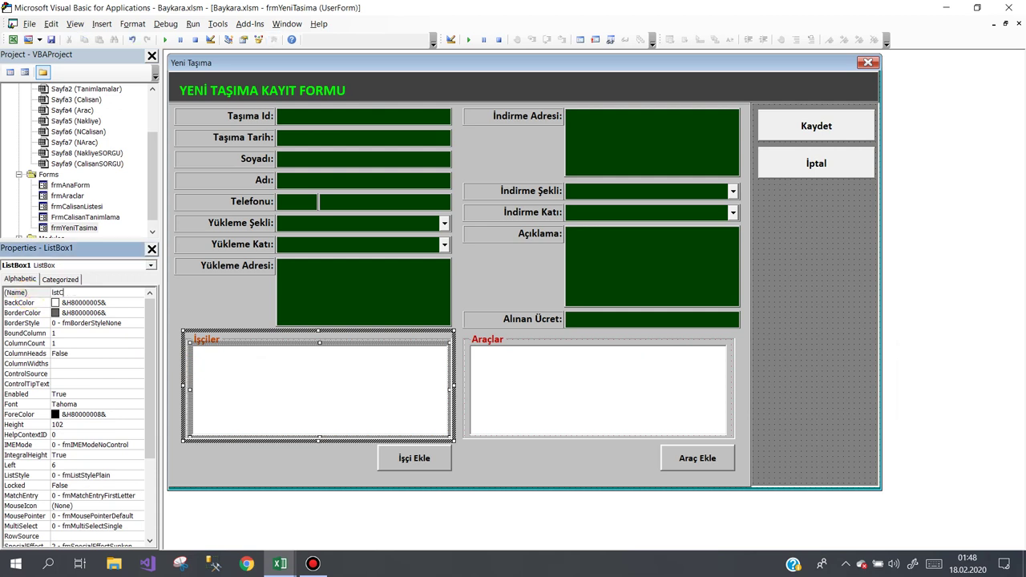
text(a)
text(lisanlar)
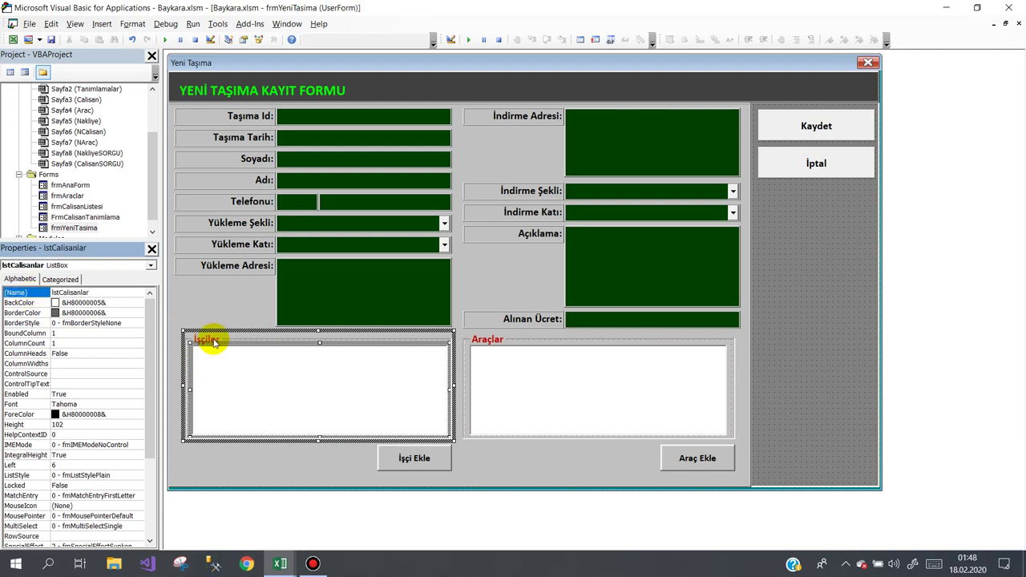
click(184, 342)
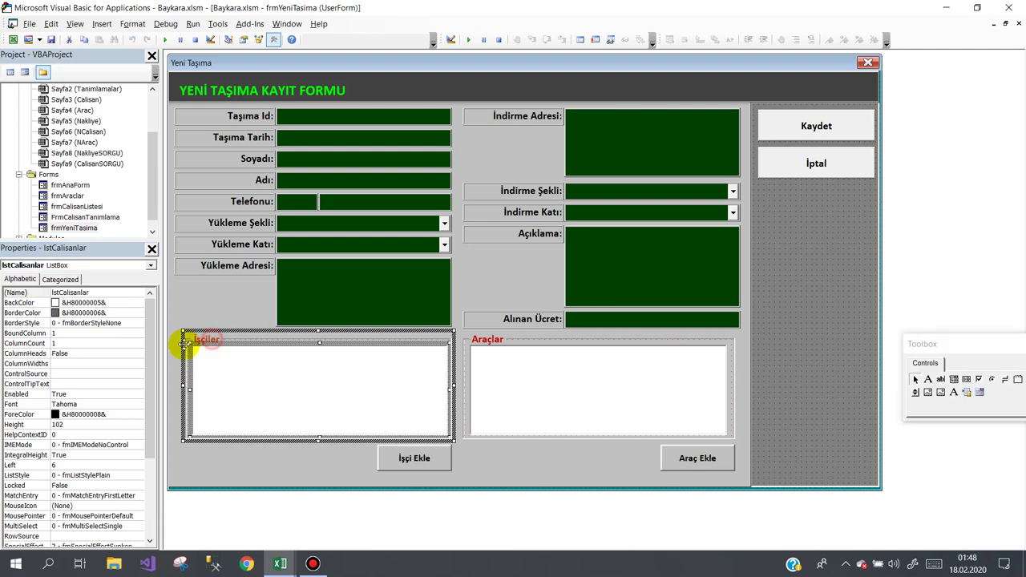
Change the İşçiler frame caption to Çalışanlar.
click(270, 457)
click(186, 341)
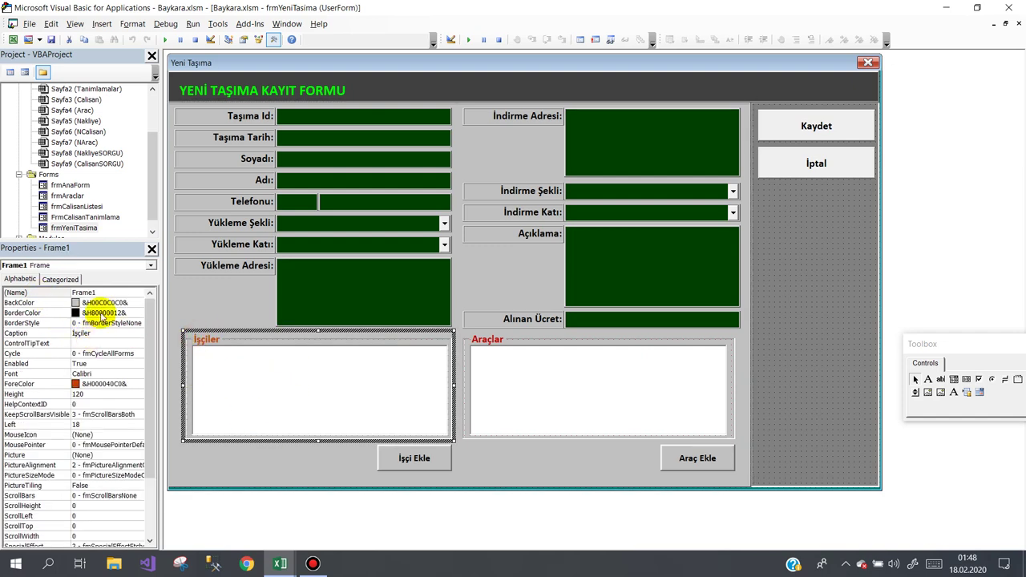
click(102, 333)
double_click(102, 333)
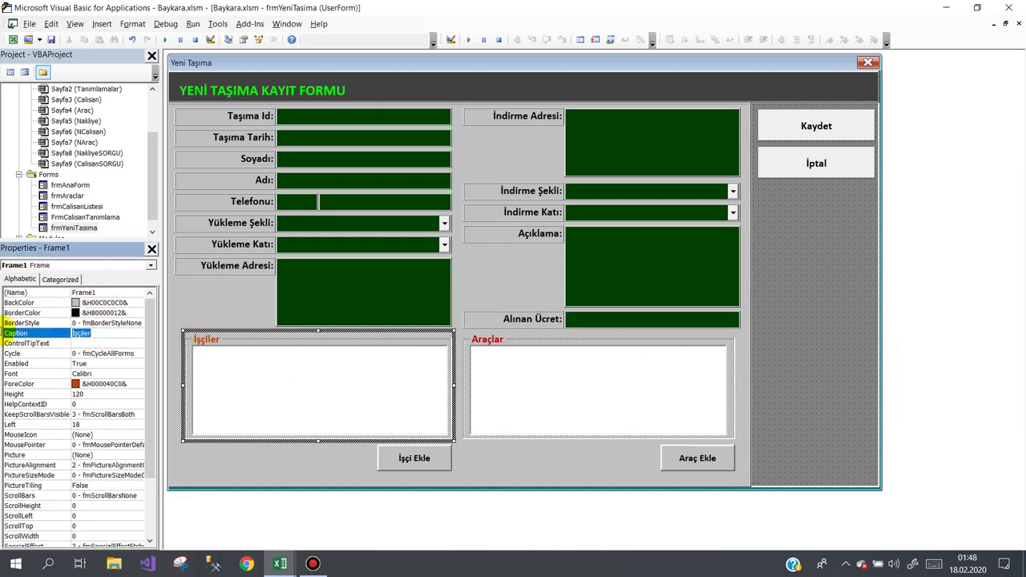
text(Çalıan)
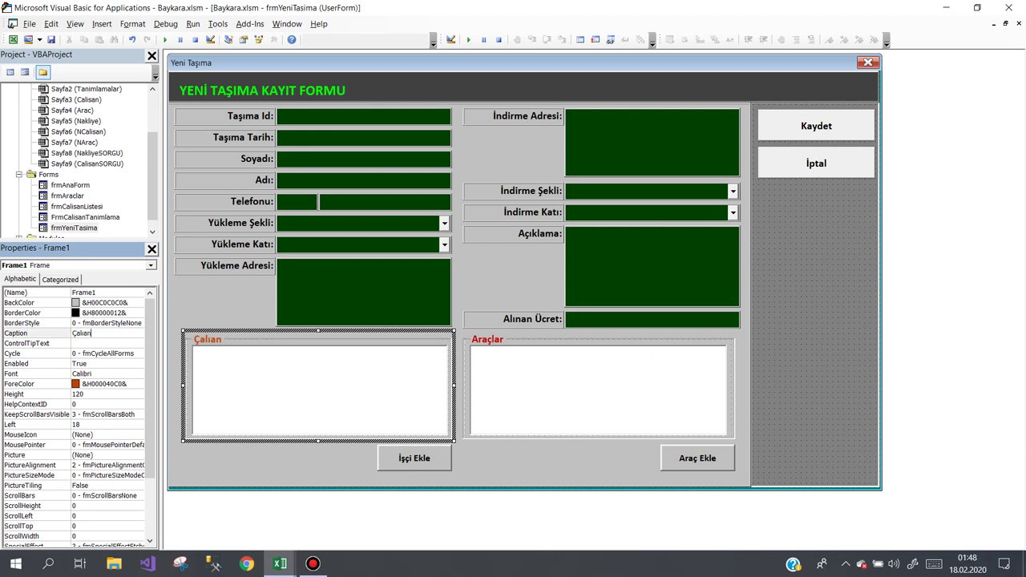
key(BackSpace)
key(BackSpace)
text(ş)
text(anlar)
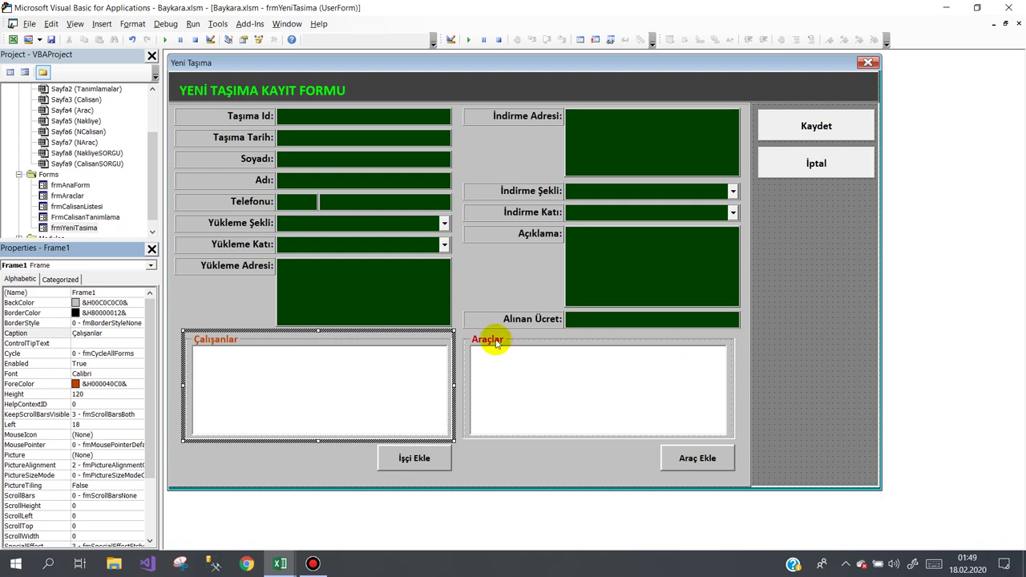
Rename the list box in the Araçlar frame to lstAraclar.
click(502, 383)
click(247, 370)
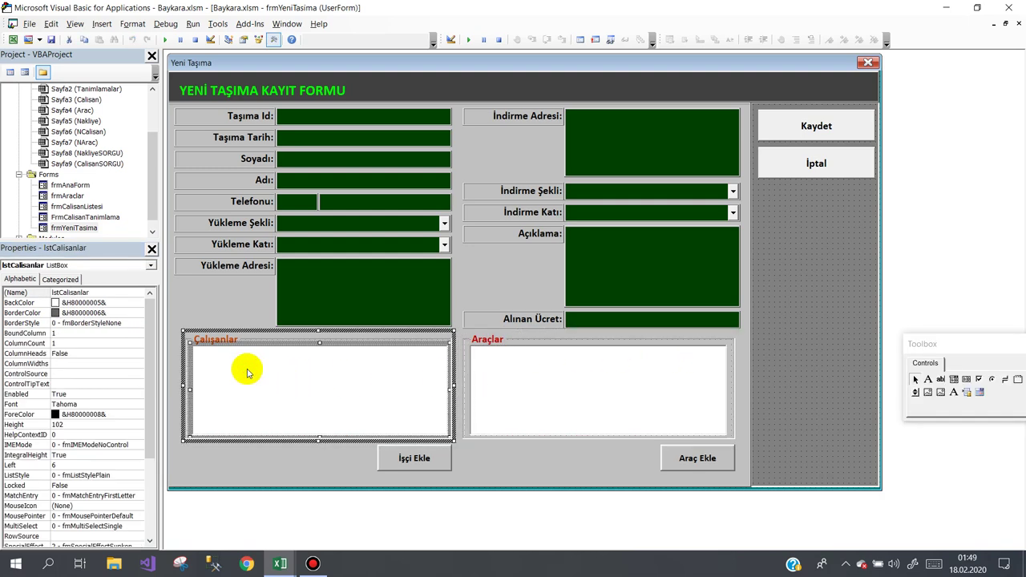
click(529, 417)
click(528, 417)
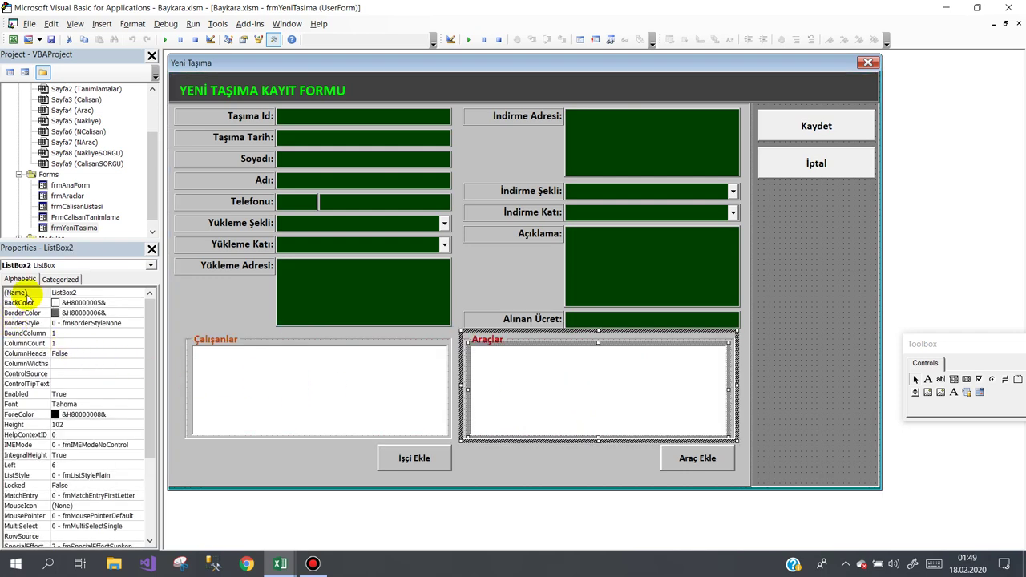
click(31, 294)
text(lstAra)
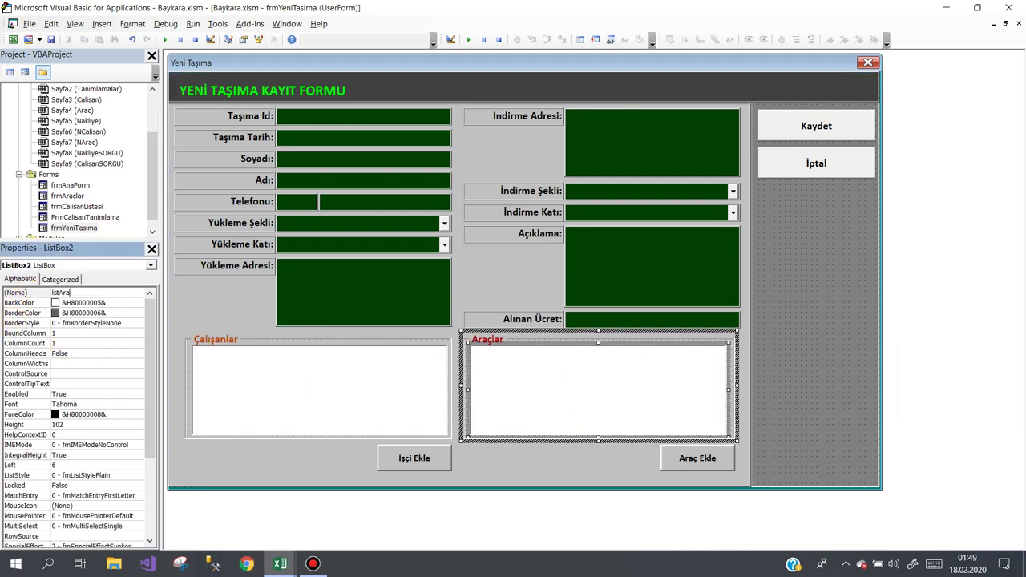
text(r)
click(32, 293)
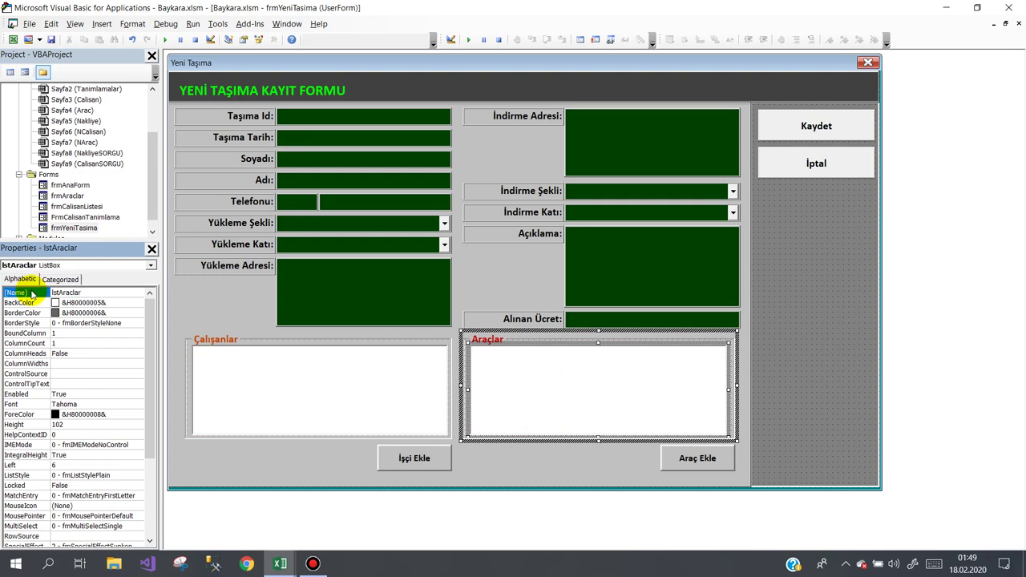
Change the Kaydet button's name from btnYeni to btnKaydet and check the İptal button's name.
click(414, 459)
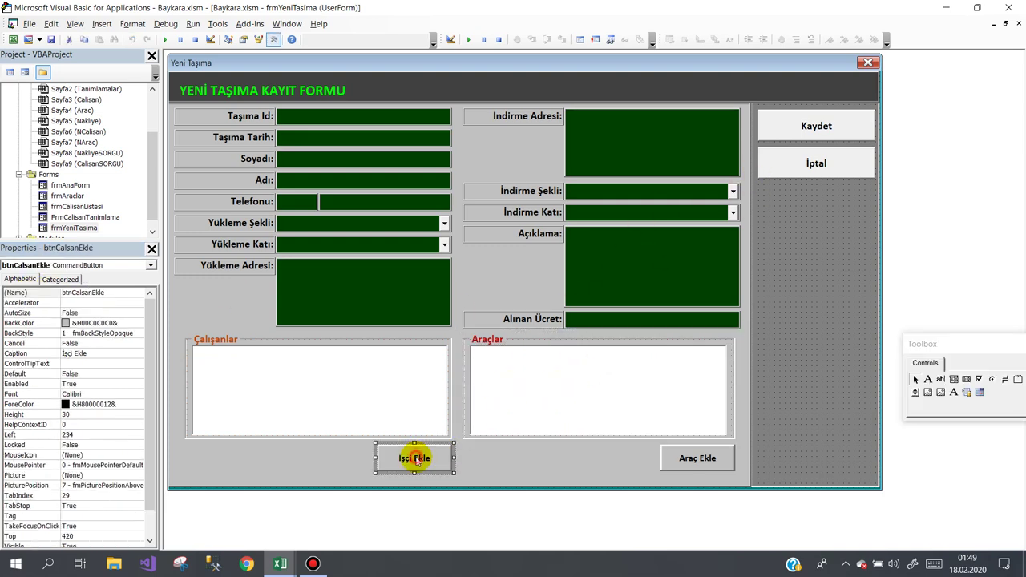
click(788, 128)
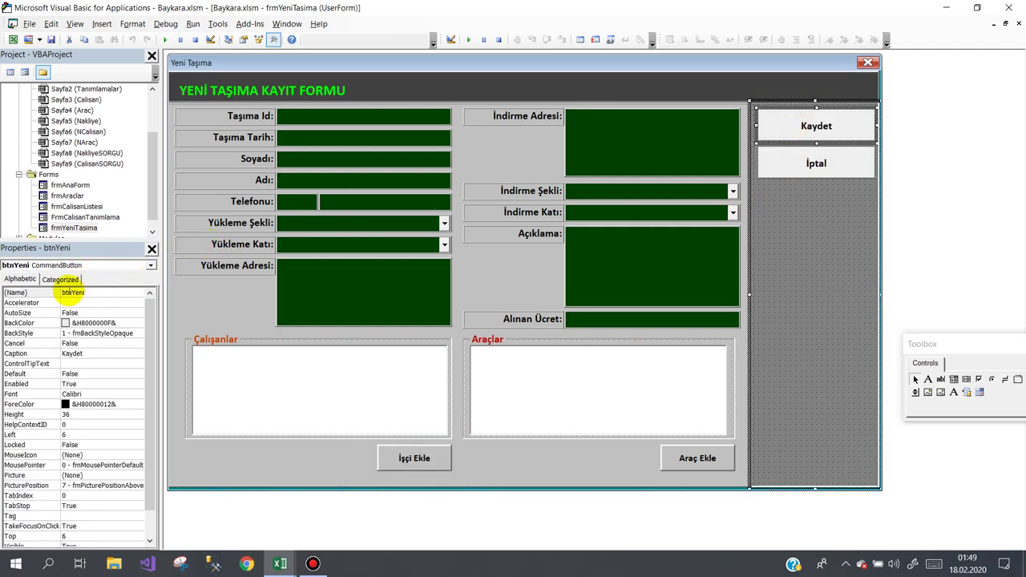
click(56, 295)
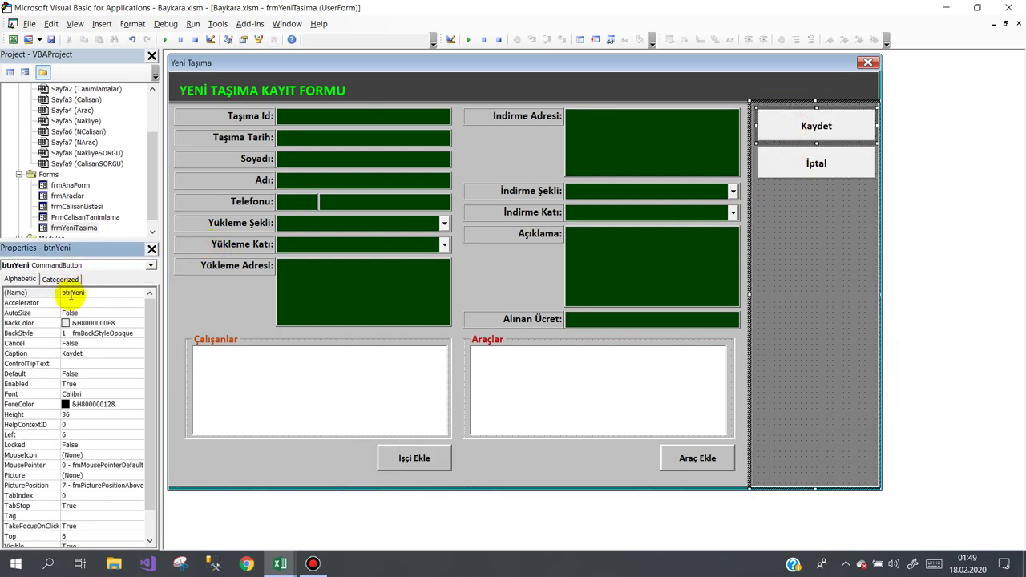
drag(71, 292, 131, 295)
text(Kay)
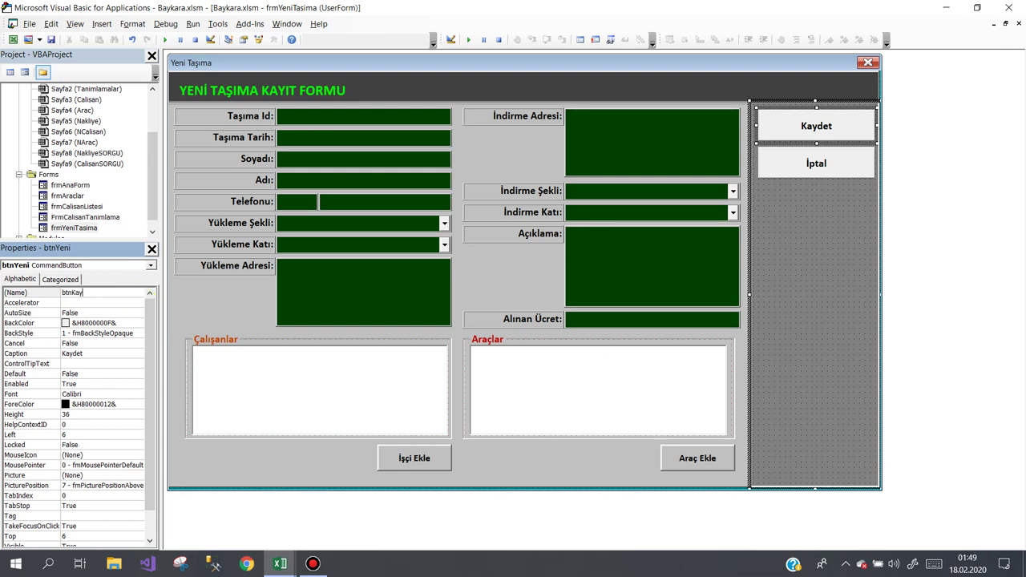
text(det)
key(Return)
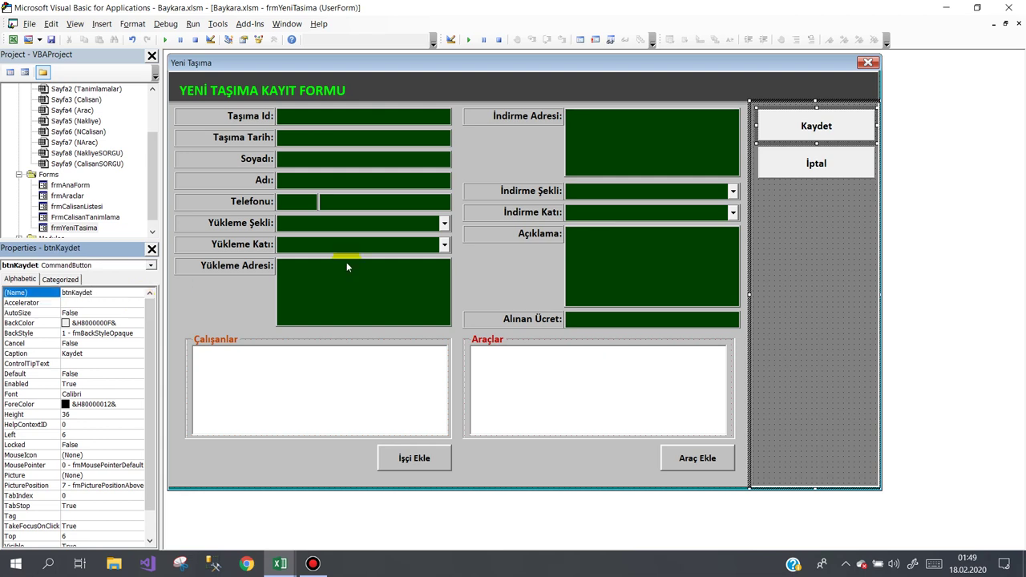
click(839, 167)
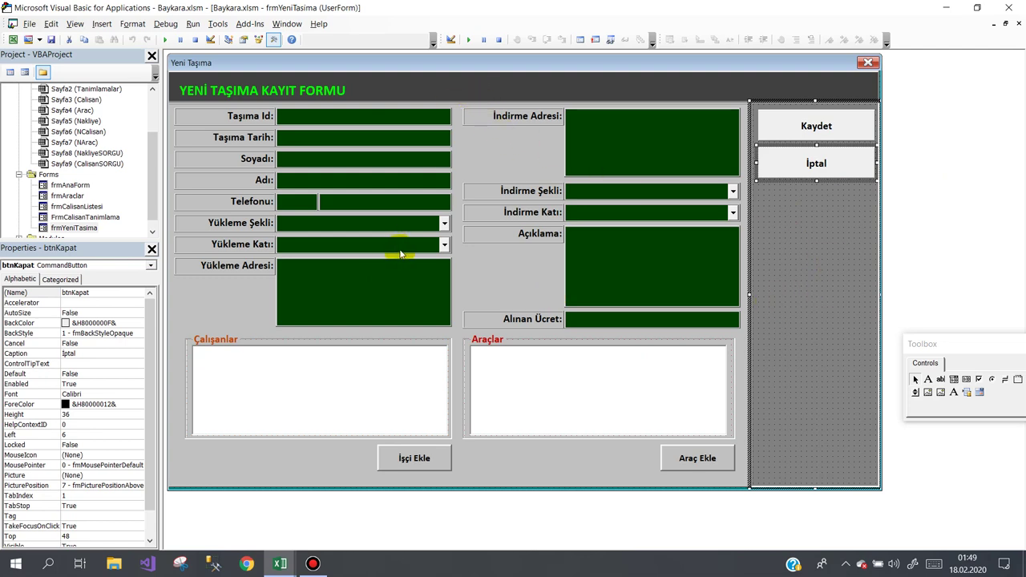
click(398, 69)
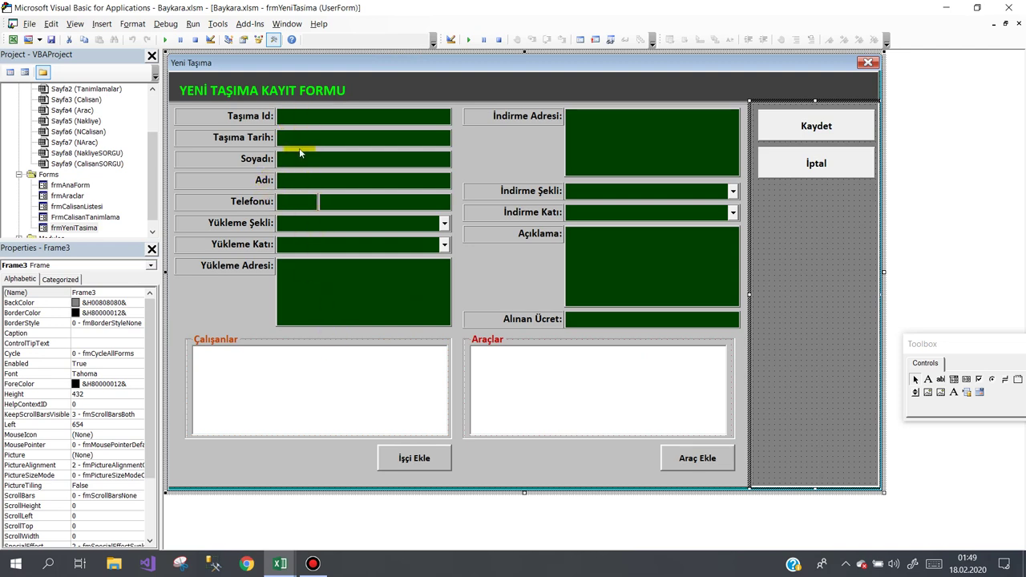
Set the Taşıma Id box's TabIndex to 0, checking the Taşıma Tarihi box's value.
click(287, 140)
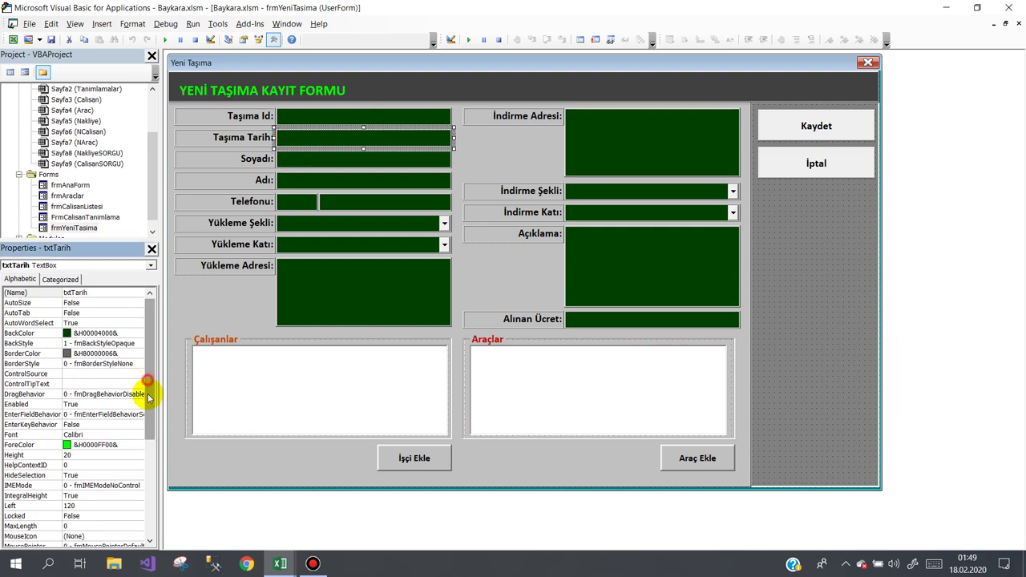
drag(148, 384, 147, 476)
click(38, 455)
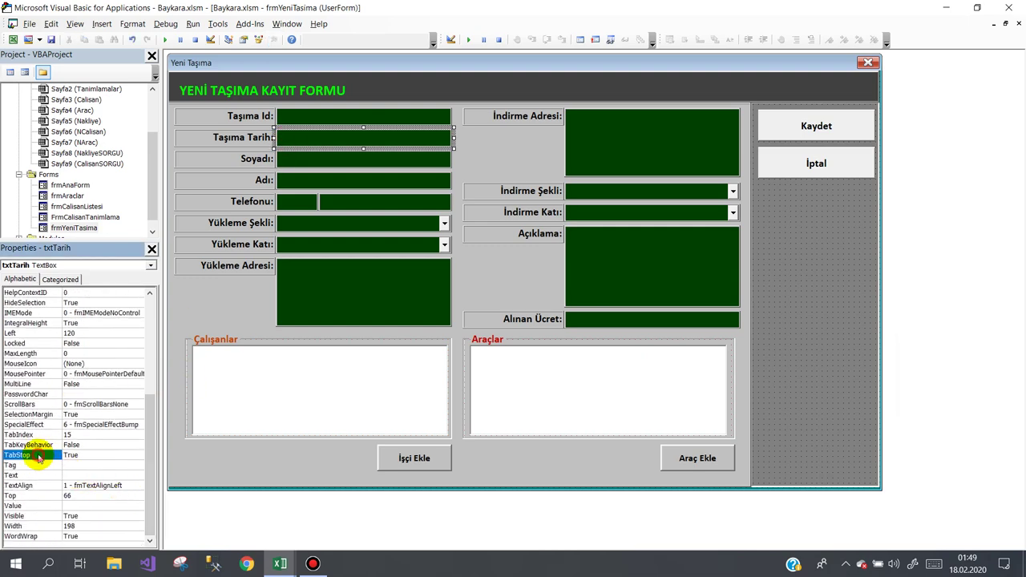
click(33, 433)
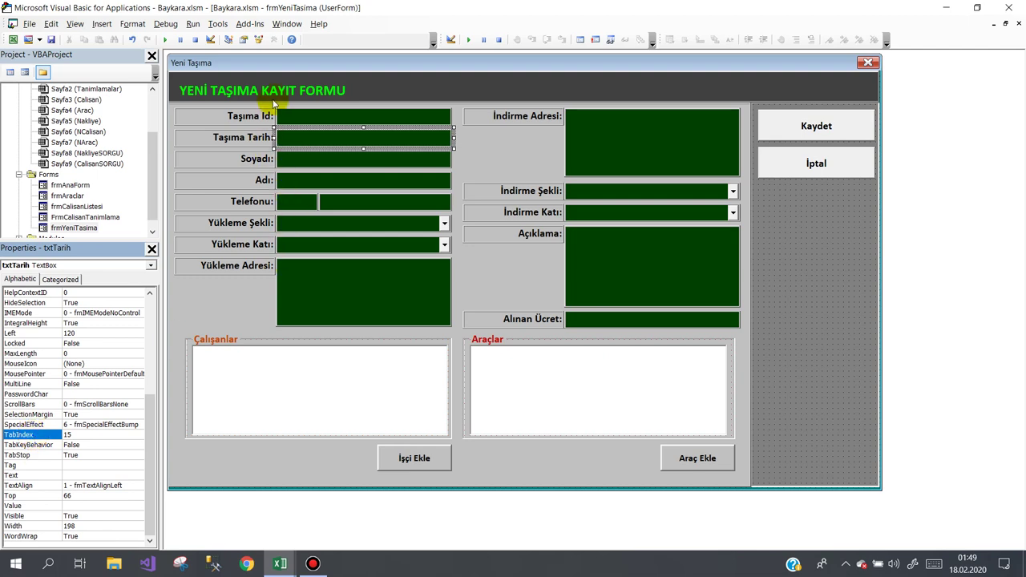
click(298, 120)
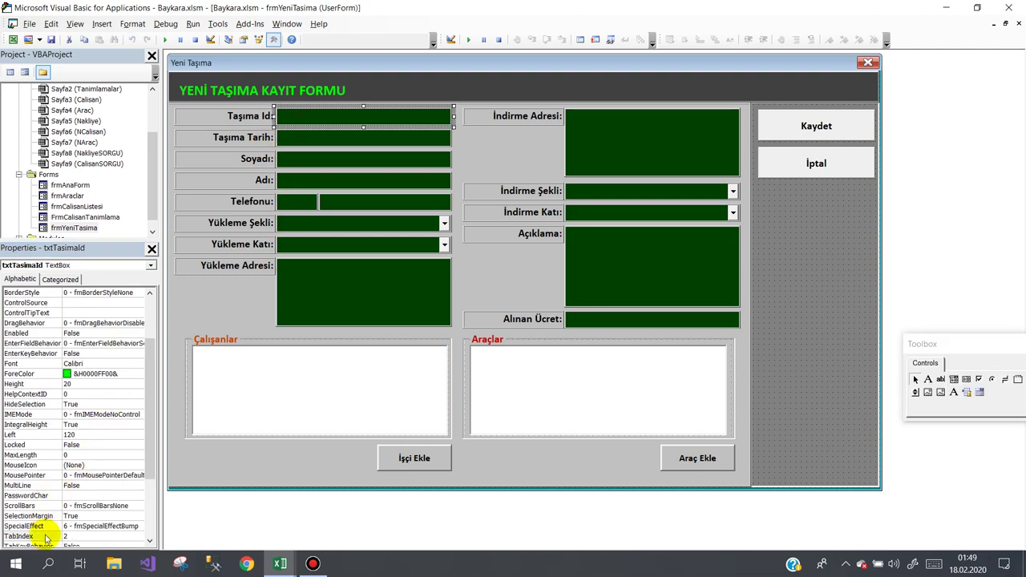
click(46, 535)
text(0)
key(Return)
click(293, 137)
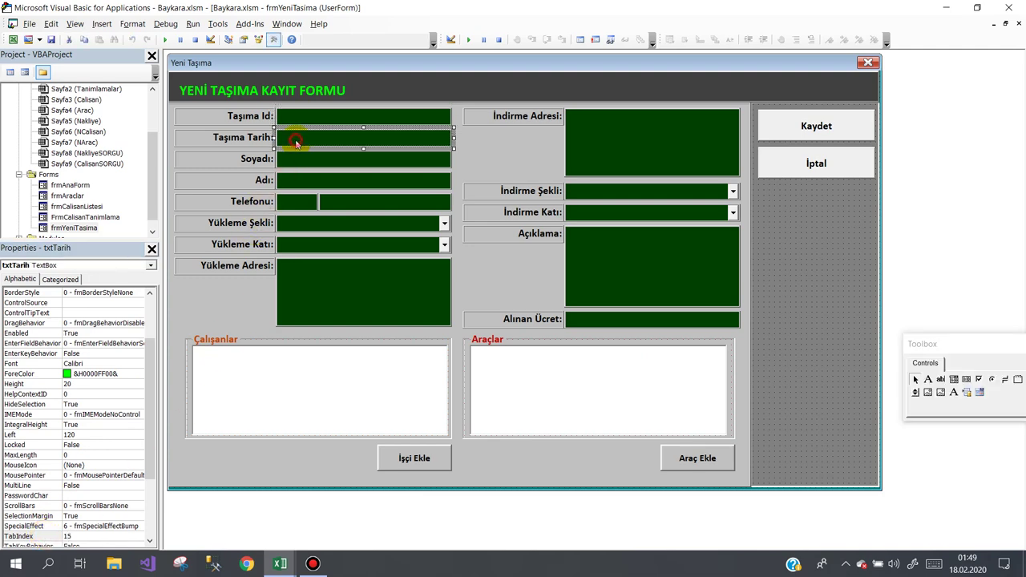
click(46, 536)
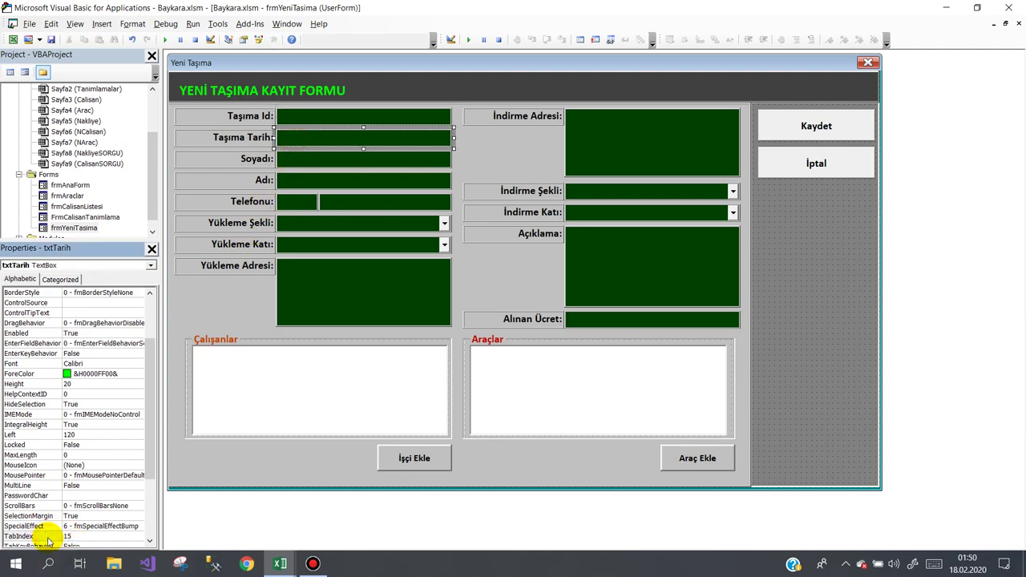
text(1)
Give Adı TabIndex 3, the phone area-code box 4 and the phone-number box 5.
click(313, 167)
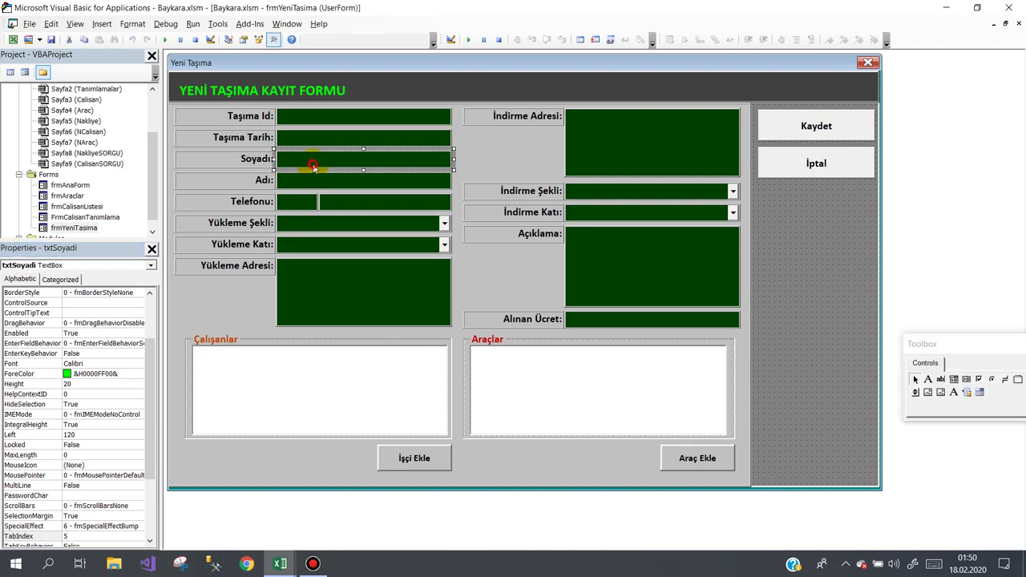
click(40, 536)
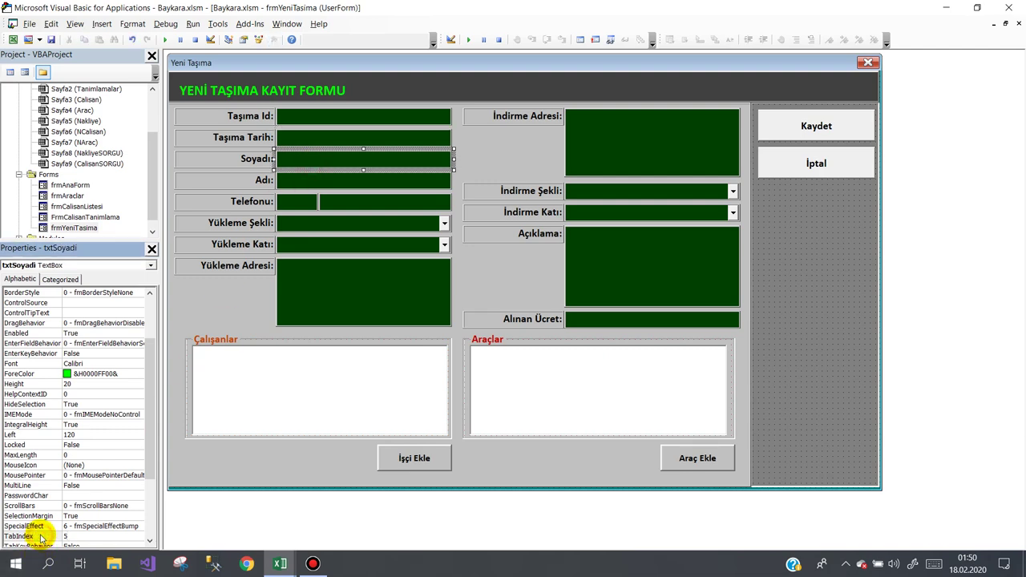
click(300, 181)
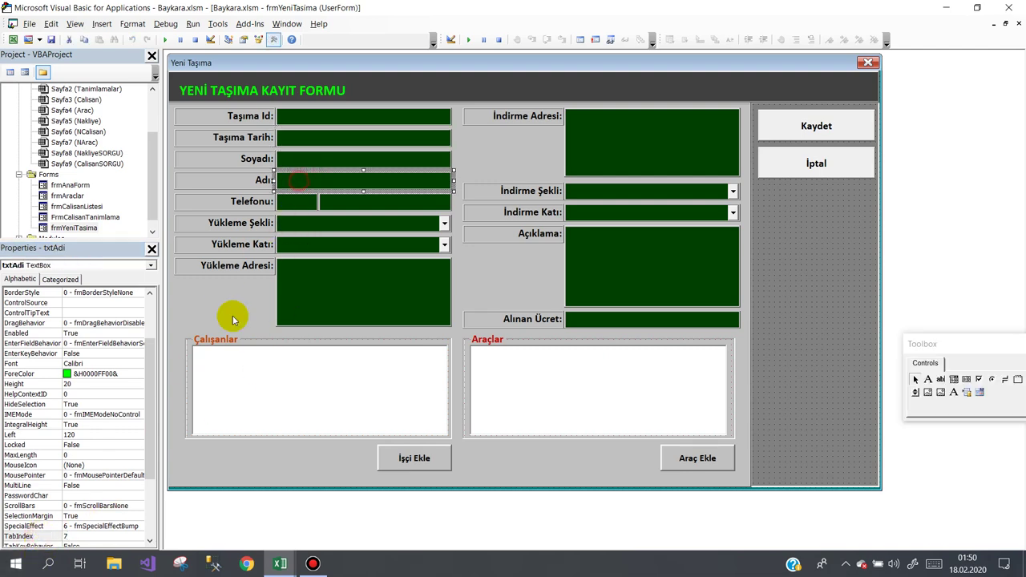
click(41, 536)
text(3)
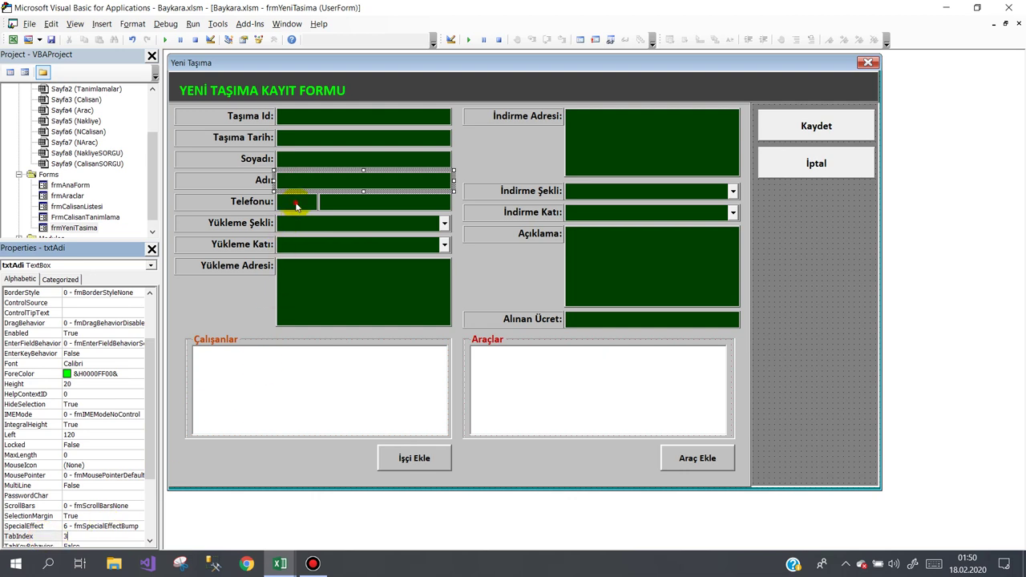
click(296, 205)
click(40, 537)
text(4)
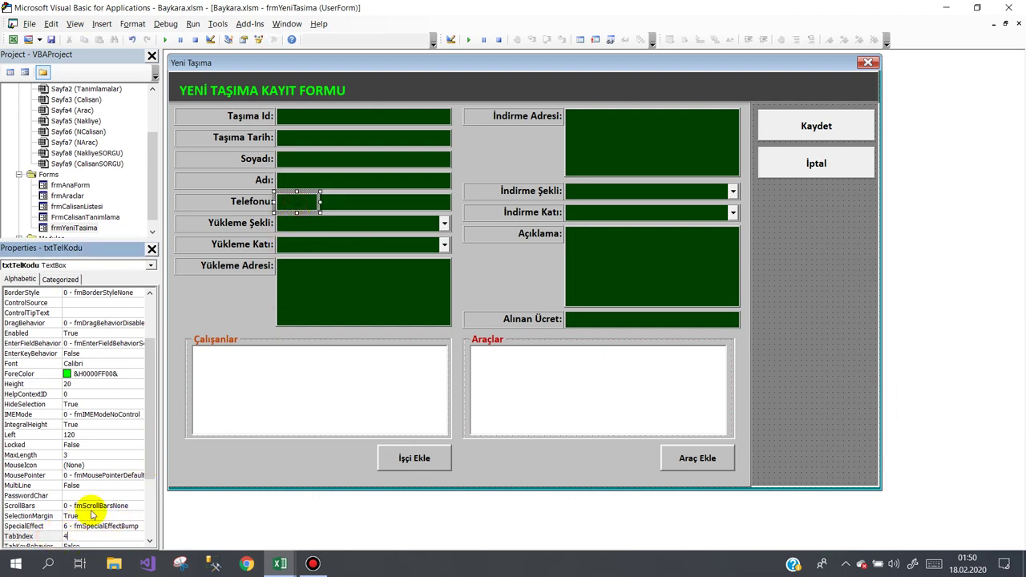
click(339, 202)
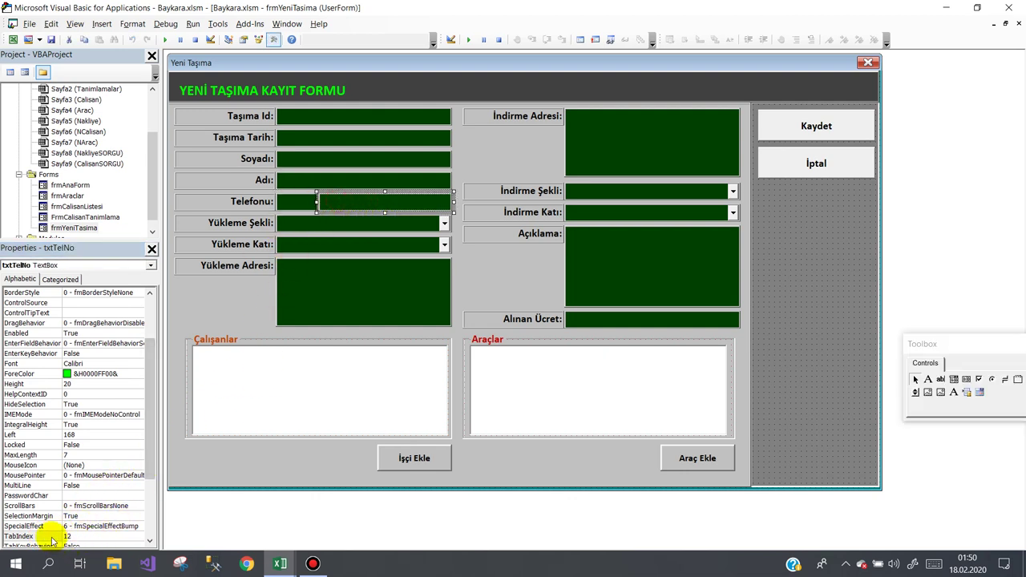
click(48, 536)
text(5)
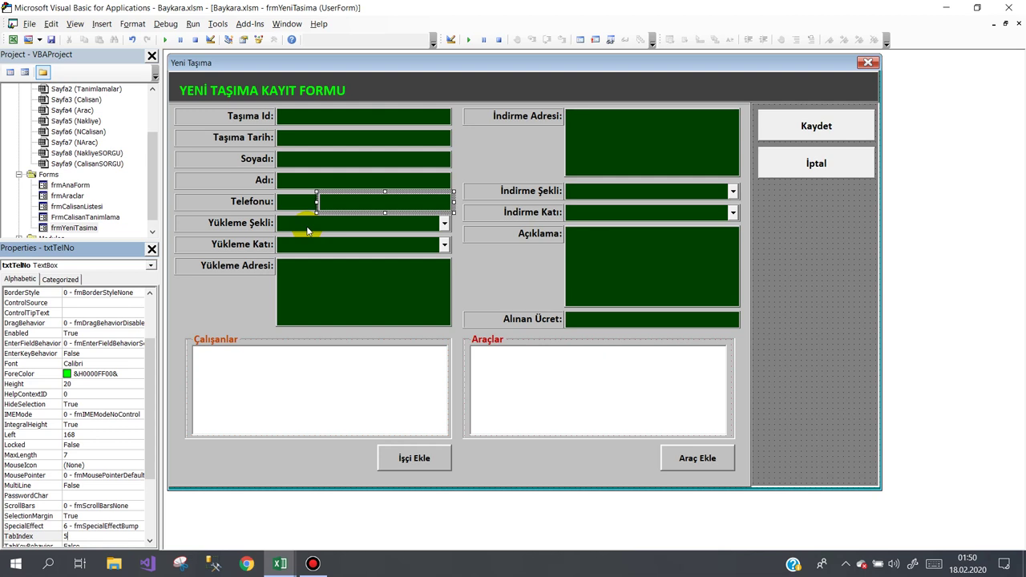
Give Yükleme Şekli TabIndex 6, Yükleme Katı 7 and Yükleme Adresi 8.
click(307, 228)
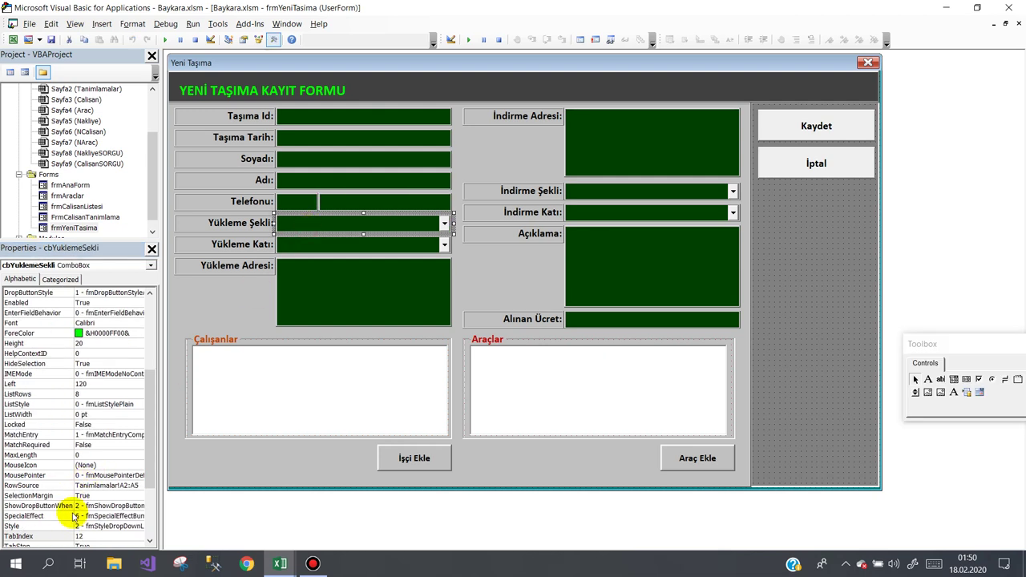
click(64, 536)
text(6)
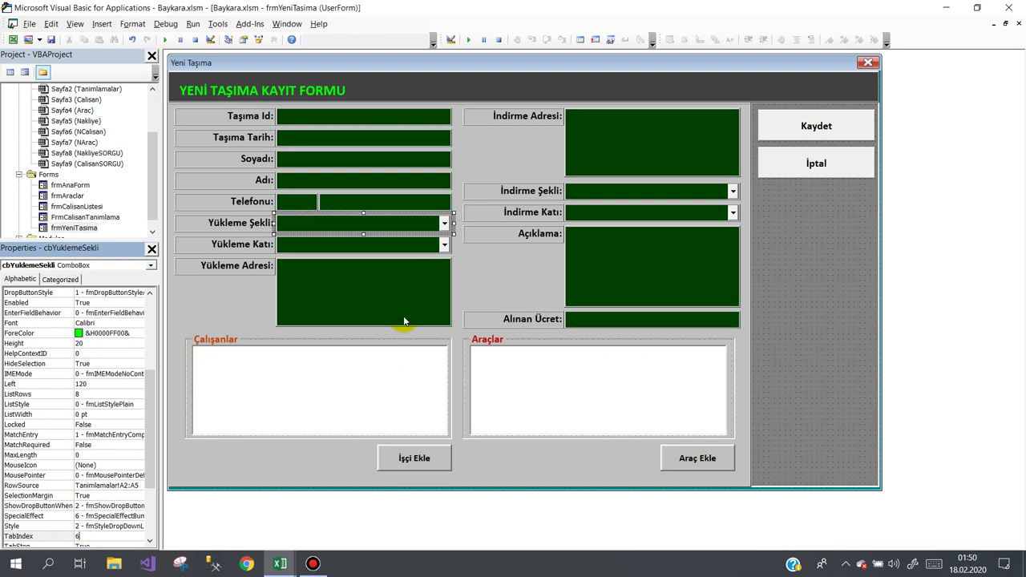
click(360, 244)
click(64, 536)
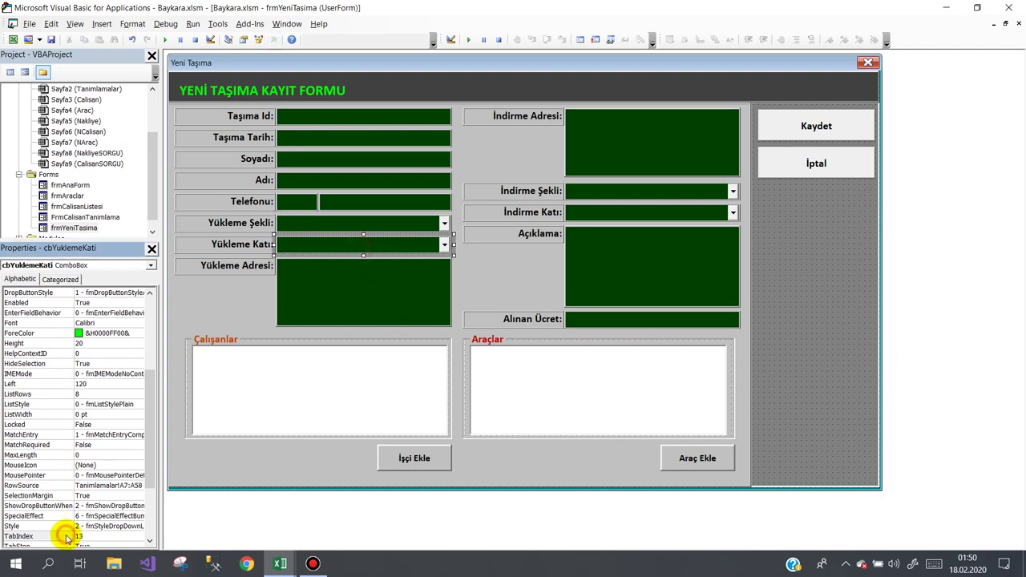
text(7)
click(302, 275)
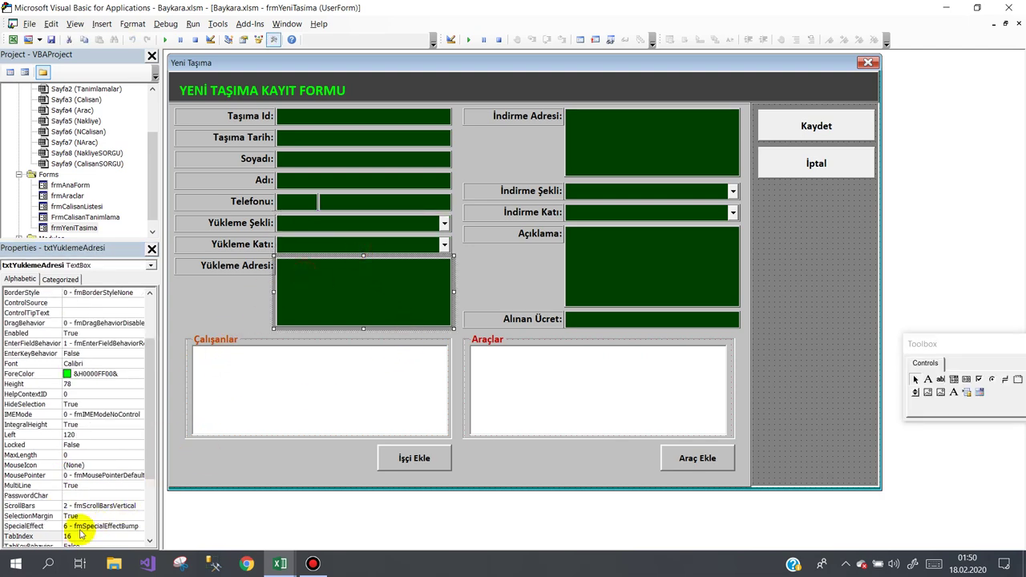
click(47, 537)
text(8)
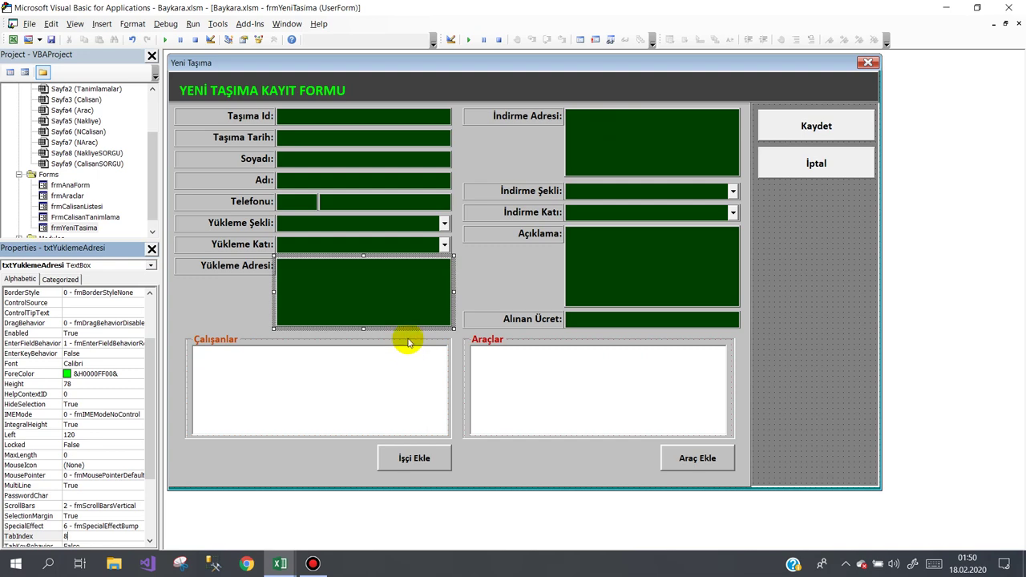
Set TabIndex for İndirme Adresi, İndirme Şekli and İndirme Katı, with Açıklama 12 and Alınan Ücret 13.
click(596, 144)
click(36, 537)
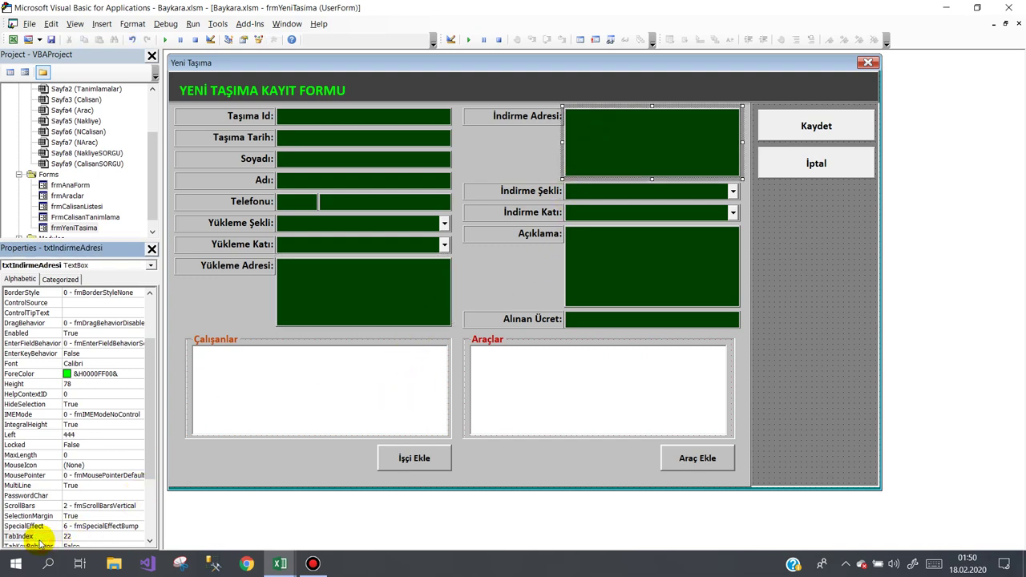
click(597, 196)
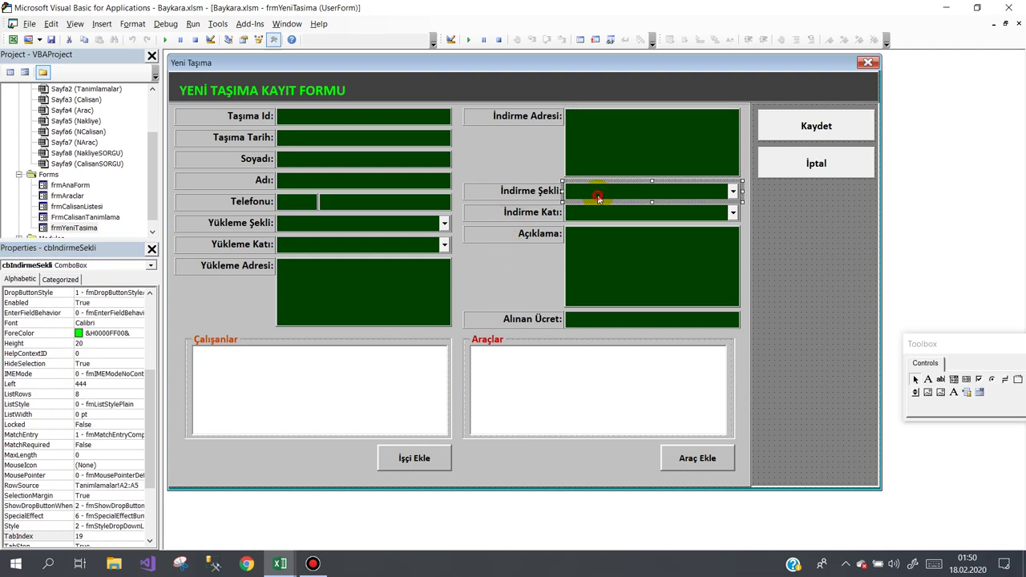
click(63, 536)
key(BackSpace)
text(0)
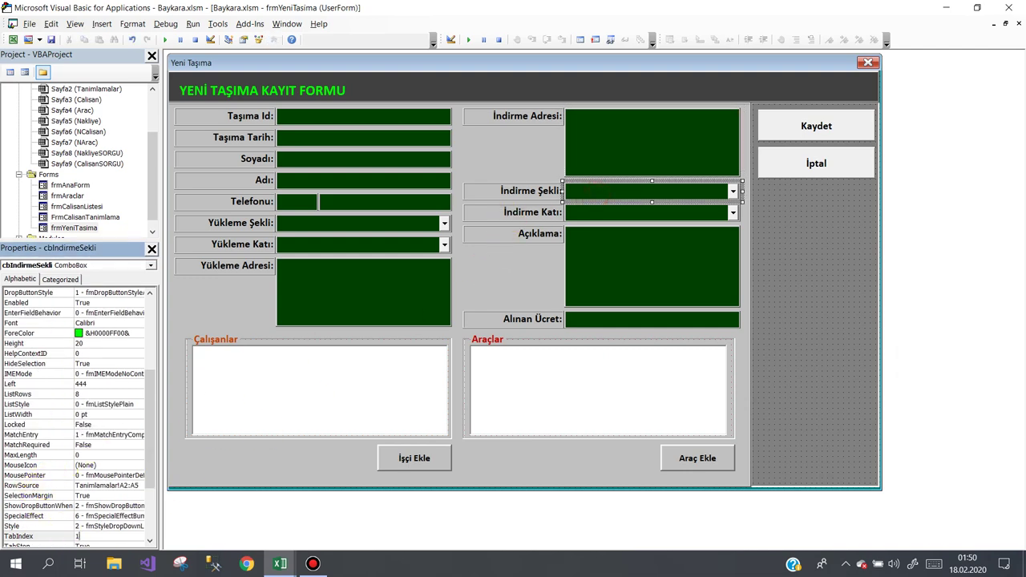
click(591, 213)
click(59, 536)
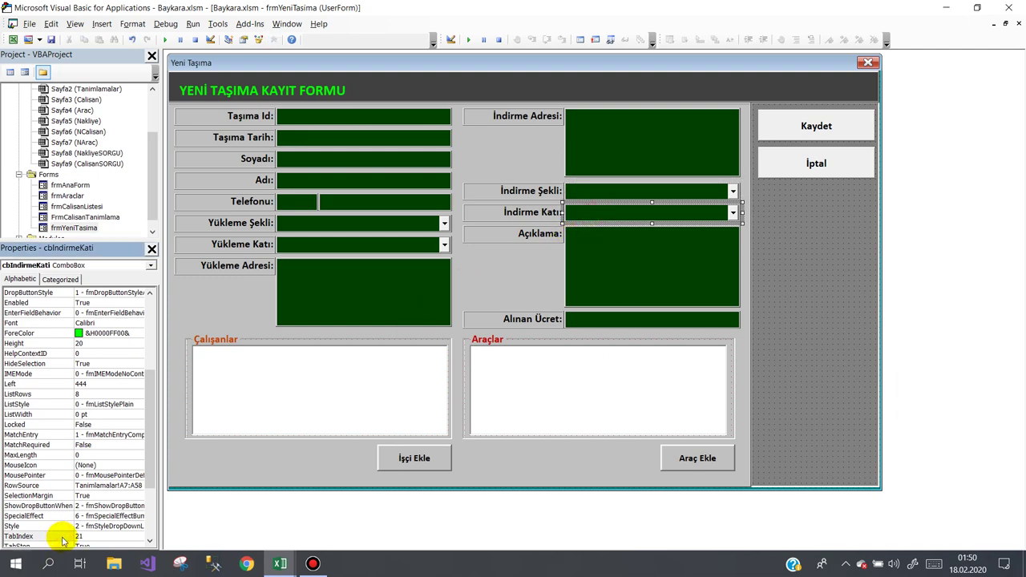
click(656, 272)
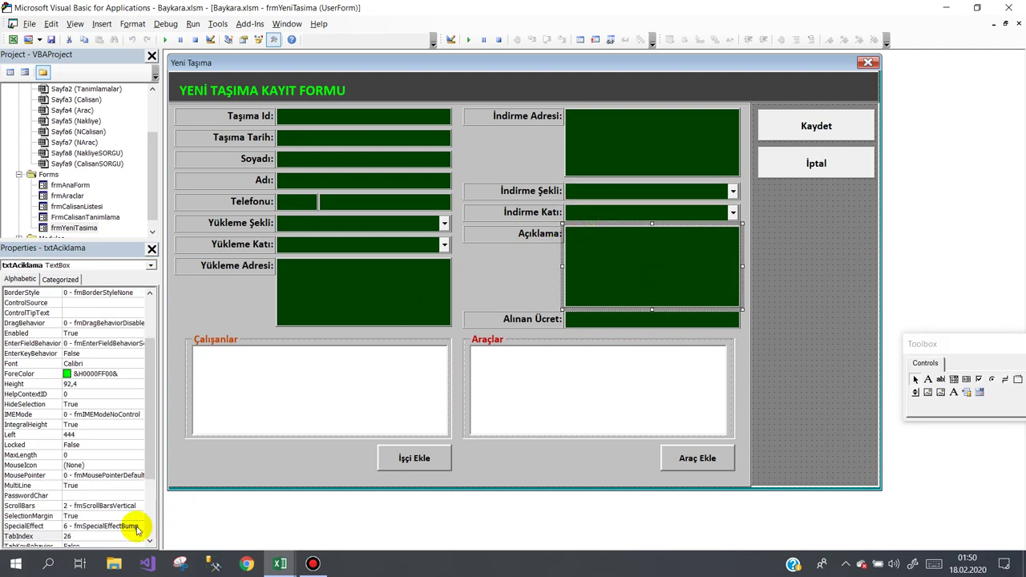
click(49, 536)
text(12)
key(Return)
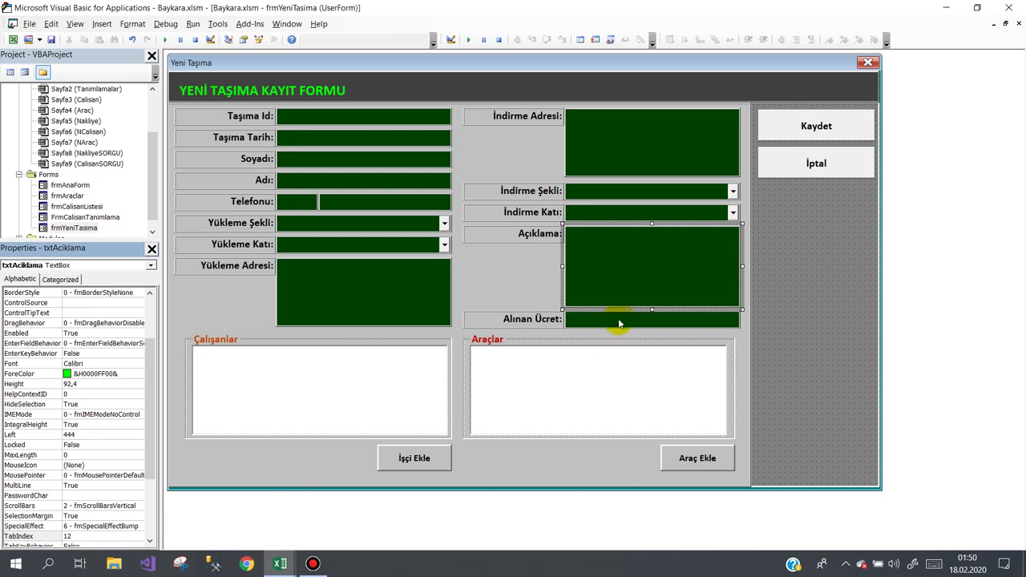
click(619, 323)
click(53, 537)
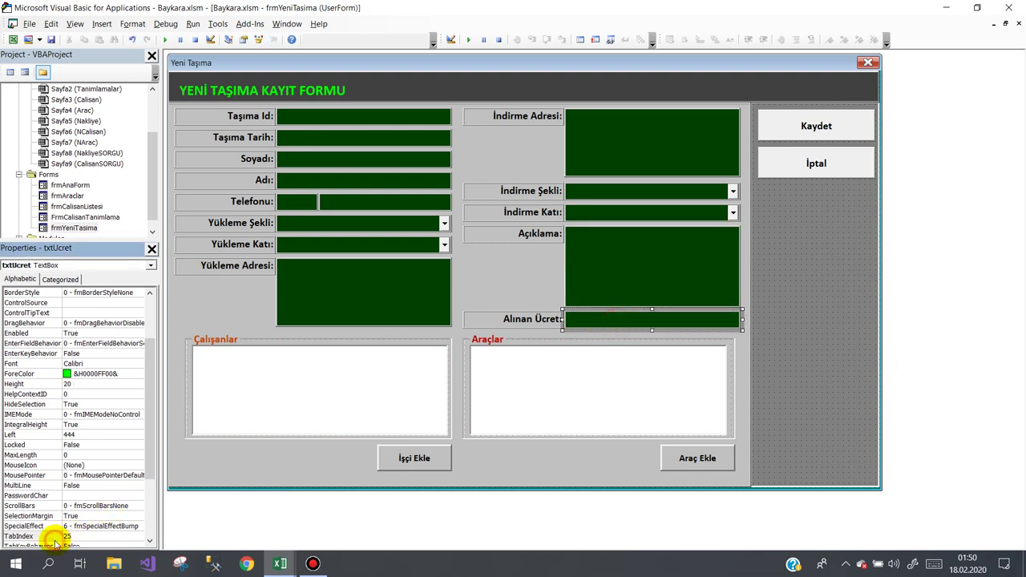
text(13)
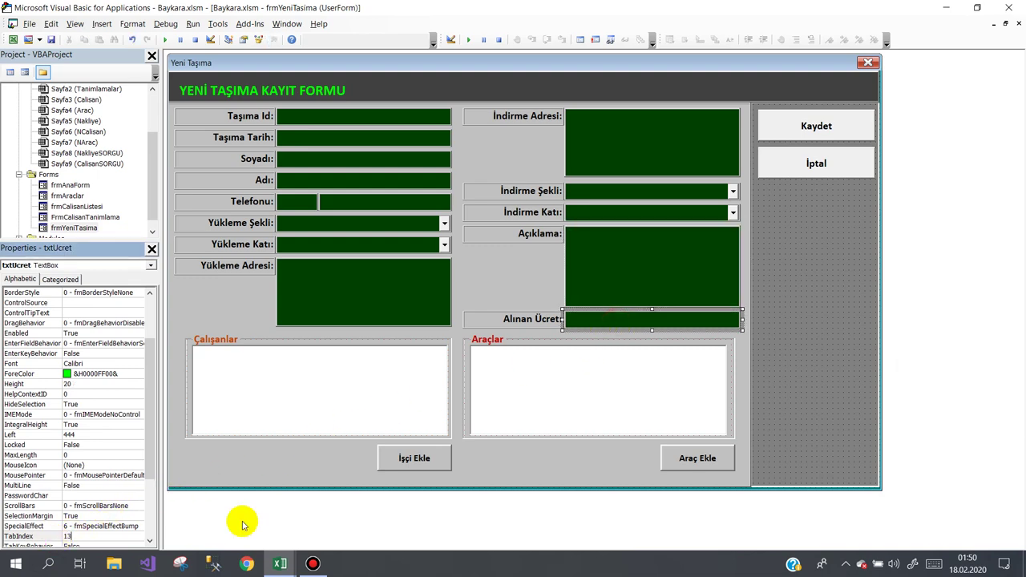
Set TabIndex values for the İşçi Ekle, Araç Ekle and Kaydet buttons, making Kaydet first.
click(422, 462)
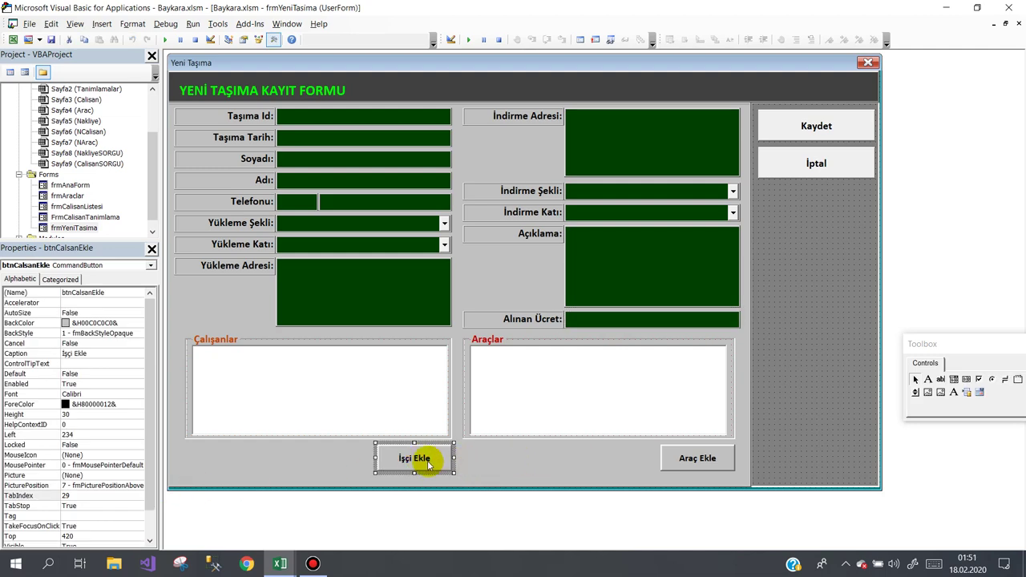
click(64, 495)
text(14)
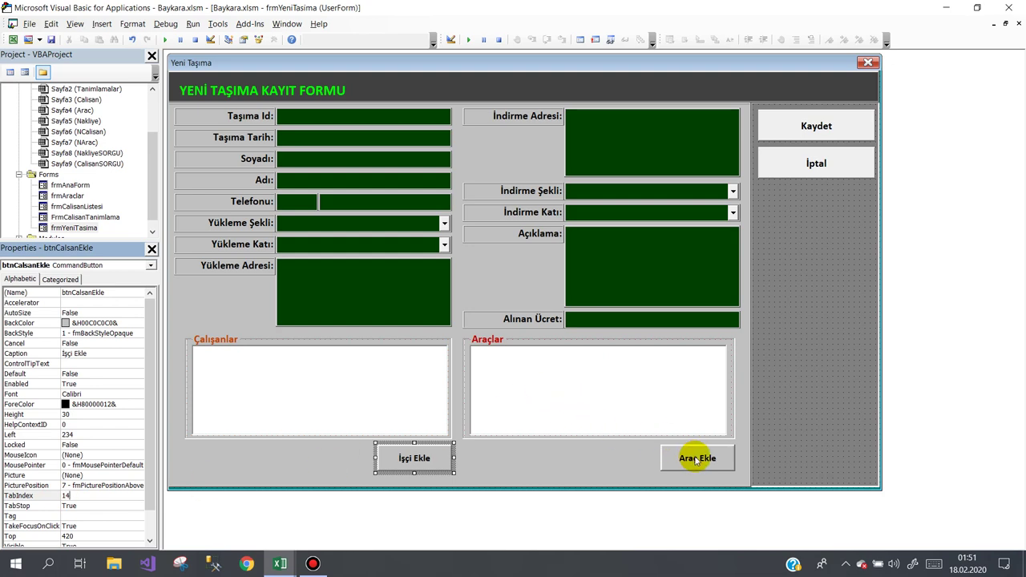
click(694, 456)
click(46, 496)
text(1)
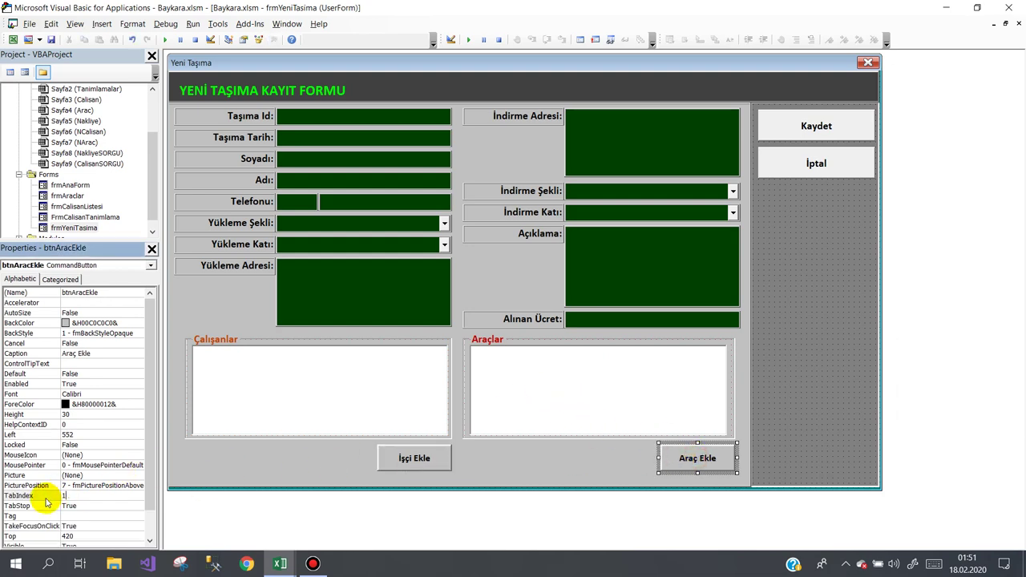
click(836, 127)
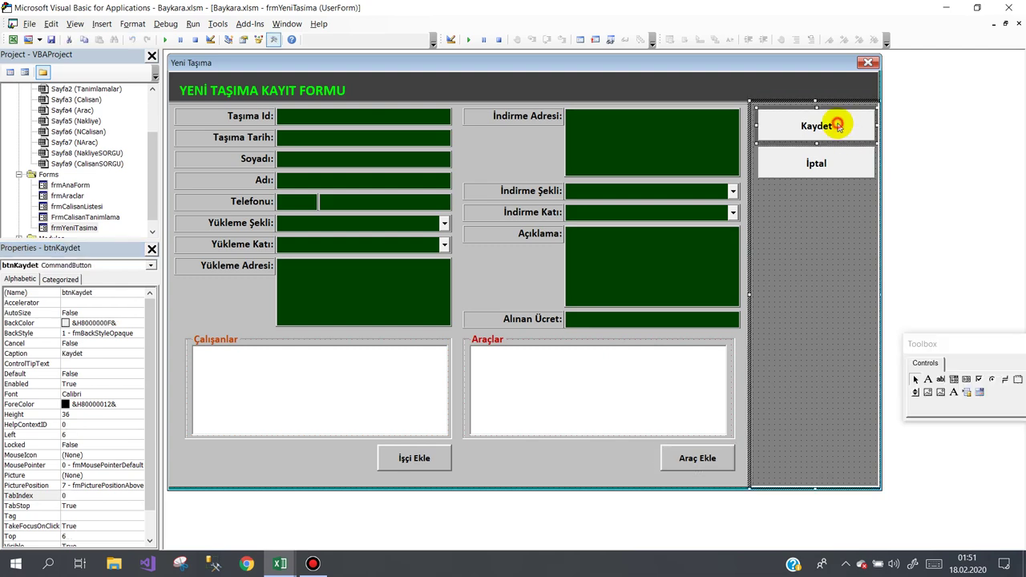
click(44, 497)
text(0)
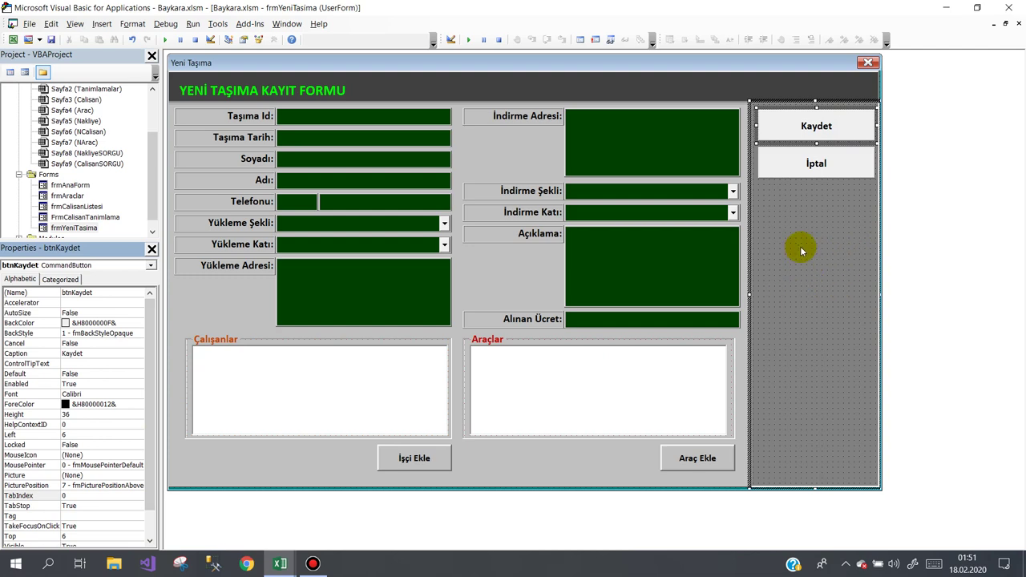
click(819, 221)
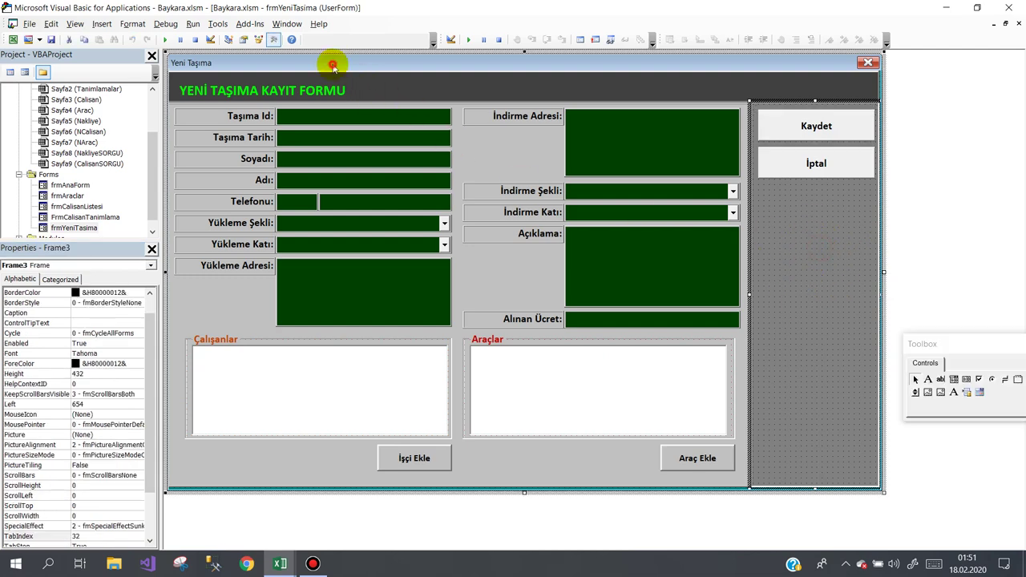
Save the workbook, accept the privacy warning, and switch back to Excel.
click(51, 39)
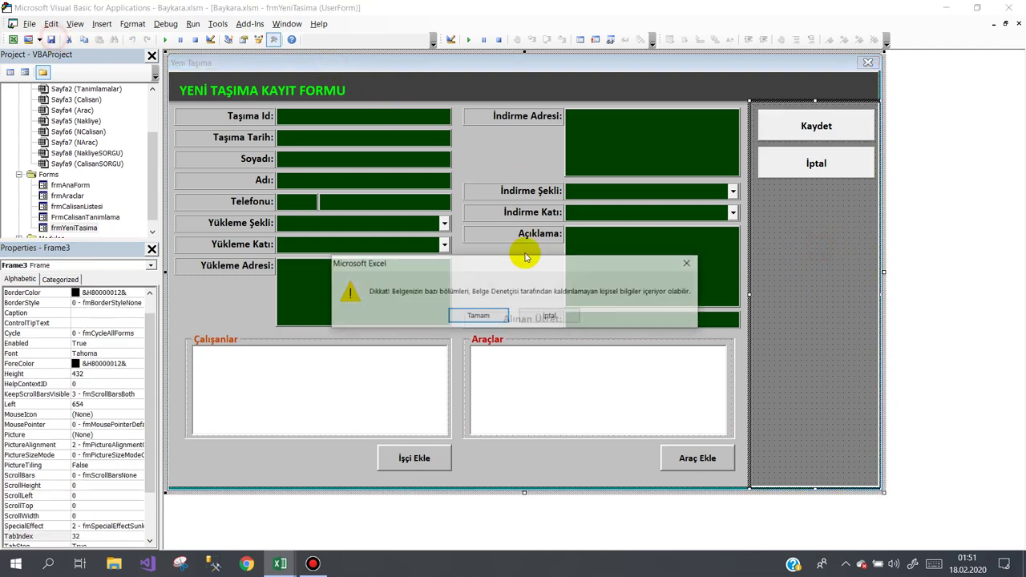
click(478, 316)
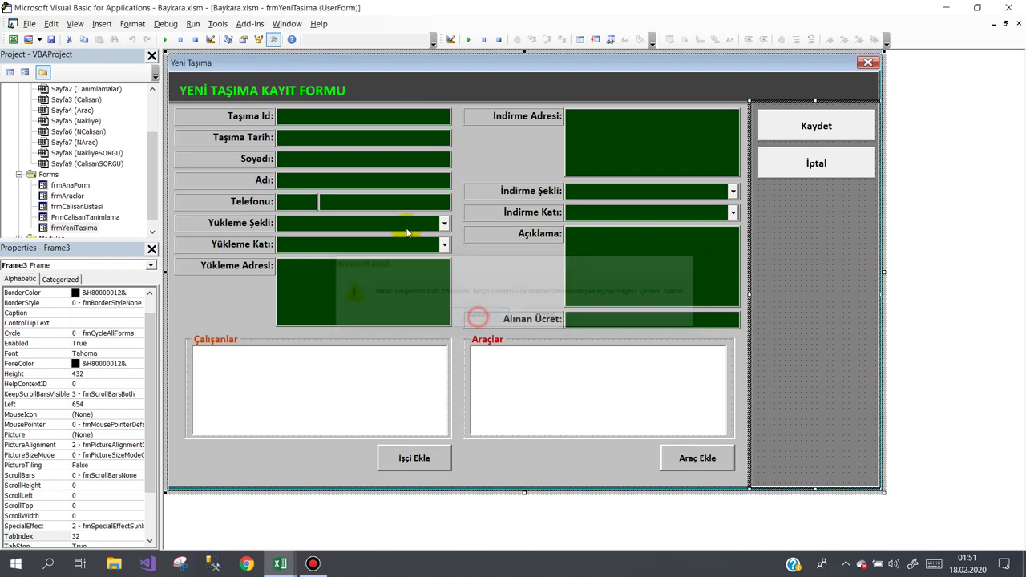
click(279, 564)
click(243, 531)
Open the main form, start Yeni Nakliye, and enter test name and phone number data.
click(518, 192)
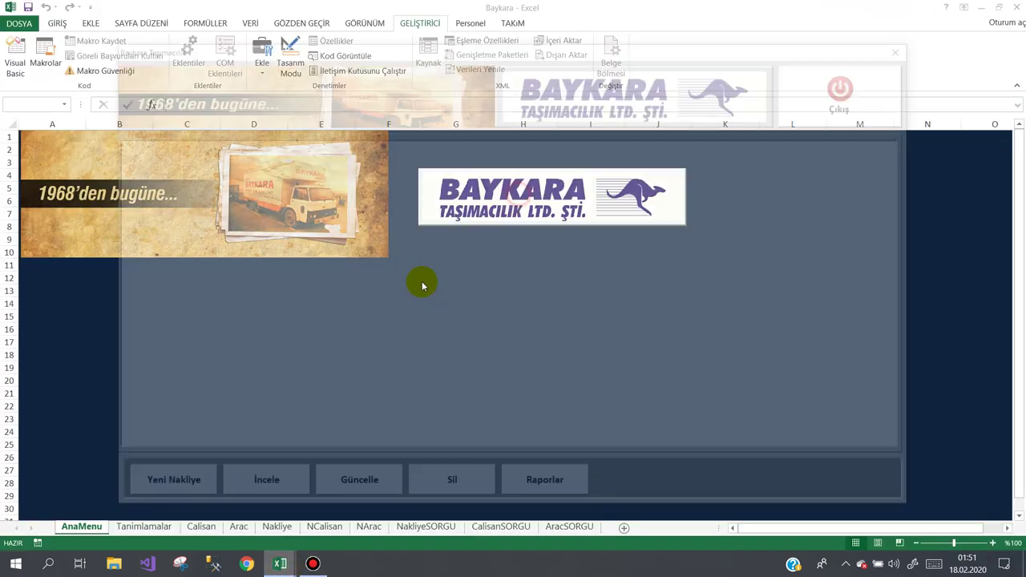
click(172, 488)
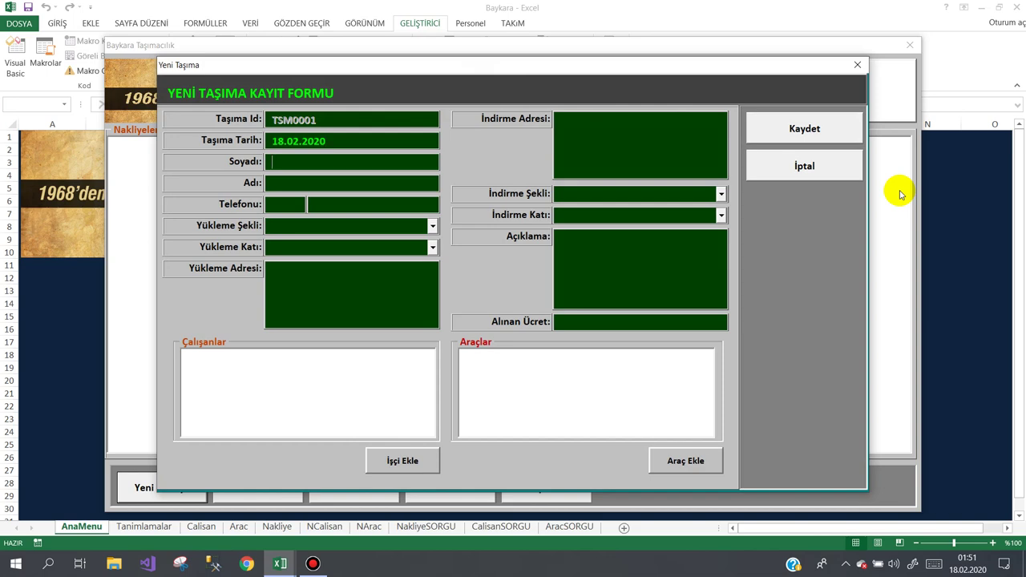
text(demir)
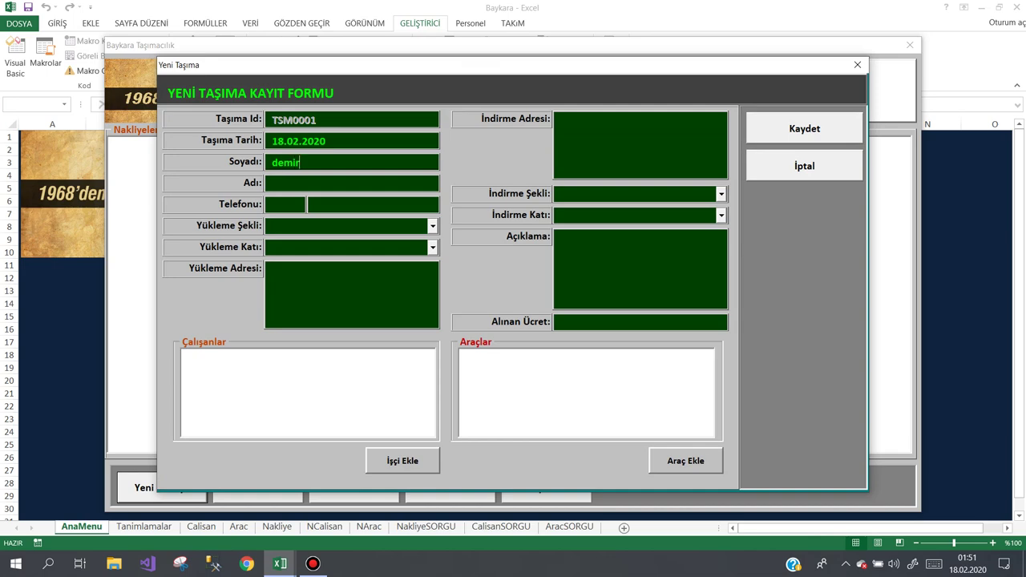
click(272, 183)
click(326, 210)
text(2342342)
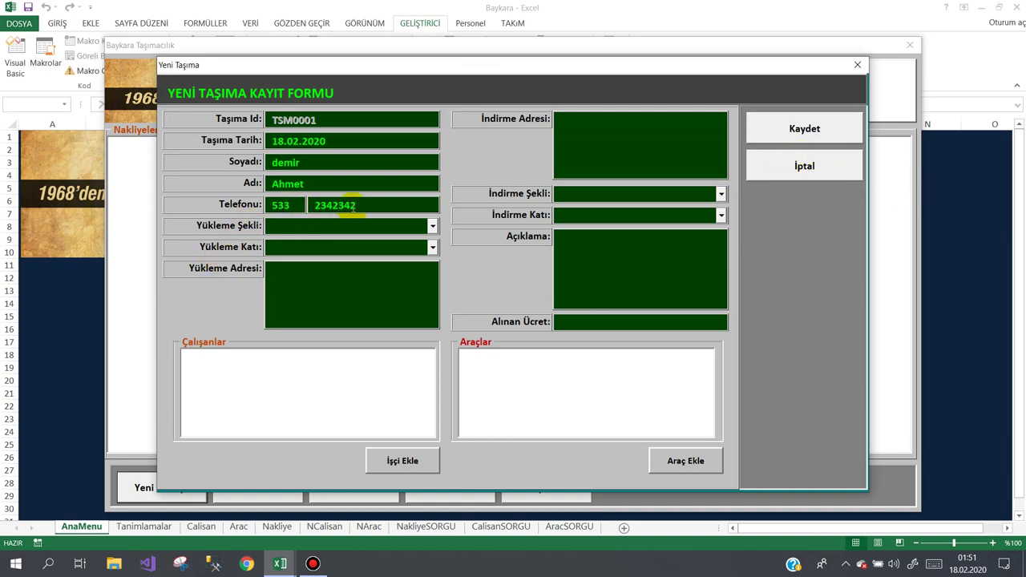
drag(355, 205, 314, 205)
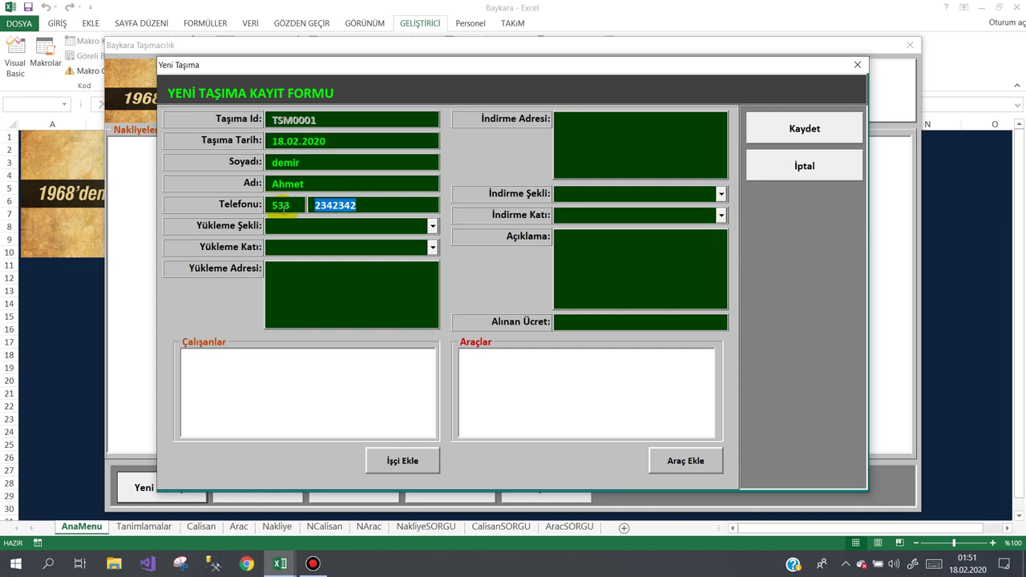
text(234)
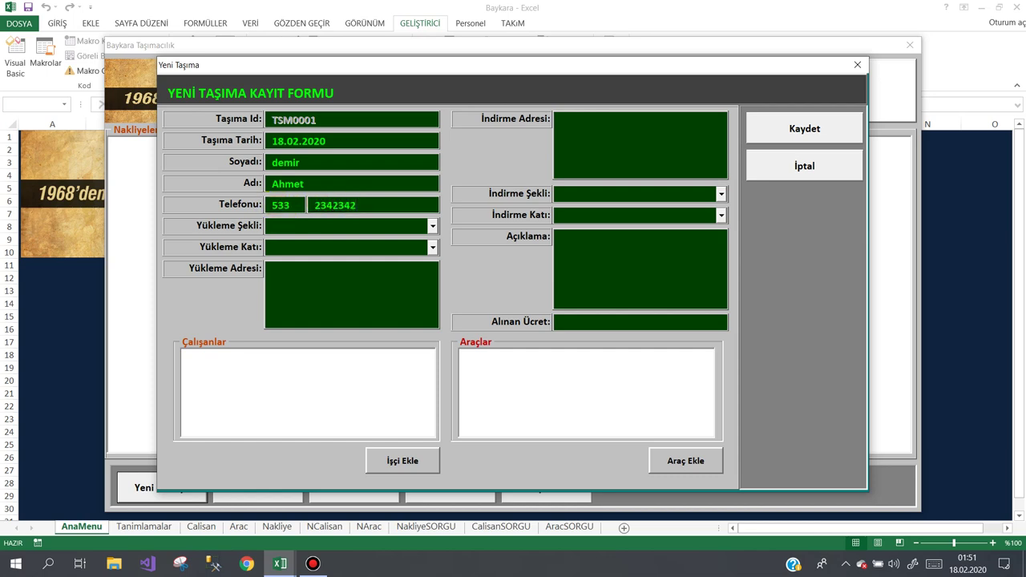
Choose Bina Asansörü loading and Bina Yük Asansörü unloading, fill floors and the 50000 fee, then open the employee list.
key(Down)
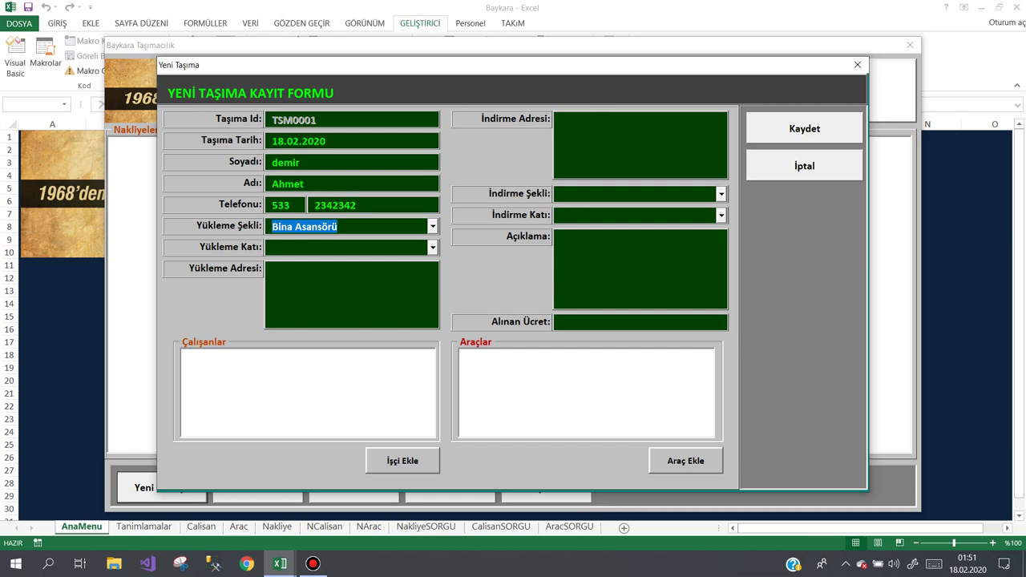
click(272, 246)
text(asljdnfjasdf)
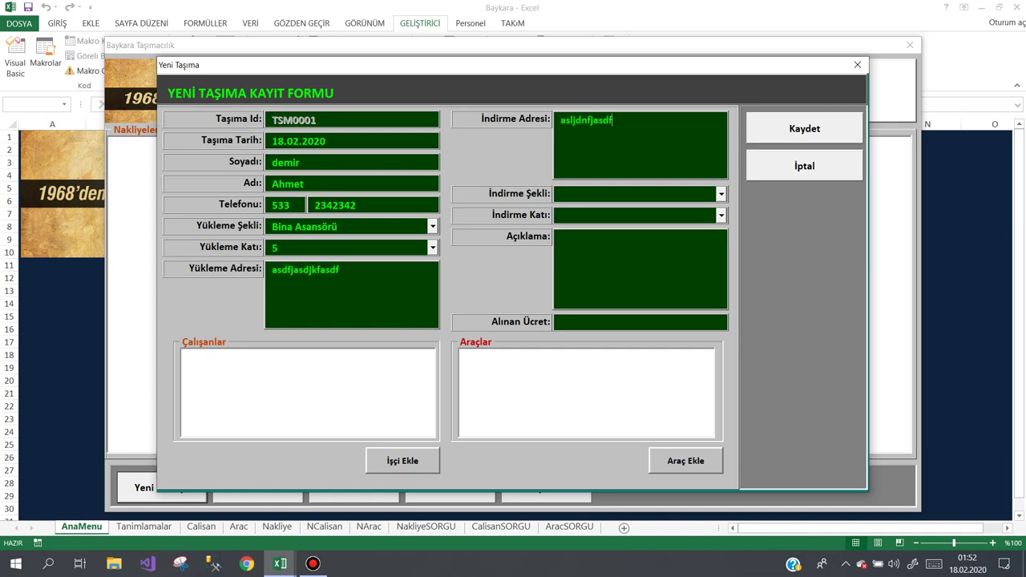
key(Down)
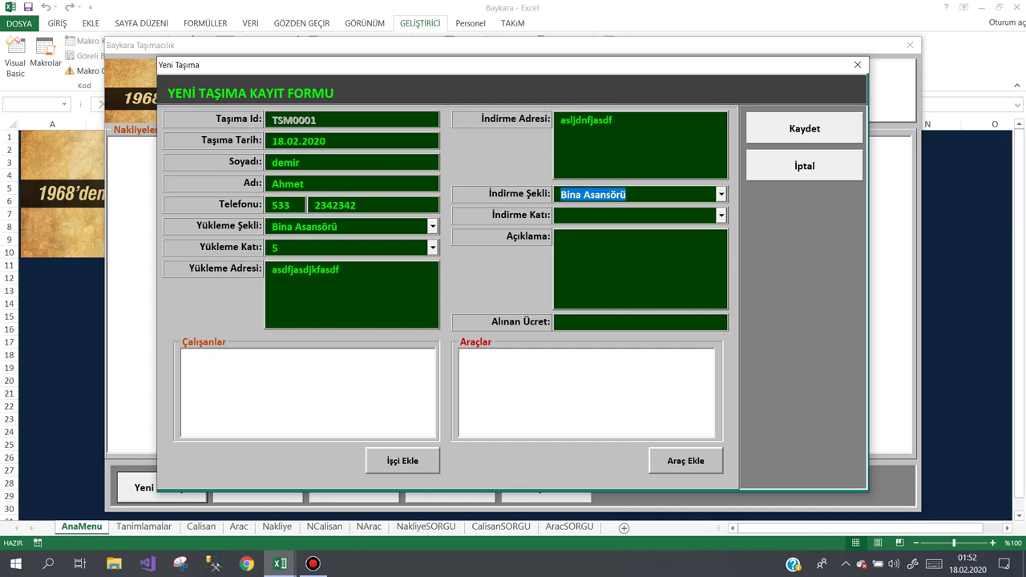
click(613, 120)
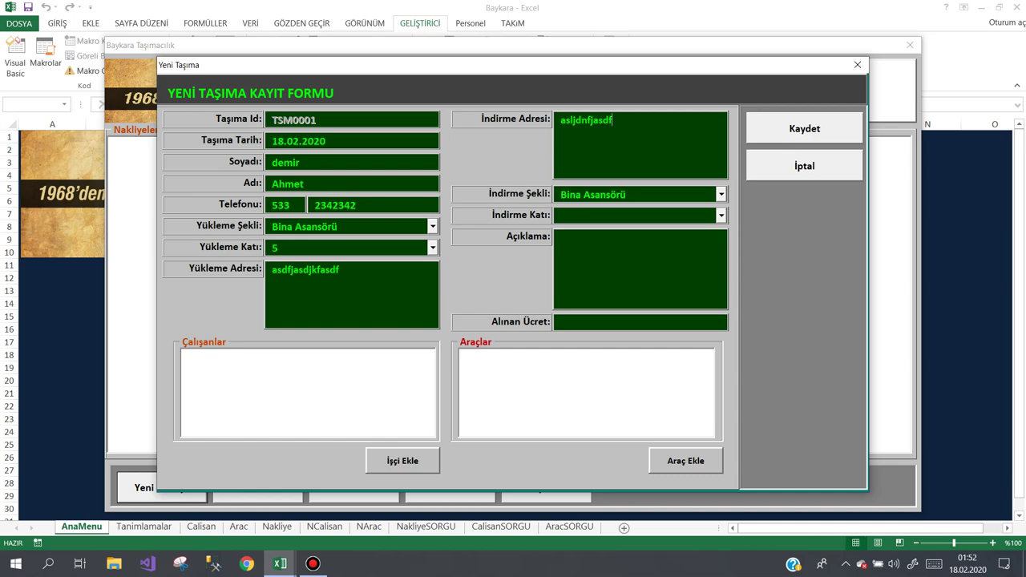
key(Tab)
key(Down)
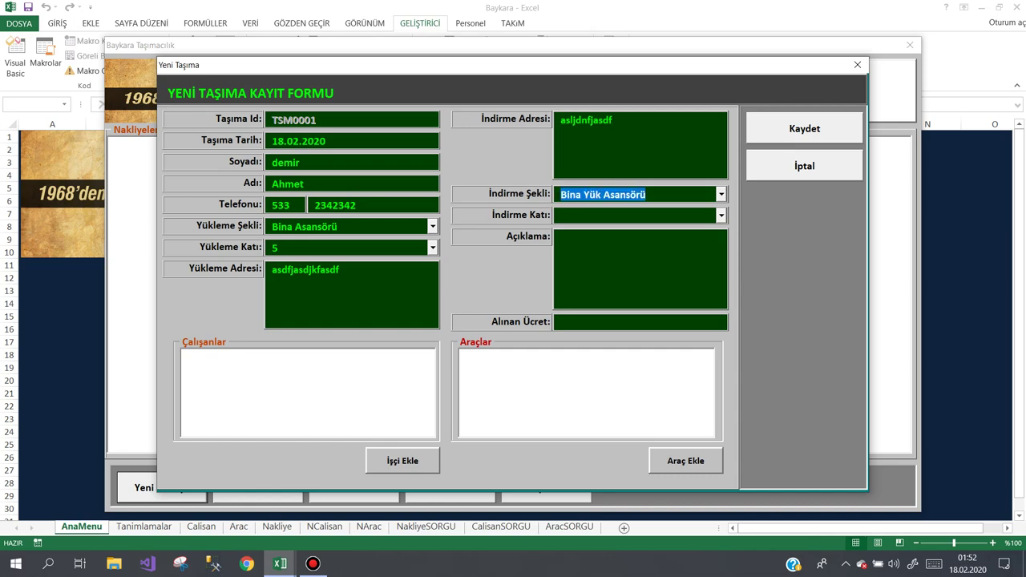
key(Tab)
text(50000)
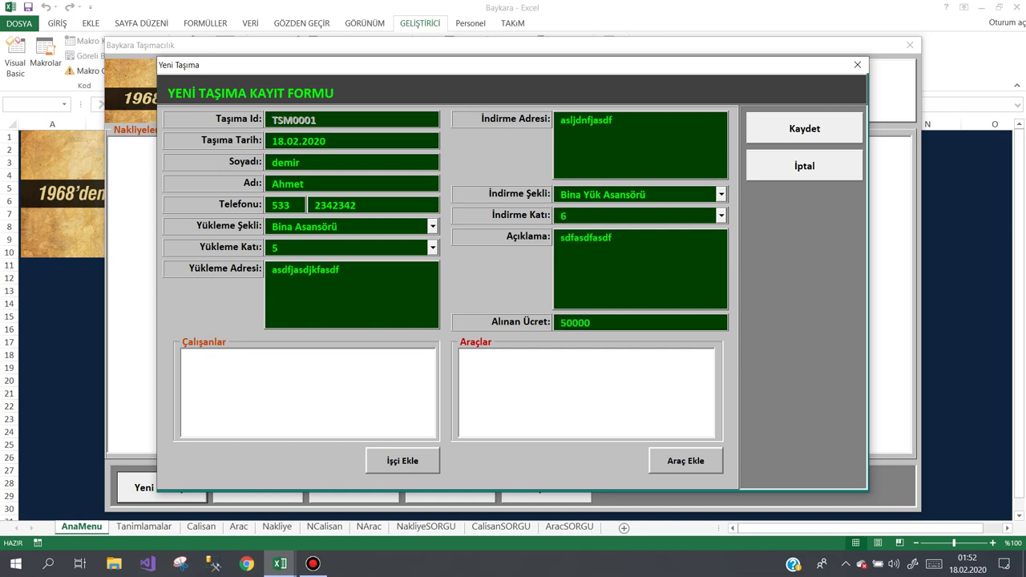
click(403, 460)
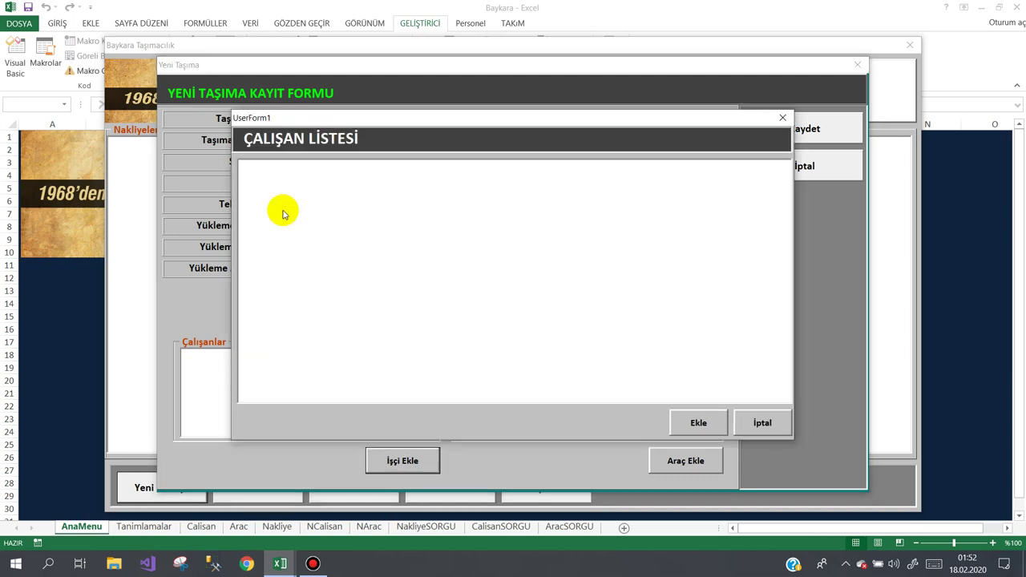
Open and close the employee list twice and the vehicle list once from the move form.
click(405, 187)
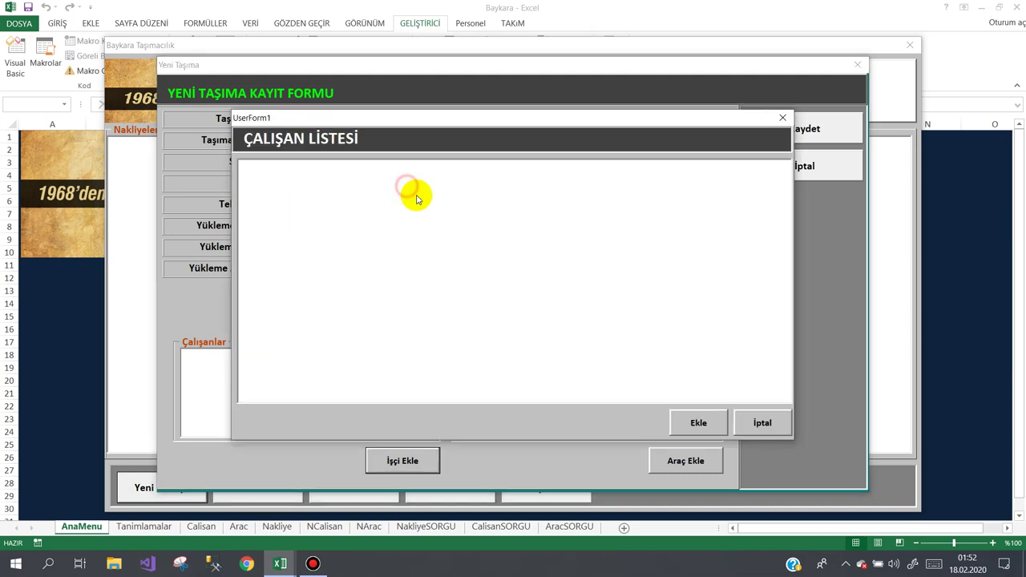
click(490, 200)
click(762, 423)
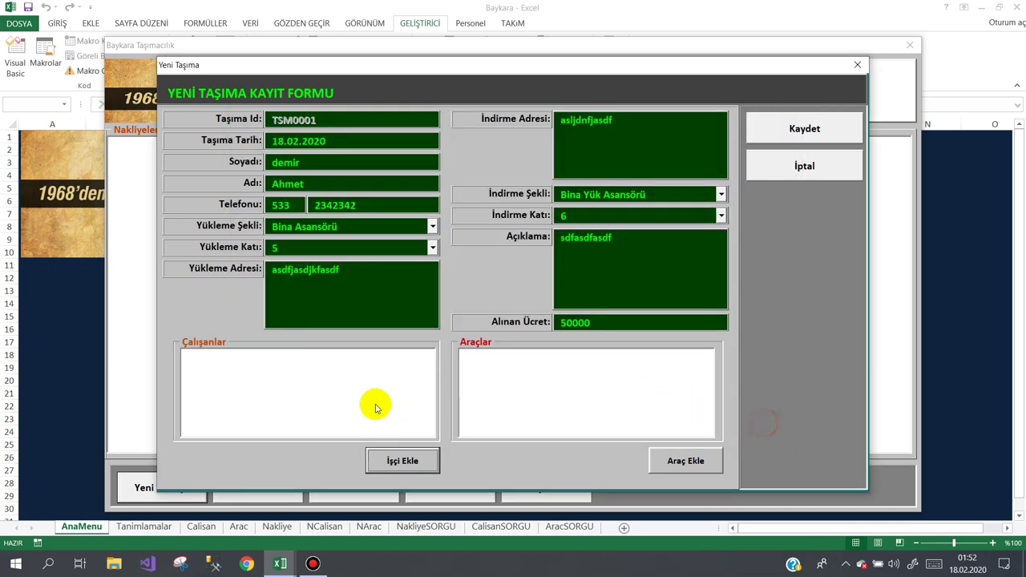
click(393, 459)
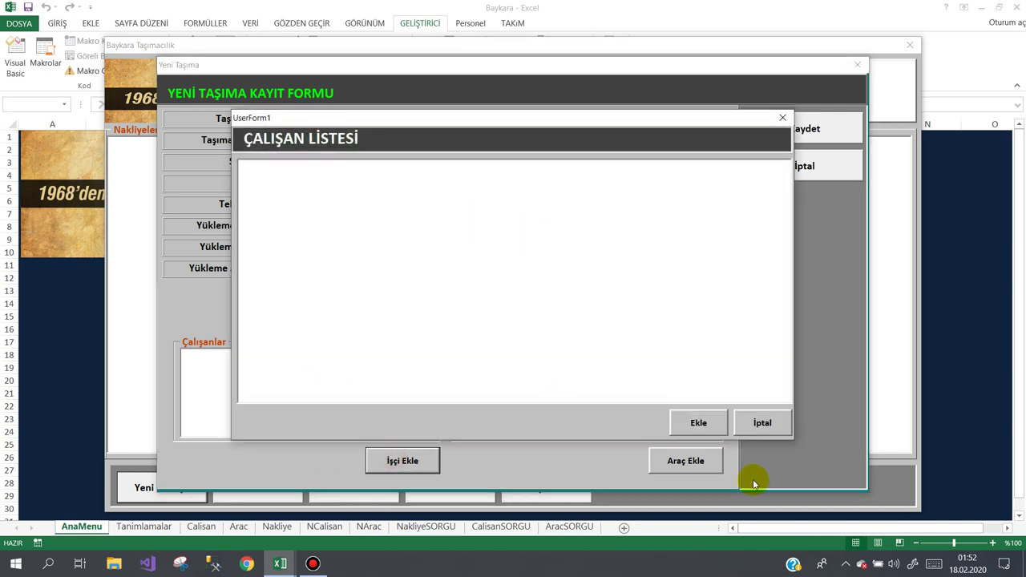
click(762, 422)
click(675, 461)
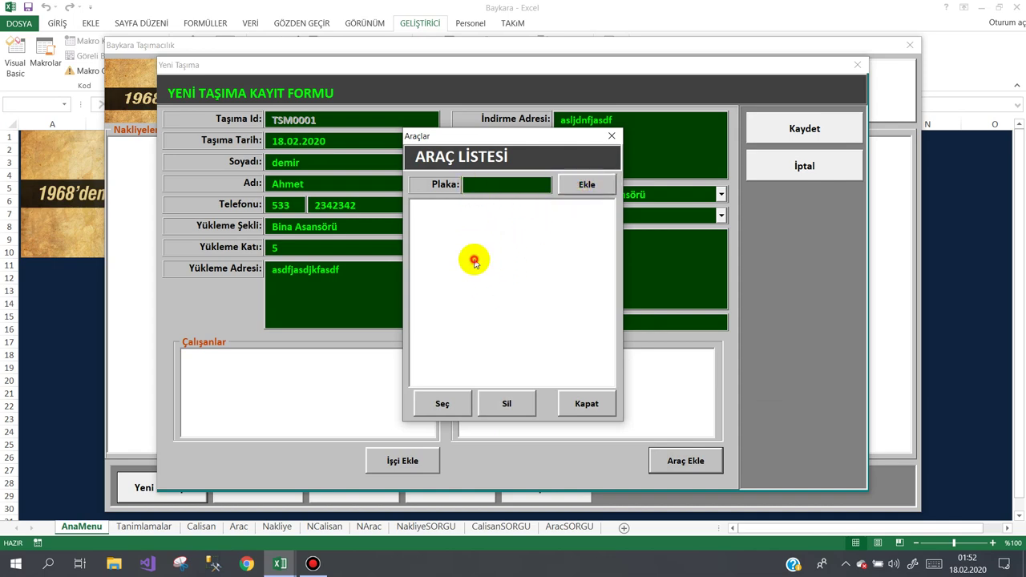
click(589, 403)
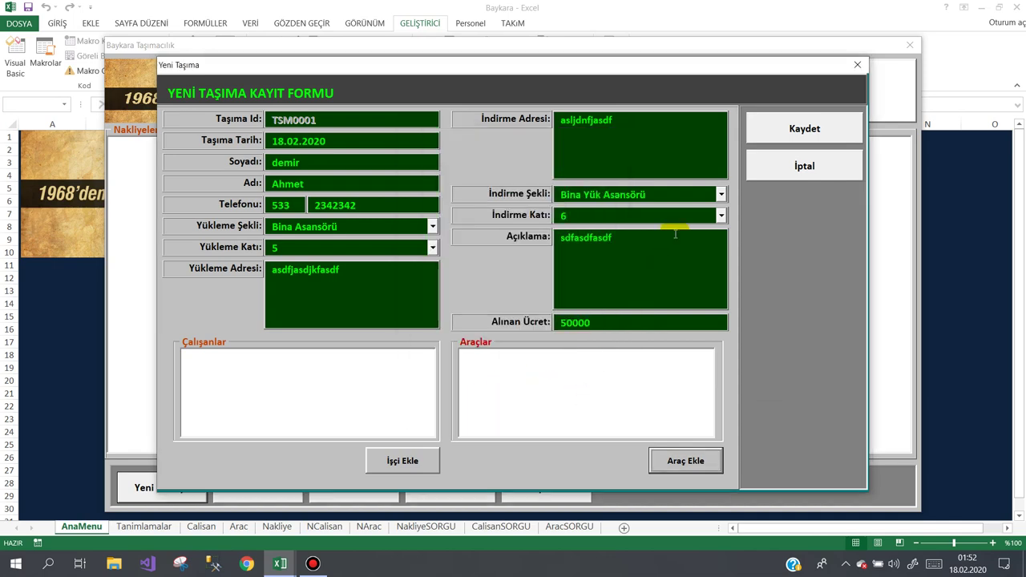
Test Kaydet, then cancel the Yeni Taşıma form and exit the main Baykara form.
click(776, 130)
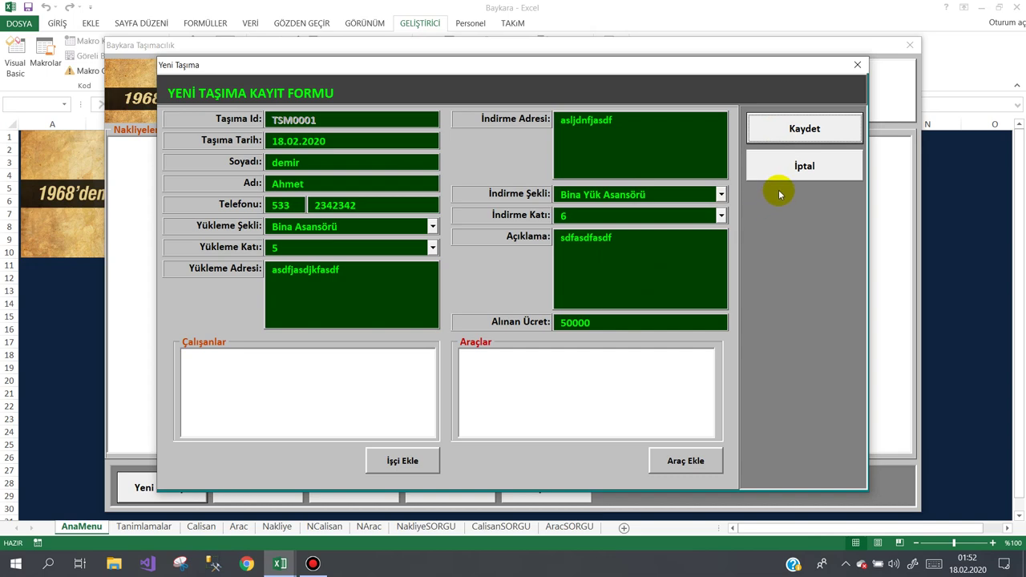
click(780, 169)
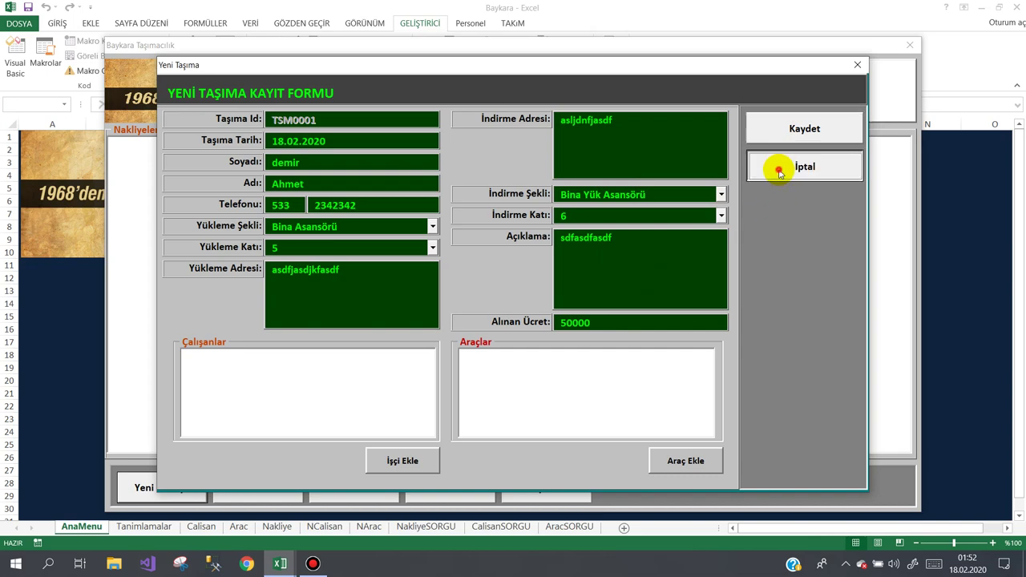
click(821, 87)
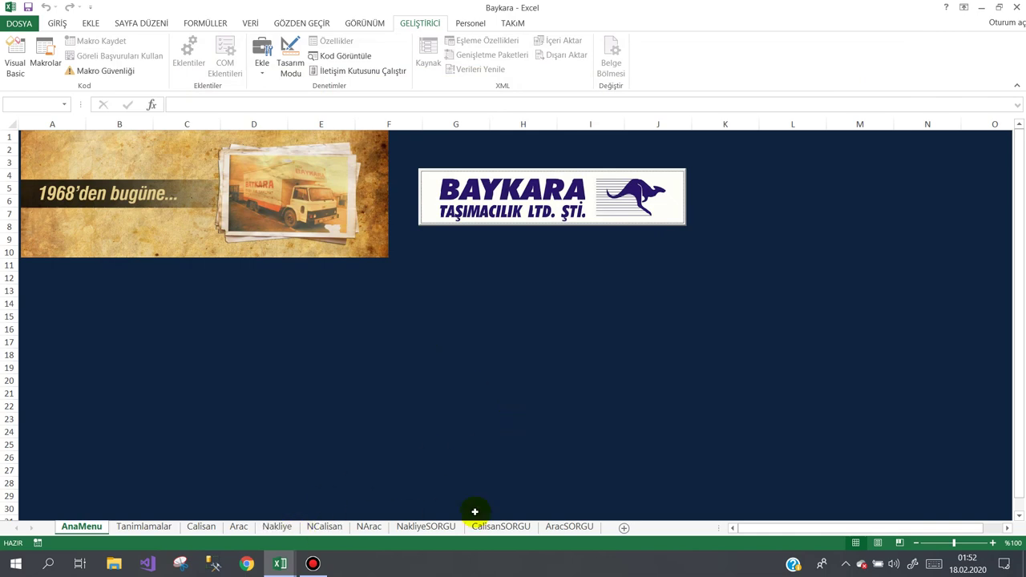
In the VBA editor, open the frmAraclar design and rename the plate text box to txtPlaka.
click(238, 527)
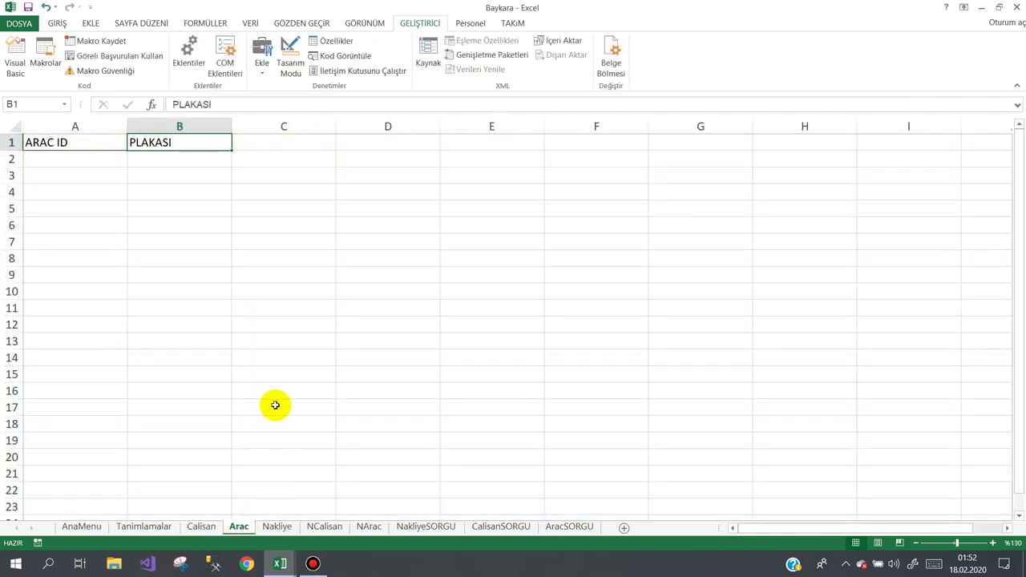
click(221, 261)
mouse_move(282, 567)
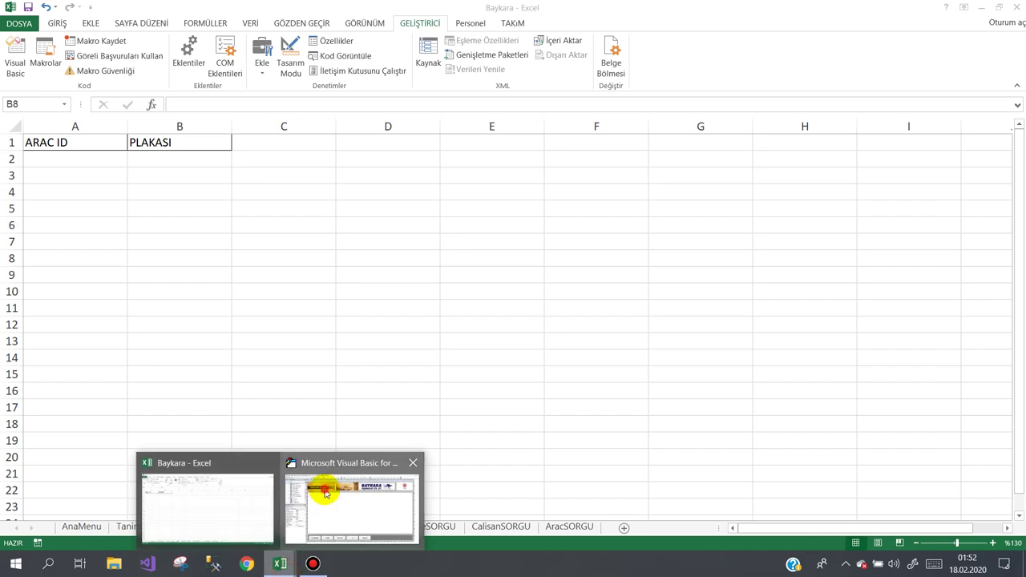
click(337, 488)
drag(155, 202, 154, 212)
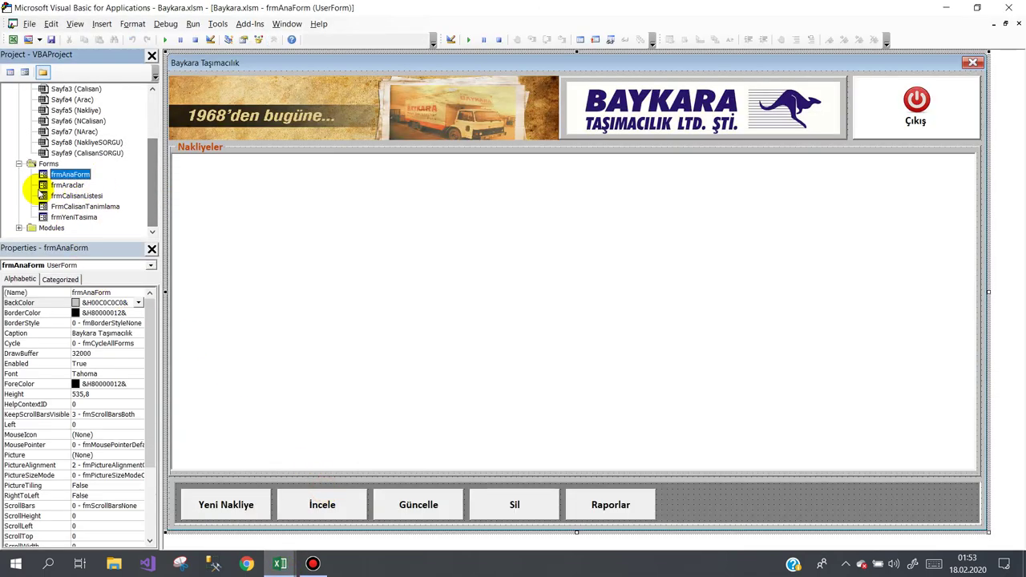
double_click(68, 186)
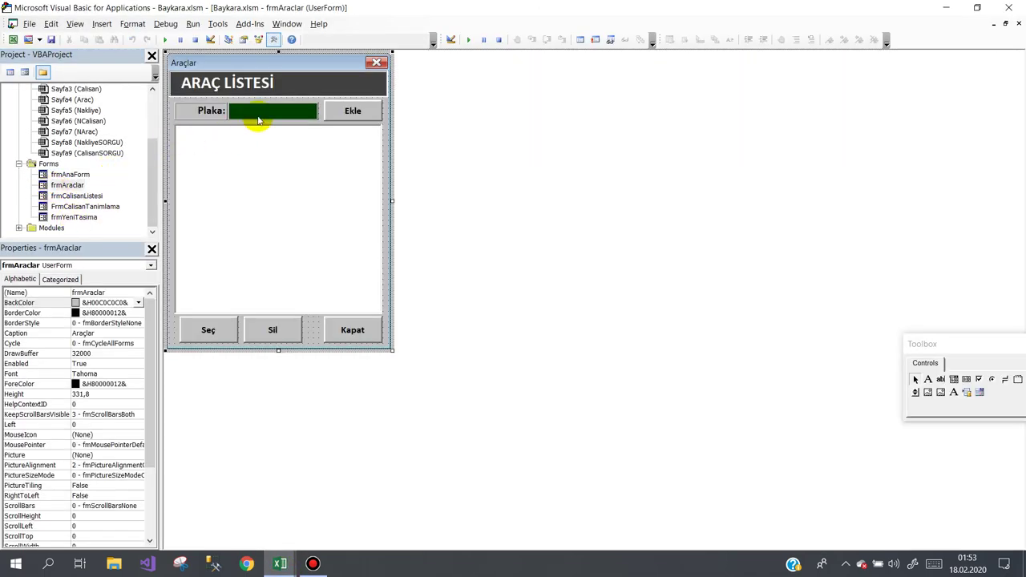
click(255, 114)
click(47, 293)
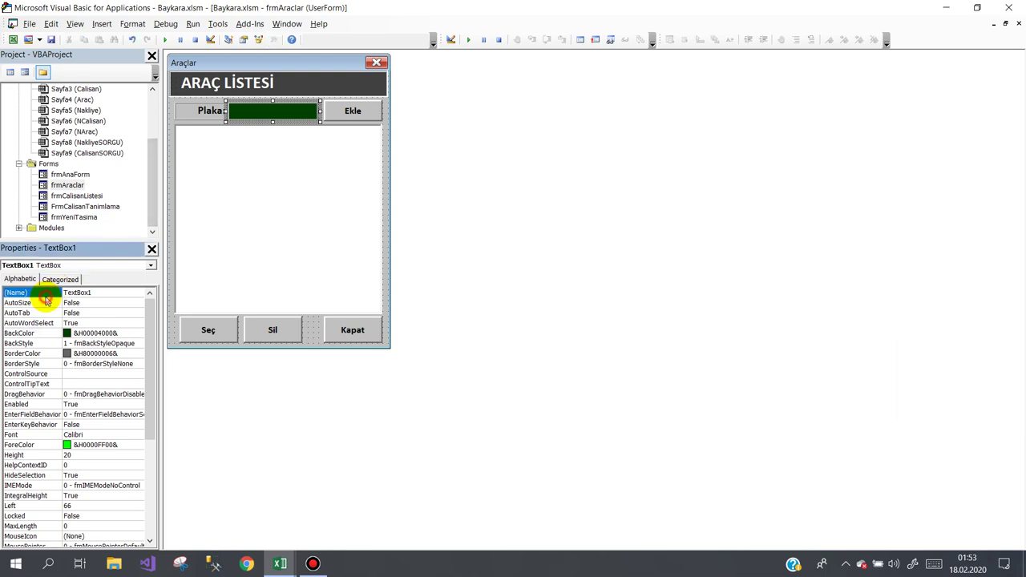
text(txtPlaka)
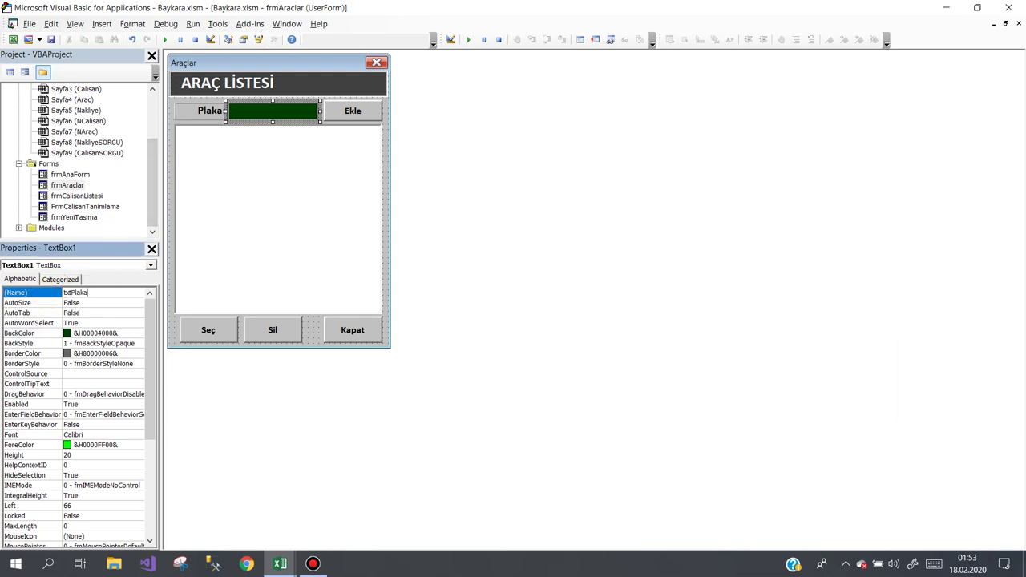
click(48, 297)
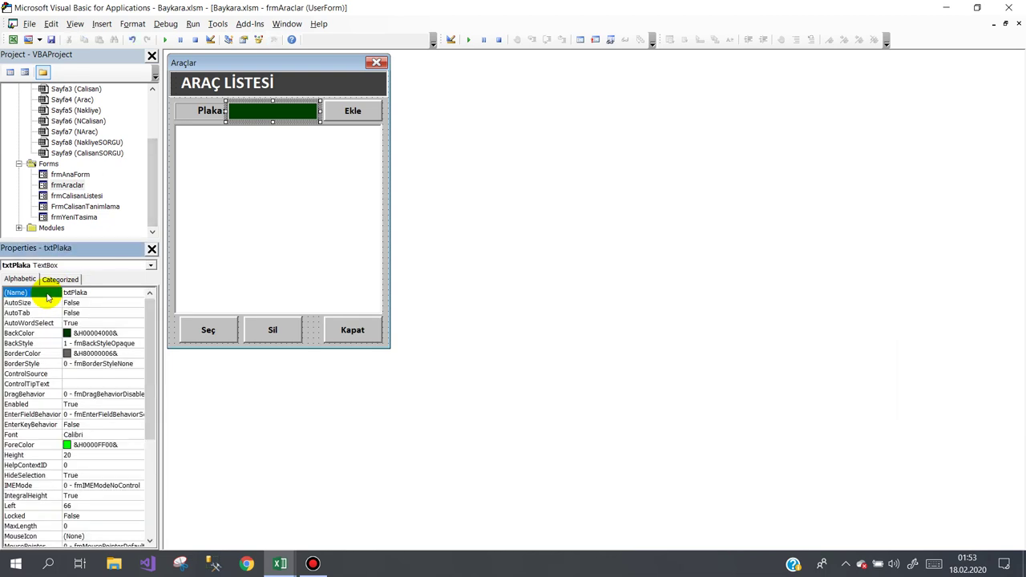
Rename the Seç and Sil buttons to btnSec and btnSil.
click(358, 107)
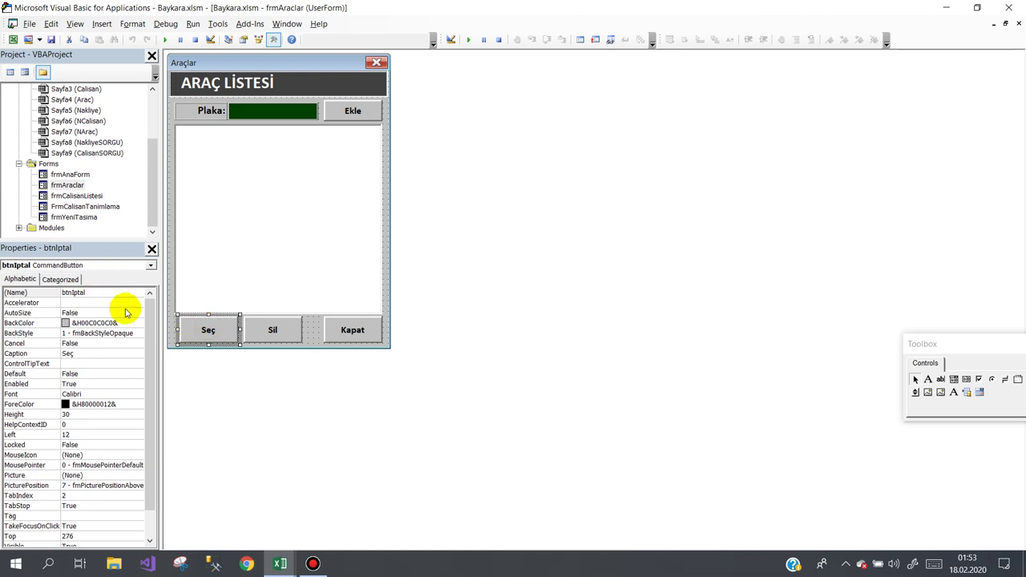
drag(72, 293, 184, 286)
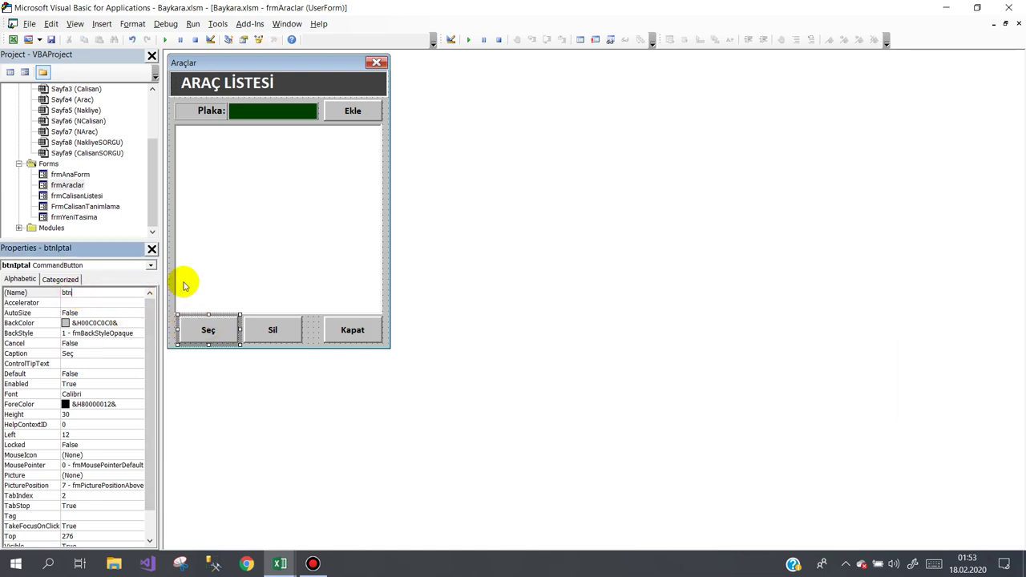
text(Sec)
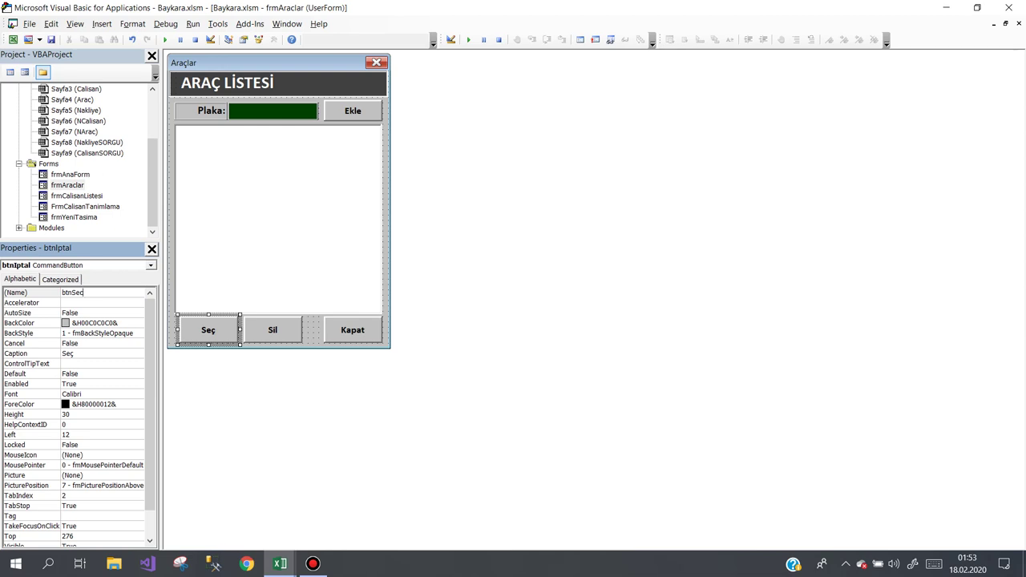
click(272, 329)
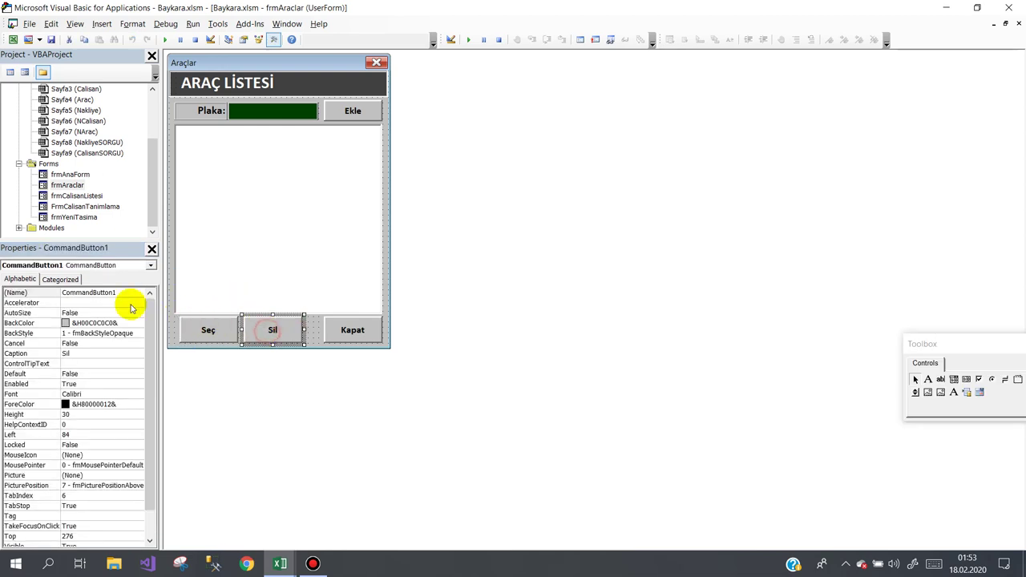
click(39, 297)
text(btnSil)
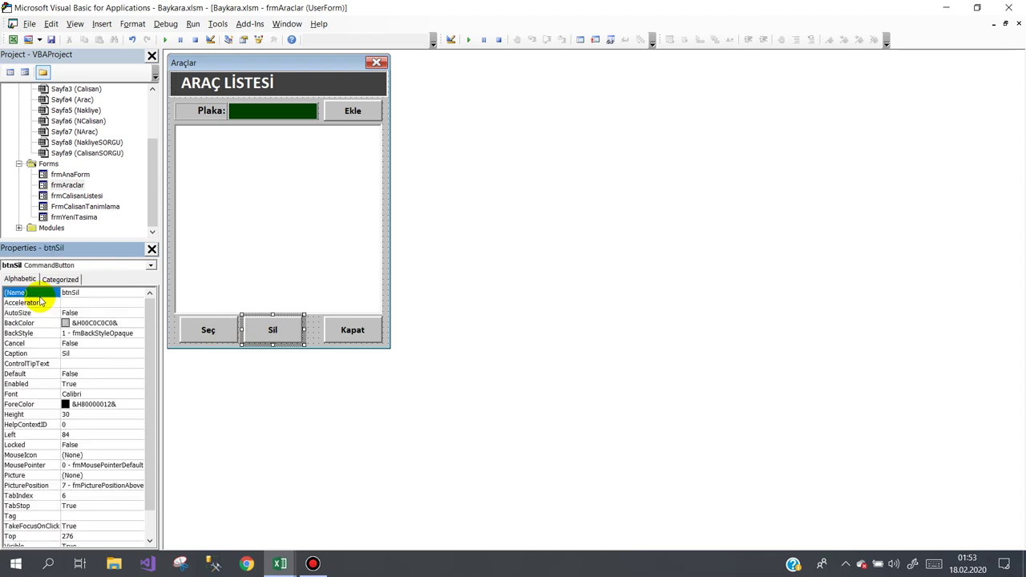
click(373, 330)
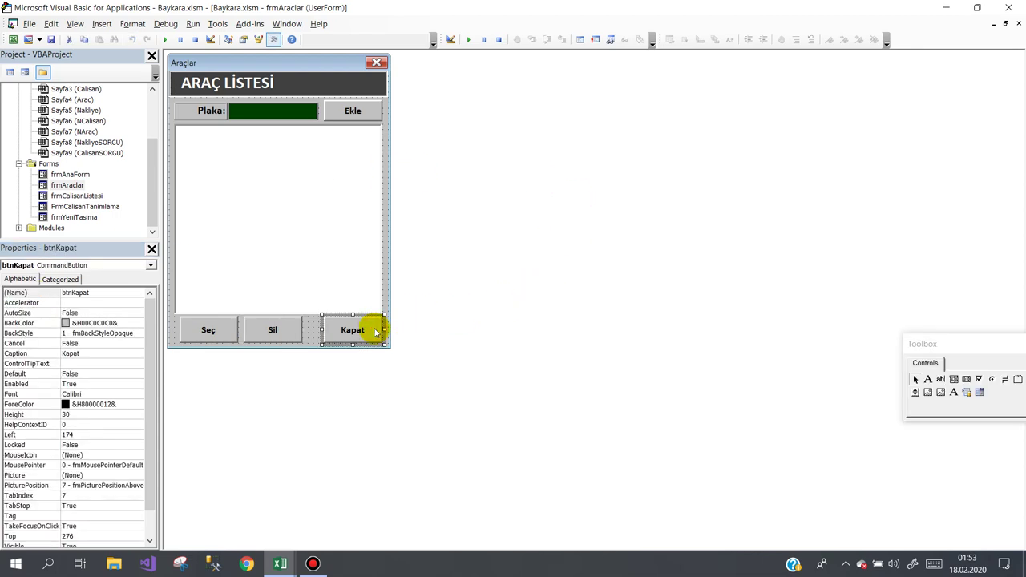
Review the Kapat button's Unload Me code, then return to the frmAraclar design.
double_click(369, 330)
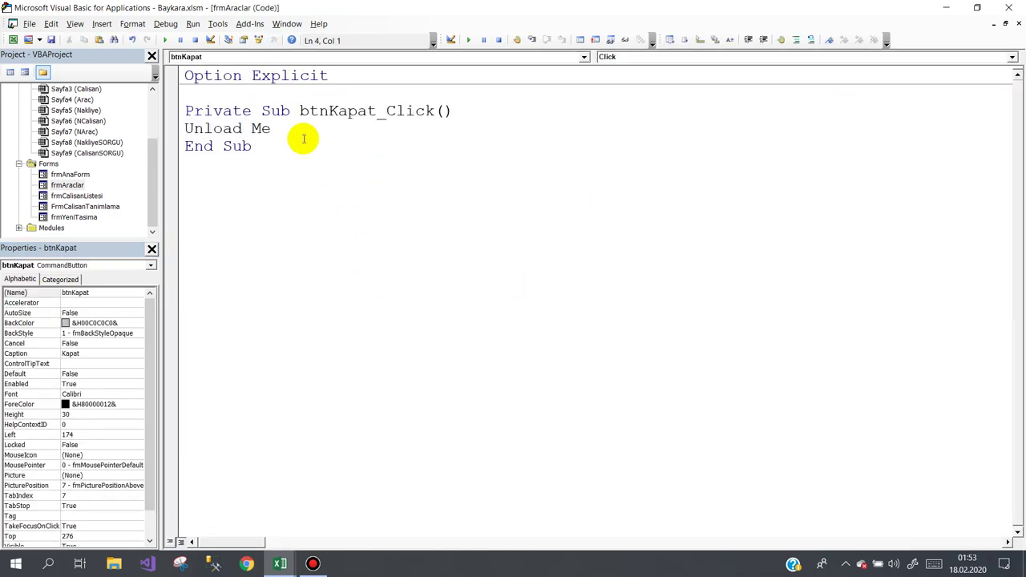
drag(277, 129, 186, 129)
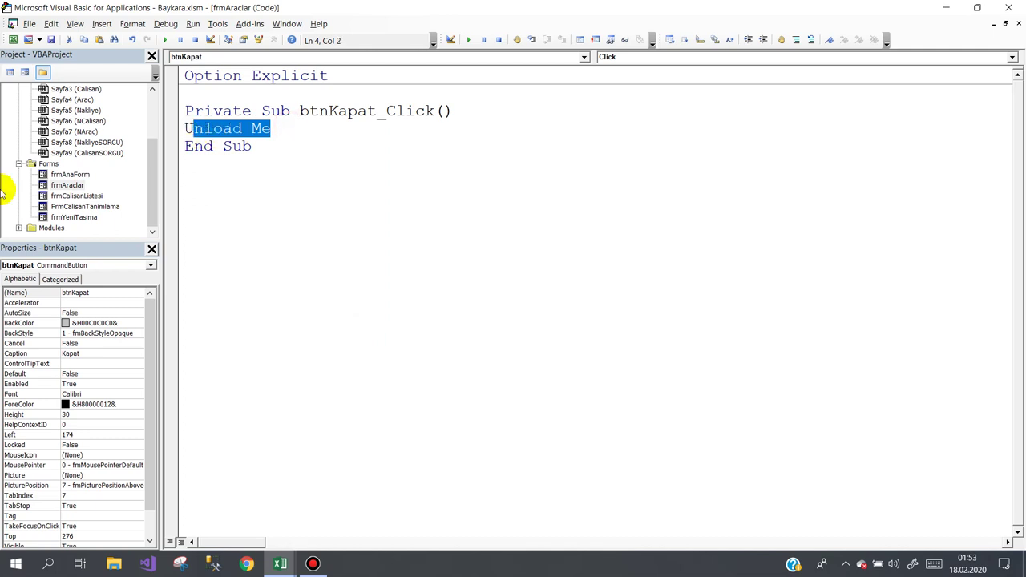
click(69, 186)
double_click(69, 186)
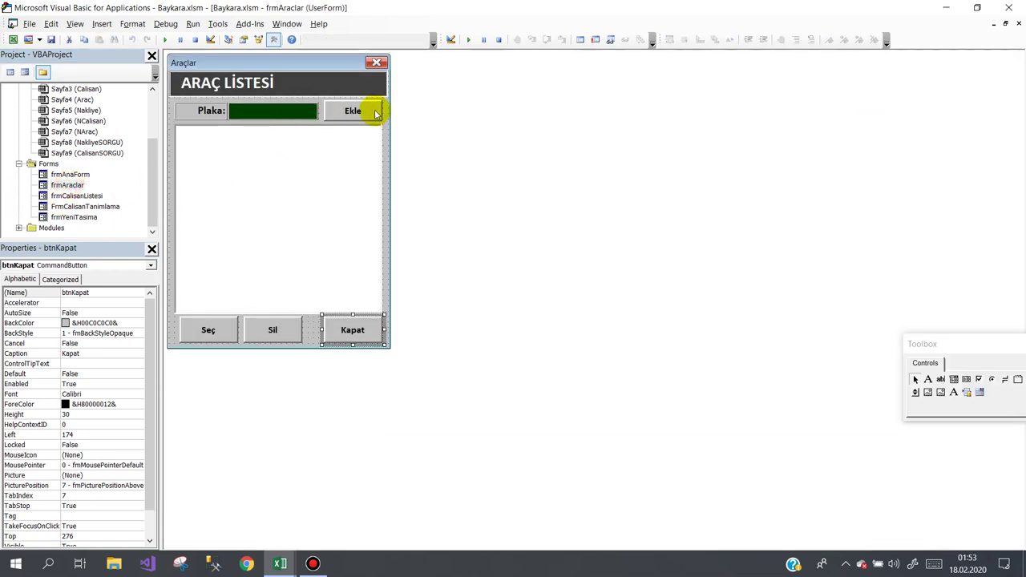
Rename the vehicle list box to lstAraclar.
click(291, 170)
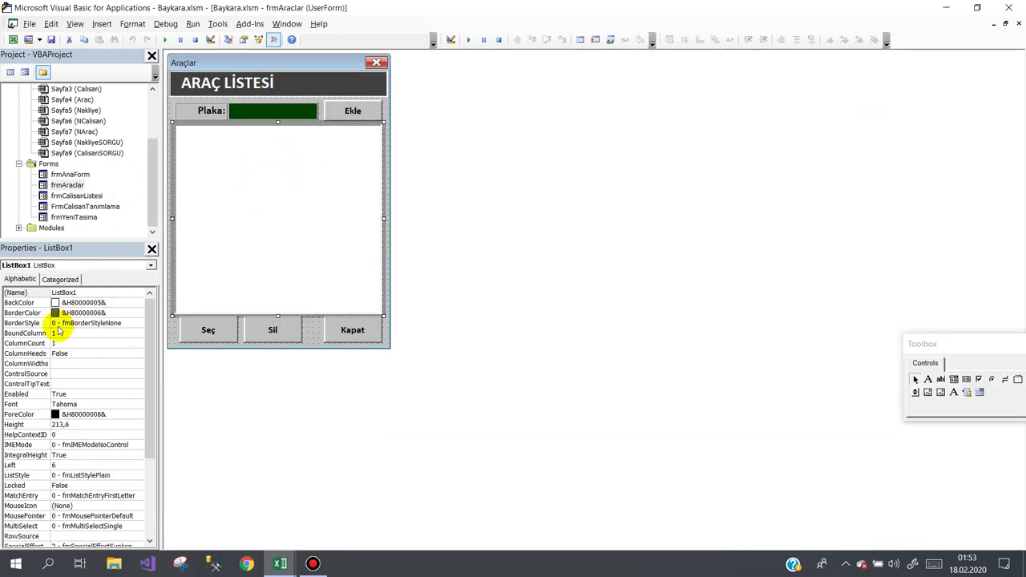
click(36, 294)
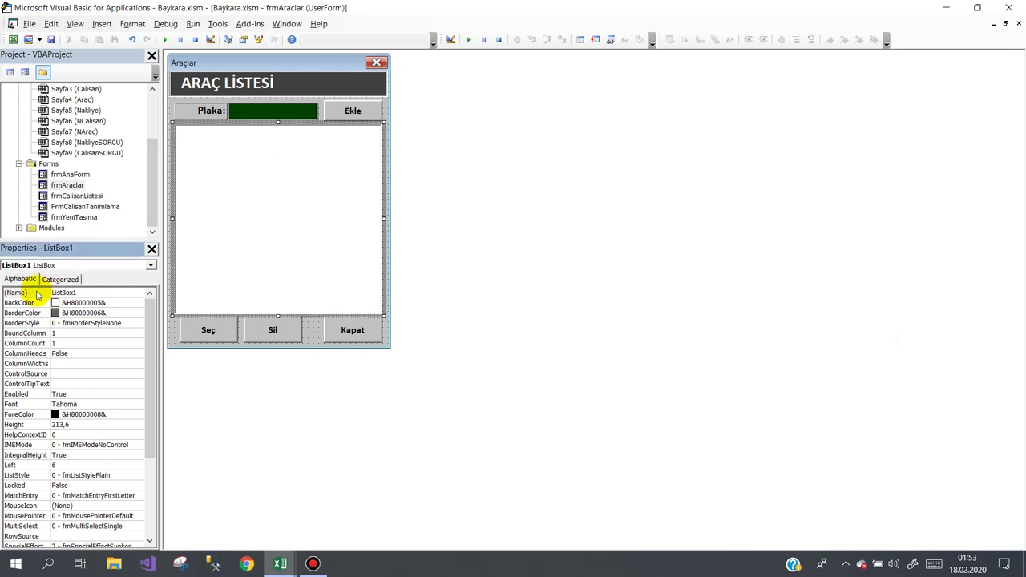
text(lstAraclar)
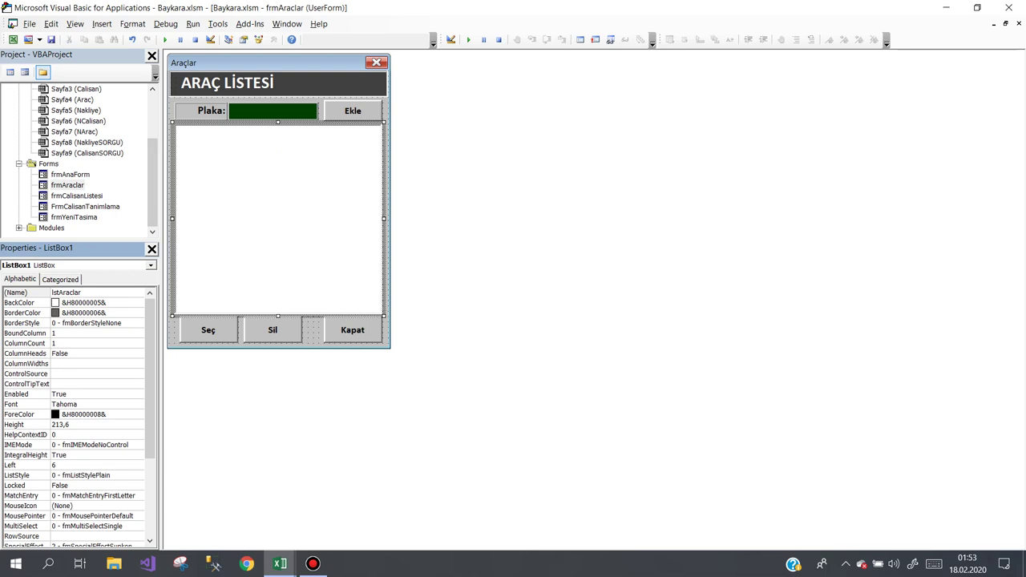
click(36, 295)
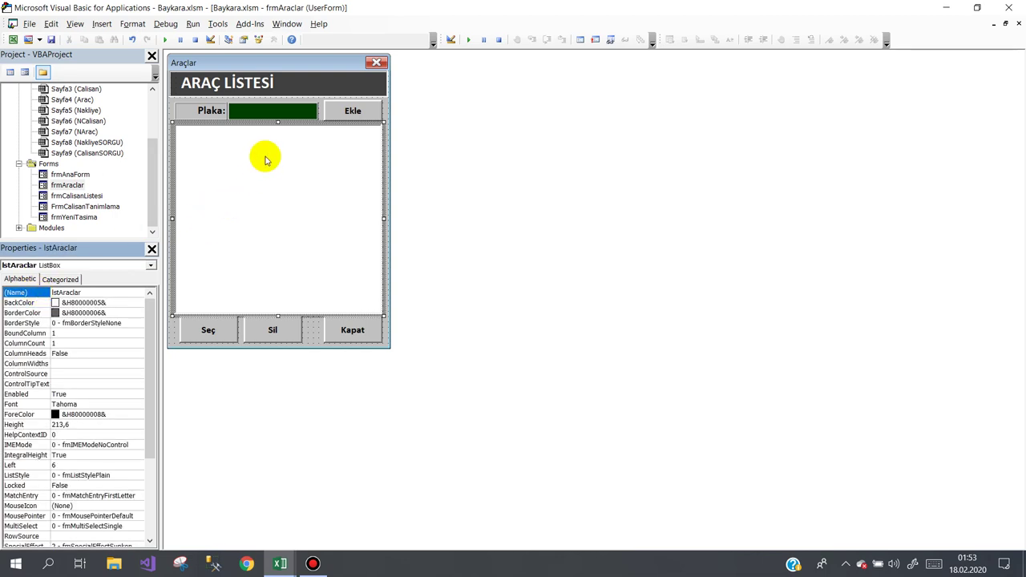
Check that the txtPlaka box's TabIndex is 0.
click(298, 118)
click(148, 394)
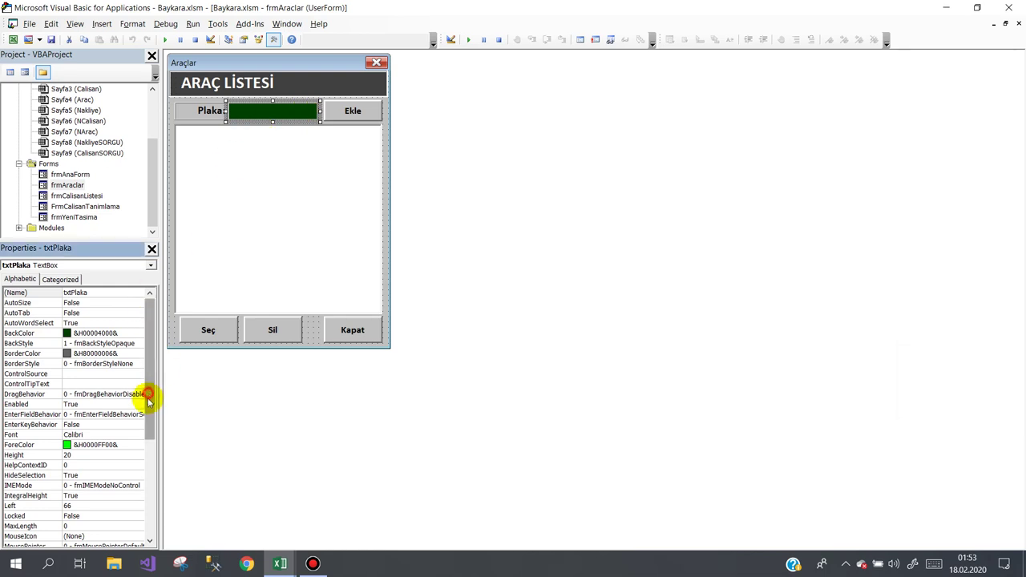
drag(147, 395, 150, 483)
click(29, 434)
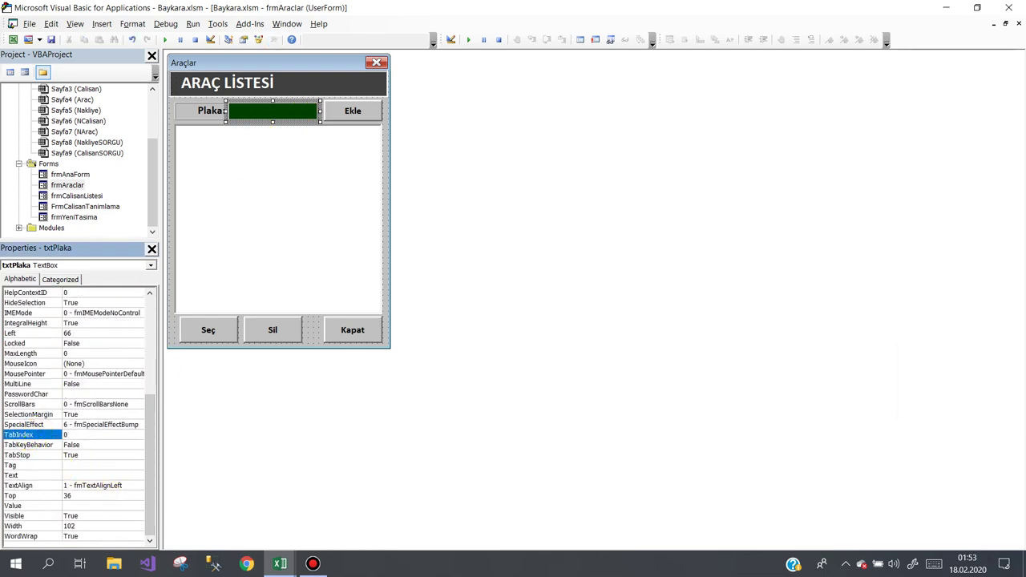
click(386, 130)
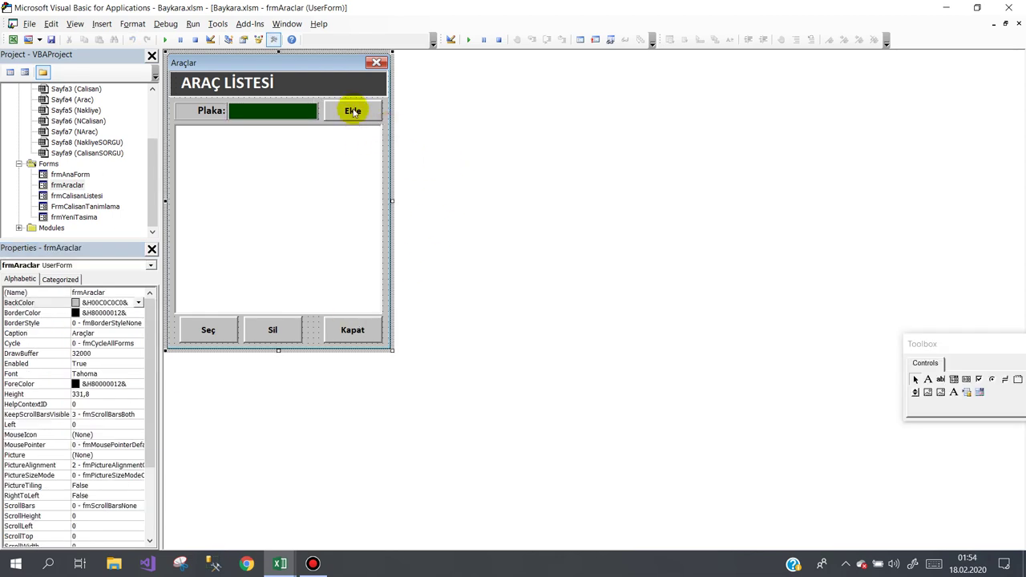
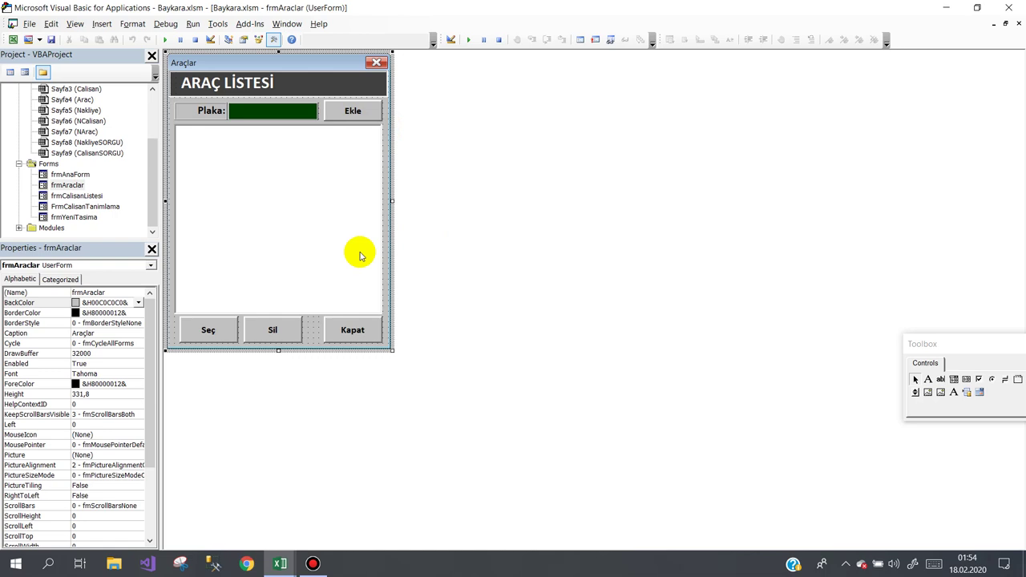
Bring the Excel workbook to the front on the AnaMenu sheet.
click(281, 562)
click(253, 515)
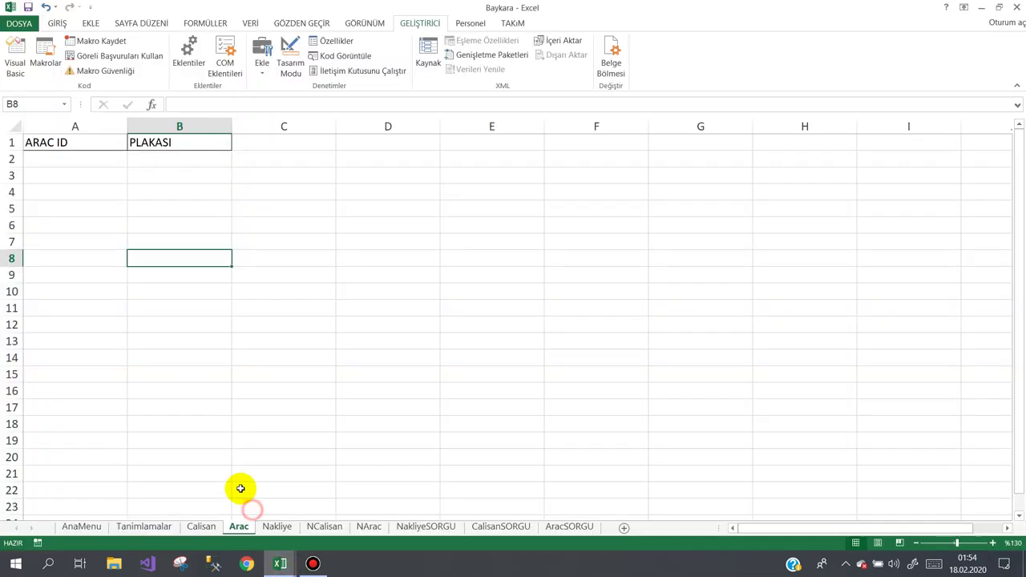
click(81, 527)
Launch the Baykara main form, open Yeni Nakliye, then cancel it and exit the main form.
click(632, 195)
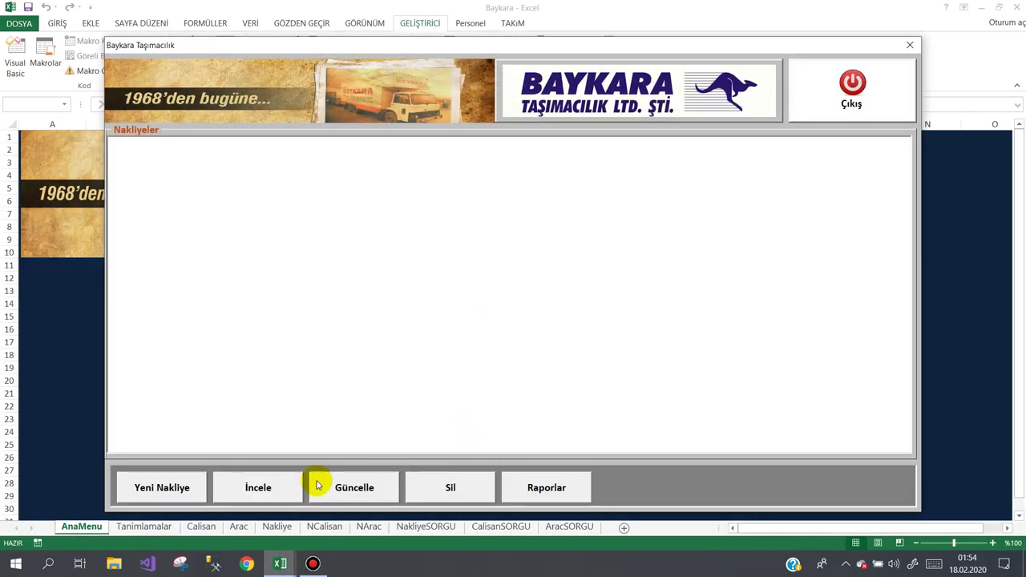
click(136, 490)
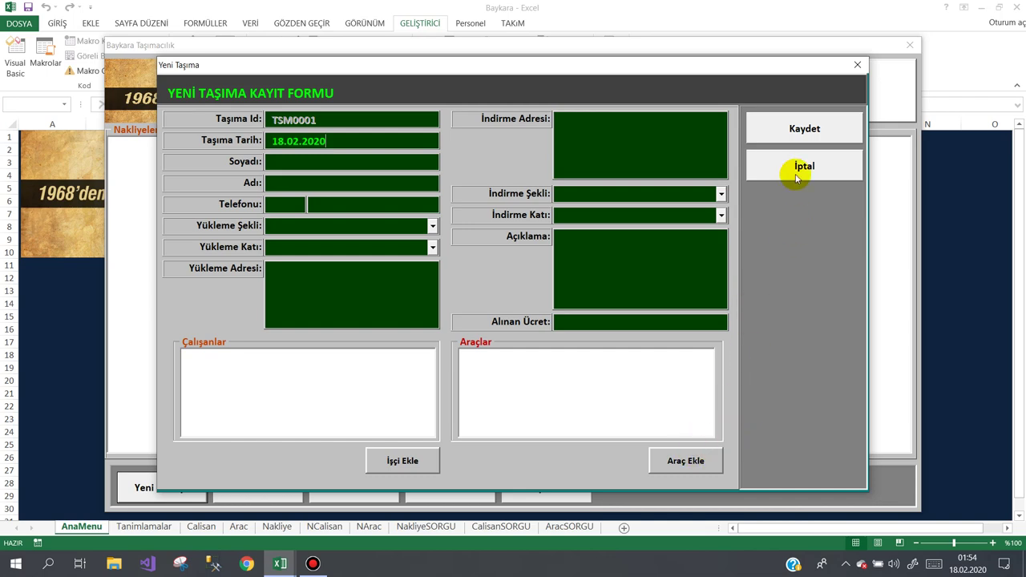
click(795, 171)
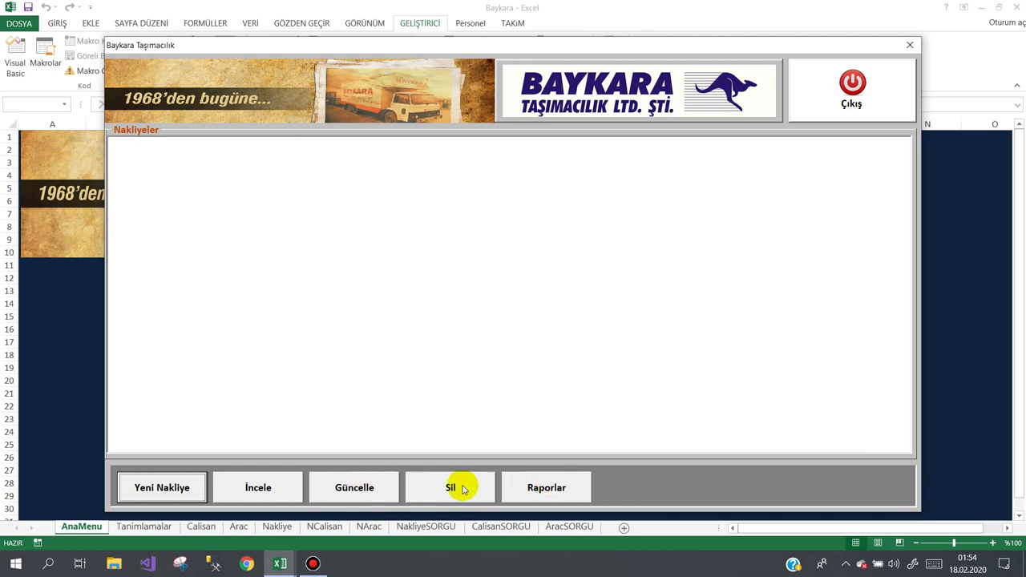
click(828, 99)
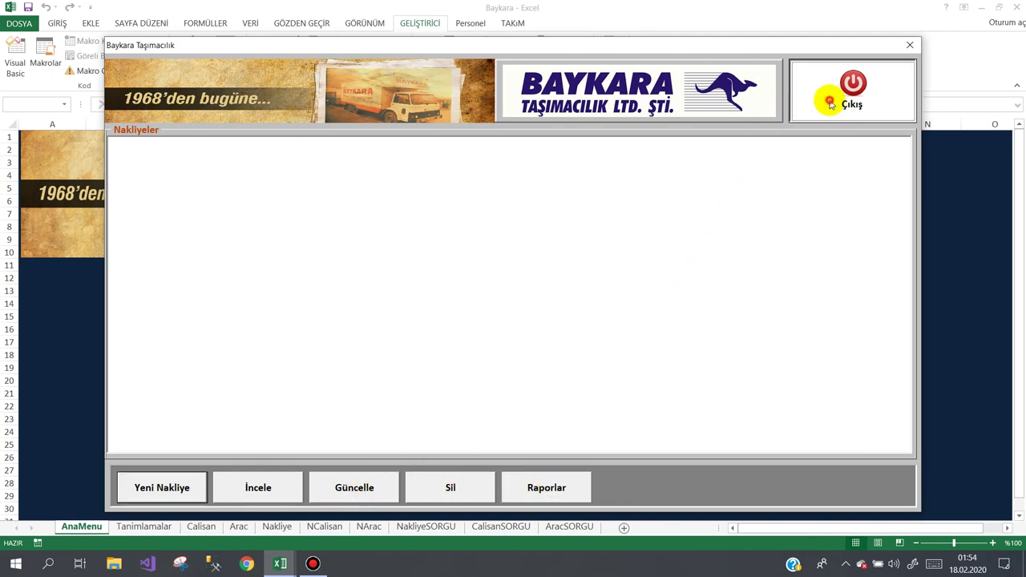
Paste two copies of the Raporlar button at the right end of frmAnaForm's button bar.
mouse_move(279, 563)
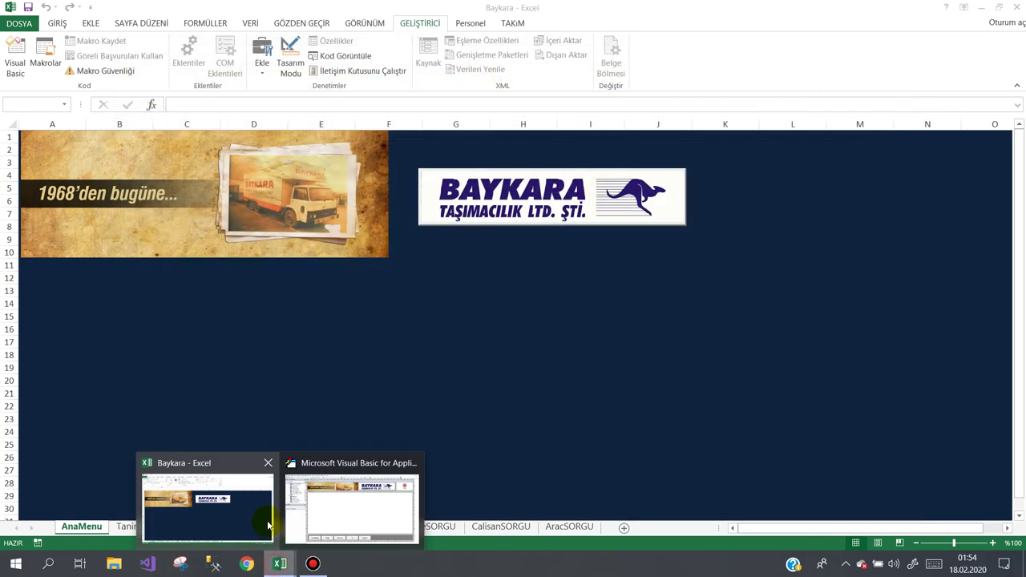
click(303, 507)
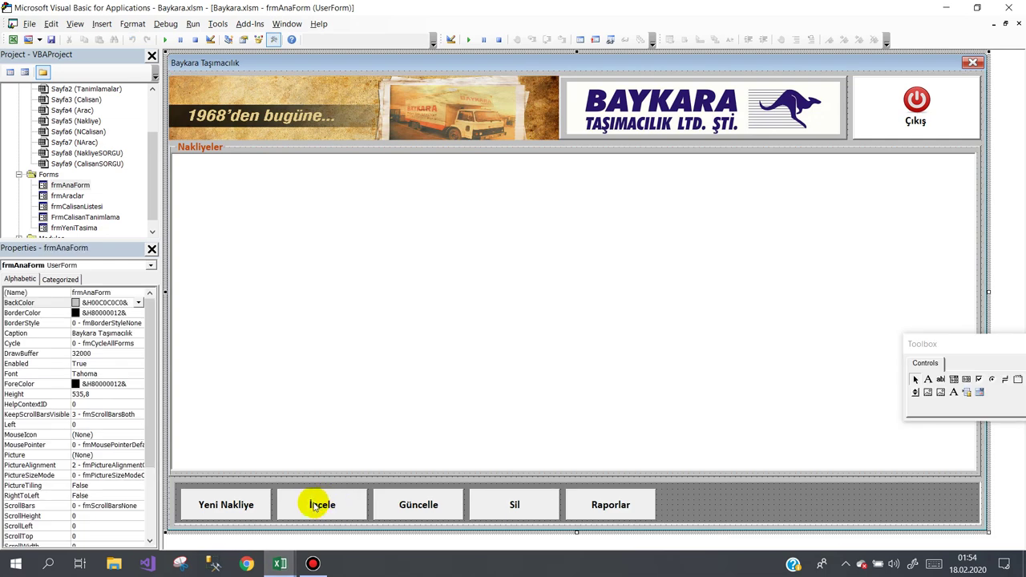
click(330, 507)
click(334, 507)
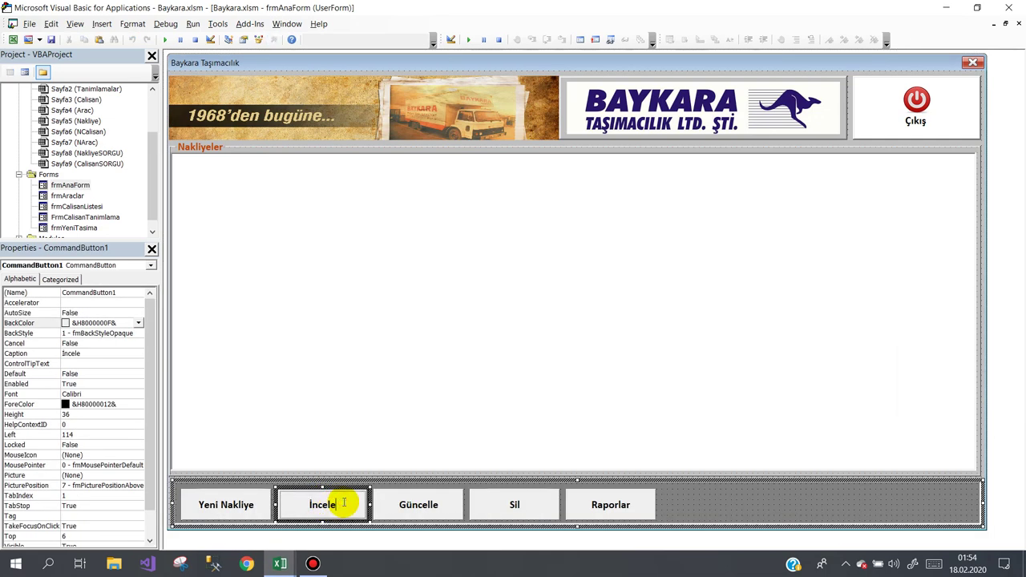
click(630, 506)
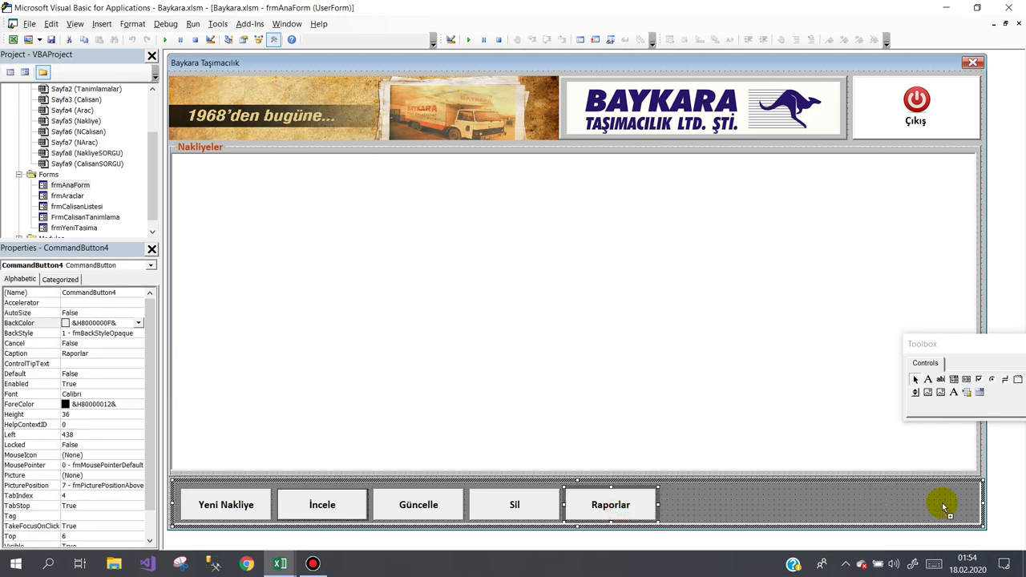
key(ctrl+v)
drag(942, 513, 942, 518)
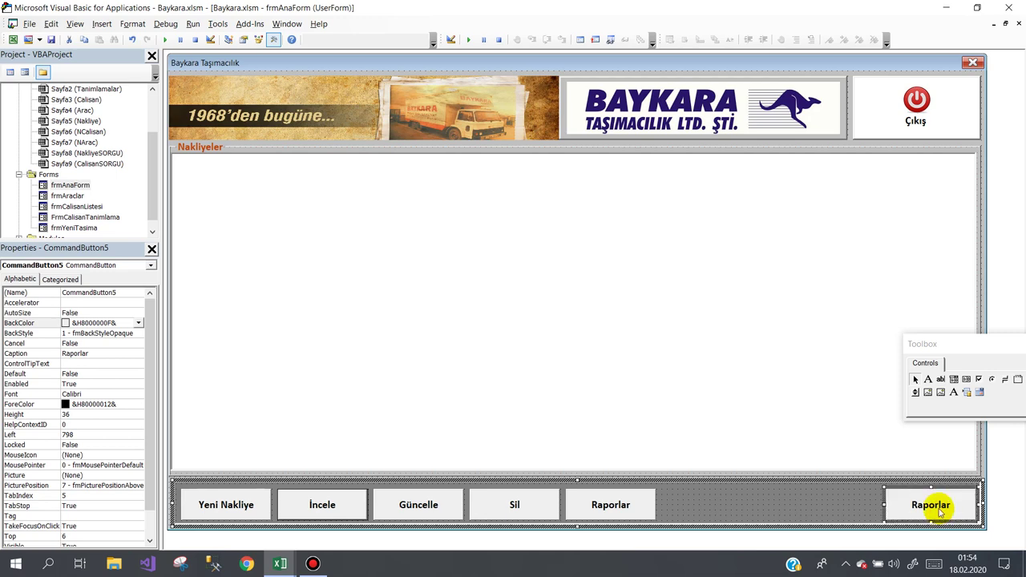
drag(833, 508, 833, 509)
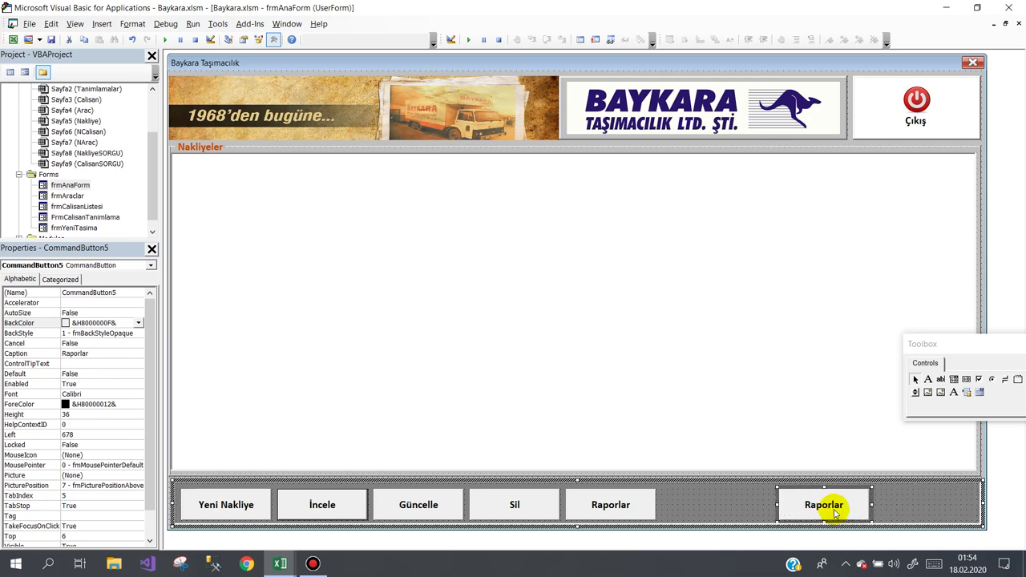
key(ctrl+v)
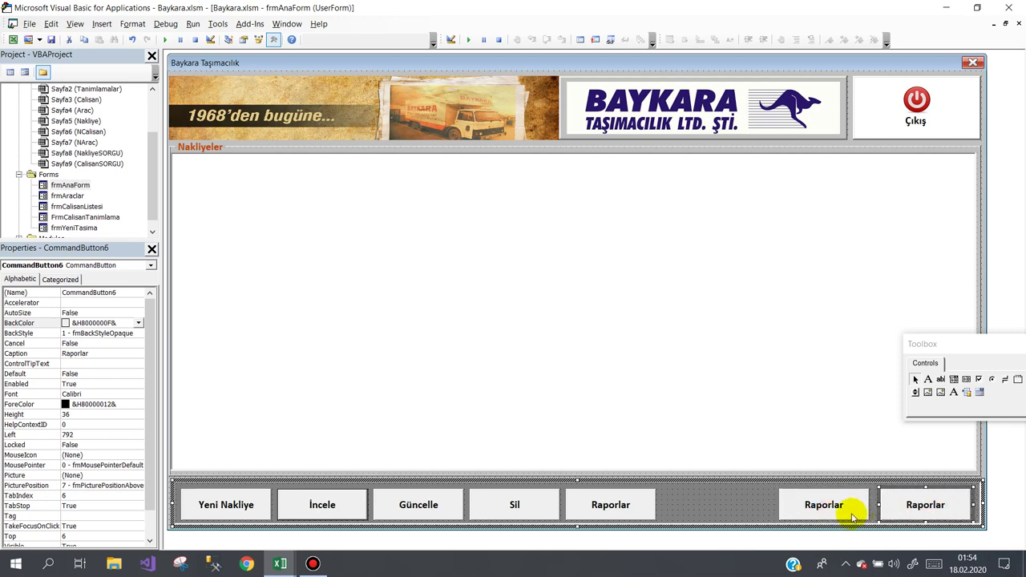
Caption the two copied buttons 'Çalışan Ekle' and 'Araç Ekle'.
click(849, 506)
click(849, 506)
double_click(850, 505)
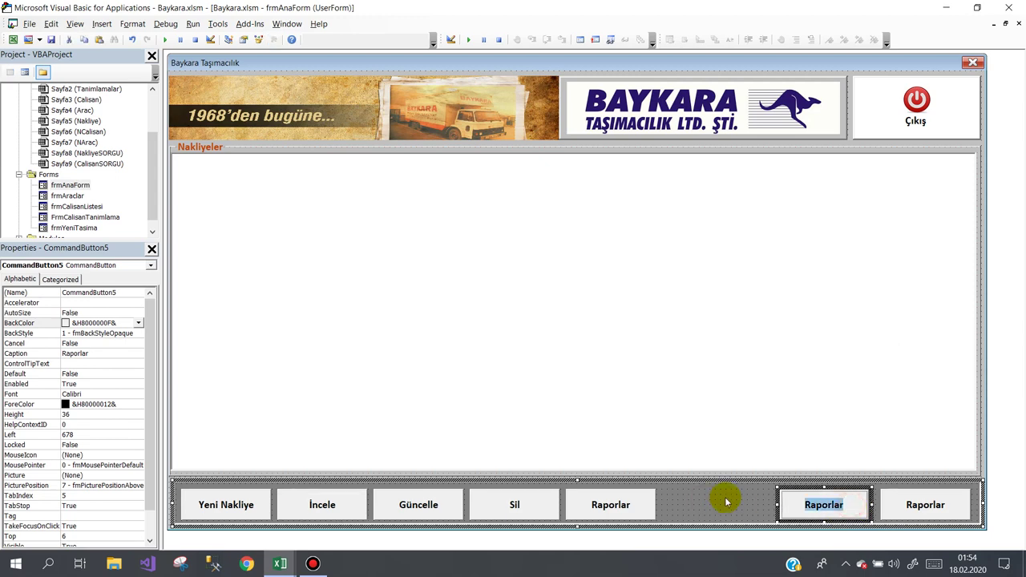
text(Çalışan Ekle)
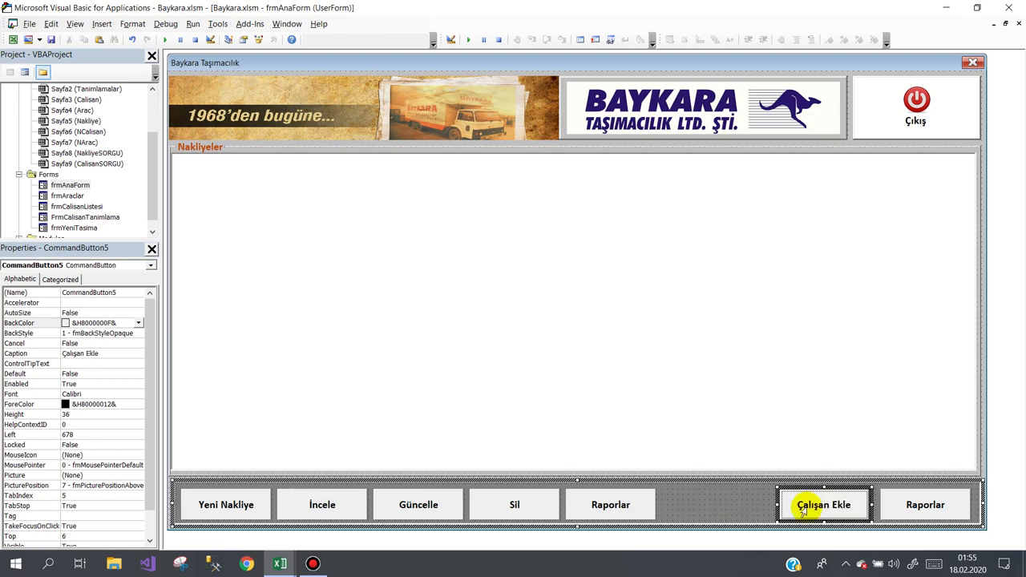
click(933, 507)
click(939, 506)
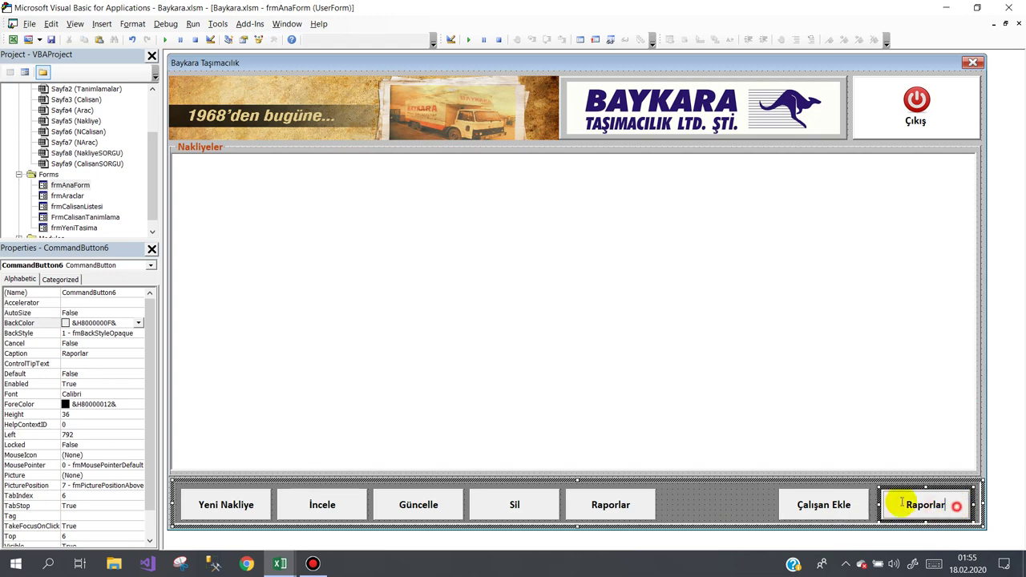
text(Araç Ekle)
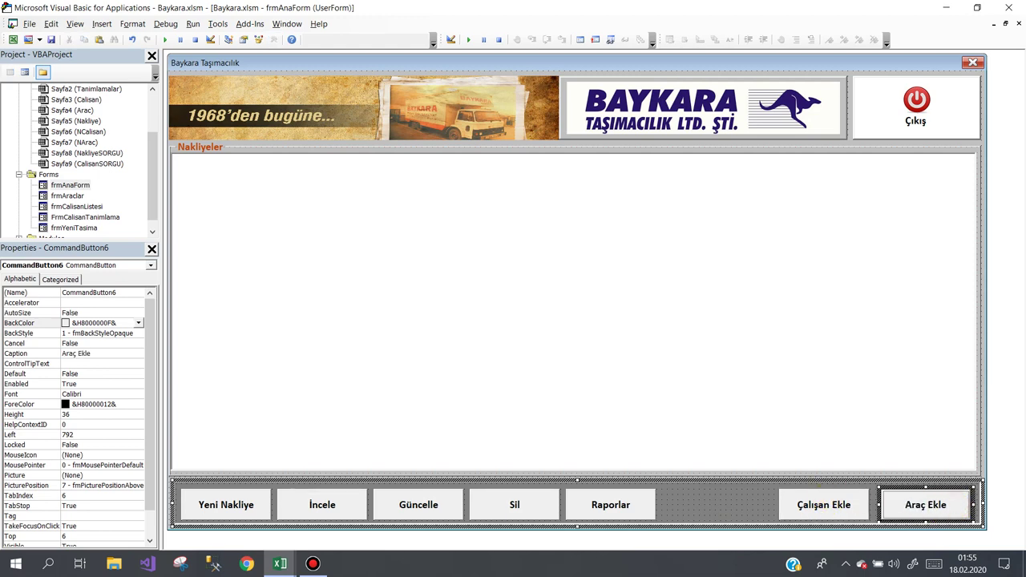
click(747, 507)
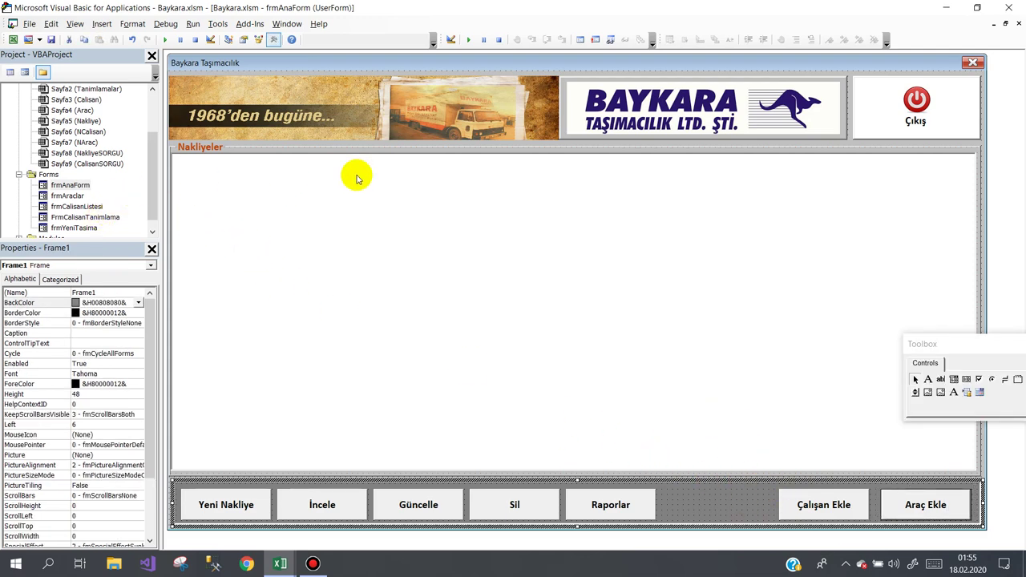
Run the main form and check the new transport form's employee and vehicle lists.
click(280, 563)
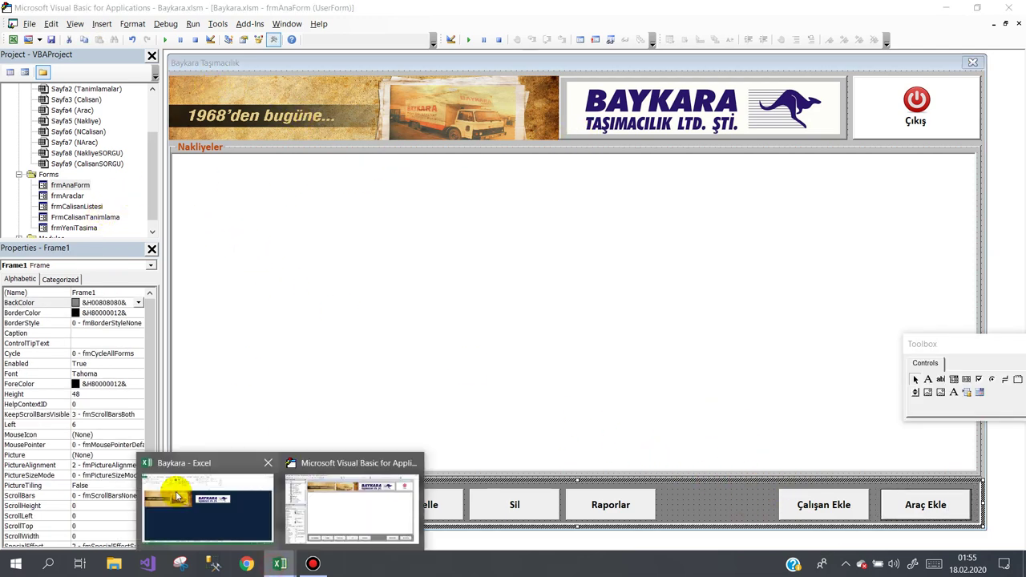
click(177, 496)
click(497, 210)
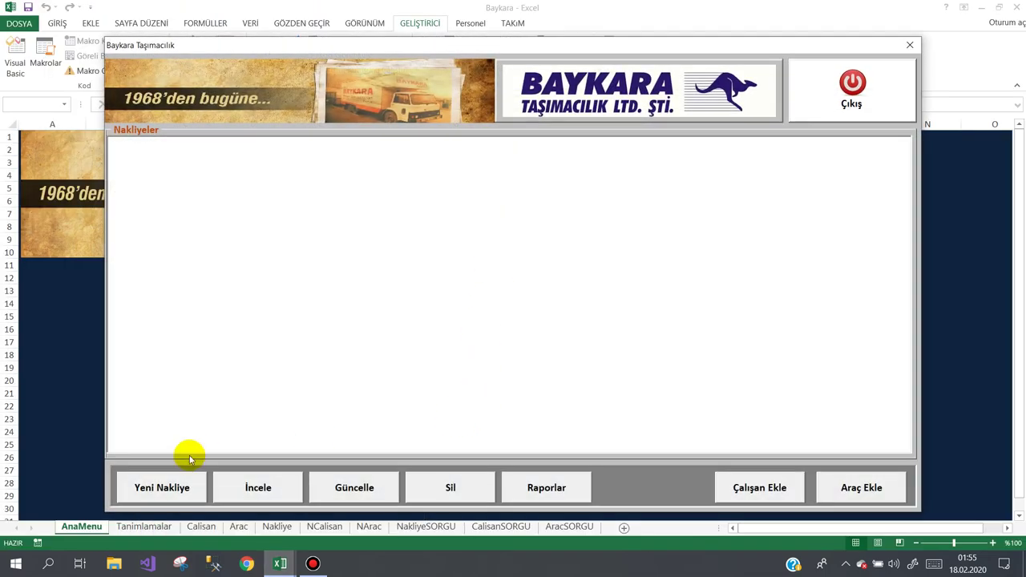
click(175, 485)
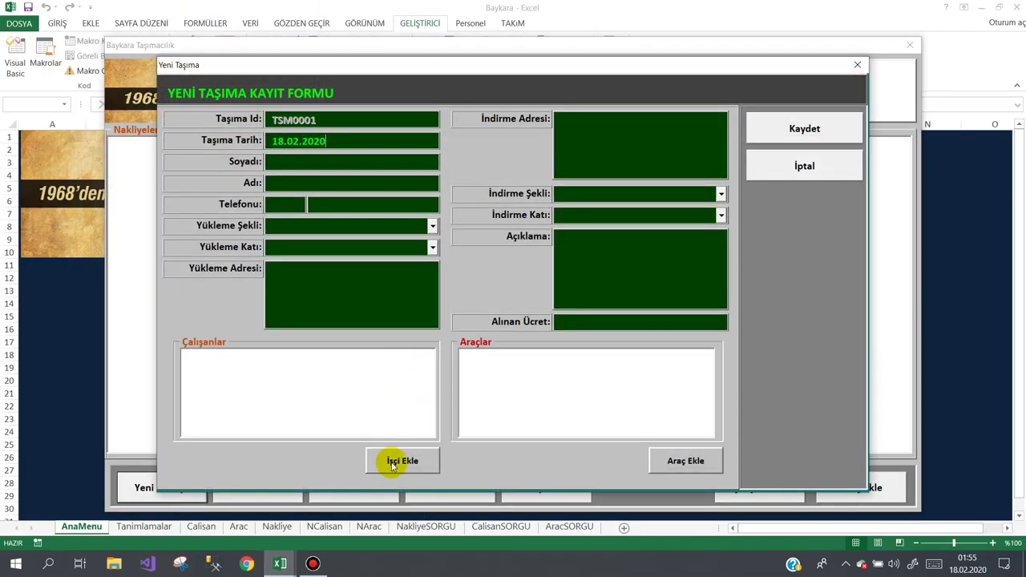
click(393, 463)
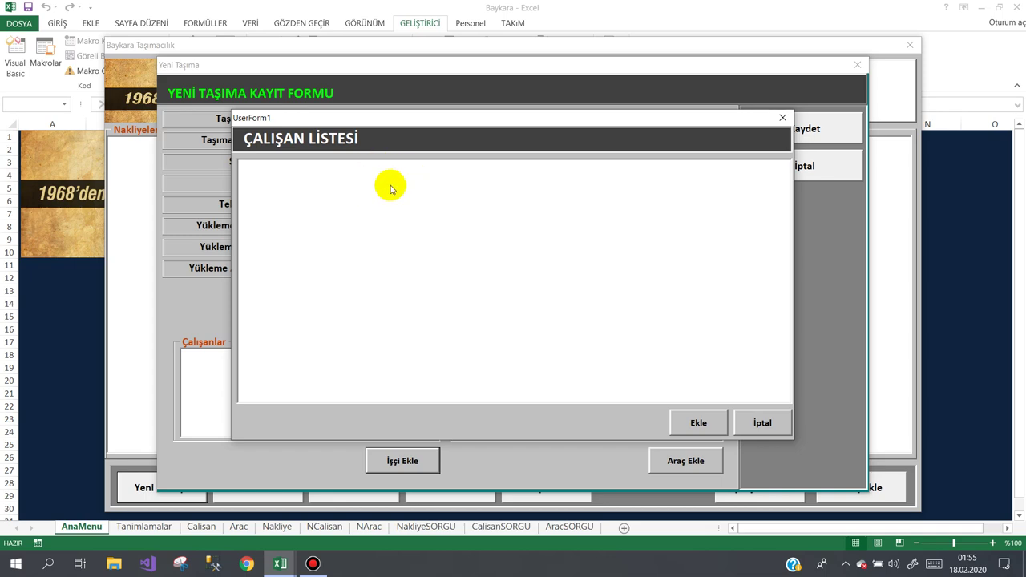
click(703, 426)
click(605, 351)
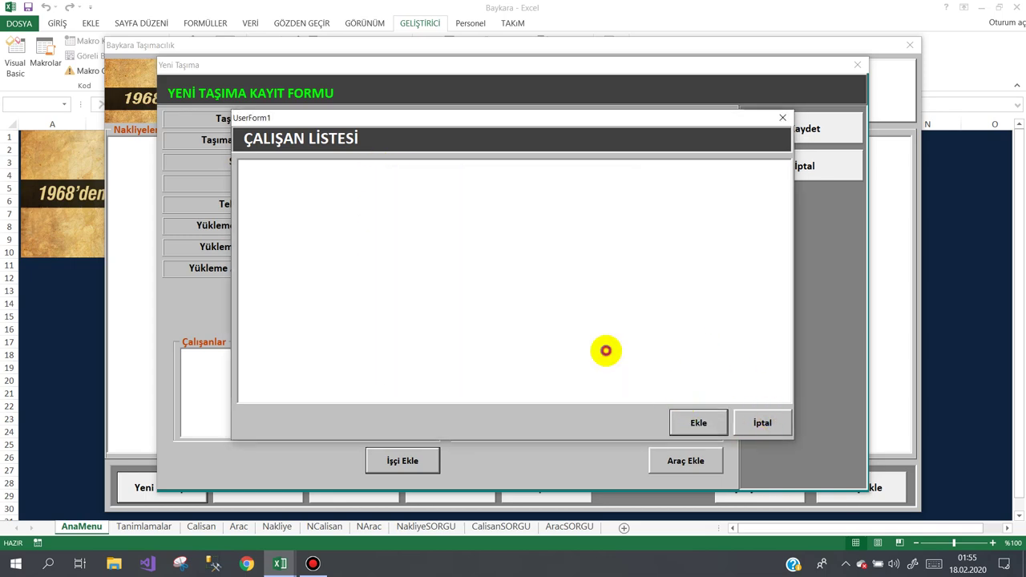
click(746, 421)
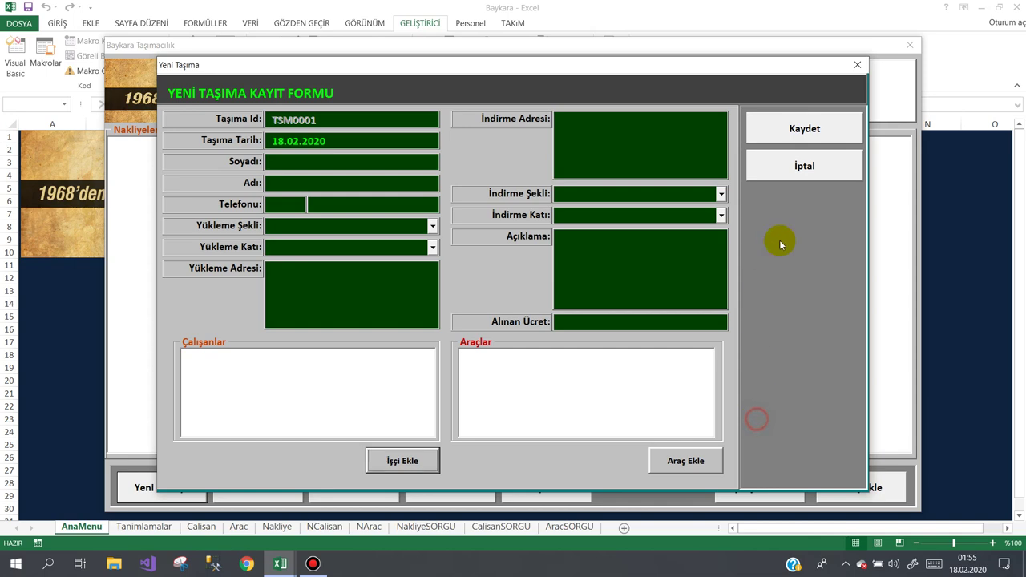
click(679, 463)
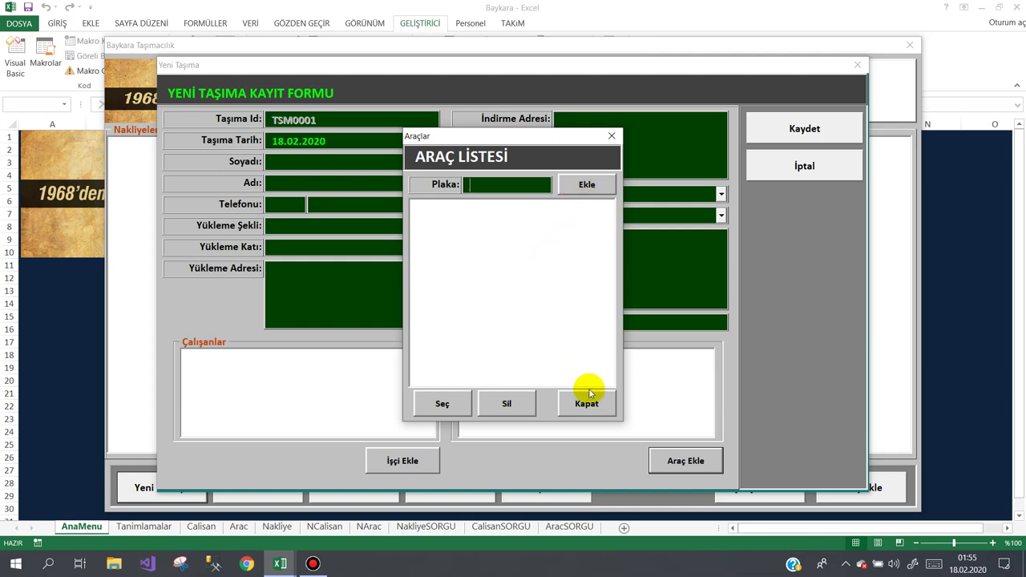
click(588, 403)
click(767, 169)
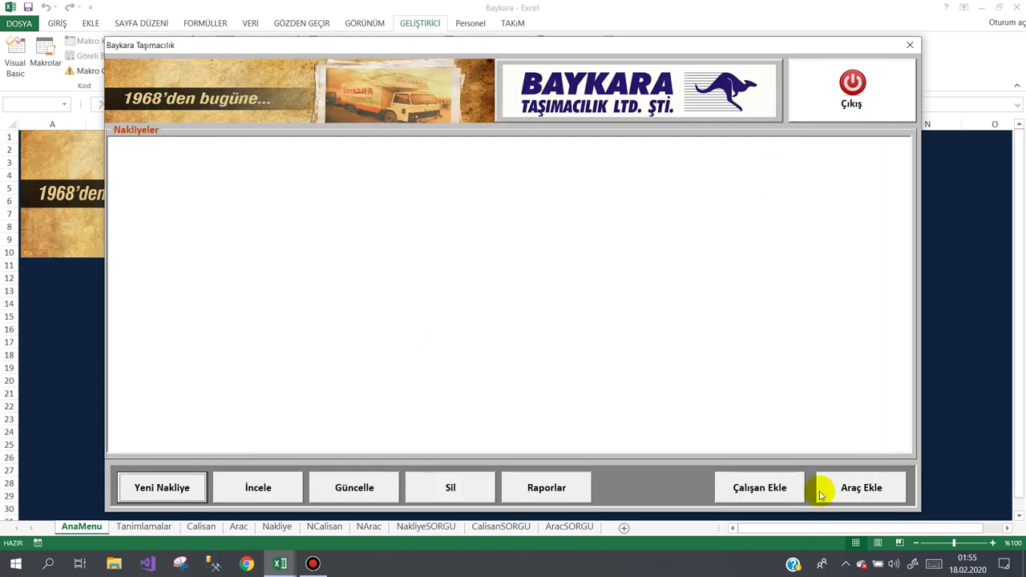
Try the new Çalışan Ekle and Araç Ekle buttons, then close all Baykara forms.
click(771, 486)
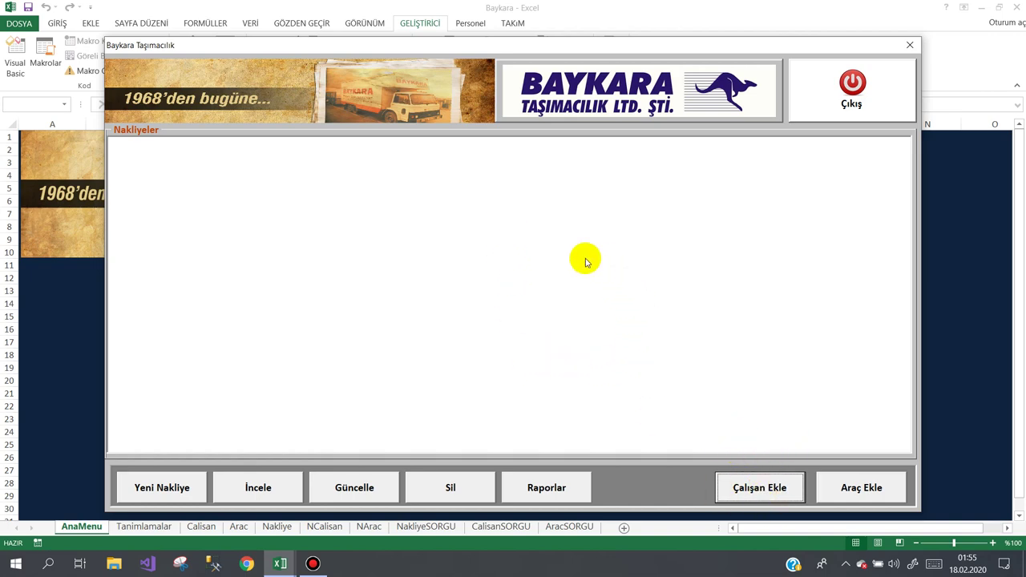
click(874, 487)
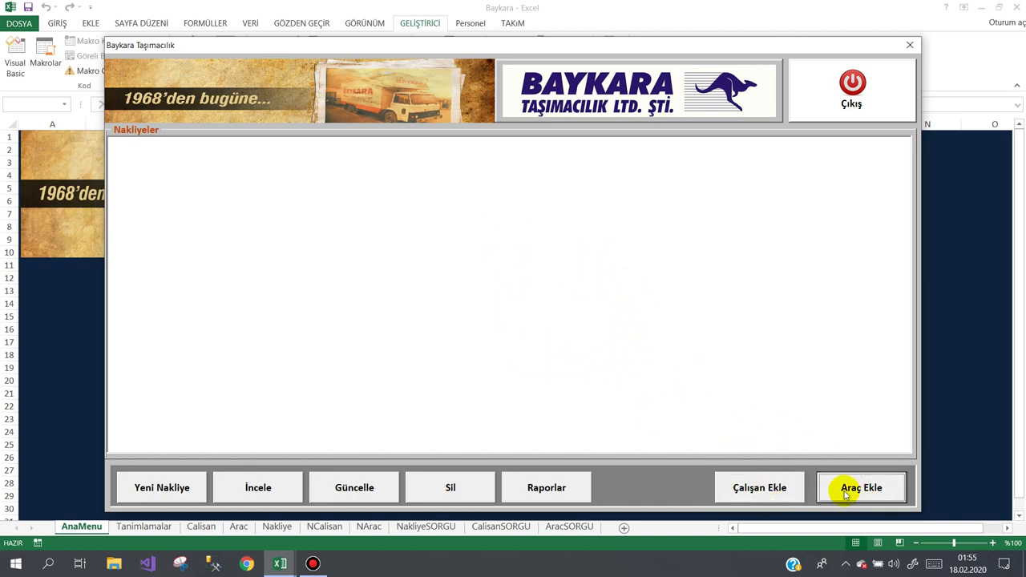
click(154, 490)
click(393, 463)
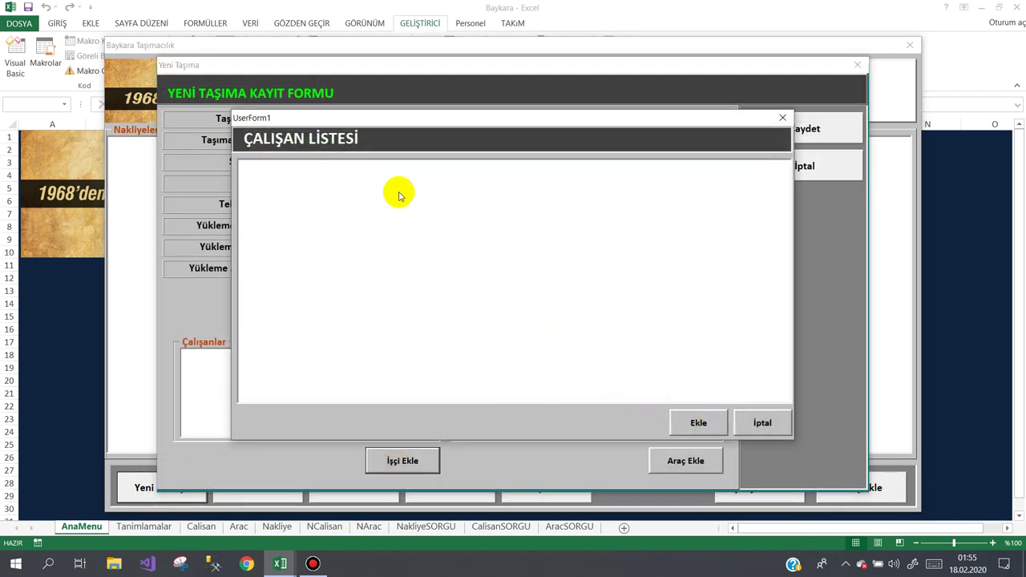
click(762, 422)
click(792, 165)
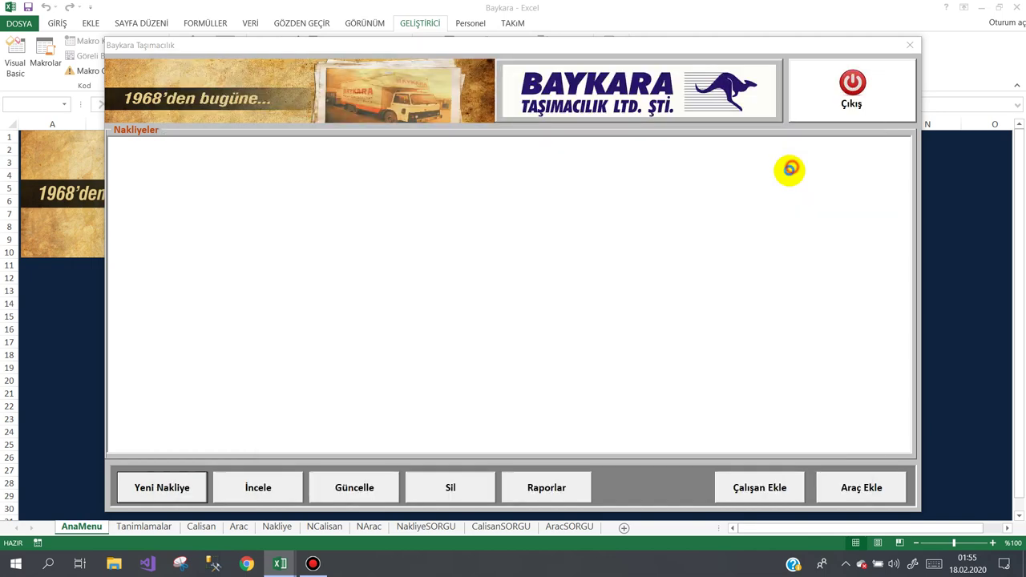
click(858, 70)
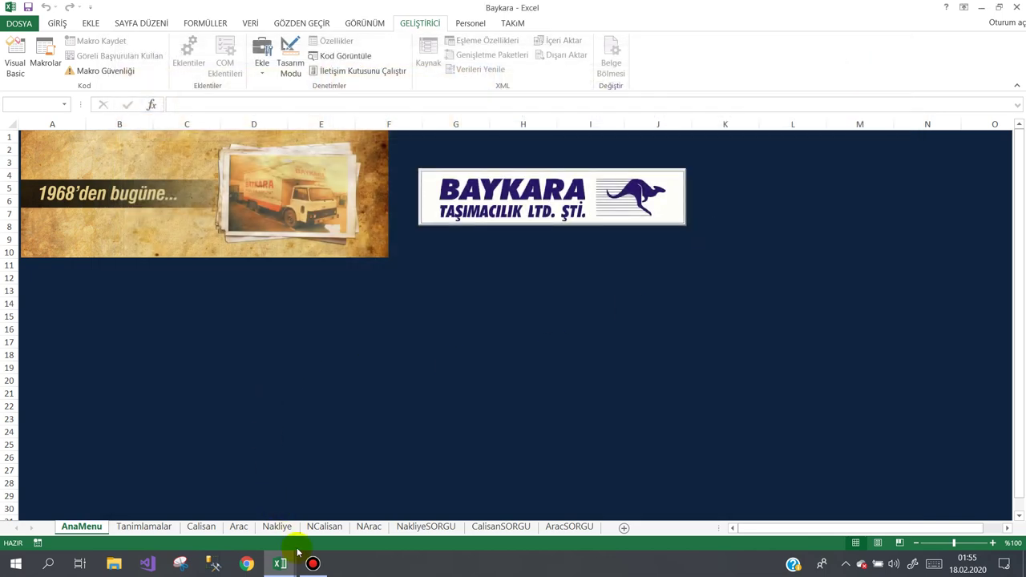
Set the Çalışan Ekle button's (Name) property to btnCalisan.
mouse_move(282, 561)
click(339, 492)
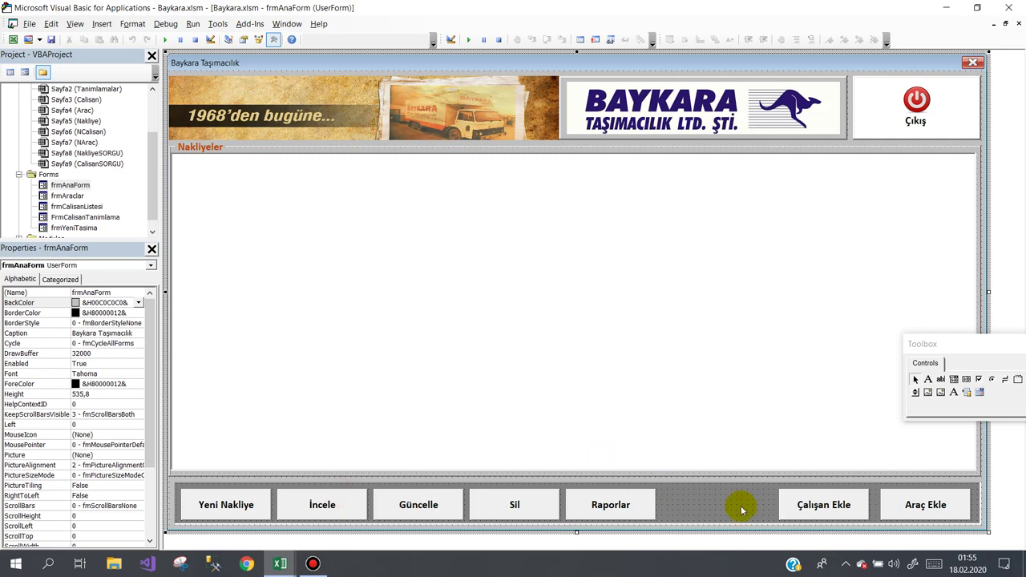
click(791, 504)
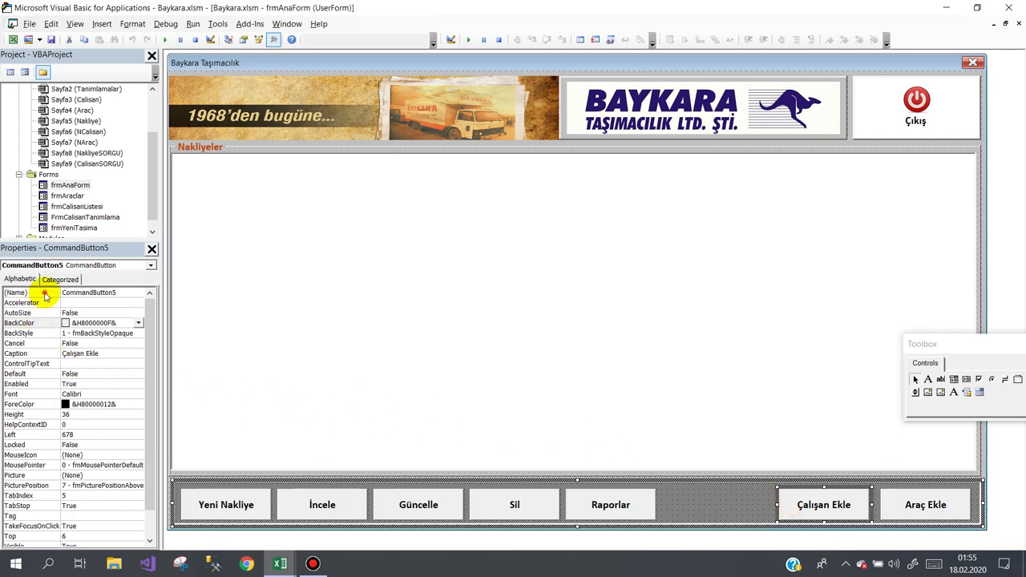
click(45, 294)
text(btnCalisan)
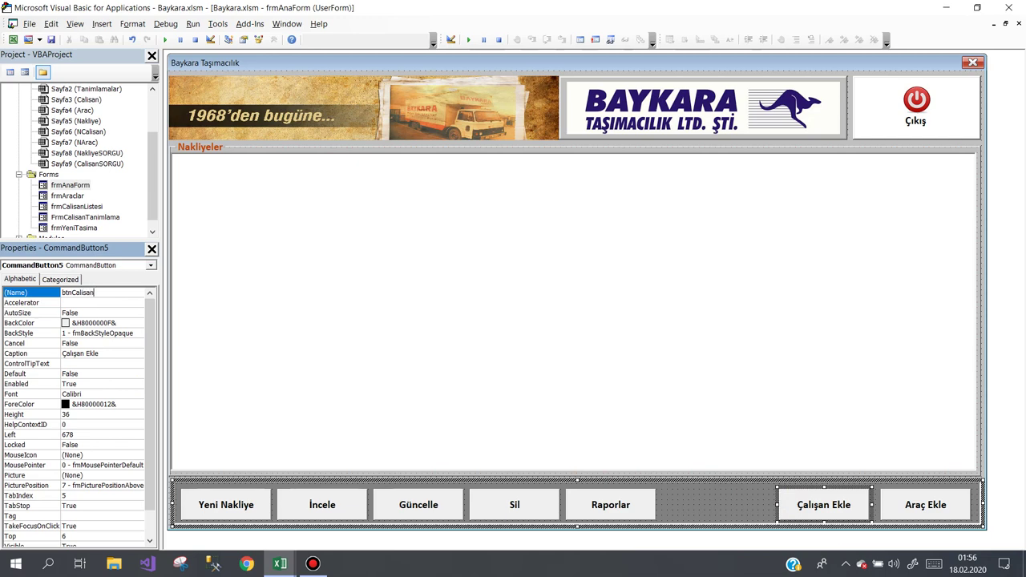
key(Return)
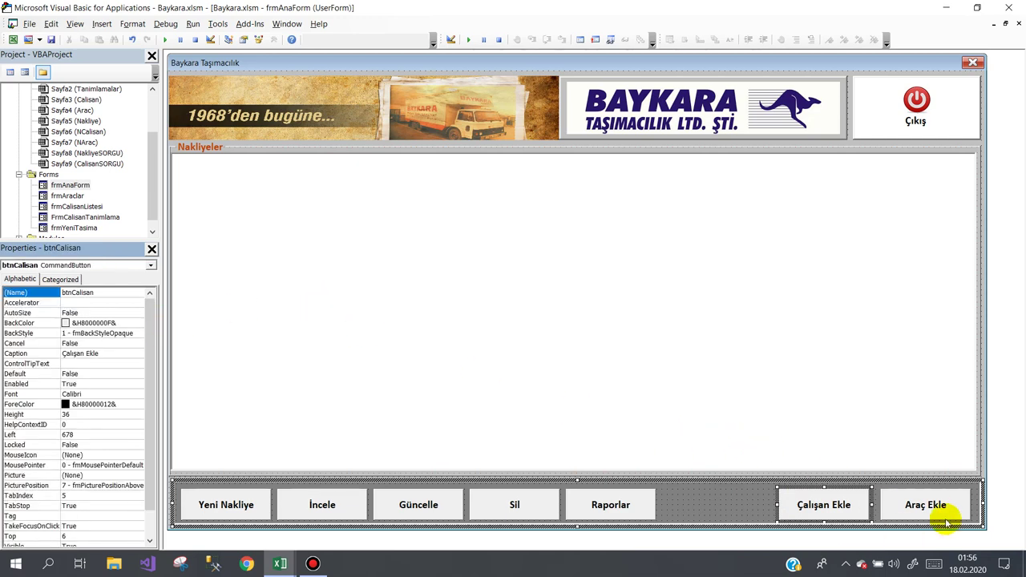
Set the Araç Ekle button's (Name) property to btnArac.
click(946, 521)
click(46, 292)
text(b)
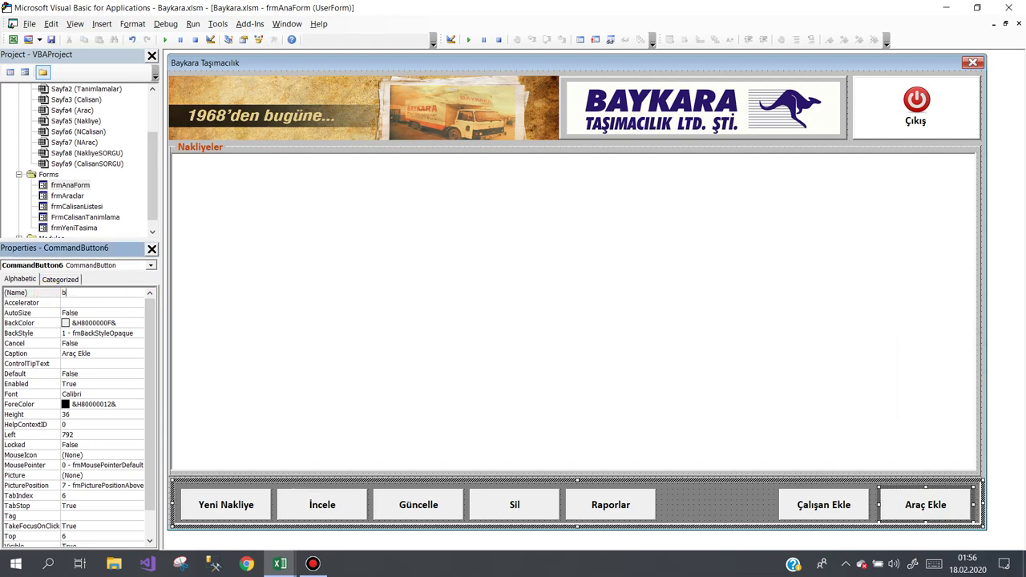
text(c)
key(Return)
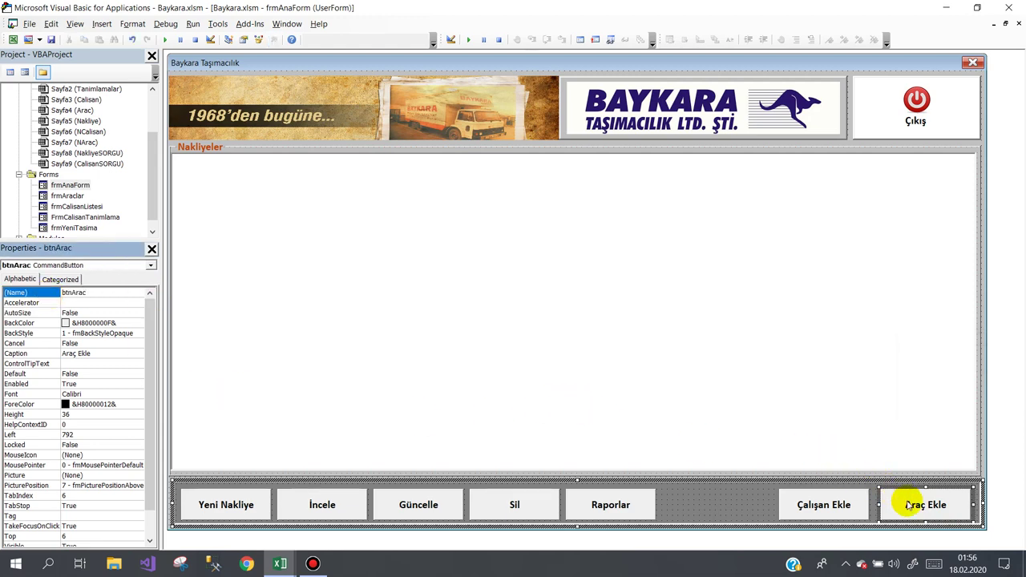
click(742, 497)
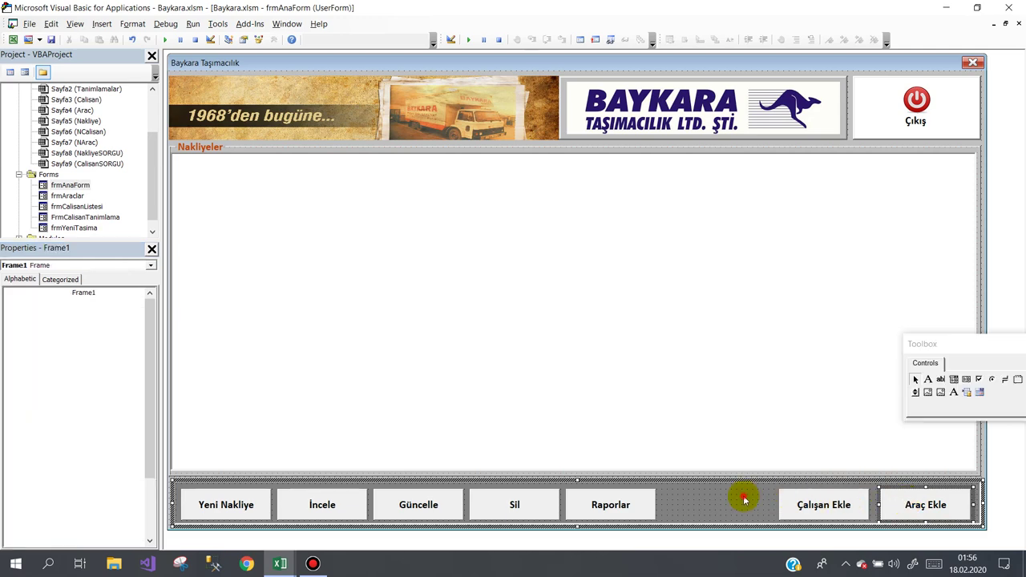
Open frmAraclar's code and start a capitalised Public declaration under Option Explicit.
double_click(78, 197)
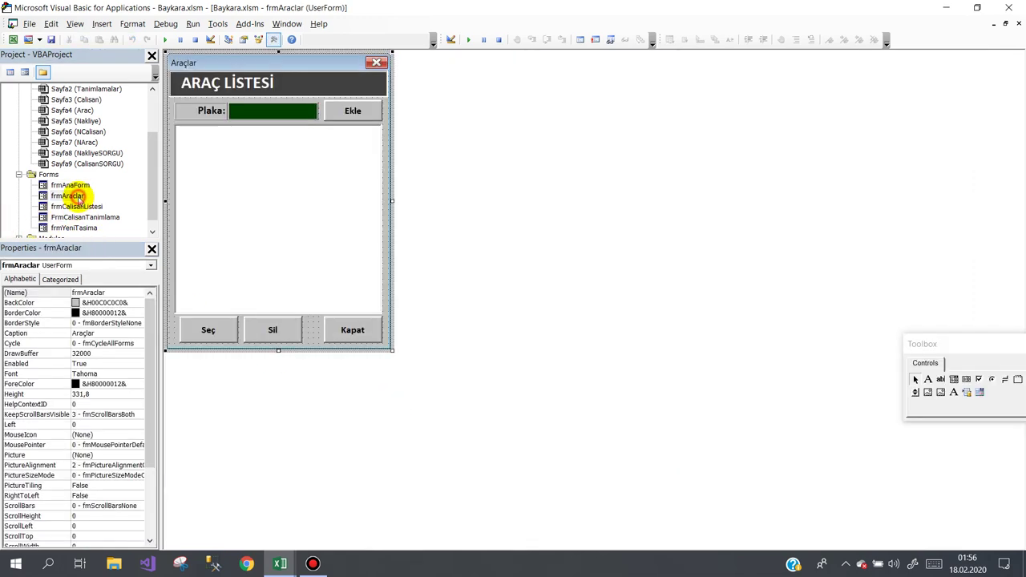
double_click(315, 337)
click(219, 93)
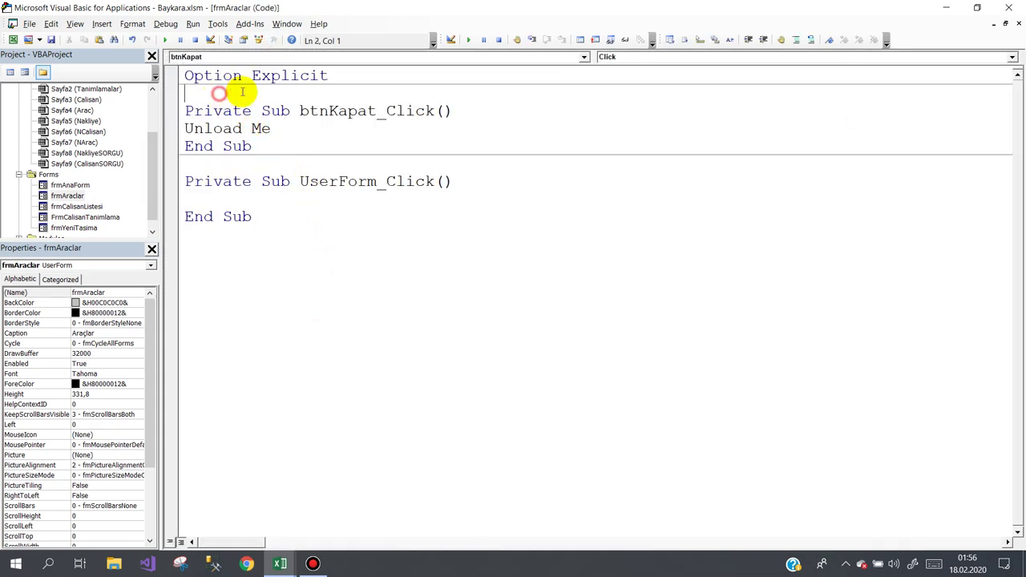
text(public)
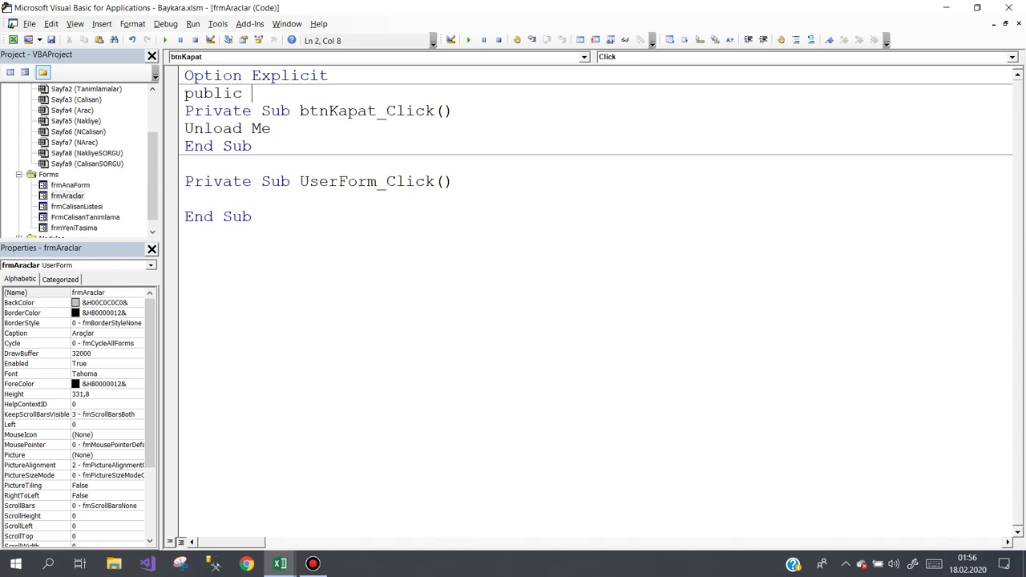
key(Return)
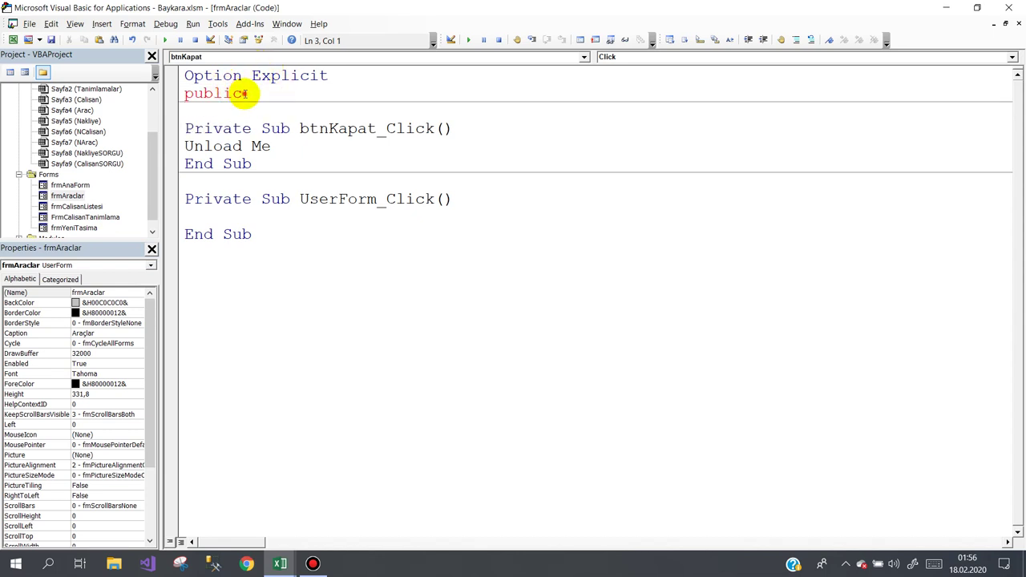
click(242, 93)
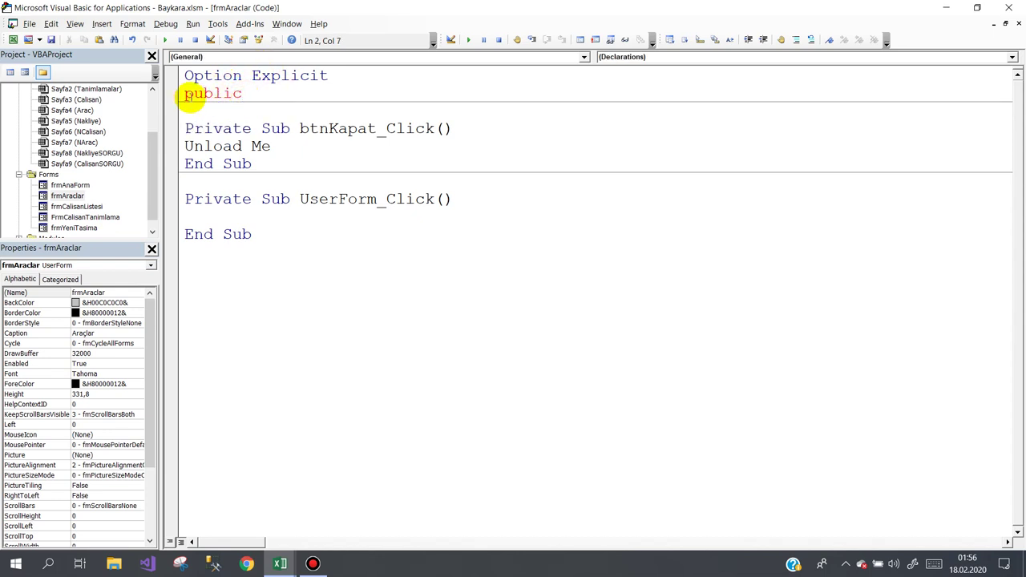
drag(190, 96, 181, 98)
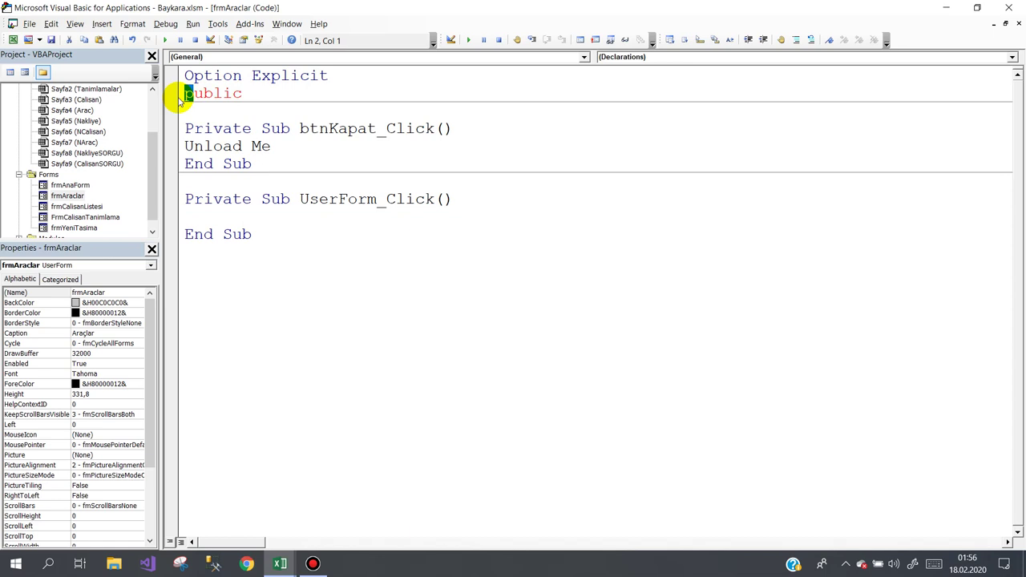
text(P)
Complete the line 'Public islem As String', then open the frmYeniTasima design.
click(241, 93)
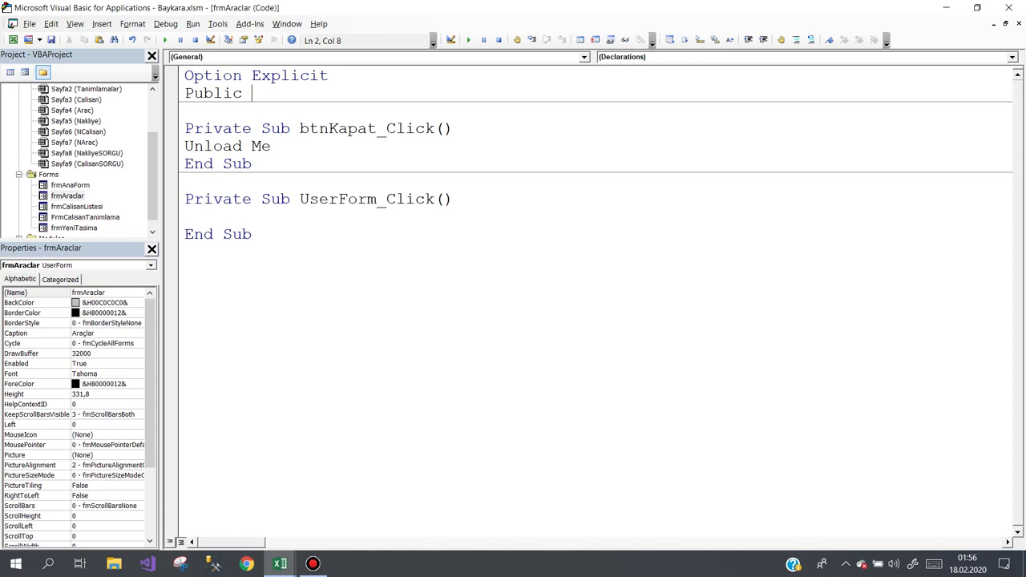
text(s)
key(BackSpace)
key(BackSpace)
key(BackSpace)
text(em as st)
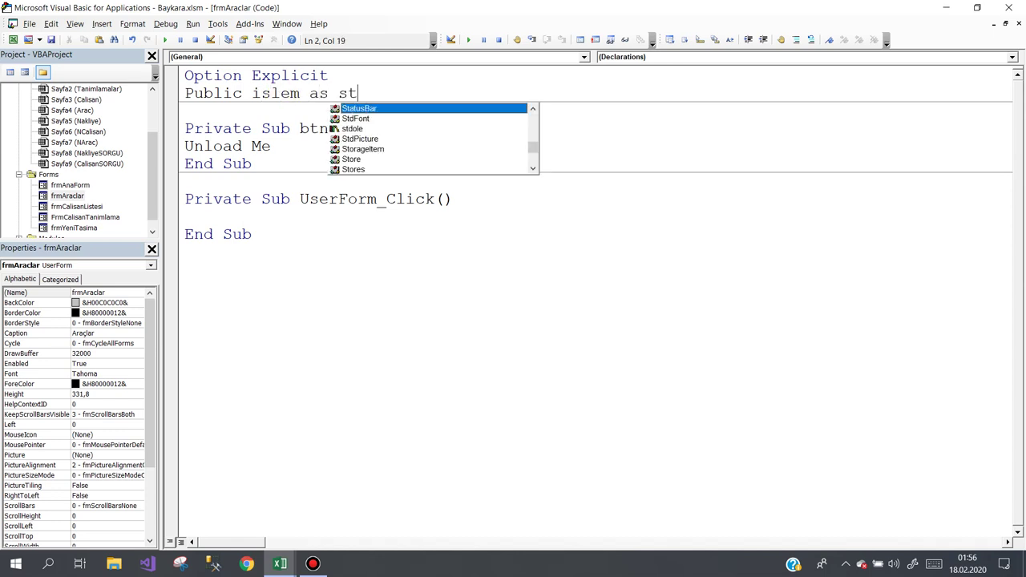
key(Tab)
key(Return)
click(321, 130)
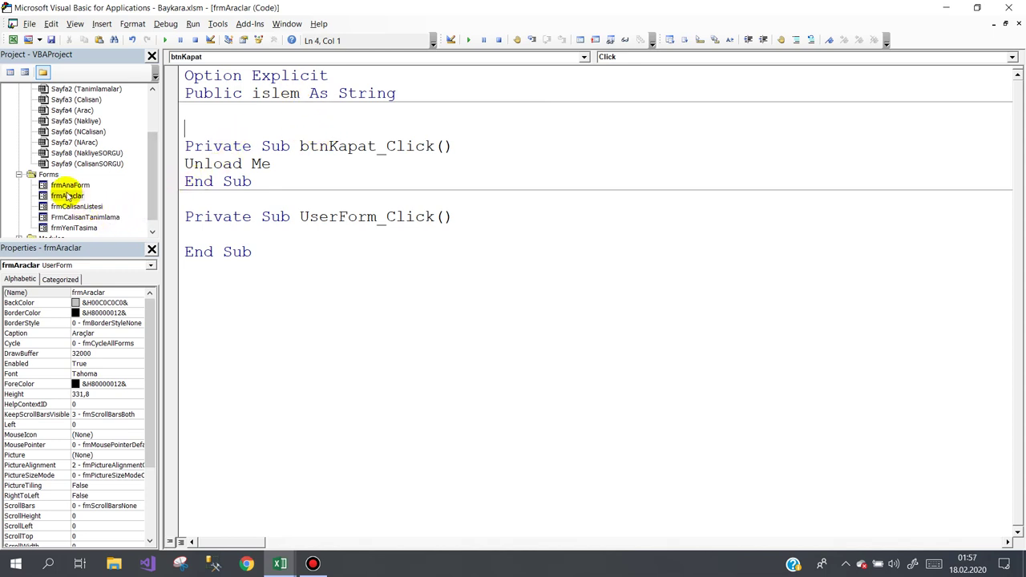
double_click(74, 227)
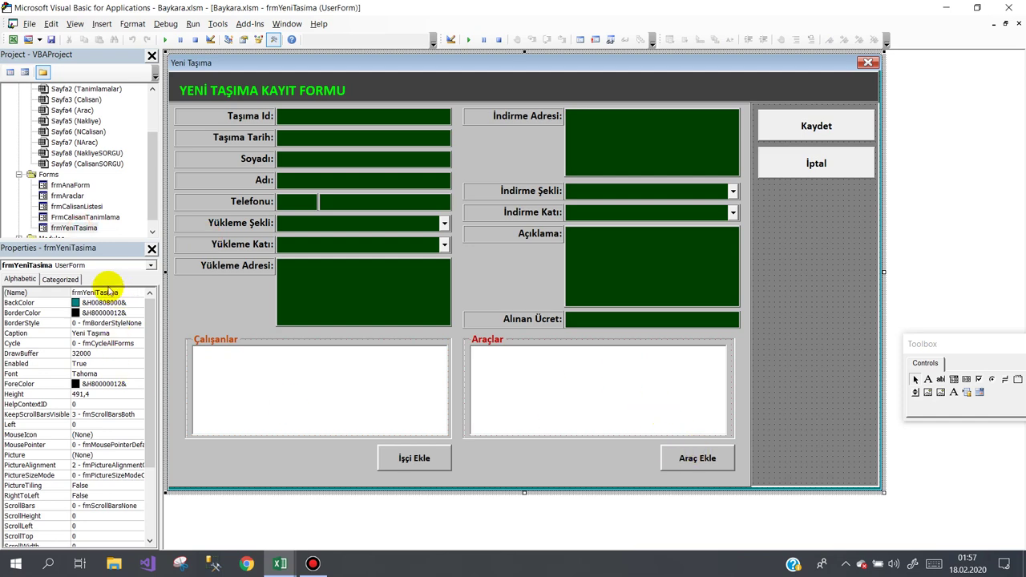
Write frmAraclar.islem = "Ekle" in frmAnaForm's btnArac_Click procedure.
double_click(70, 184)
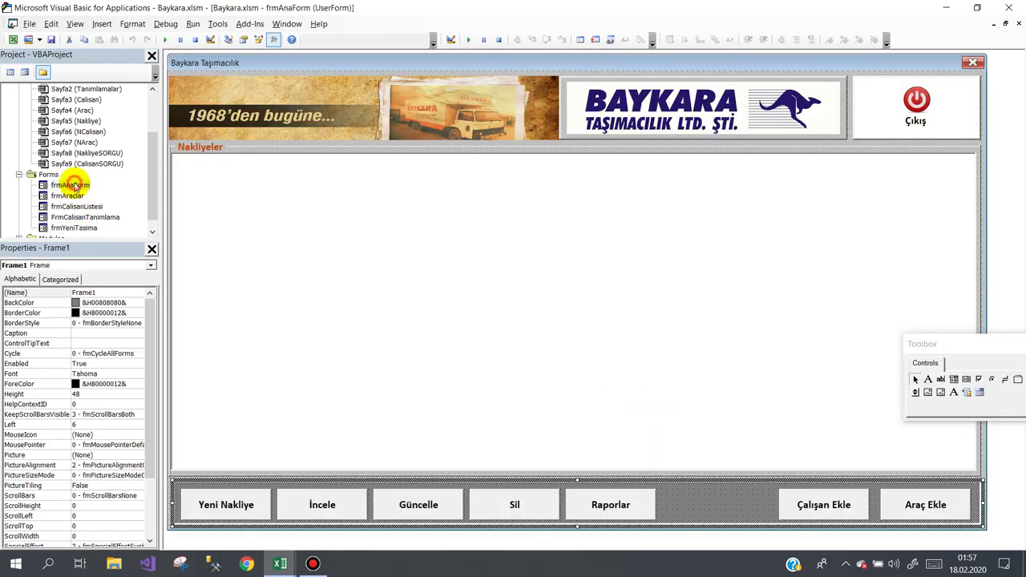
double_click(912, 505)
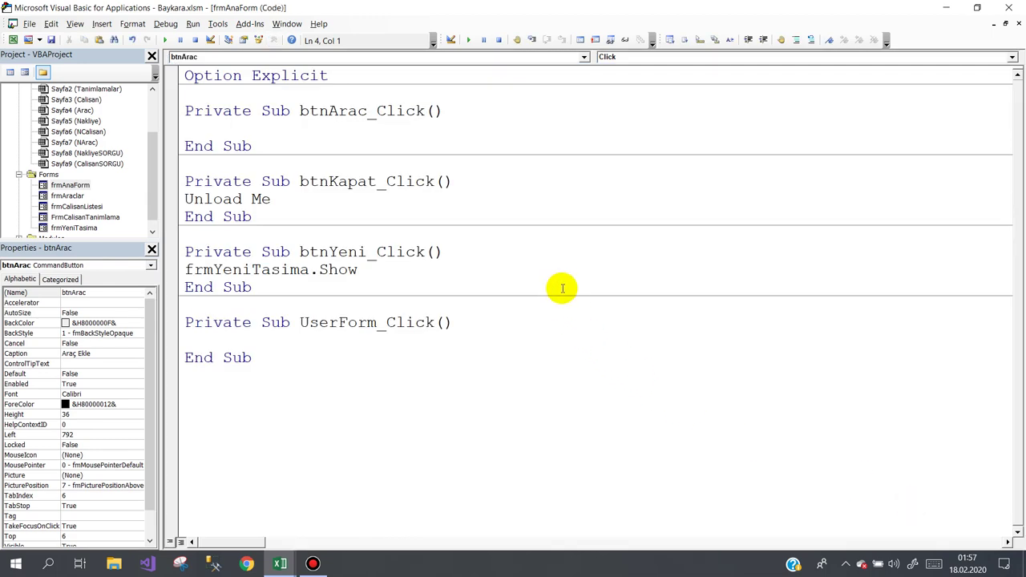
text(frmAr)
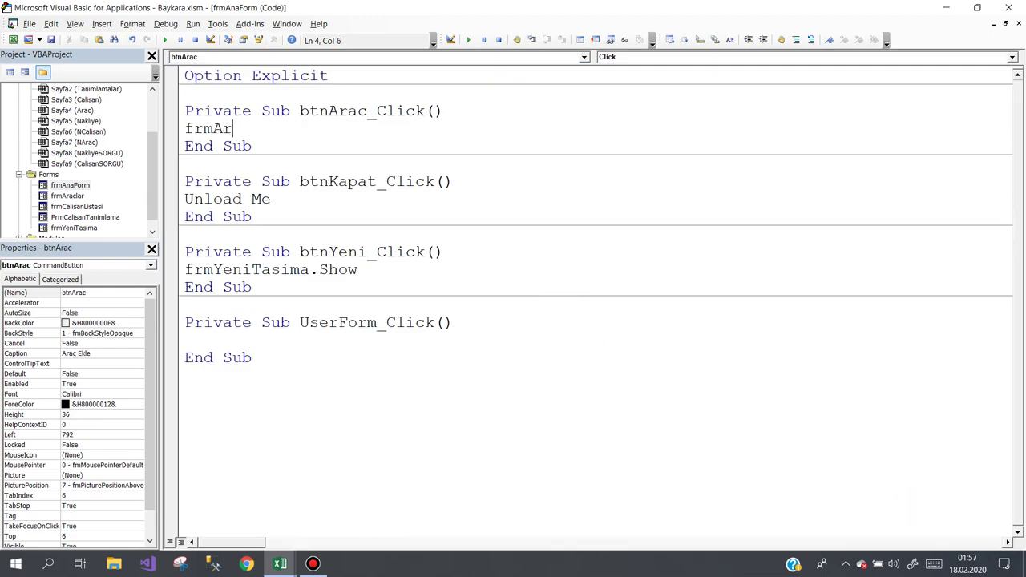
text(aclar.)
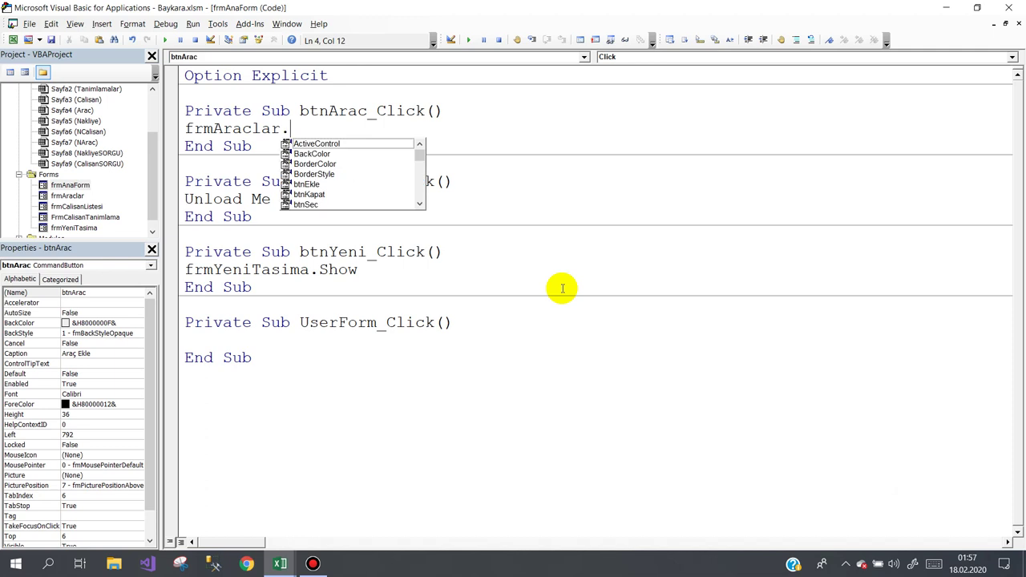
text(s)
key(BackSpace)
text(i)
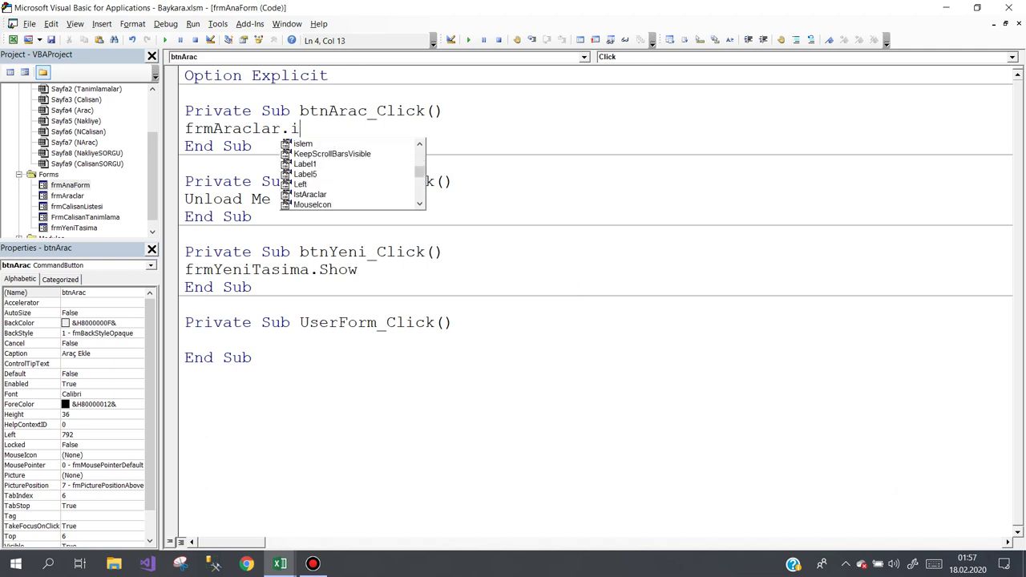
text(slem)
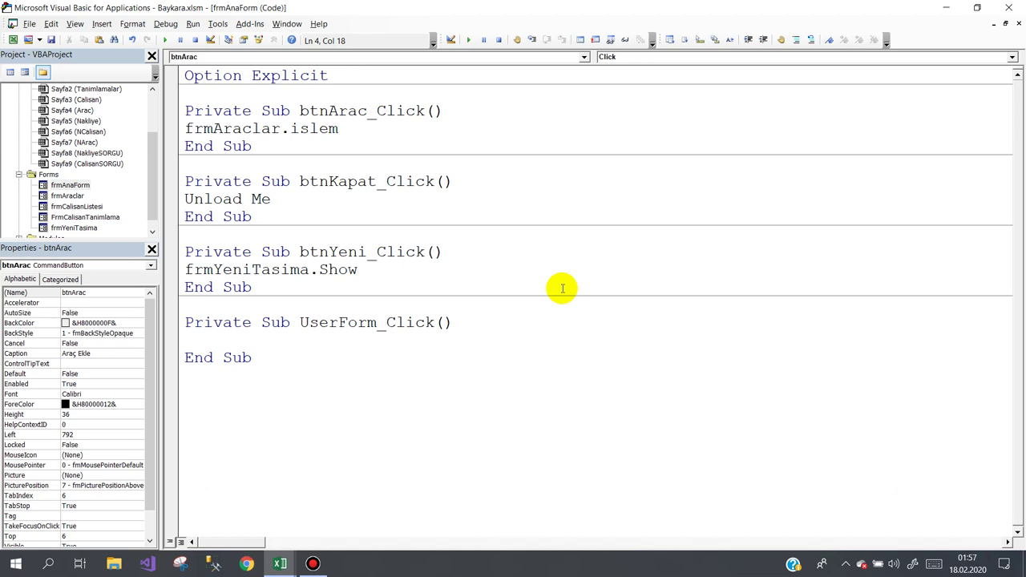
text( ="Yeni)
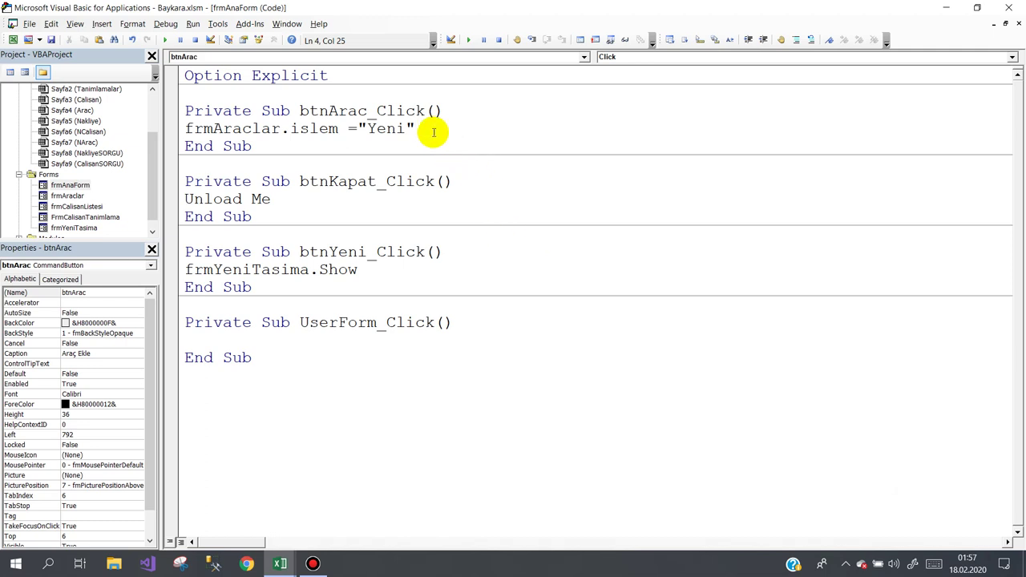
click(406, 129)
drag(405, 129, 367, 130)
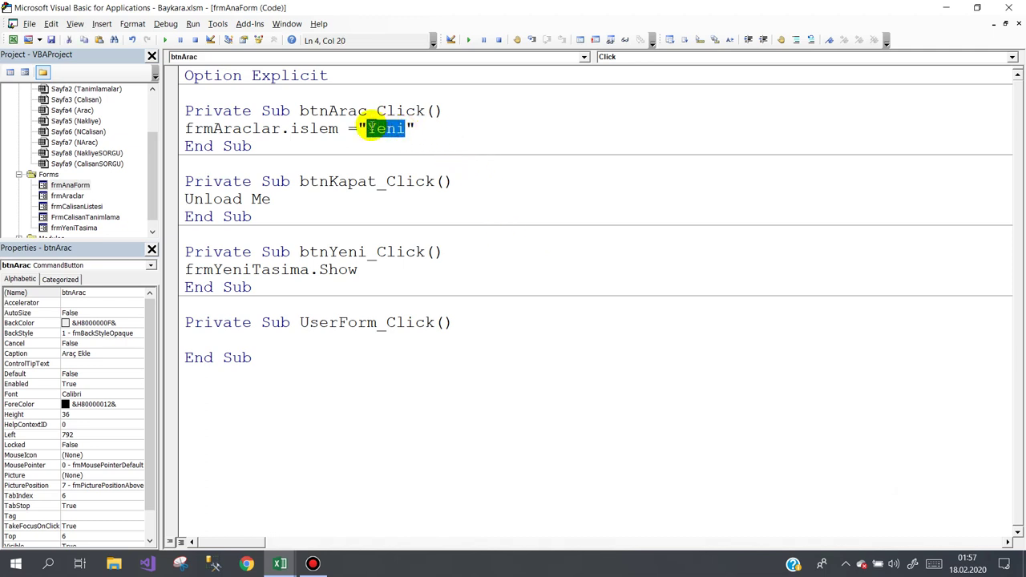
text(Ek)
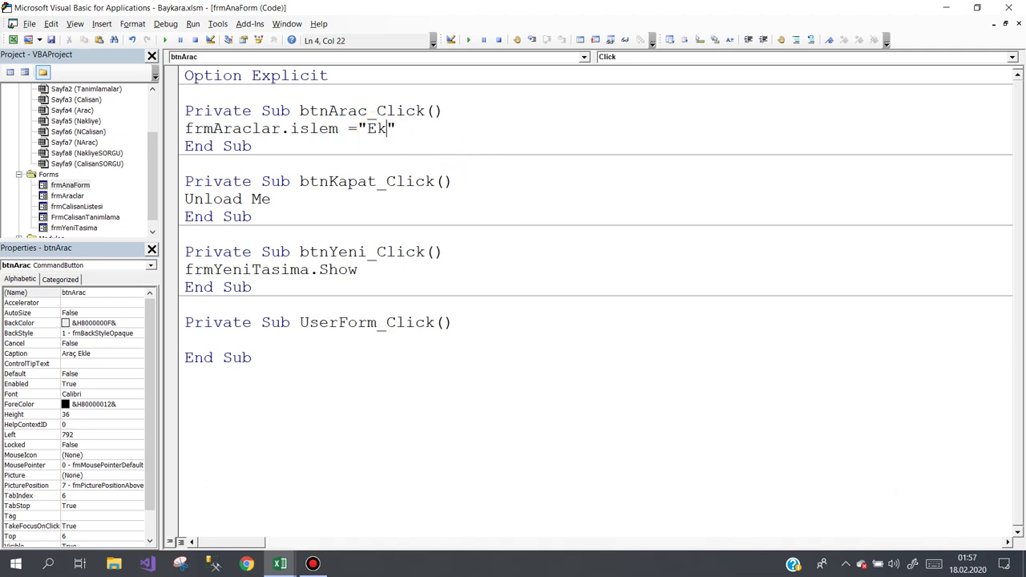
text(le)
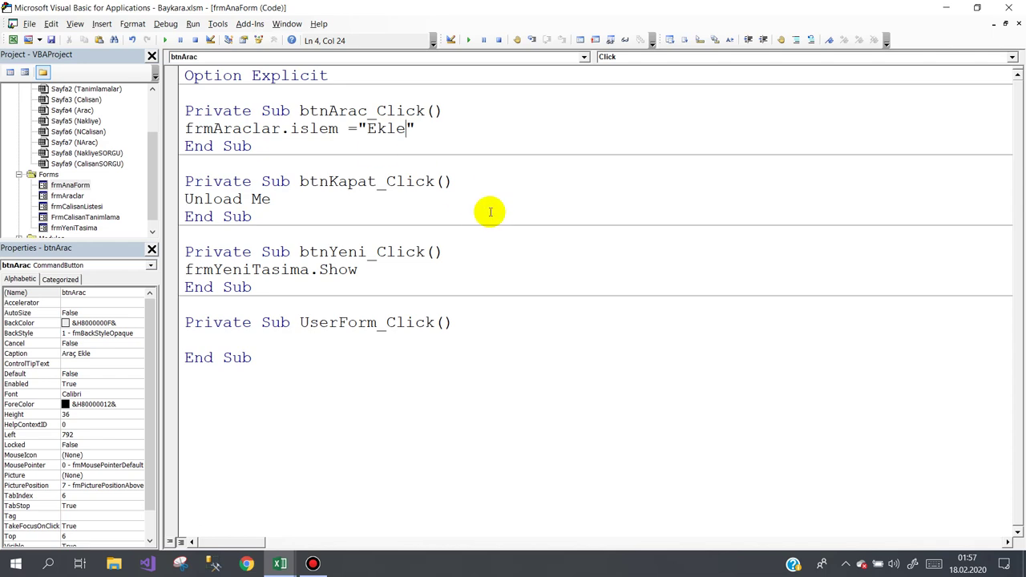
click(499, 184)
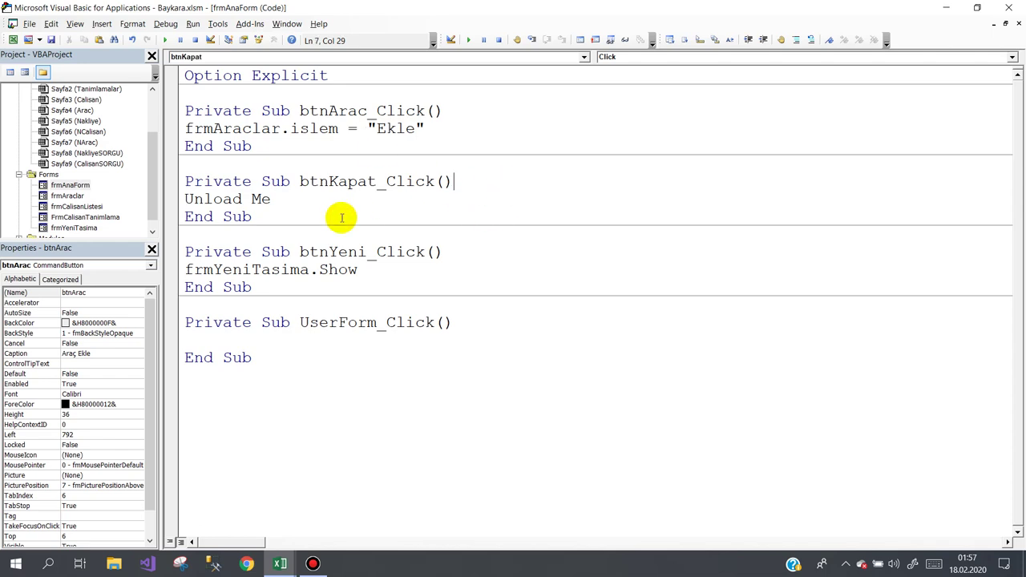
Test-run the vehicle list from Yeni Nakliye, close all forms, and reselect frmAnaForm.
click(165, 39)
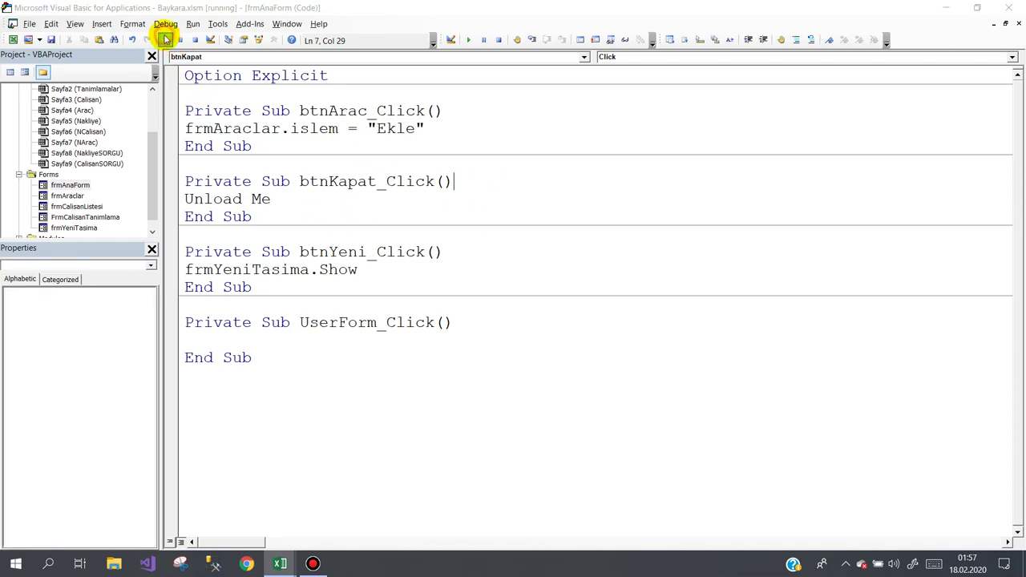
click(193, 484)
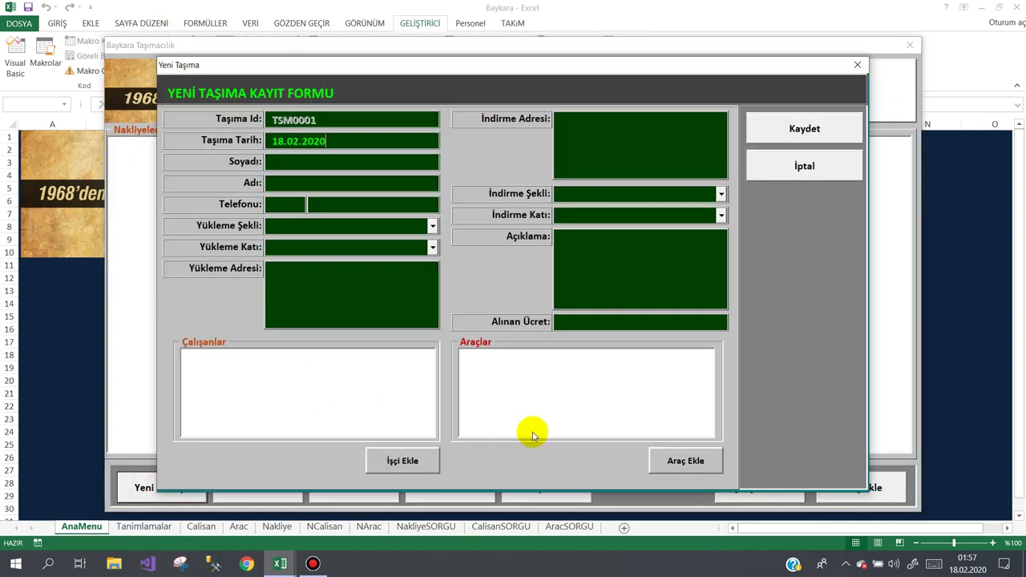
click(685, 463)
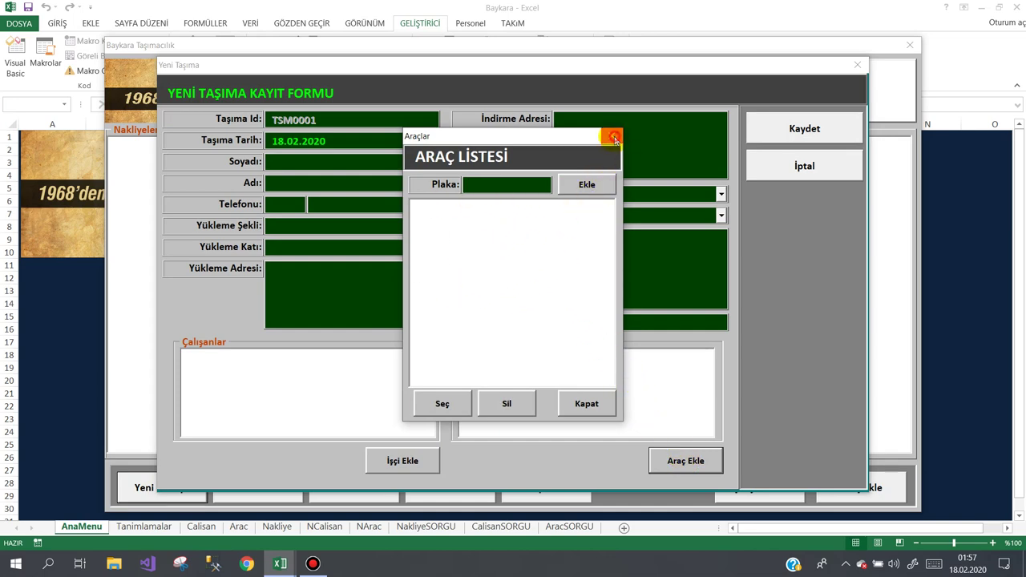
click(612, 138)
click(785, 166)
click(841, 117)
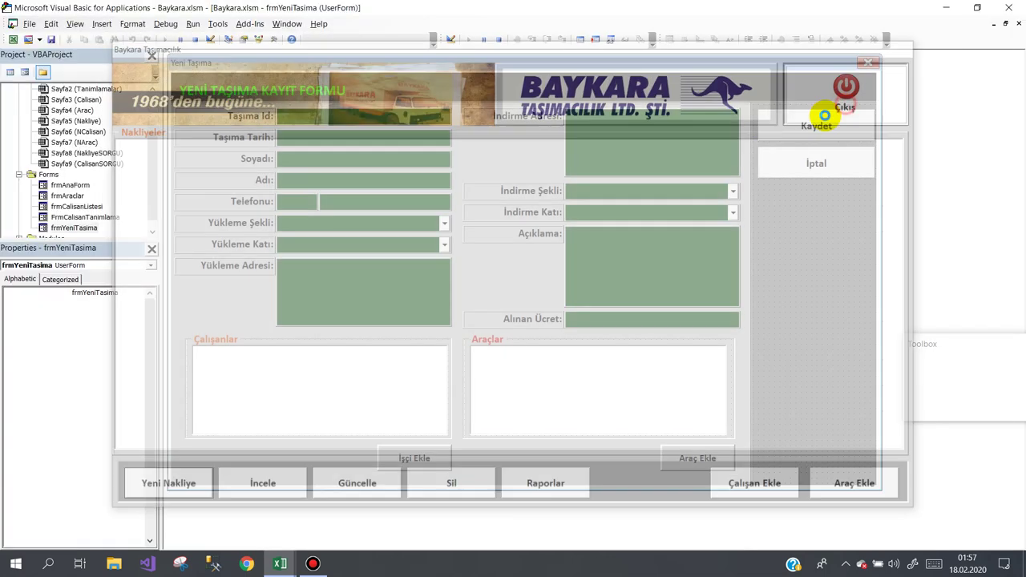
double_click(68, 197)
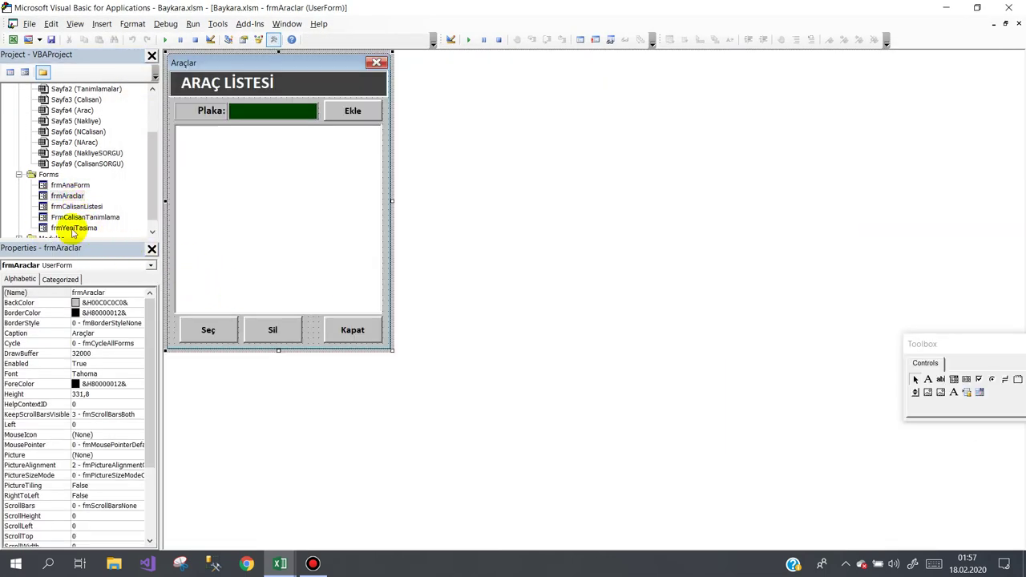
click(64, 186)
Add a frmAraclar.Show line below the islem assignment in btnArac_Click.
double_click(64, 187)
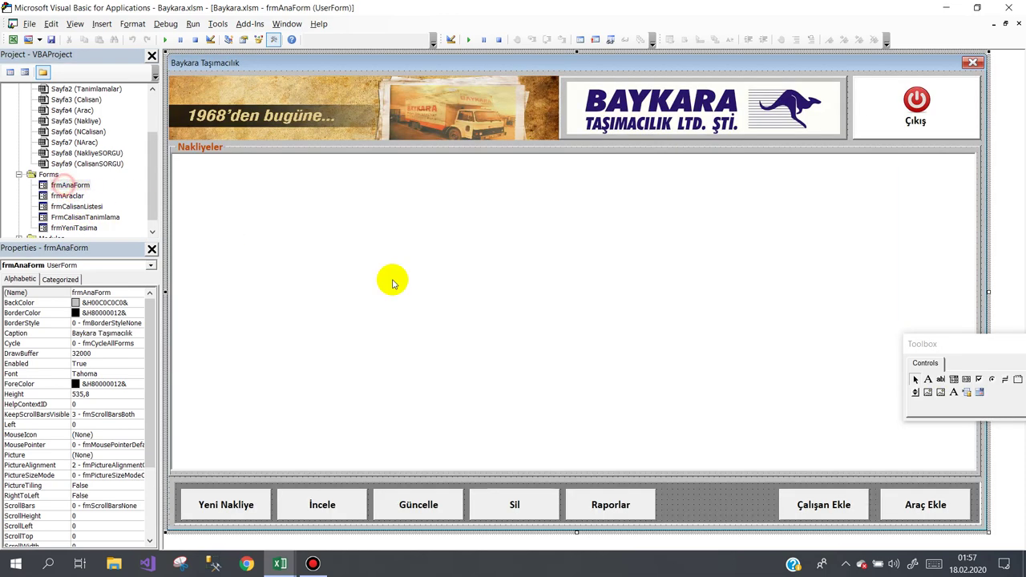
double_click(916, 506)
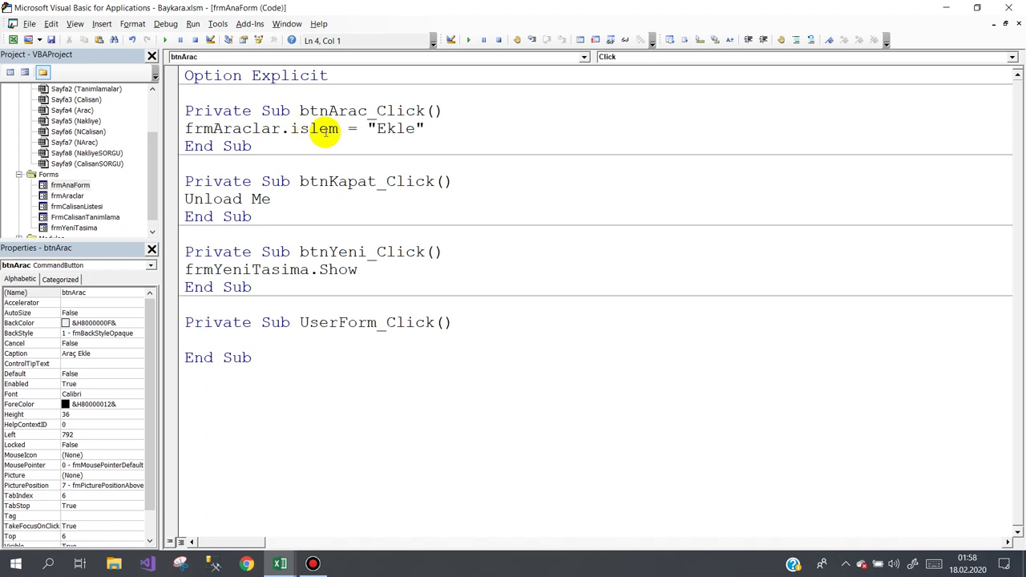
click(431, 130)
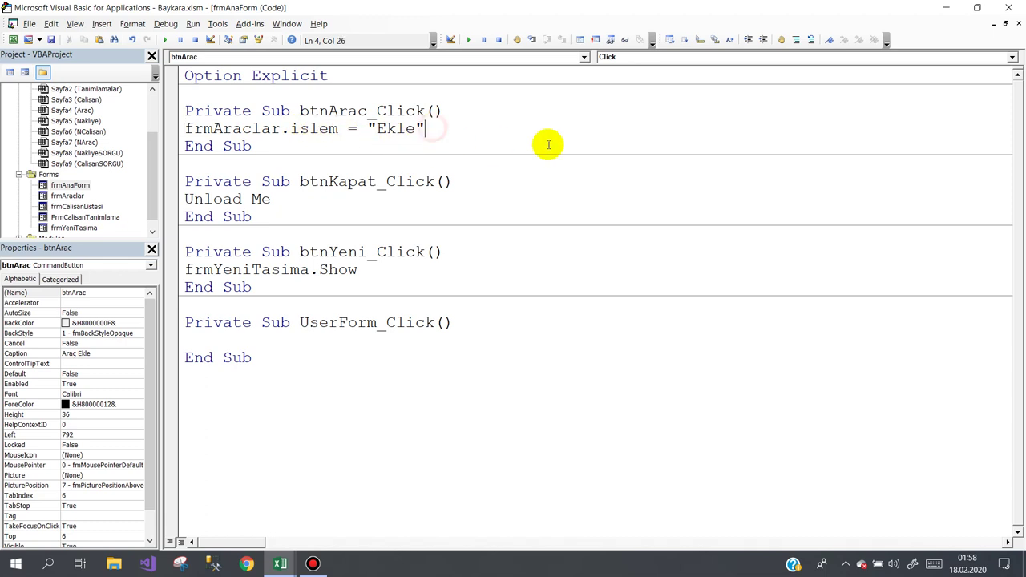
key(Return)
text(frmar)
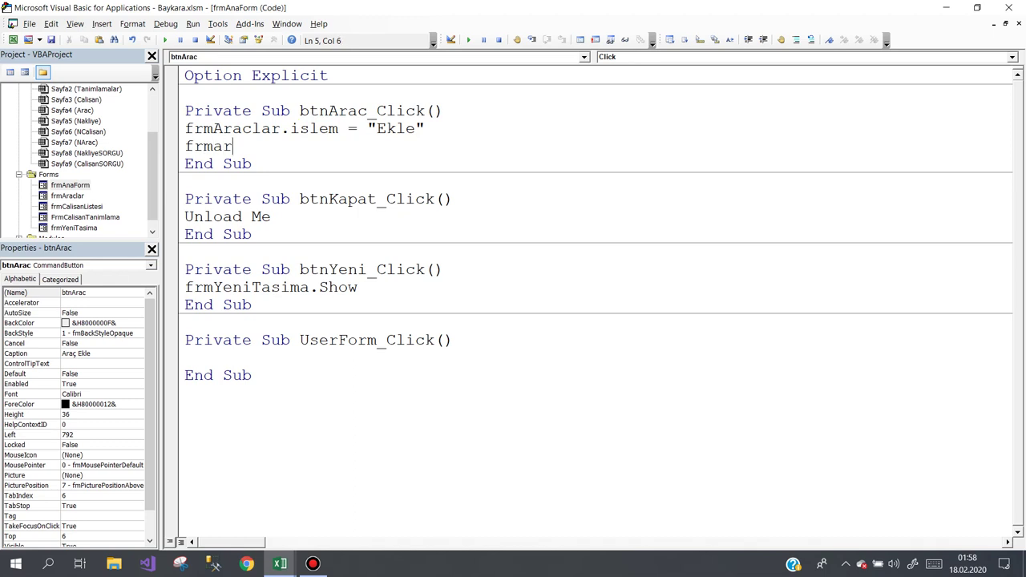
key(ctrl+space)
text(.sh)
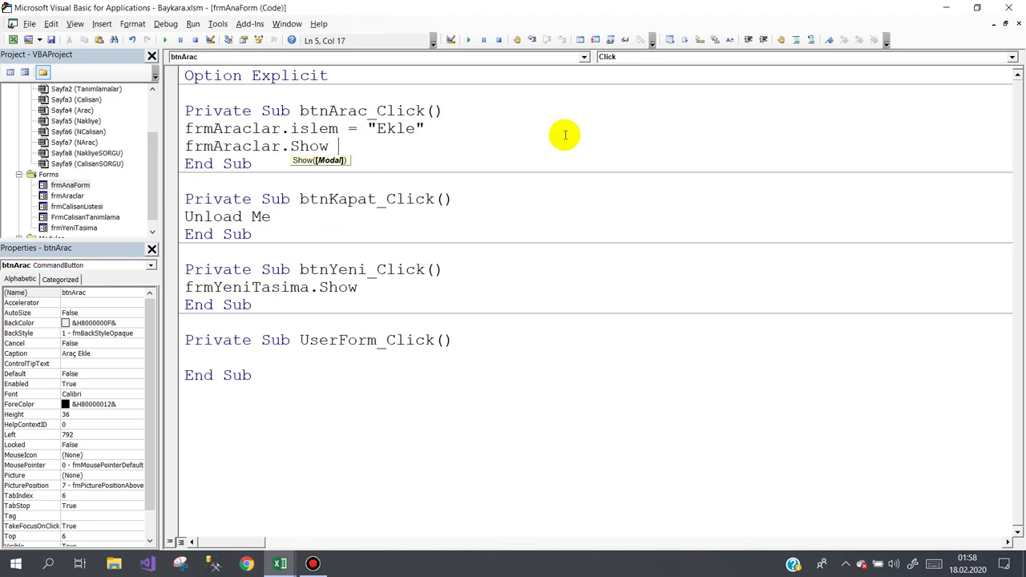
click(446, 180)
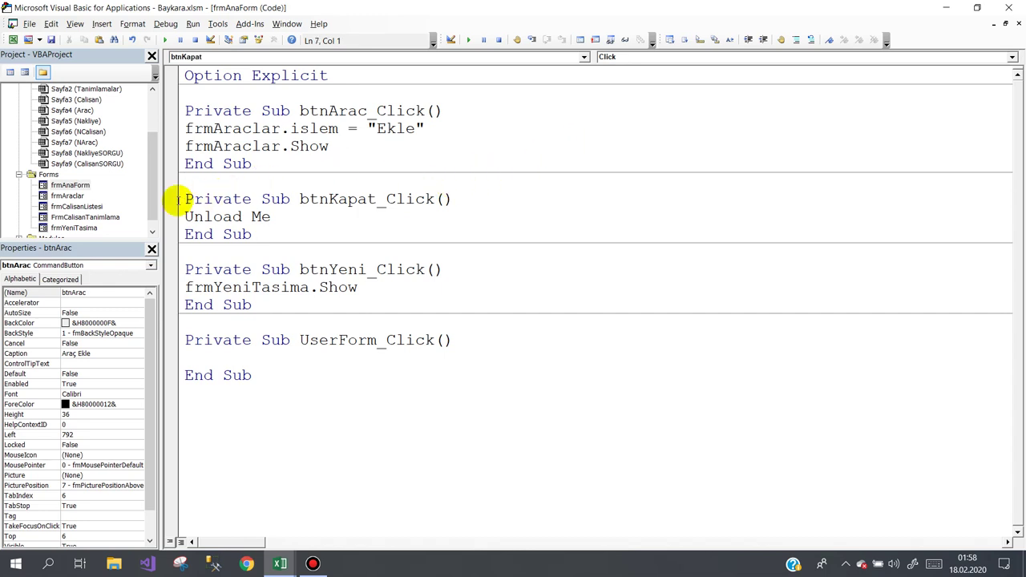
double_click(64, 198)
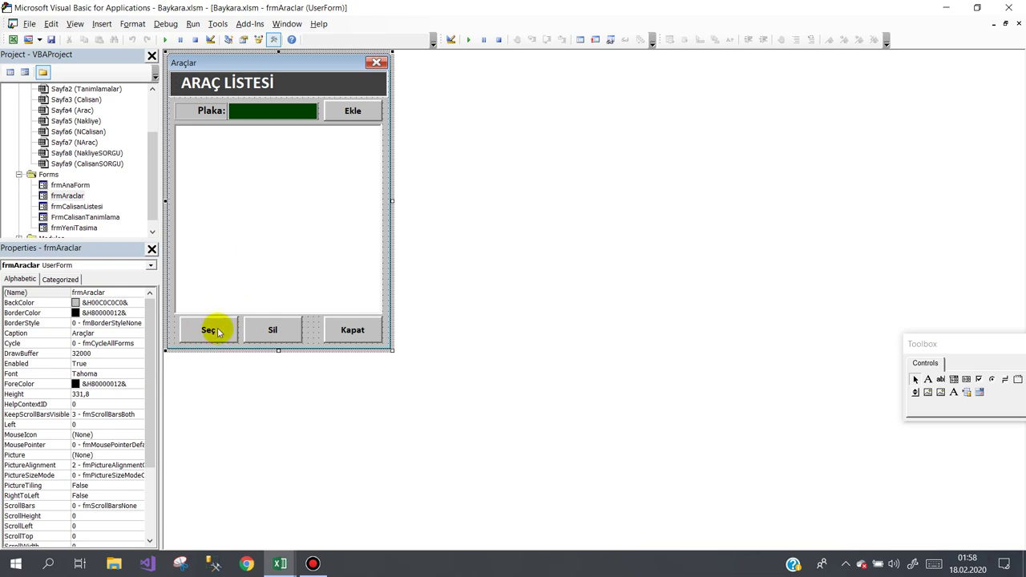
Create a UserForm_Initialize routine in frmAraclar's code.
double_click(176, 340)
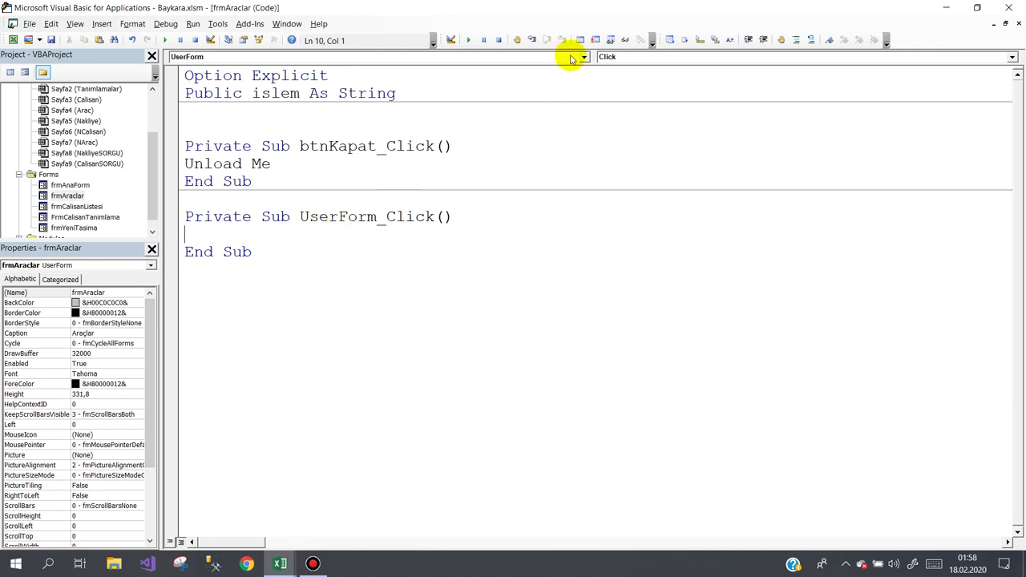
click(623, 56)
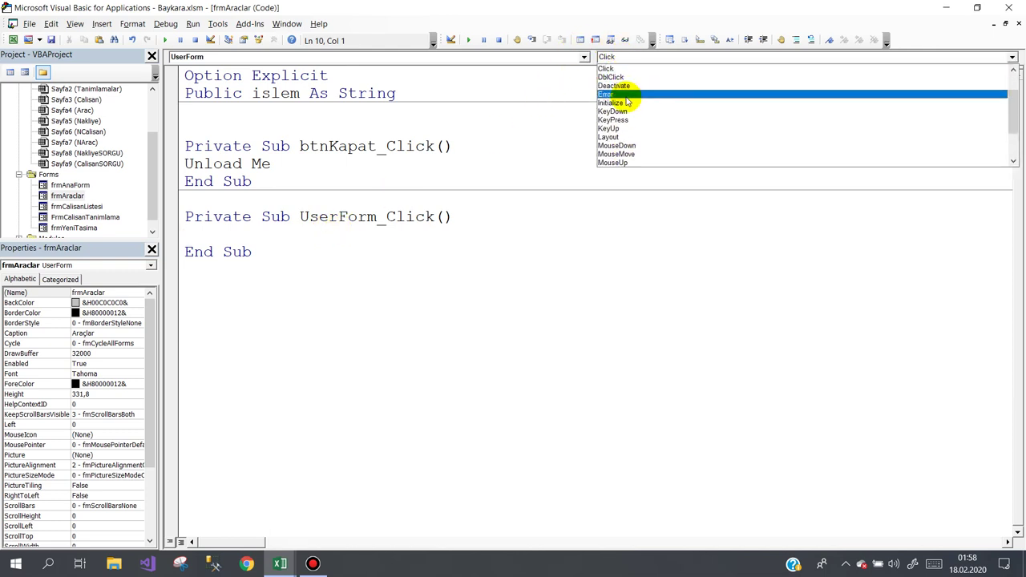
click(629, 102)
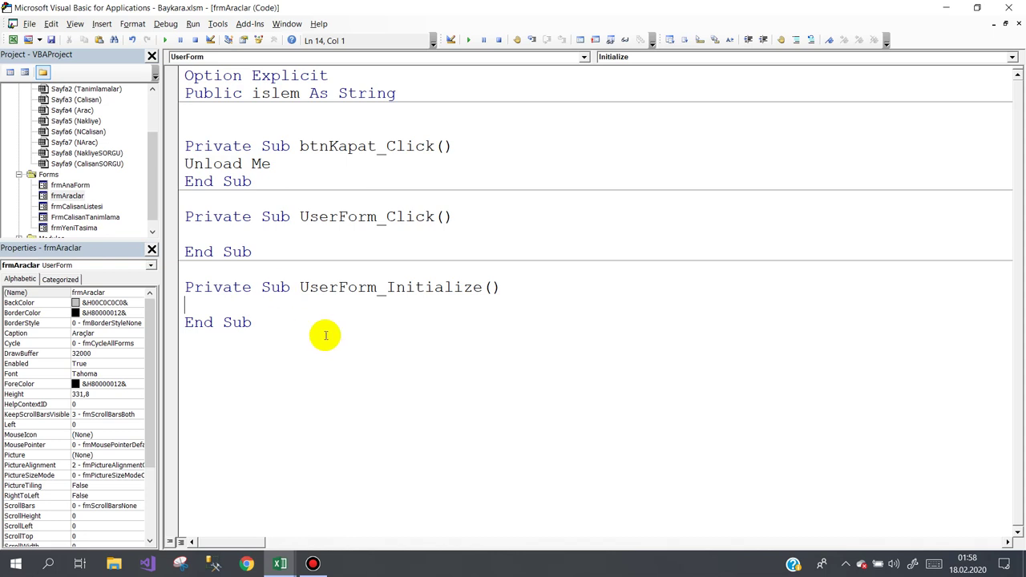
click(621, 63)
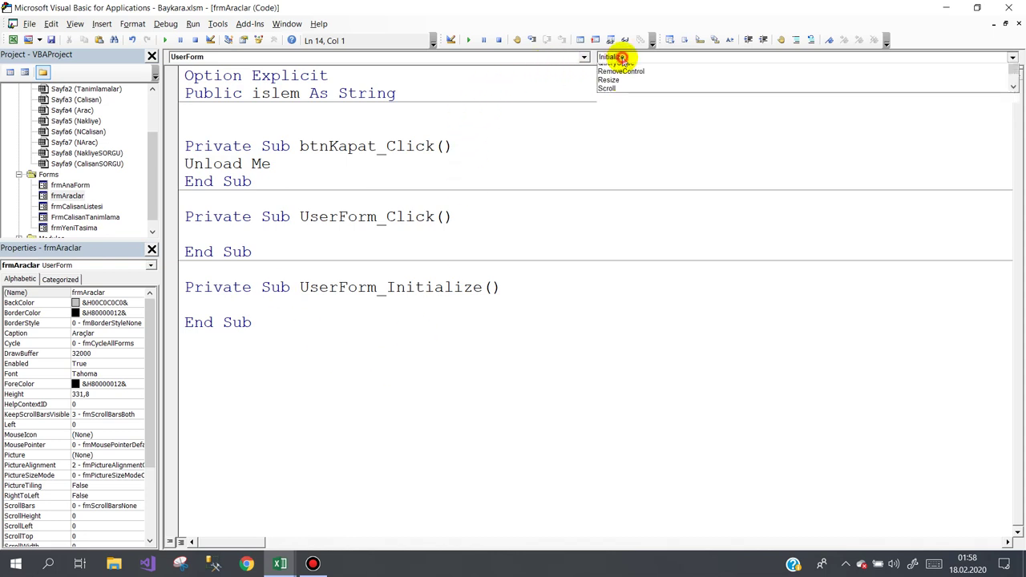
scroll(622, 97, up, 2)
scroll(622, 97, up, 2)
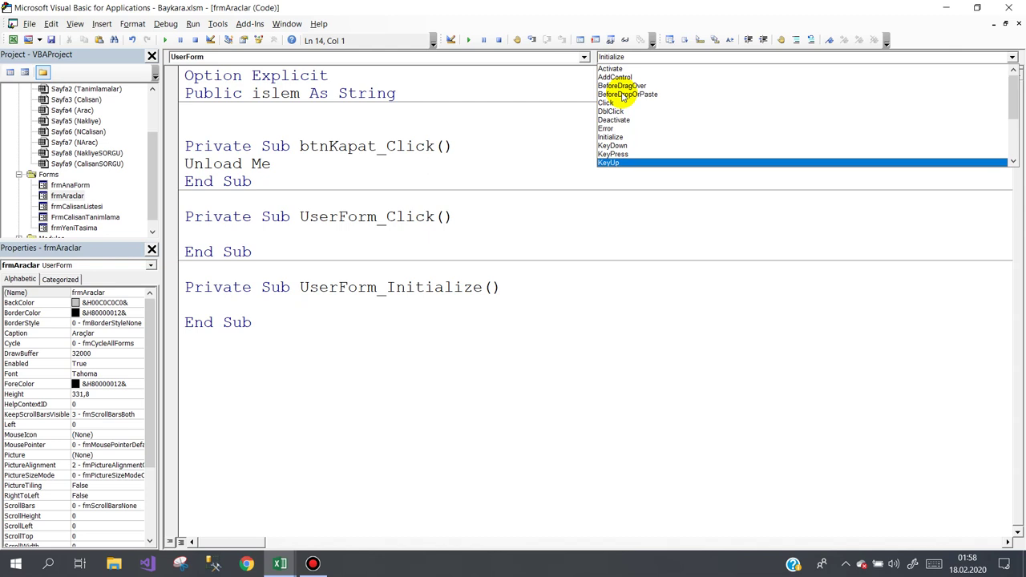
click(200, 305)
text(if is)
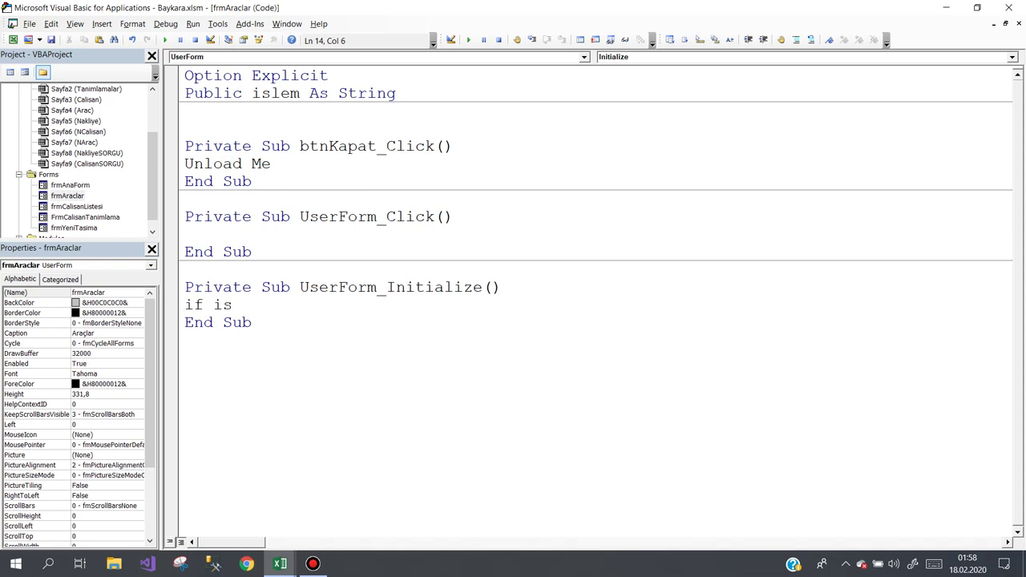
Write 'If islem = "Yeni" Then btnSec.Visible = False' in the Initialize routine.
key(ctrl+space)
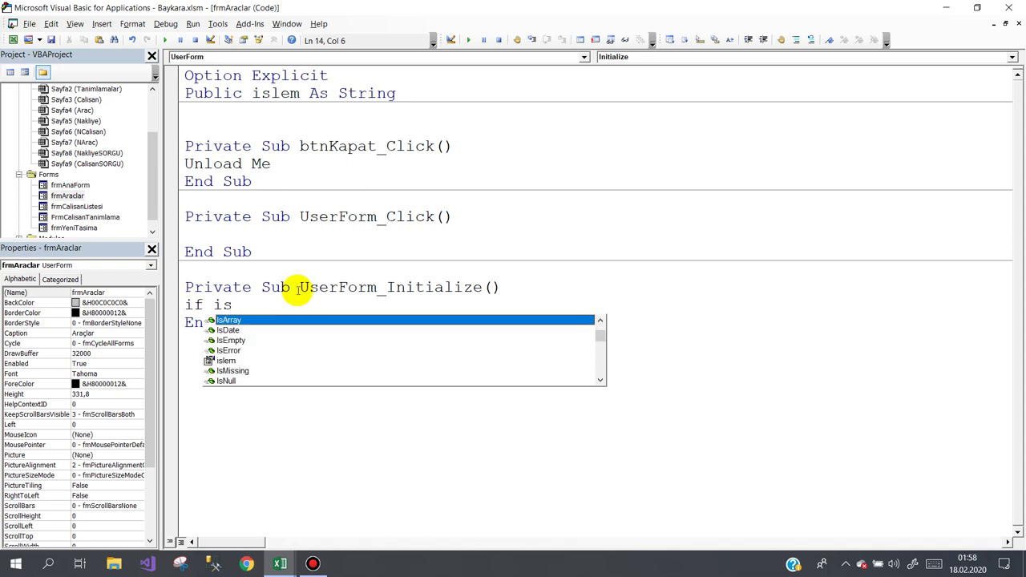
text(le)
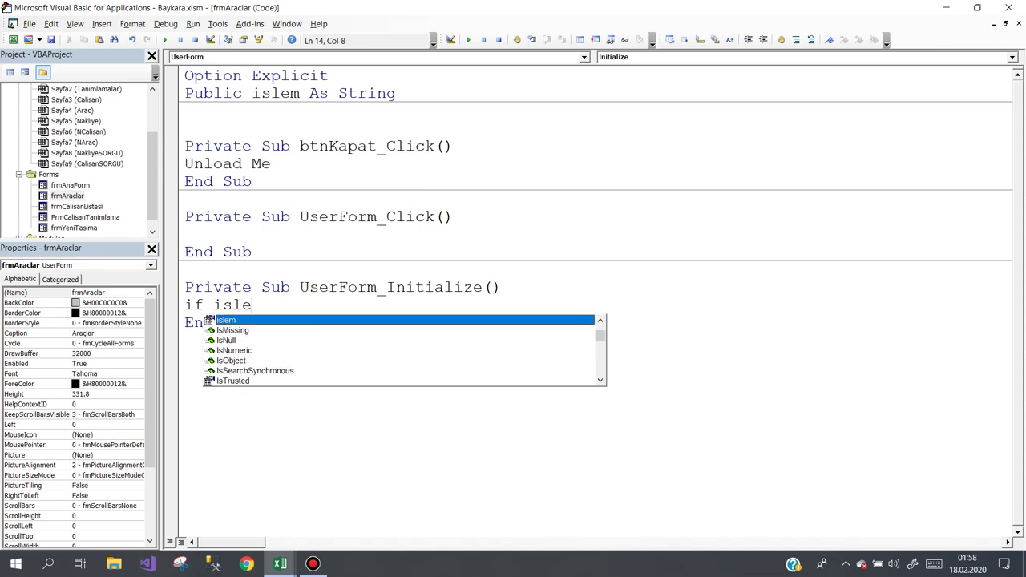
text(m="Yeni)
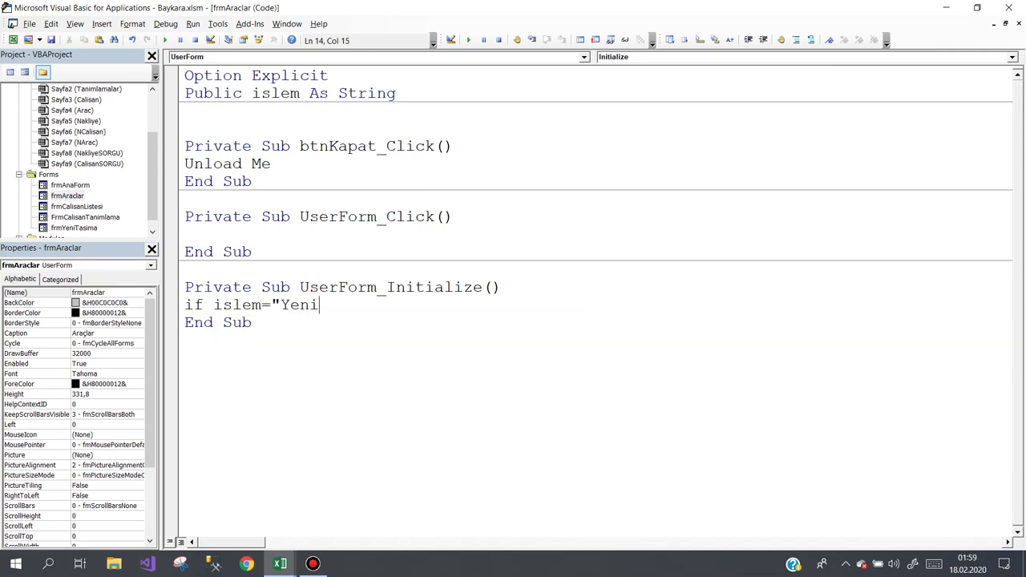
text(" then btnS)
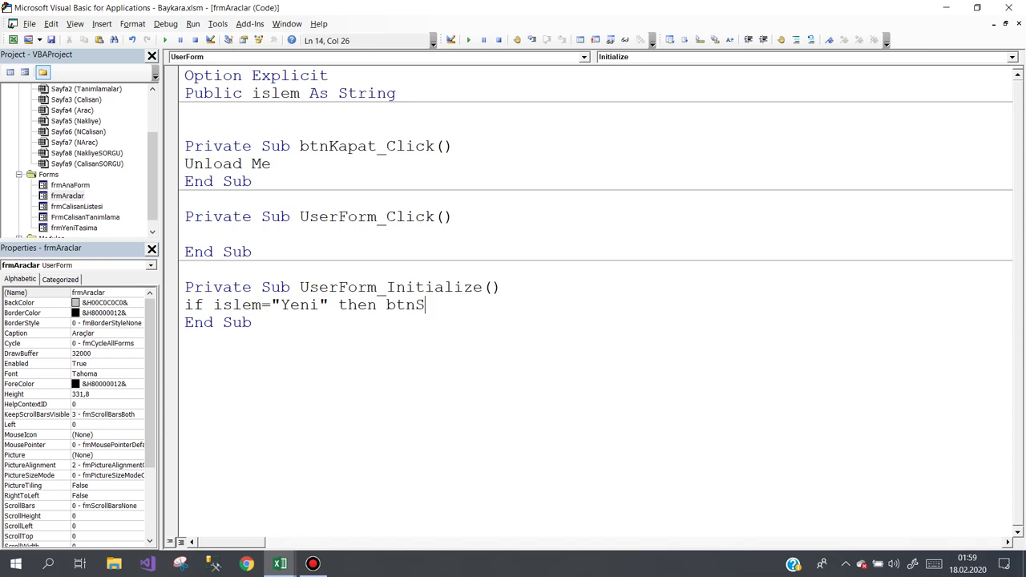
key(ctrl+space)
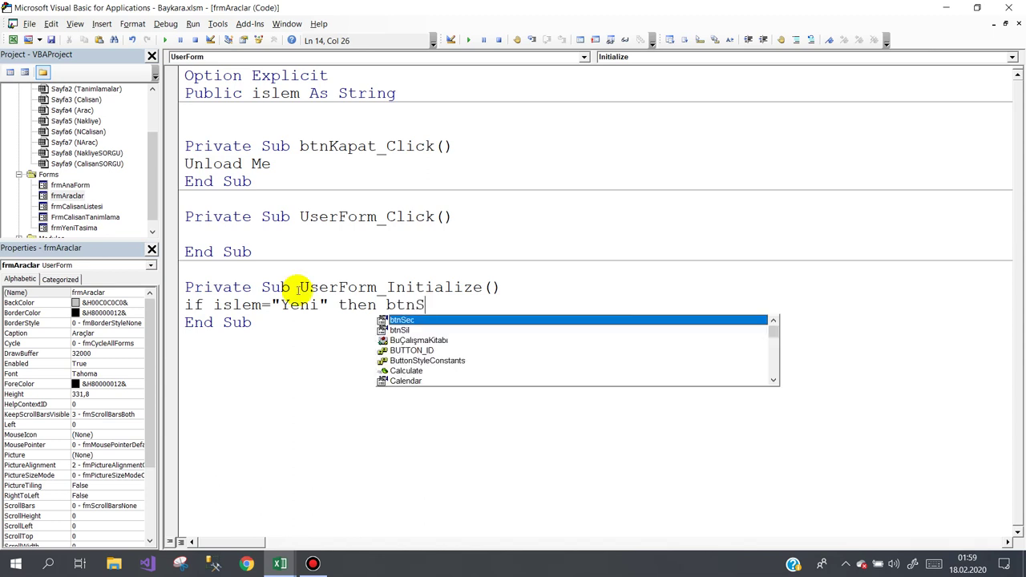
key(Down)
text(.)
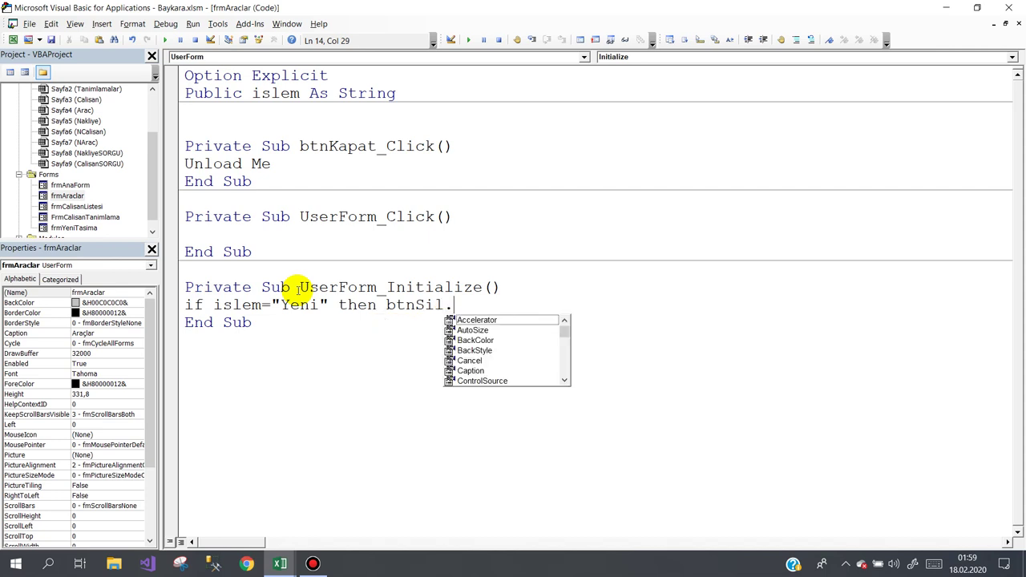
text(v=)
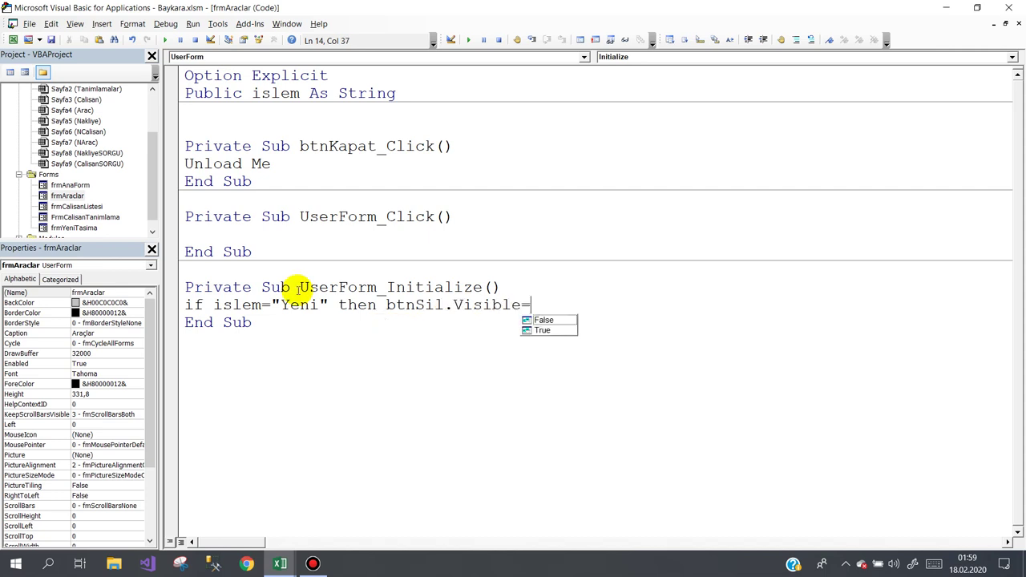
key(space)
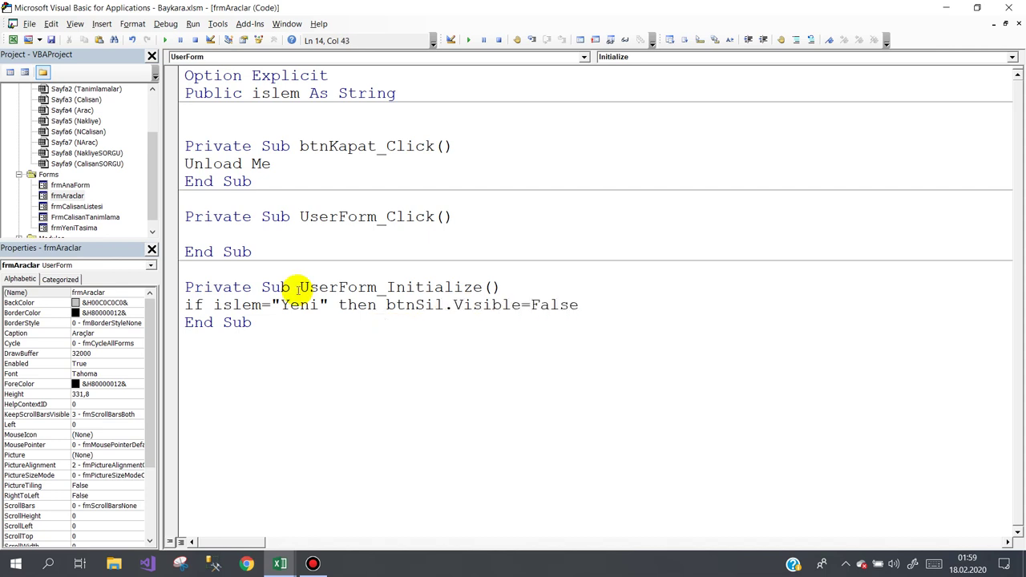
click(271, 324)
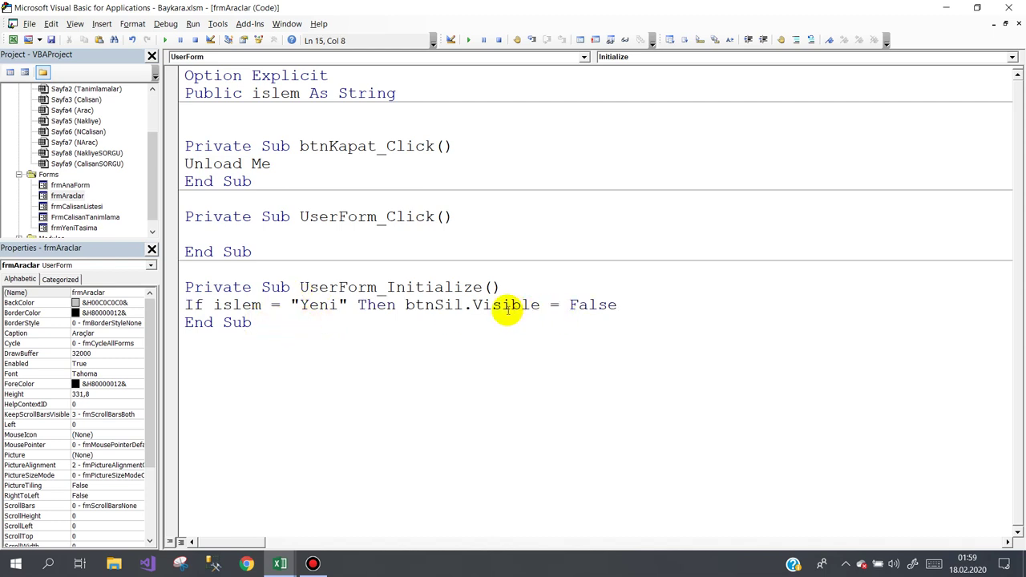
drag(463, 305, 436, 305)
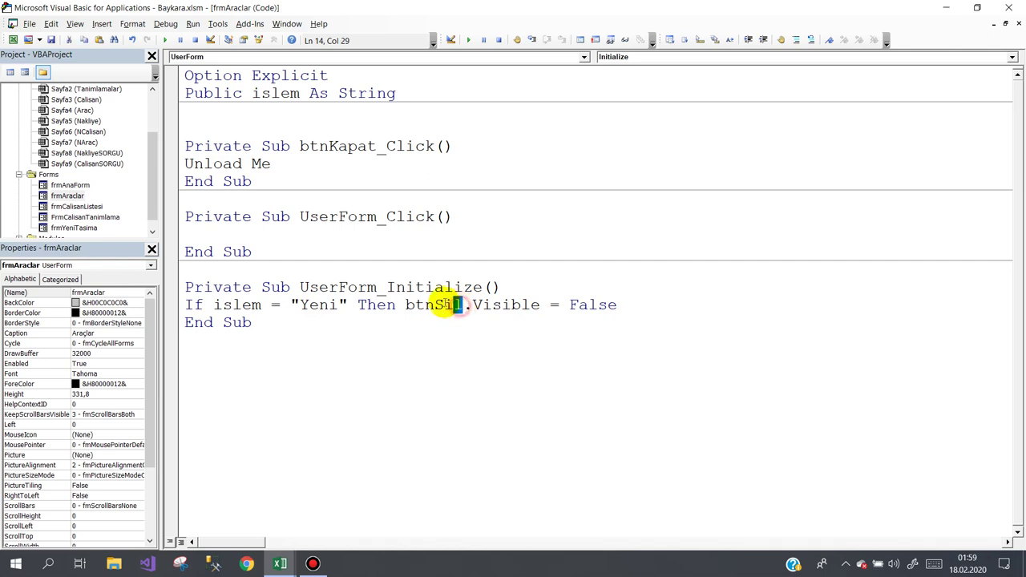
text(Se)
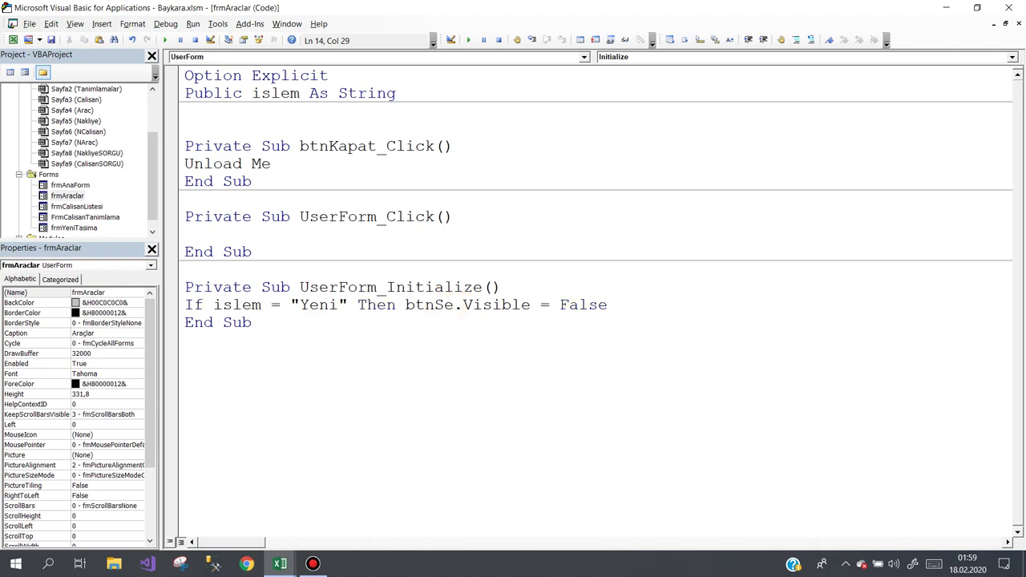
text(c)
key(Down)
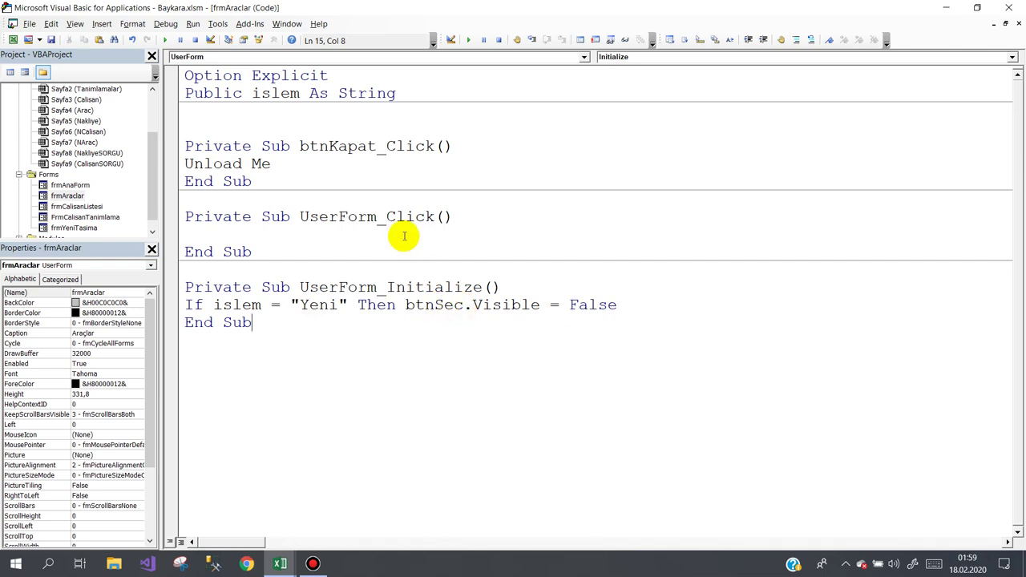
click(407, 217)
In Excel, open the vehicle list from the new transport form, then close both.
mouse_move(279, 561)
click(226, 511)
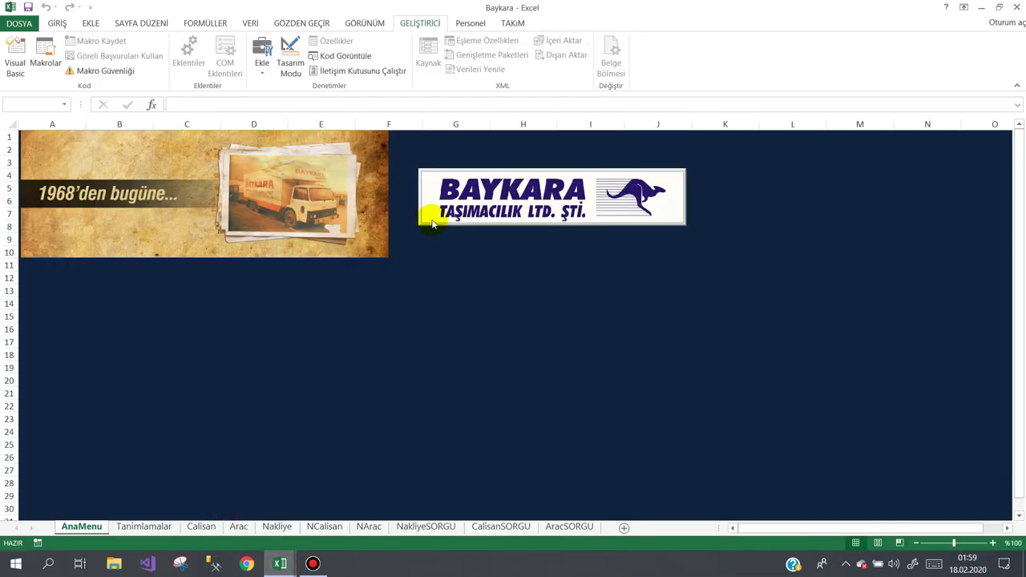
click(433, 215)
click(159, 492)
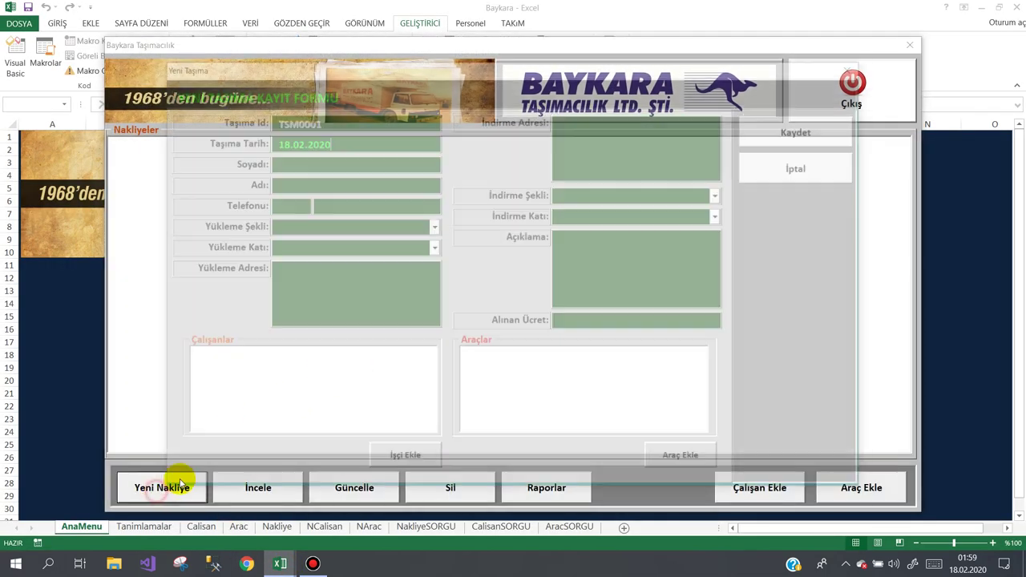
click(674, 463)
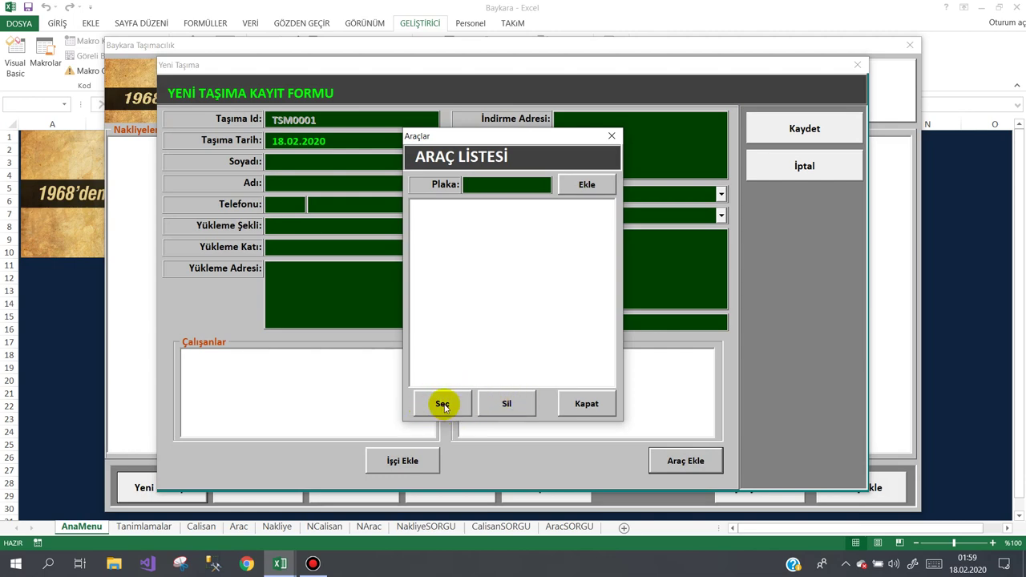
click(586, 403)
click(803, 165)
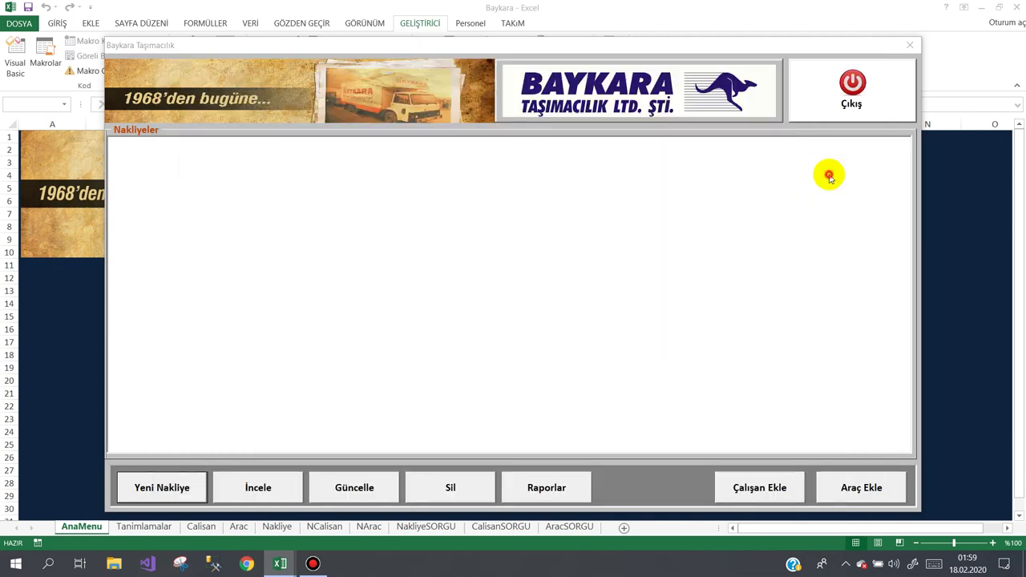
Open and close the vehicle list from the main form's Araç Ekle, exit, and return to VBA.
click(865, 495)
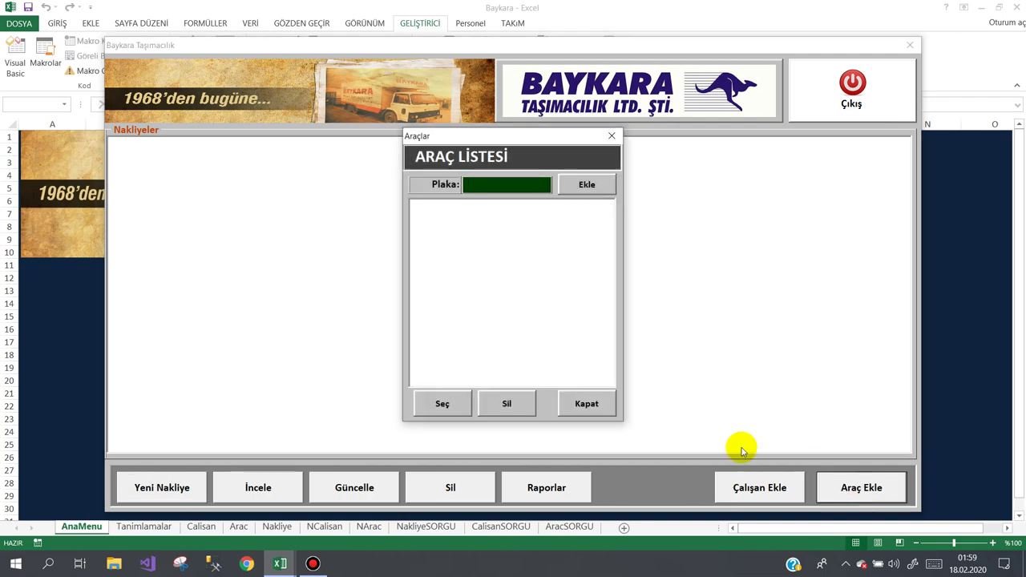
click(576, 405)
click(855, 102)
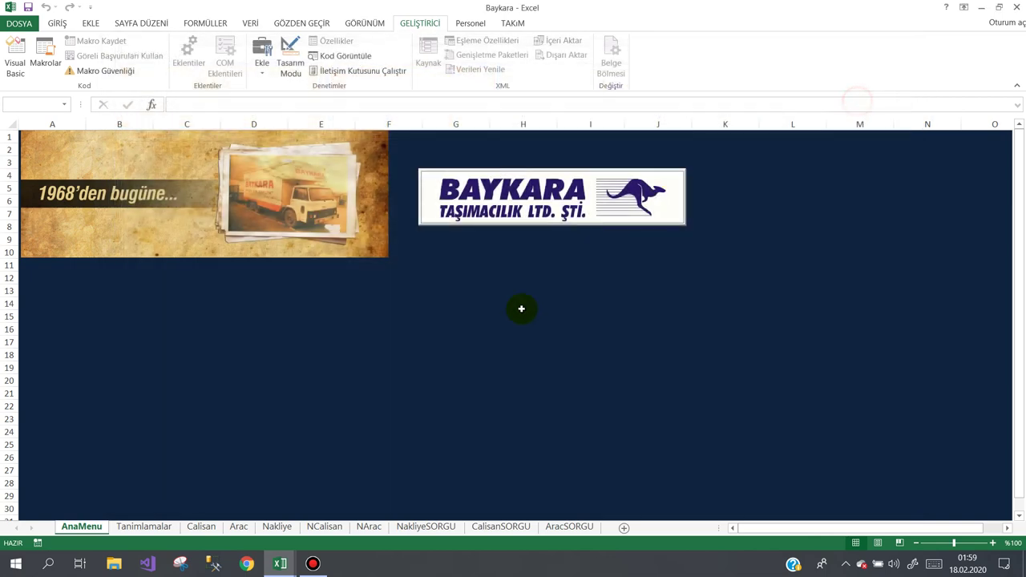
mouse_move(285, 565)
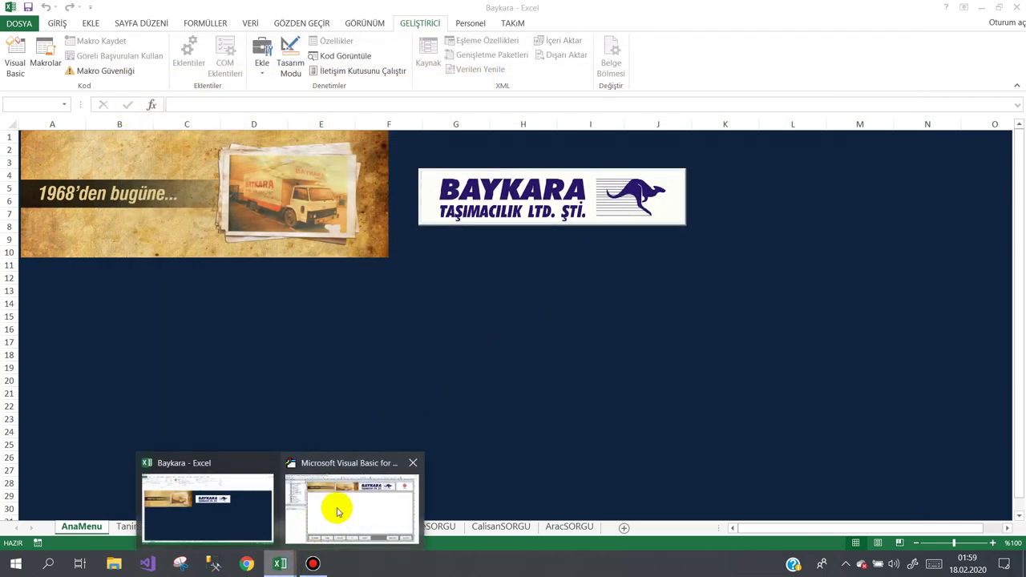
click(339, 506)
Move frmAraclar's If islem = "Yeni" Then btnSec.Visible = False line into a new UserForm_Activate procedure.
double_click(67, 197)
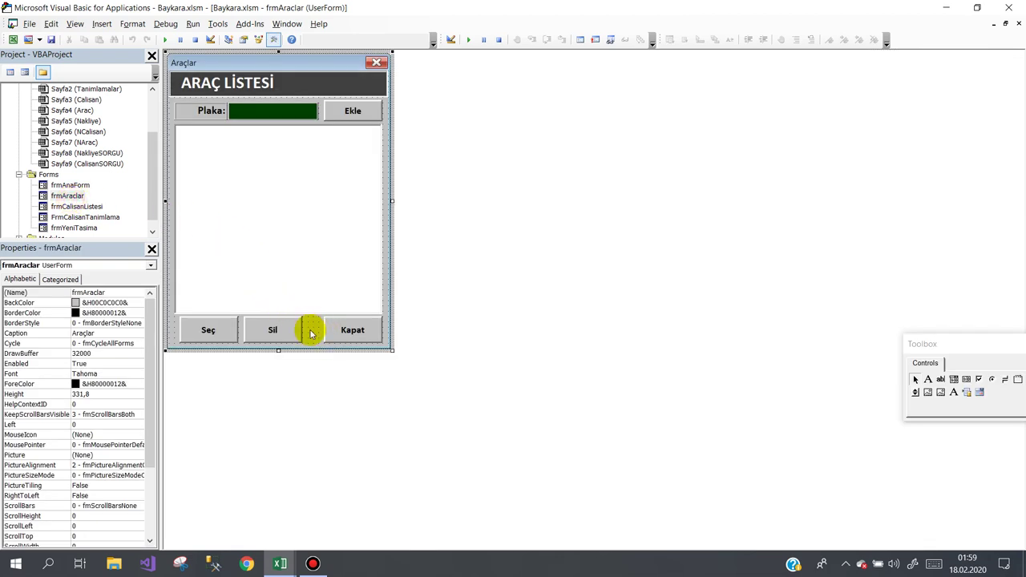
double_click(313, 338)
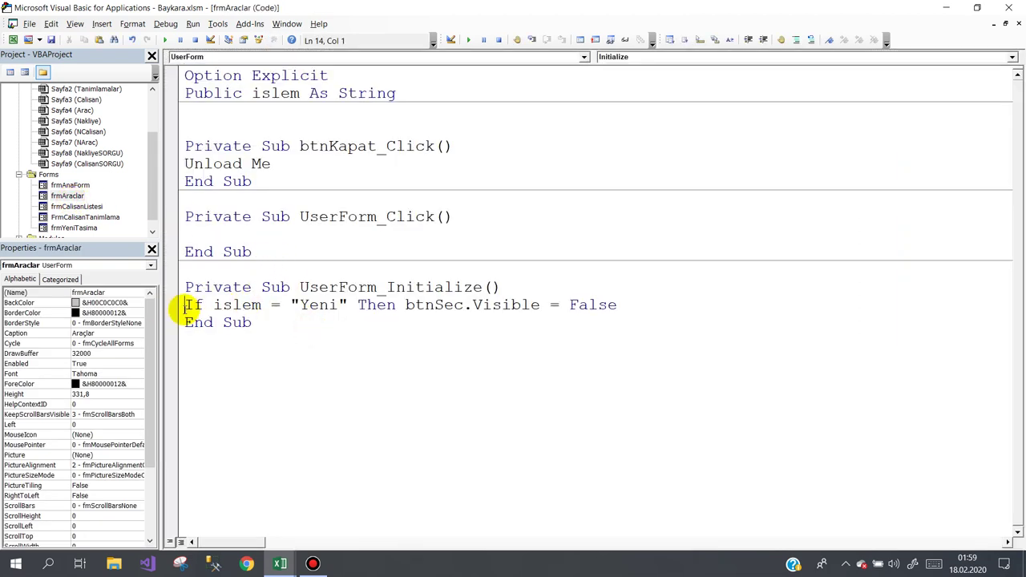
click(178, 311)
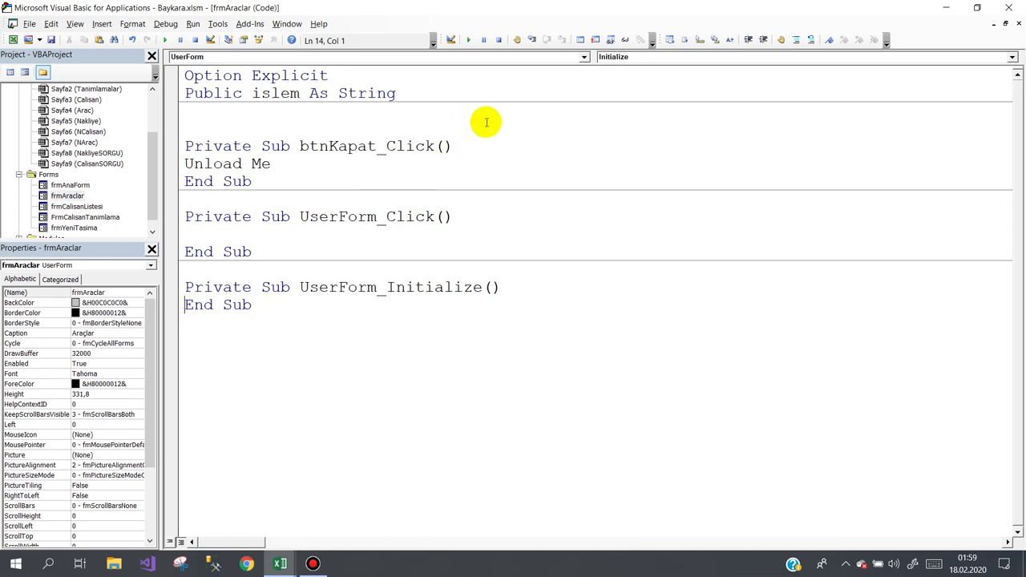
click(614, 57)
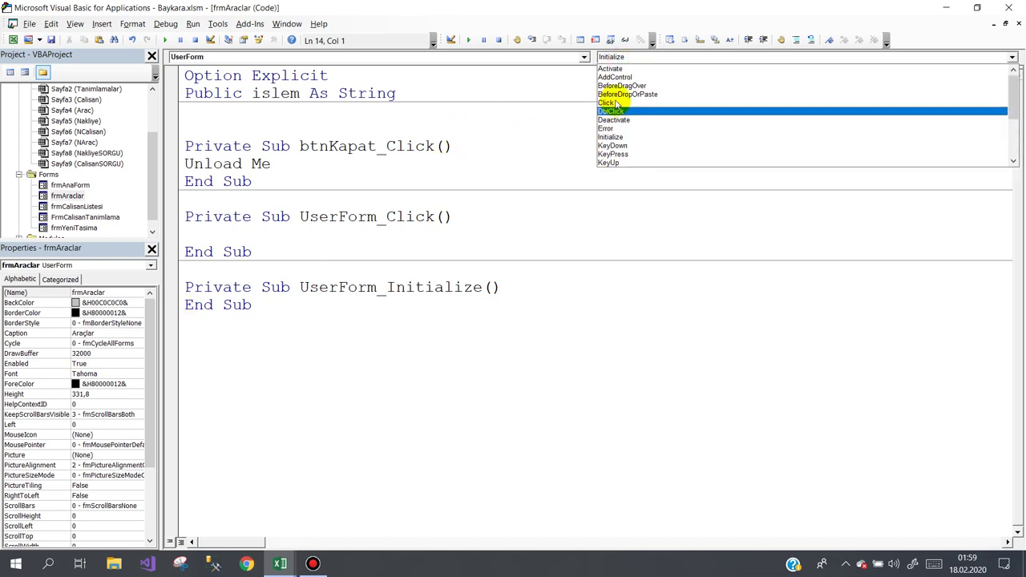
click(608, 73)
text(If islem = "Yeni" Then btnSec.Visible = False)
key(Return)
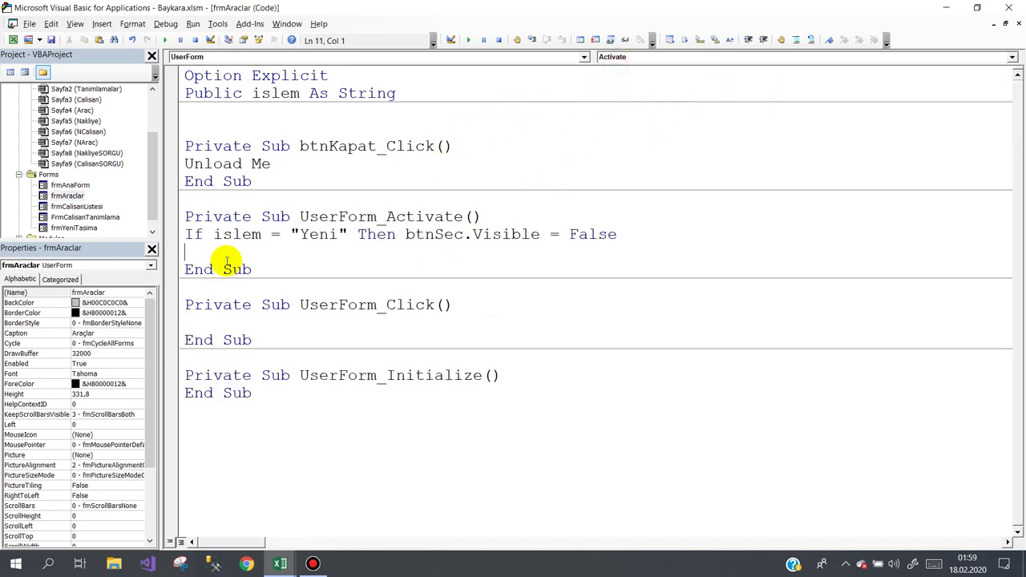
click(279, 563)
Test the vehicle list via the main form's Araç Ekle, close both forms, and return to the VBA editor.
click(216, 515)
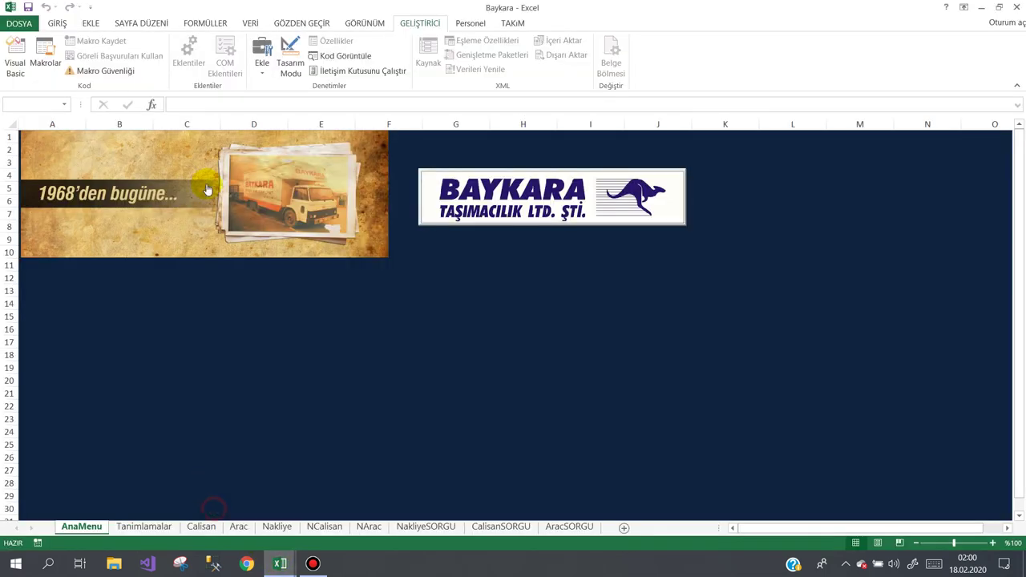
click(630, 195)
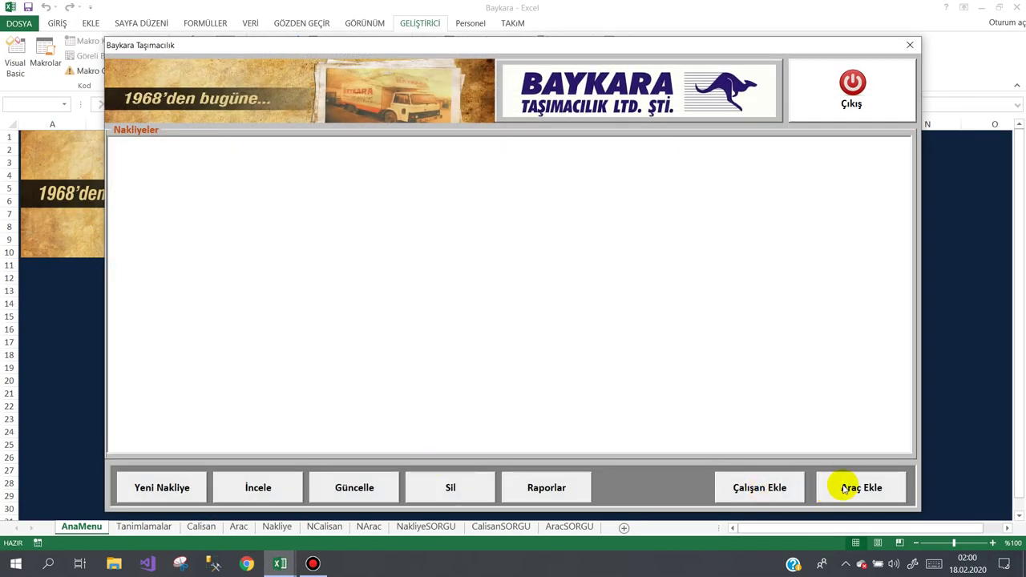
click(844, 489)
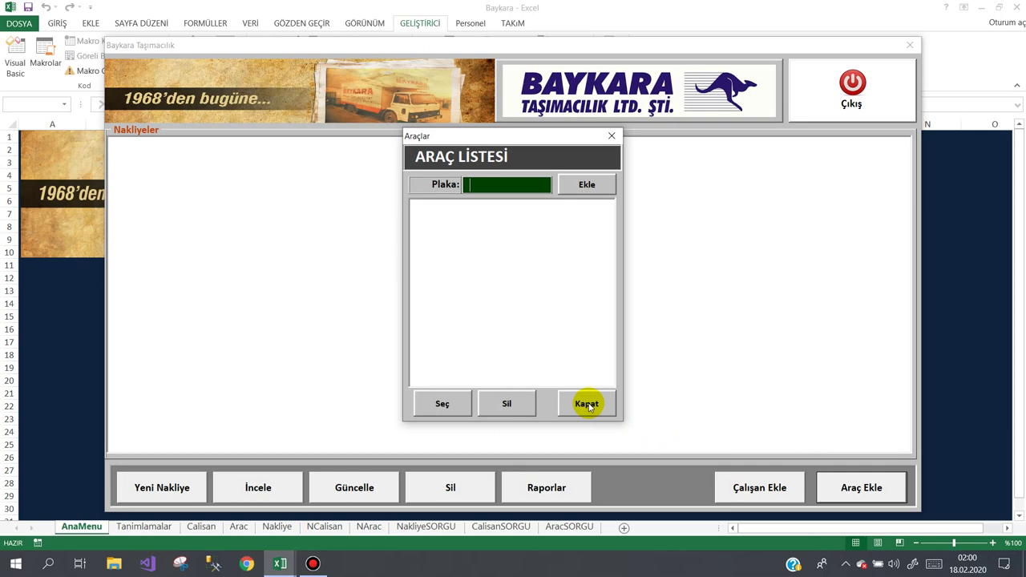
click(587, 405)
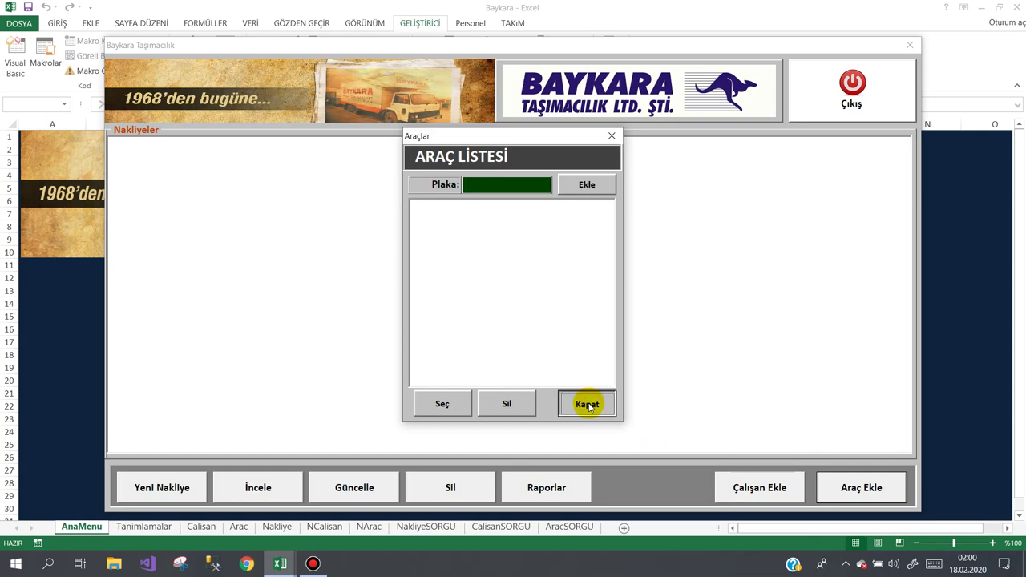
click(588, 405)
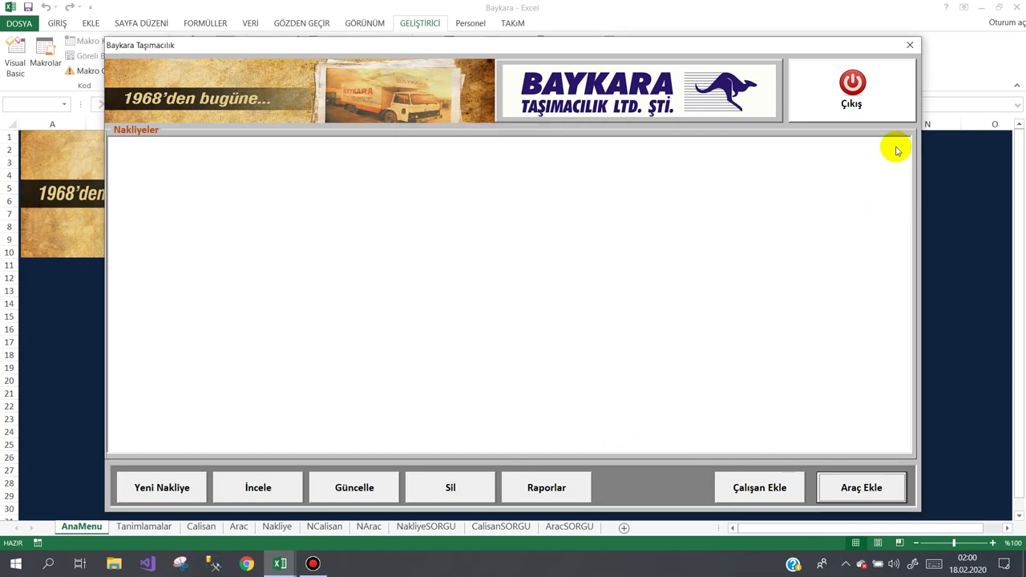
click(900, 86)
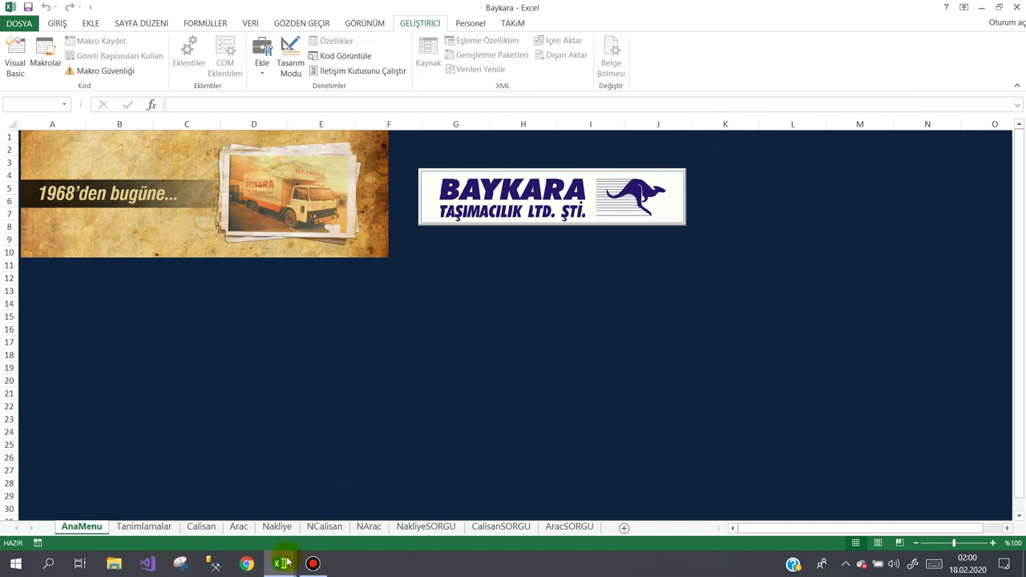
mouse_move(280, 561)
click(329, 504)
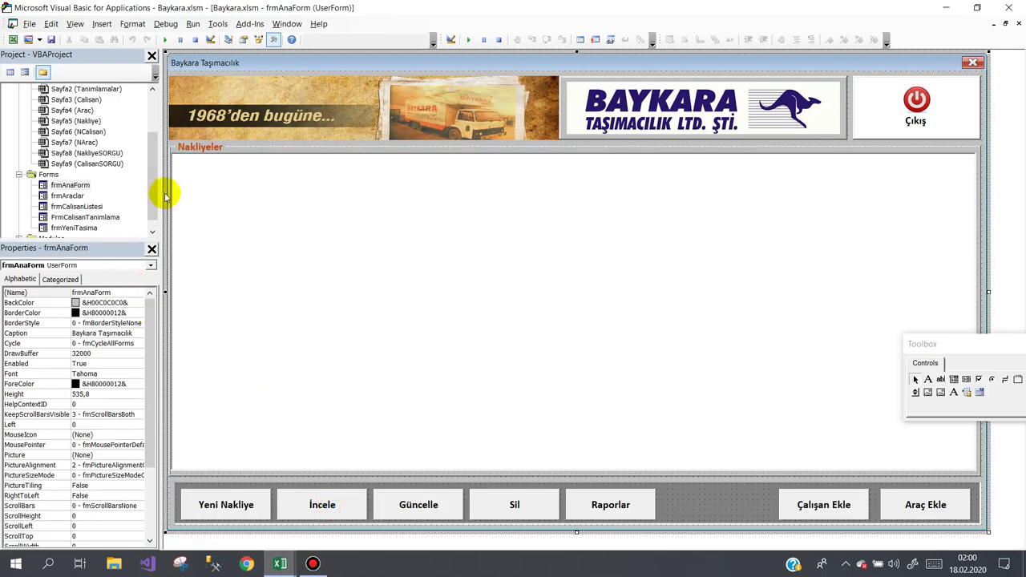
Change frmAraclar's btnSec-hiding condition from islem = "Yeni" to islem = "Ekle".
double_click(901, 513)
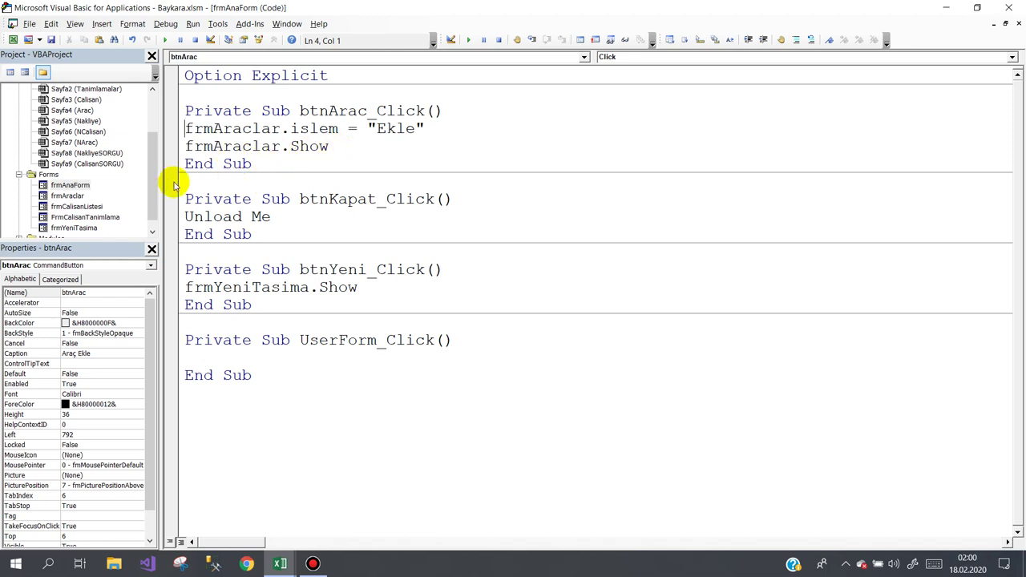
drag(412, 128, 377, 128)
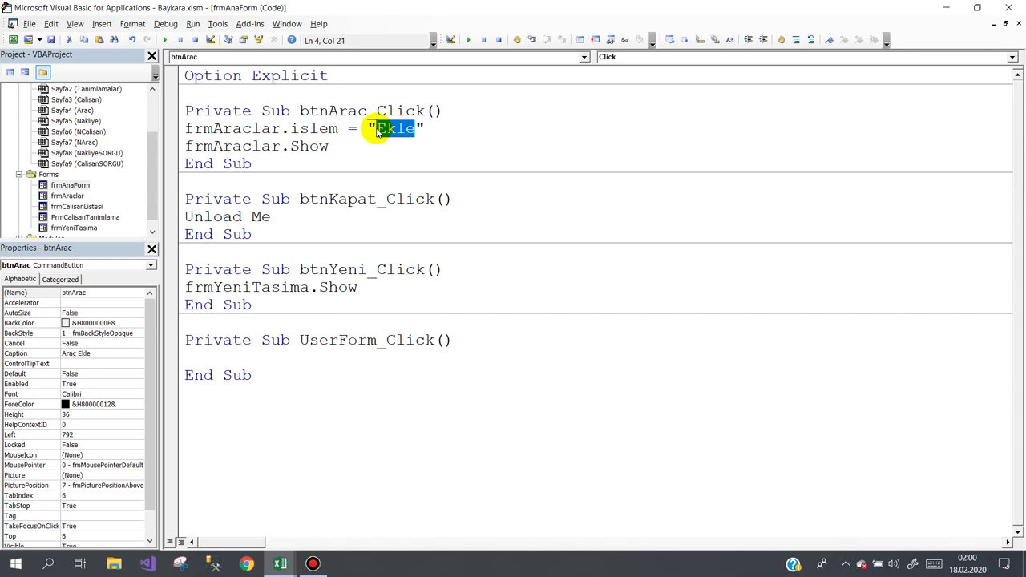
click(69, 196)
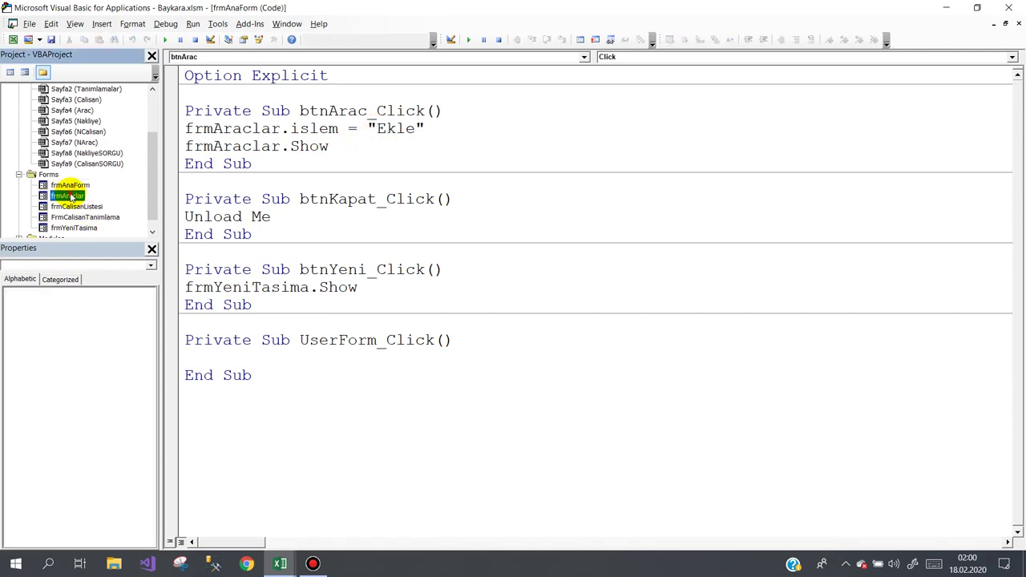
double_click(69, 195)
key(F7)
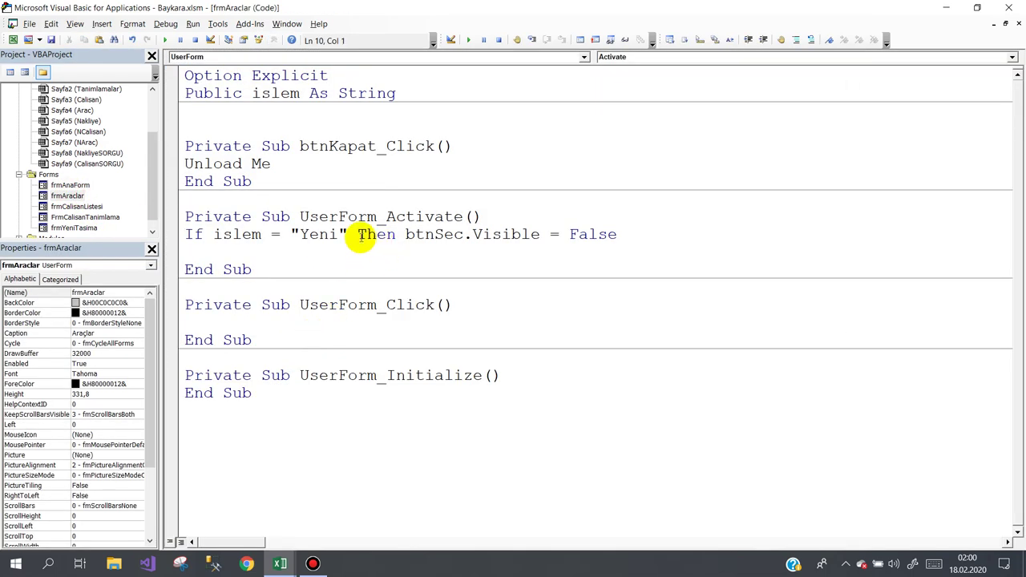
drag(337, 235, 309, 234)
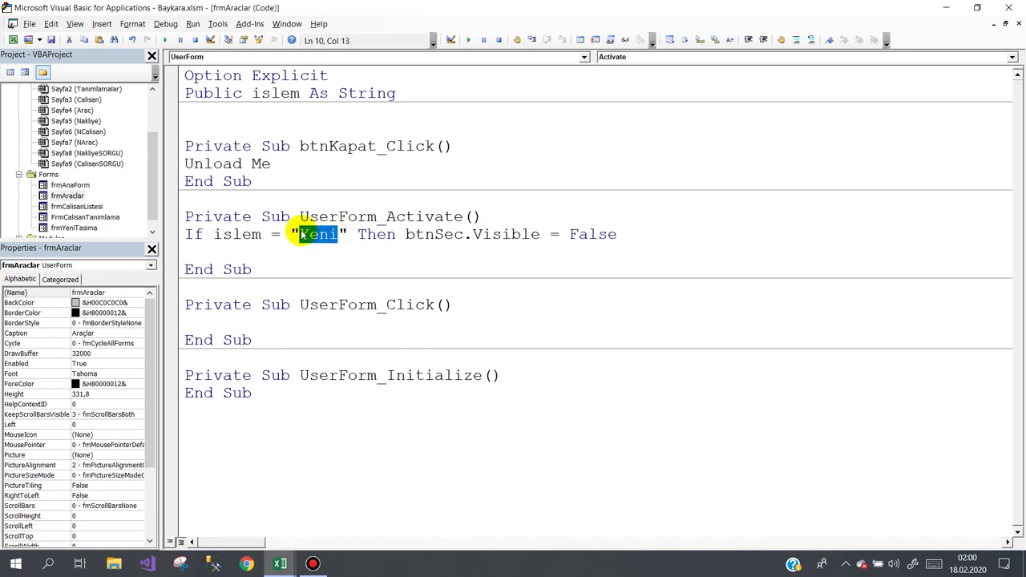
text(Ekle)
click(340, 255)
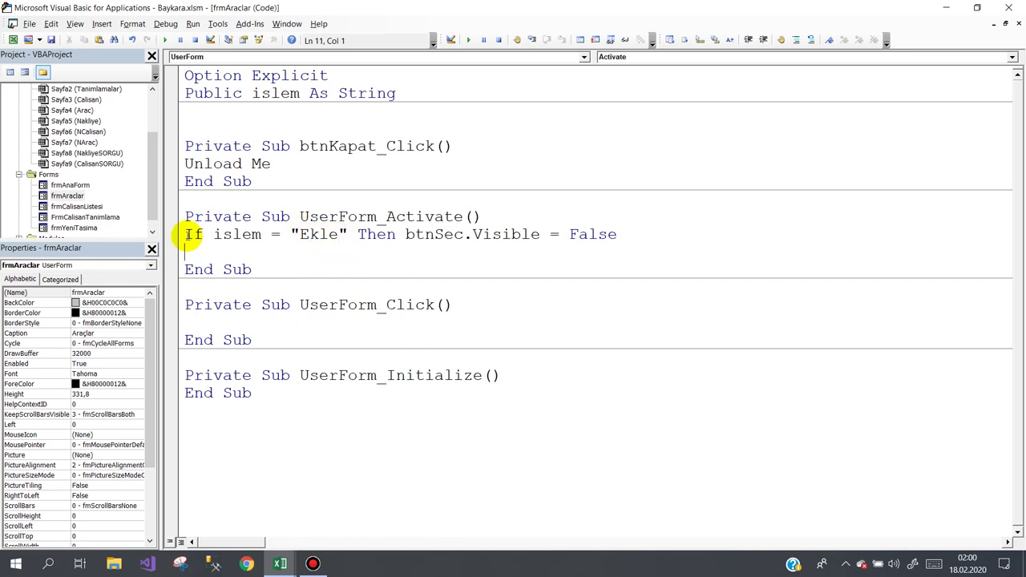
Move the If islem = "Ekle" line from UserForm_Activate back into UserForm_Initialize.
double_click(192, 234)
click(275, 251)
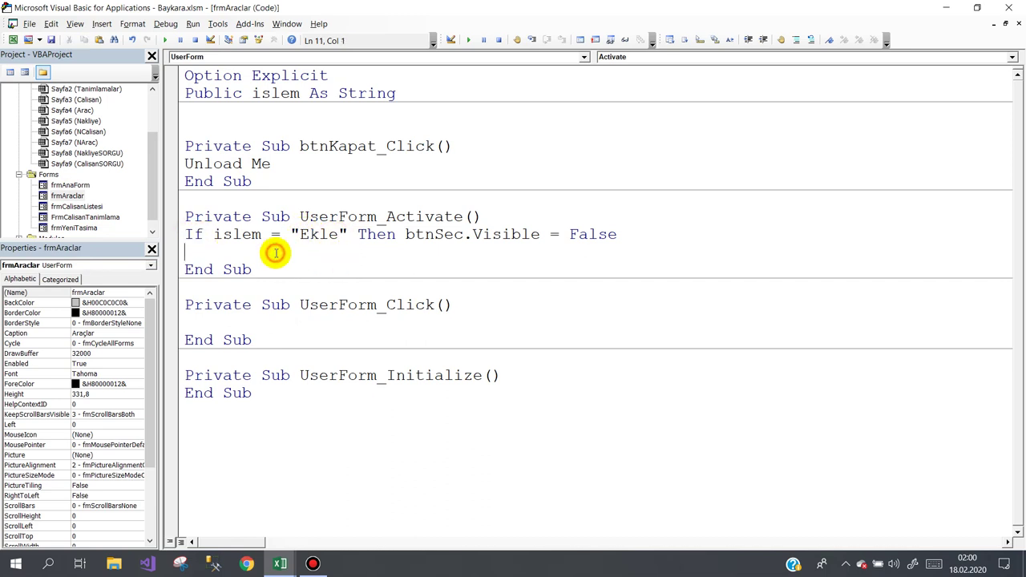
click(178, 239)
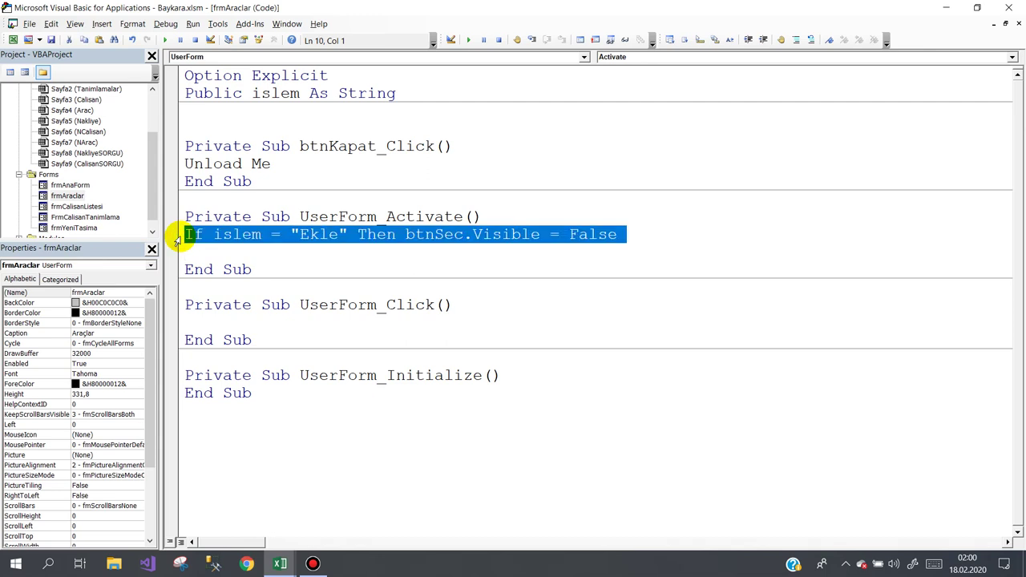
key(ctrl+x)
click(498, 358)
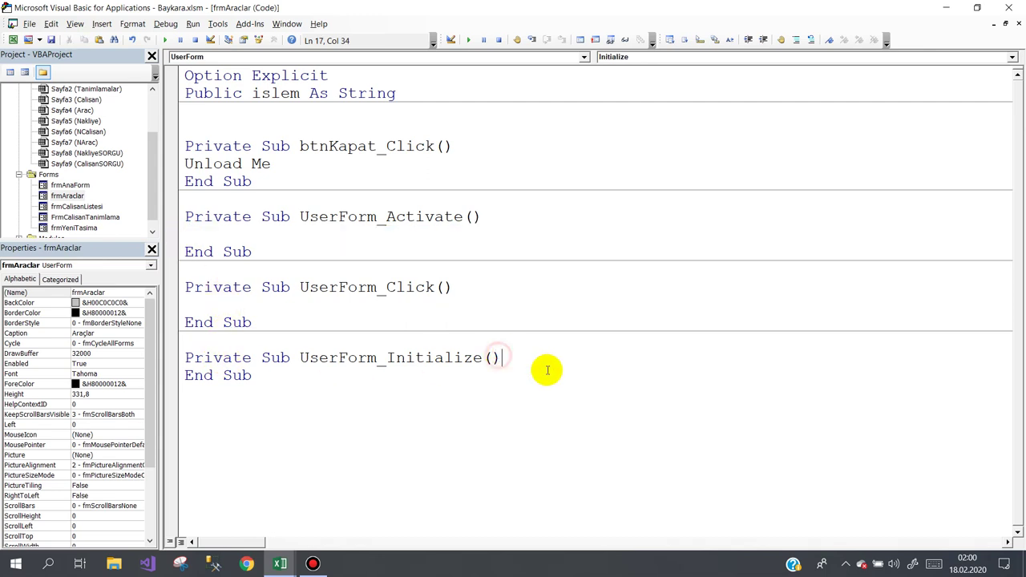
key(Return)
key(ctrl+v)
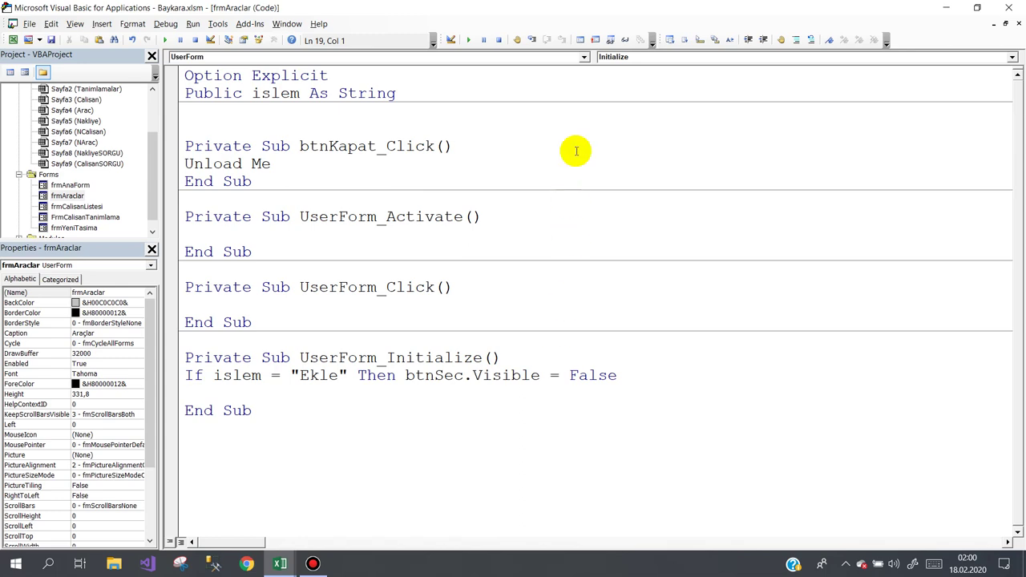
Retest the vehicle list from the Excel main form, close both forms, and return to the editor.
mouse_move(279, 561)
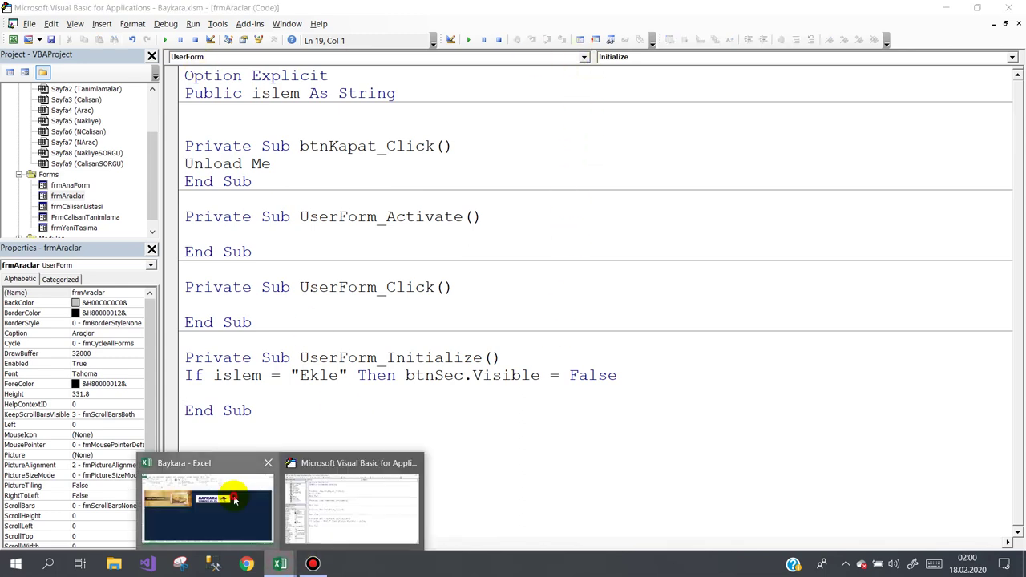
click(234, 499)
click(477, 195)
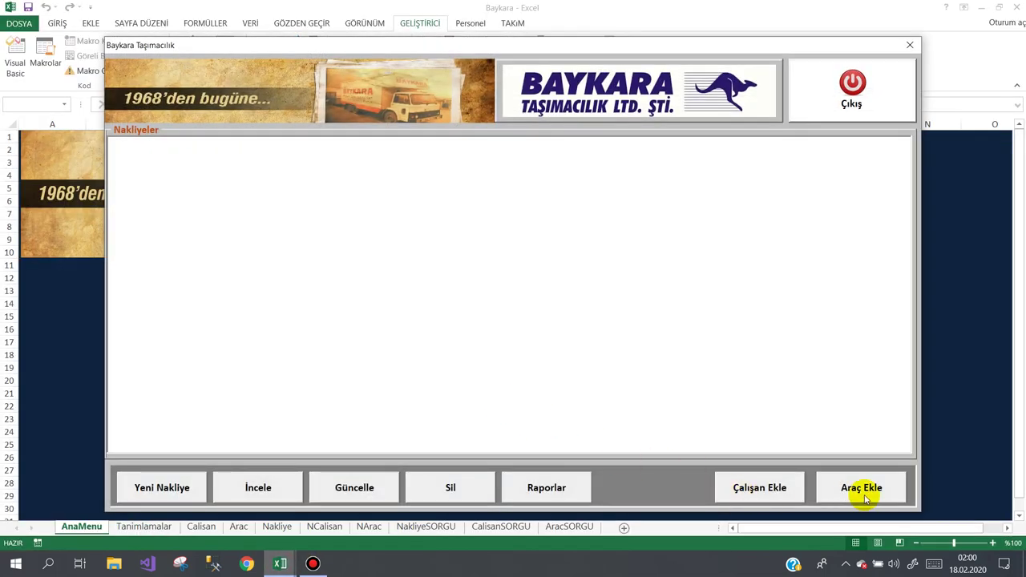
click(864, 497)
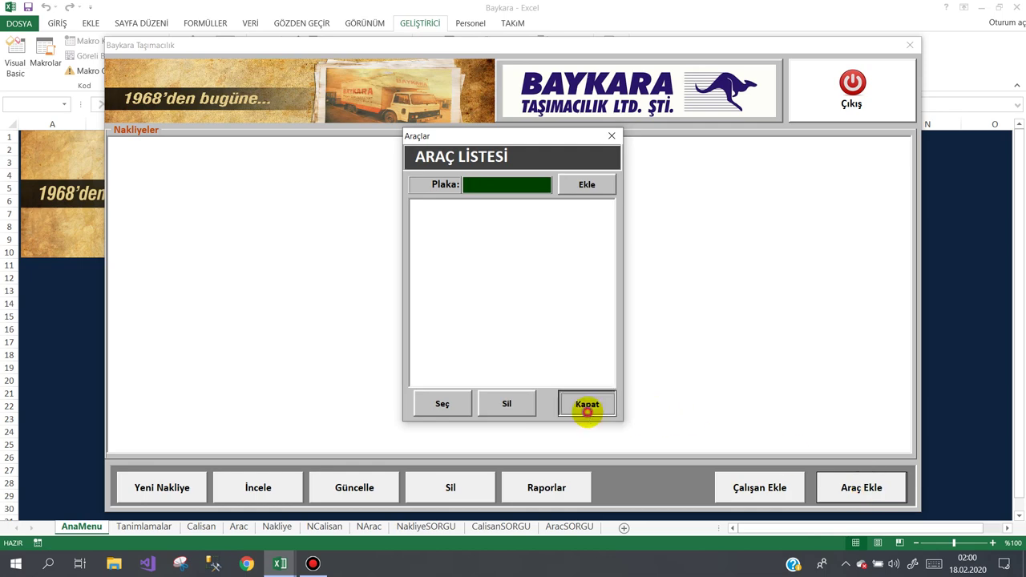
click(586, 406)
click(856, 97)
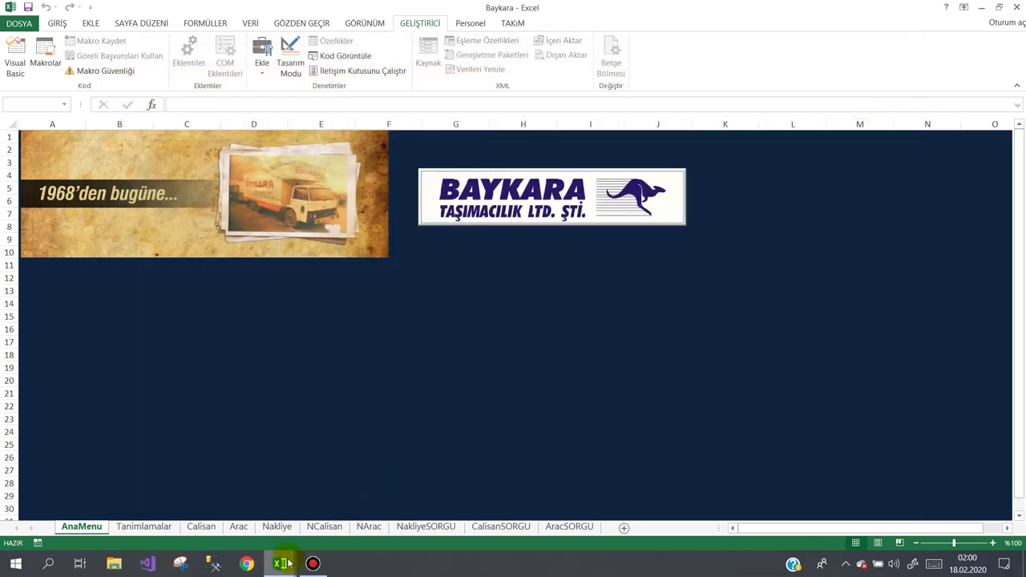
mouse_move(286, 563)
click(350, 508)
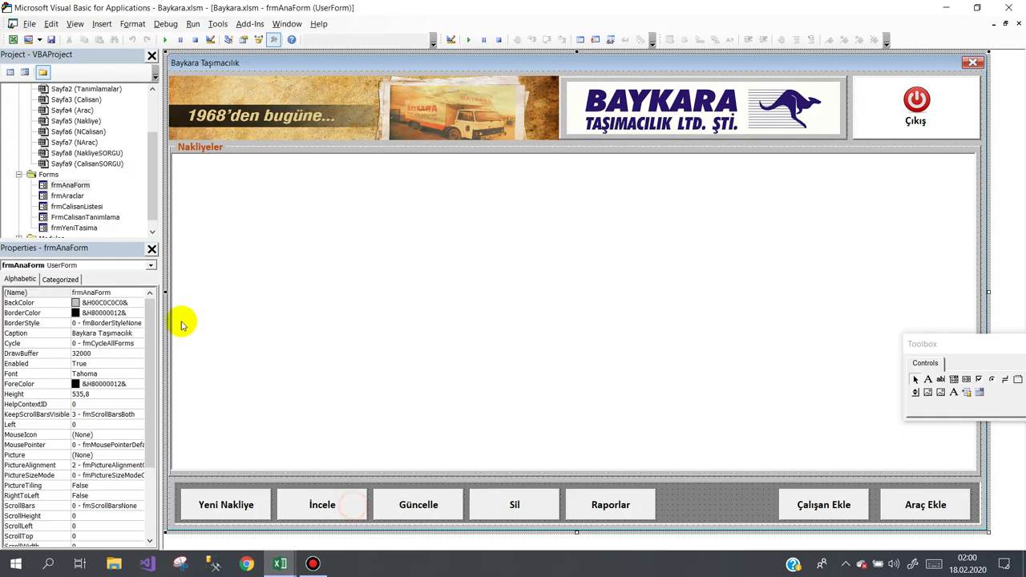
Move the line hiding btnSec when islem is "Ekle" from Initialize into UserForm_Activate.
double_click(67, 196)
double_click(316, 327)
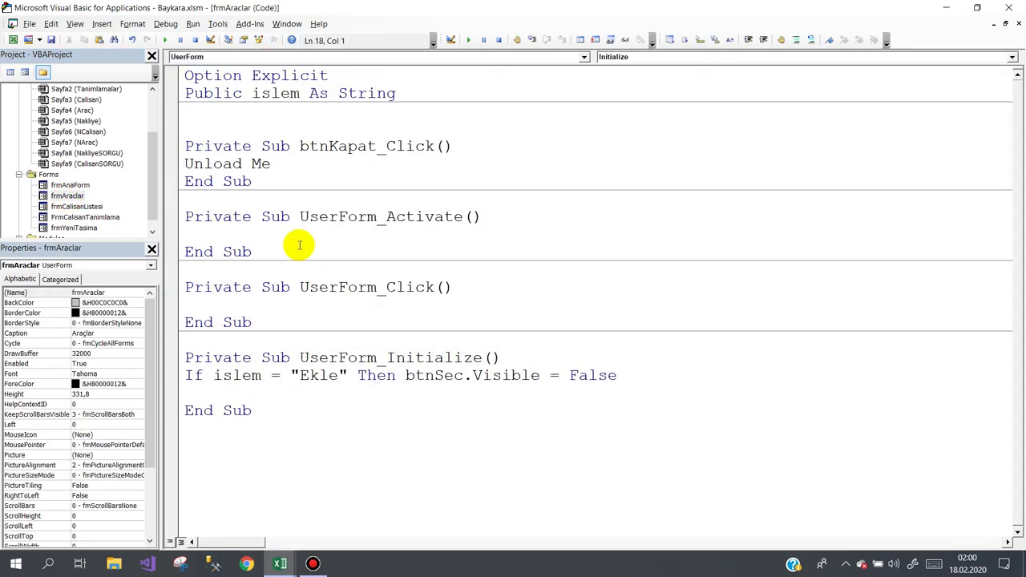
mouse_move(630, 381)
mouse_down()
mouse_move(272, 386)
mouse_move(195, 376)
mouse_up()
key(Delete)
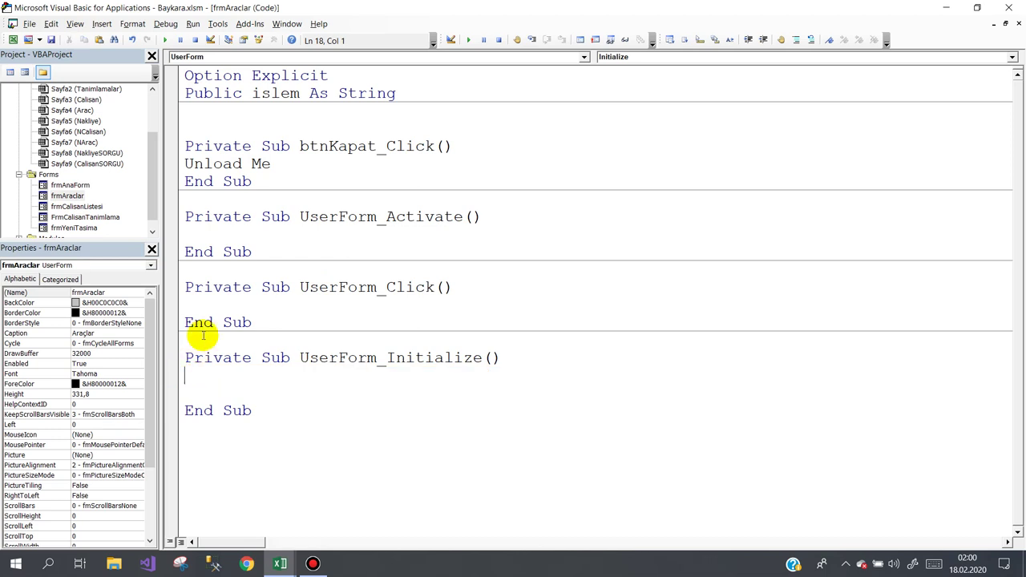
key(ctrl+v)
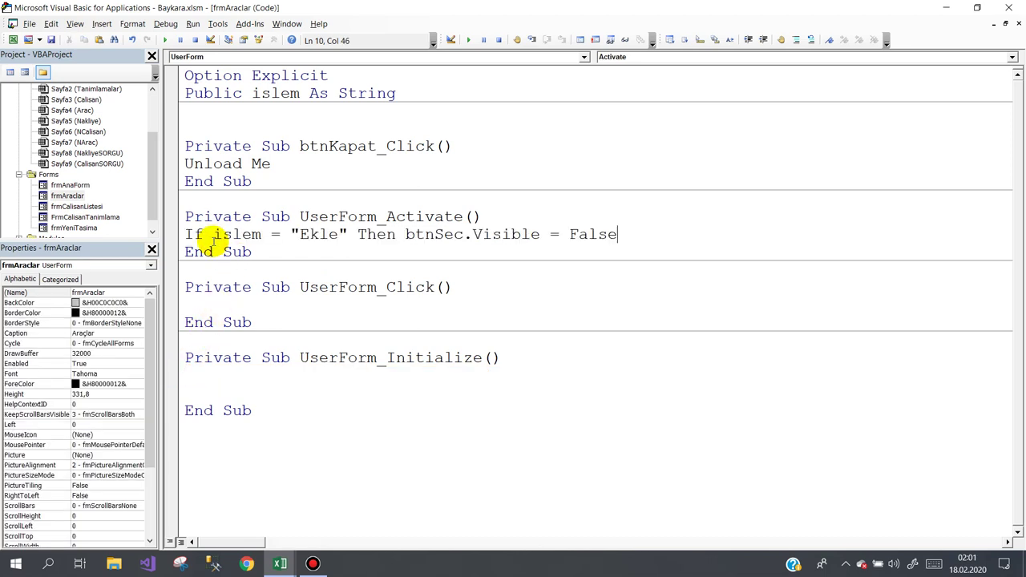
Delete the leftover UserForm_Click and UserForm_Initialize procedures from frmAraclar.
mouse_move(276, 416)
mouse_down()
mouse_move(129, 311)
mouse_move(132, 282)
mouse_up()
key(Delete)
click(299, 303)
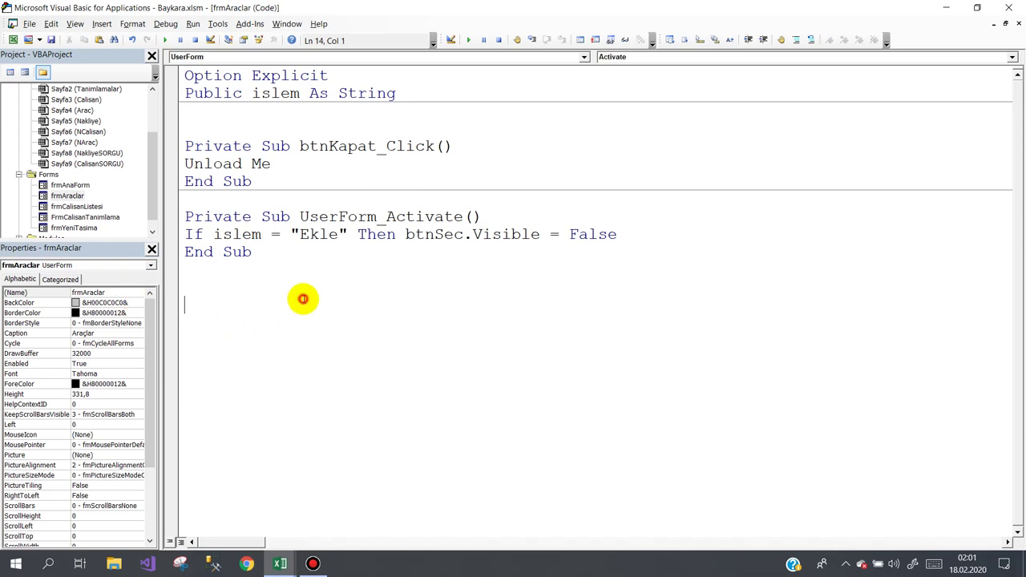
click(276, 561)
Open the vehicle list via Araç Ekle to confirm Seç is hidden, then close it.
click(222, 486)
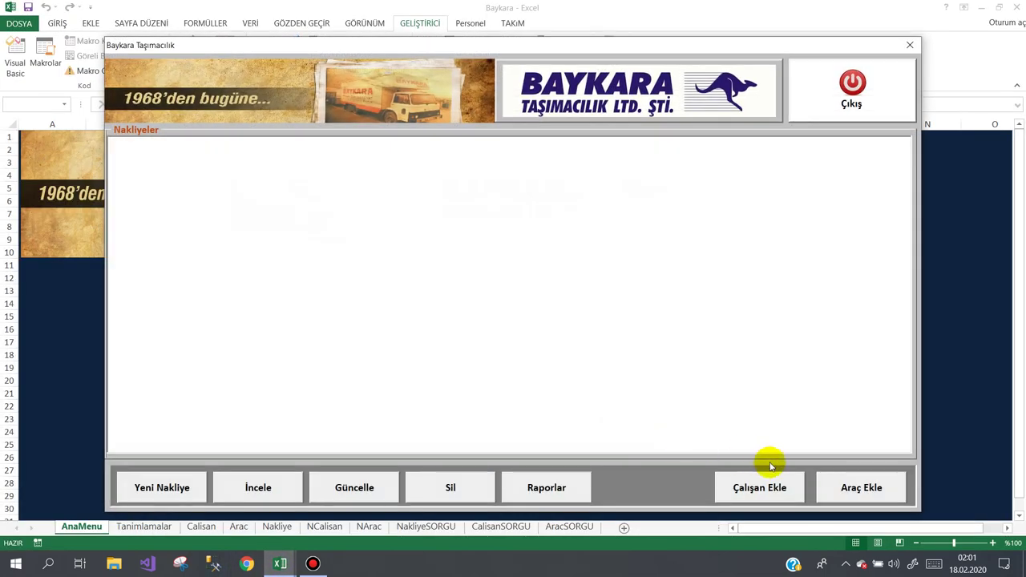
click(849, 484)
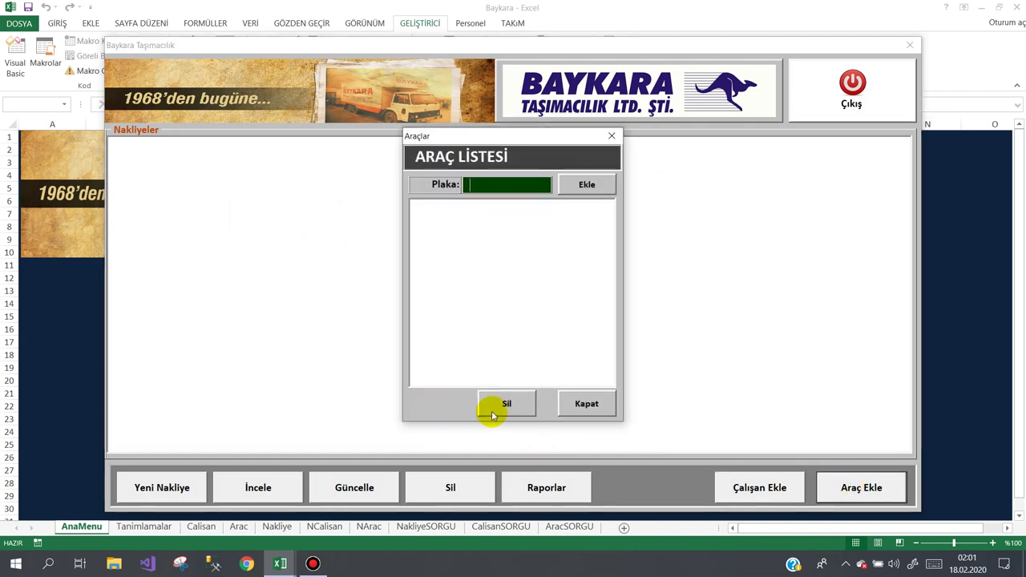
click(589, 403)
Confirm Seç appears when opened from Yeni Nakliye, recheck Araç Ekle, then exit the main form.
click(156, 498)
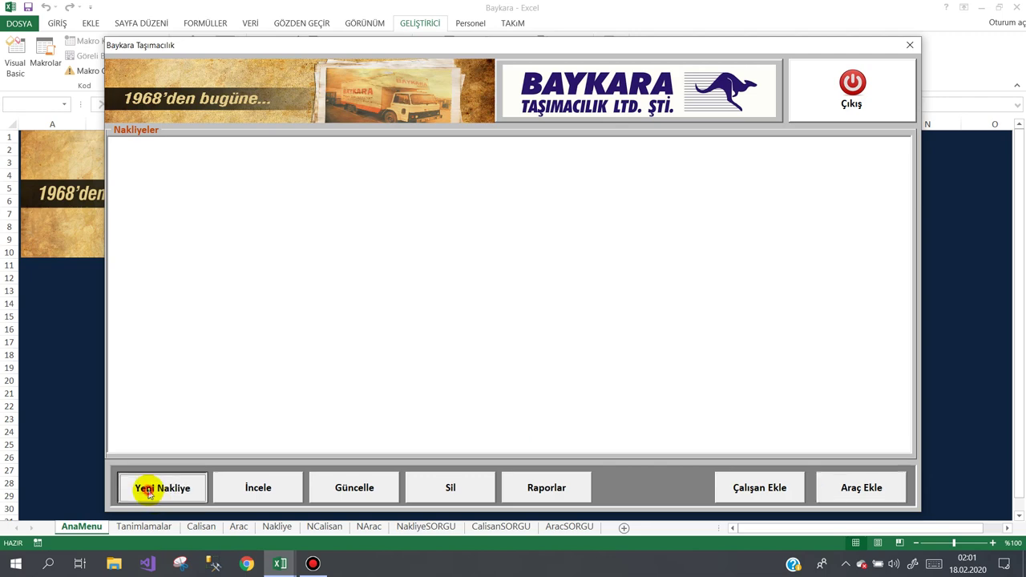
click(662, 467)
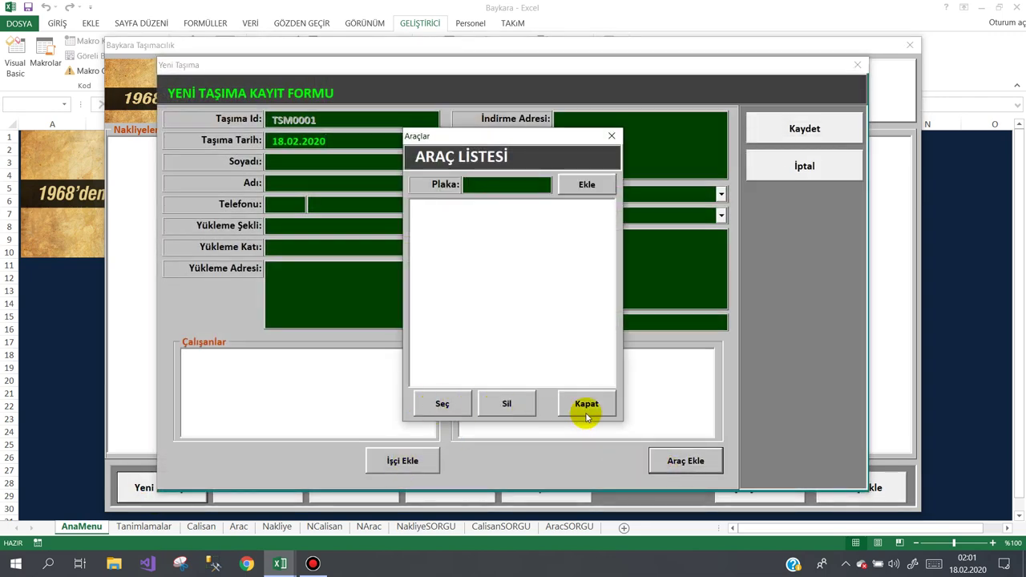
click(585, 411)
click(787, 178)
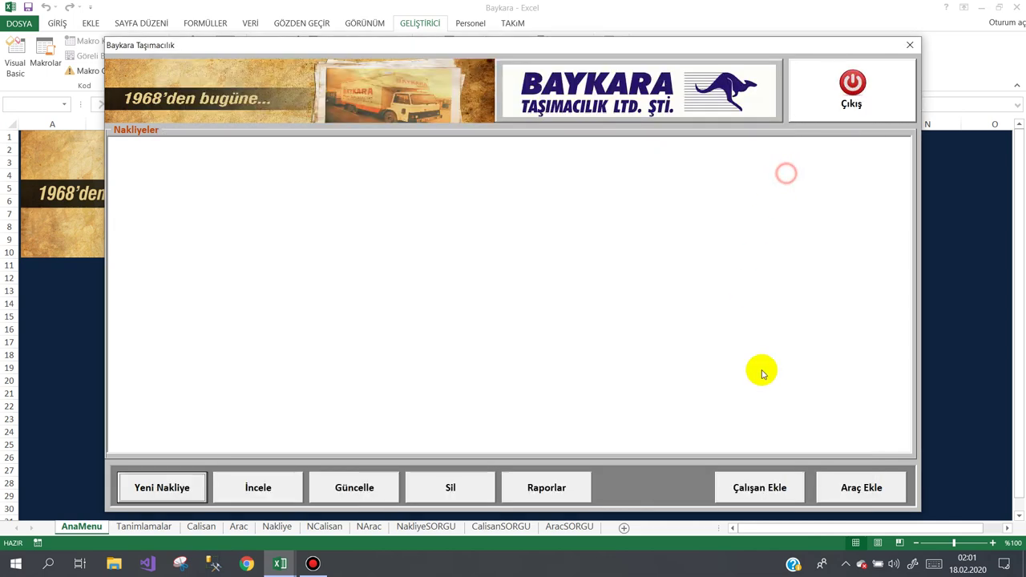
click(857, 487)
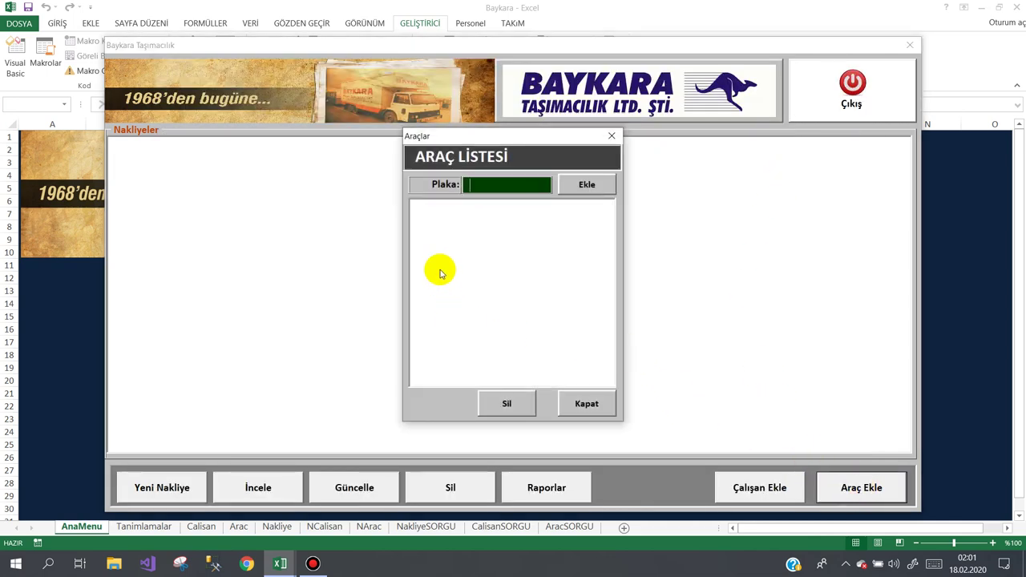
click(473, 229)
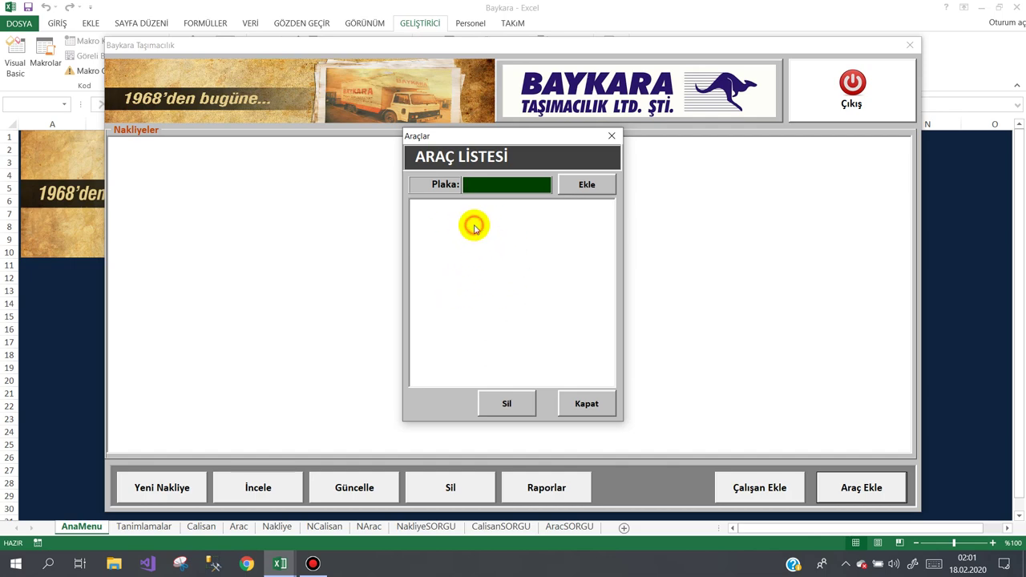
click(587, 405)
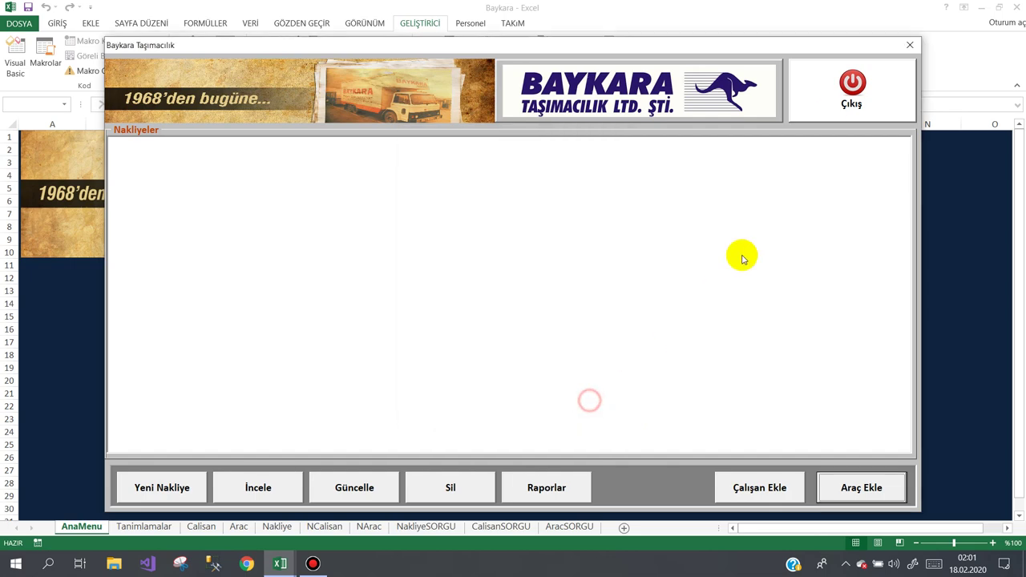
click(833, 102)
Create a btnEkle_Click procedure for the Ekle button on frmAraclar.
mouse_move(291, 567)
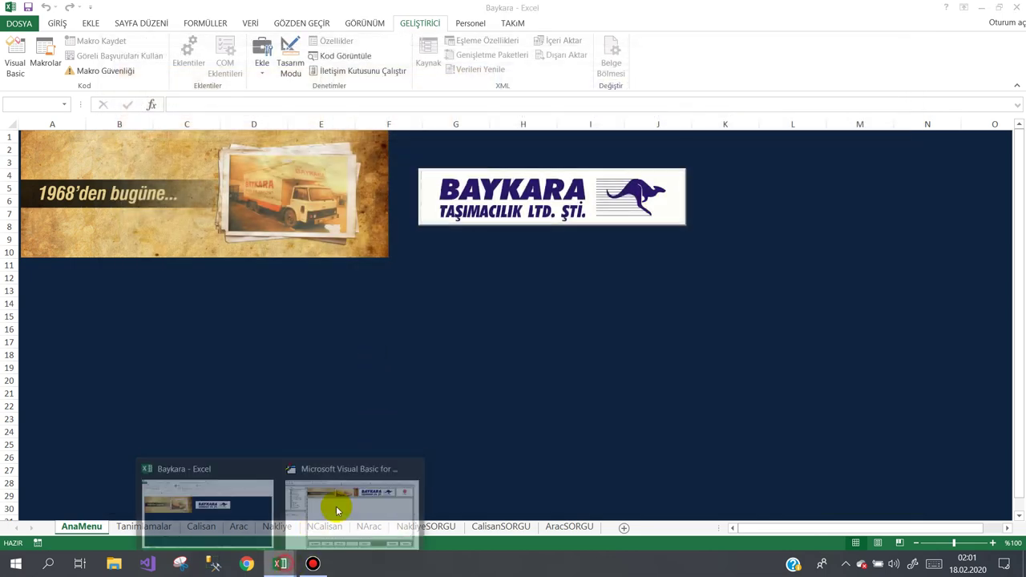
click(334, 508)
double_click(68, 196)
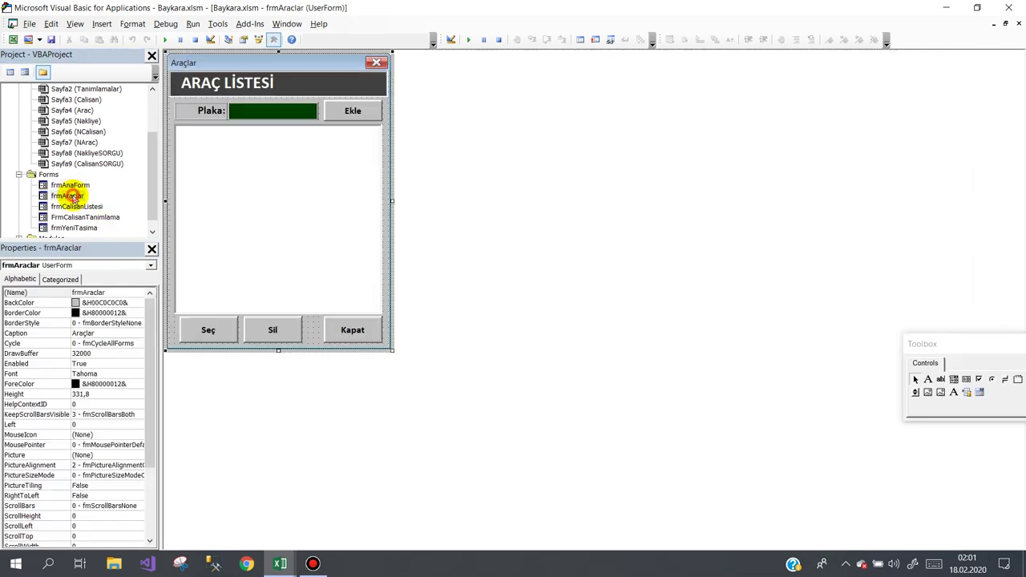
click(344, 114)
double_click(344, 113)
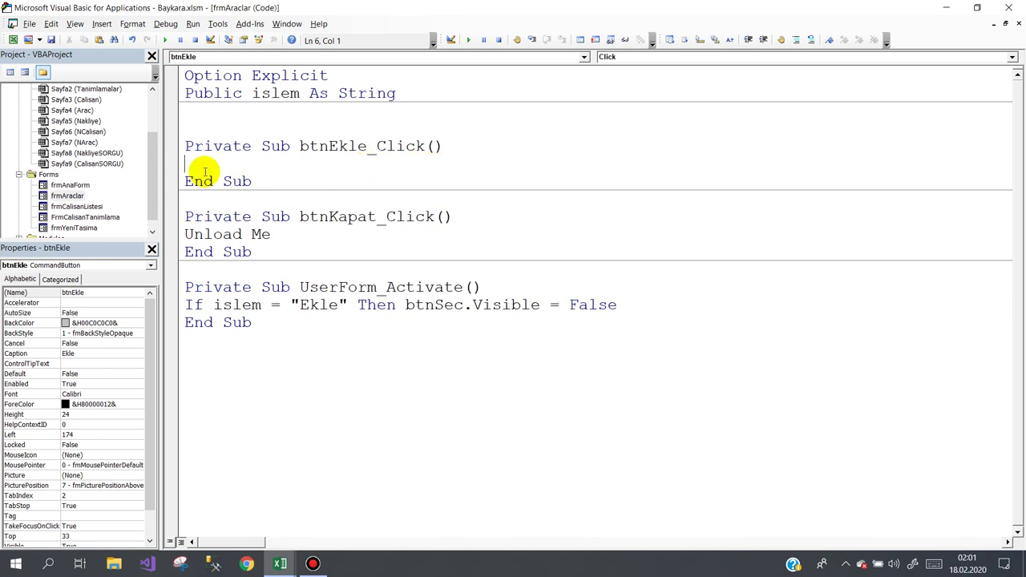
double_click(69, 197)
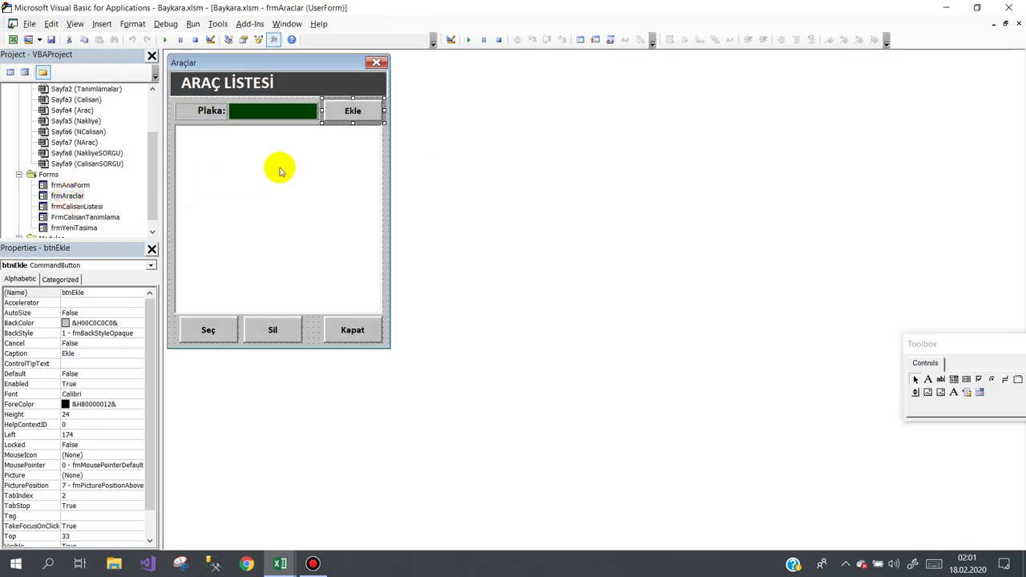
double_click(352, 112)
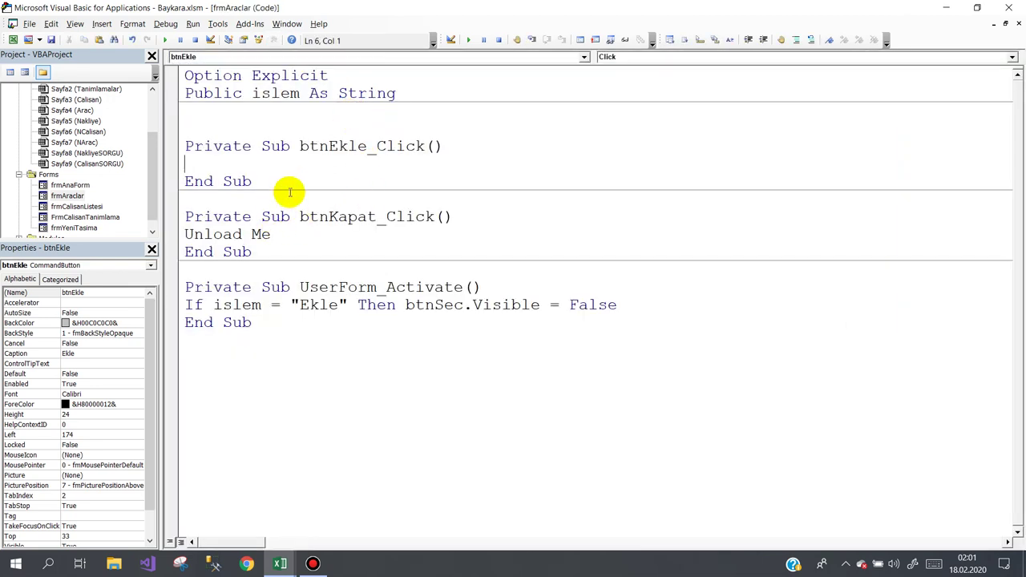
Begin the btnEkle_Click code with Sheets(" using autocomplete.
text(she)
key(ctrl+space)
key(Tab)
text((")
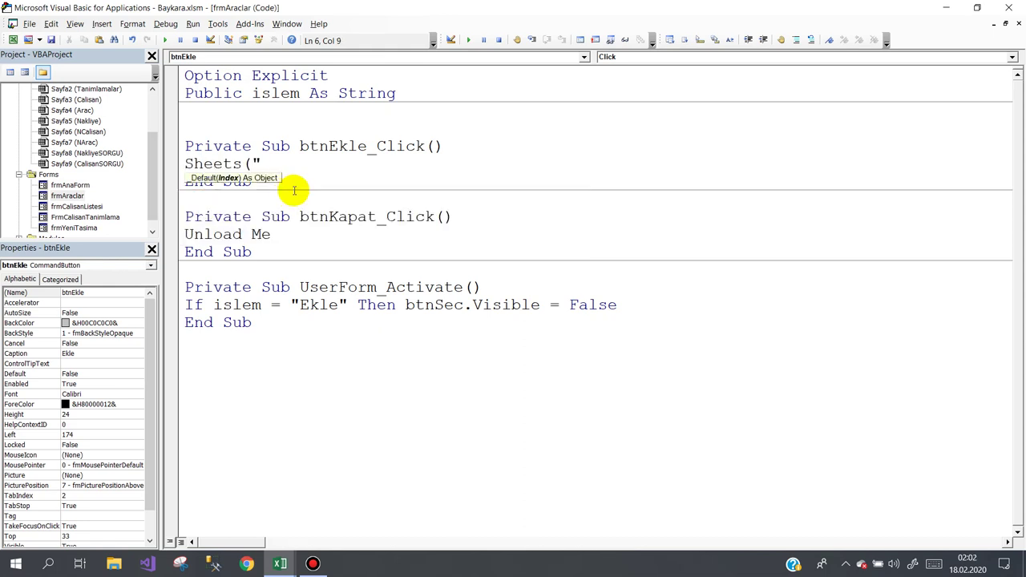
Check the empty cell D2 beside Araç Id on Excel's Tanimlamalar sheet.
mouse_move(291, 561)
click(185, 513)
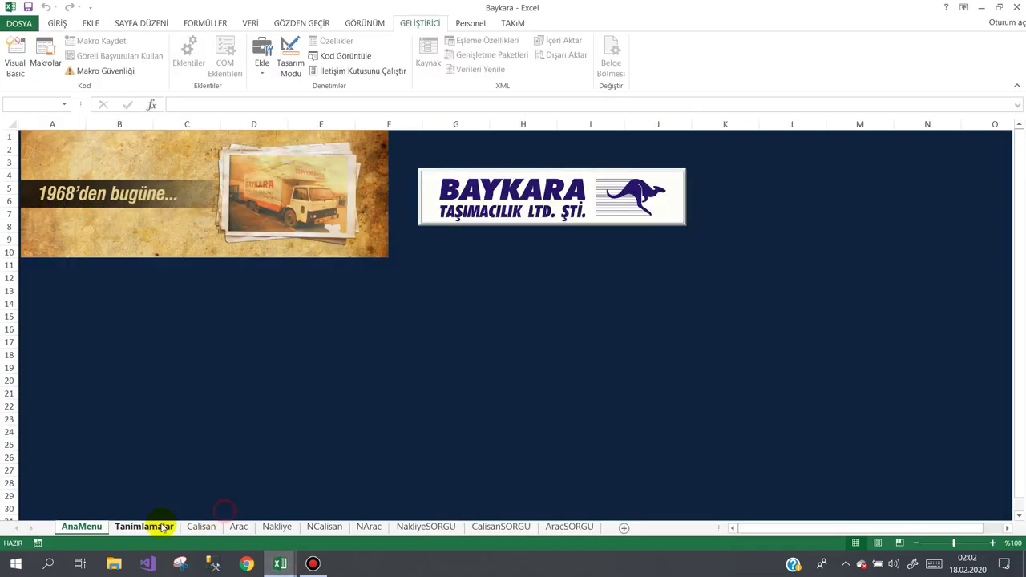
click(144, 529)
double_click(145, 529)
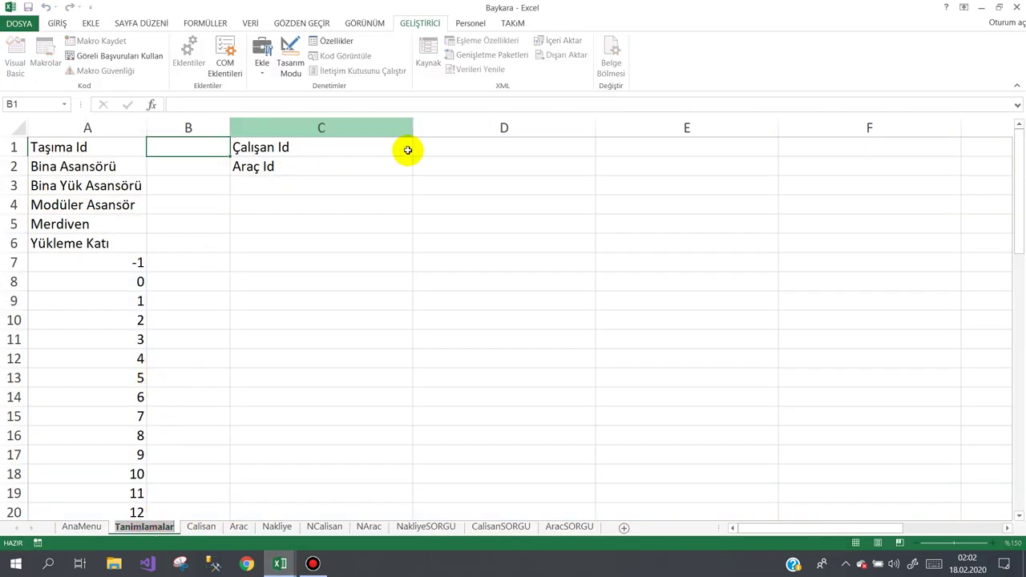
click(445, 169)
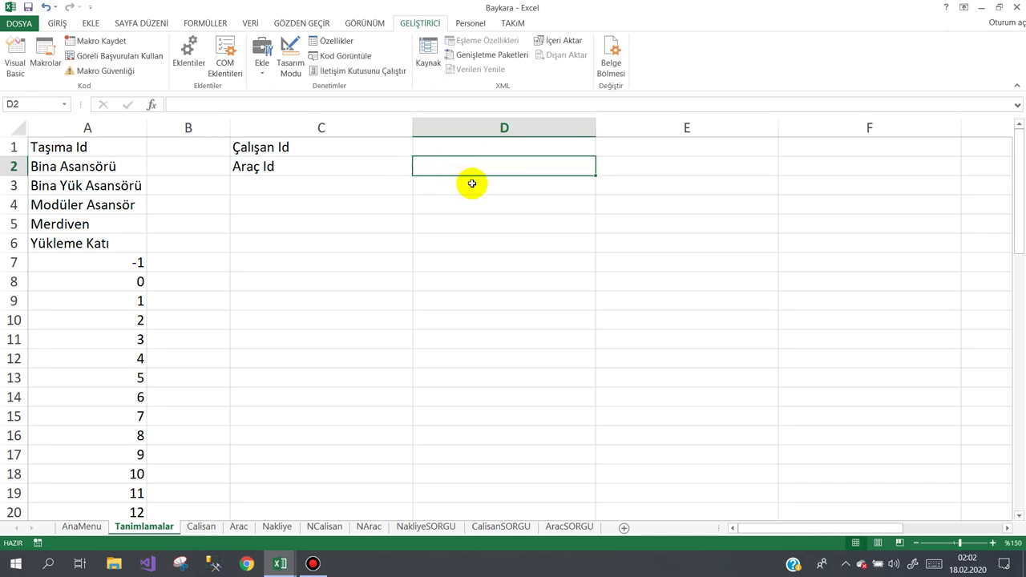
click(280, 565)
Write the reference Sheets("Tanimlamalar").Range("D2") in btnEkle_Click, checking the sheet in Excel.
click(347, 522)
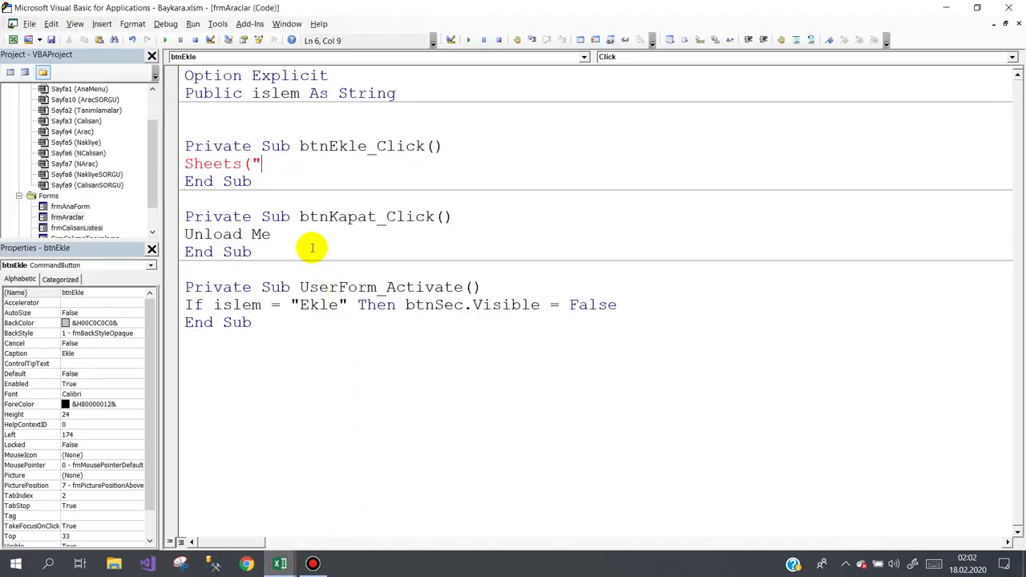
text(Tanimlamalar").range("B2)
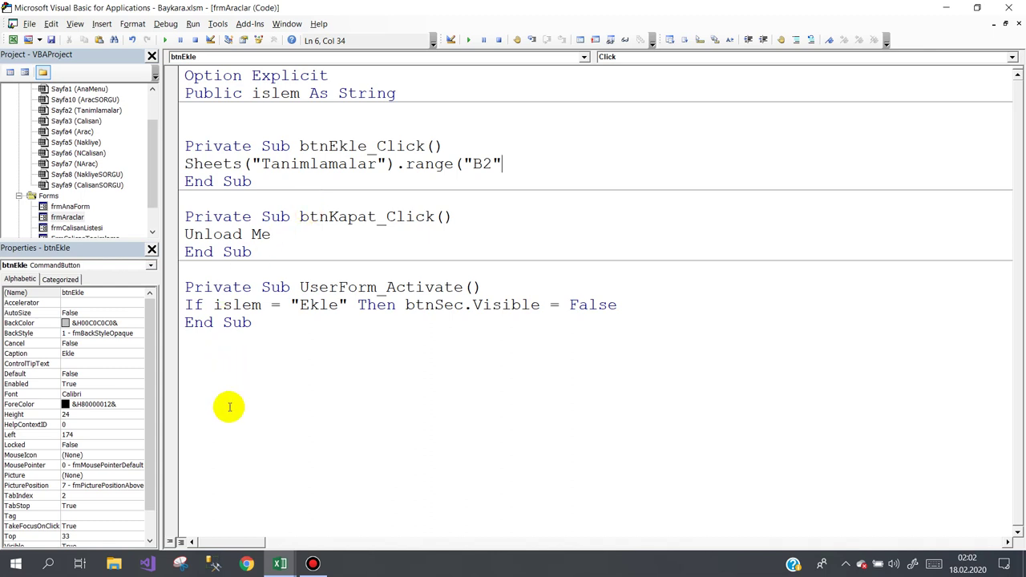
click(280, 563)
click(237, 513)
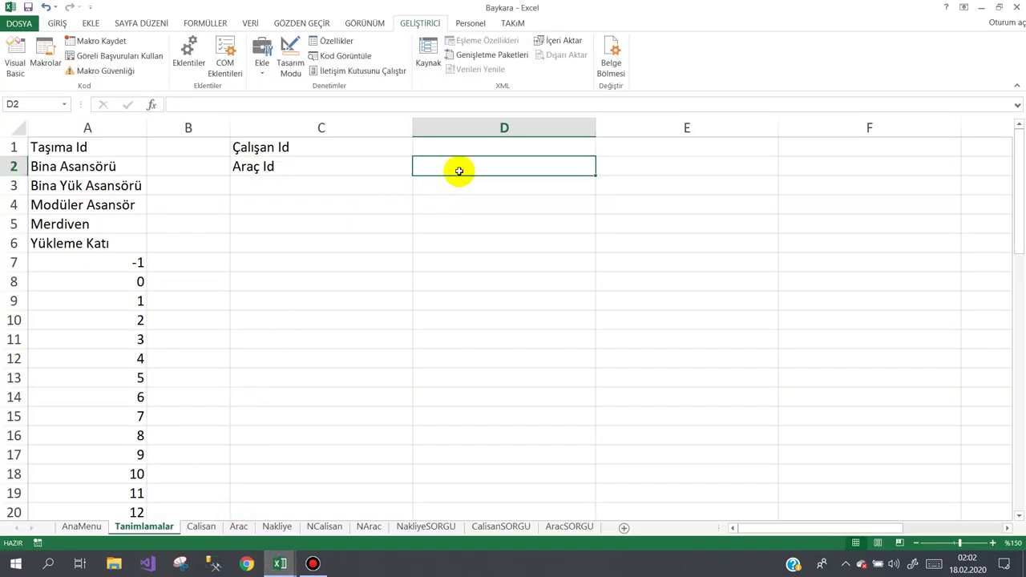
click(279, 564)
click(356, 508)
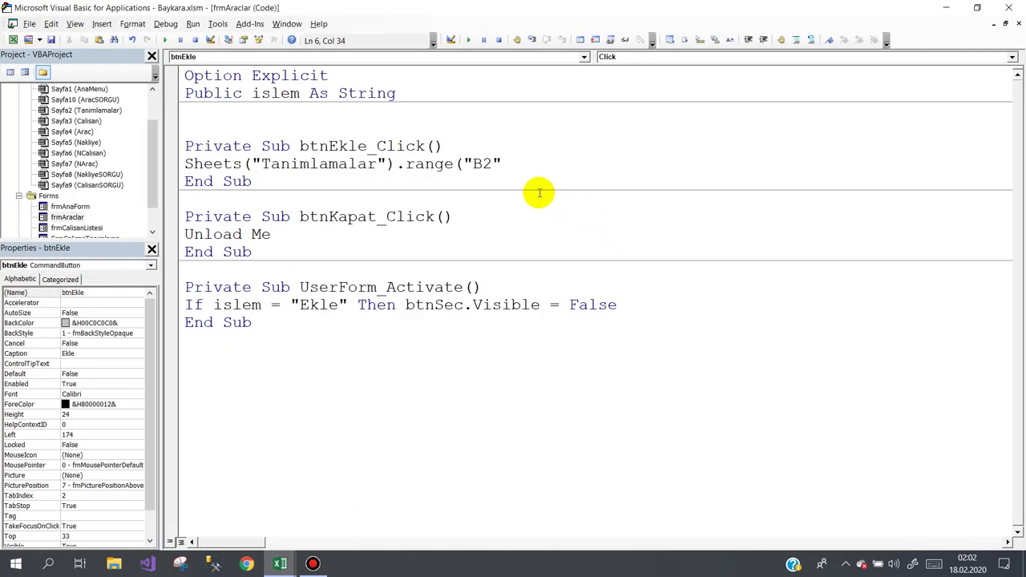
drag(484, 163, 474, 164)
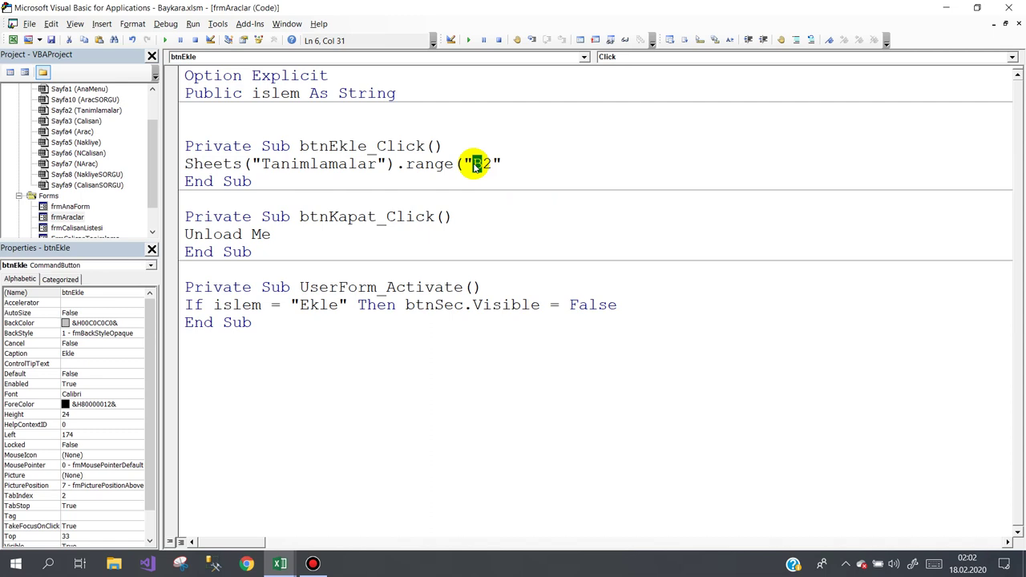
text(D)
click(513, 164)
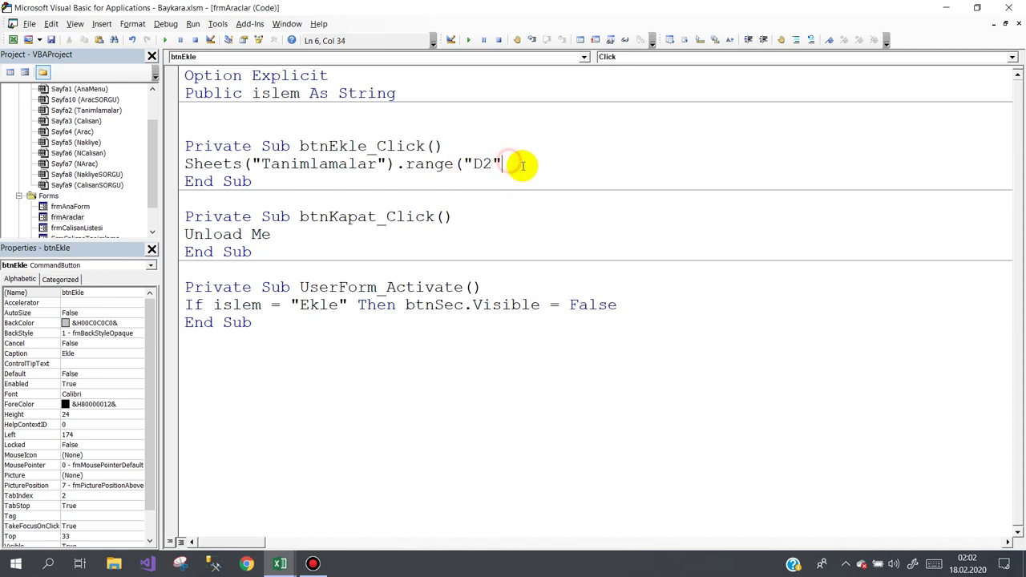
text().value=)
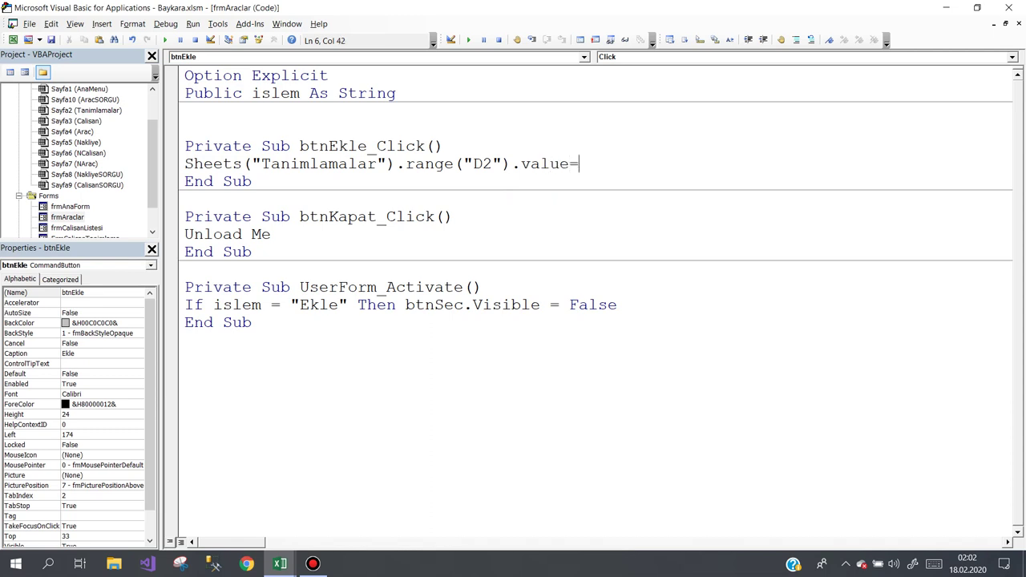
Make the statement set D2's value to itself +1 by pasting the copied expression after the equals sign.
drag(568, 164, 179, 165)
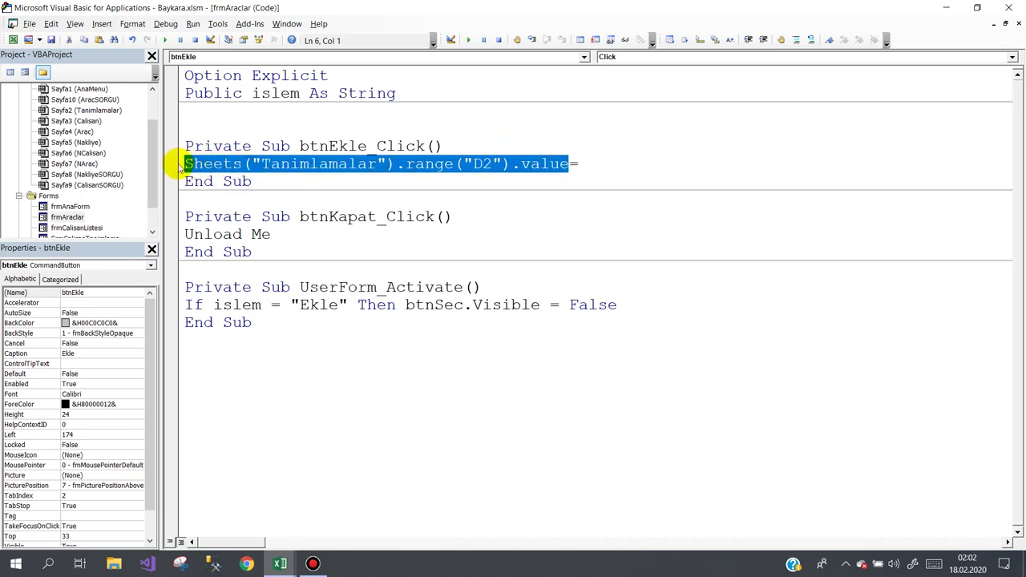
click(591, 163)
text(Sheets("Tanimlamalar").range("D2").value)
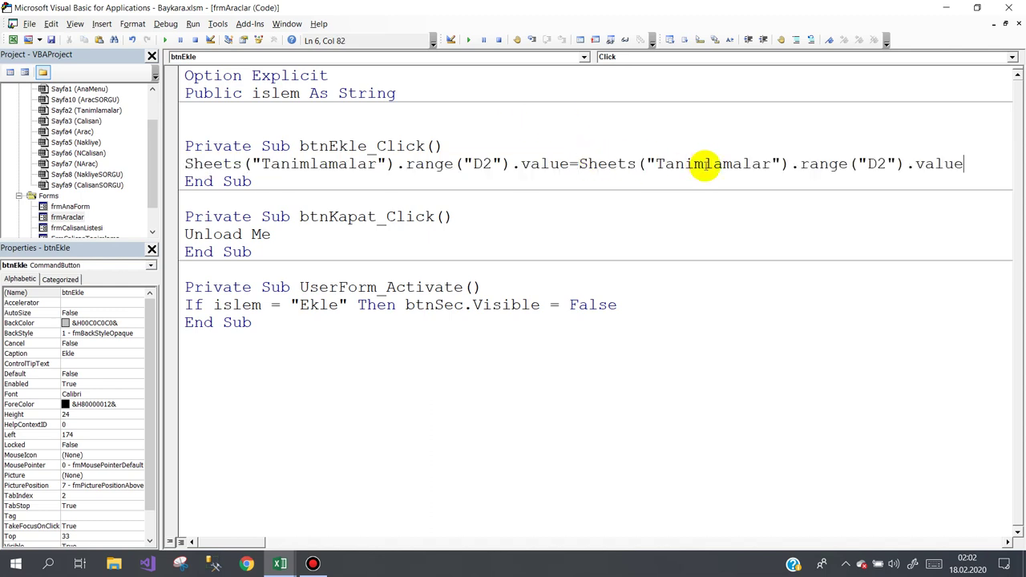
text(+1)
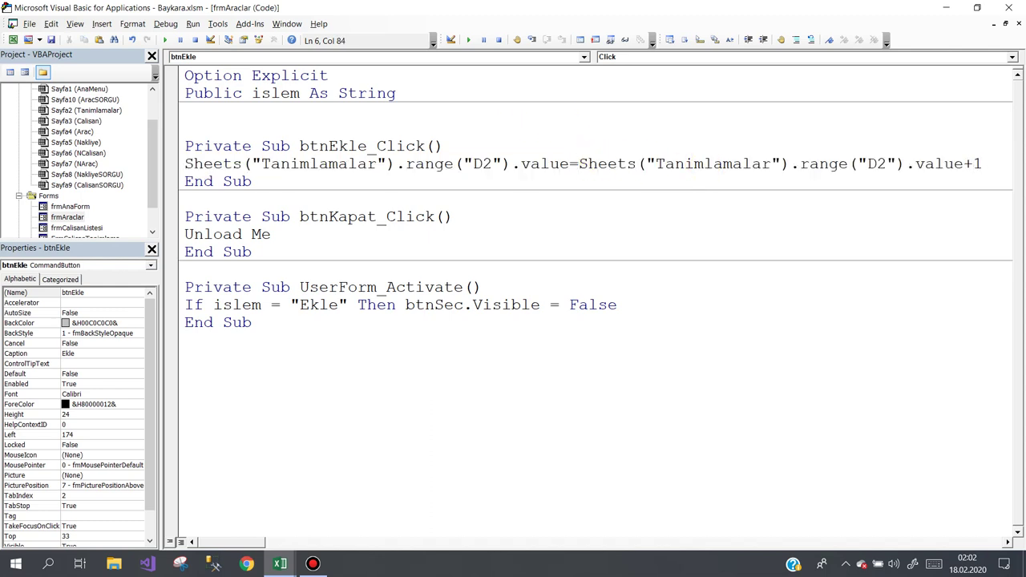
key(Return)
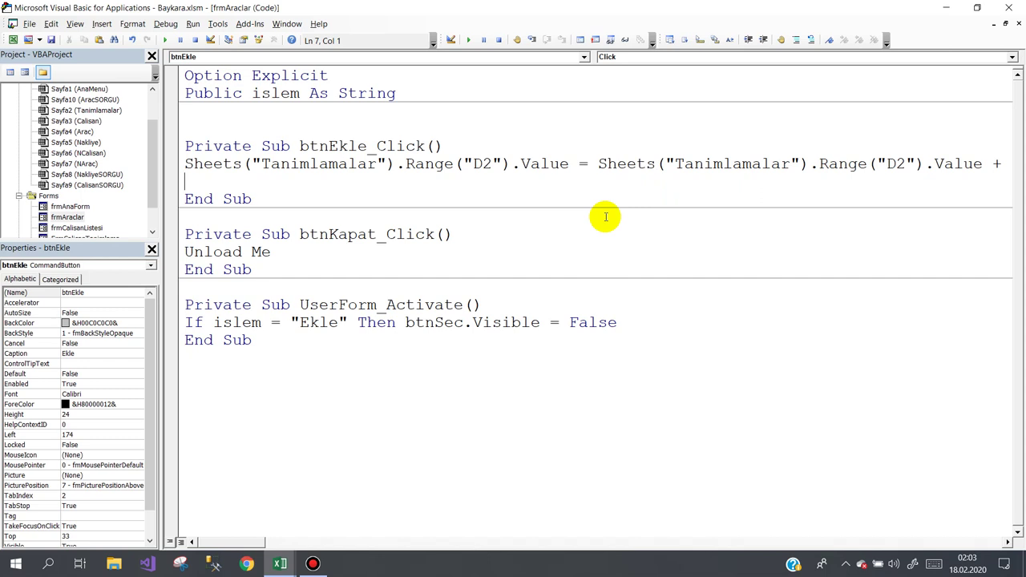
click(282, 561)
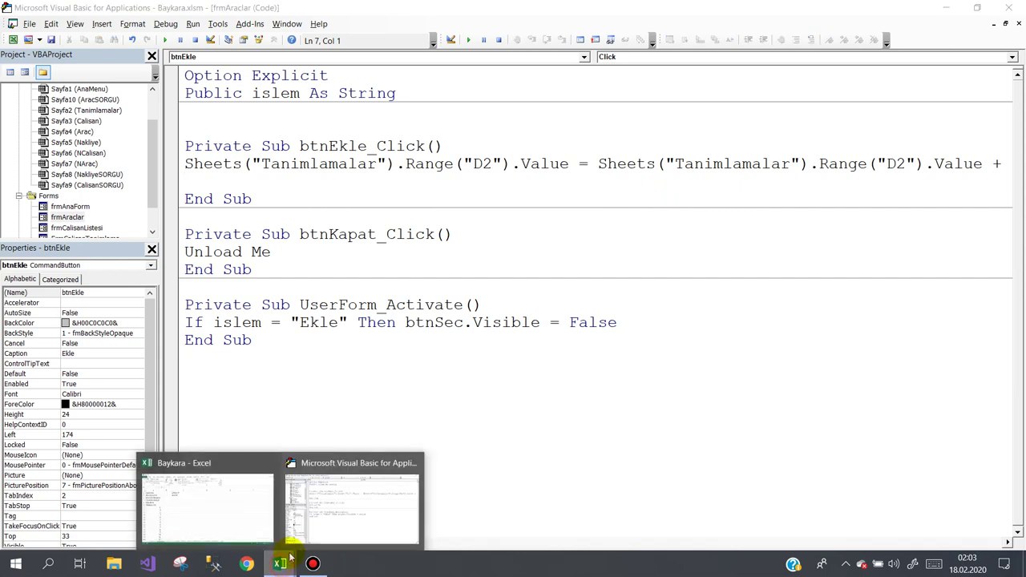
click(623, 184)
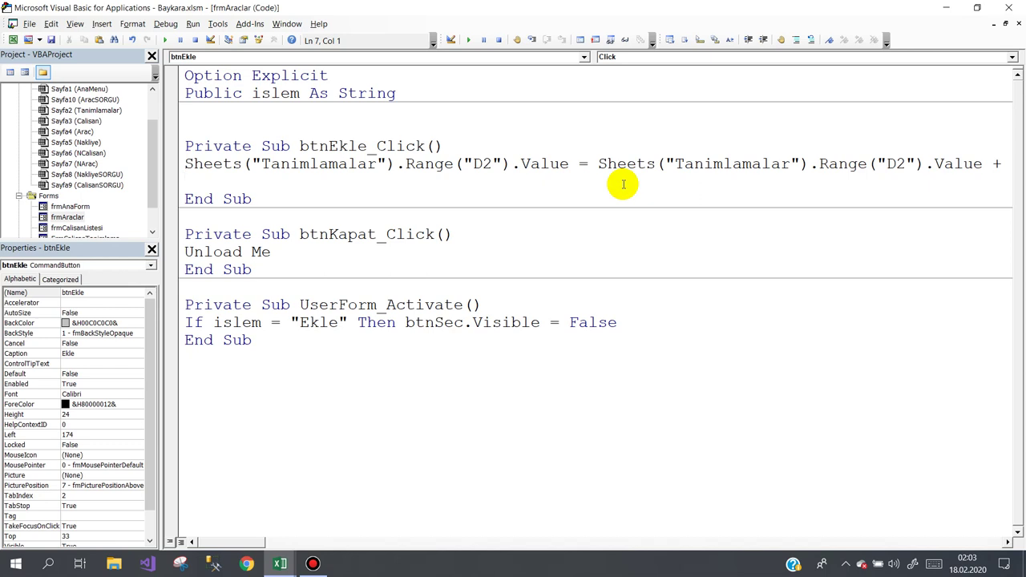
click(282, 563)
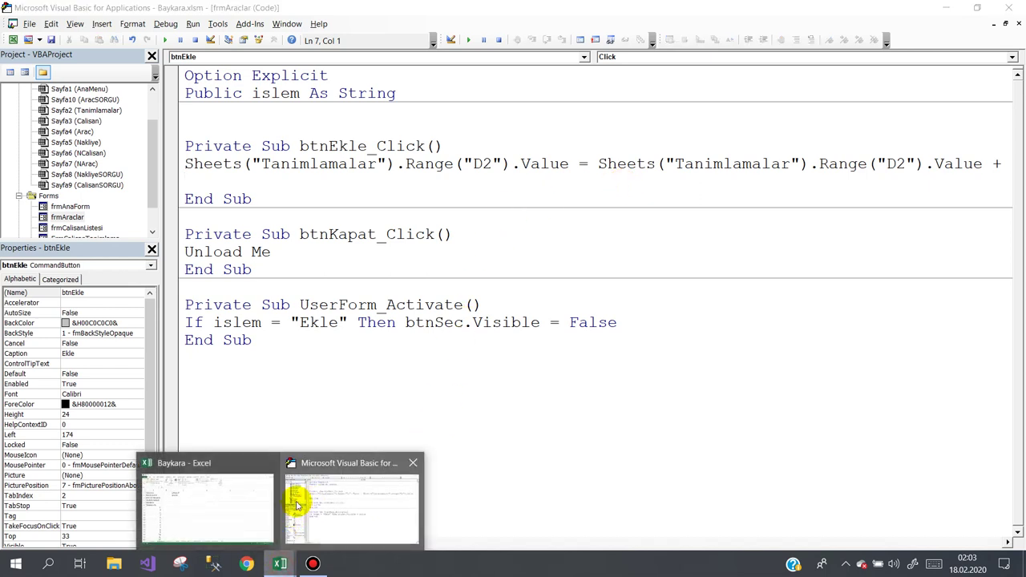
click(228, 498)
click(239, 526)
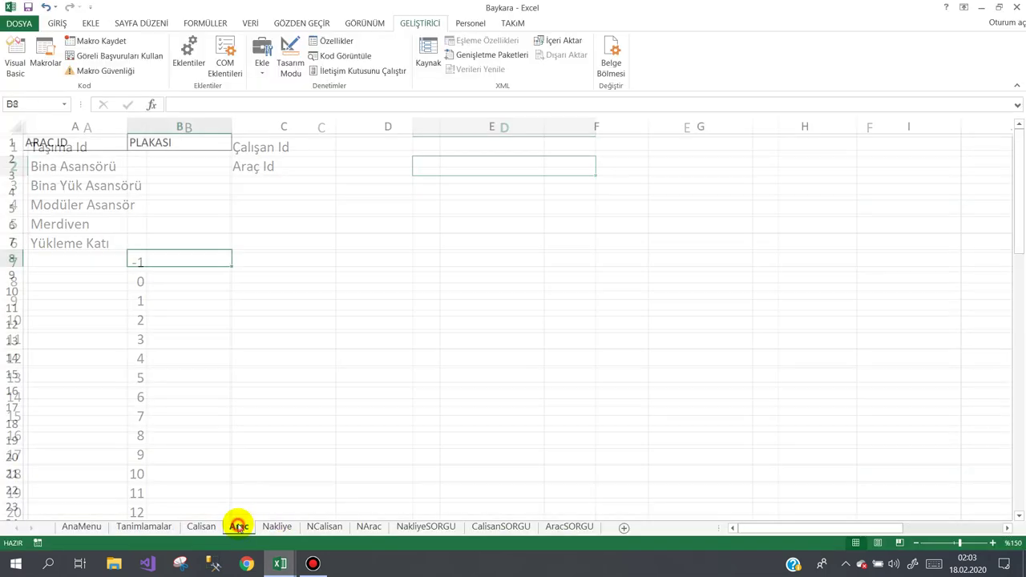
click(64, 157)
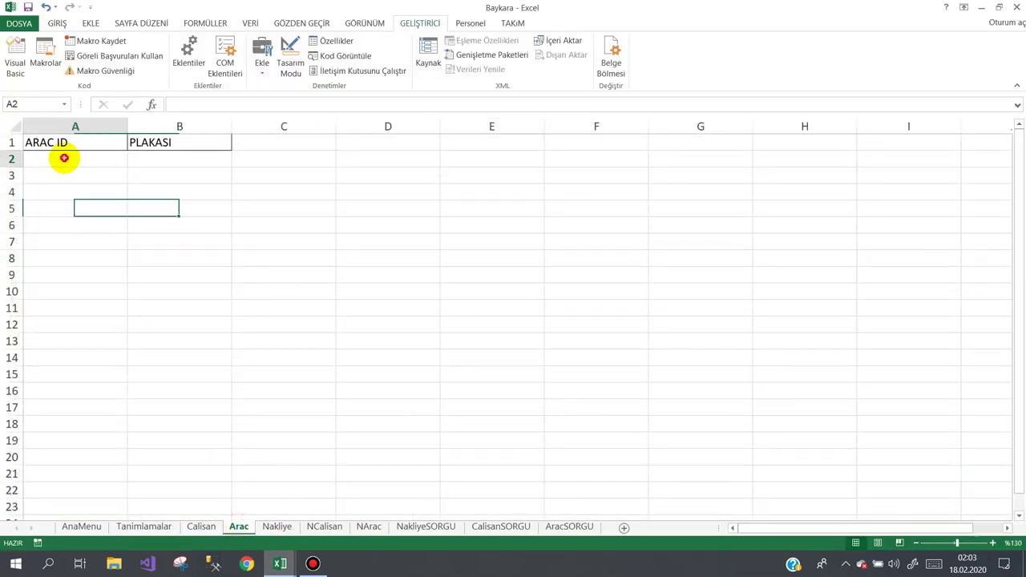
click(138, 161)
click(280, 565)
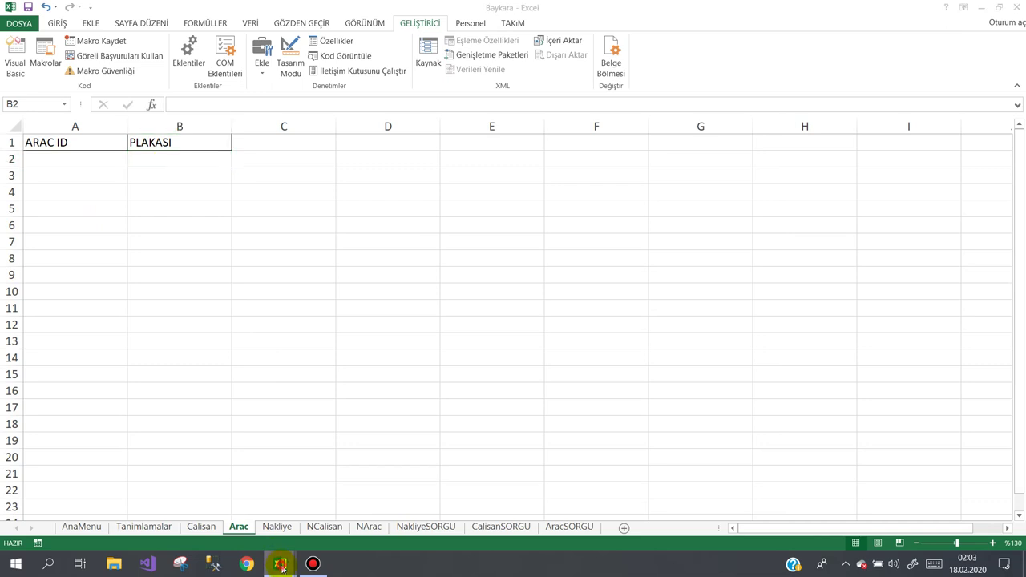
click(358, 494)
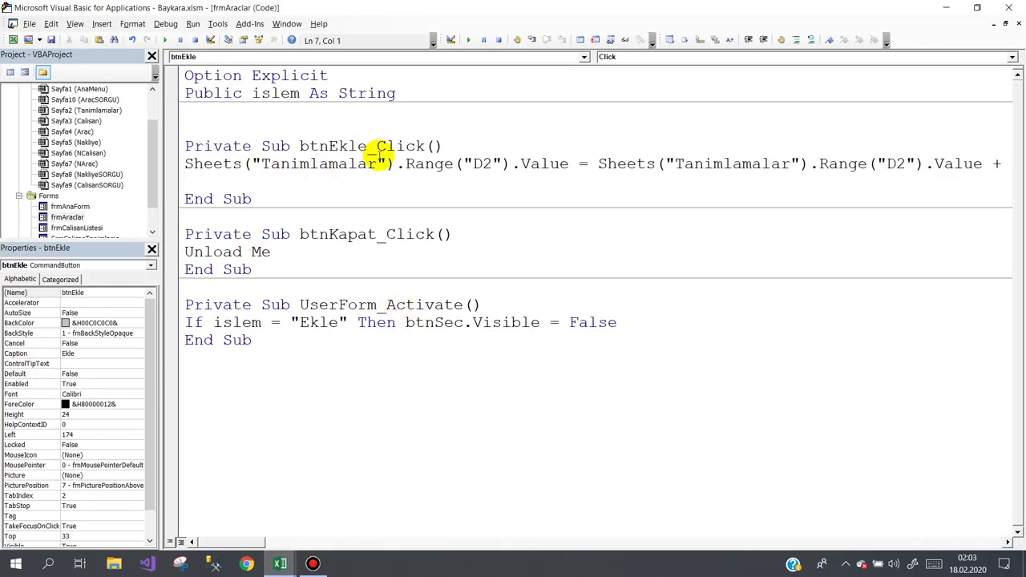
Add Sheets("Arac").Rows(2).Insert as a new line after the D2 increment in btnEkle_Click.
drag(568, 165, 171, 174)
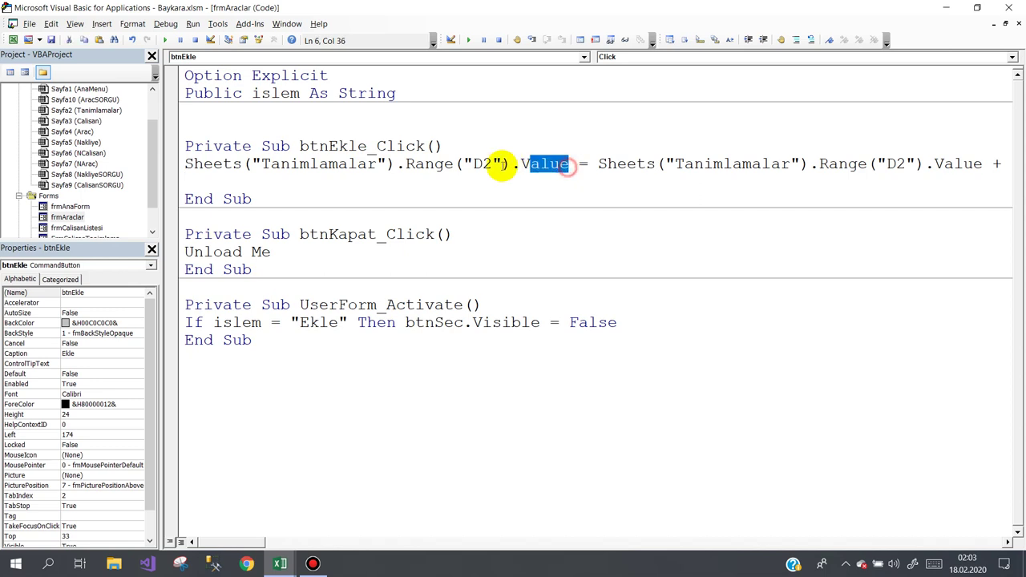
click(193, 185)
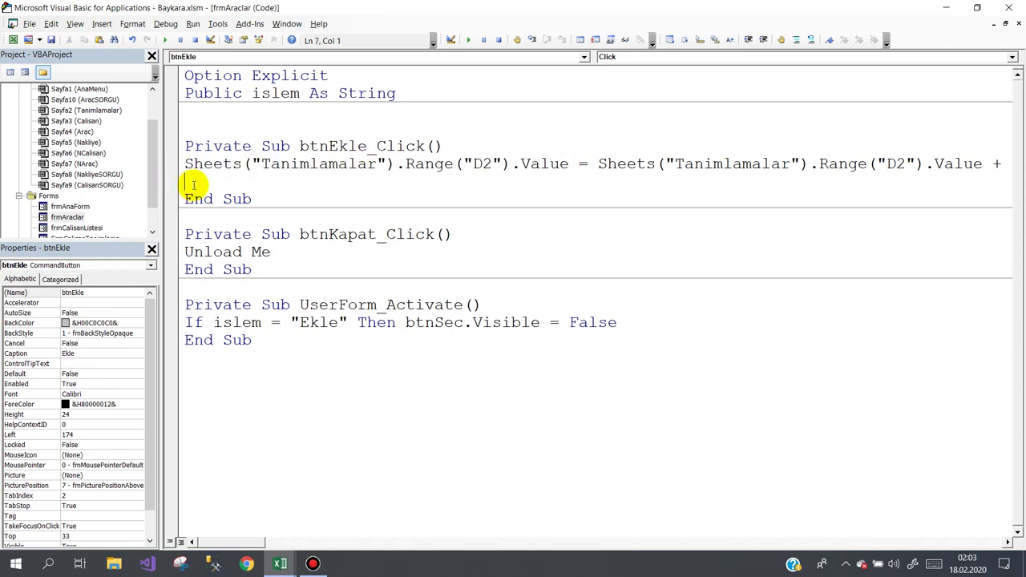
text(Sheets("Tanimlamalar").Range("D2").Value)
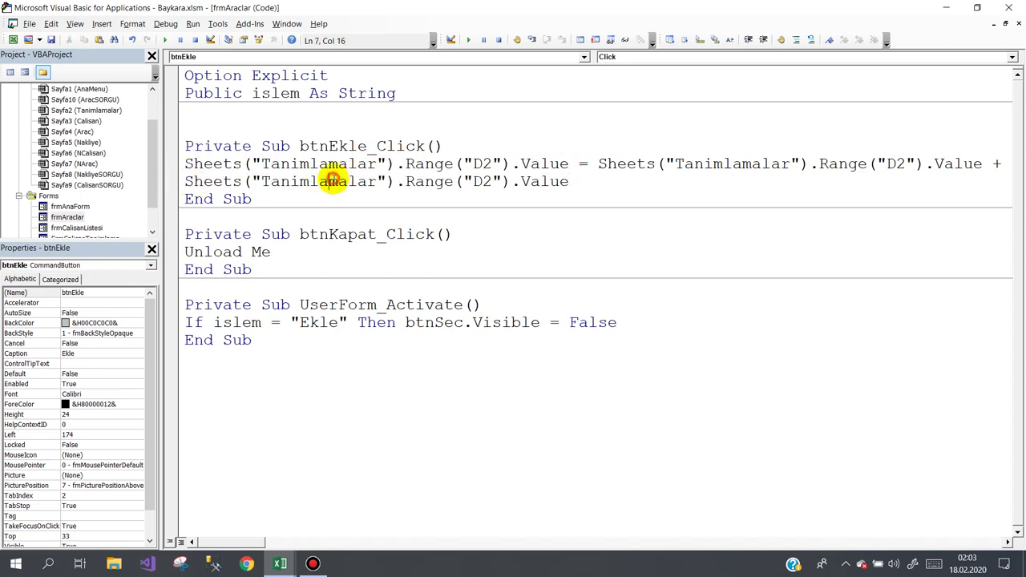
double_click(333, 181)
text(Ara)
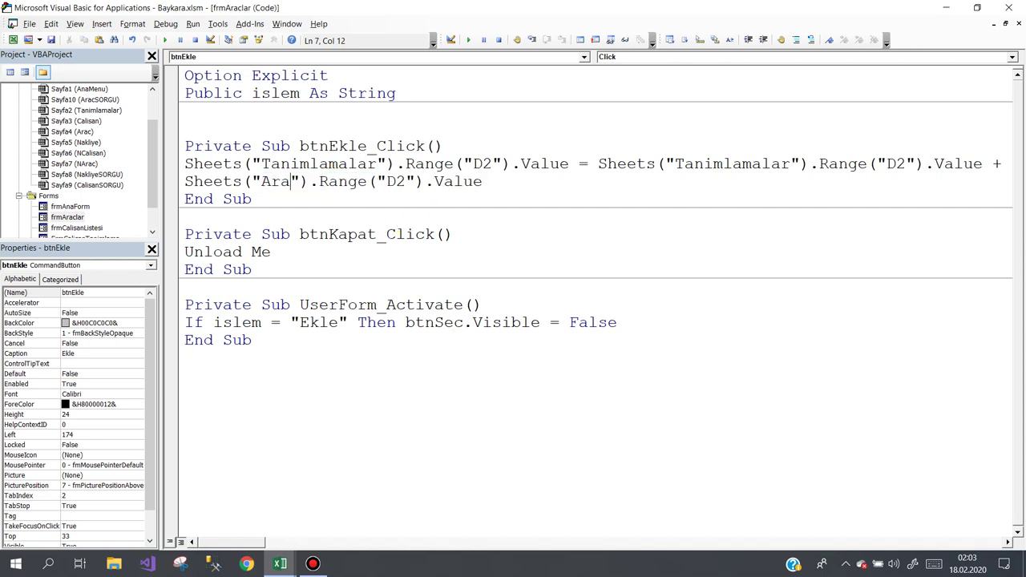
text(c)
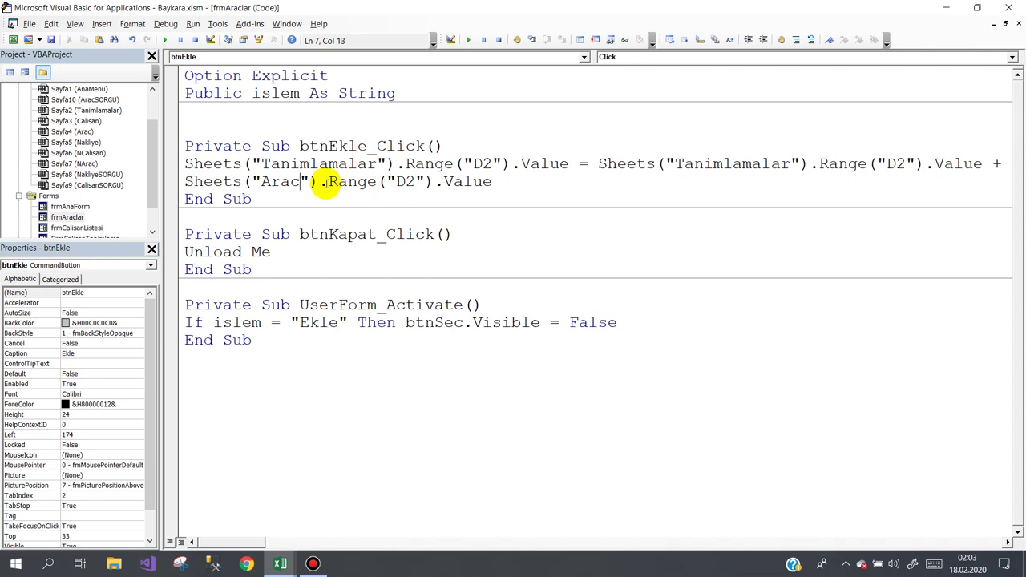
drag(319, 182, 494, 182)
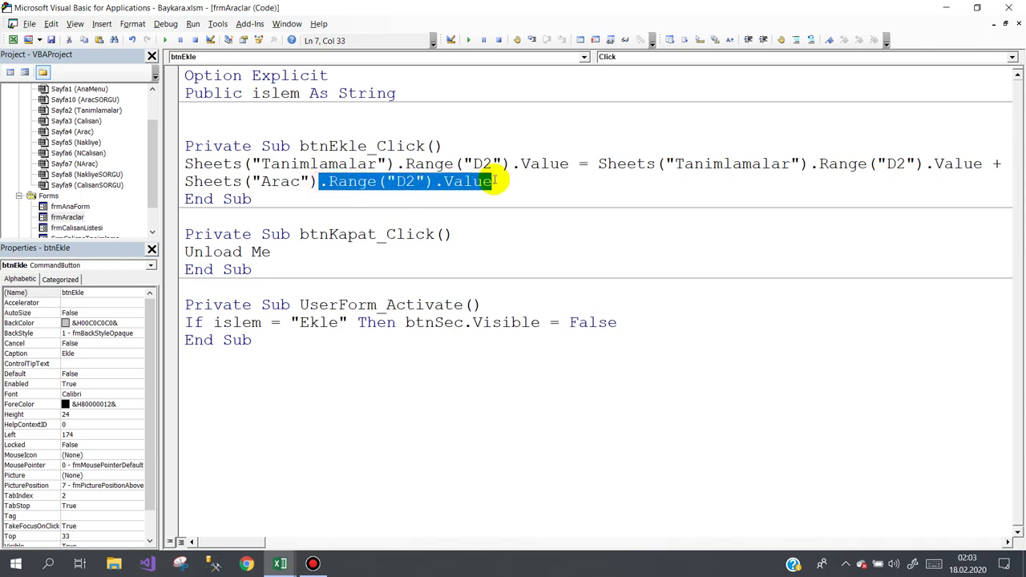
text(.)
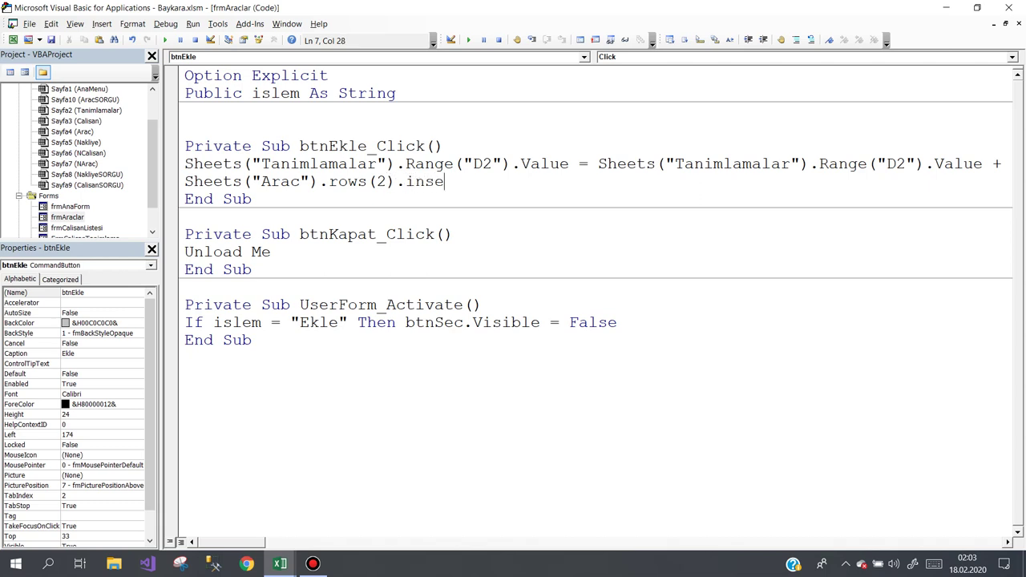
key(Return)
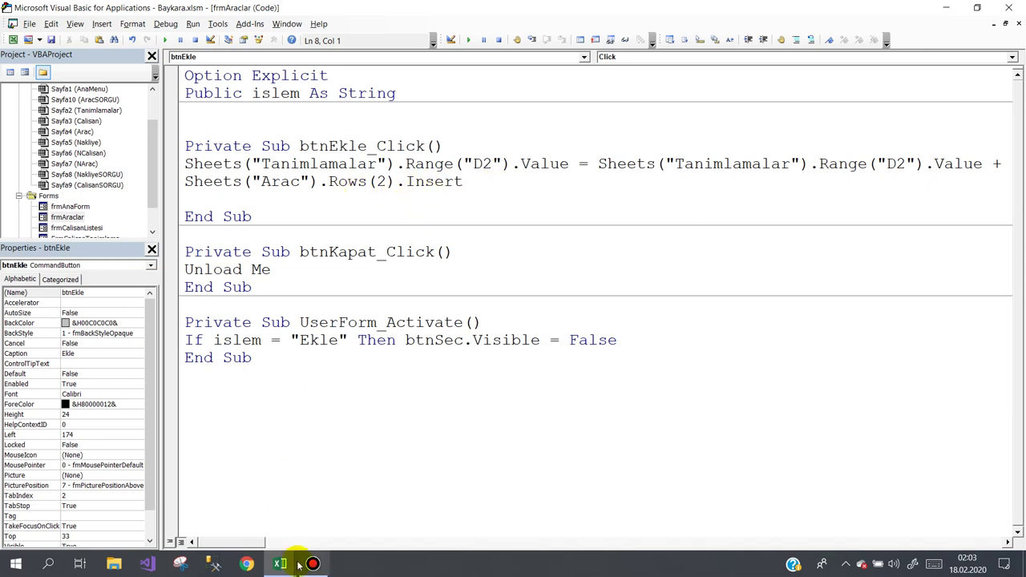
Insert a blank row 2 beneath the ARAC ID and PLAKASI headers on the Arac sheet.
mouse_move(278, 561)
click(232, 494)
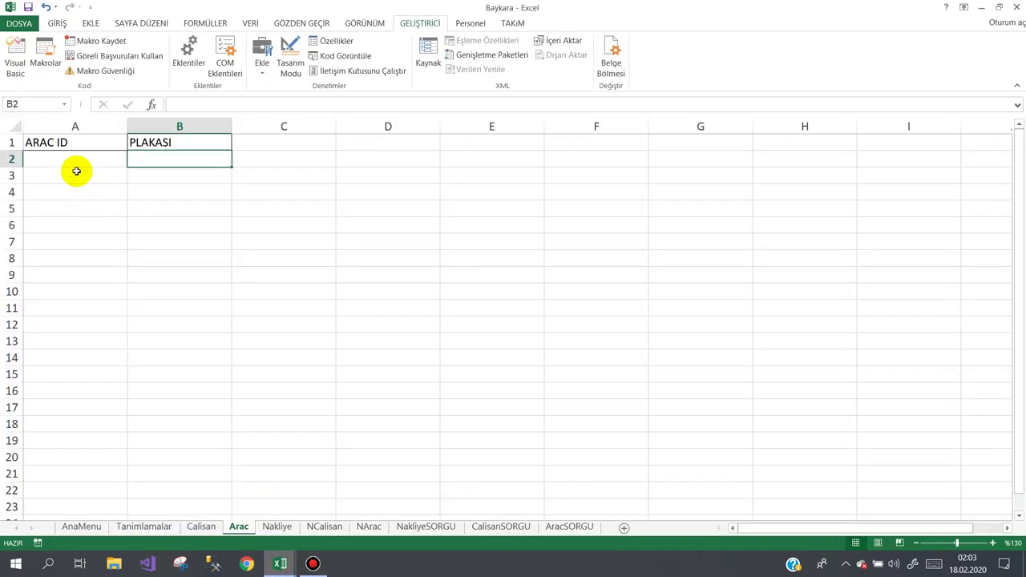
click(10, 159)
right_click(10, 159)
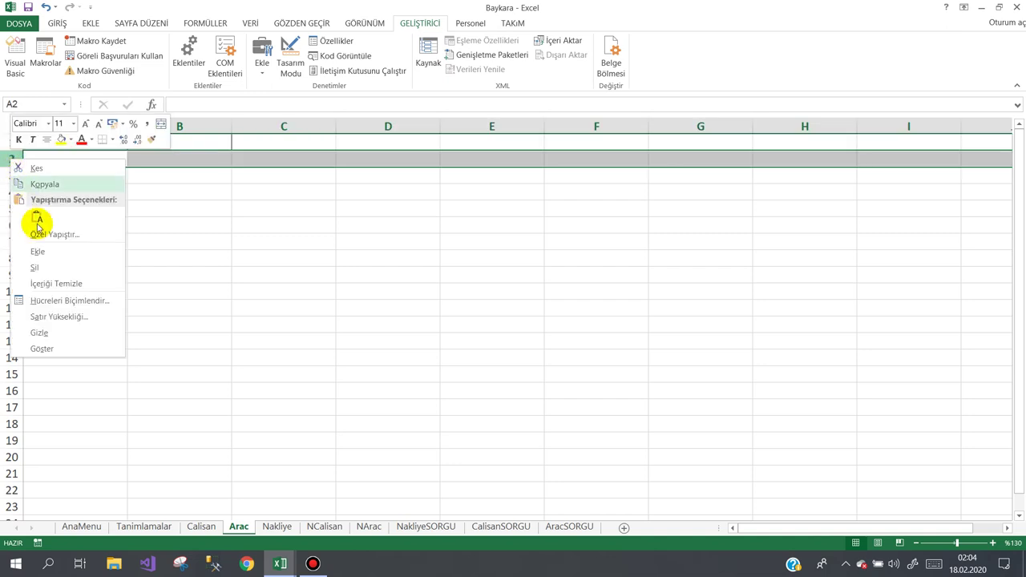
click(50, 258)
click(71, 194)
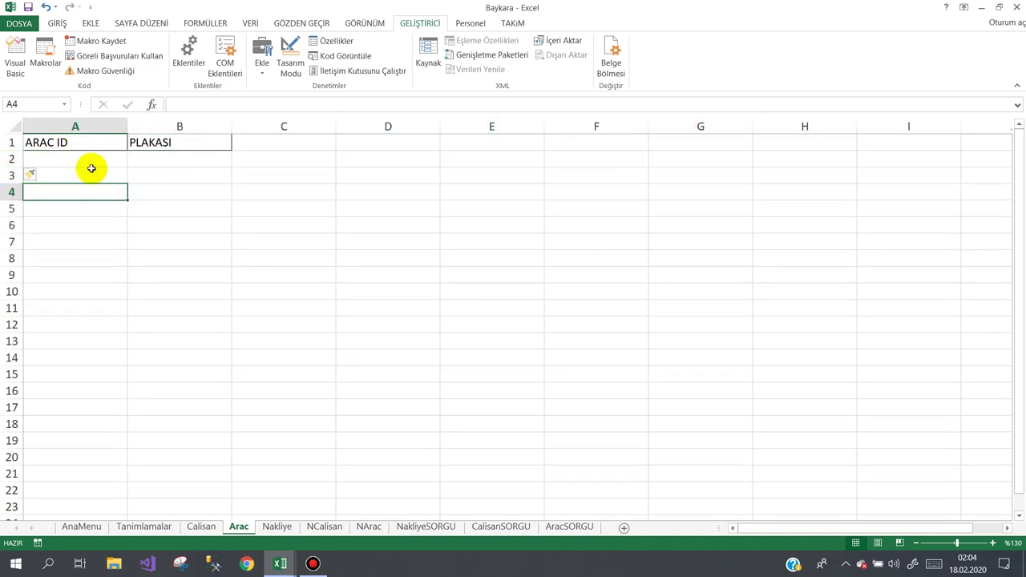
click(96, 160)
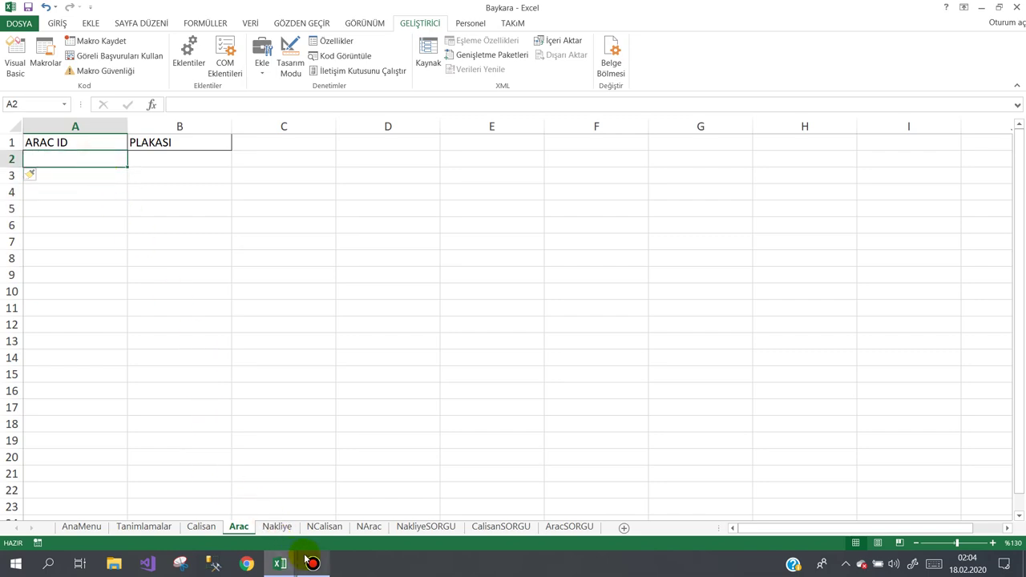
mouse_move(279, 561)
click(336, 498)
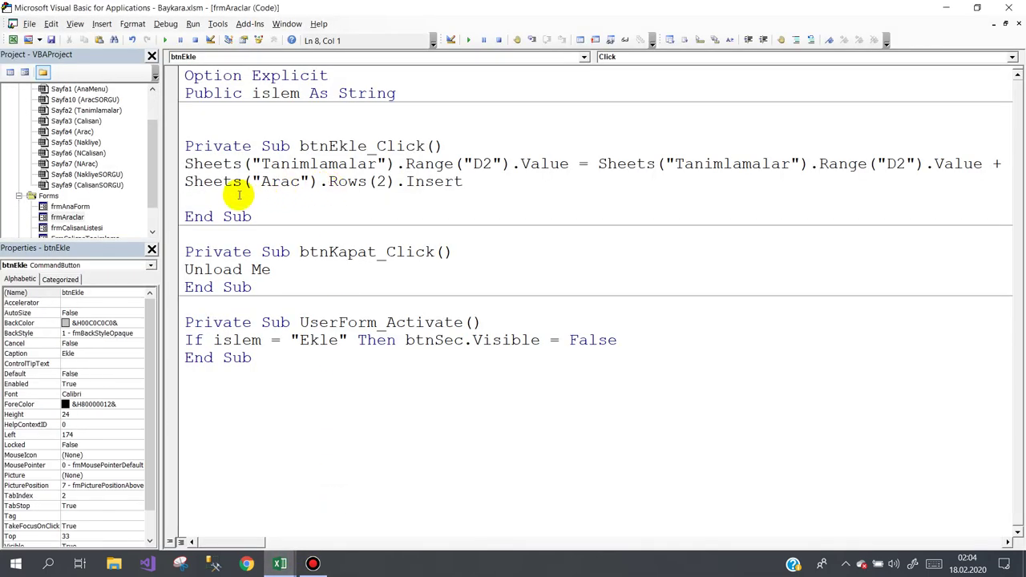
On line 8, paste the sheet expression and change it to Sheets("Arac").Range("A2").Value.
click(215, 200)
text(Sheets("Tanimlamalar").Range("D2").Value)
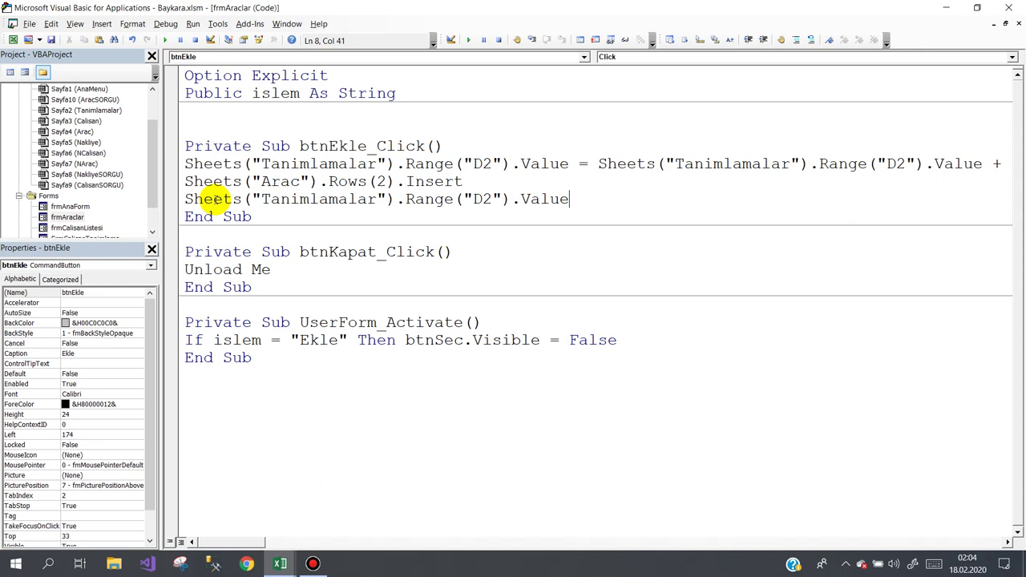
double_click(289, 204)
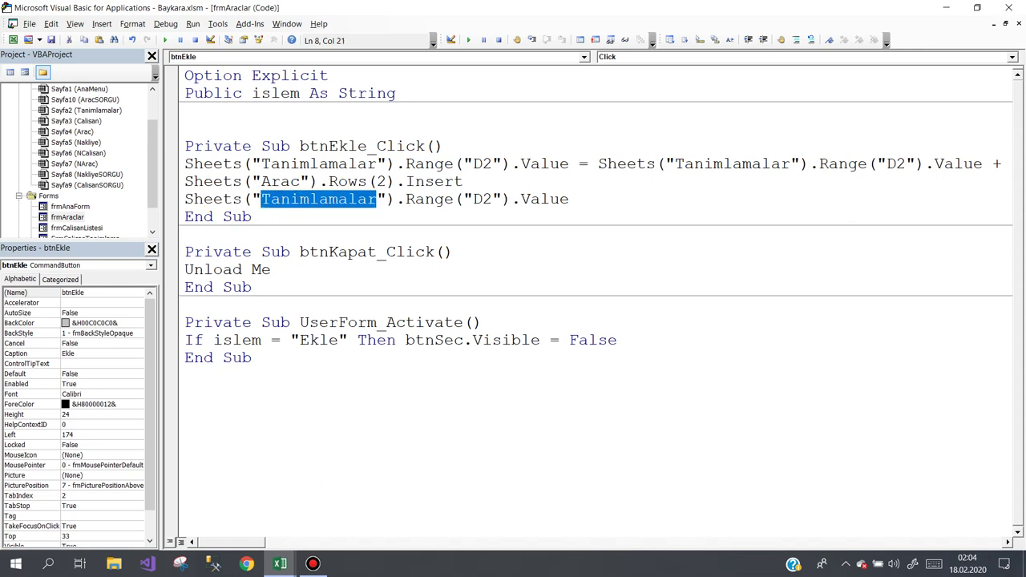
text(Arac)
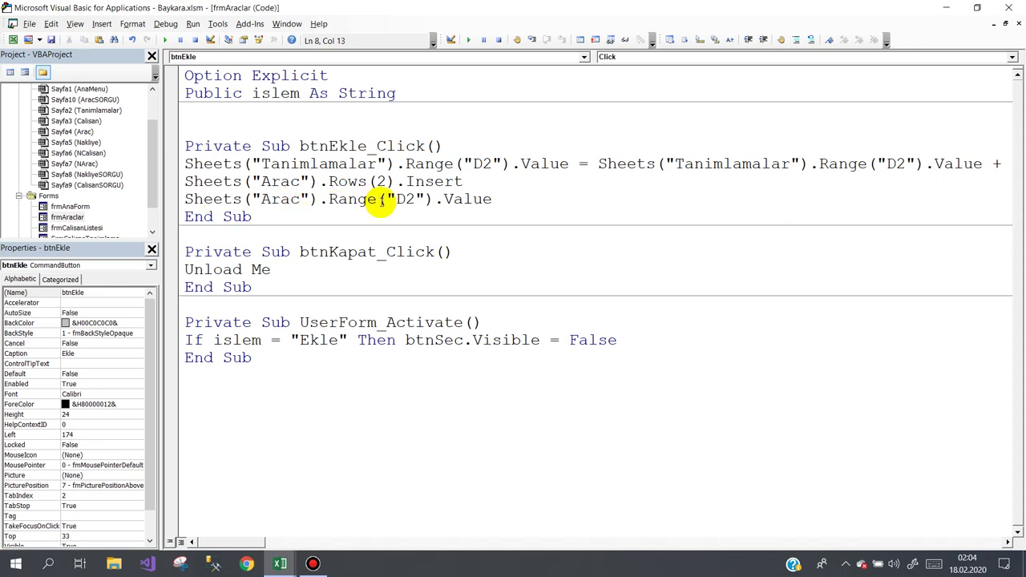
double_click(402, 200)
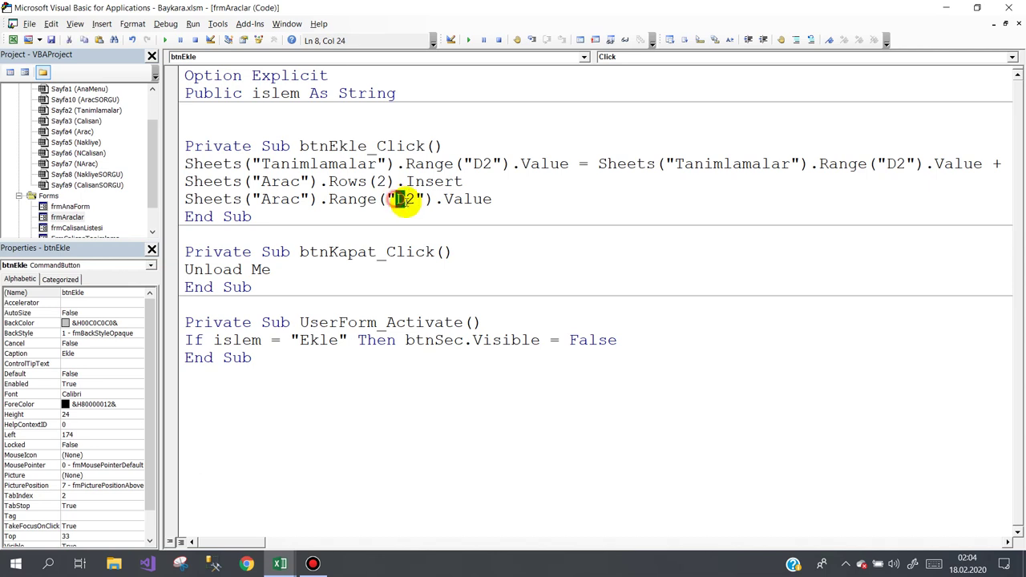
text(a)
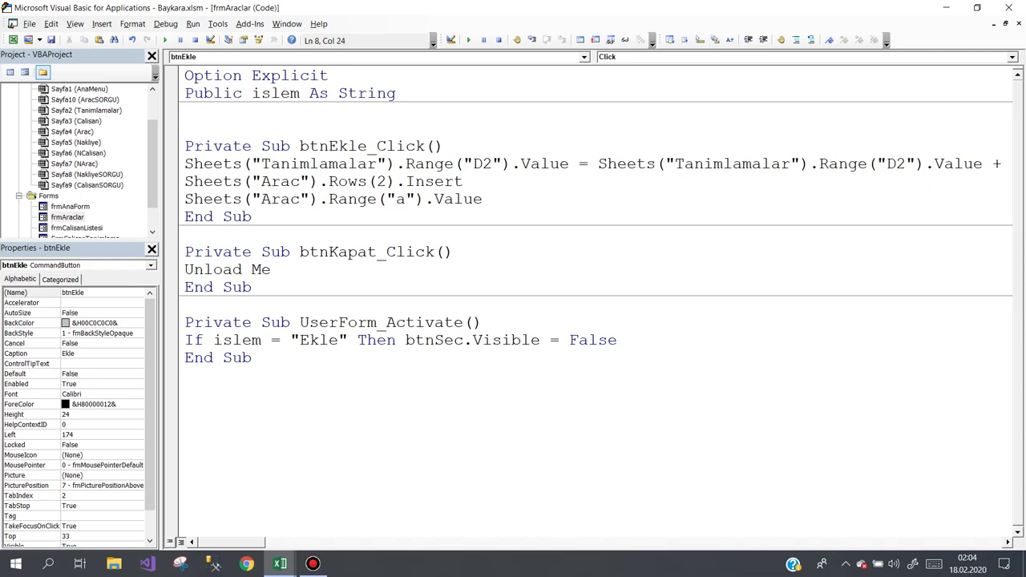
text(A2)
Assign Sheets("Tanimlamalar").Range("D2").Value to the Arac A2 cell.
click(503, 199)
click(503, 200)
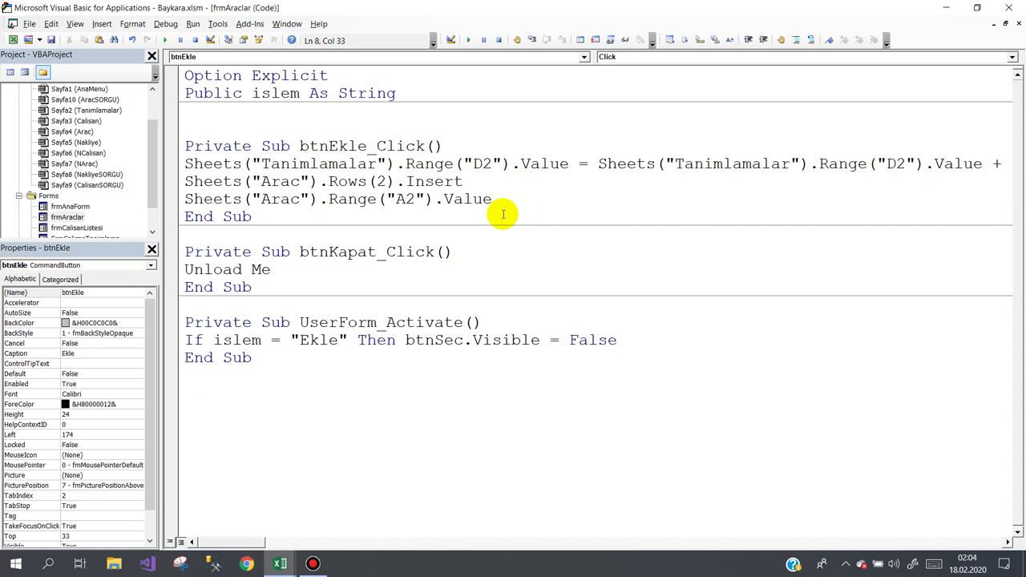
text(=)
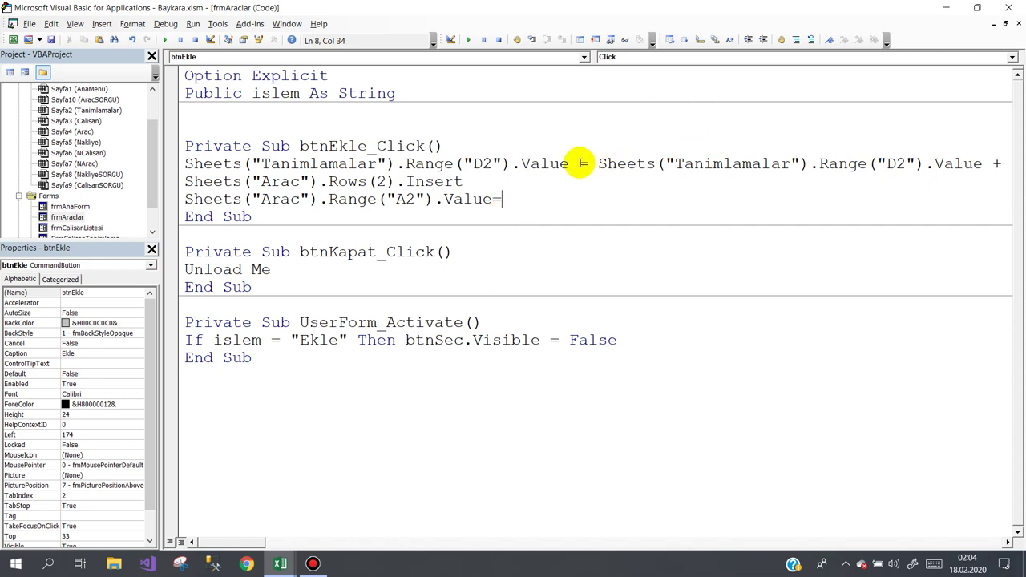
drag(578, 164, 182, 160)
key(ctrl+c)
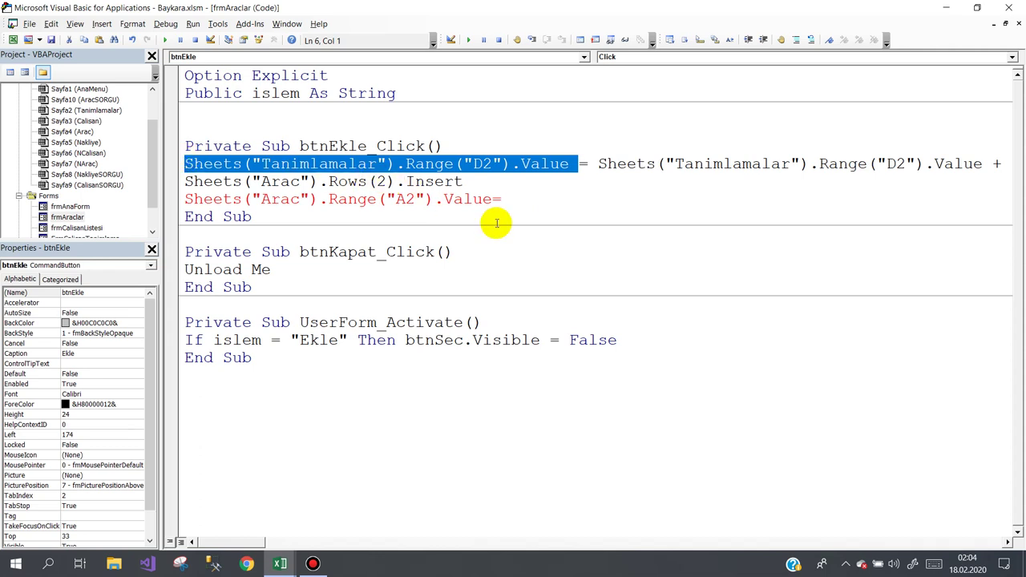
click(517, 198)
key(ctrl+v)
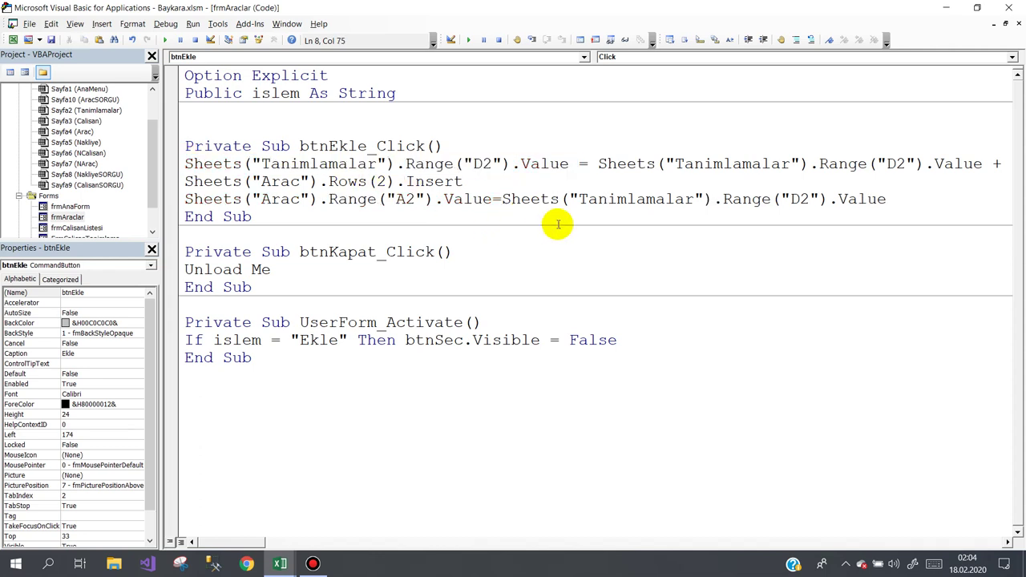
click(897, 202)
key(Return)
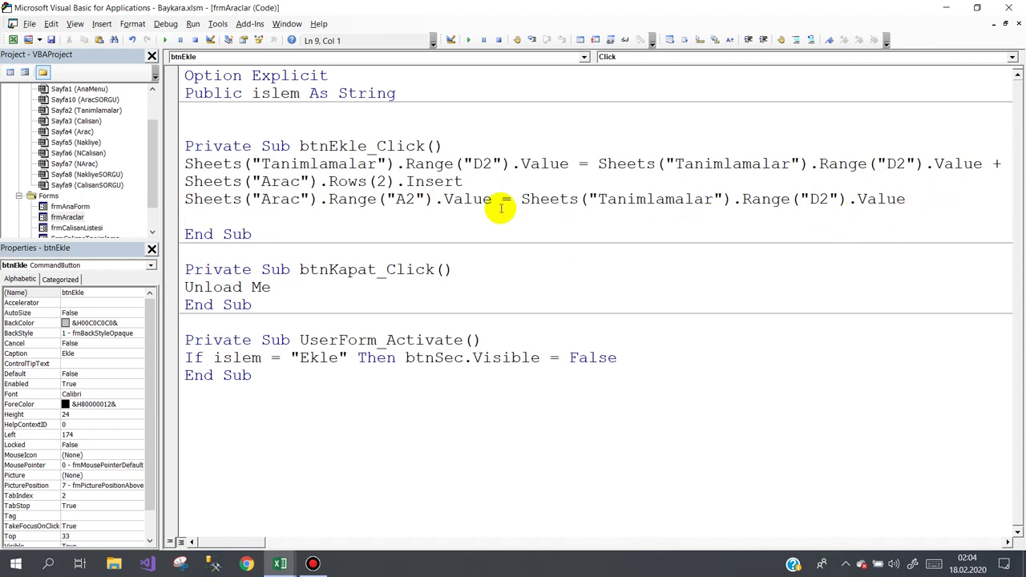
Add a line setting Arac B2 to UCase(txtPlaka.Value).
drag(491, 202, 193, 206)
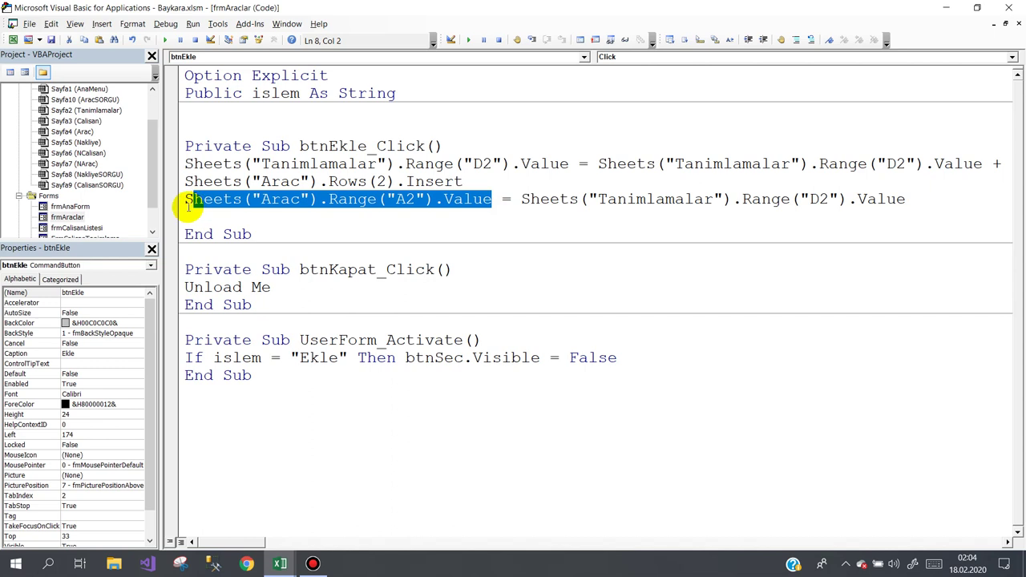
key(ctrl+c)
click(189, 211)
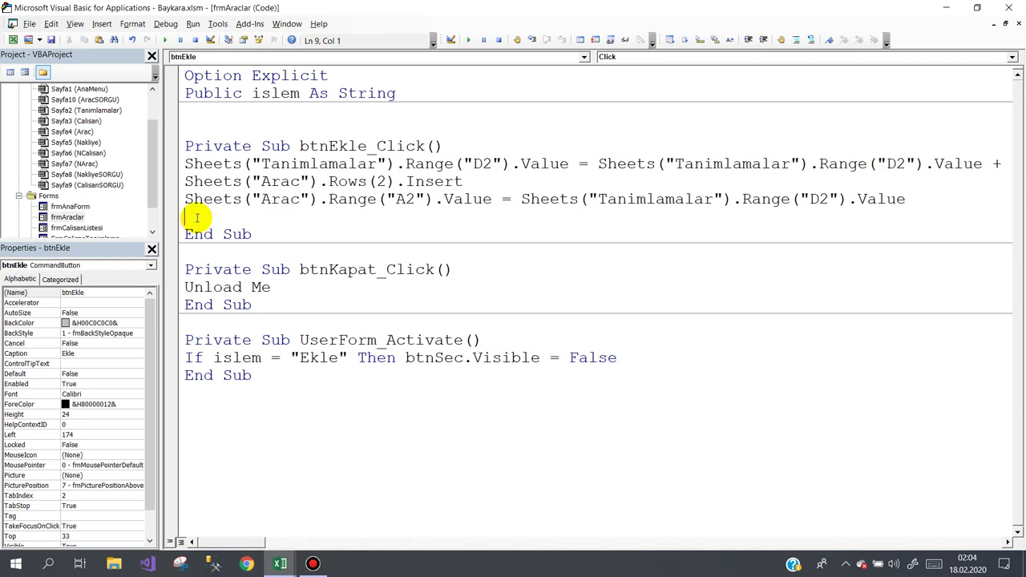
key(ctrl+v)
drag(394, 216, 405, 218)
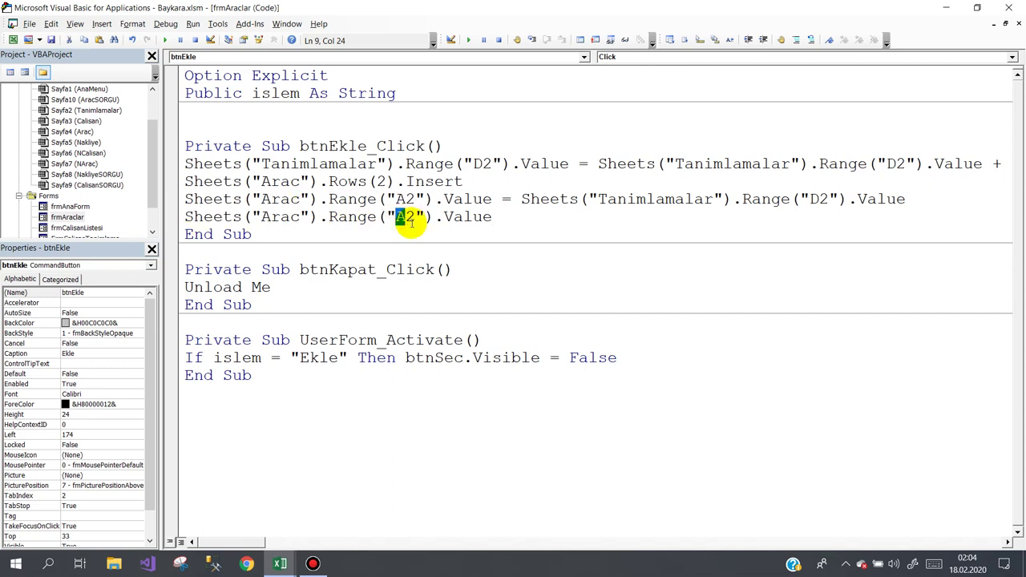
text(B)
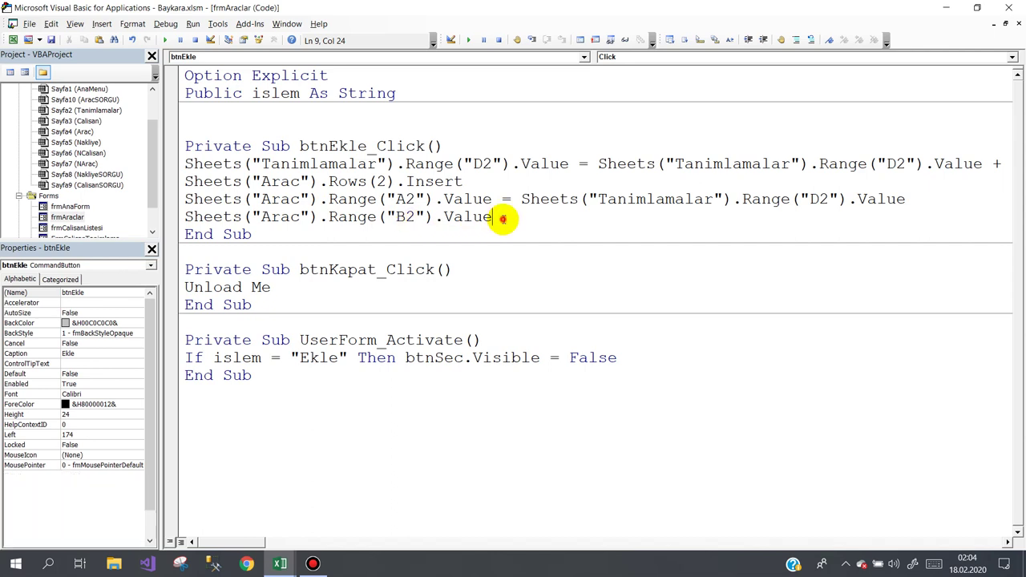
click(490, 216)
text(=txtPlaka)
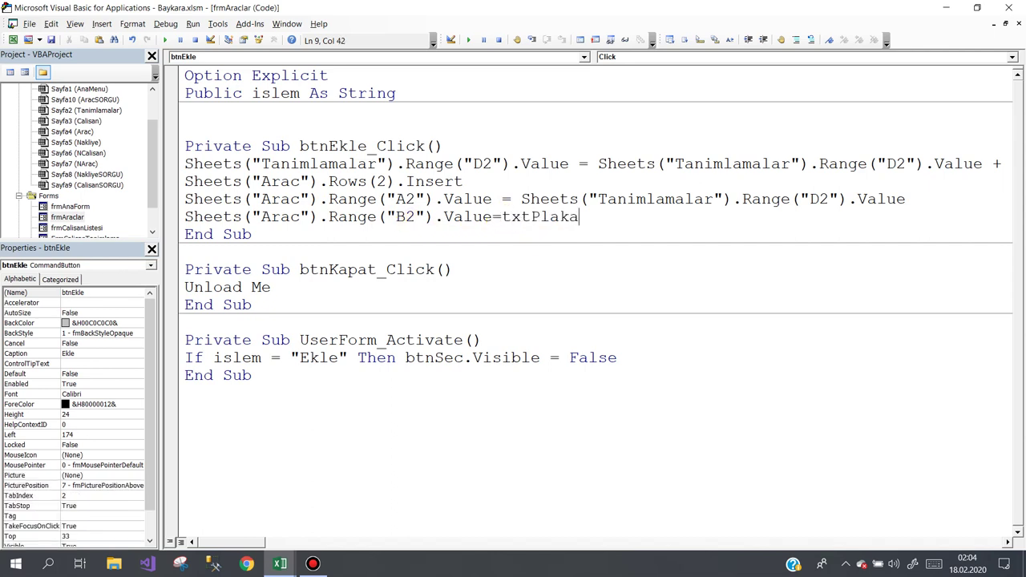
text(.v)
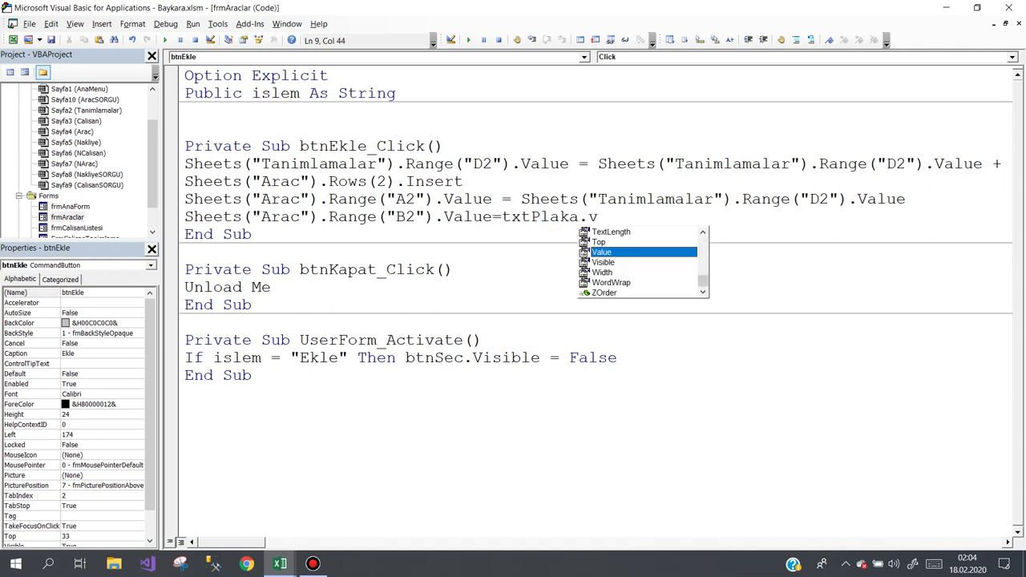
key(Tab)
click(498, 216)
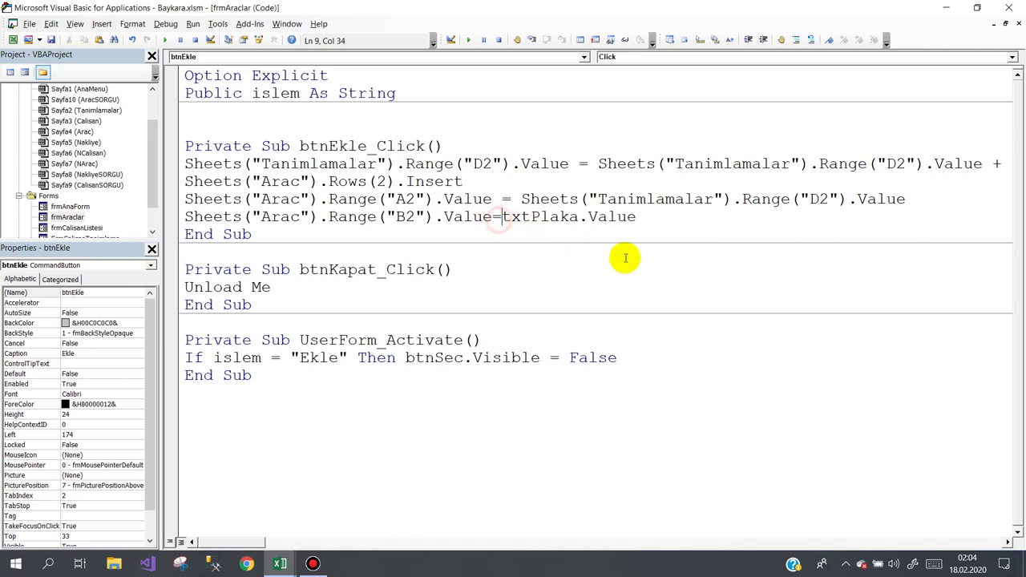
text(ucas)
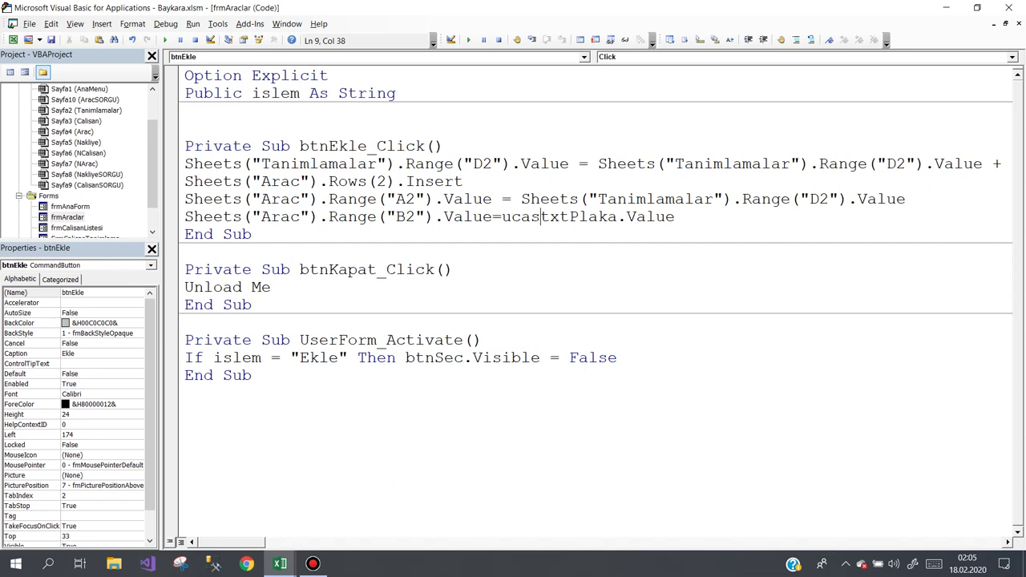
text(e()
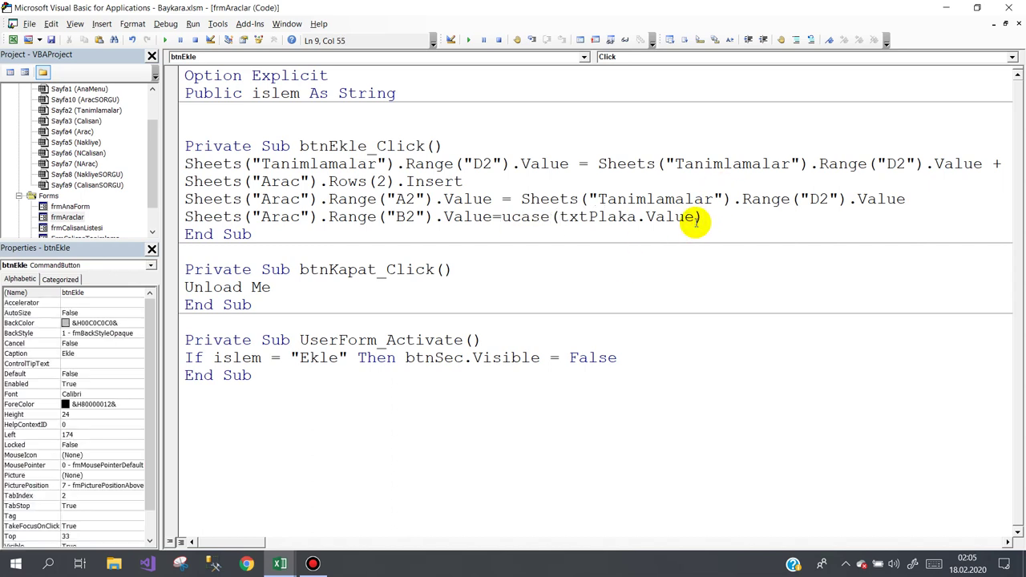
key(Return)
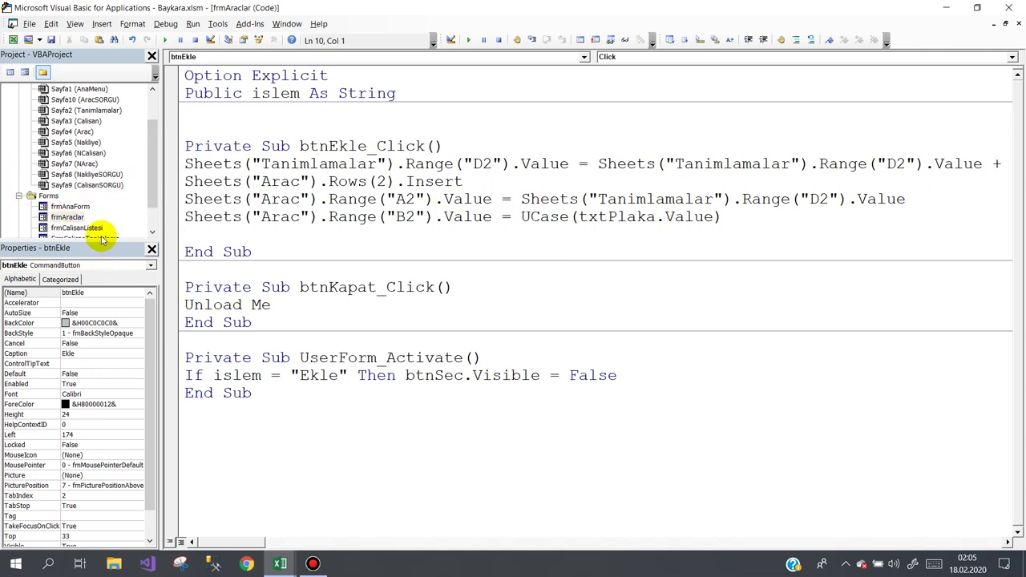
drag(102, 241, 102, 292)
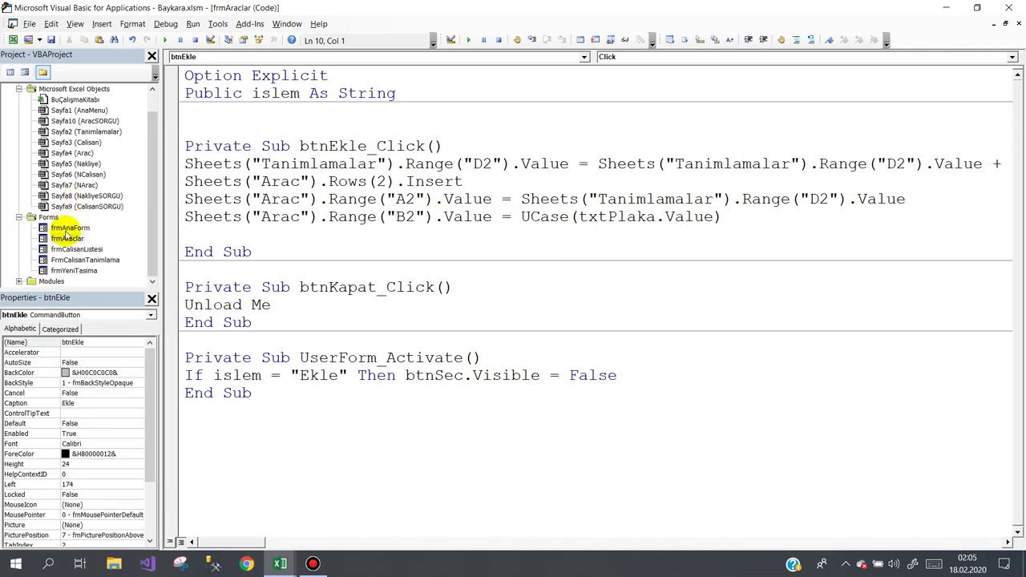
click(48, 217)
Insert a new UserForm, make it wide and short, and draw a TabStrip across it.
click(39, 39)
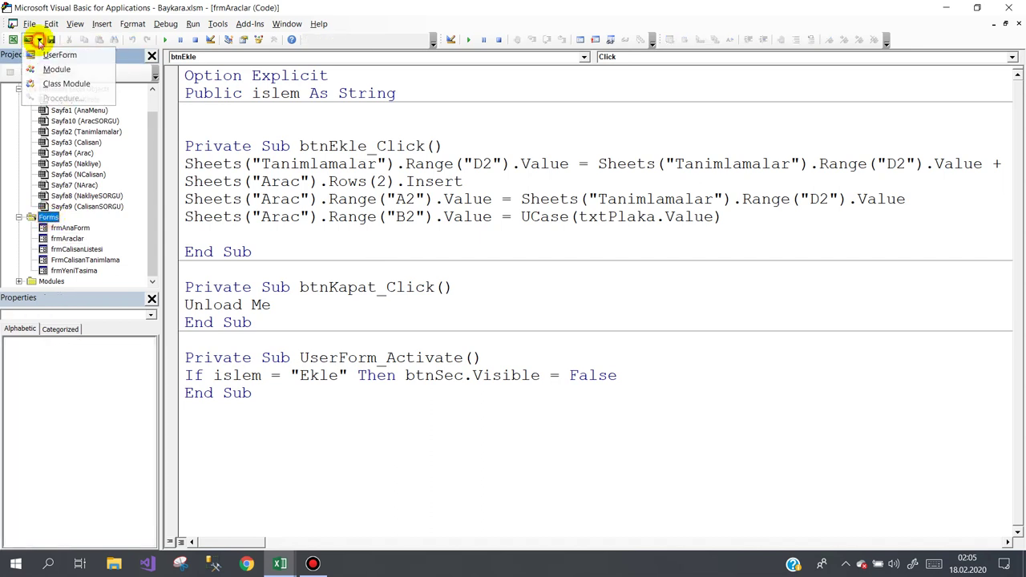
click(41, 58)
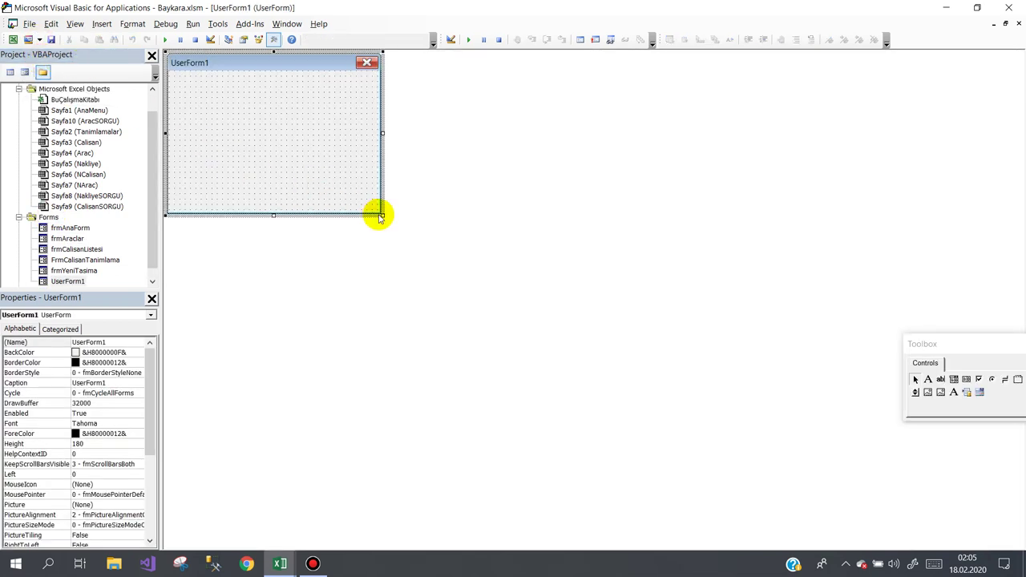
drag(382, 214, 611, 174)
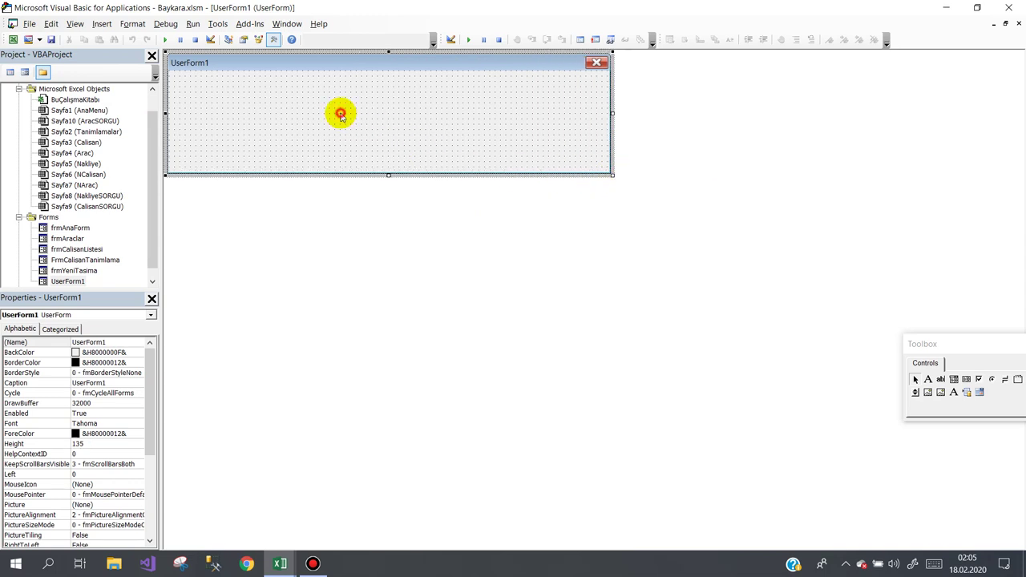
drag(941, 347, 385, 295)
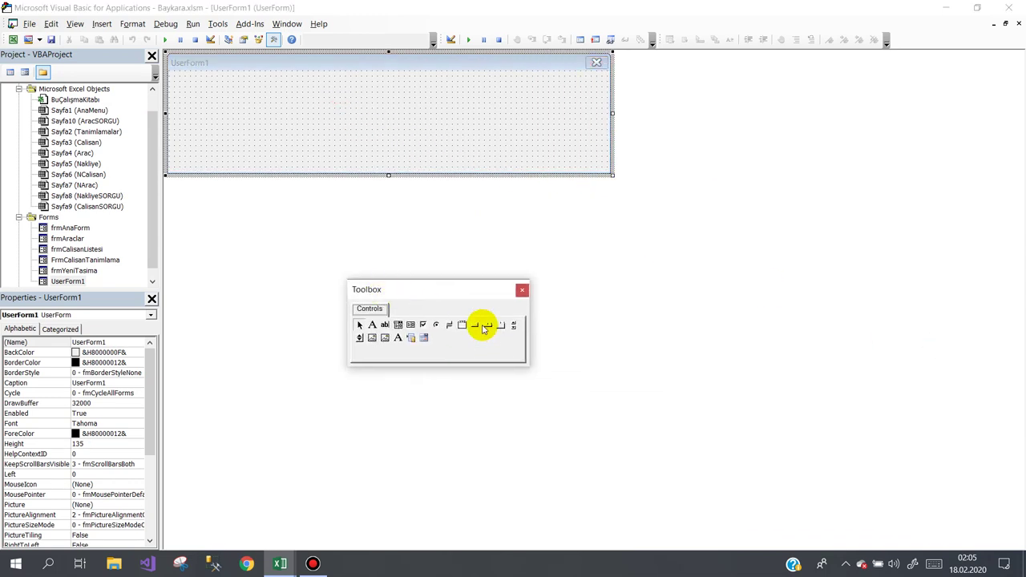
click(484, 326)
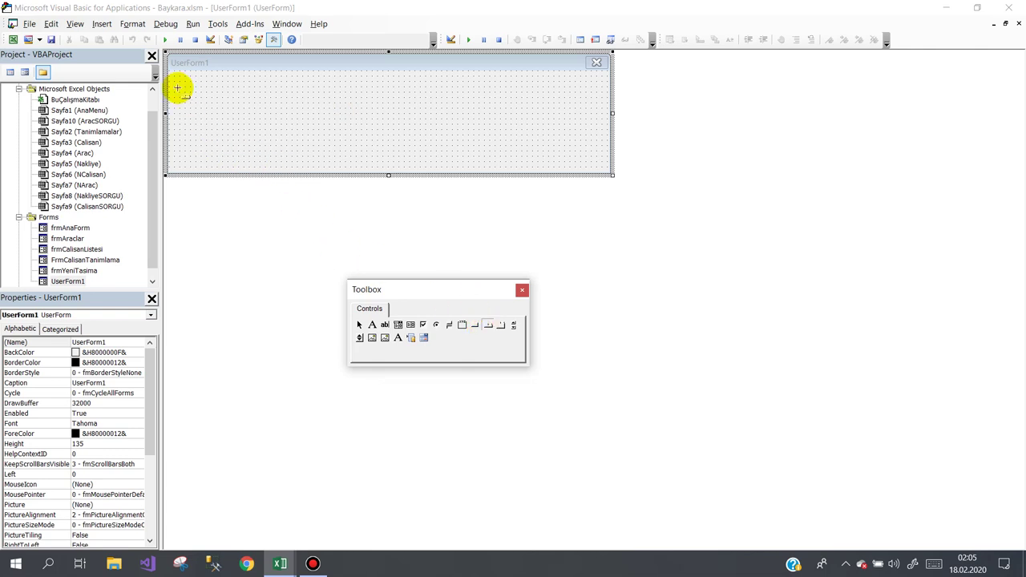
drag(172, 75, 602, 170)
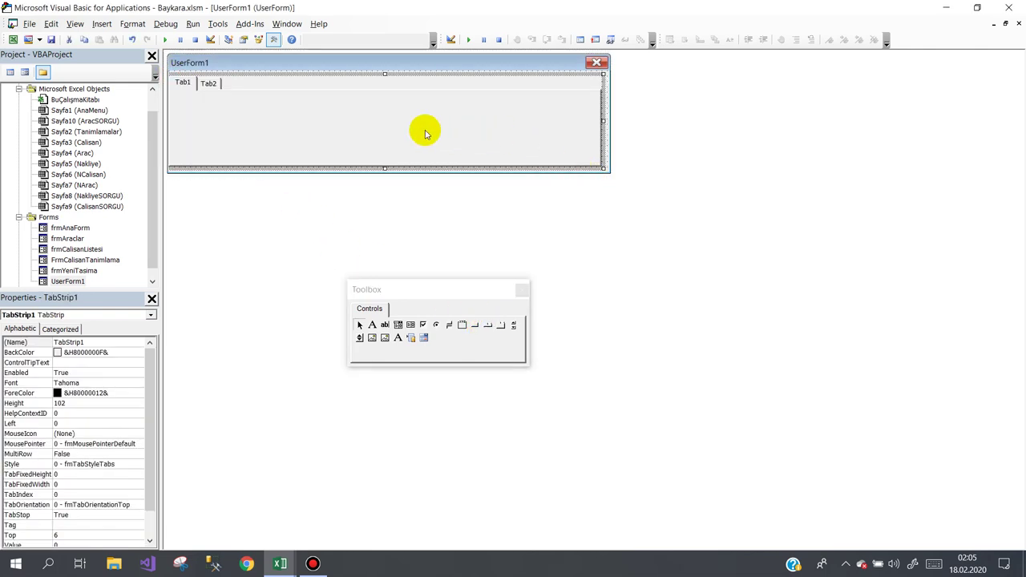
Delete the Tab2 page from the tab strip.
click(209, 84)
right_click(210, 83)
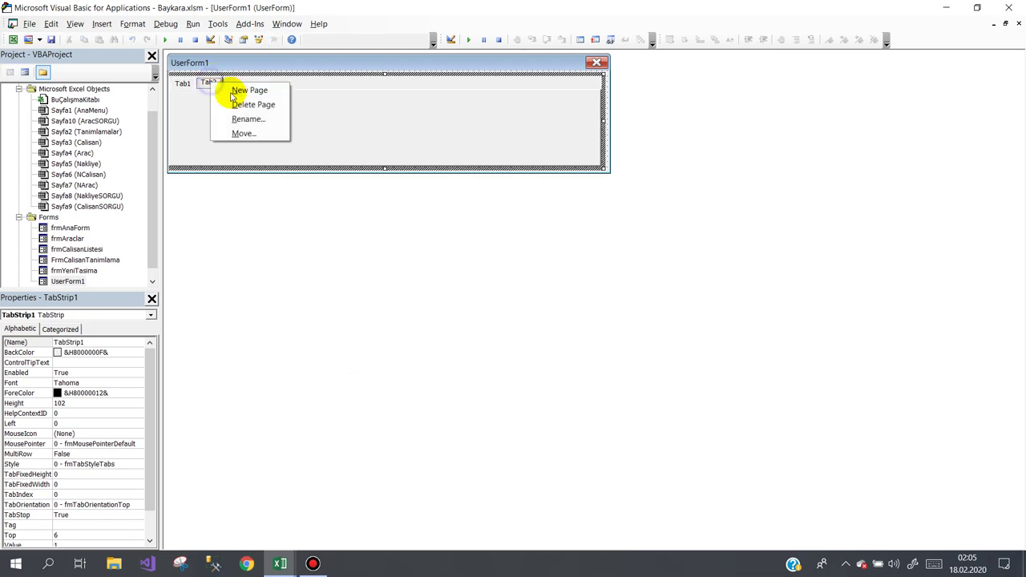
click(246, 103)
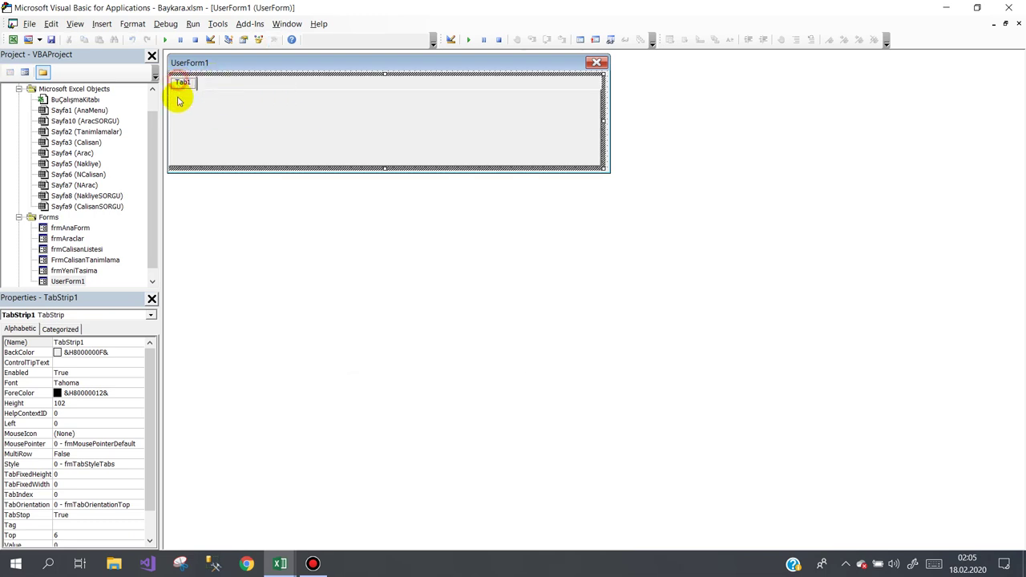
click(37, 363)
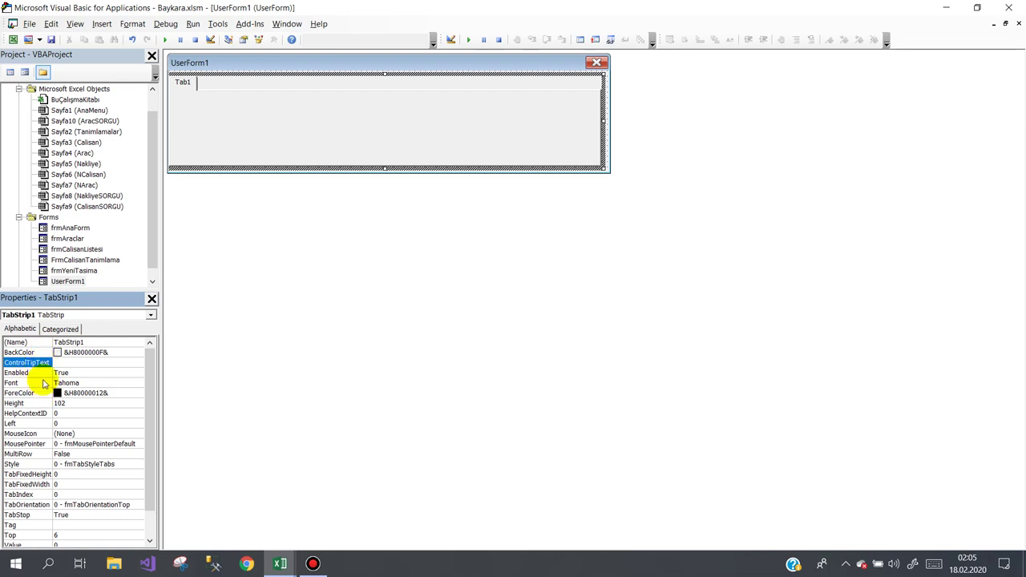
Rename the Tab1 page to MESAJINIZ.
right_click(181, 83)
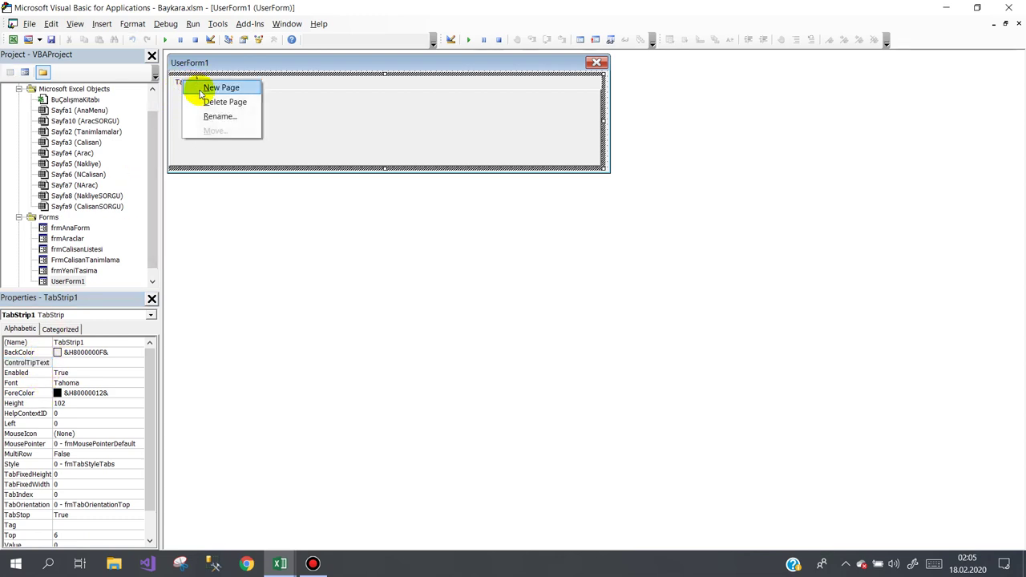
click(213, 117)
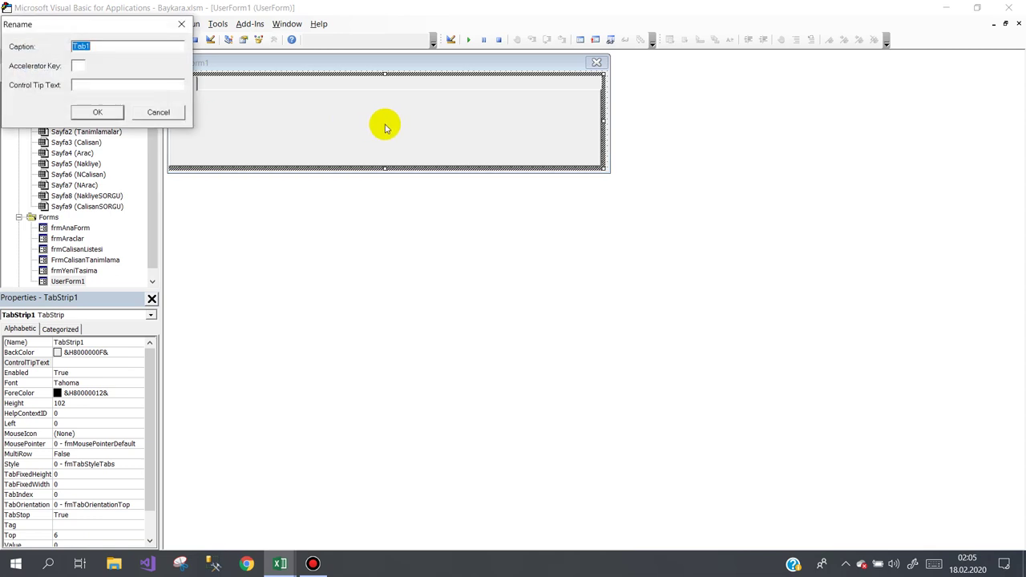
text(MESAJINIZ)
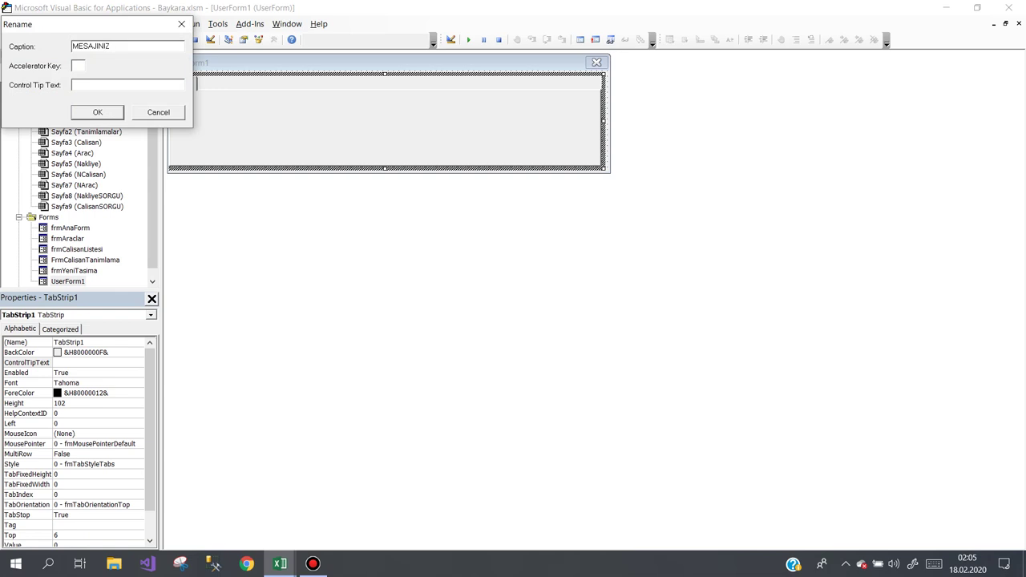
click(83, 112)
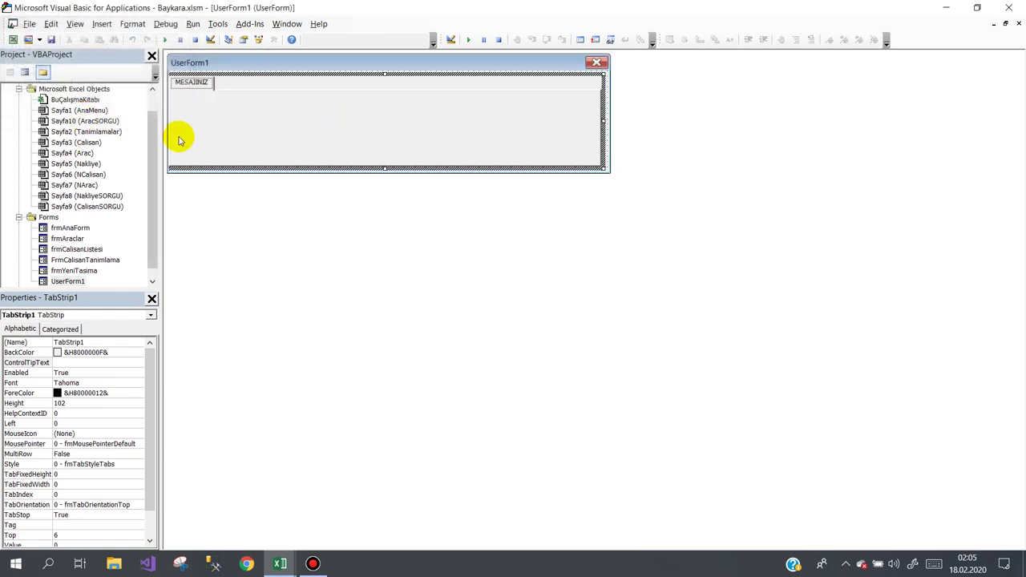
Set the tab strip font to bold Calibri at a larger size.
click(80, 383)
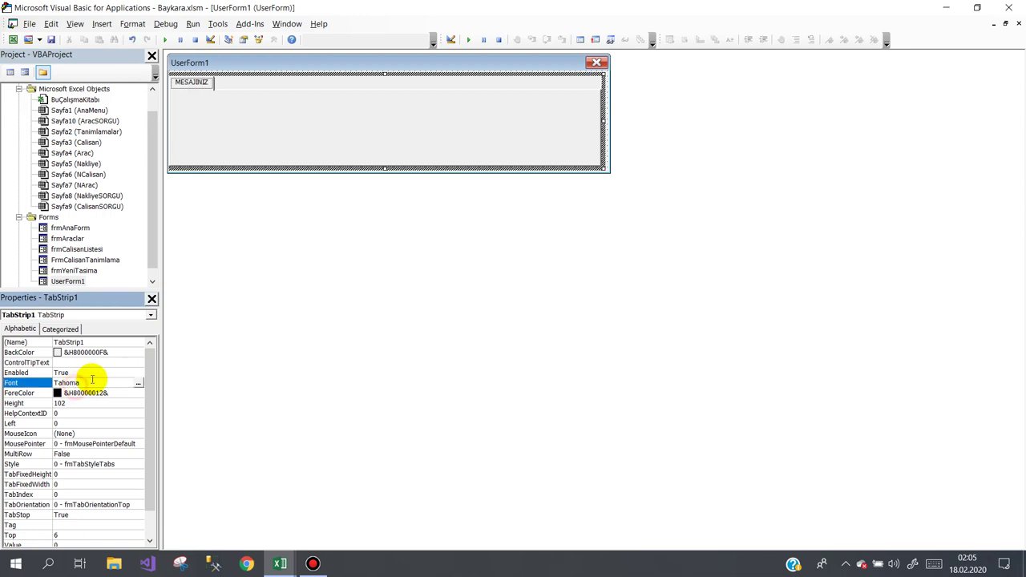
click(136, 384)
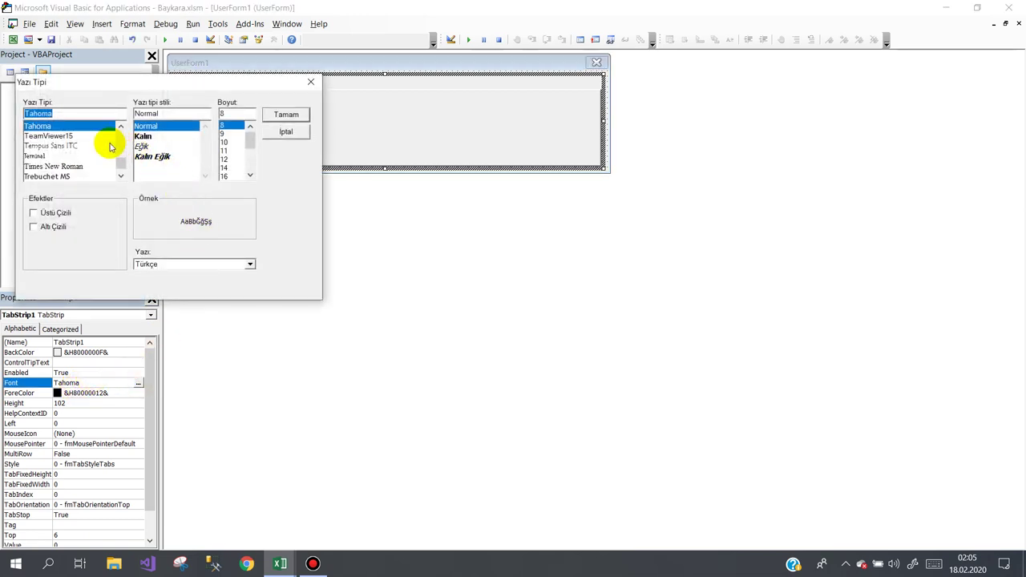
text(C)
click(37, 126)
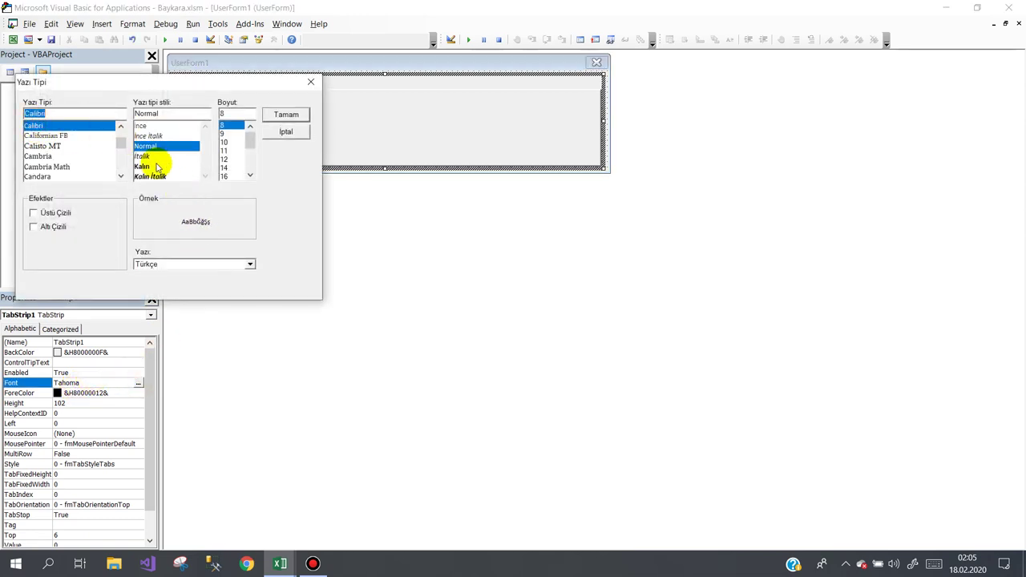
click(165, 166)
click(249, 175)
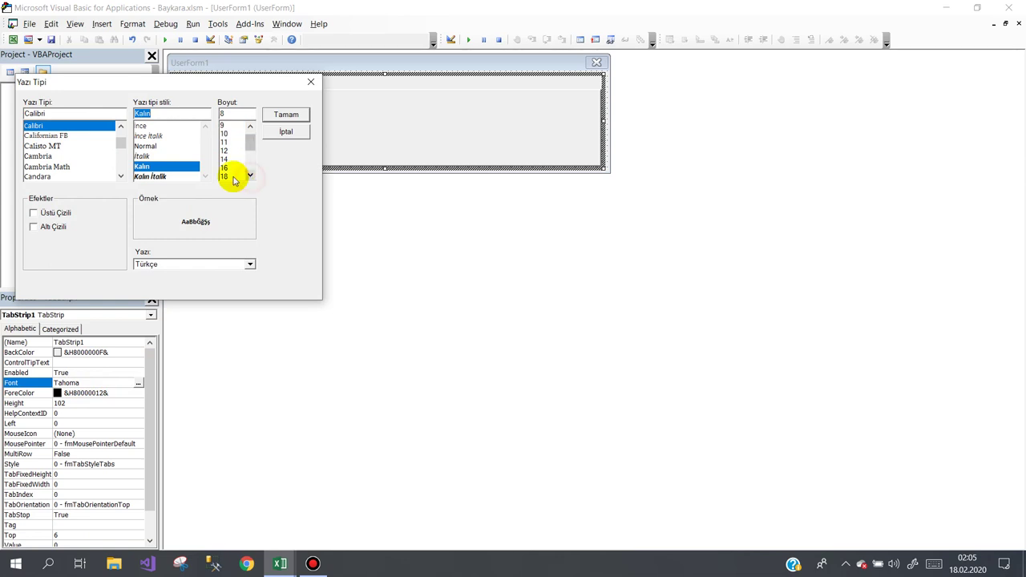
click(231, 158)
click(275, 117)
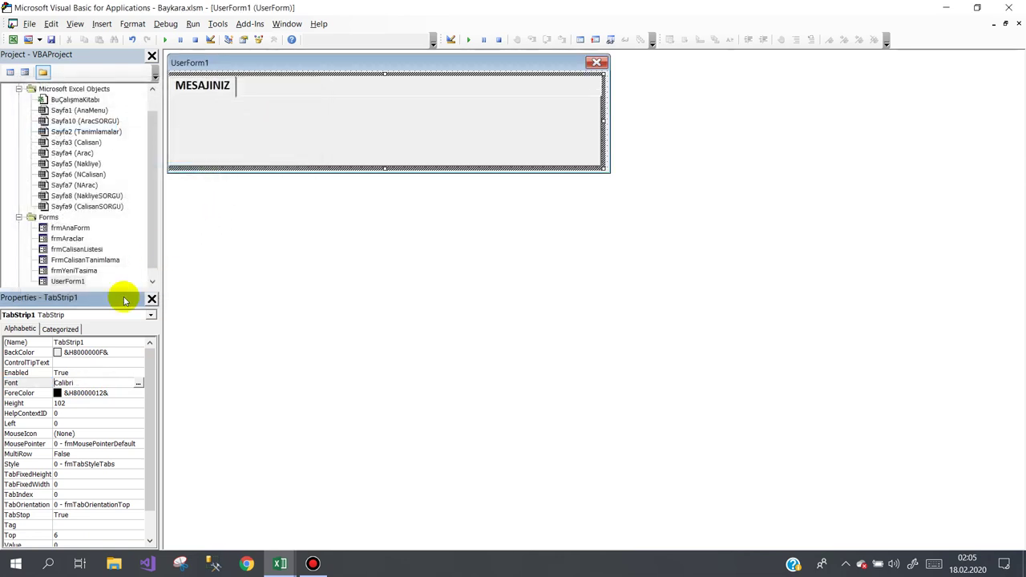
Set the tab strip's ForeColor to palette blue (&H00FF0000&).
click(146, 394)
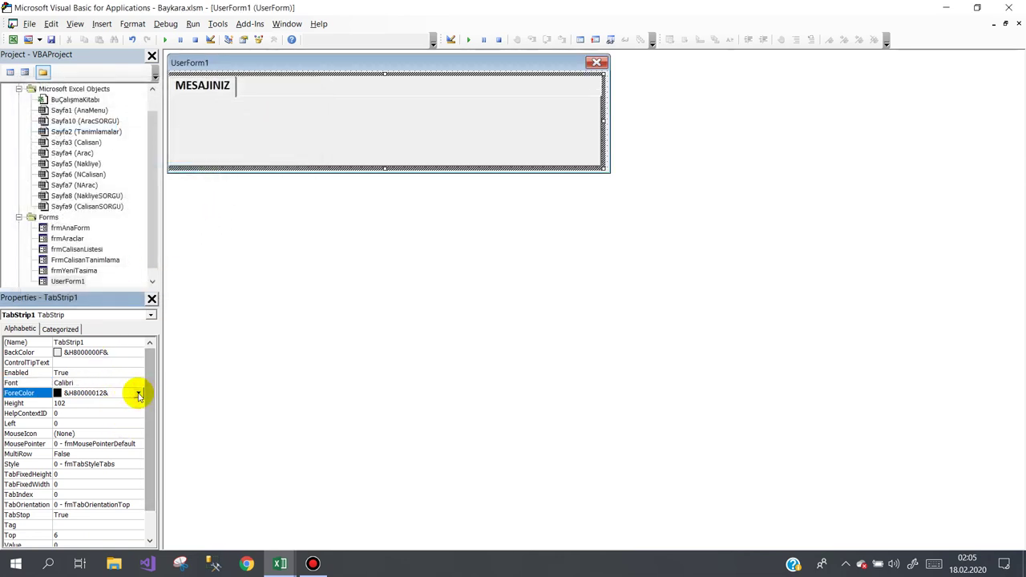
click(138, 393)
click(59, 405)
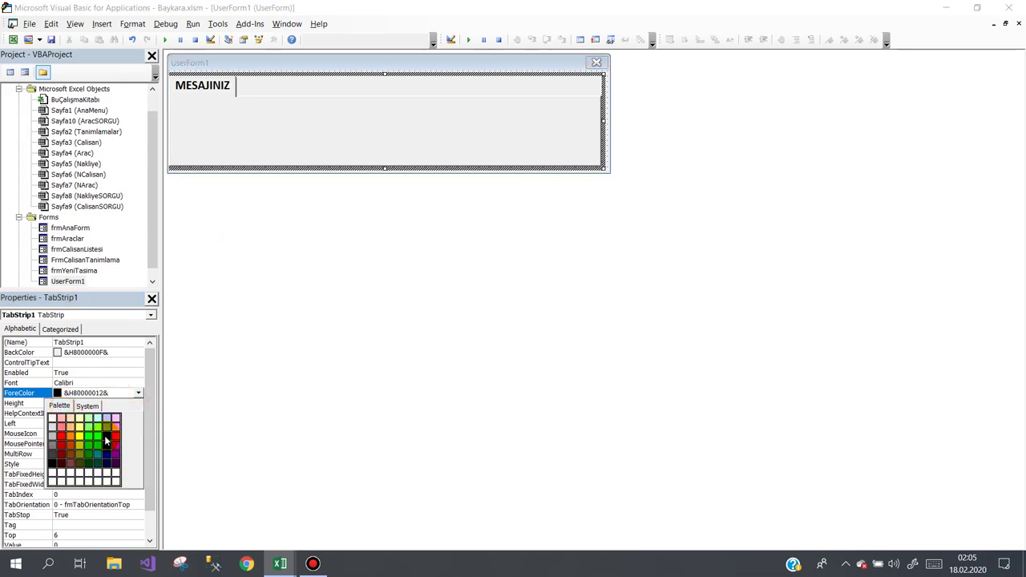
click(107, 439)
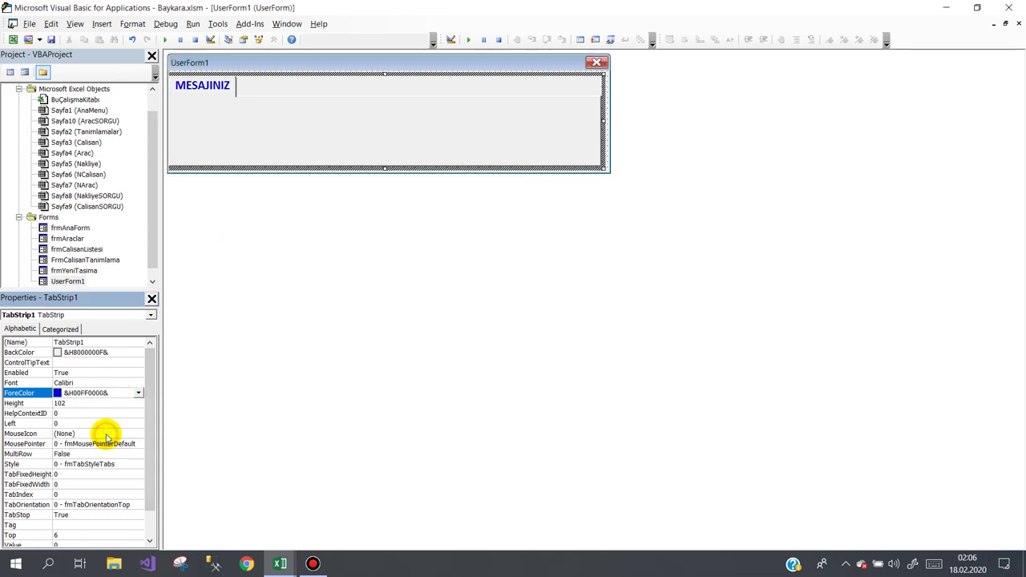
click(313, 128)
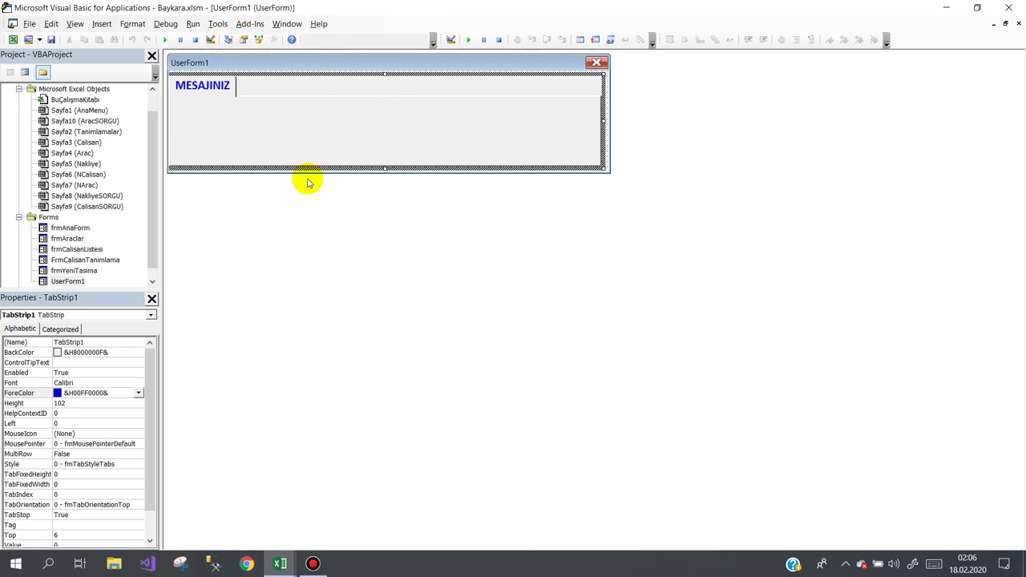
Draw a frame across the MESAJINIZ tab area.
click(325, 63)
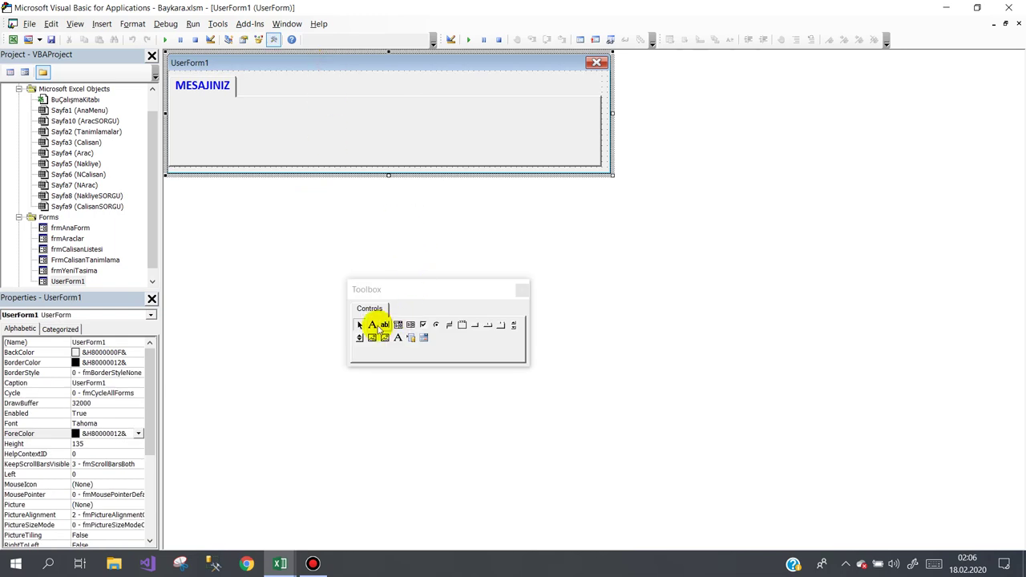
click(371, 324)
click(194, 122)
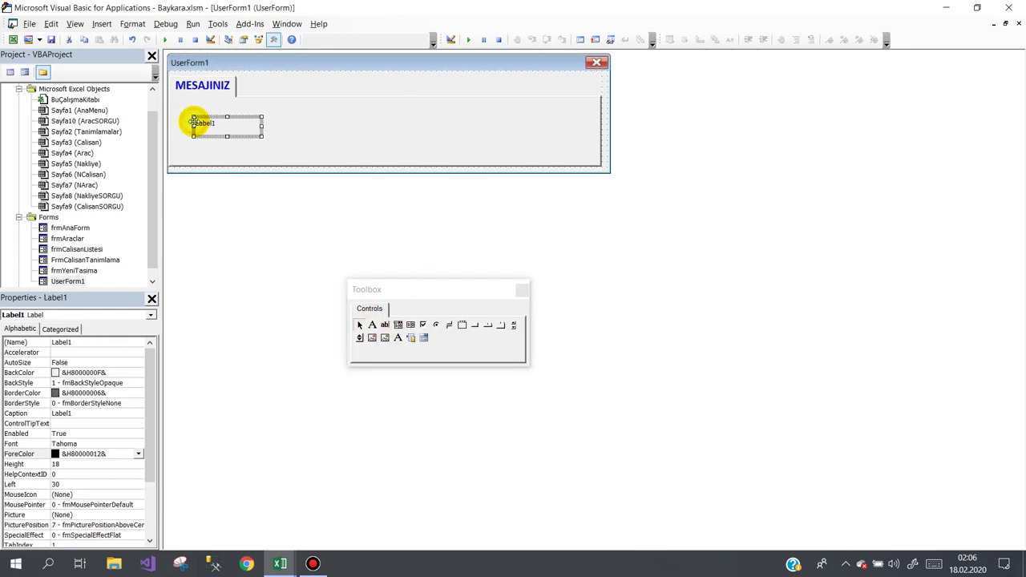
key(Delete)
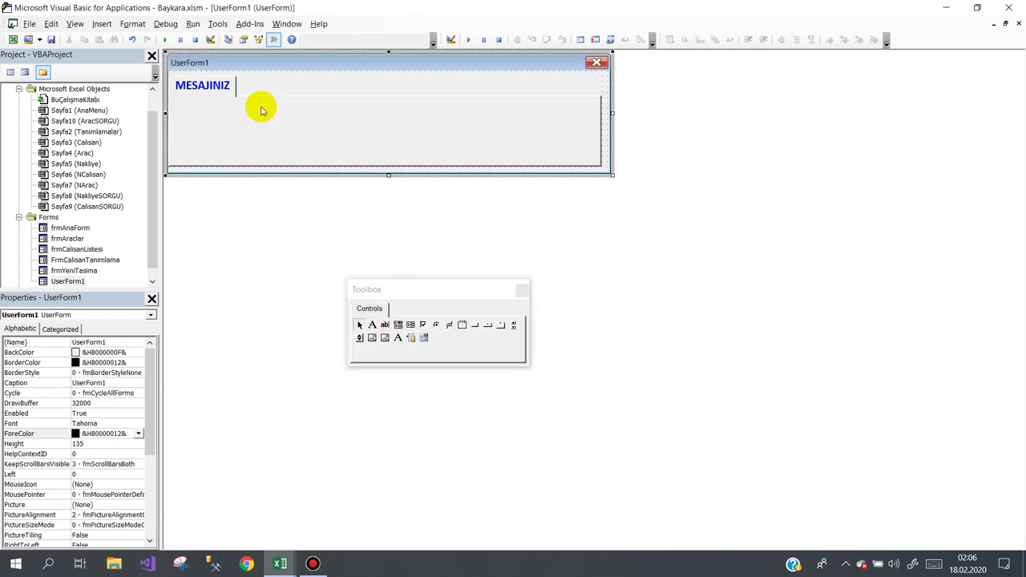
click(463, 325)
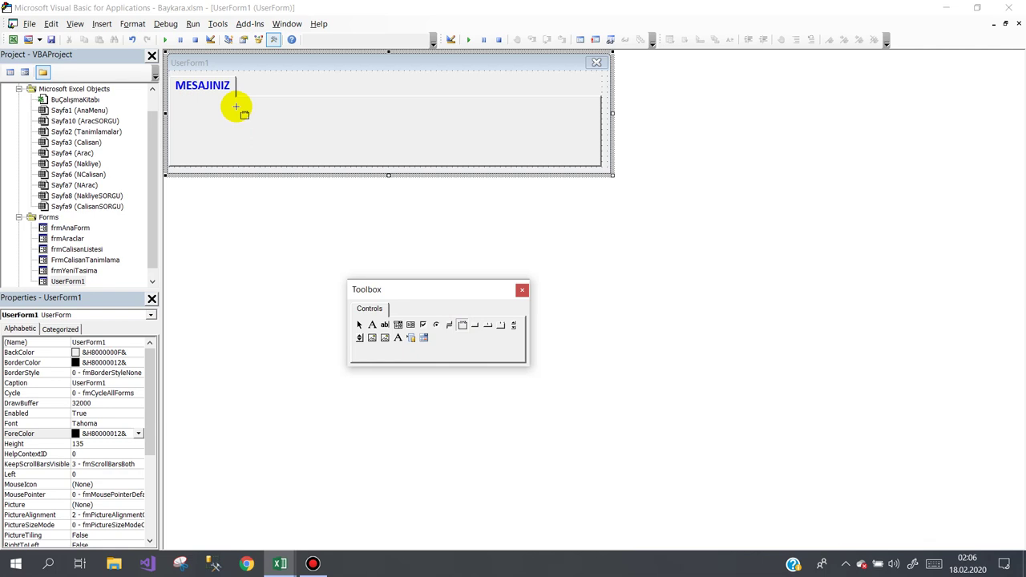
drag(236, 106, 589, 150)
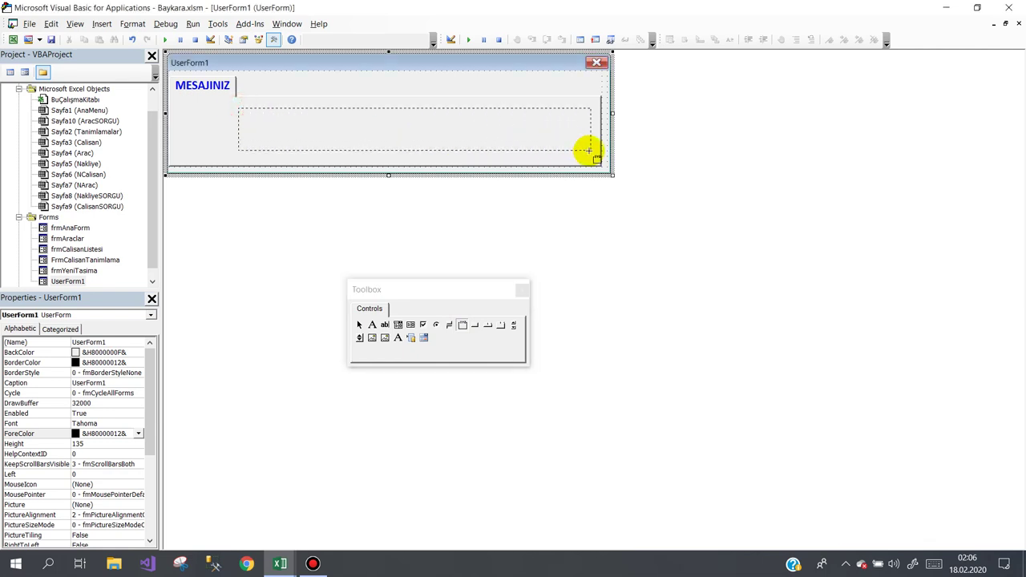
drag(588, 149, 592, 153)
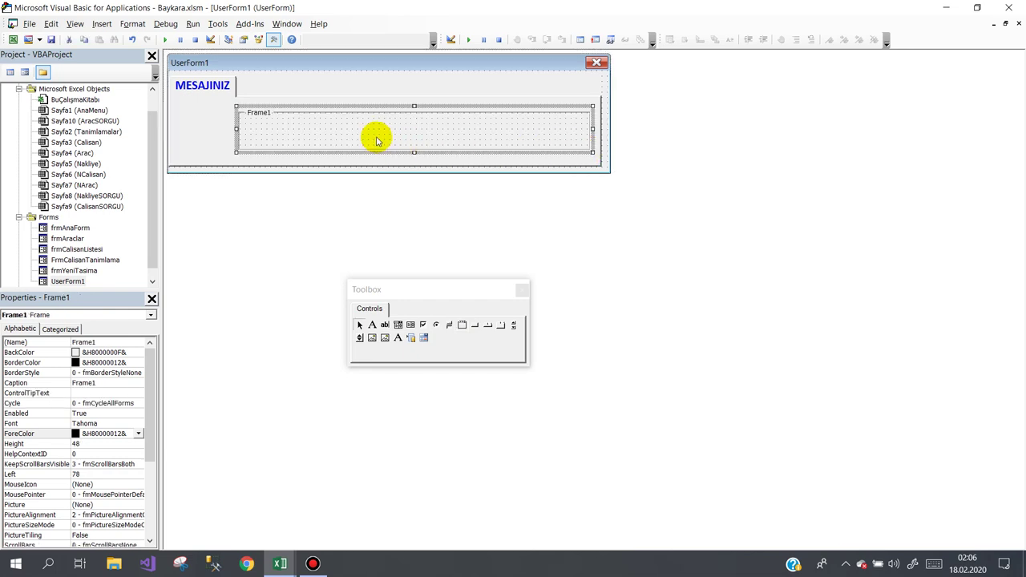
Clear the frame's Frame1 caption so it shows no title.
click(32, 383)
key(BackSpace)
click(91, 383)
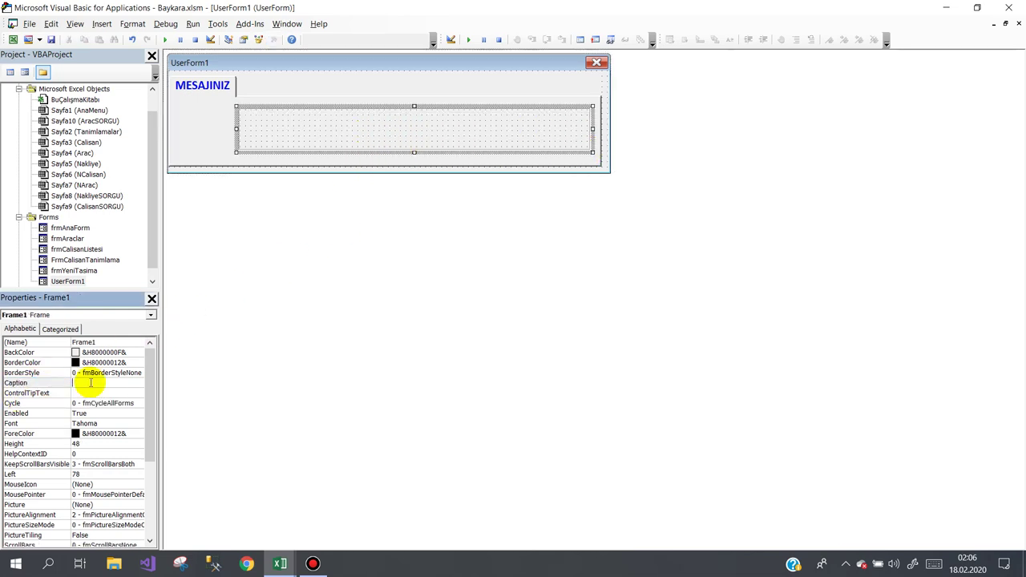
click(266, 77)
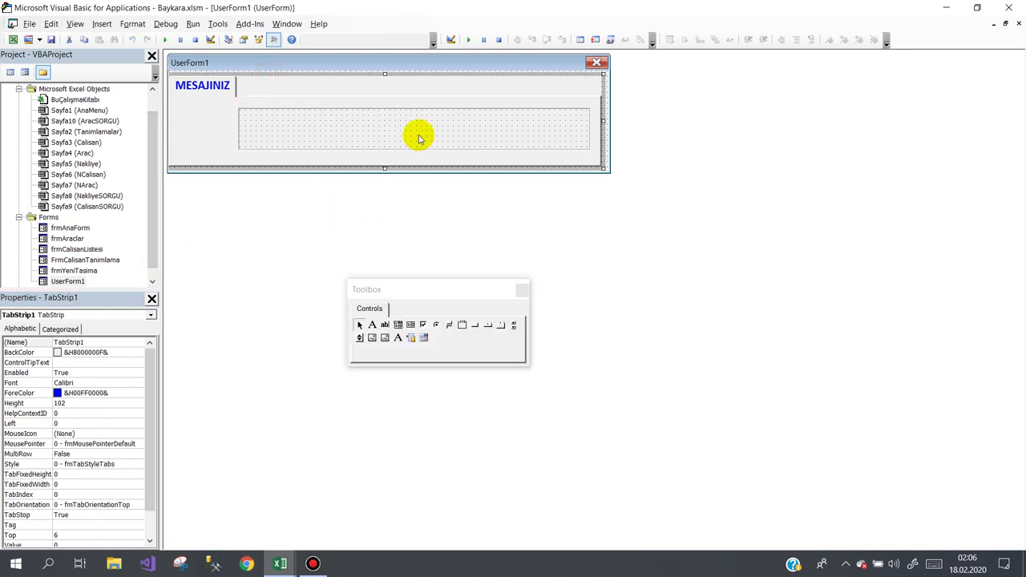
Place a Label1 control inside the frame.
click(248, 124)
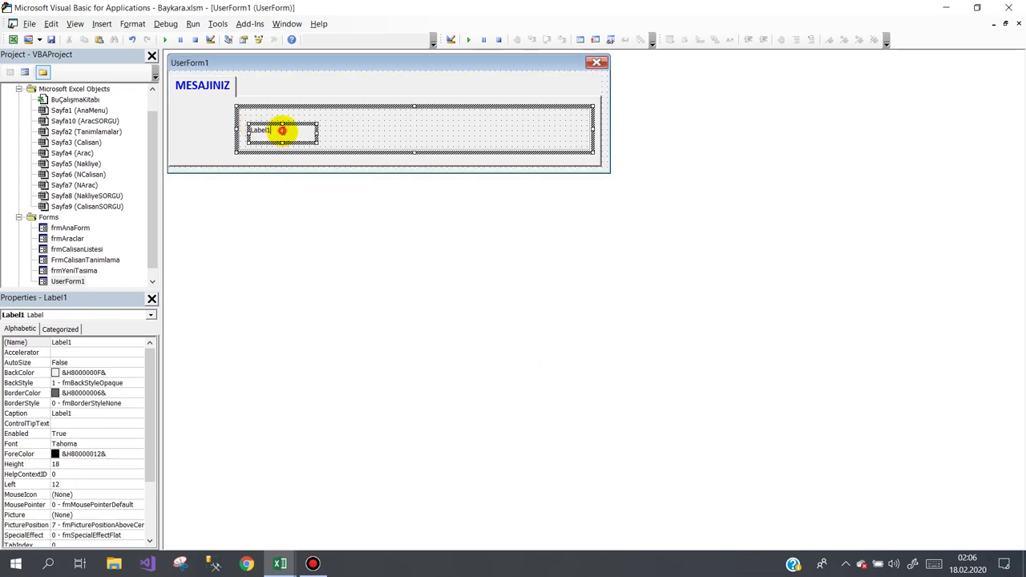
drag(282, 130, 237, 129)
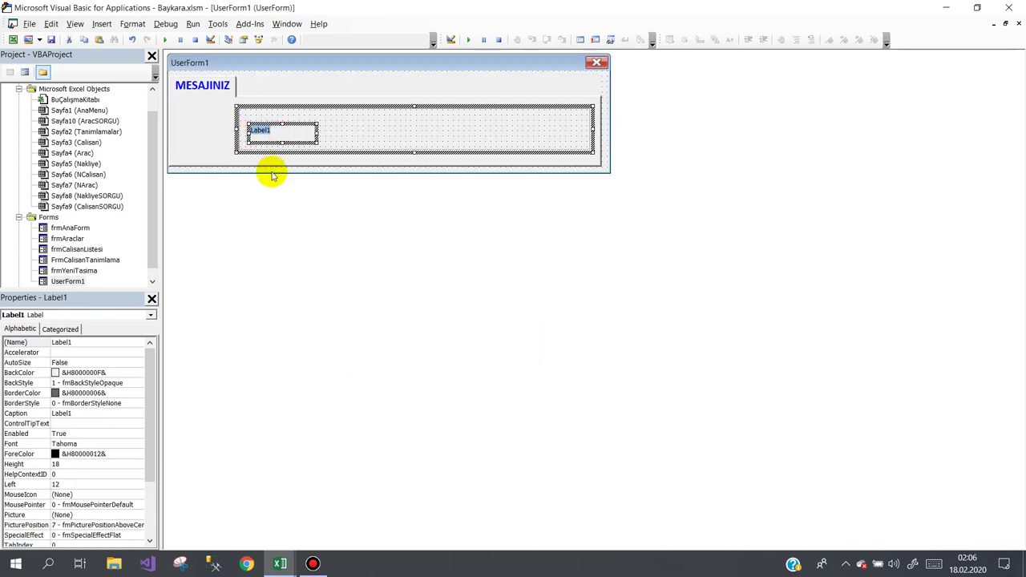
click(293, 124)
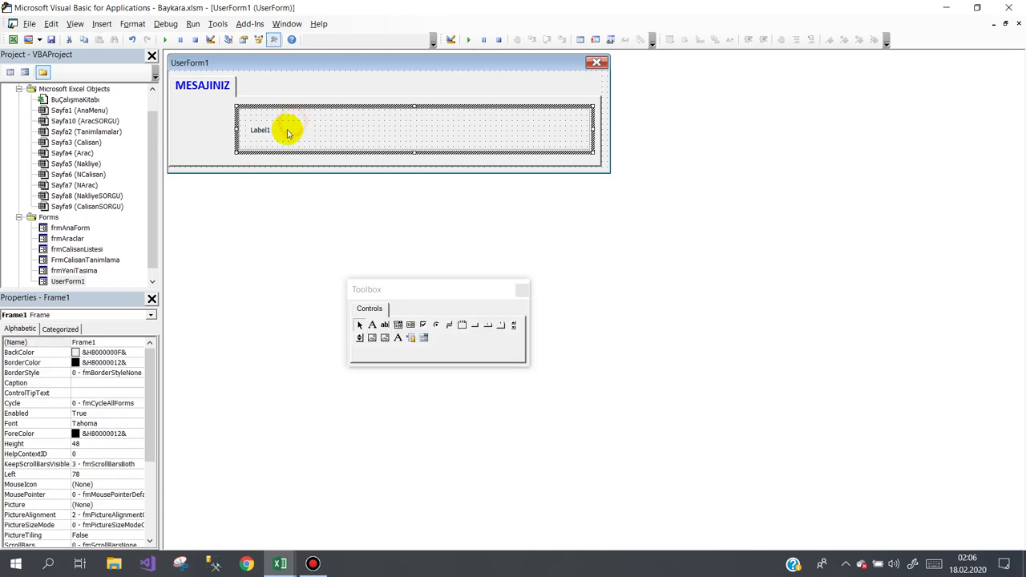
click(282, 130)
Give the label a bold 24-point Calibri font.
click(89, 444)
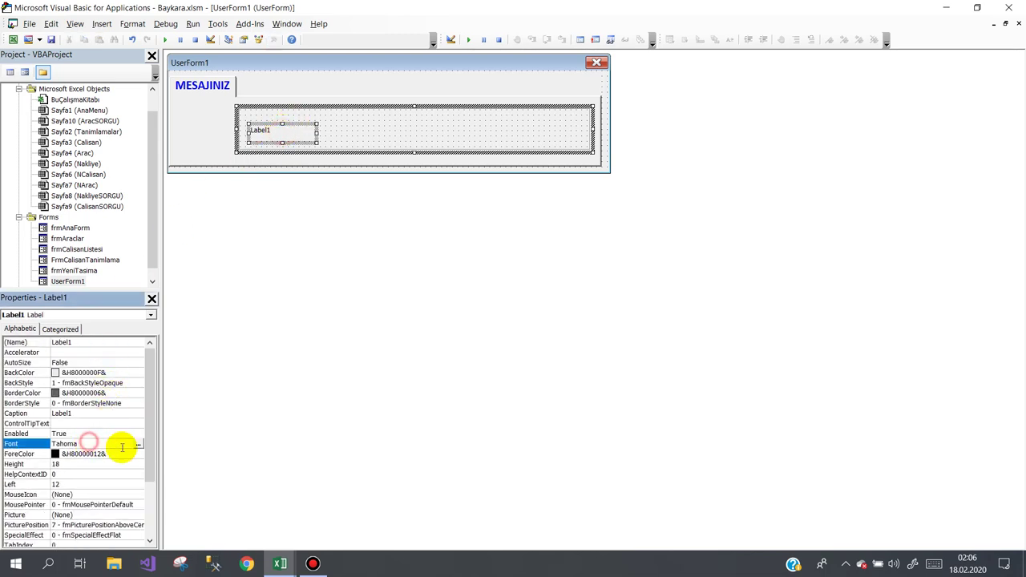
click(138, 444)
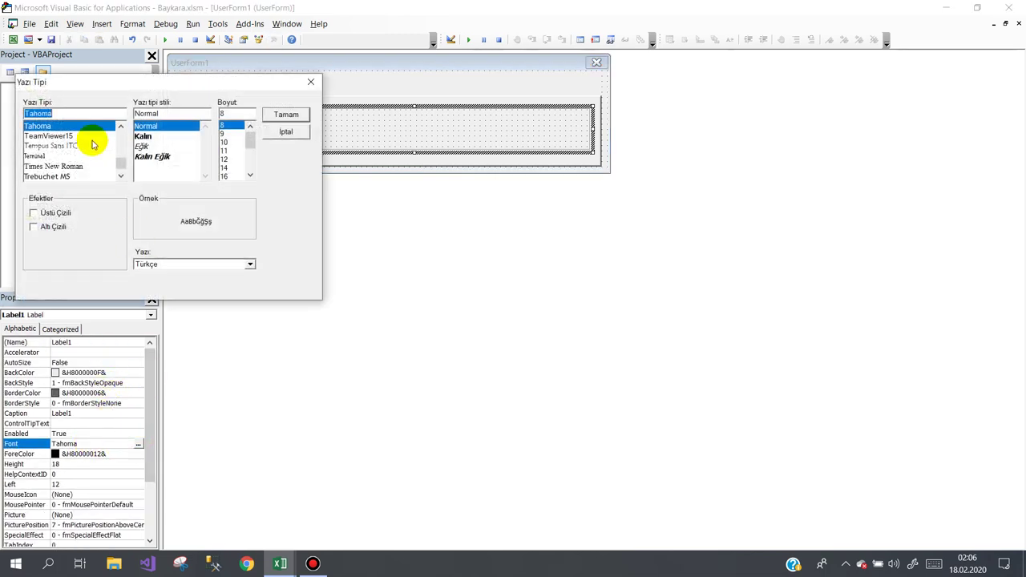
scroll(93, 145, up, 15)
click(48, 125)
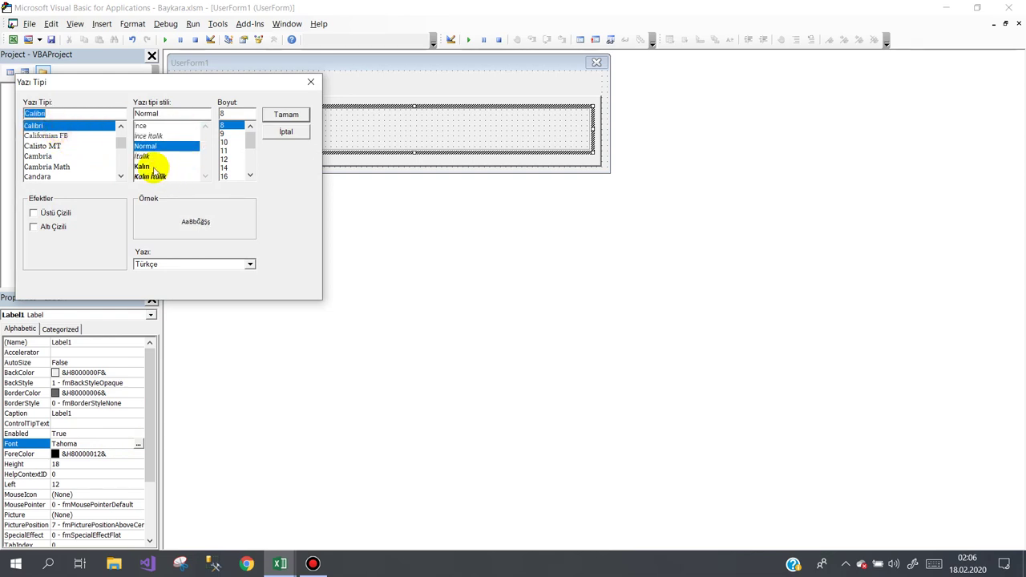
click(153, 167)
drag(250, 142, 248, 156)
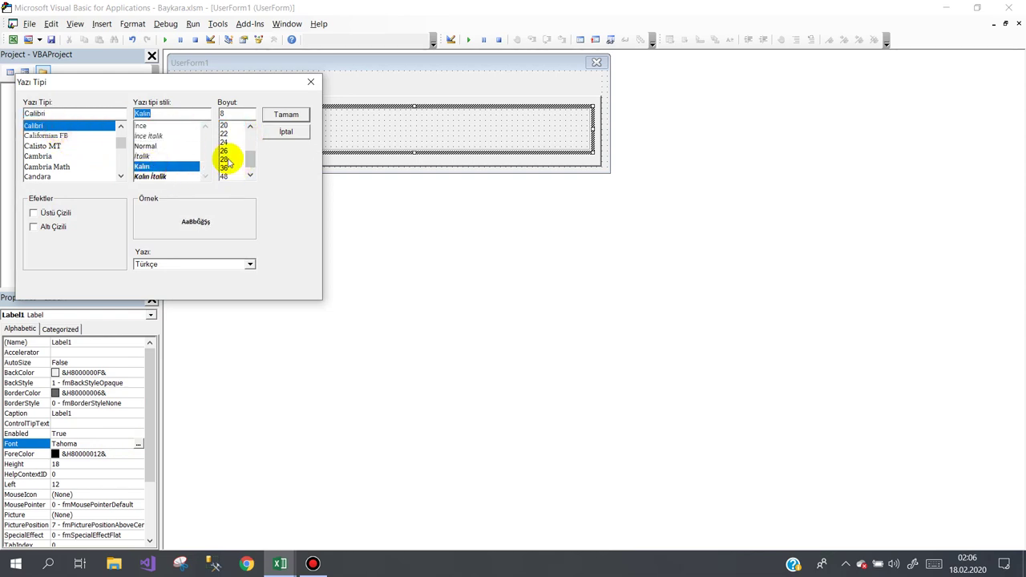
click(228, 150)
click(227, 142)
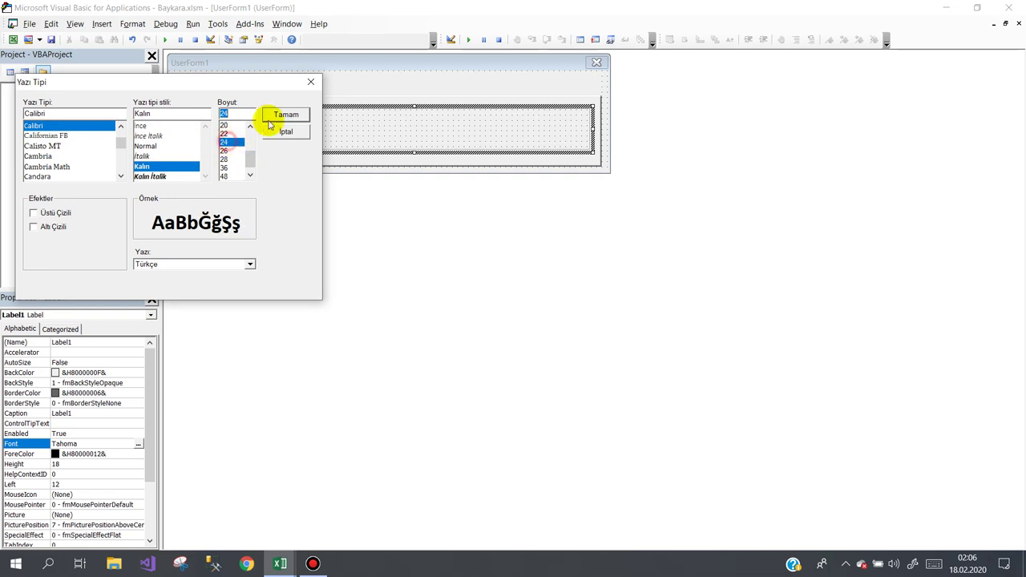
click(273, 119)
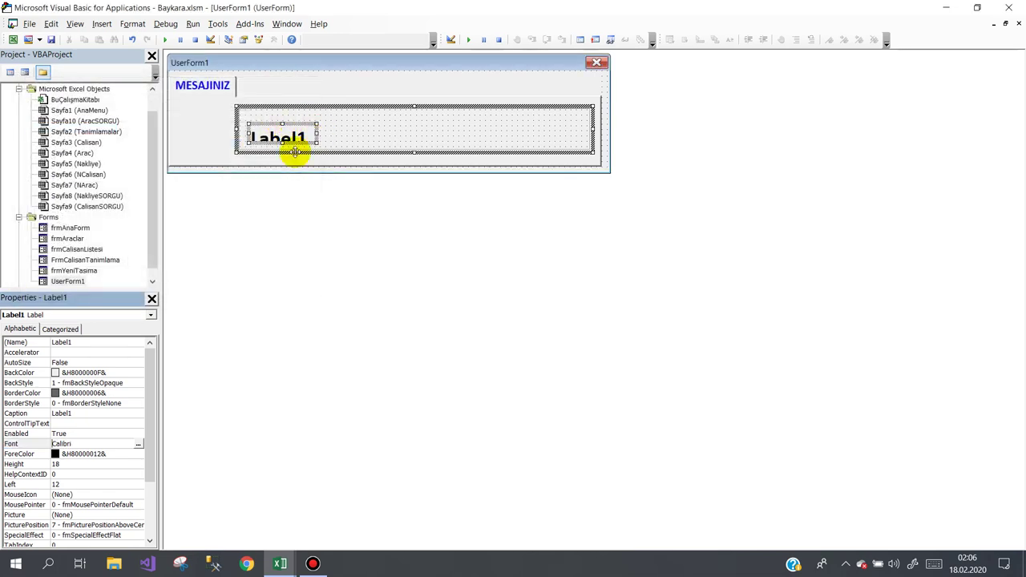
Set the label's AutoSize to True, move it up-left in the frame, and clear UserForm1's caption.
double_click(19, 363)
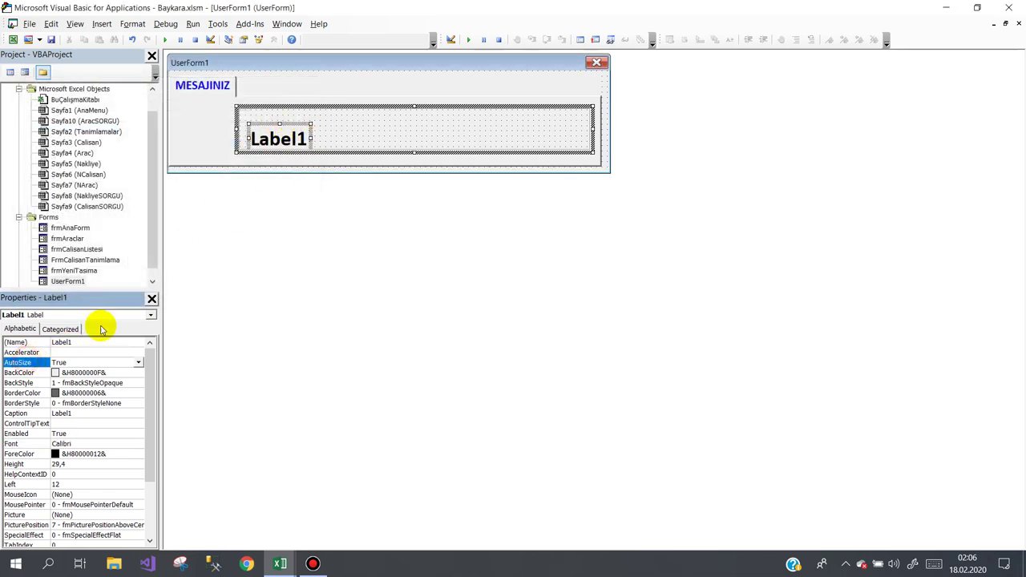
click(263, 125)
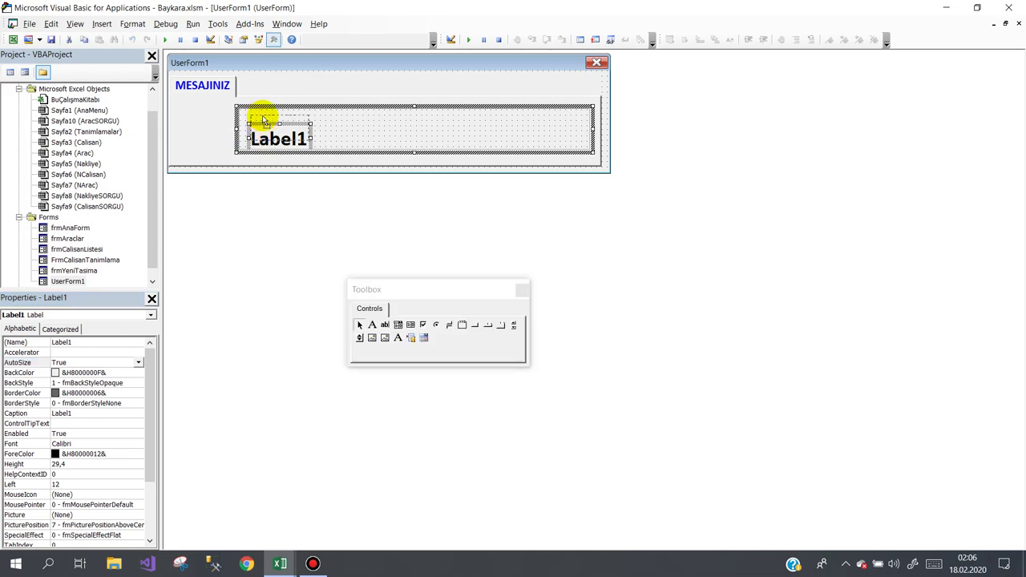
drag(262, 120, 258, 111)
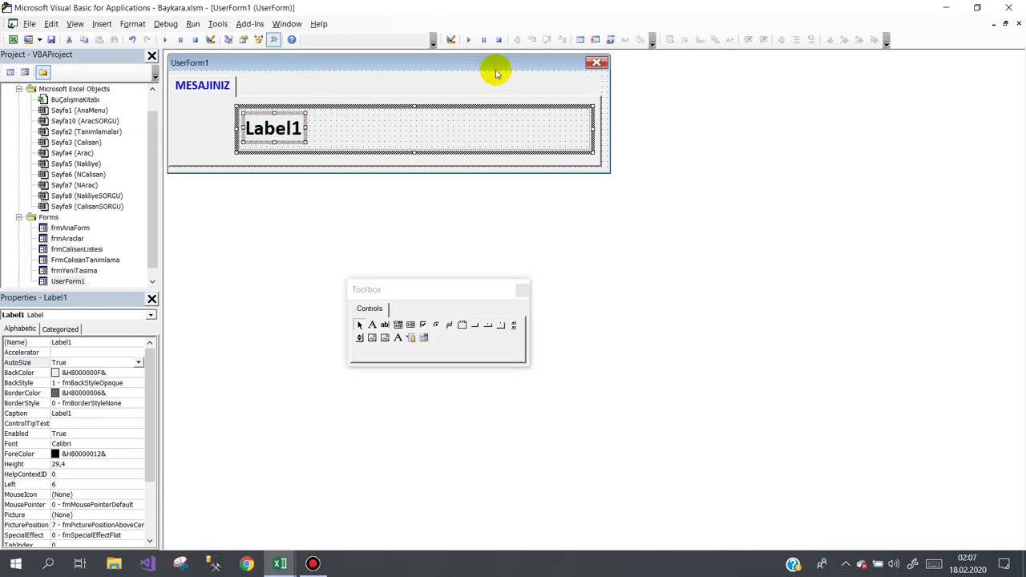
click(494, 66)
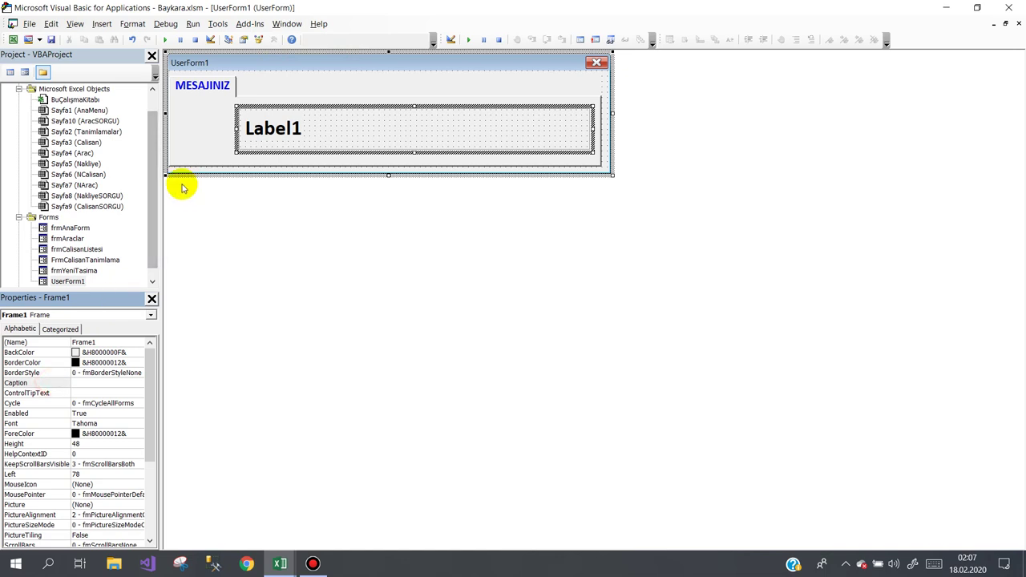
click(183, 168)
click(44, 383)
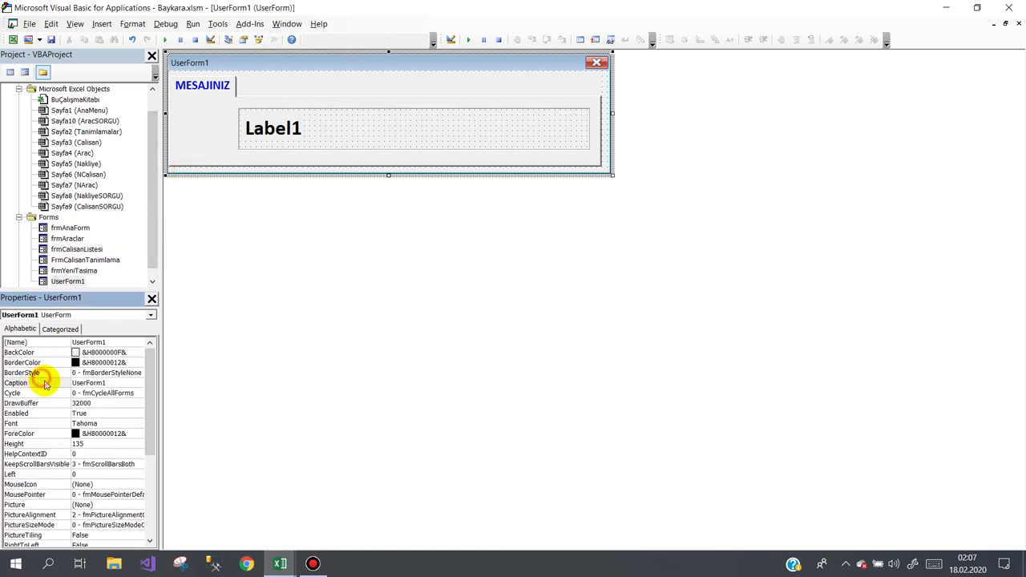
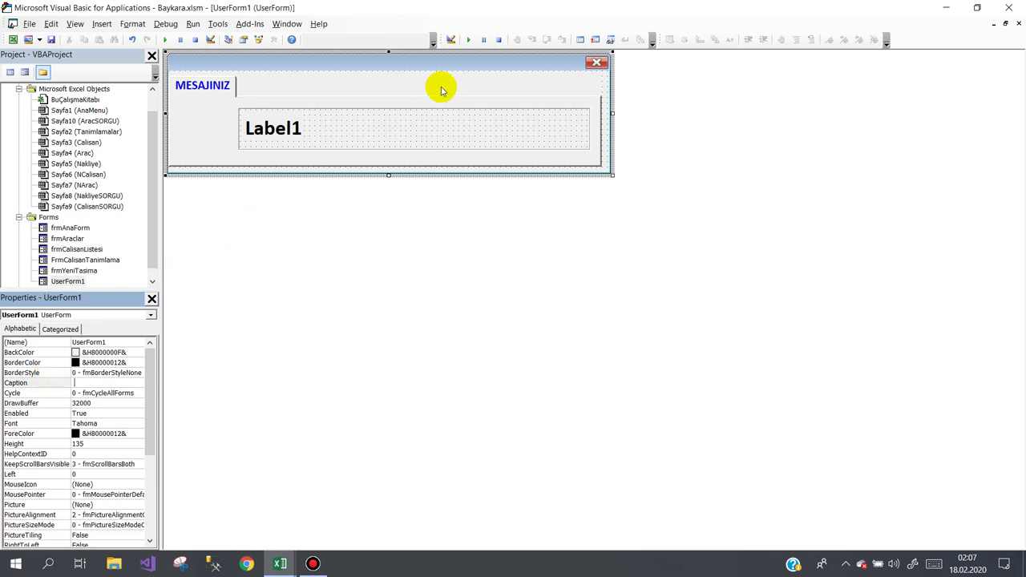
Draw an empty Image1 box left of Label1 on UserForm1, leaving its picture unset.
click(181, 126)
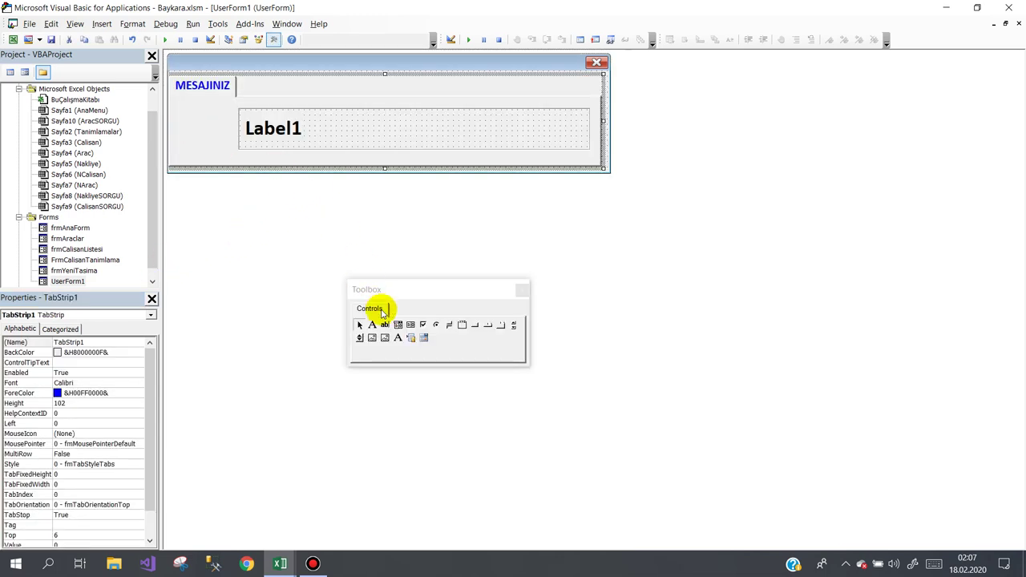
click(373, 338)
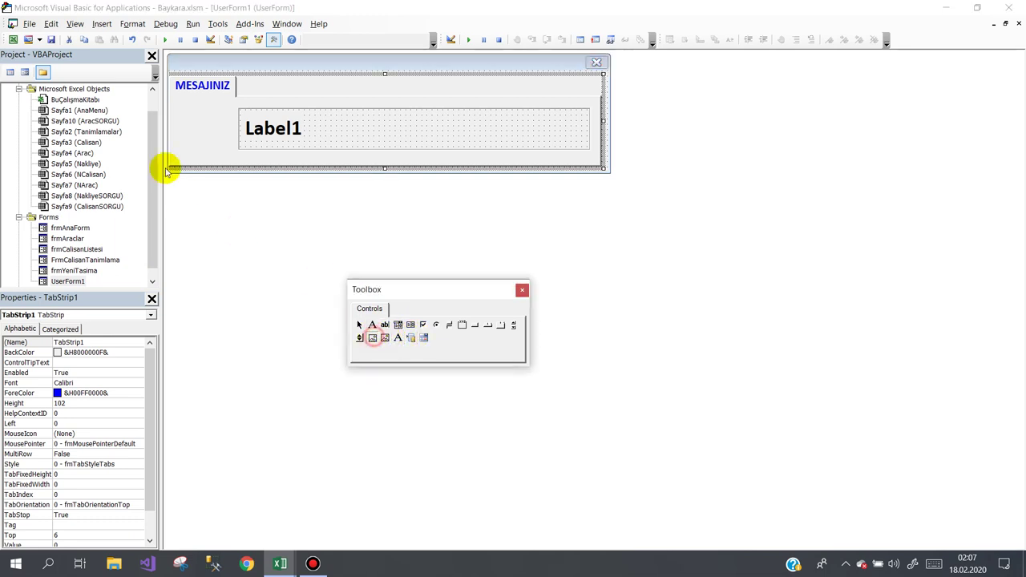
drag(170, 100, 233, 152)
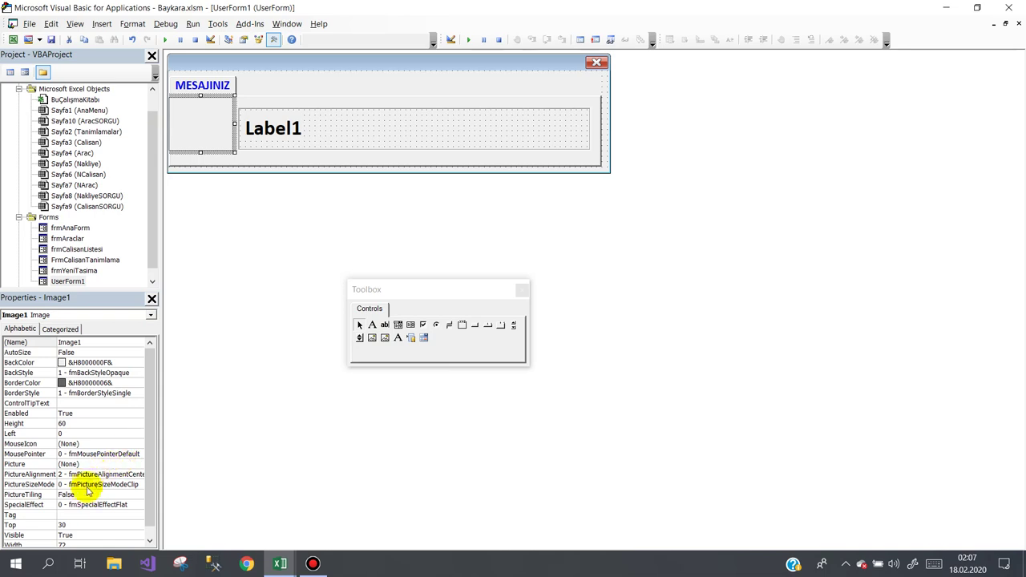
click(52, 464)
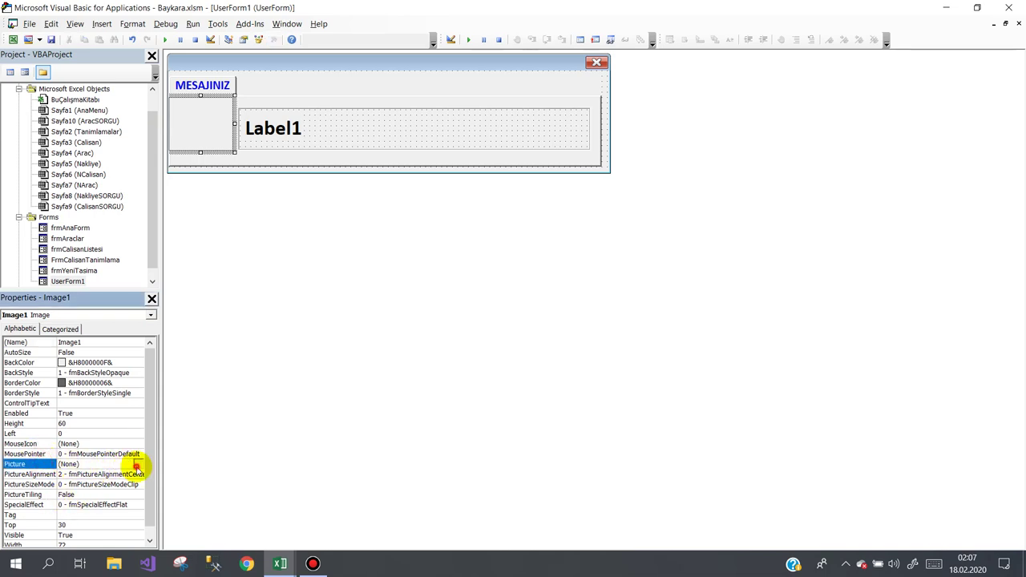
click(138, 464)
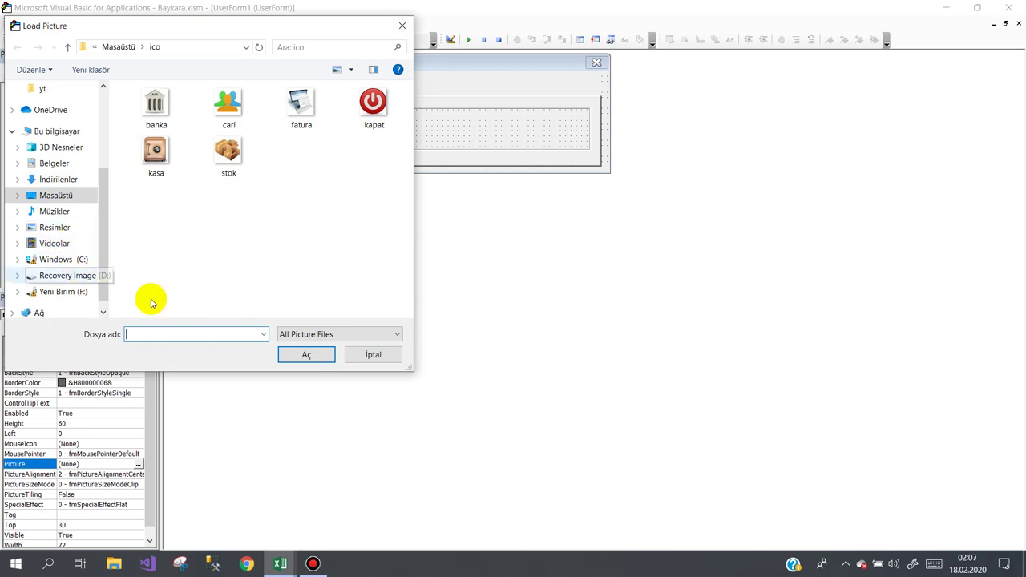
click(371, 353)
Open Google in a new Chrome window and search for 'mesaj'.
click(246, 563)
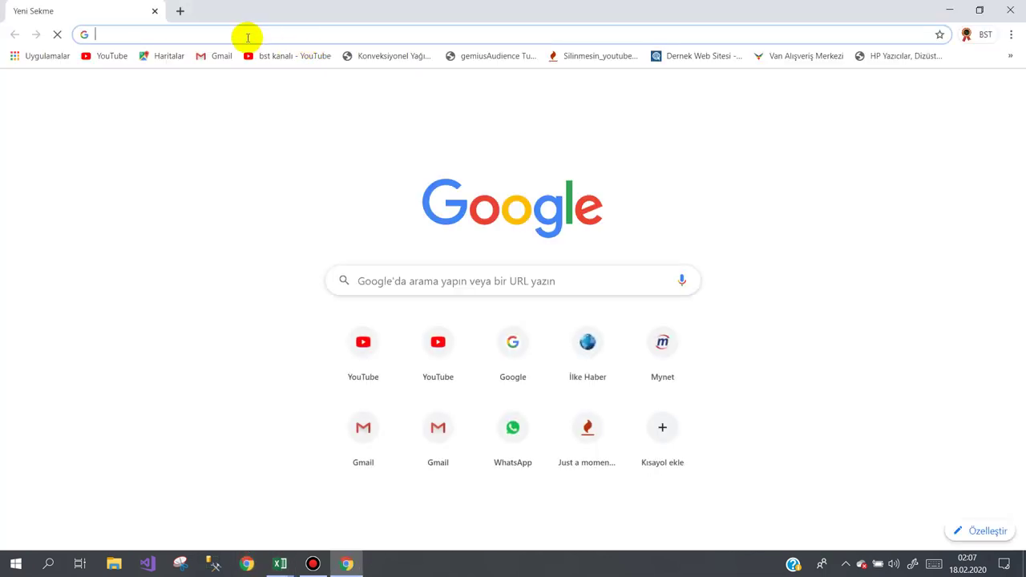
text(go)
key(Return)
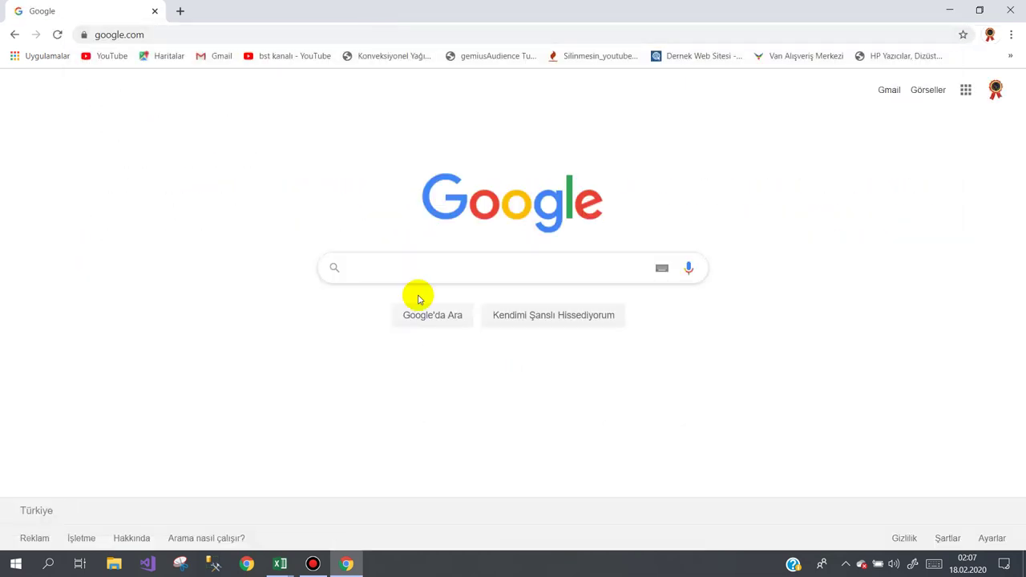
text(mesaj)
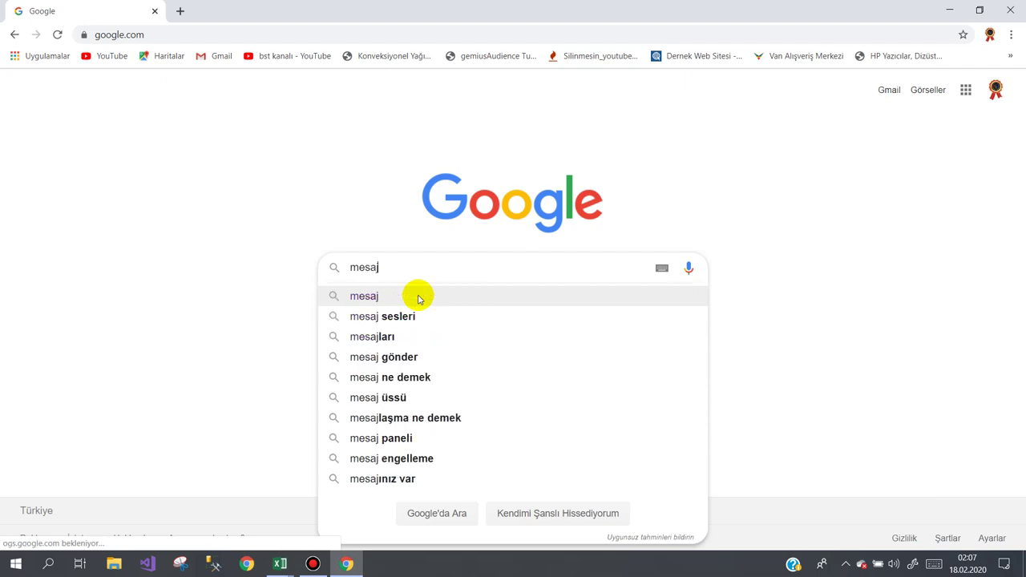
click(418, 298)
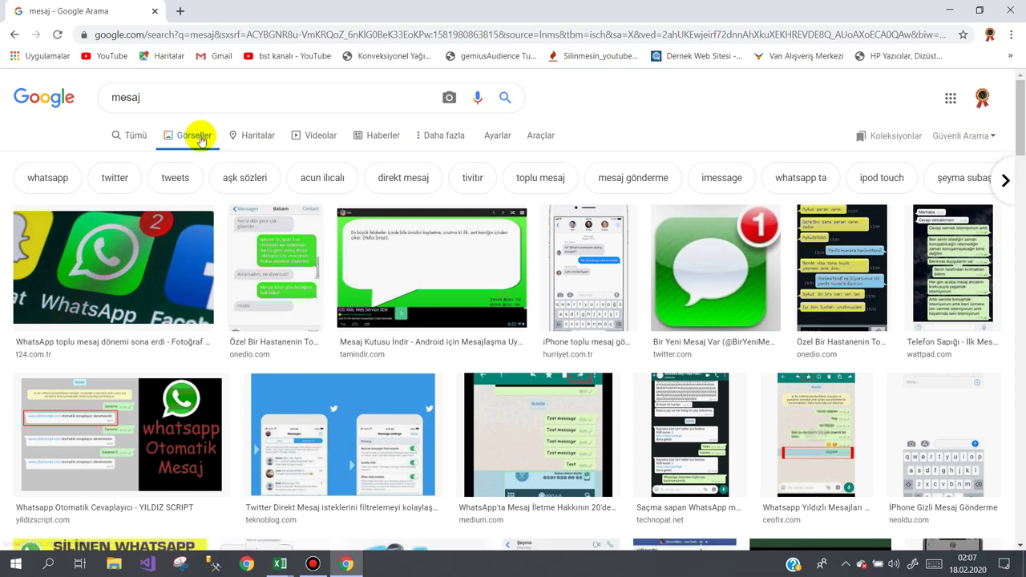
Change the image search to 'uyarı', then to 'information icon'.
double_click(171, 99)
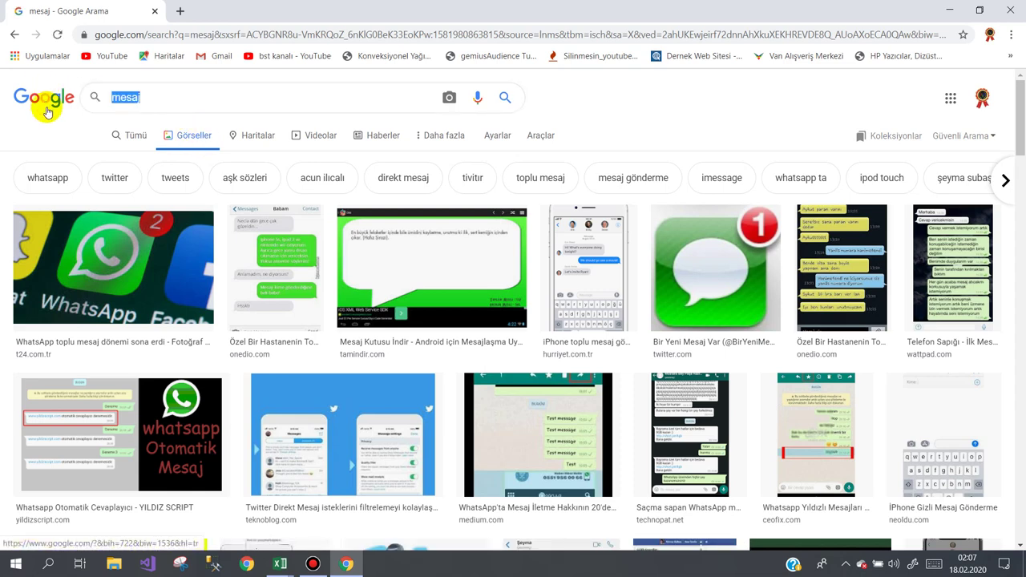
text(uyarı)
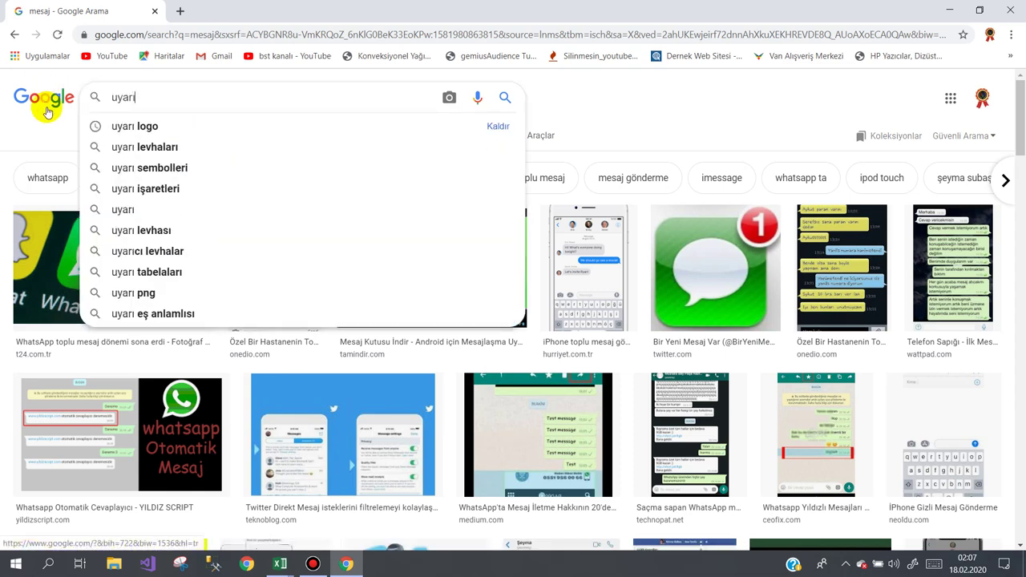
key(Return)
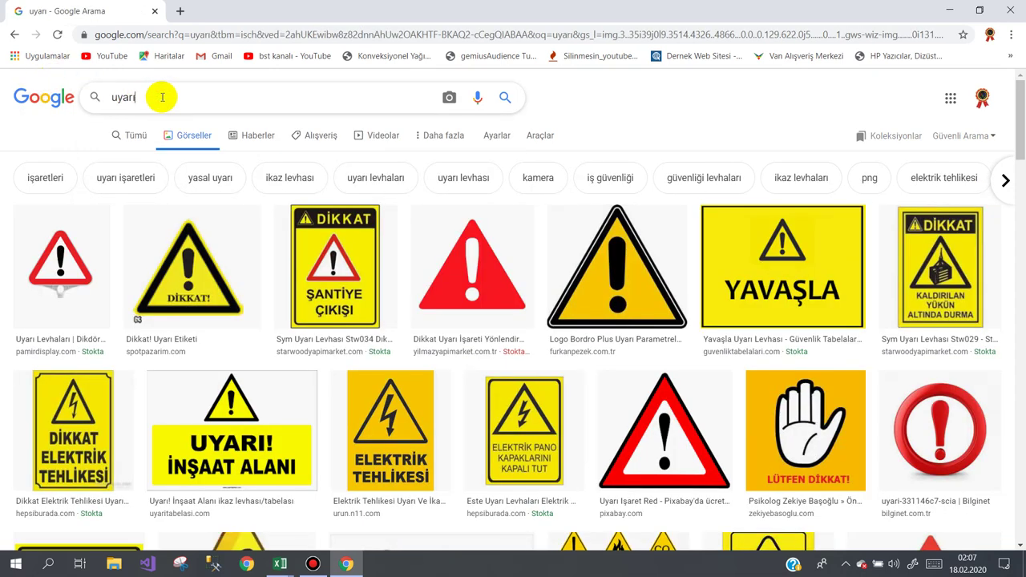
double_click(163, 97)
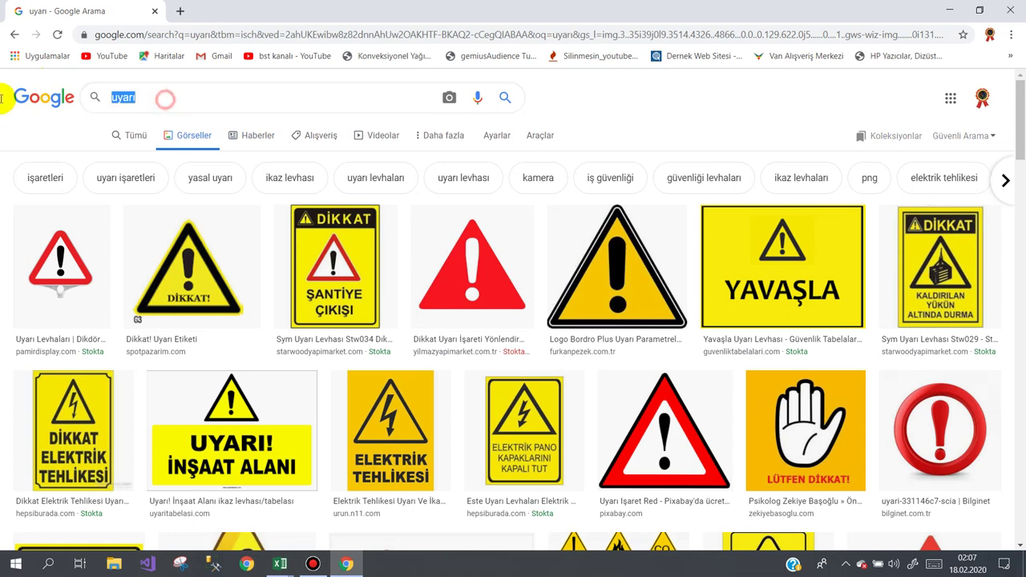
text(n)
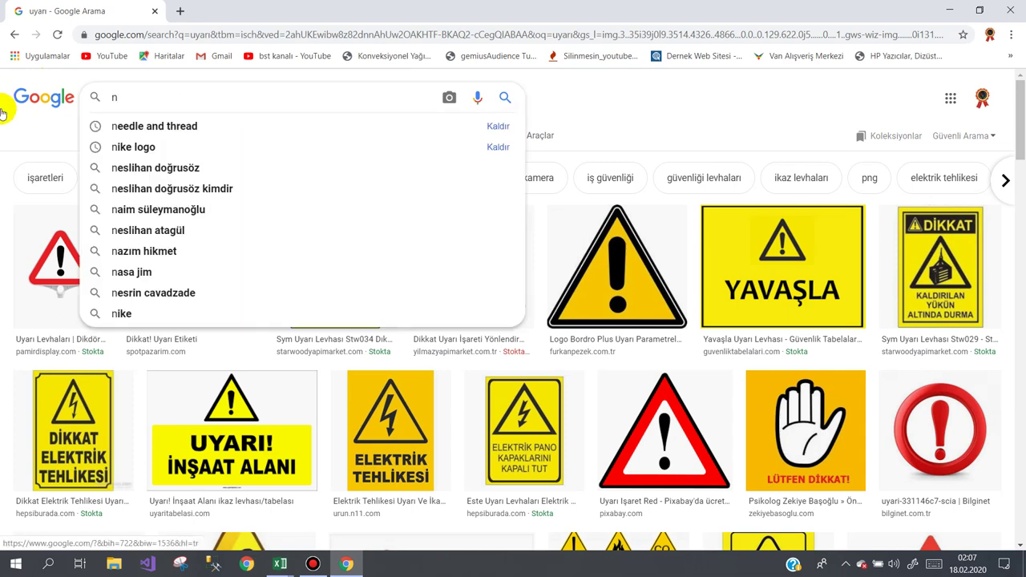
key(BackSpace)
text(in)
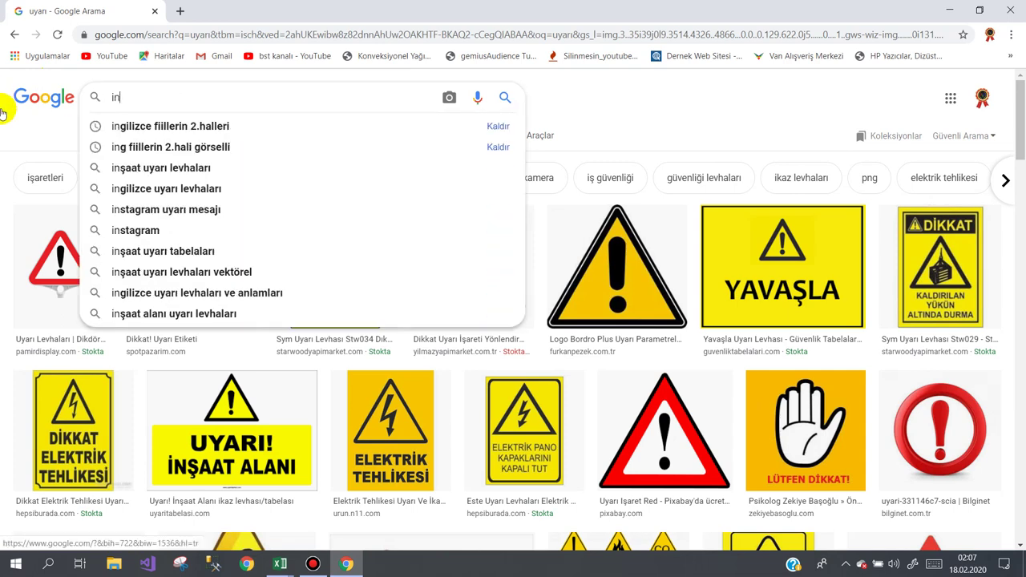
text(format)
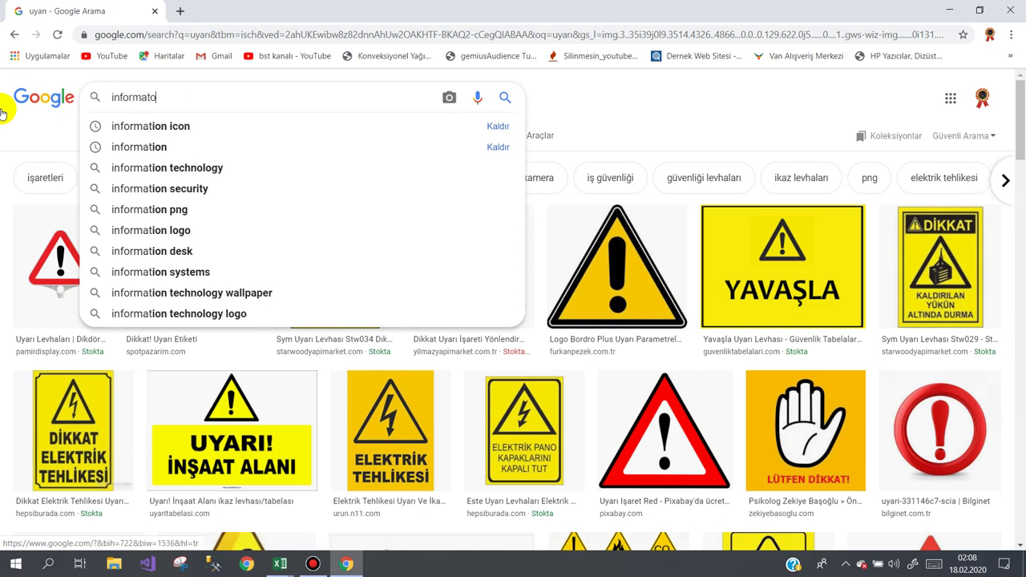
text(o)
key(BackSpace)
text(n)
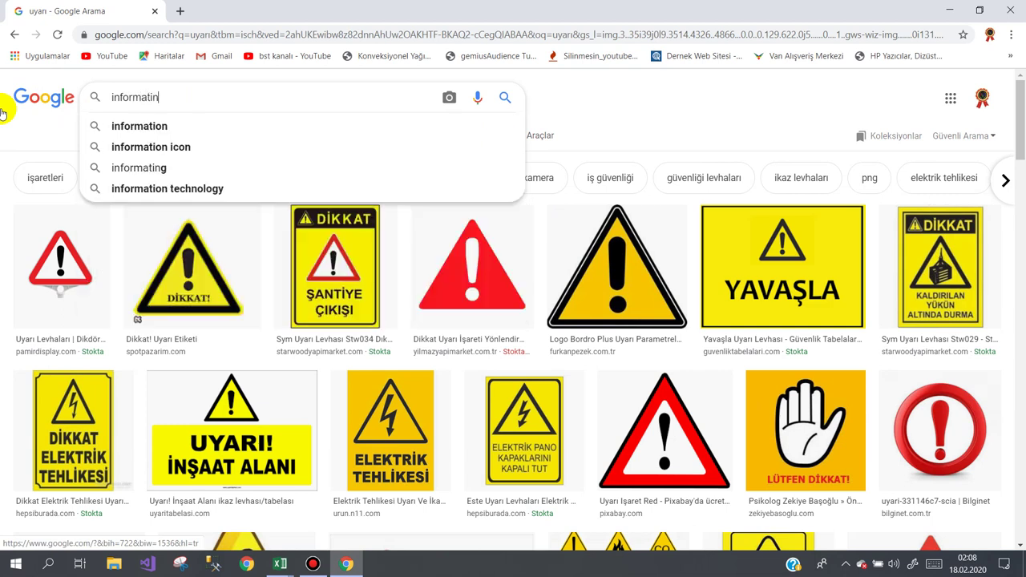
key(Down)
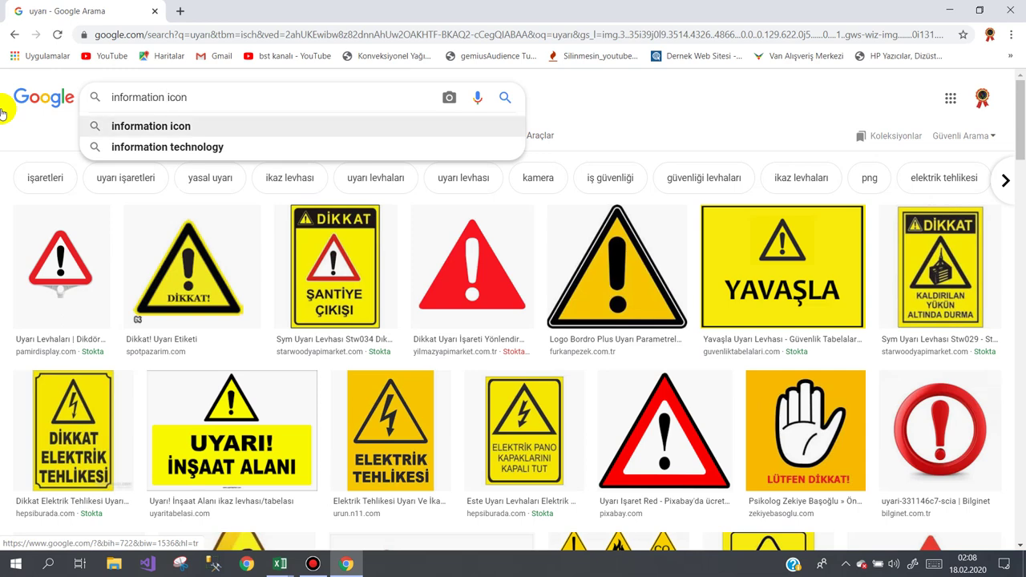
key(Return)
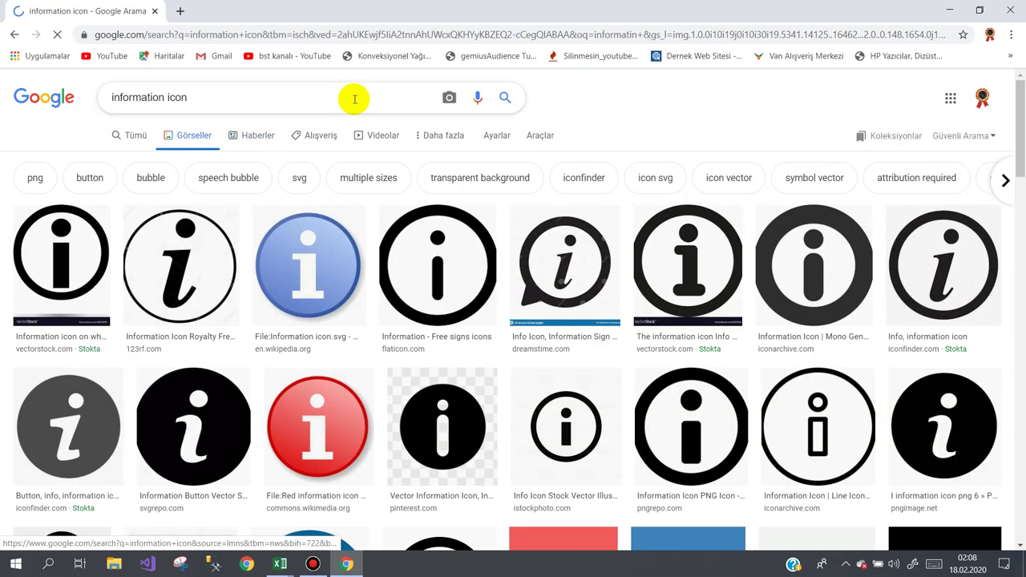
Save the red information icon to the desktop as a PNG image.
scroll(392, 225, down, 1)
scroll(391, 223, down, 1)
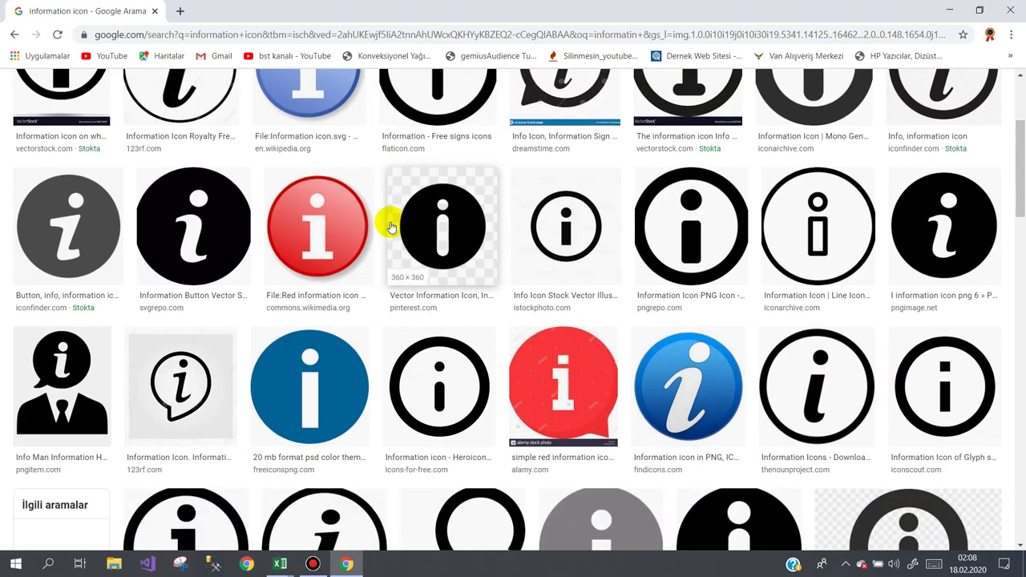
click(340, 229)
right_click(766, 247)
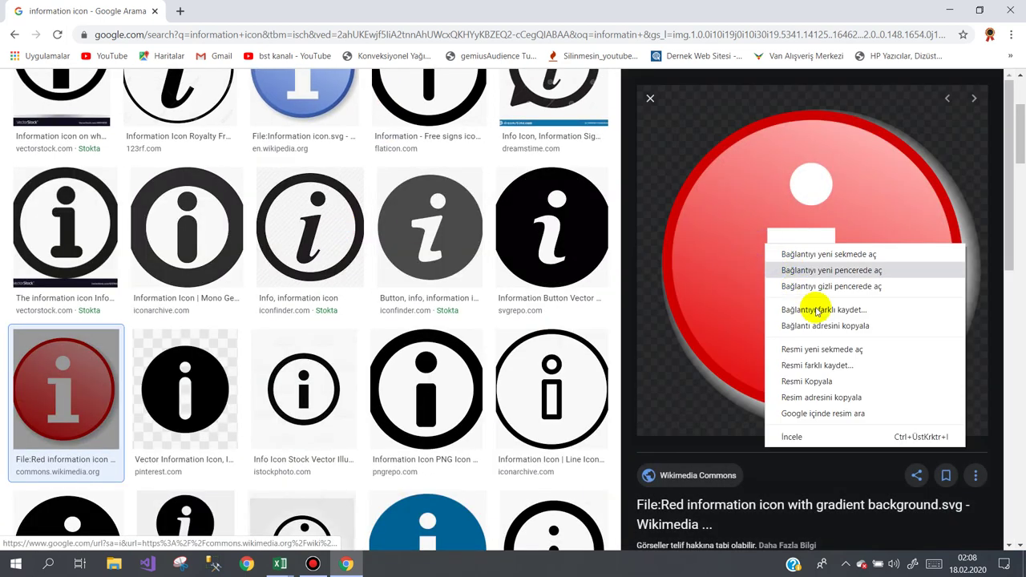
click(829, 367)
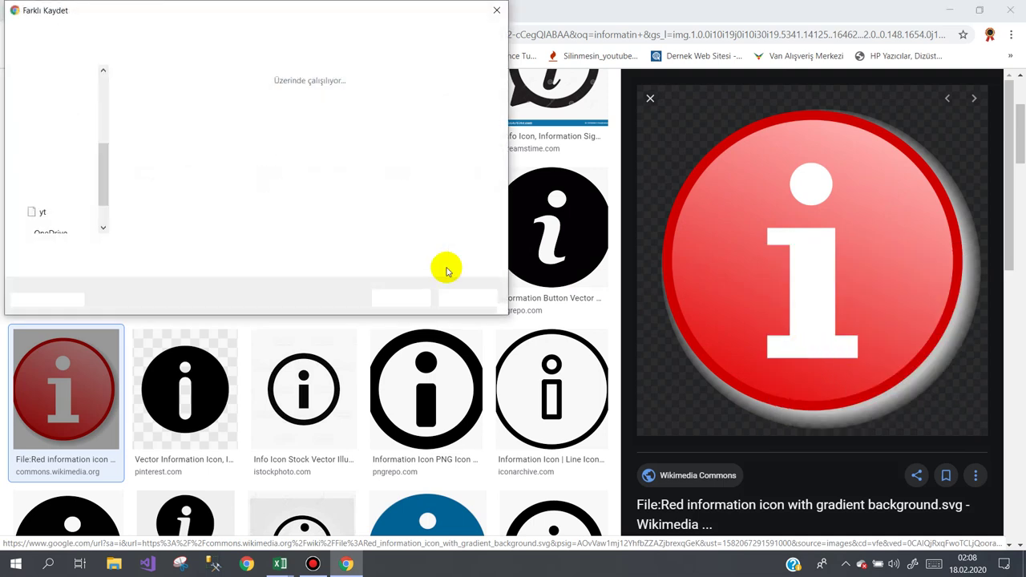
click(50, 147)
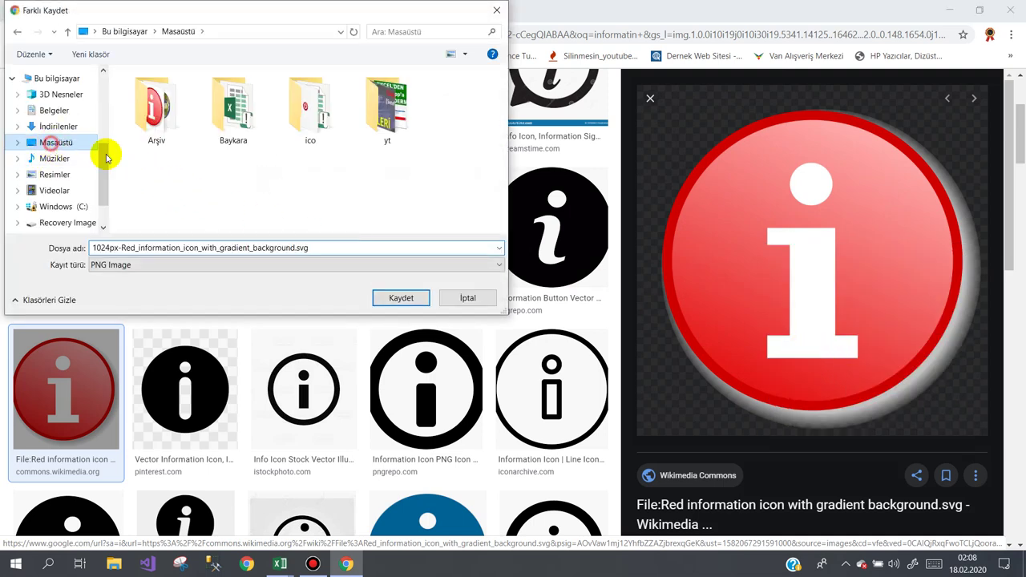
click(350, 268)
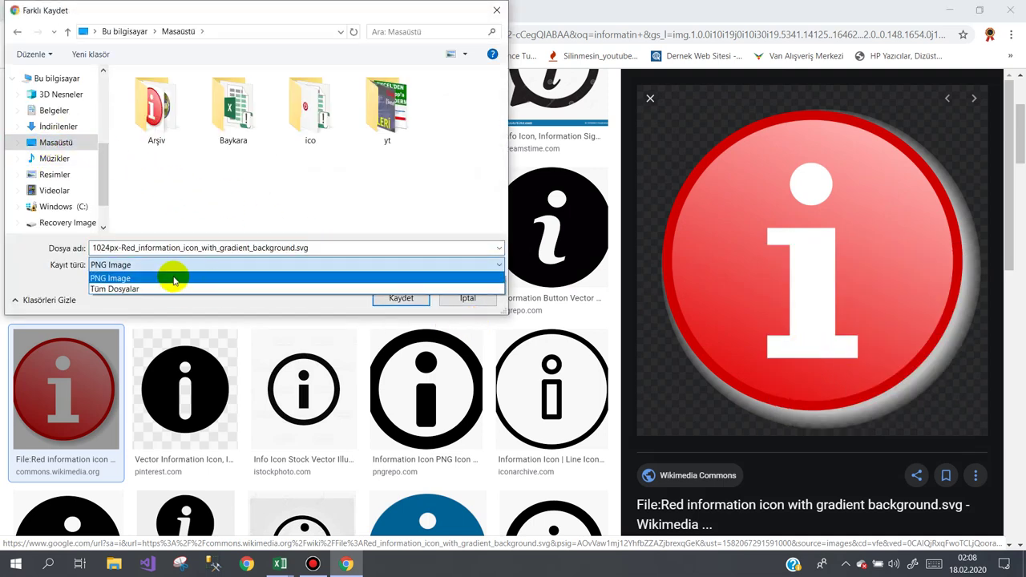
click(240, 274)
click(410, 301)
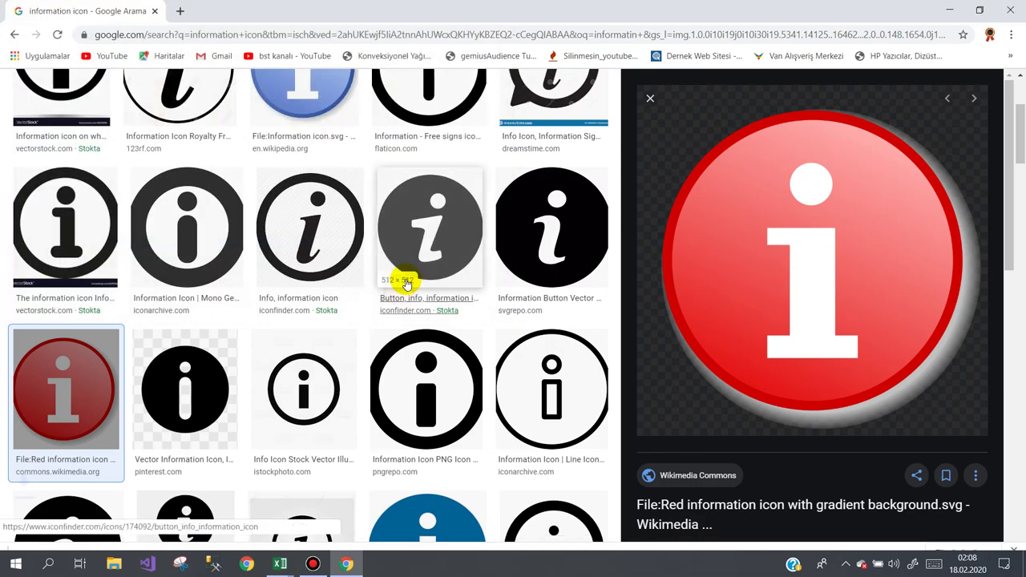
Close Chrome and open the downloaded red icon from the desktop in Paint.
click(1014, 12)
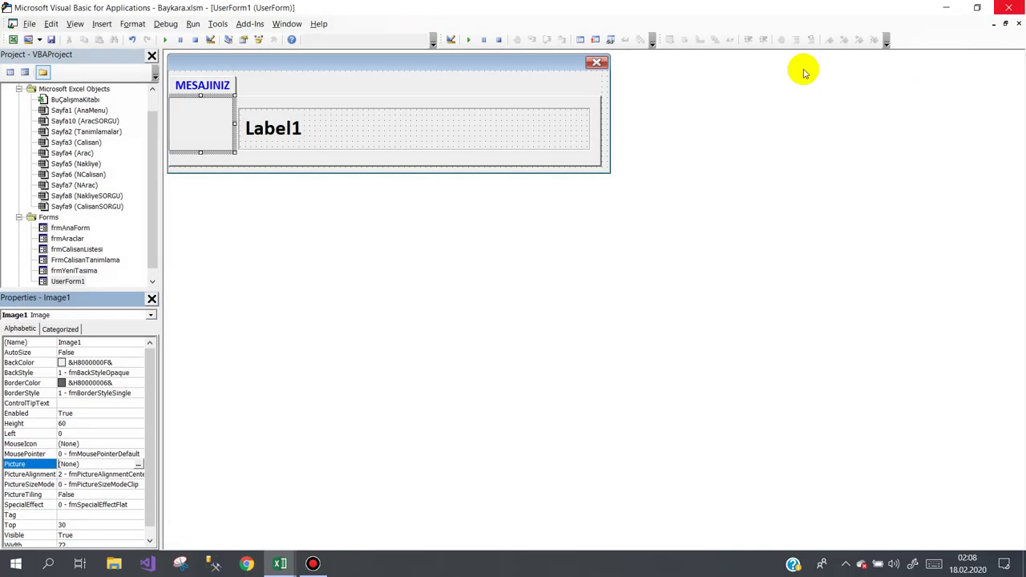
click(944, 10)
click(981, 10)
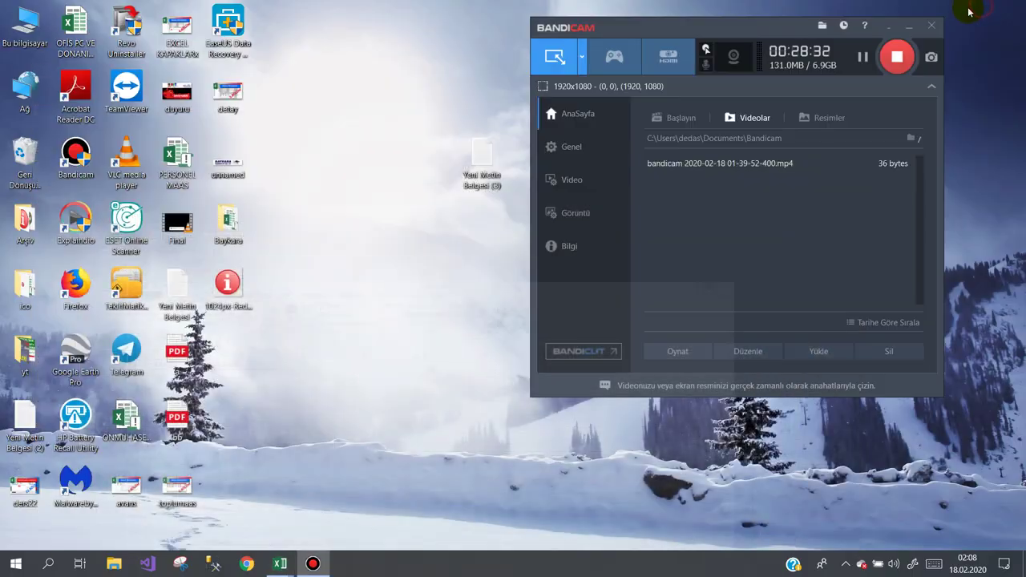
right_click(230, 286)
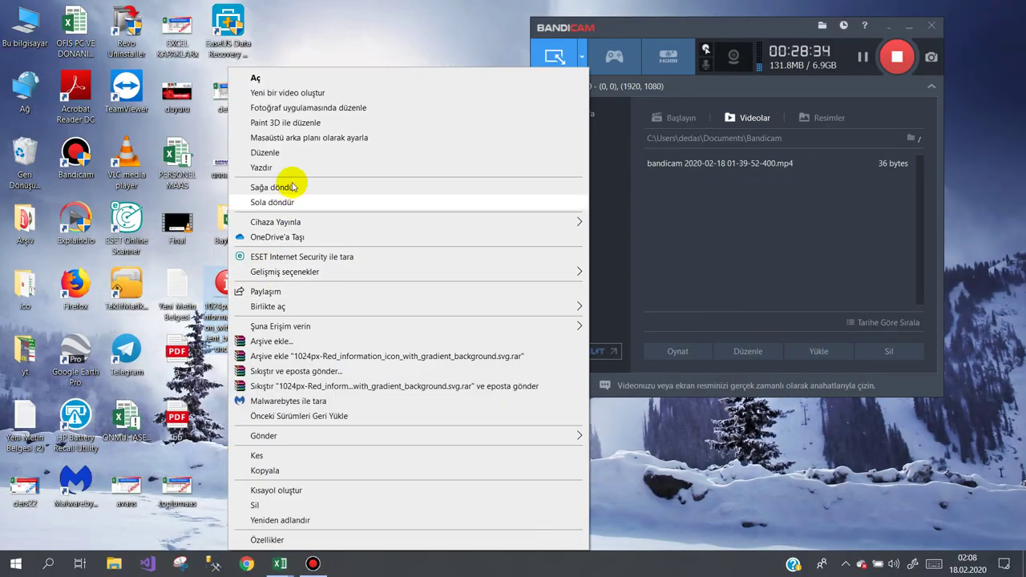
click(285, 153)
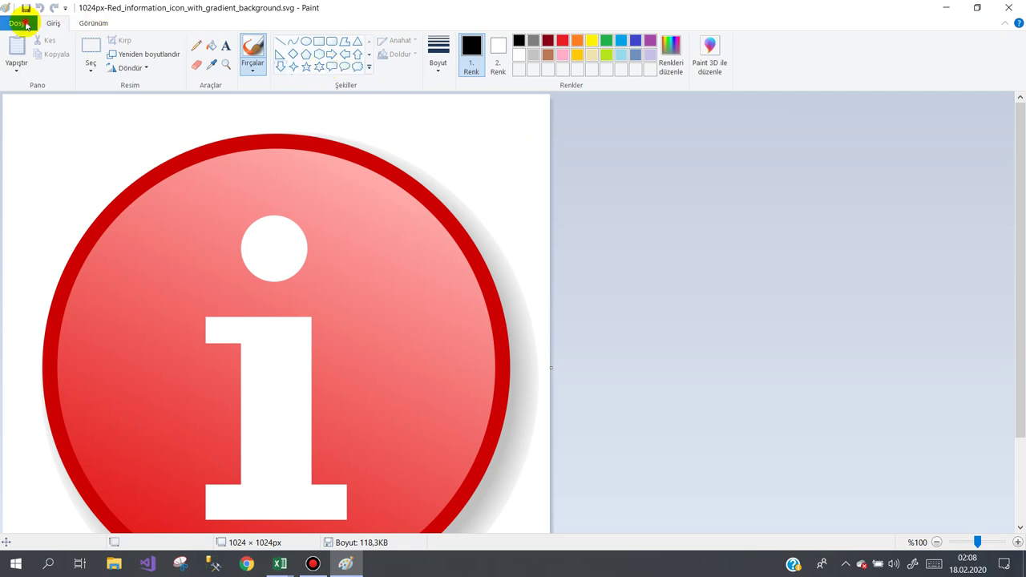
Start a Save As with a new file name in Paint, then cancel it.
click(18, 22)
click(83, 133)
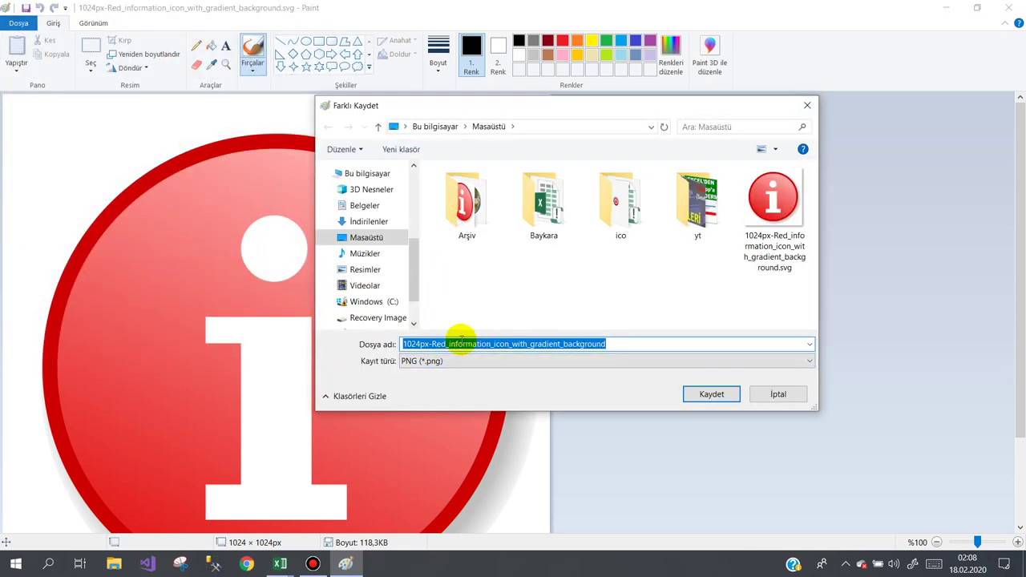
text(mesaj)
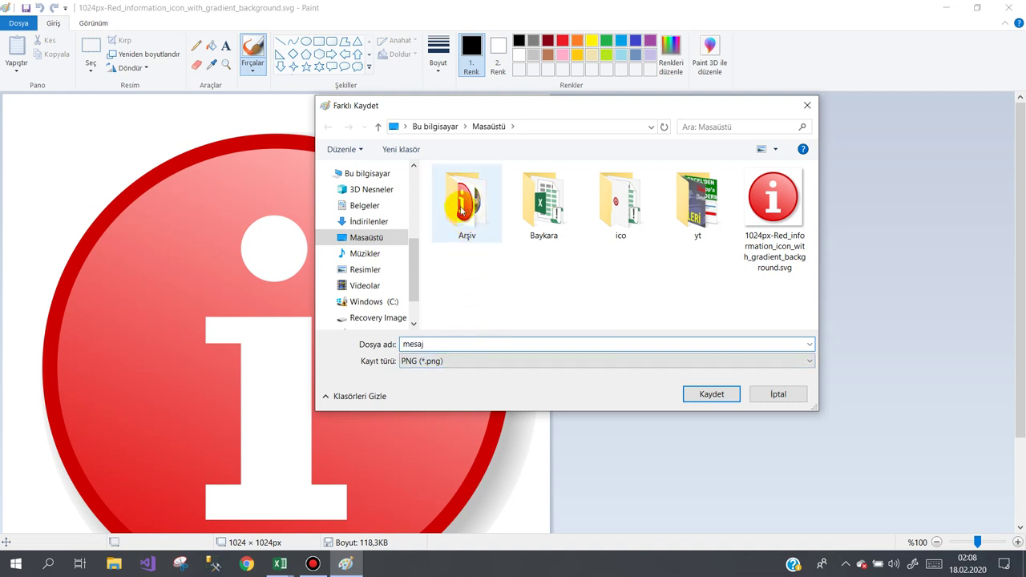
click(765, 394)
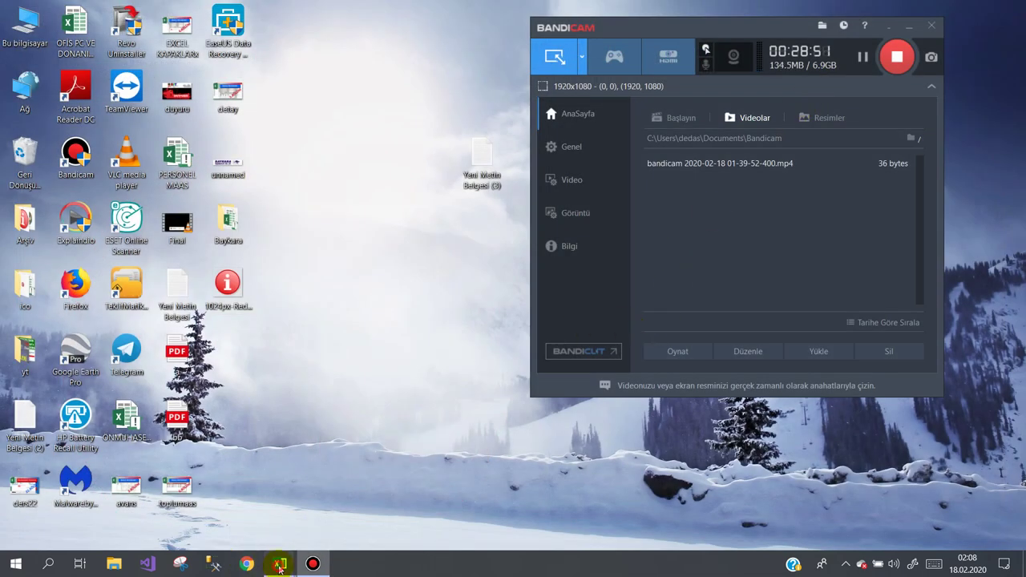
Load the red information icon from the Arşiv folder into Image1 and set PictureSizeMode to Stretch.
mouse_move(279, 566)
click(332, 487)
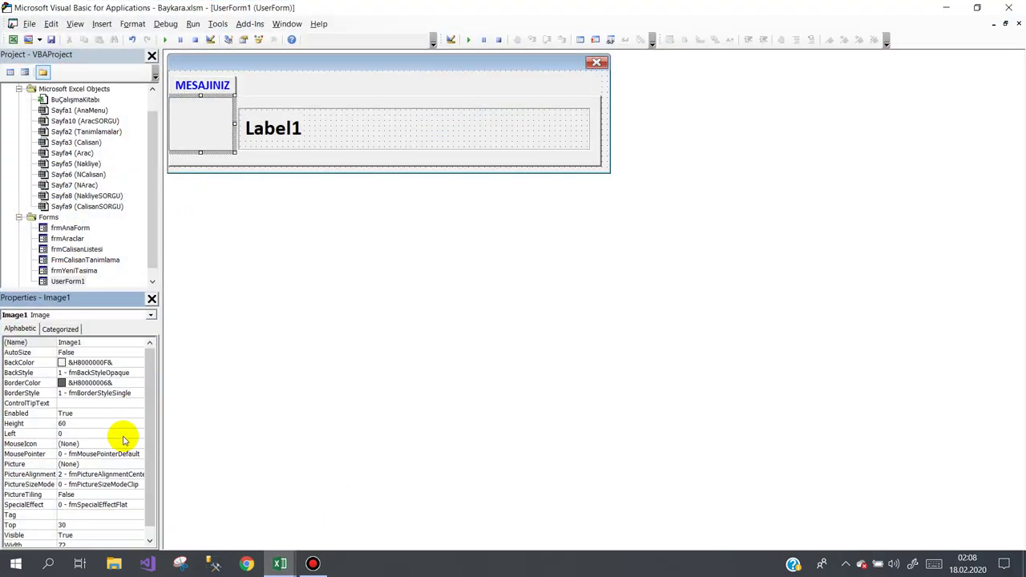
click(120, 464)
click(138, 463)
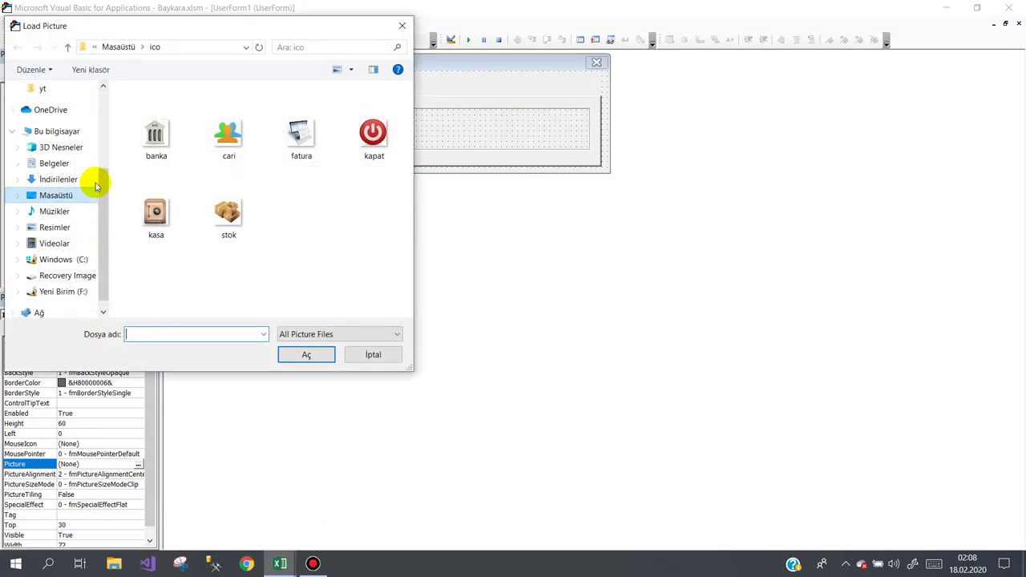
click(61, 195)
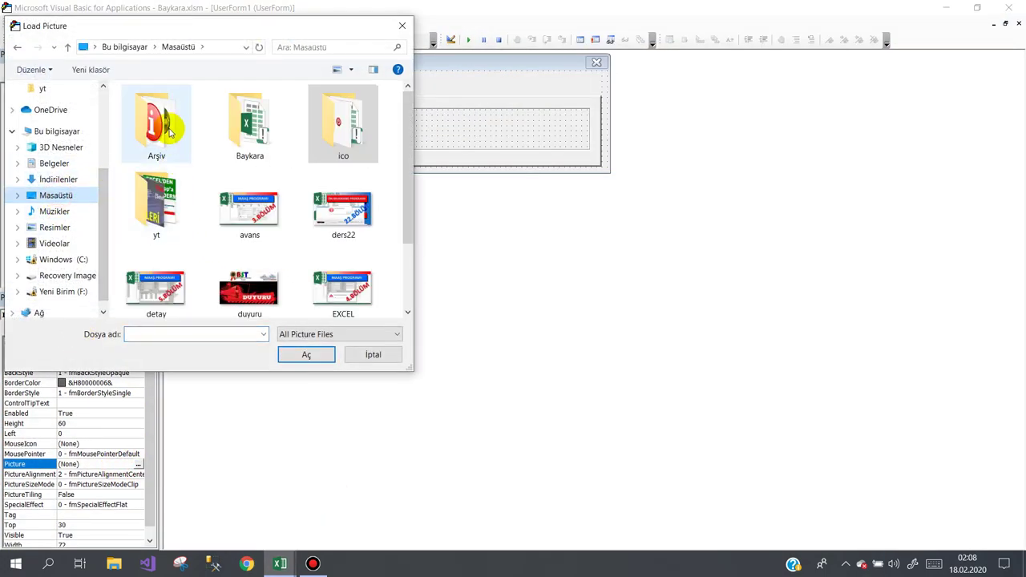
double_click(170, 133)
double_click(298, 128)
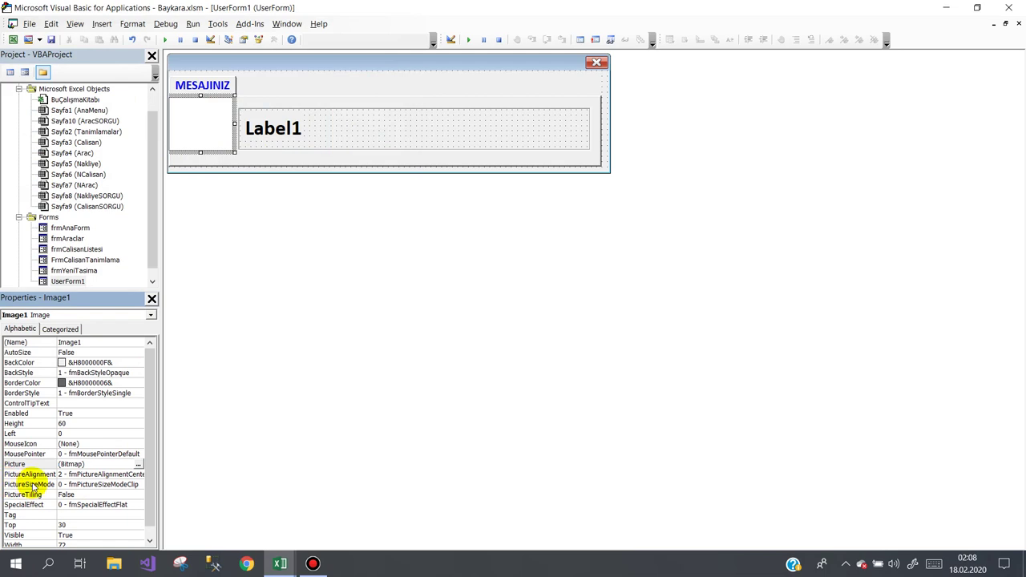
double_click(30, 485)
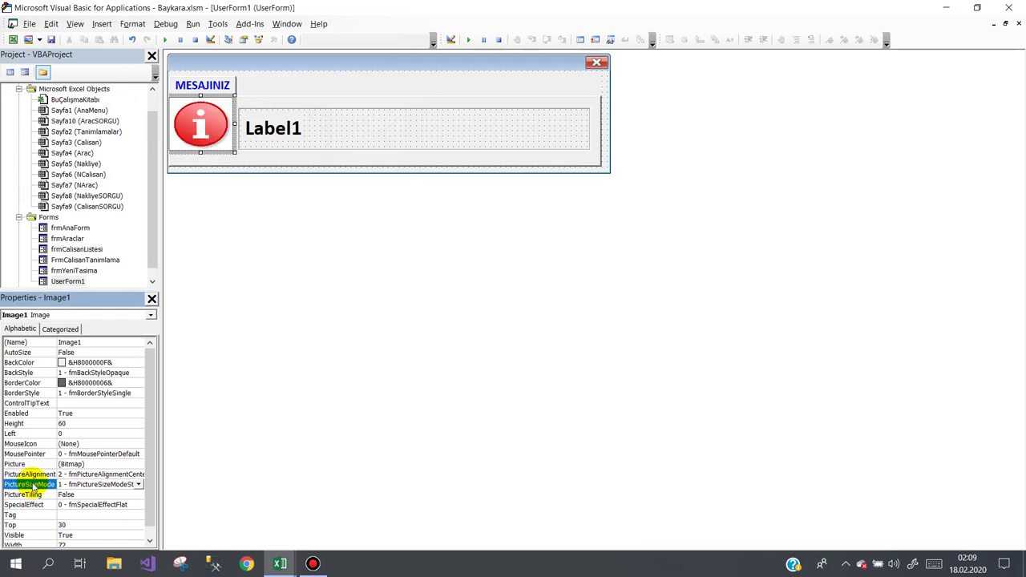
Resize Image1 on UserForm1 to make it narrower.
click(318, 66)
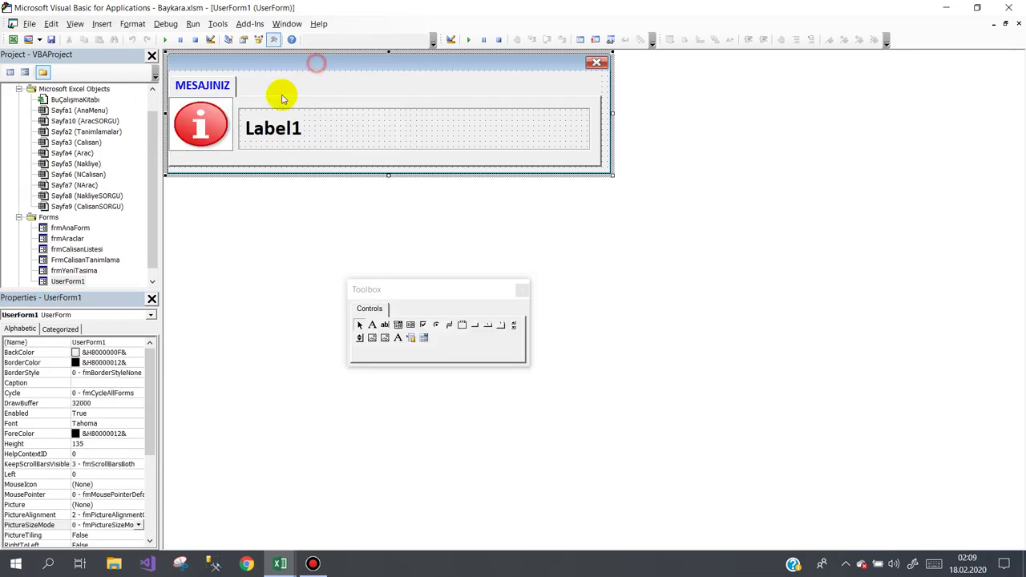
click(197, 147)
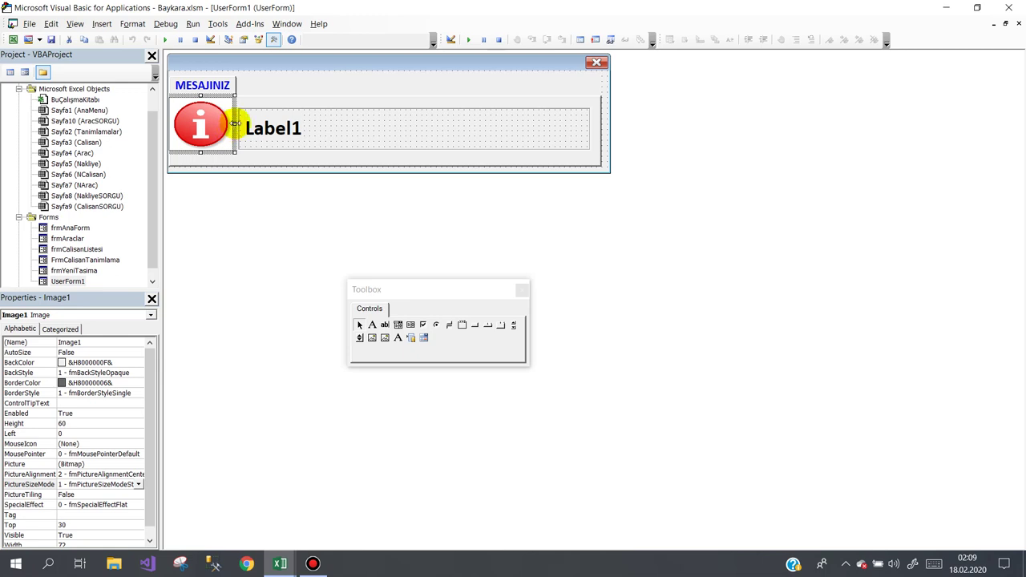
drag(218, 121, 231, 126)
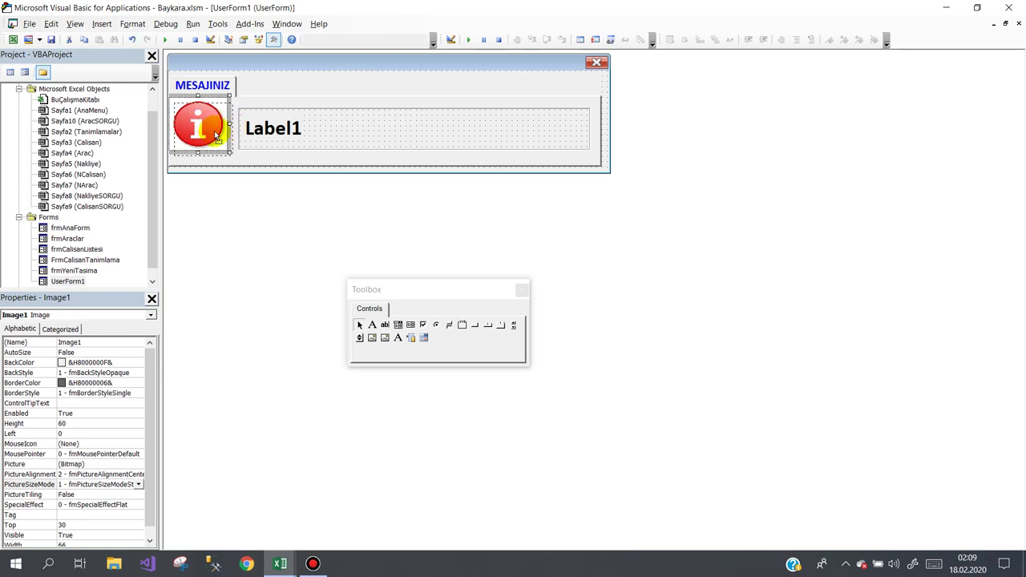
click(312, 63)
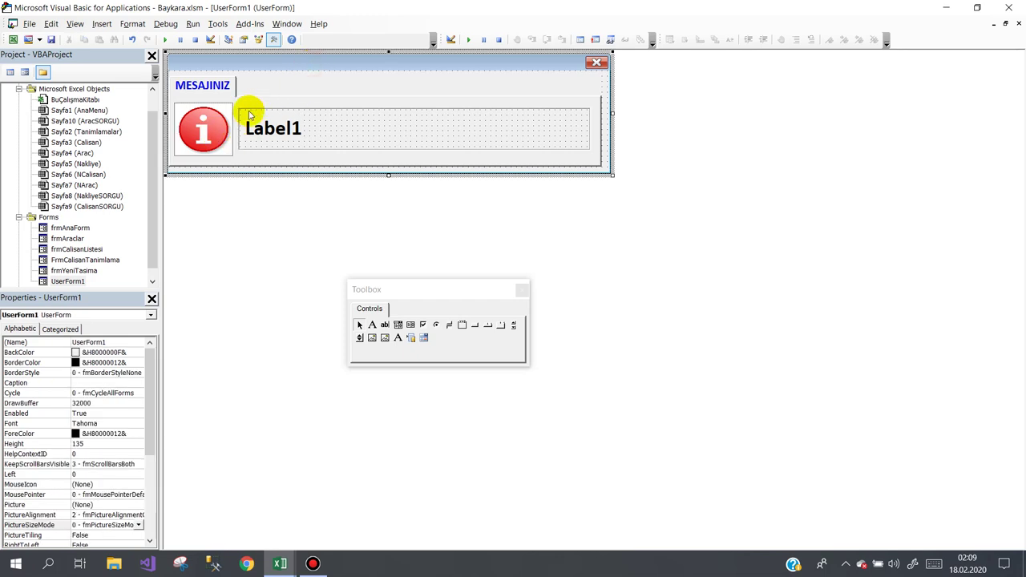
click(213, 135)
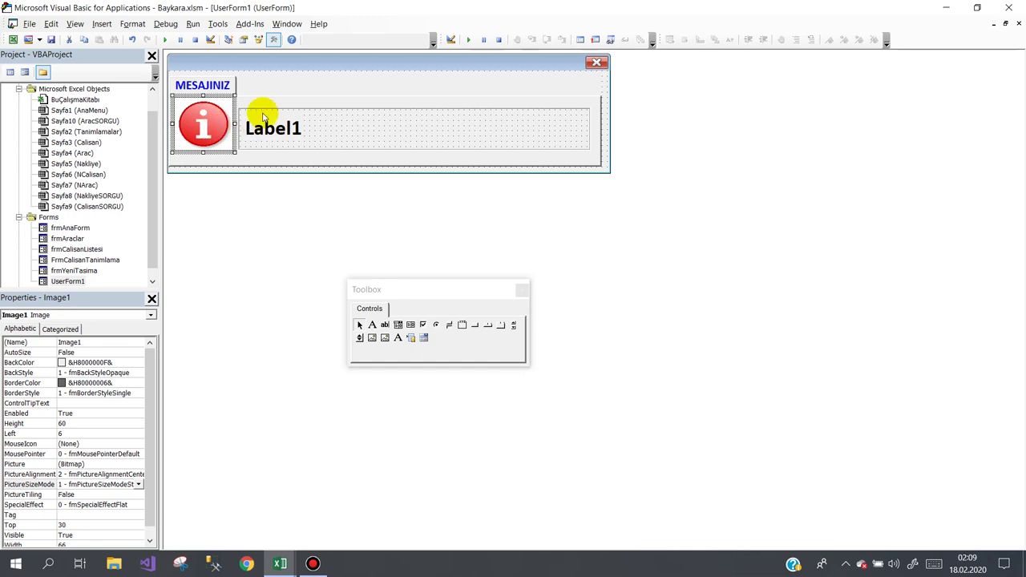
click(328, 70)
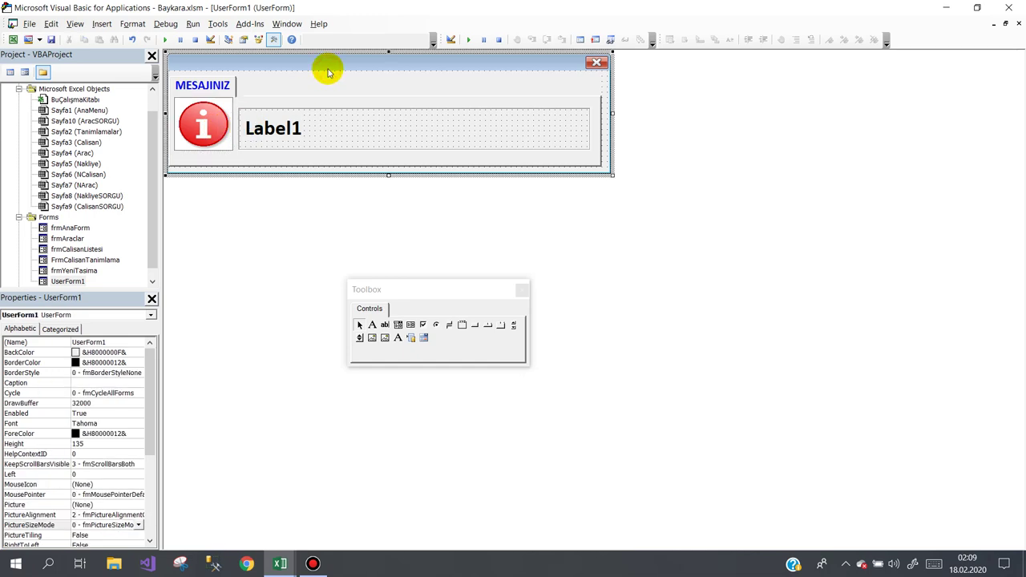
Give Frame1 a grey BackColor from the palette.
click(384, 124)
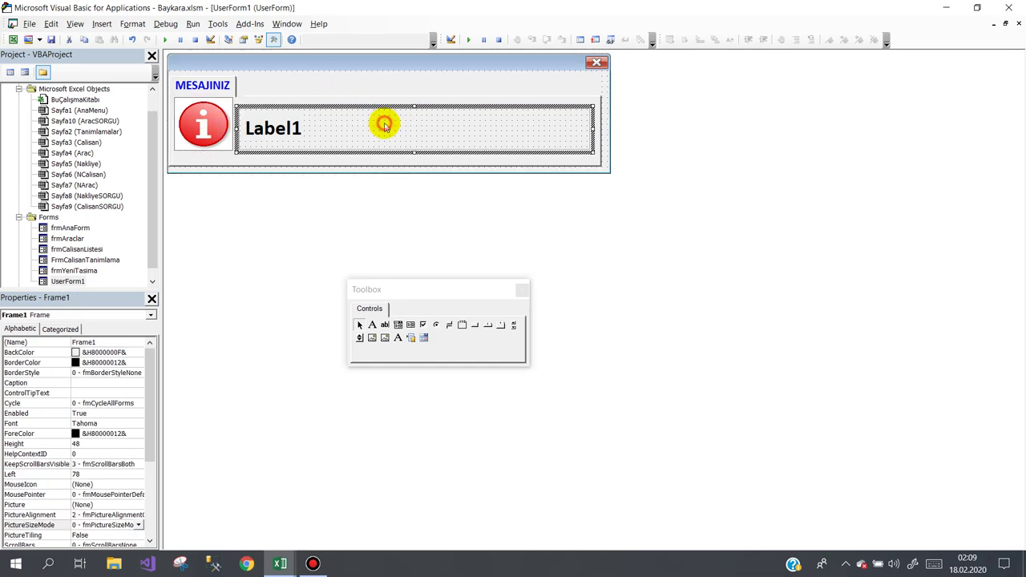
click(122, 355)
click(137, 352)
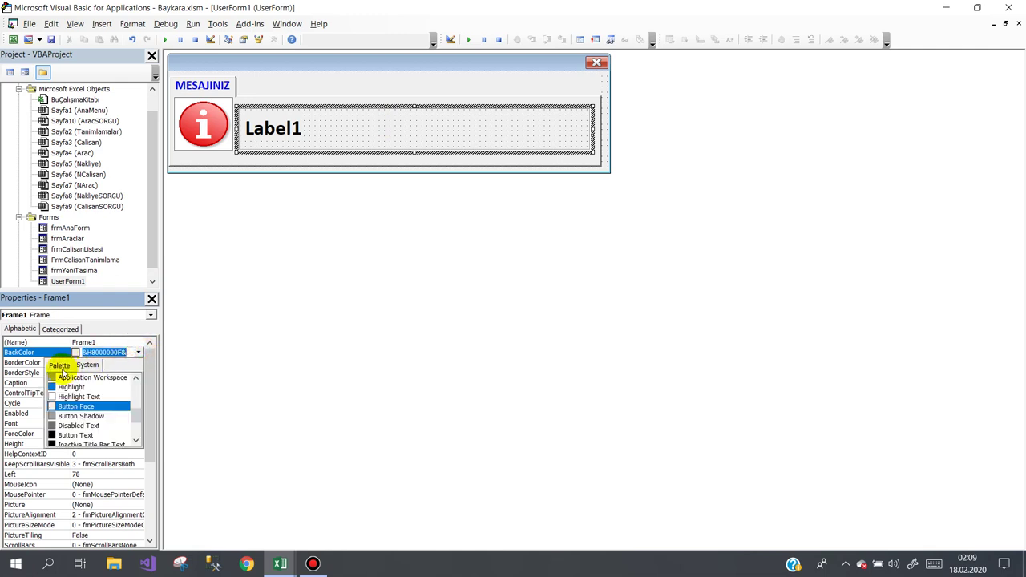
click(59, 365)
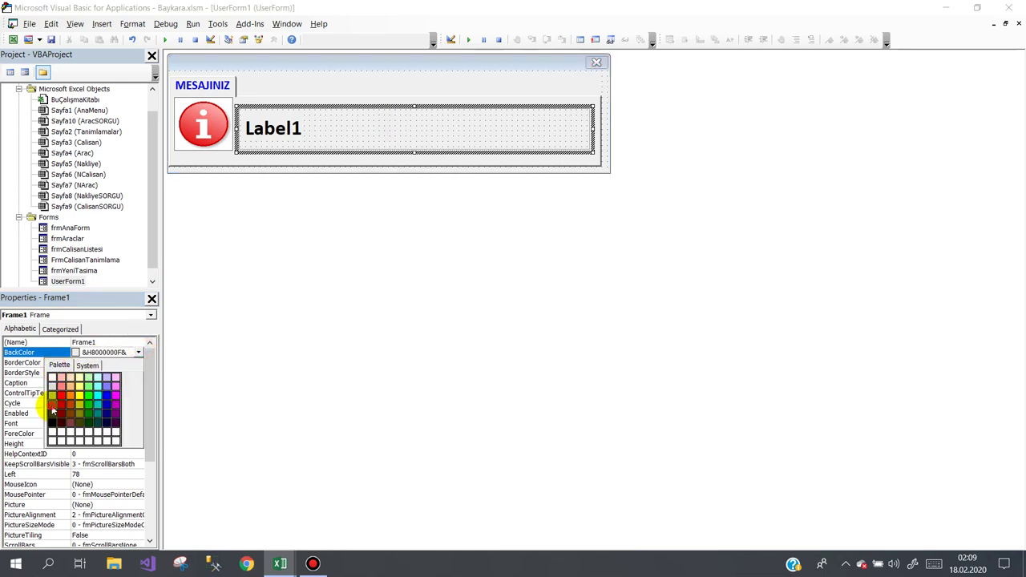
click(52, 410)
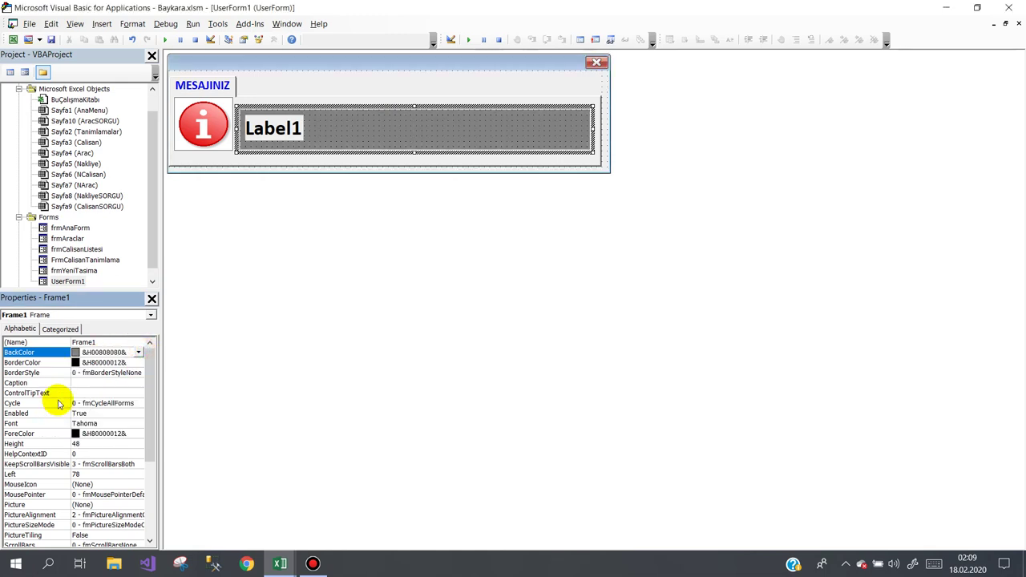
Keep Frame1's BorderStyle as fmBorderStyleNone and confirm the grey background is kept.
click(57, 373)
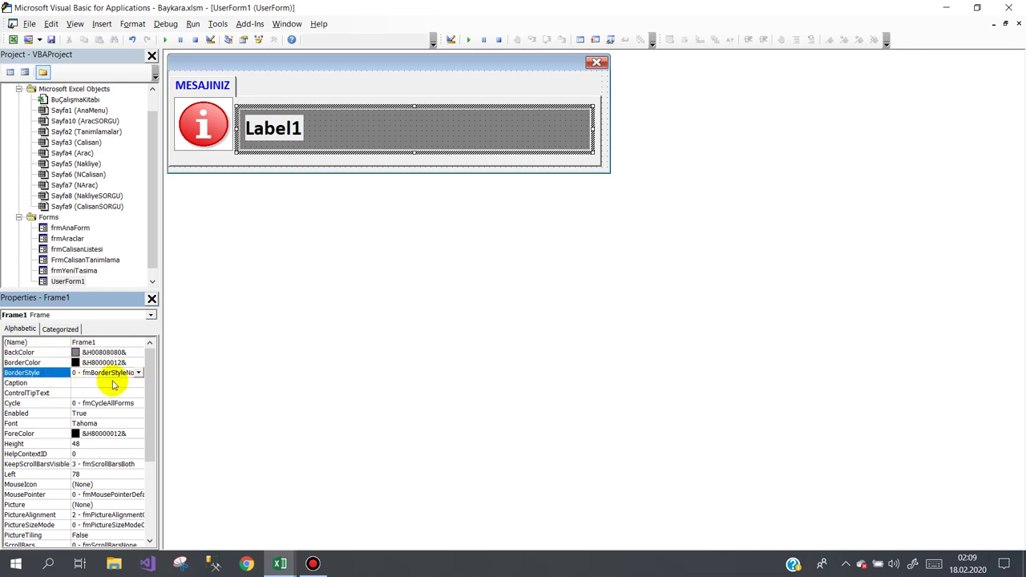
click(138, 373)
click(141, 372)
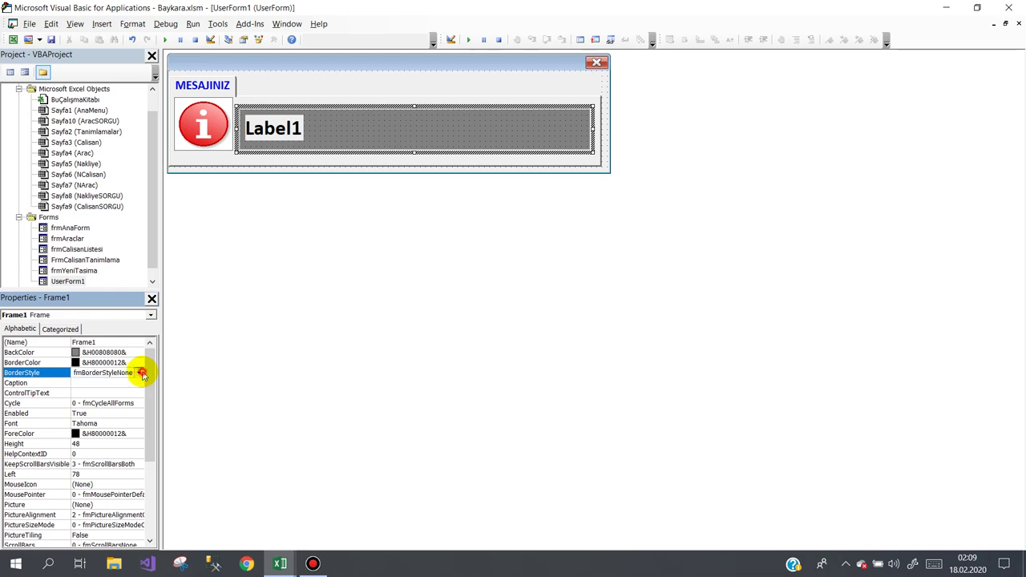
click(135, 355)
click(138, 353)
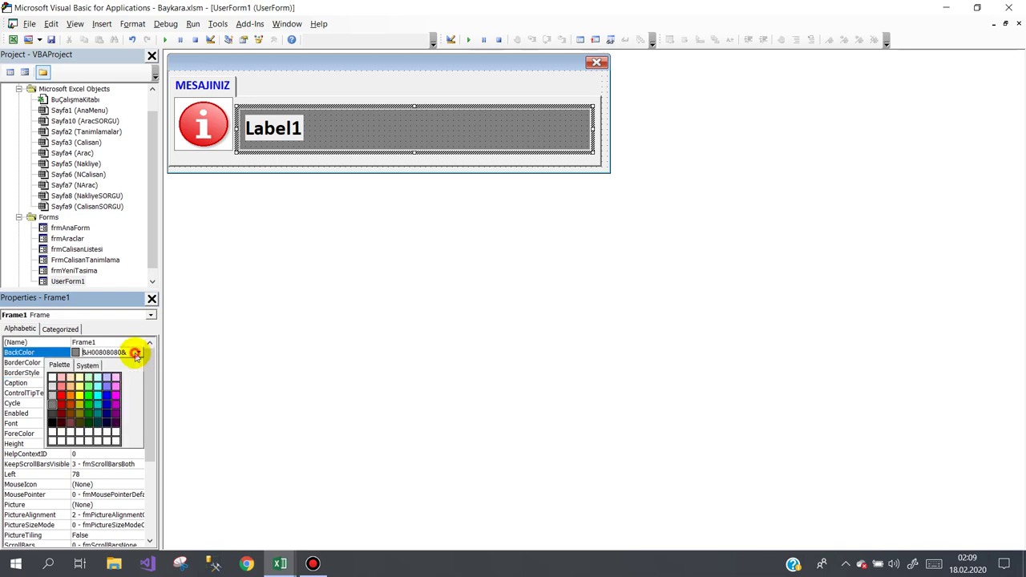
click(54, 411)
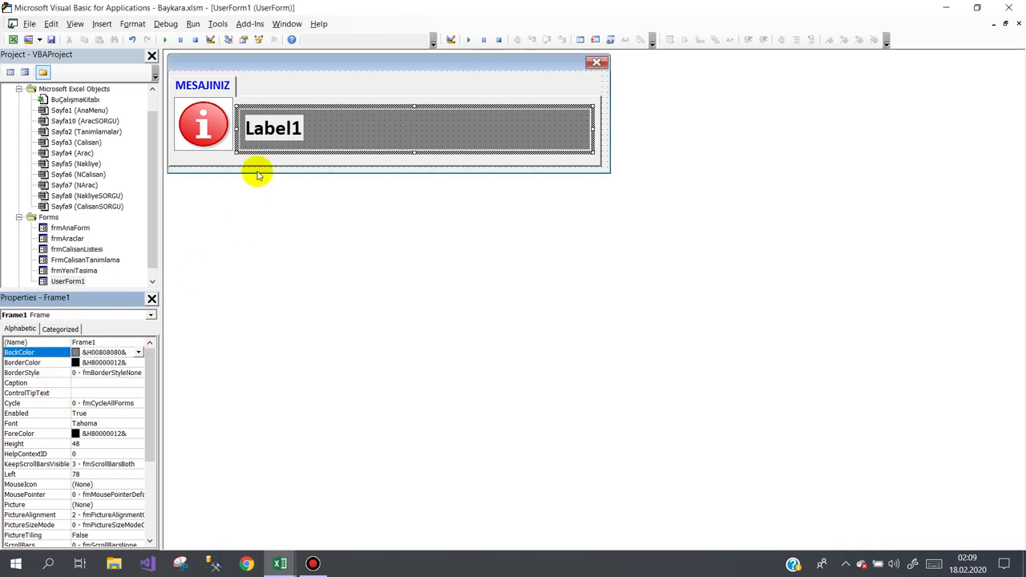
click(261, 124)
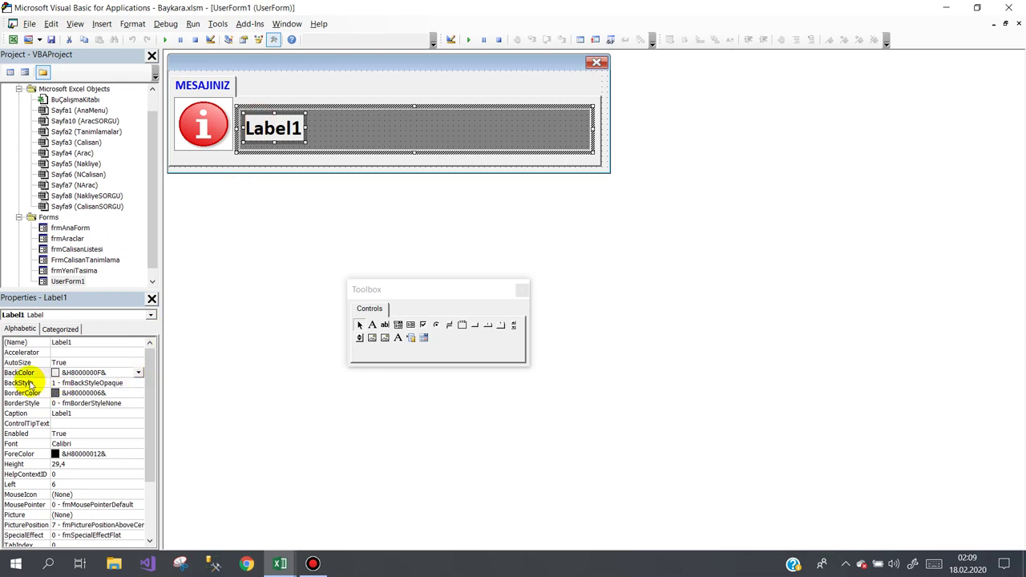
Make Label1's background transparent and its text green (&H0000FF00&).
double_click(28, 384)
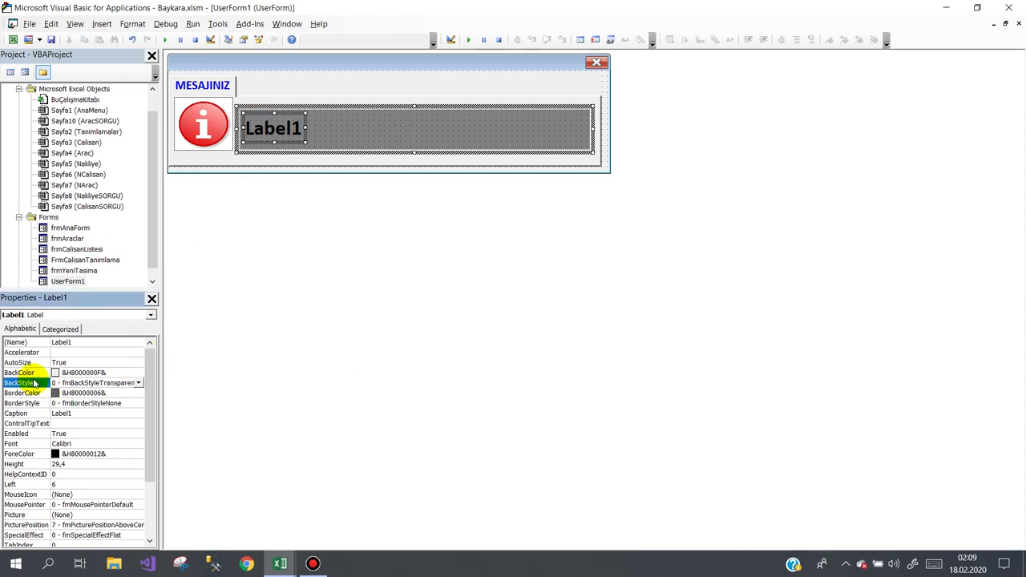
click(132, 453)
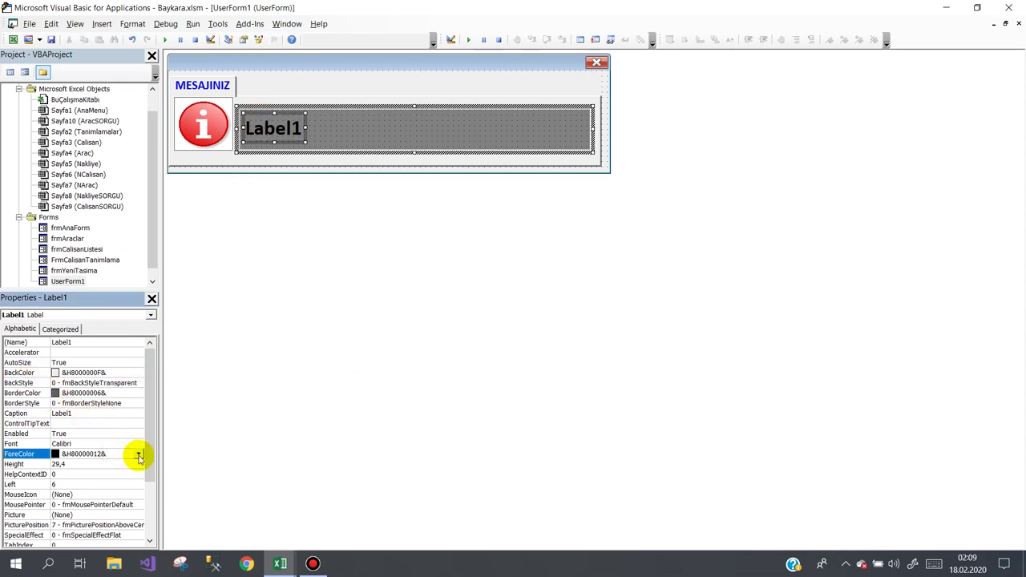
click(138, 454)
click(59, 468)
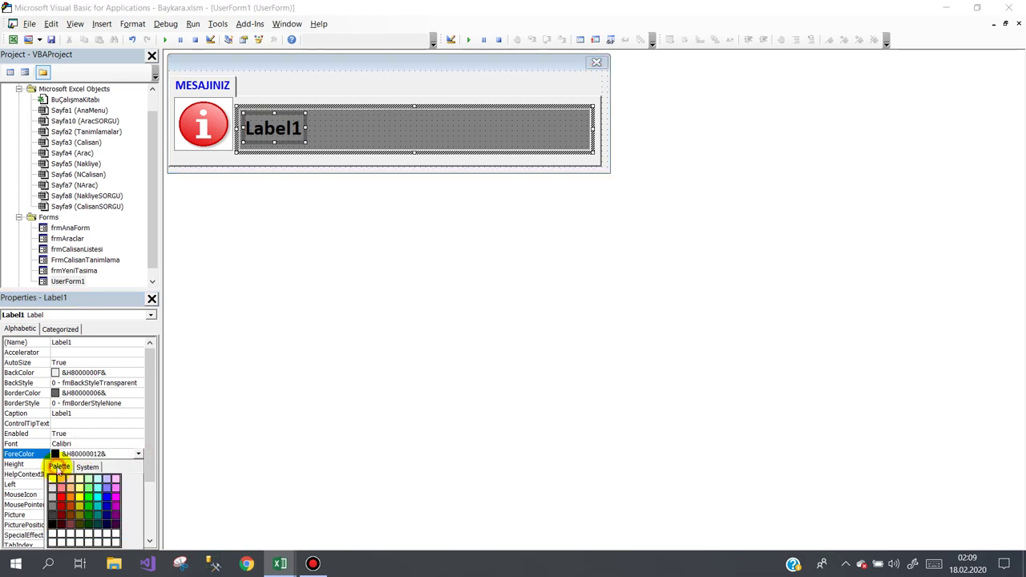
click(87, 498)
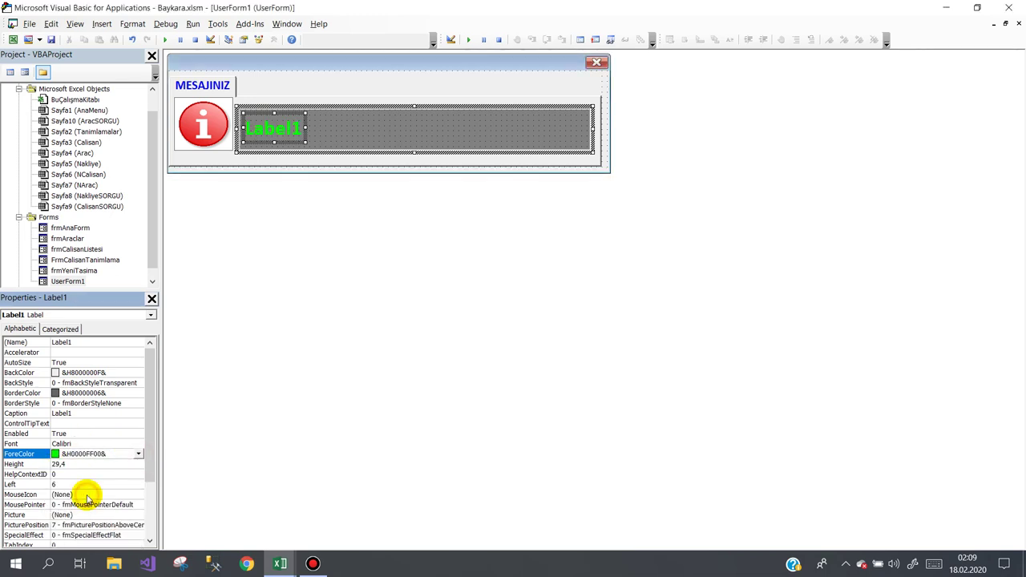
click(349, 62)
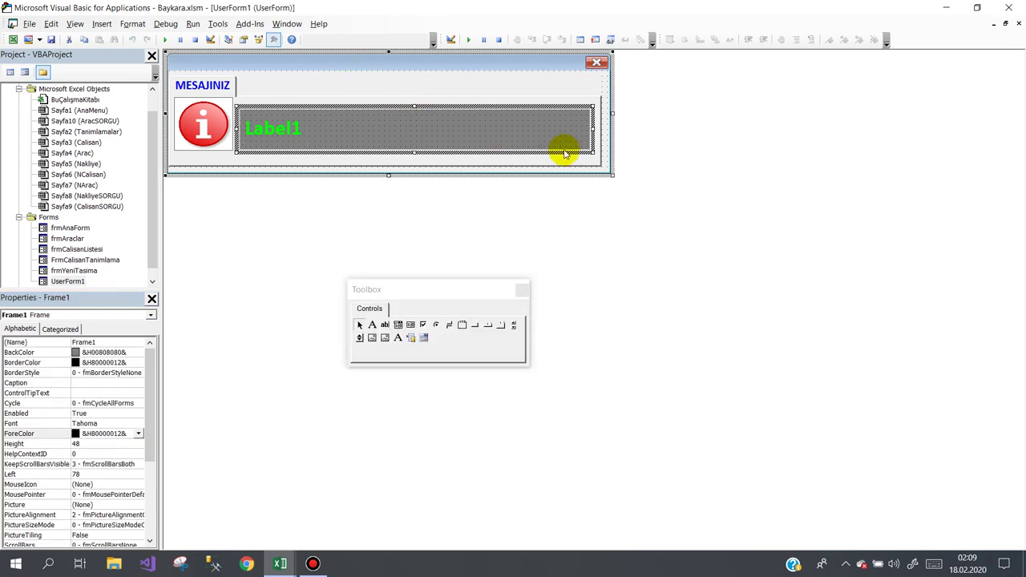
click(607, 142)
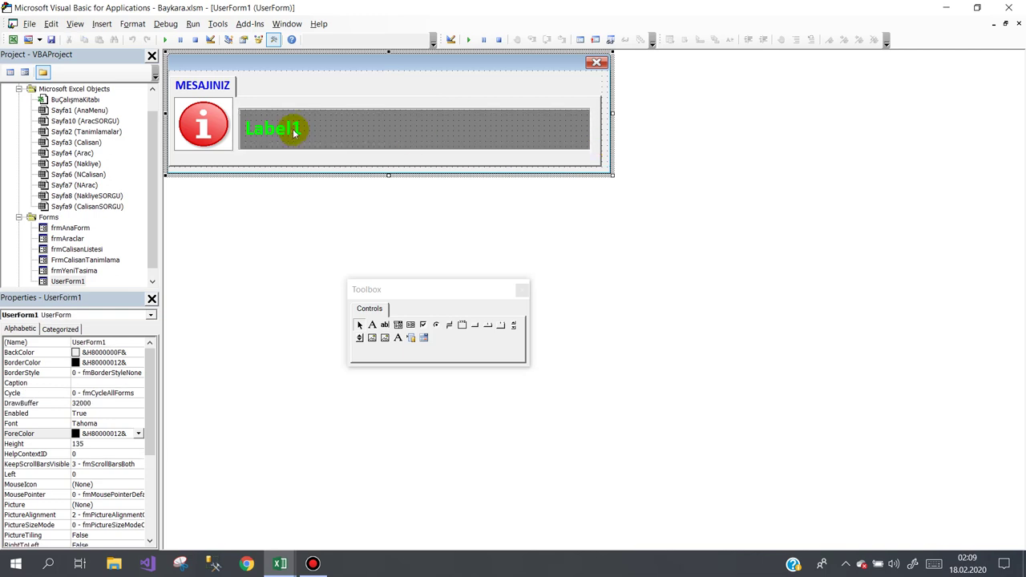
Set Image1's BorderStyle to fmBorderStyleNone and its BackStyle to Transparent.
click(201, 122)
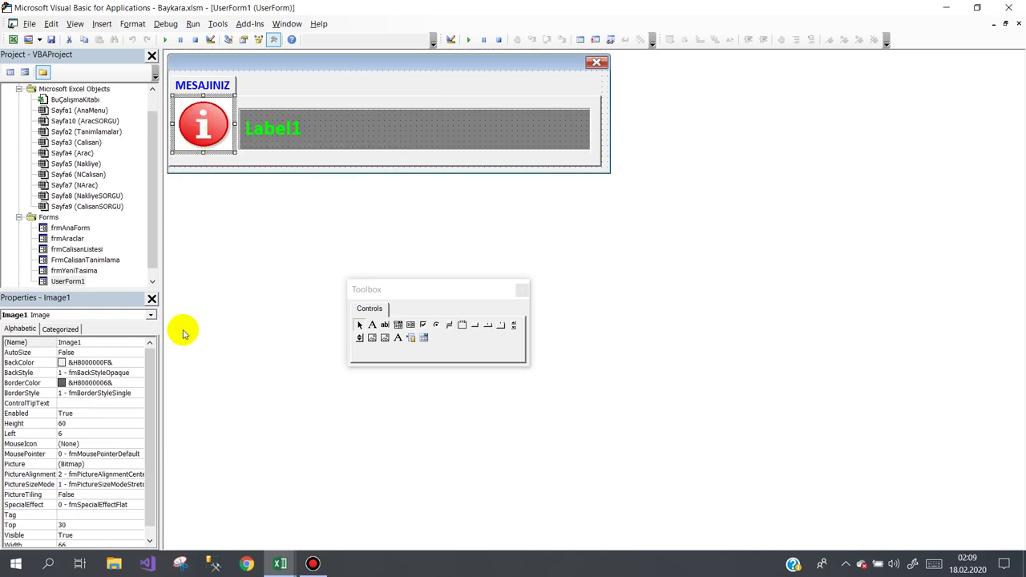
double_click(30, 393)
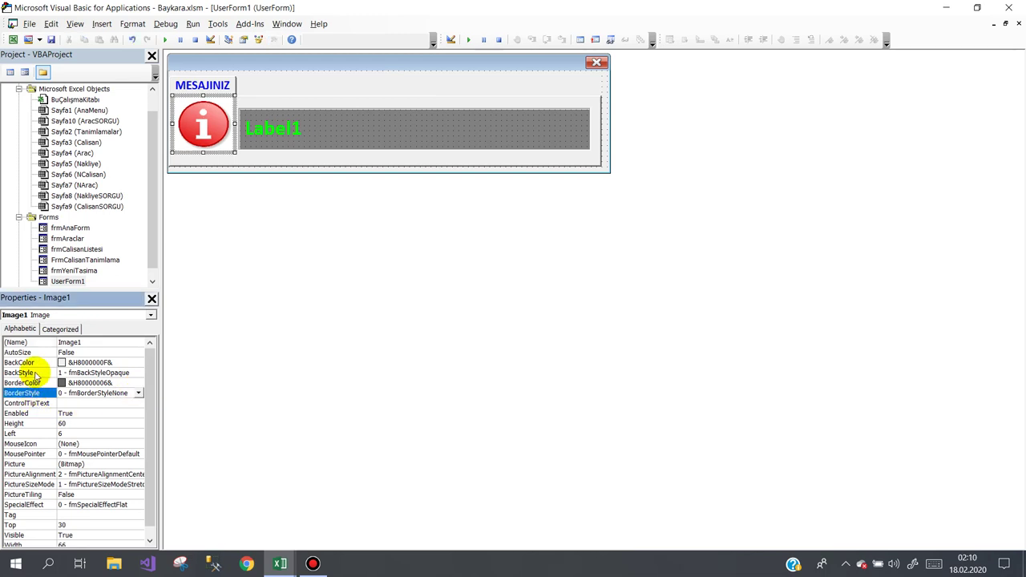
click(35, 372)
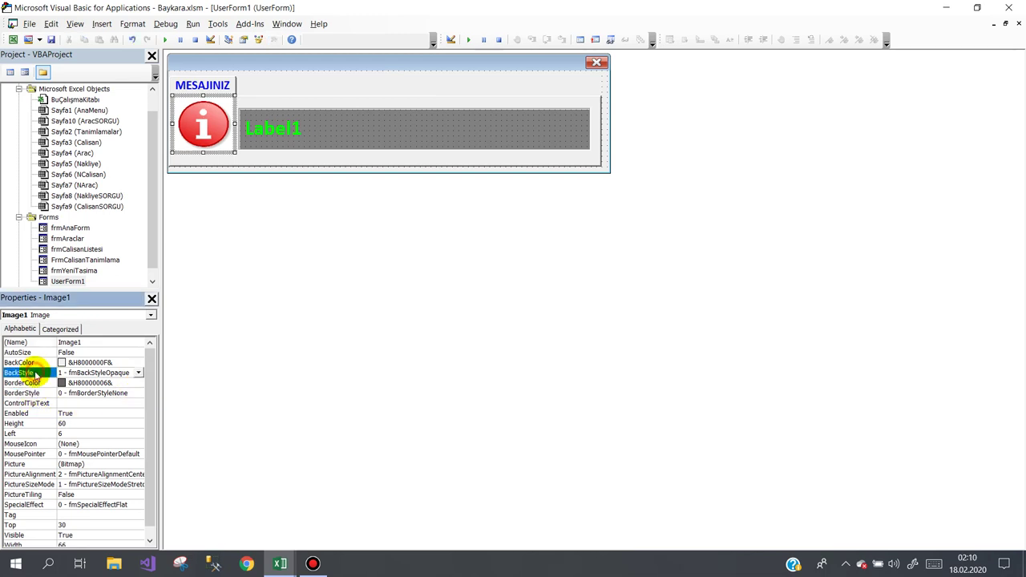
click(258, 64)
Try a white BackColor on TabStrip1, then revert it to system Button Face (&H8000000F&).
click(230, 156)
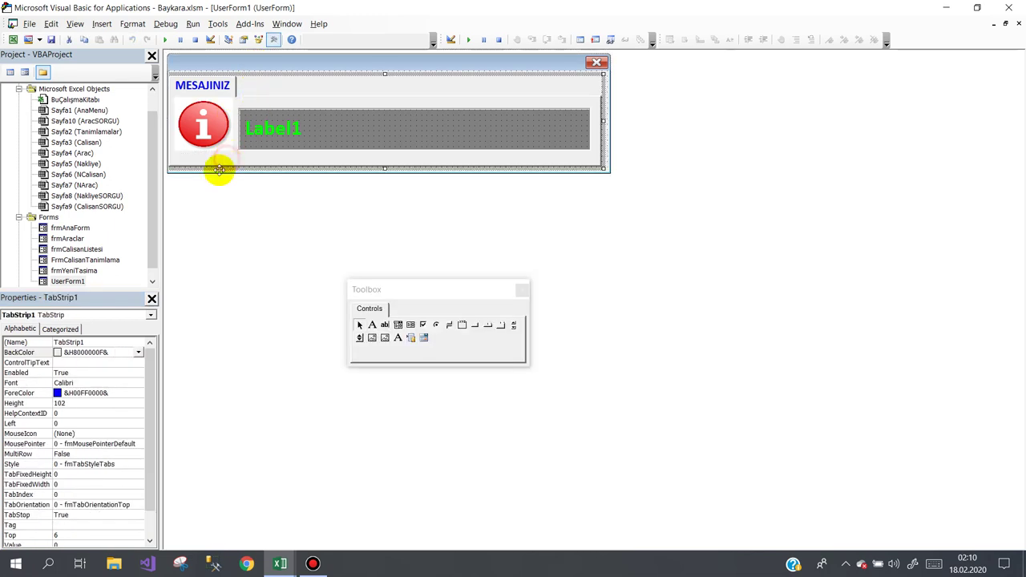
click(137, 353)
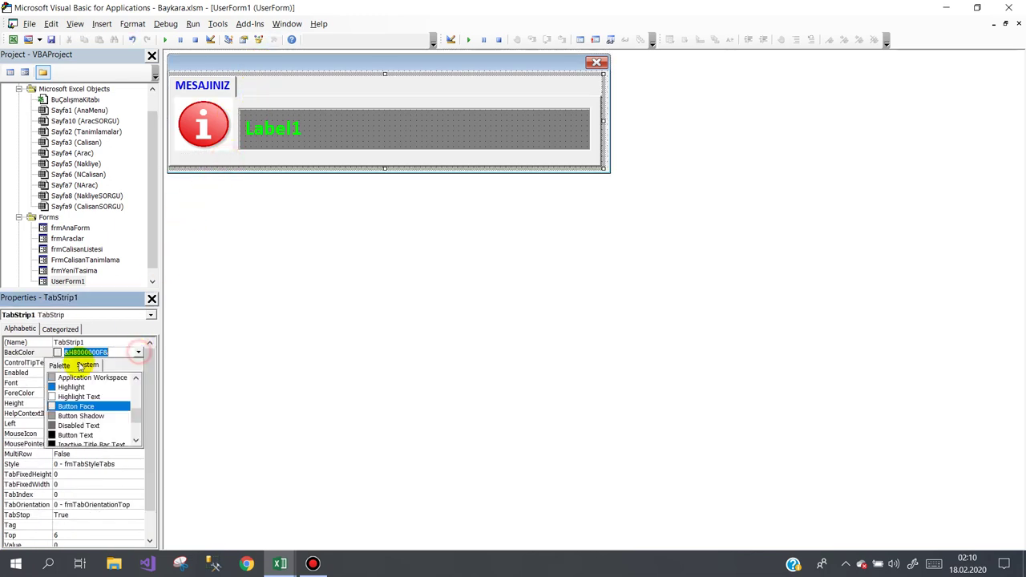
click(59, 364)
click(53, 377)
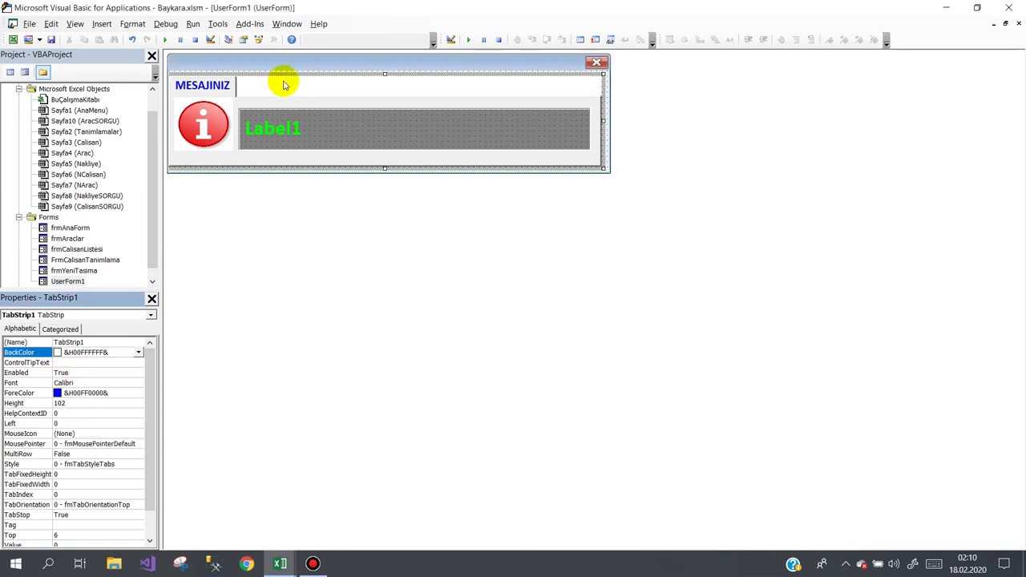
click(235, 158)
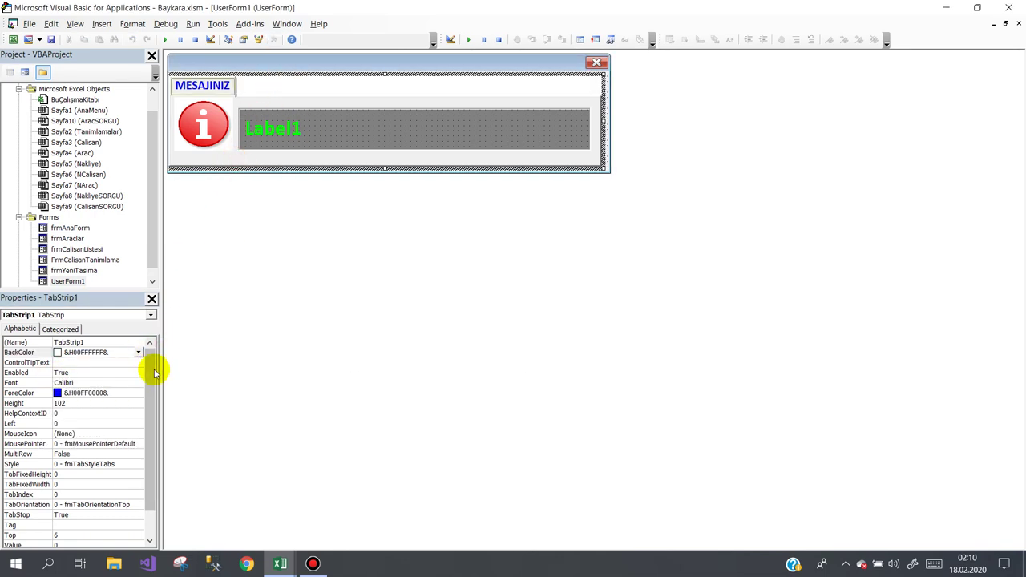
click(222, 157)
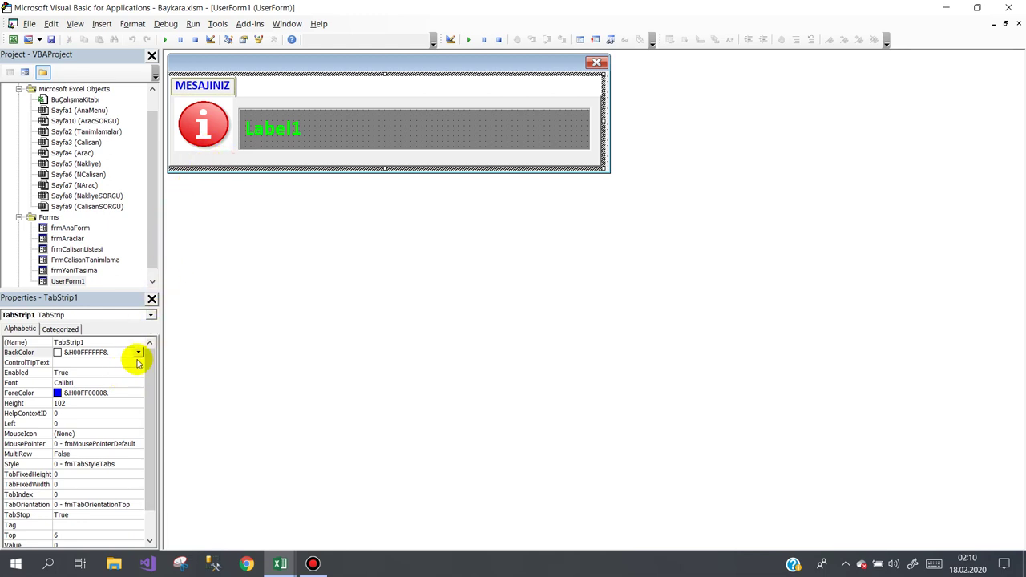
click(136, 352)
click(140, 353)
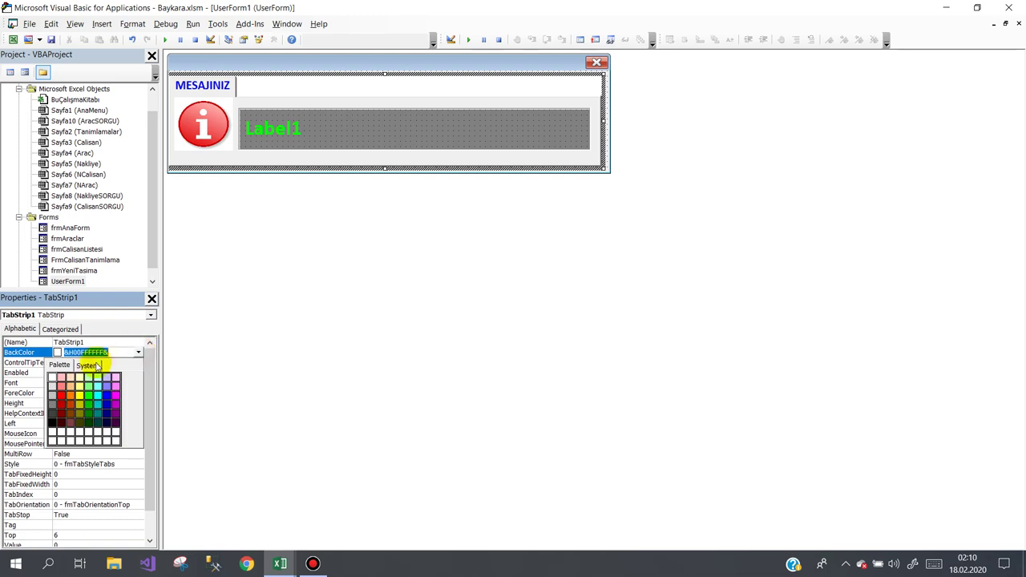
click(88, 365)
click(63, 407)
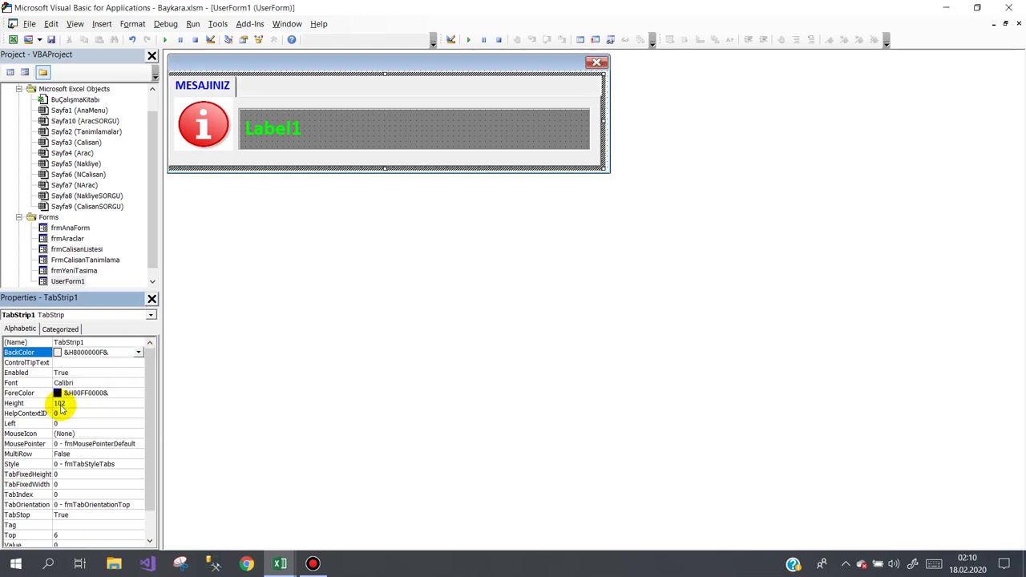
click(261, 64)
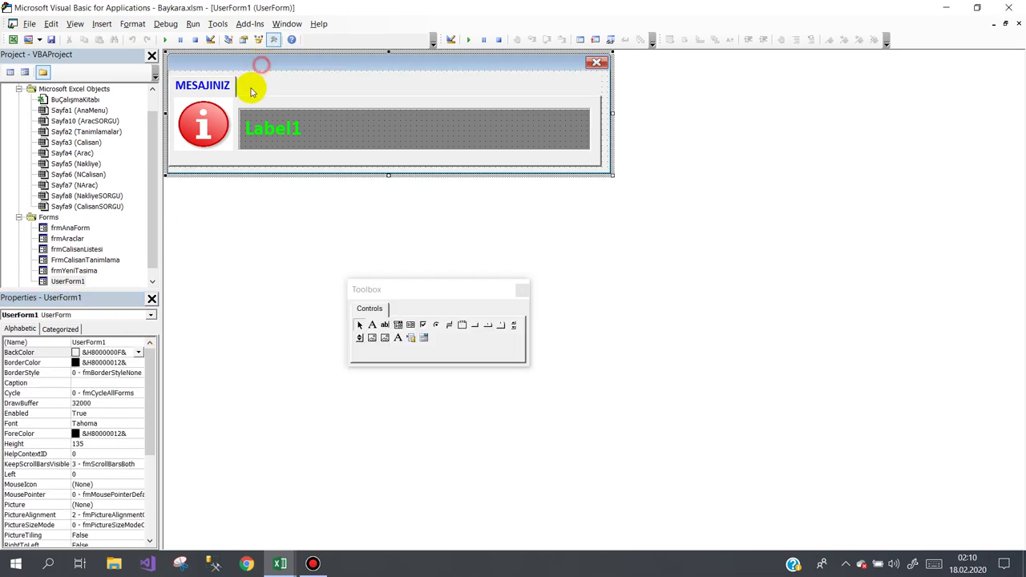
click(208, 133)
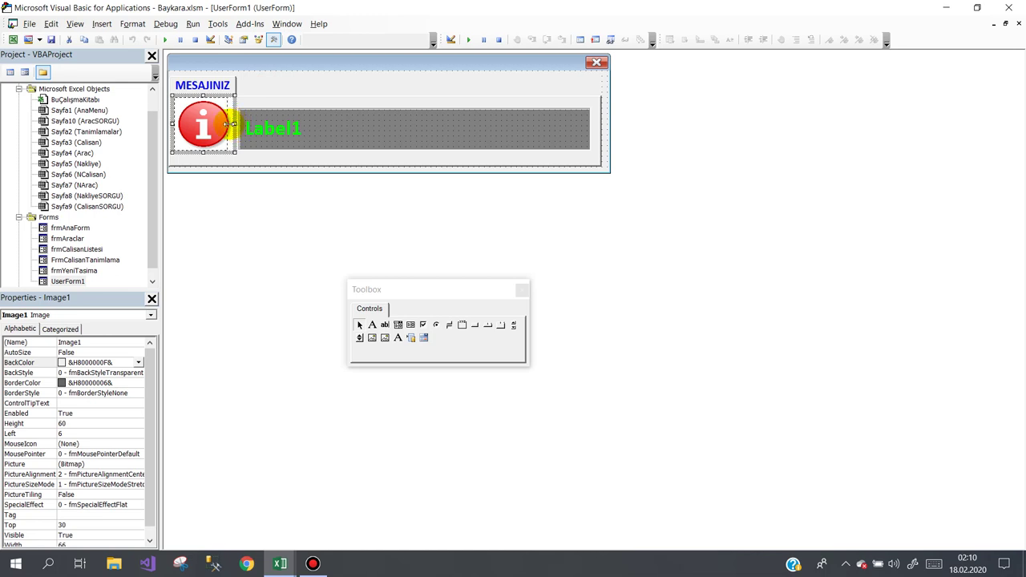
click(260, 56)
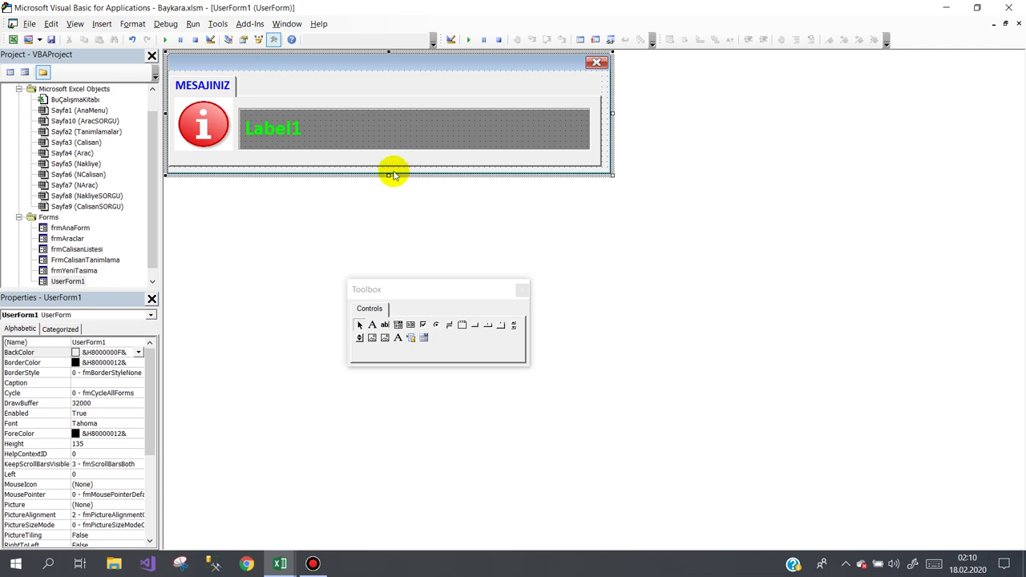
click(475, 325)
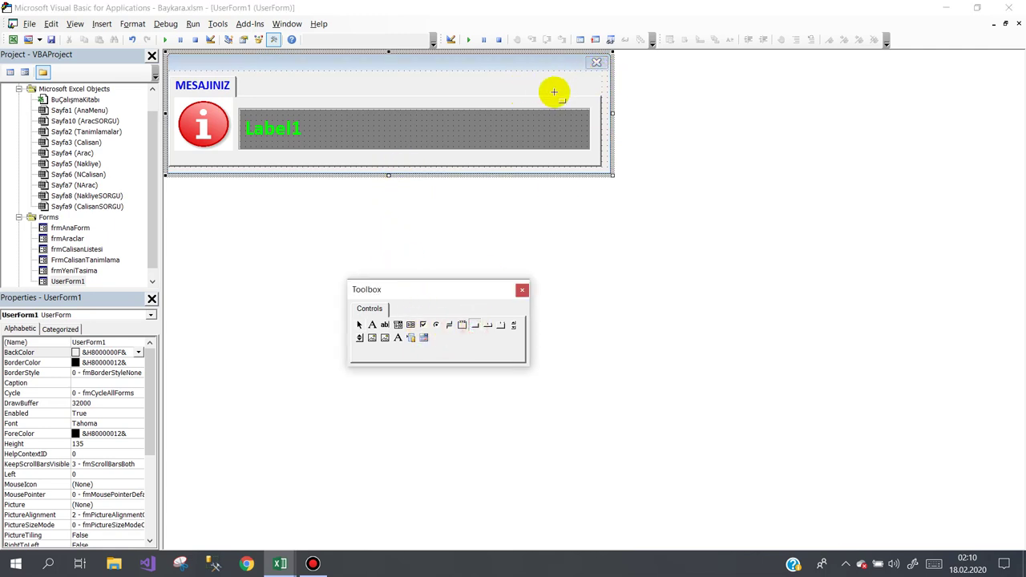
click(473, 325)
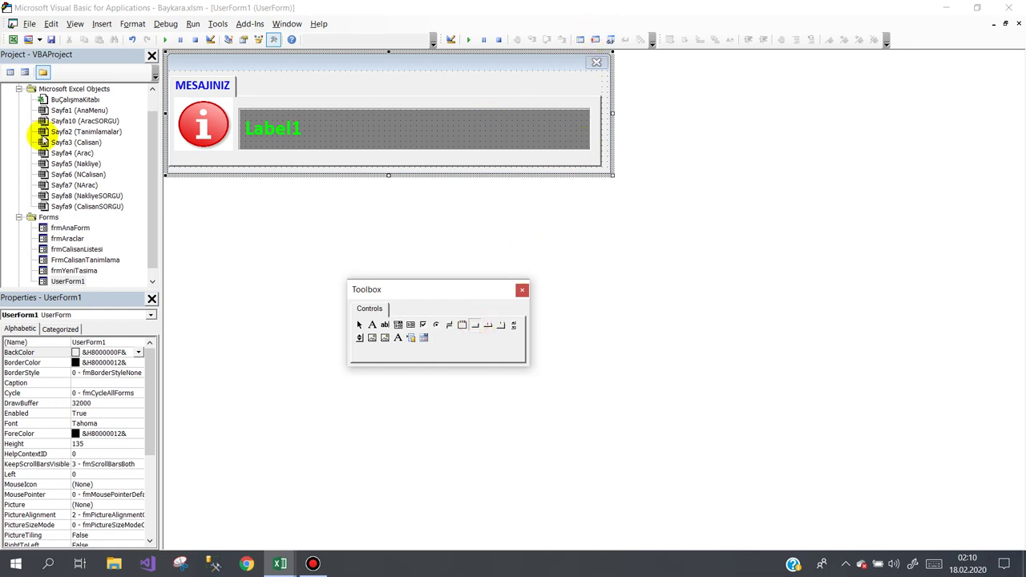
click(312, 62)
click(300, 80)
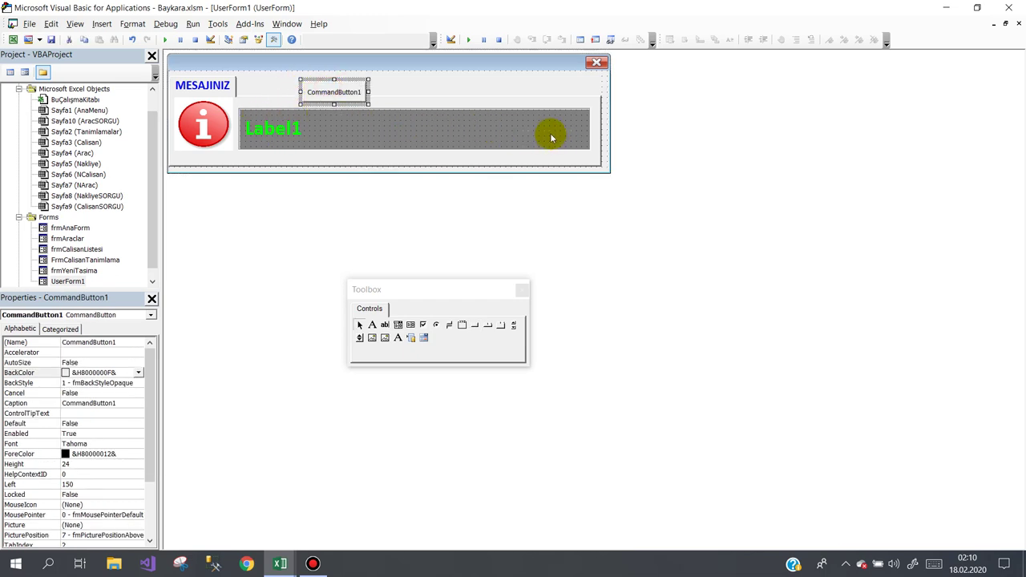
drag(343, 121, 550, 136)
key(Delete)
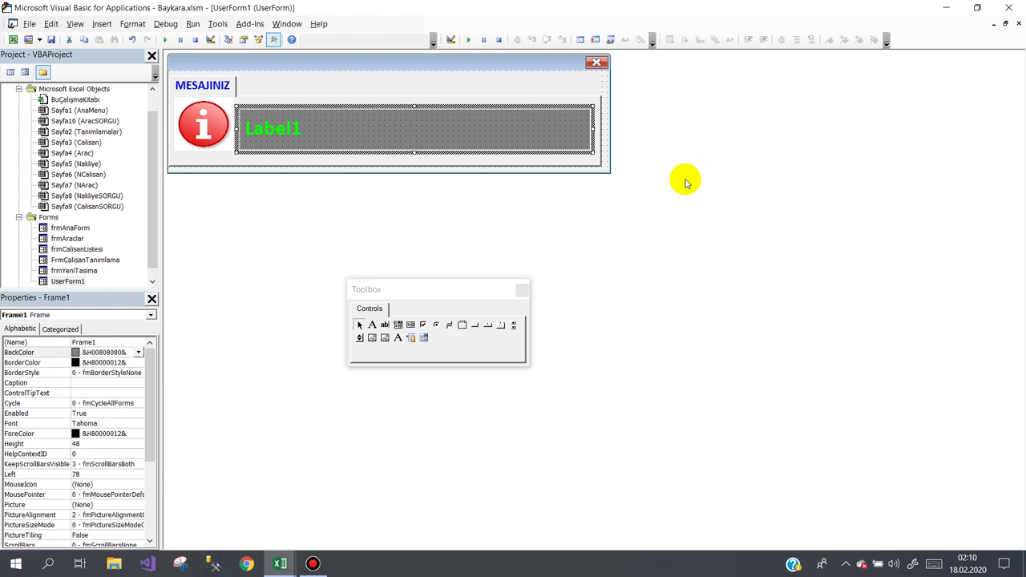
Rename Label1 to lblMesaj in the Properties window.
click(268, 76)
click(276, 130)
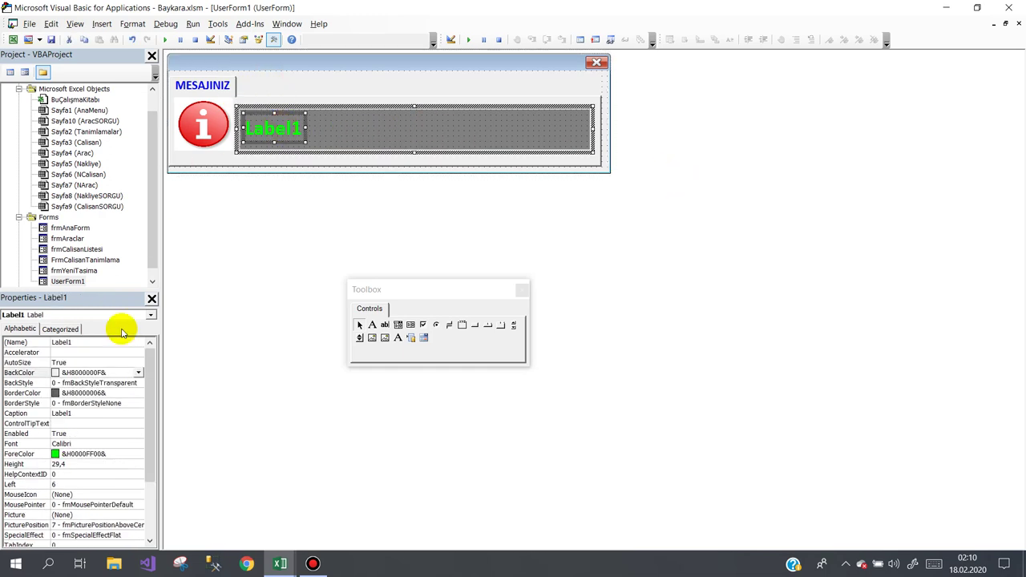
click(24, 342)
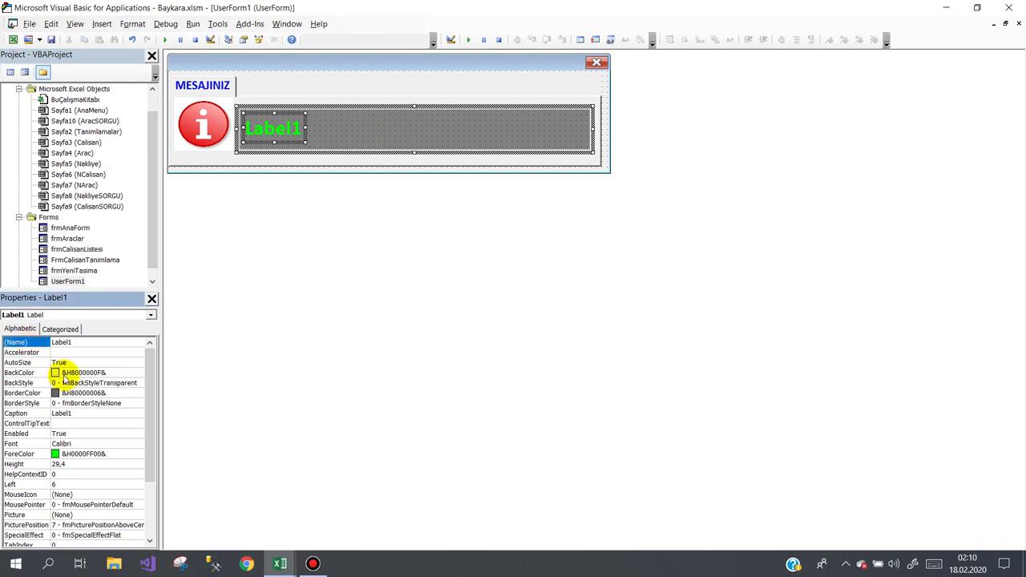
key(BackSpace)
text(lblMesaj)
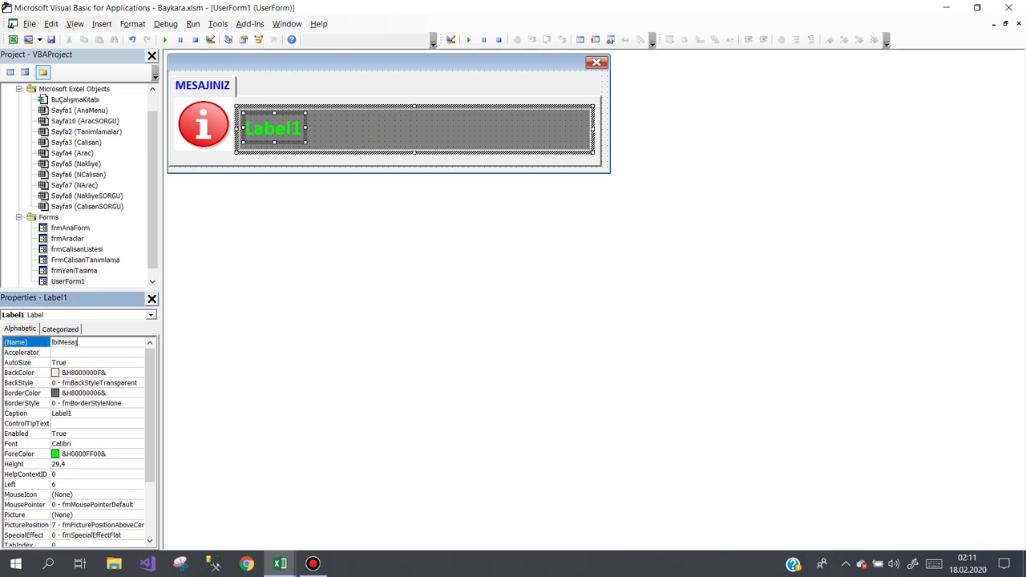
key(Return)
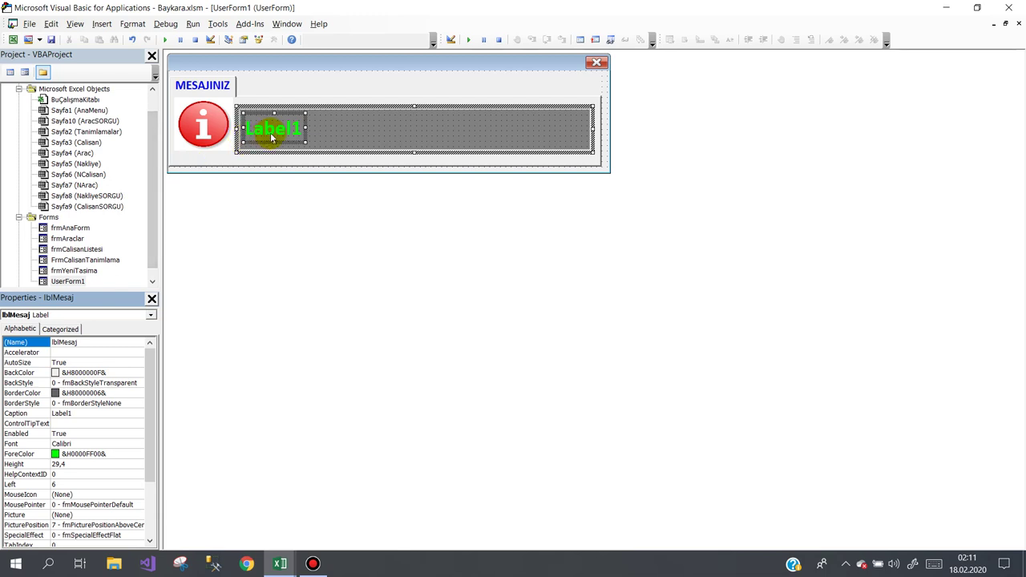
Rename UserForm1 to frmMesaj.
click(256, 65)
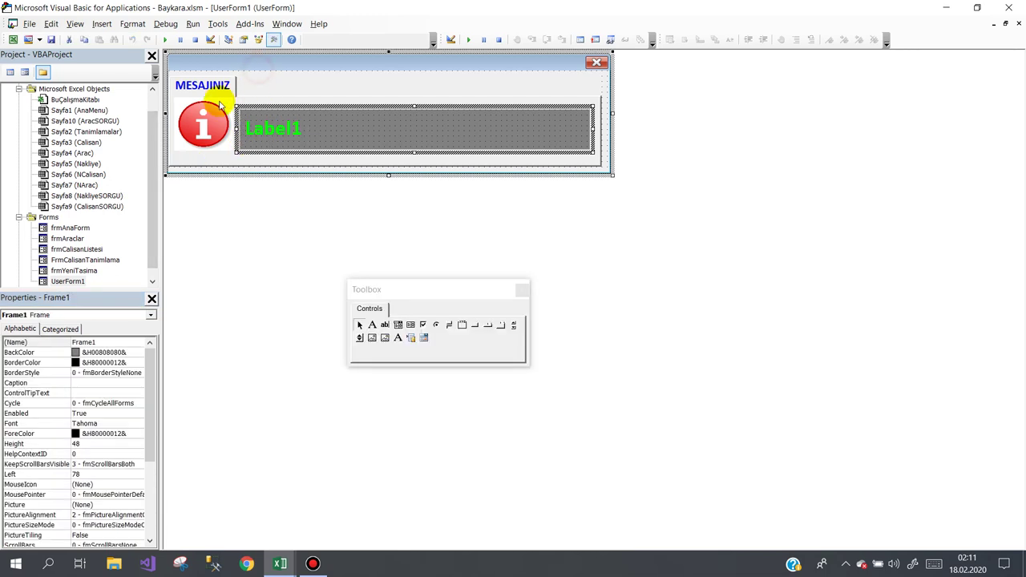
click(61, 280)
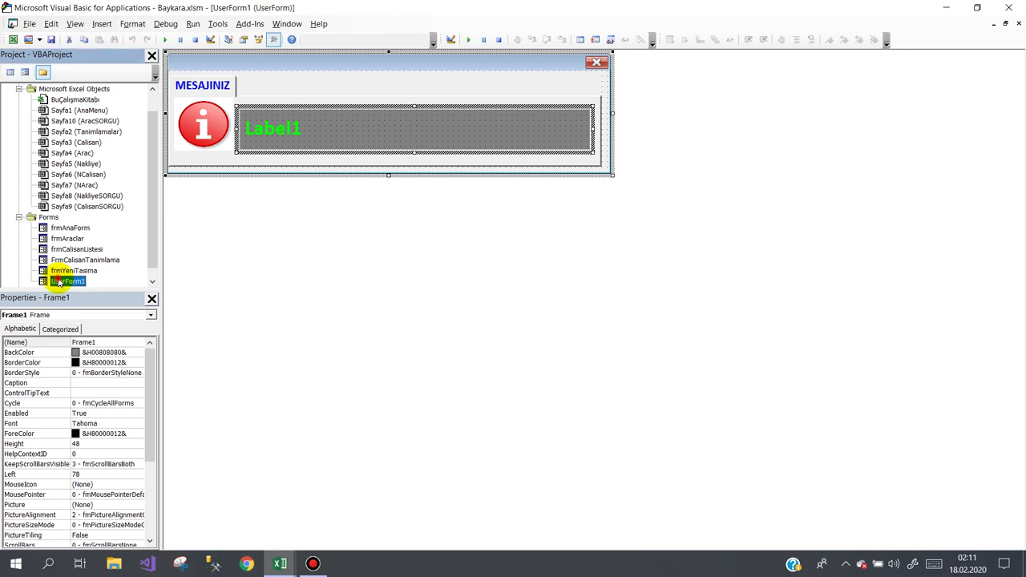
click(236, 62)
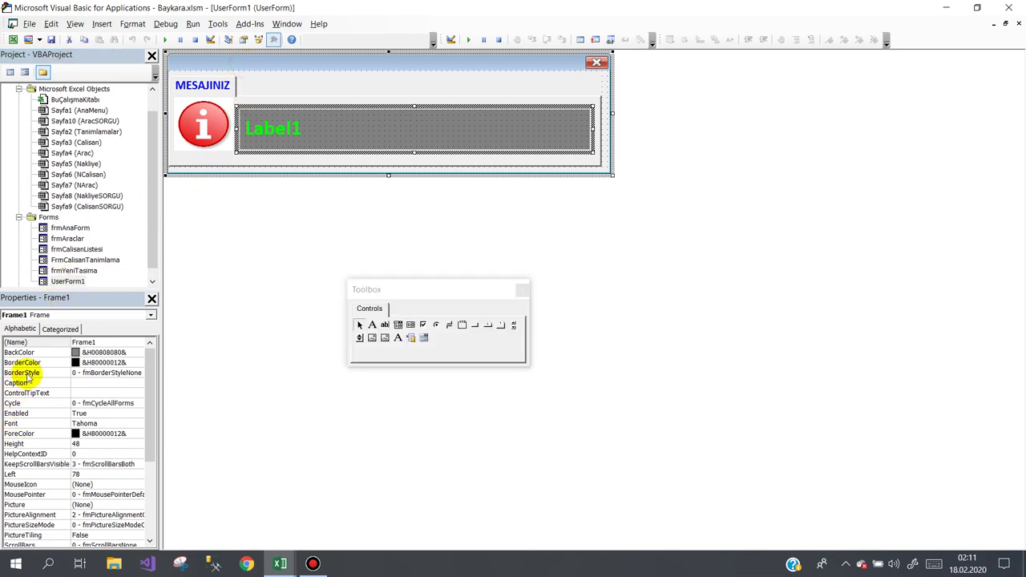
click(234, 171)
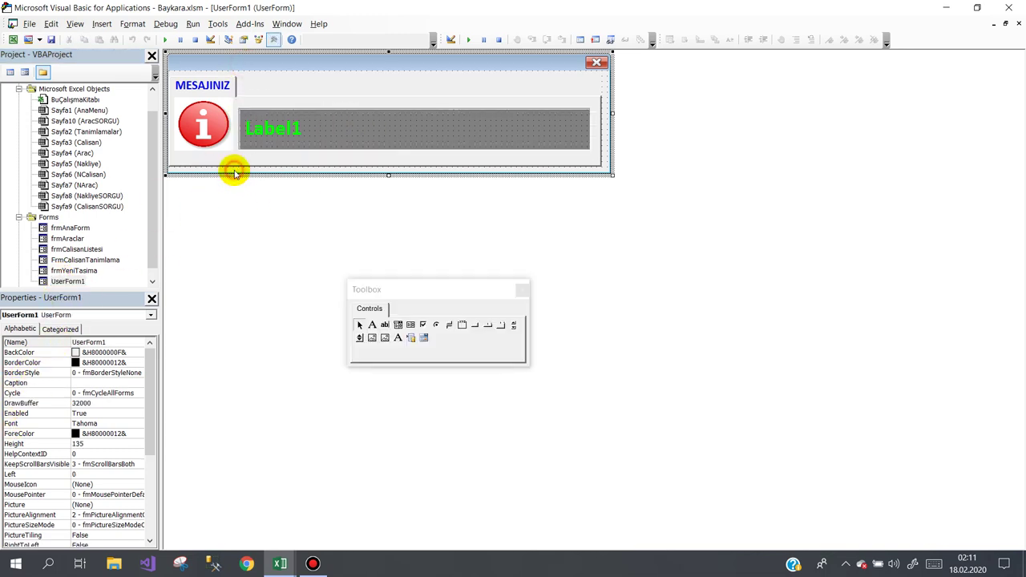
click(57, 343)
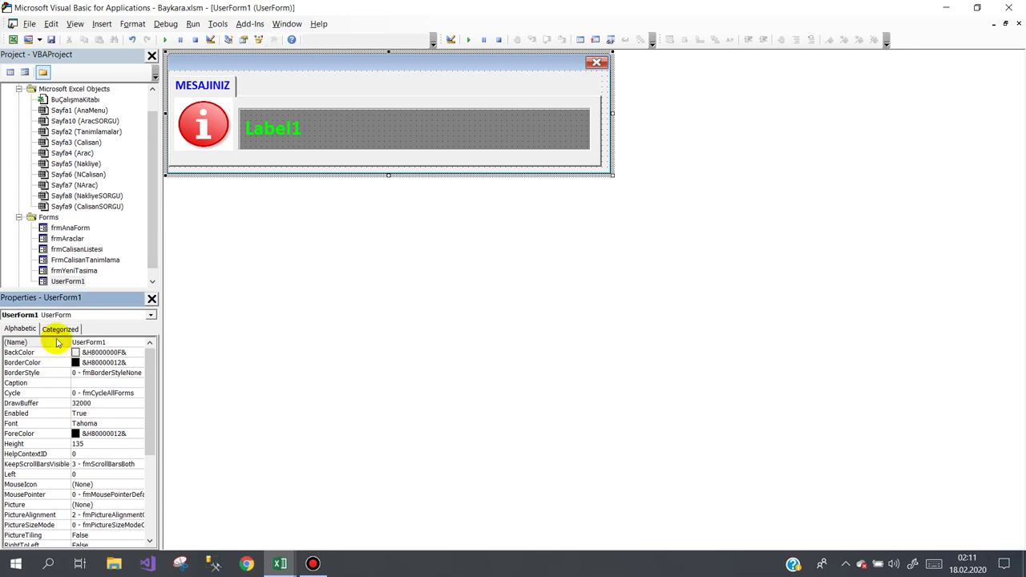
text(frmMesaj)
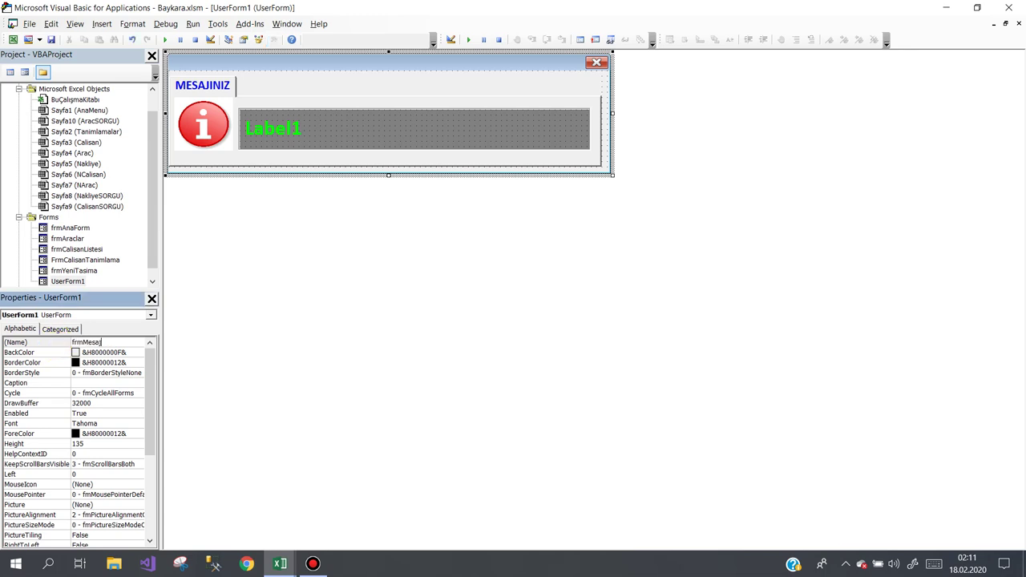
key(Return)
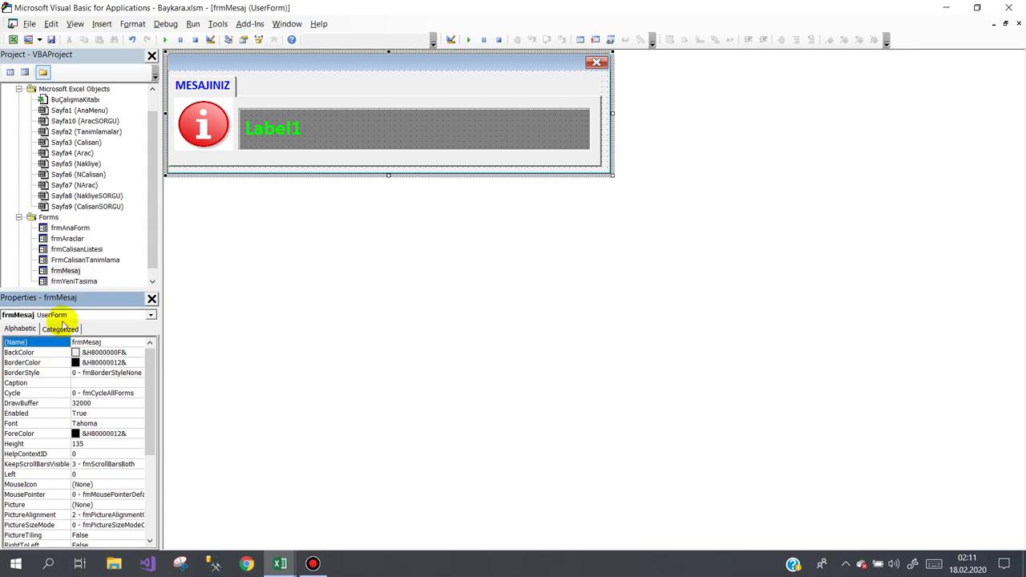
In frmAraclar's btnEkle_Click, set frmMesaj.lblMesaj.Caption to "ARAÇ KAYDEDİLDİ...".
double_click(67, 238)
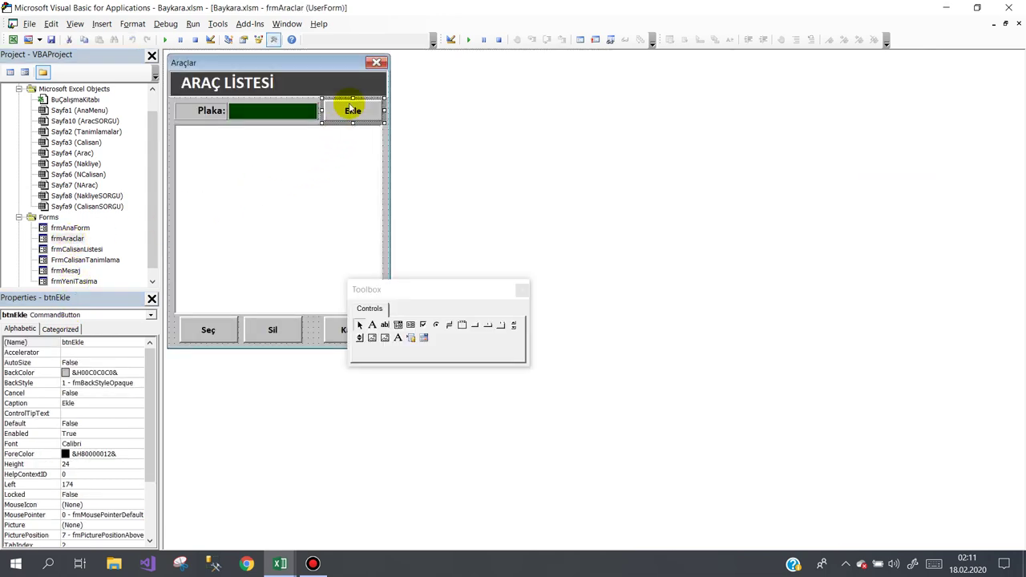
double_click(350, 109)
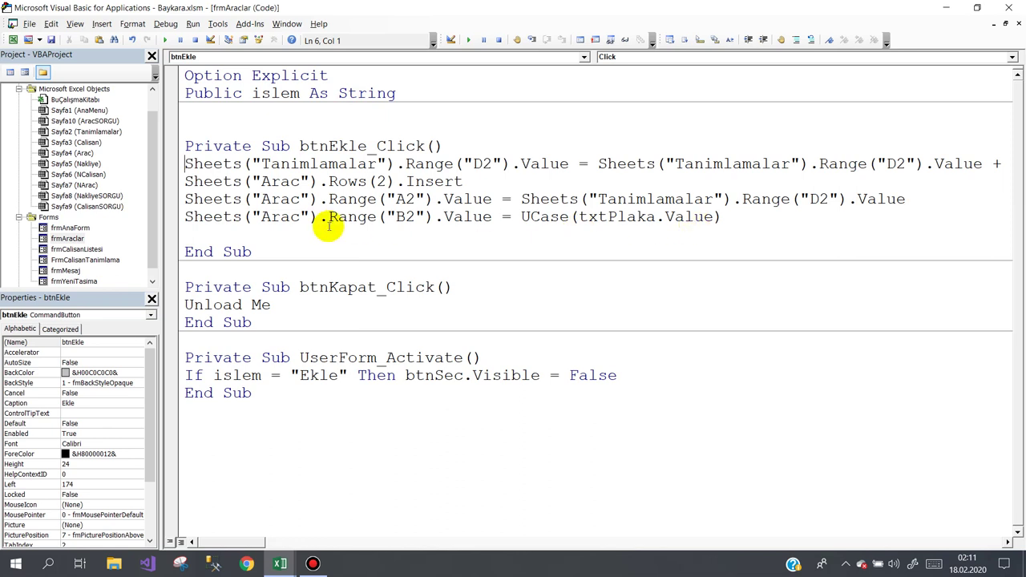
click(212, 234)
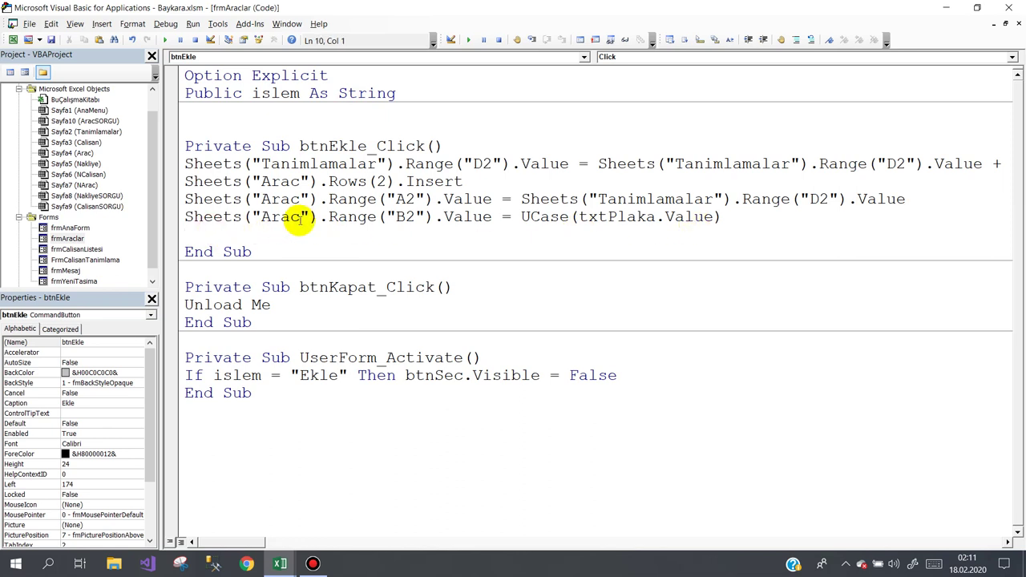
text(frmMe)
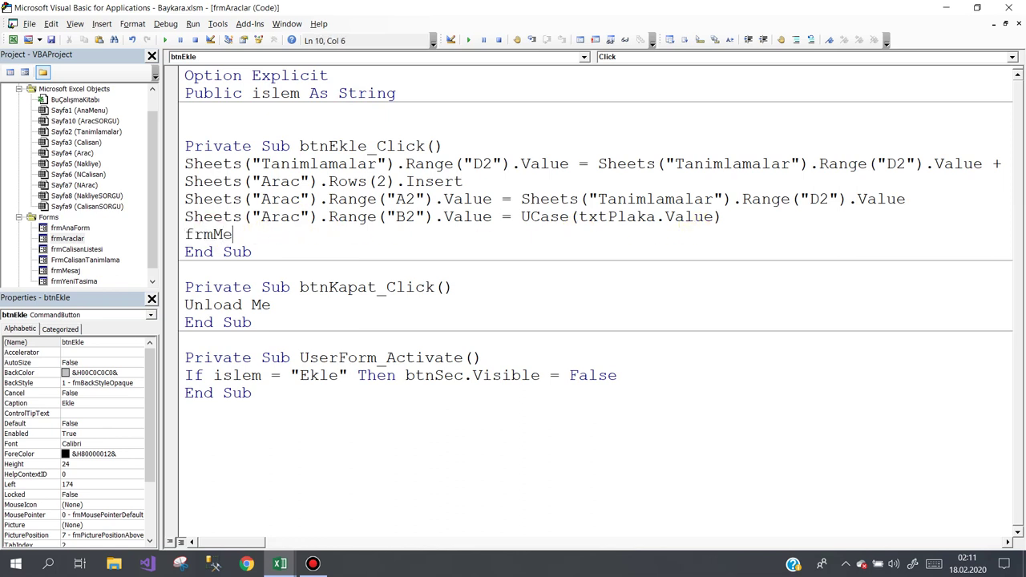
text(.bl)
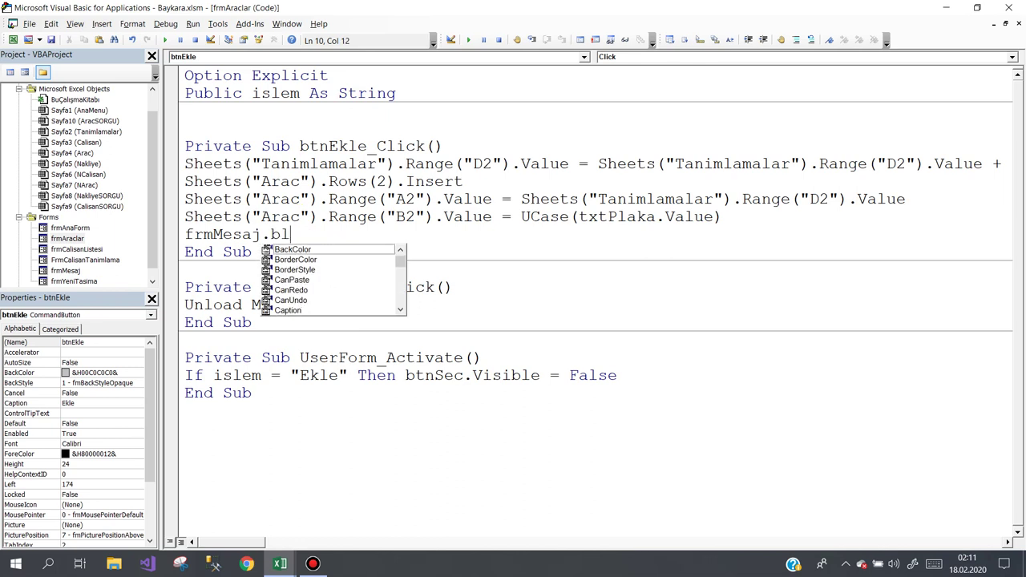
key(BackSpace)
key(BackSpace)
text(l)
key(Return)
text(.)
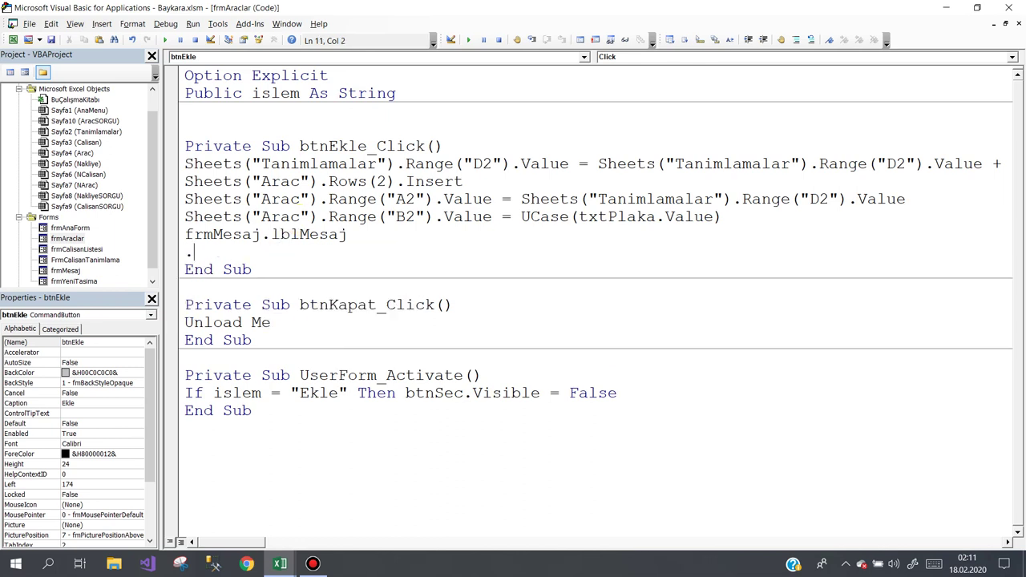
click(352, 234)
text(.ca)
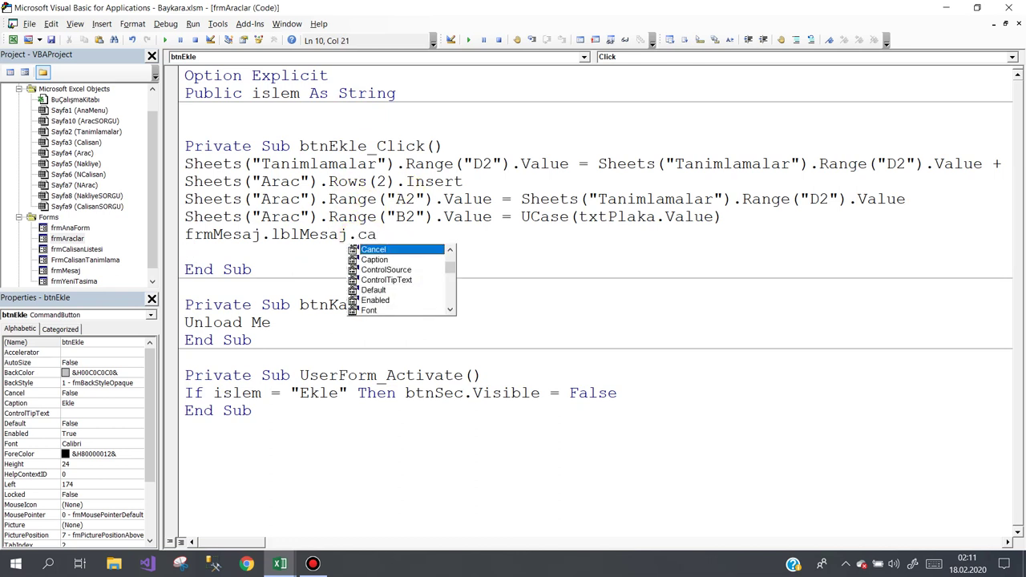
key(Down)
text(=)
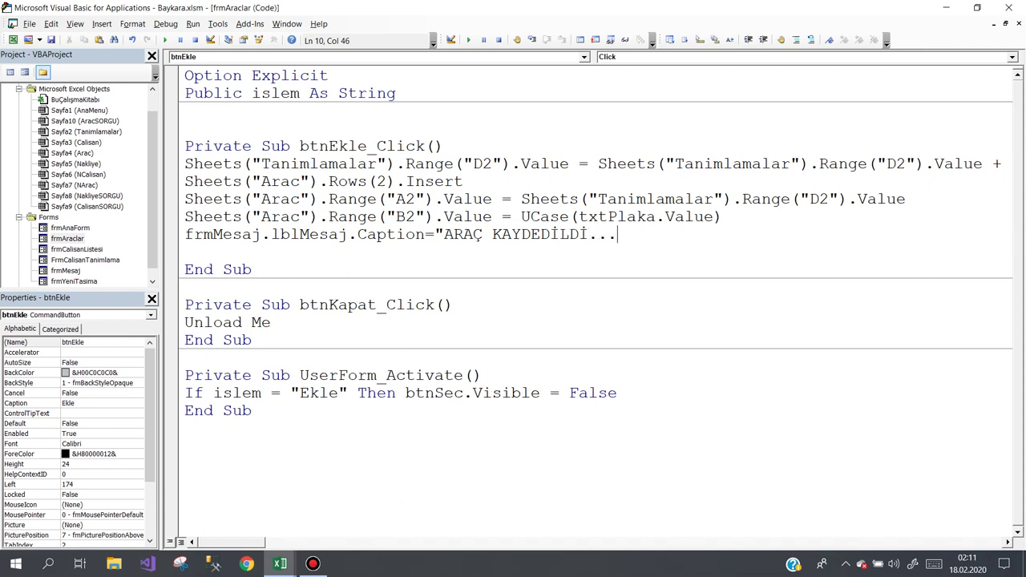
key(Return)
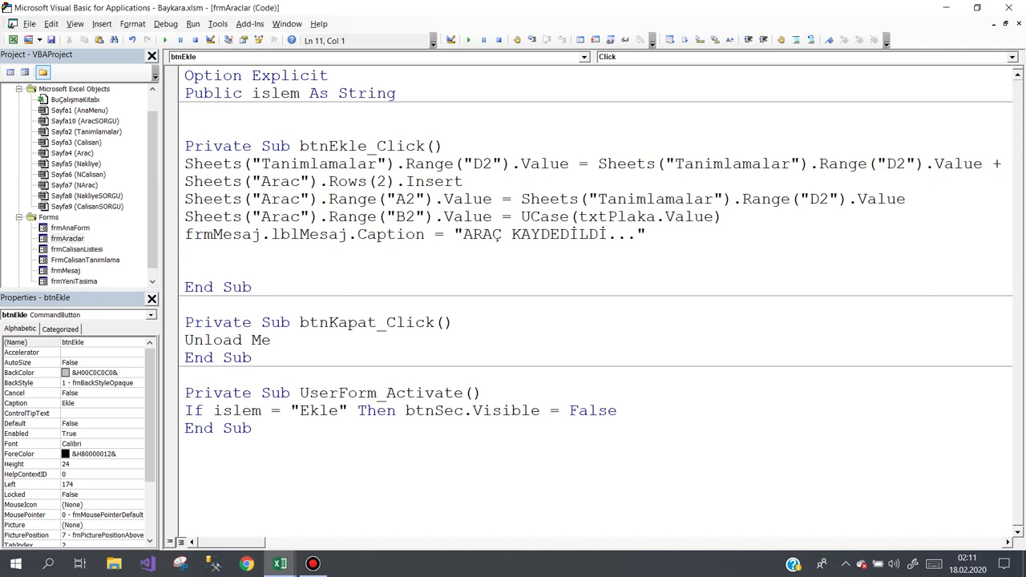
Add frmMesaj.Show, then clear txtPlaka with Value = "" and call txtPlaka.SetFocus.
text(frmMesaj)
text(.sh)
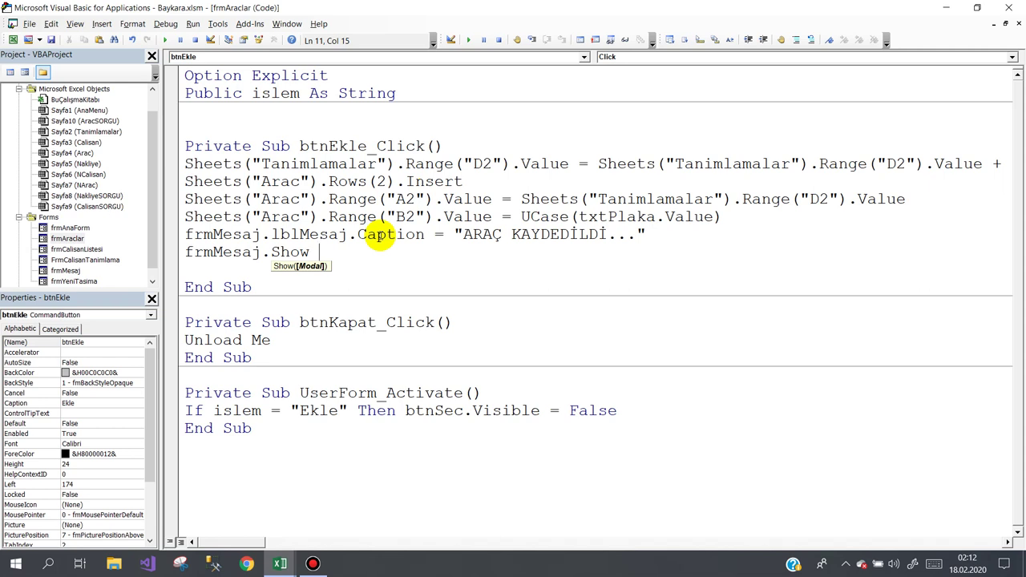
key(Return)
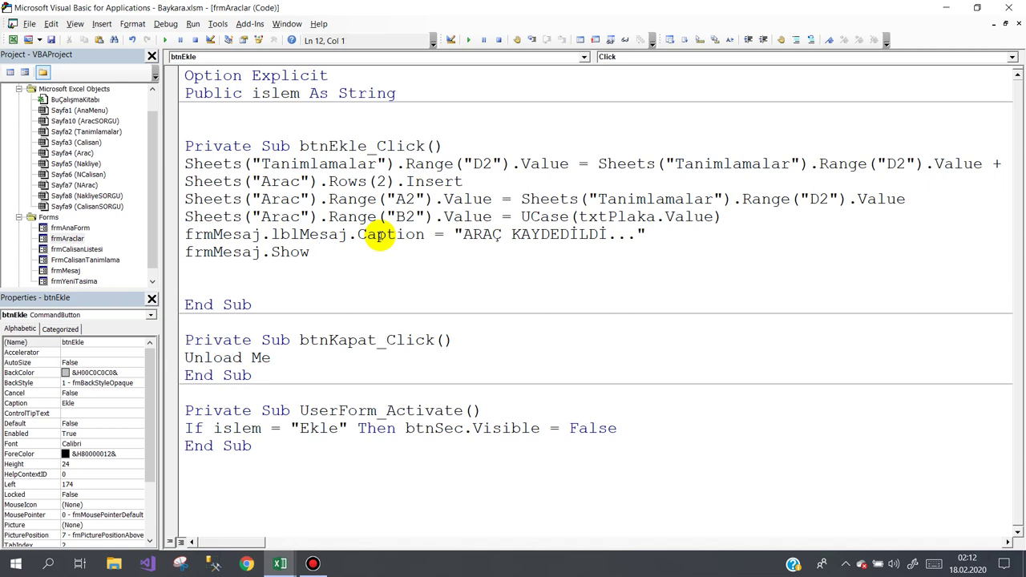
text(txtpl)
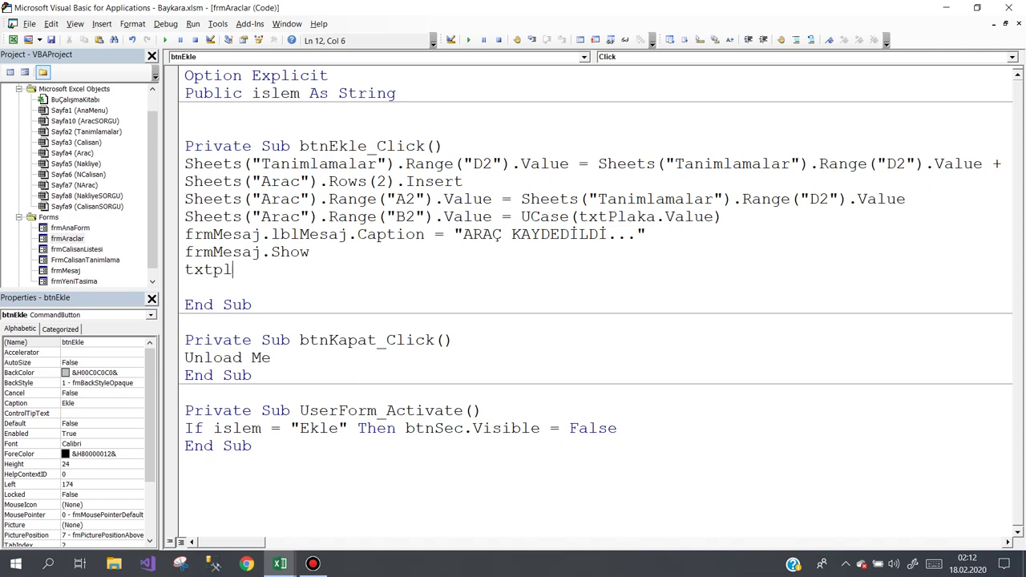
key(ctrl+space)
text(.)
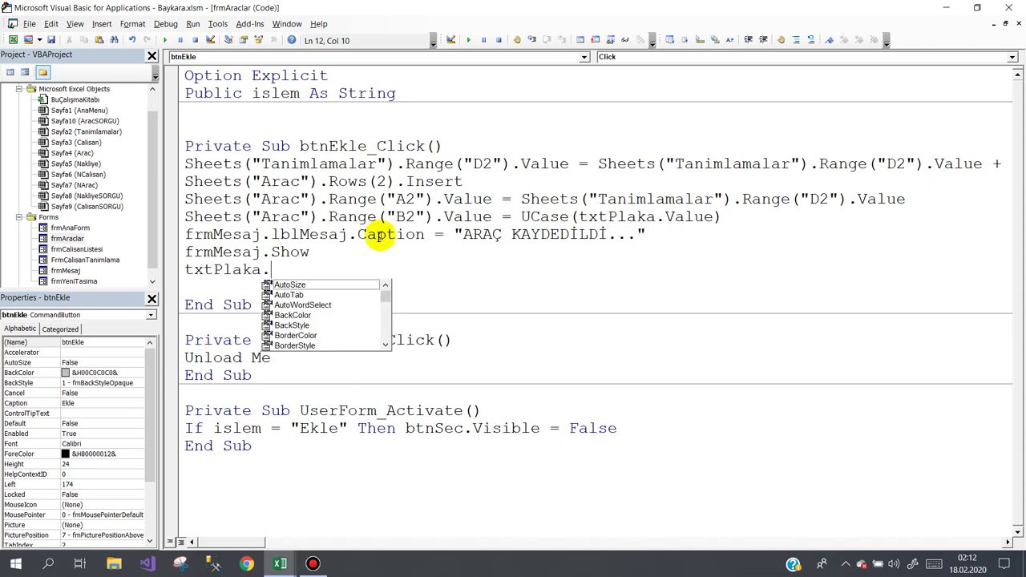
text(c)
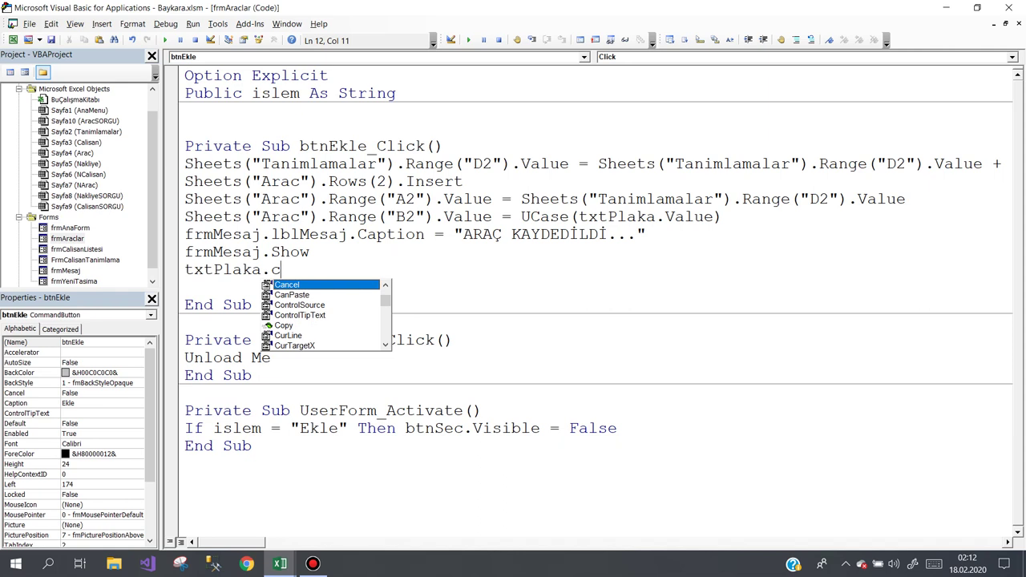
key(BackSpace)
text(va)
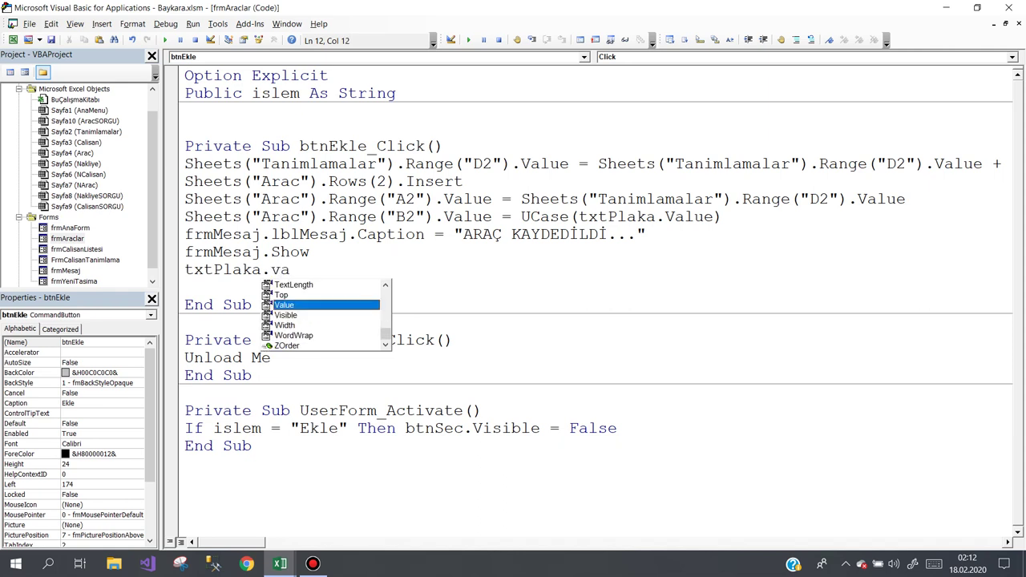
text(="")
key(Return)
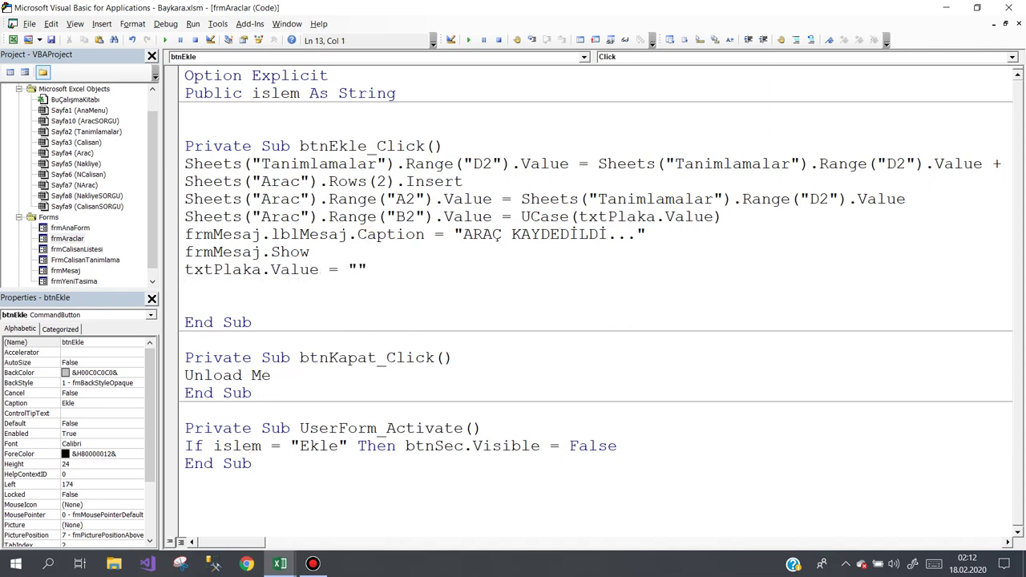
text(txtp)
key(ctrl+space)
text(.se)
key(space)
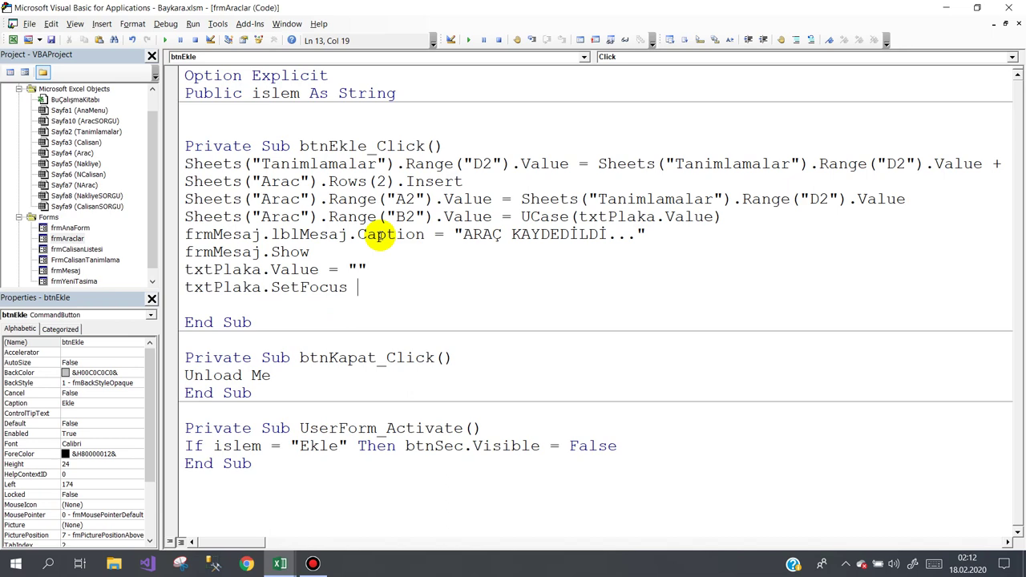
click(417, 269)
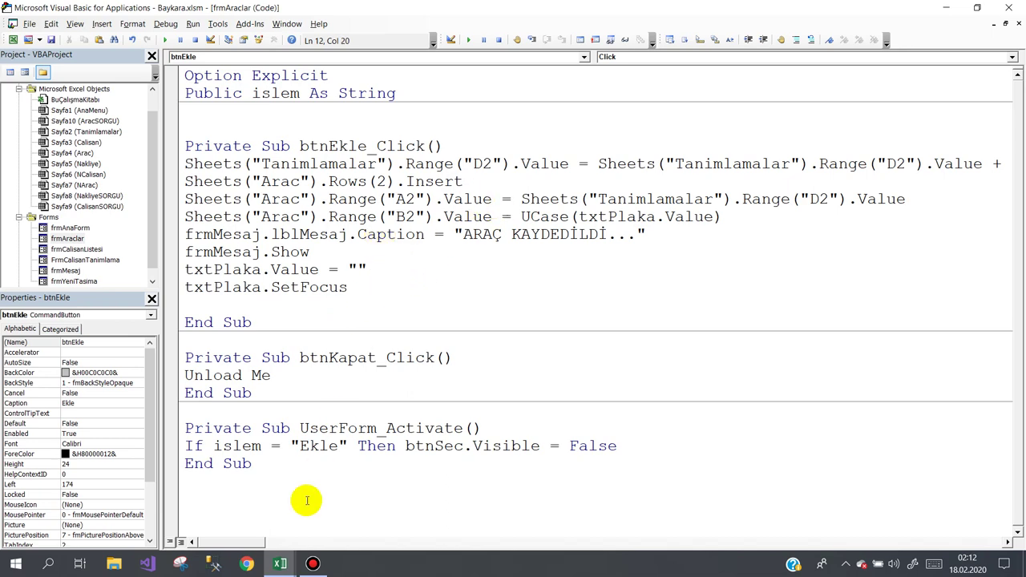
Save the Excel workbook, dismissing the document inspector warning.
mouse_move(276, 561)
click(228, 506)
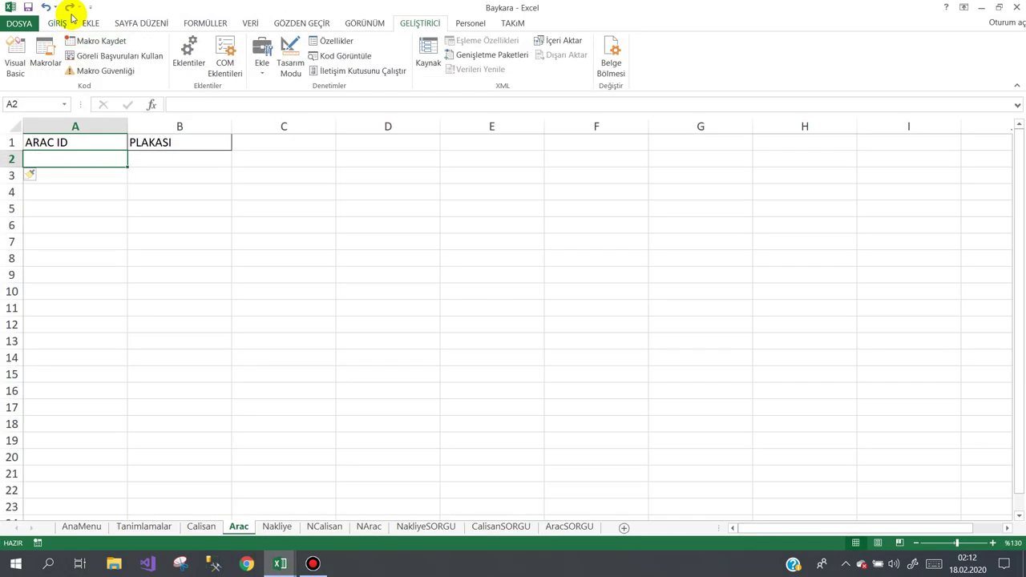
click(28, 8)
click(474, 314)
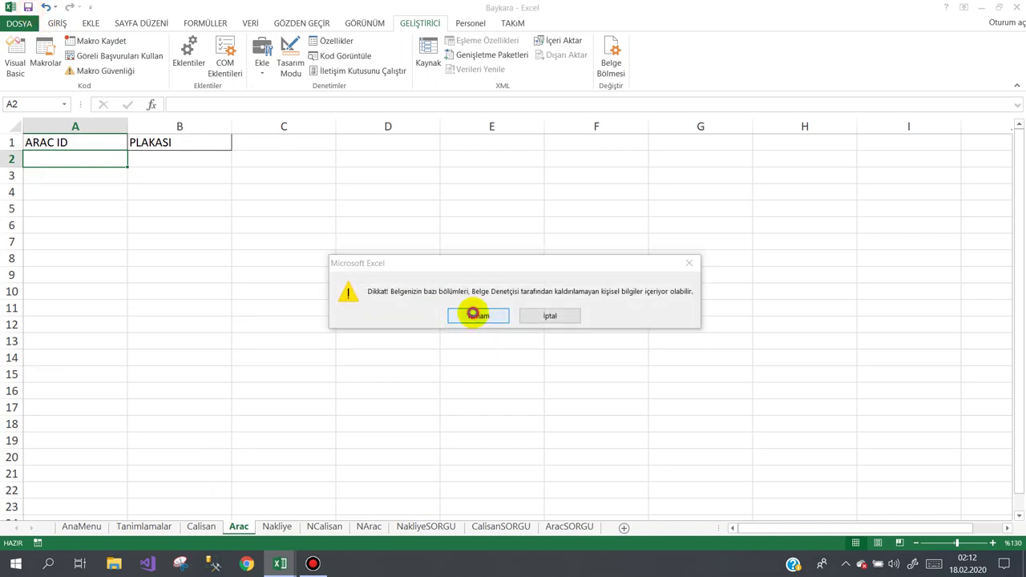
Test adding plate 34AZ020 from the AnaMenu form and check it on the Arac sheet.
click(92, 530)
click(569, 194)
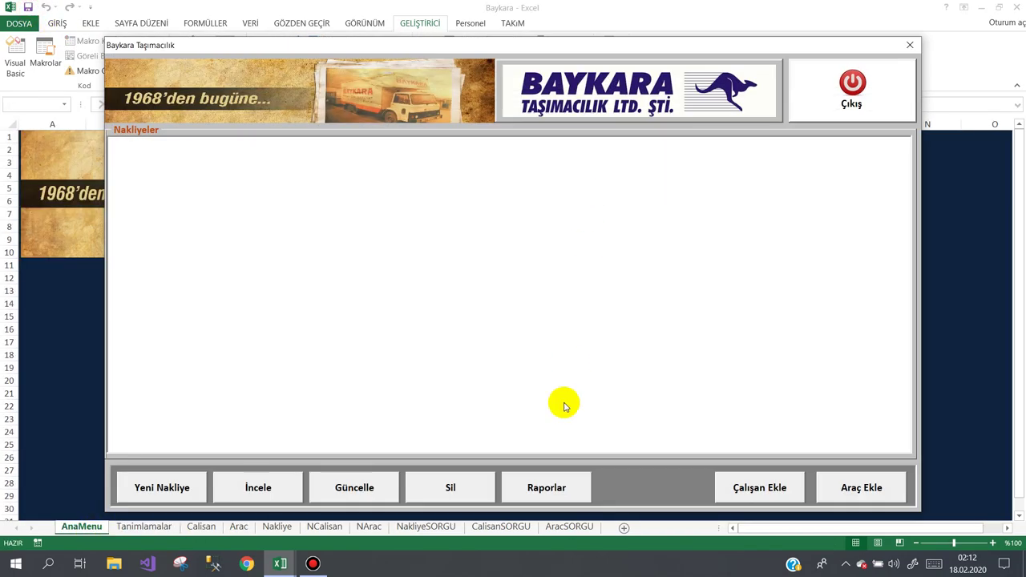
click(855, 485)
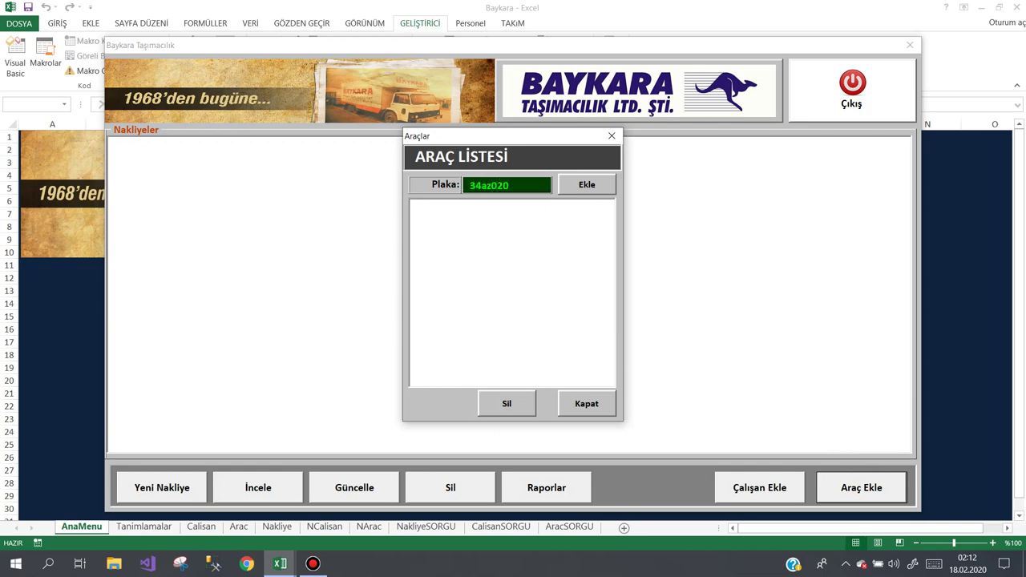
click(586, 185)
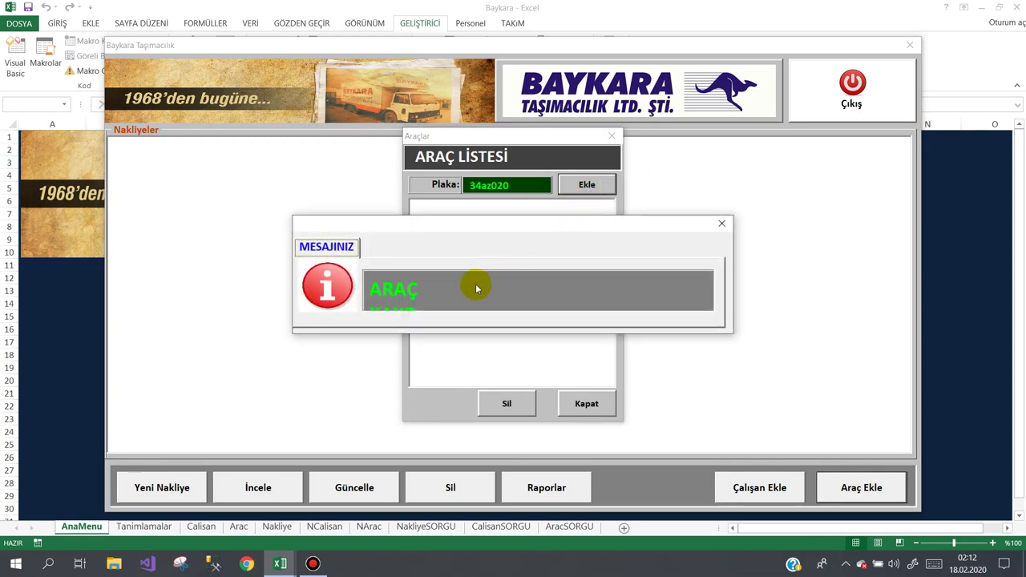
click(721, 223)
click(590, 400)
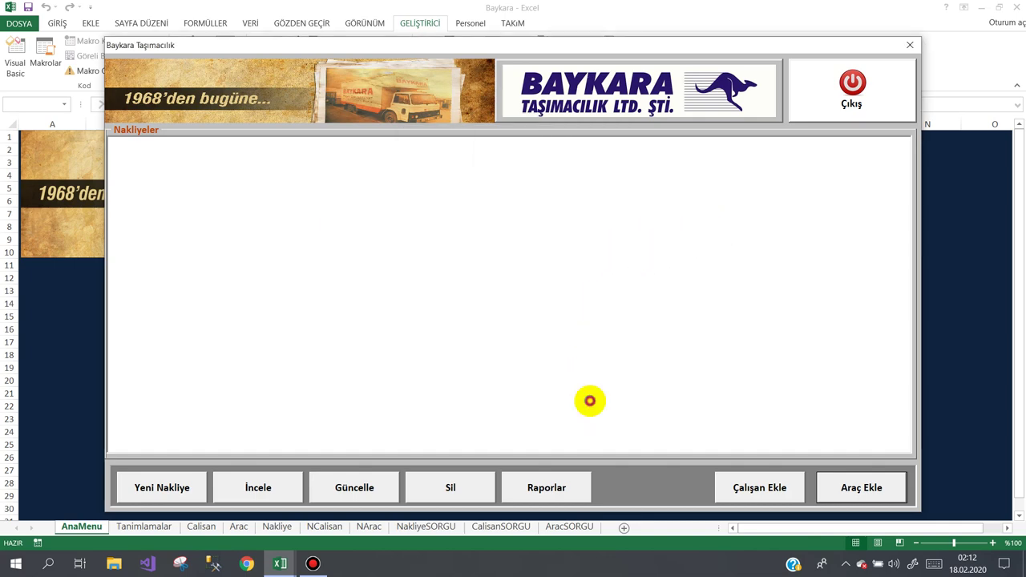
click(847, 106)
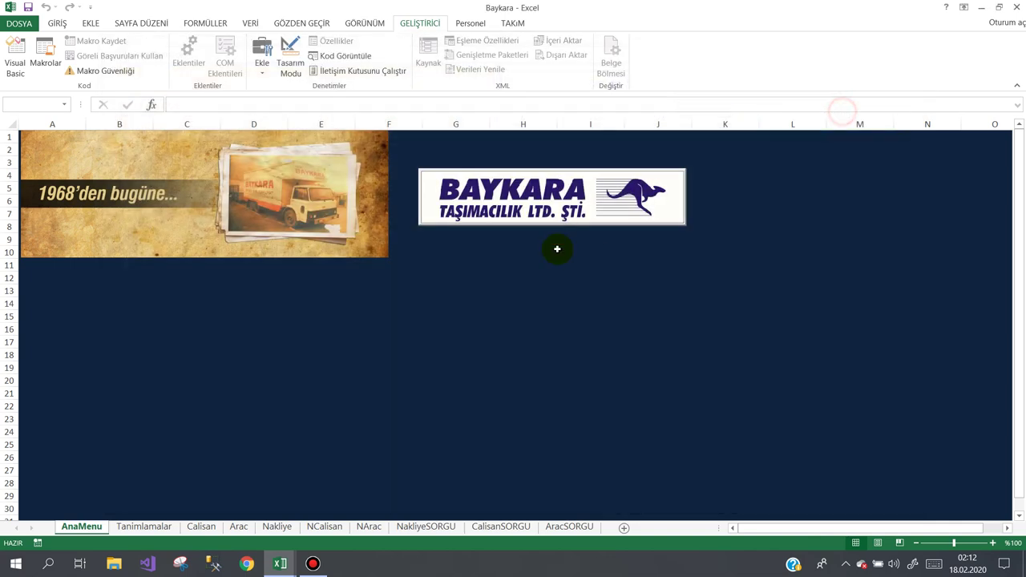
click(239, 526)
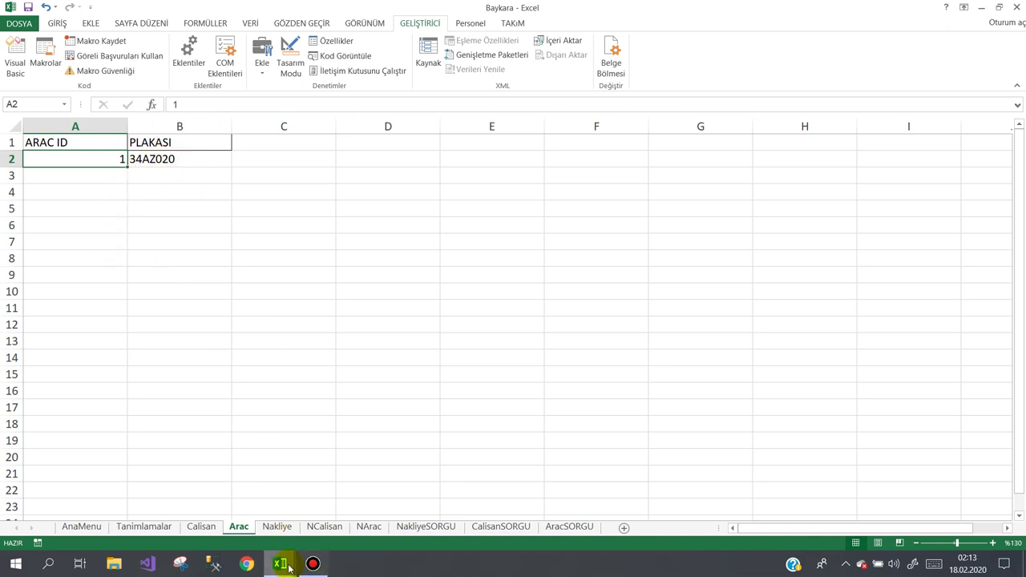
Widen Label1 on frmMesaj to the frame's right edge.
mouse_move(281, 561)
click(307, 535)
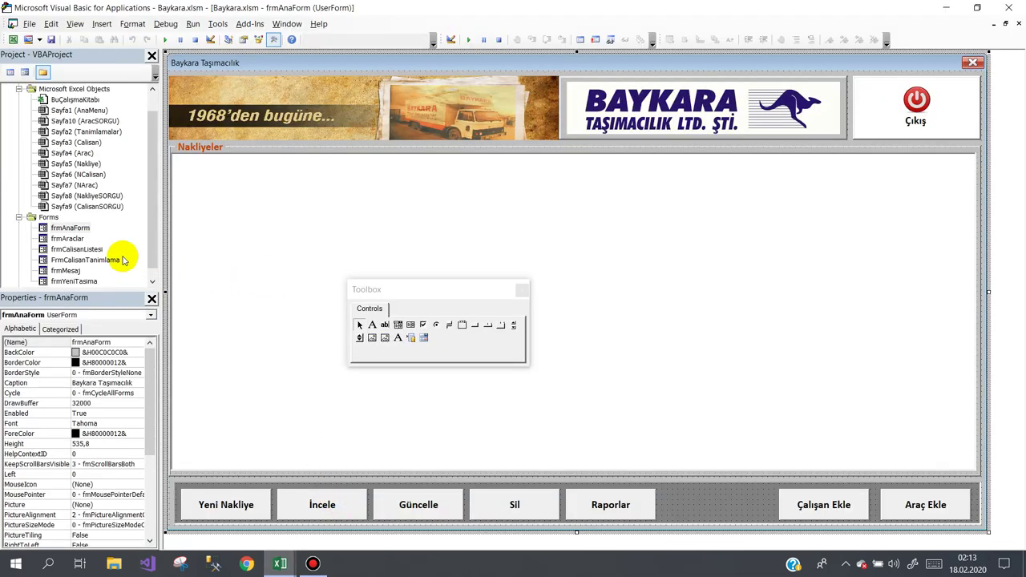
double_click(65, 270)
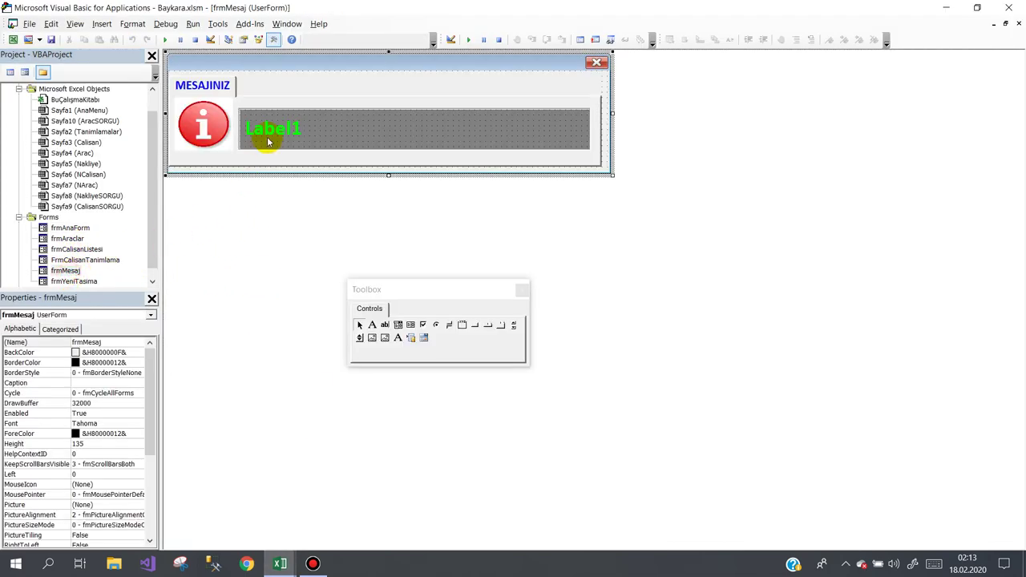
click(274, 131)
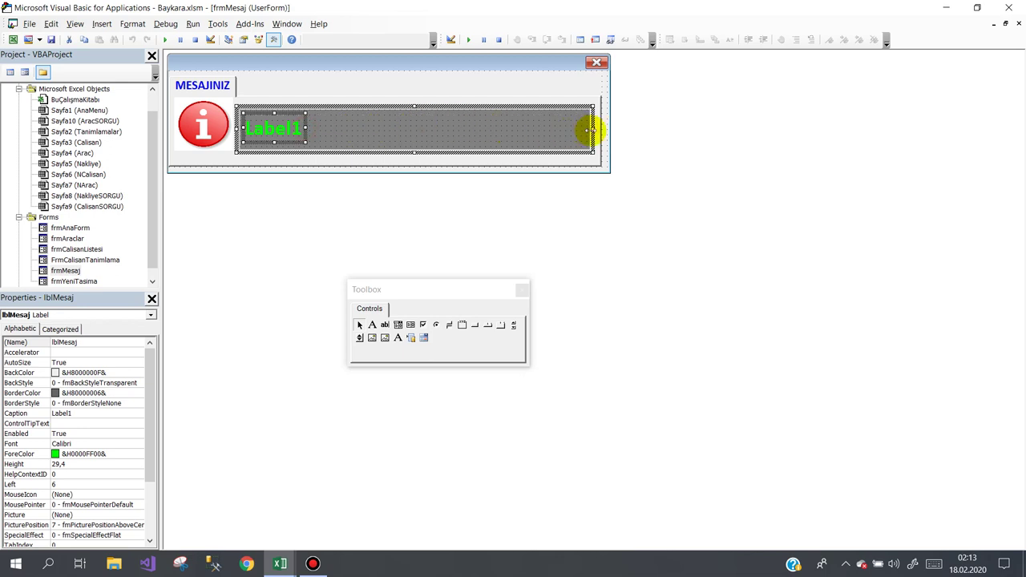
drag(590, 129, 592, 132)
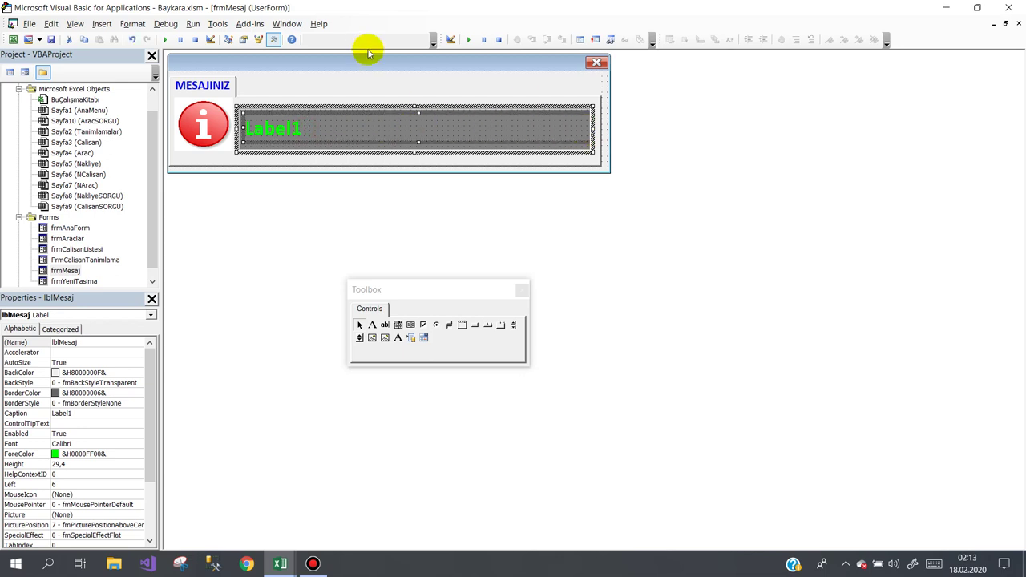
Select Frame1 and bring the Excel workbook back to the front.
click(351, 71)
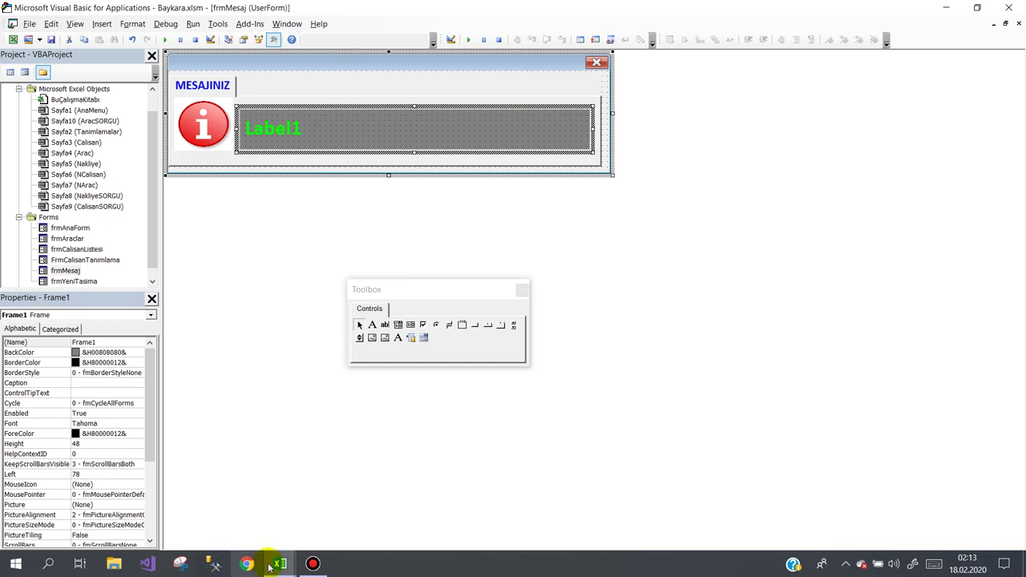
mouse_move(272, 563)
click(230, 506)
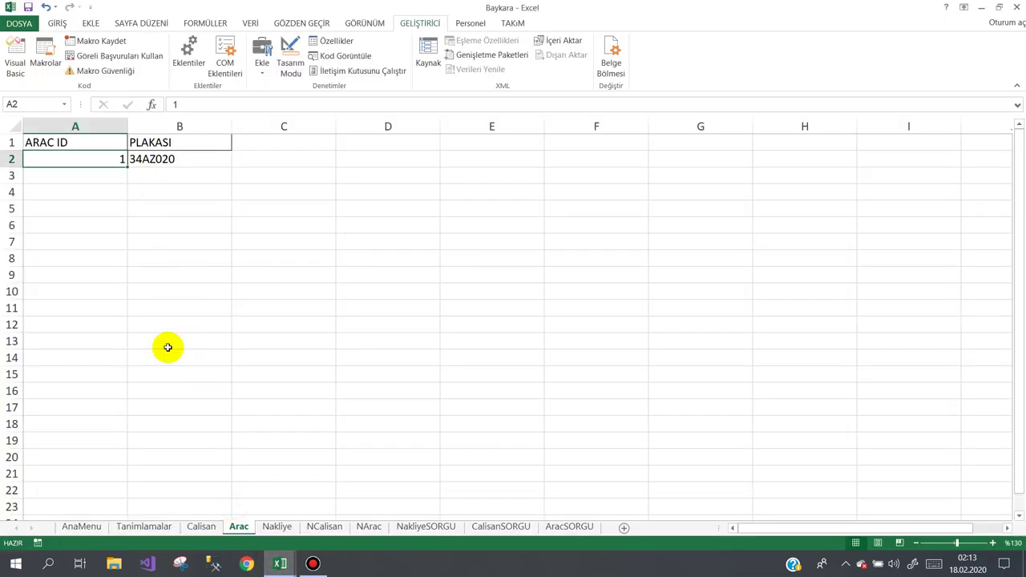
Launch the Baykara app from AnaMenu, save plate 34pl345, then close all its forms.
click(88, 525)
click(497, 207)
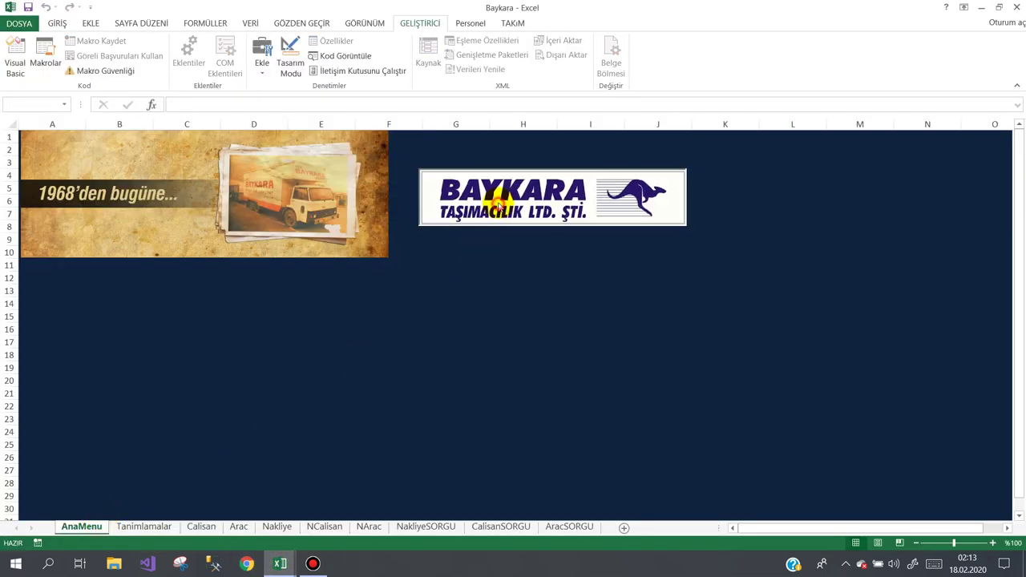
click(851, 489)
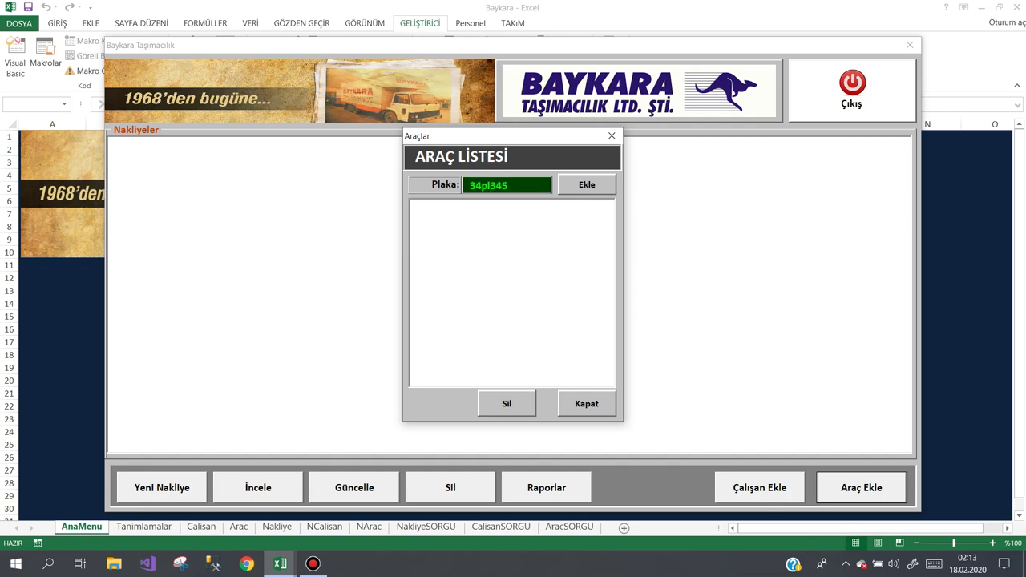
click(587, 186)
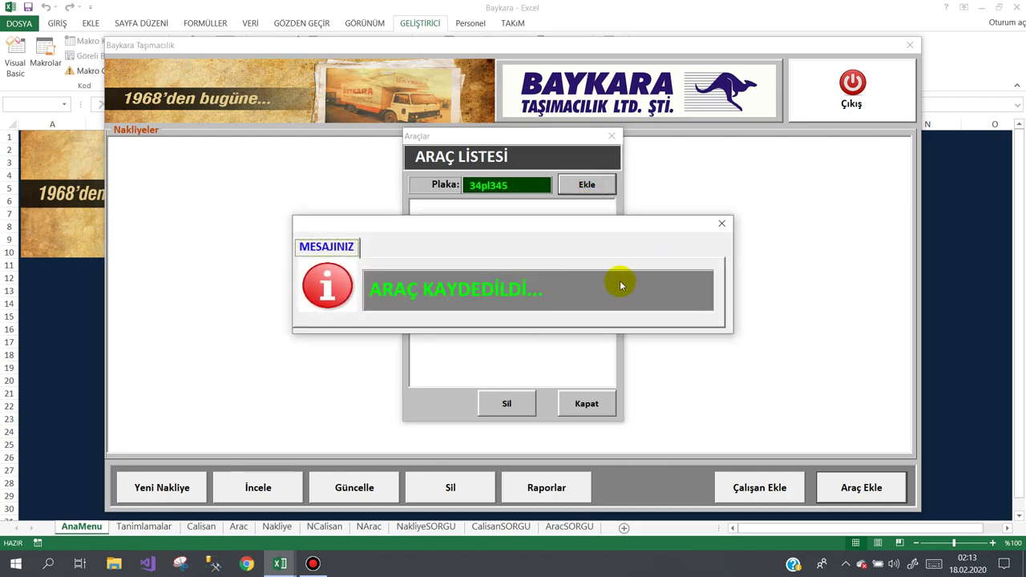
click(722, 226)
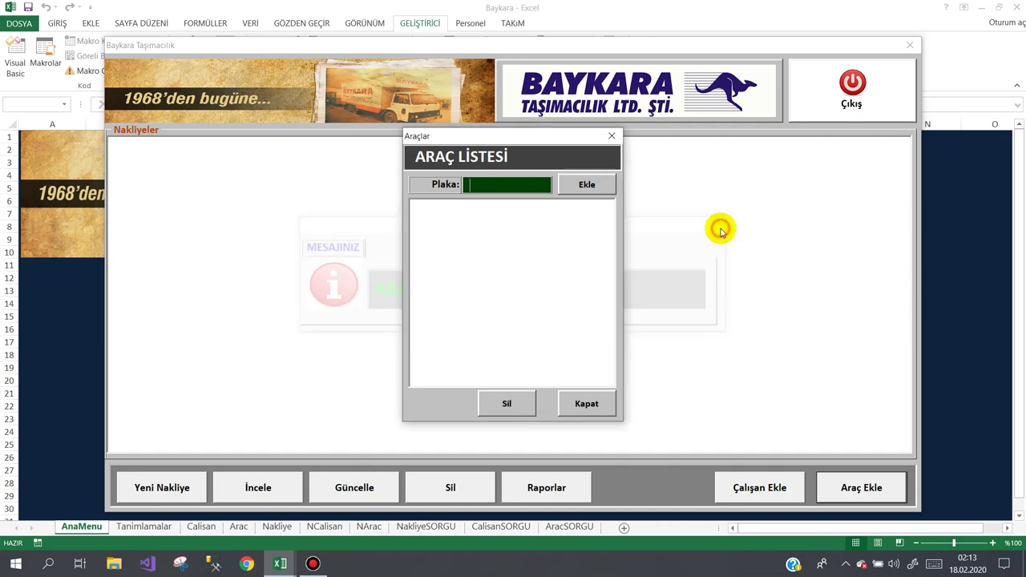
click(584, 404)
click(818, 88)
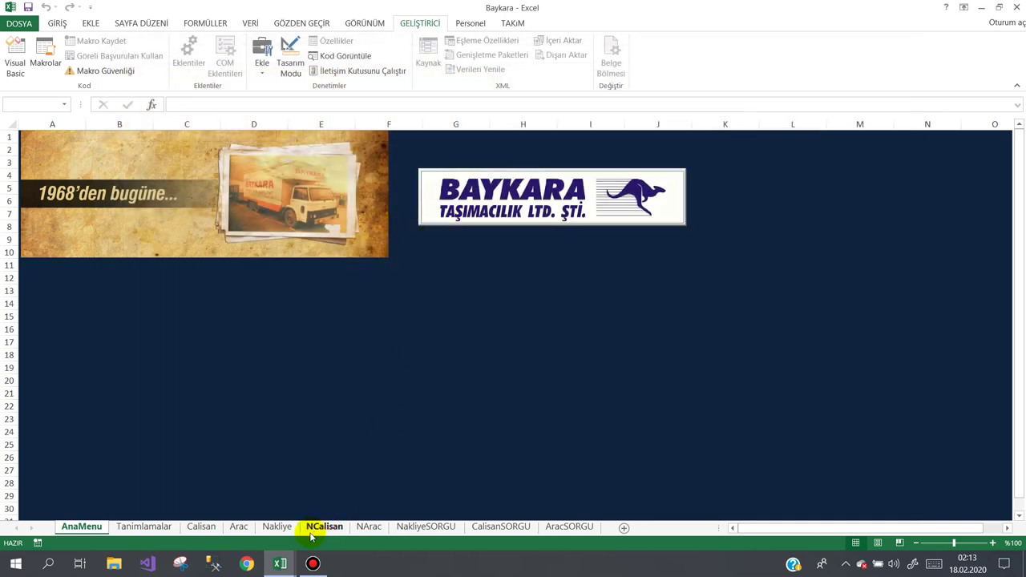
Open frmMesaj in the designer, delete Image1 and Frame1, then undo the deletion.
mouse_move(279, 563)
click(328, 490)
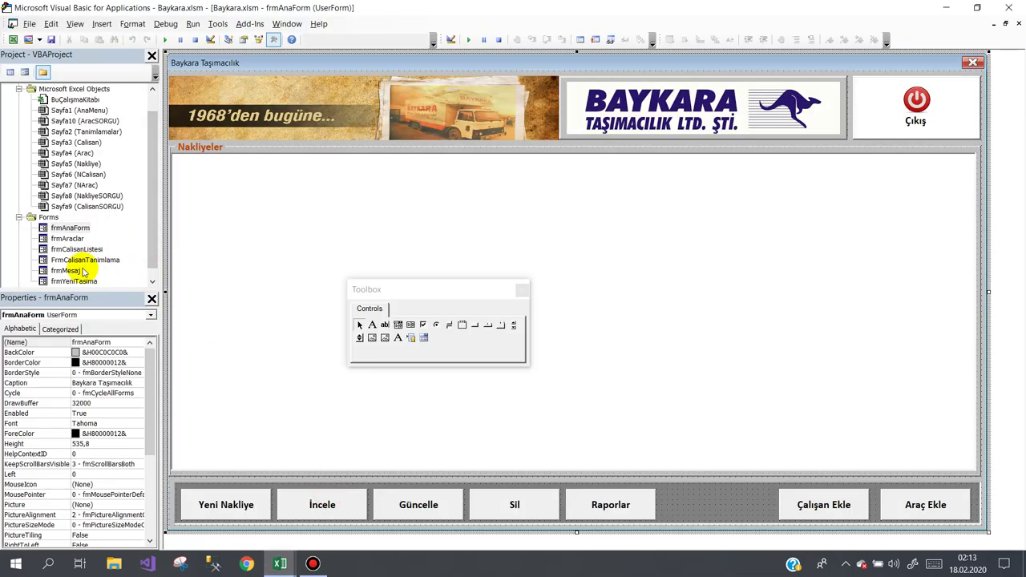
double_click(67, 271)
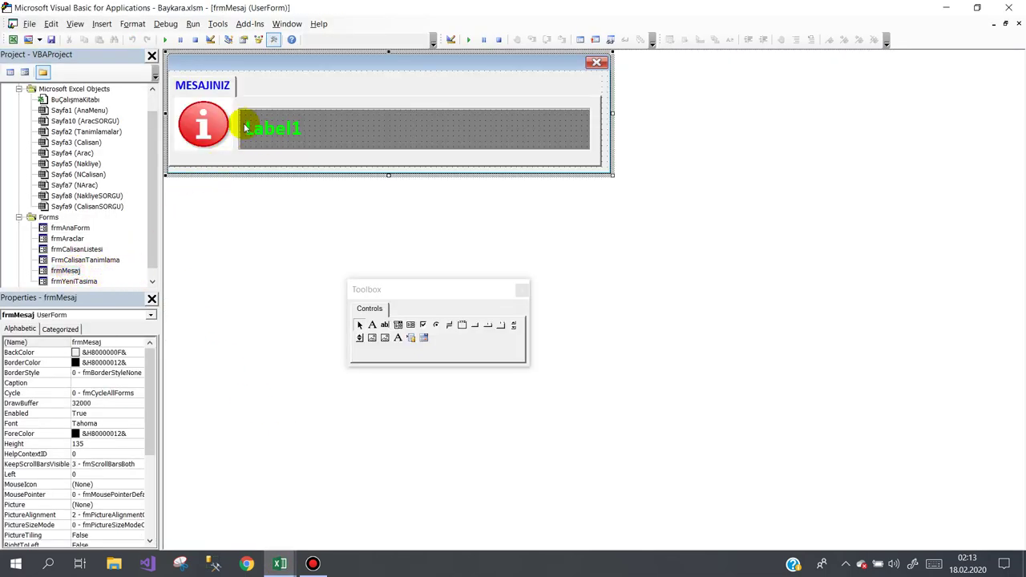
click(239, 115)
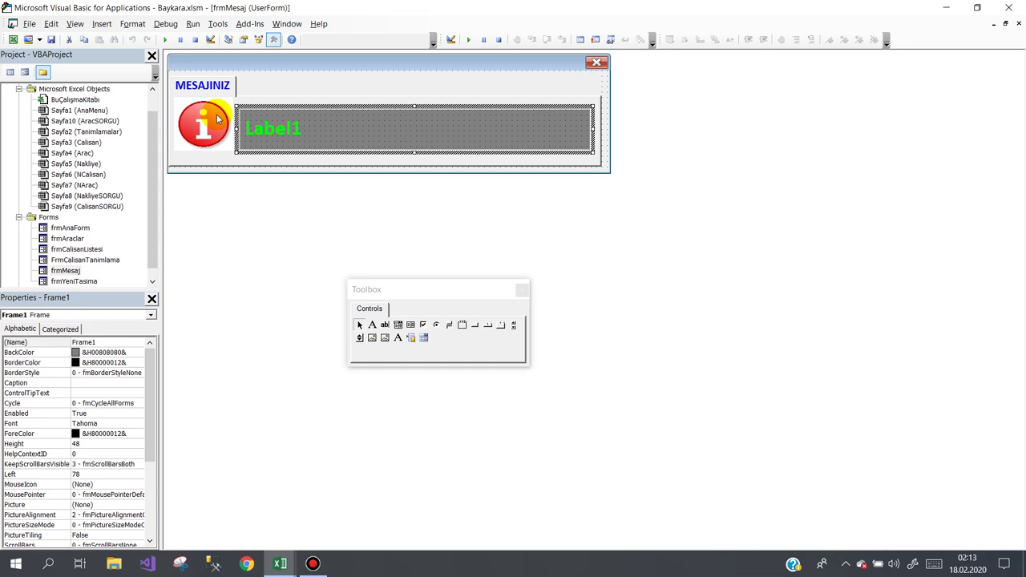
ctrl+click(217, 118)
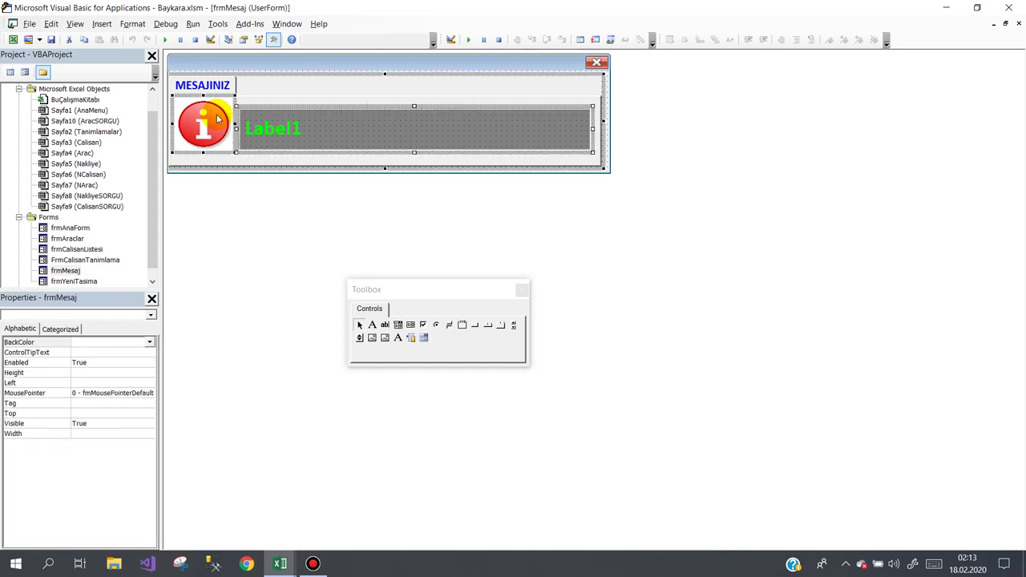
key(Delete)
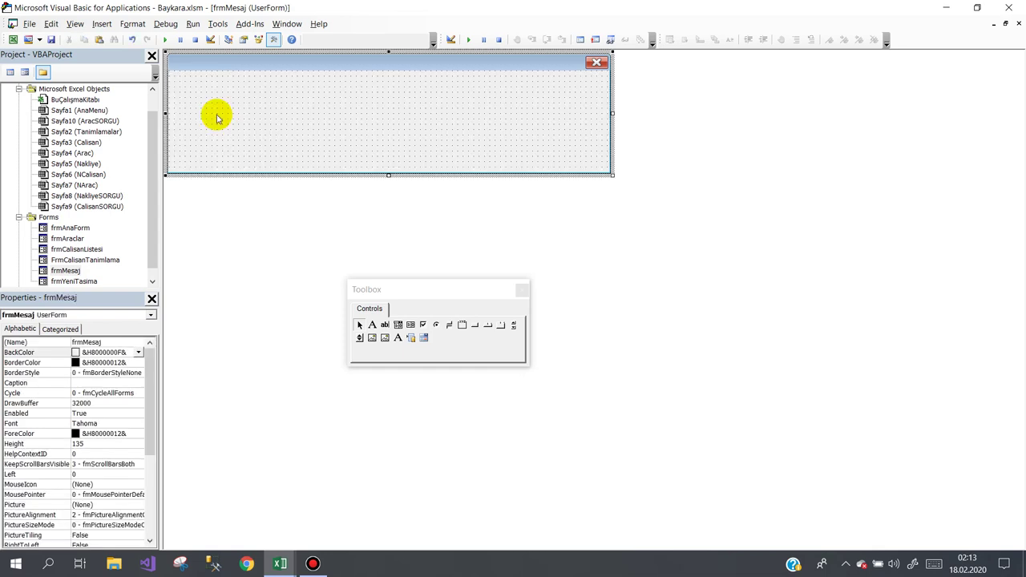
key(ctrl+z)
Delete the info image, frame and Label1 from frmMesaj, leaving the tab strip.
click(271, 64)
click(210, 135)
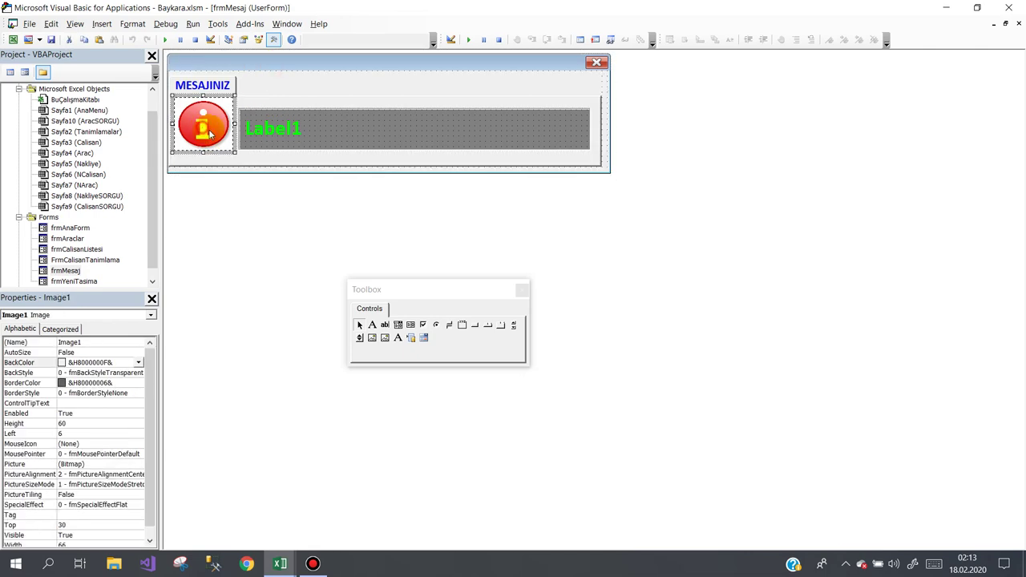
ctrl+click(277, 129)
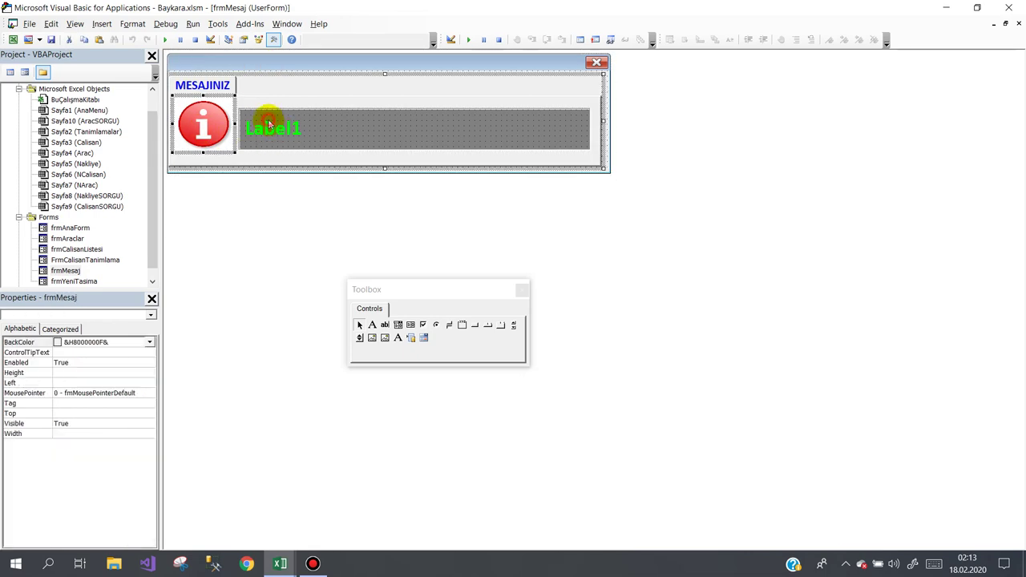
key(Delete)
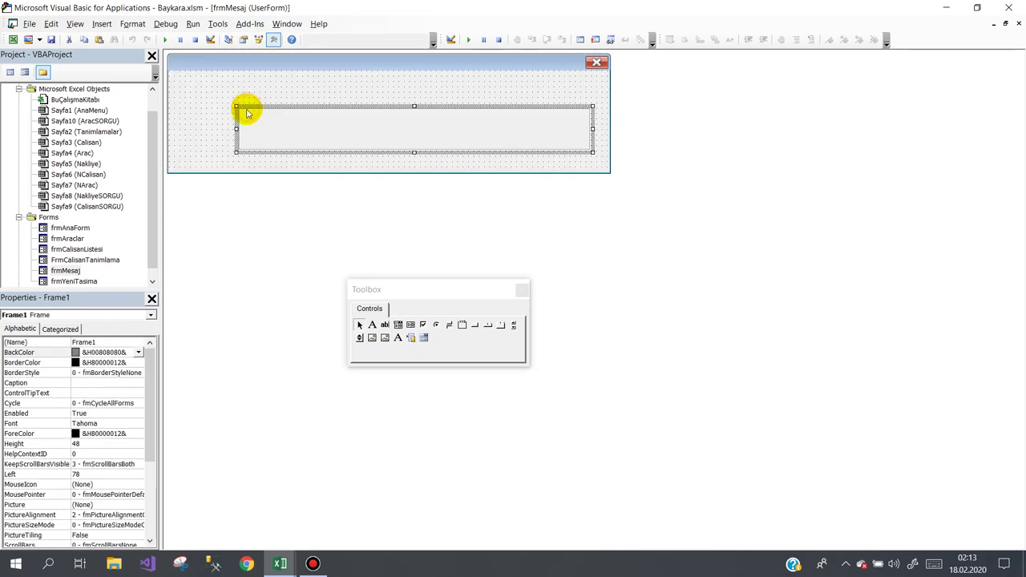
click(206, 137)
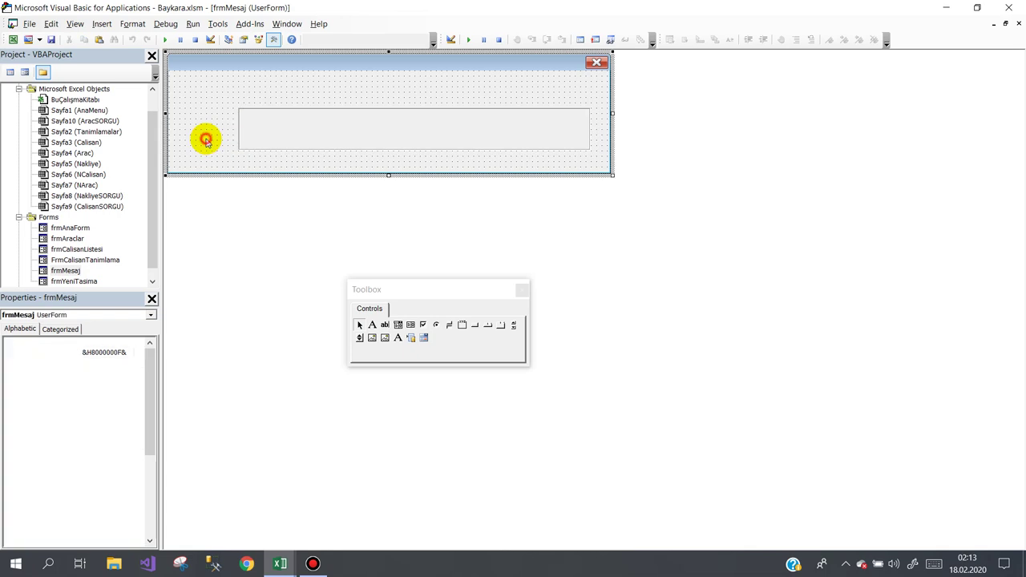
click(263, 141)
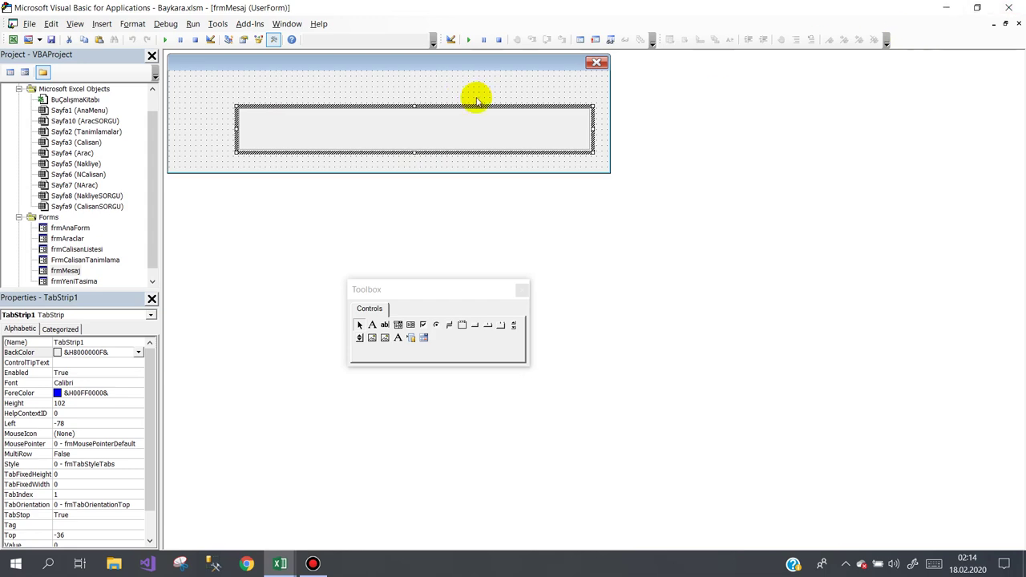
click(522, 85)
Close the VBA editor and Excel without saving the workbook (Kaydetme).
click(1019, 7)
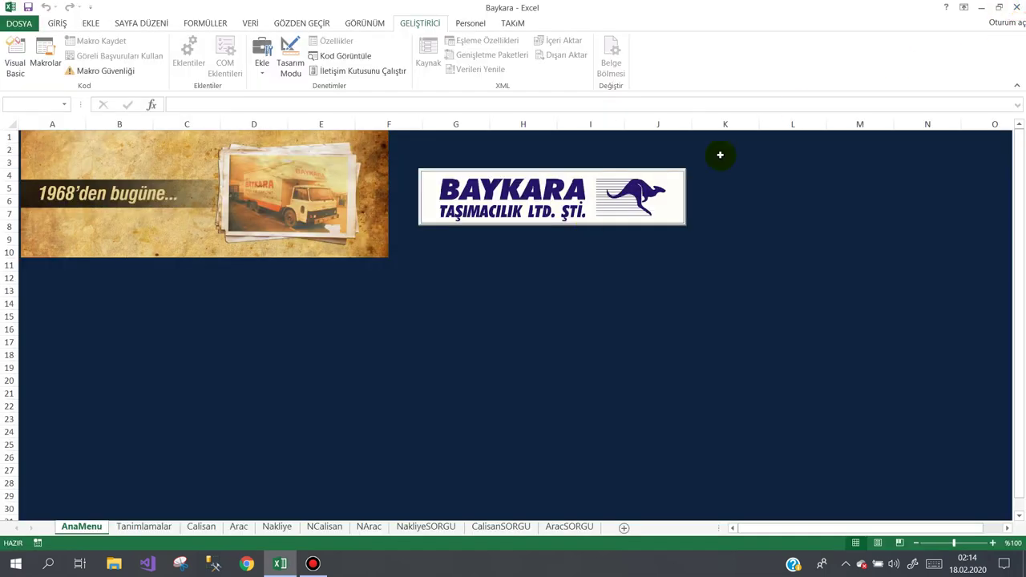
click(1016, 6)
click(511, 297)
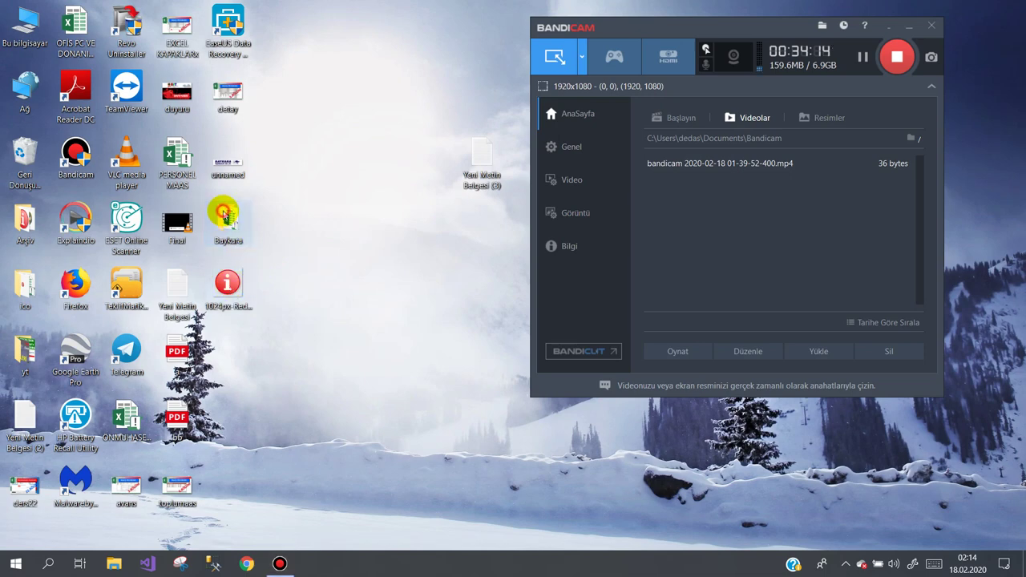
Reopen Baykara.xlsm from the Baykara folder, maximize it, and open the Visual Basic editor.
double_click(224, 215)
click(228, 128)
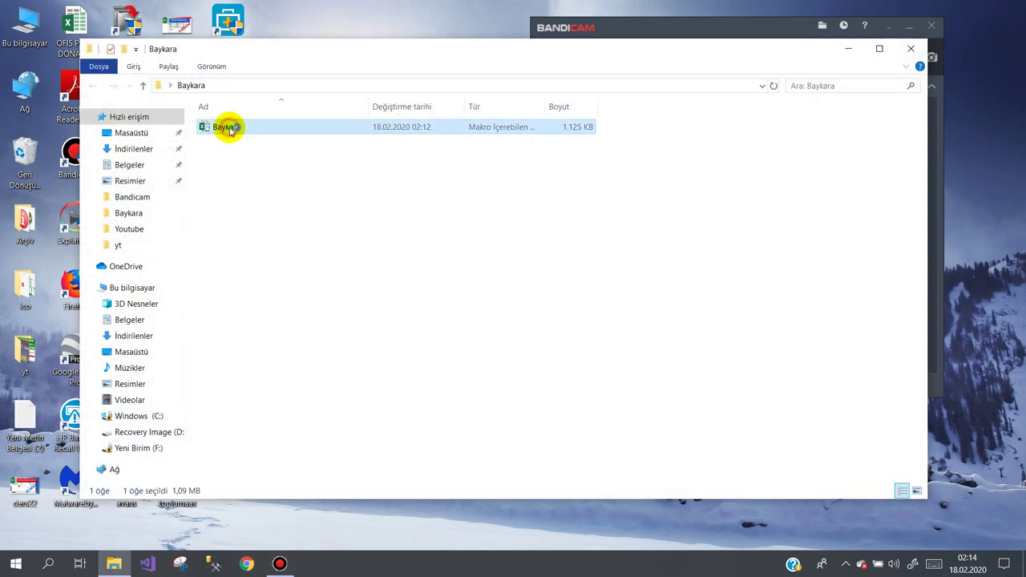
double_click(228, 129)
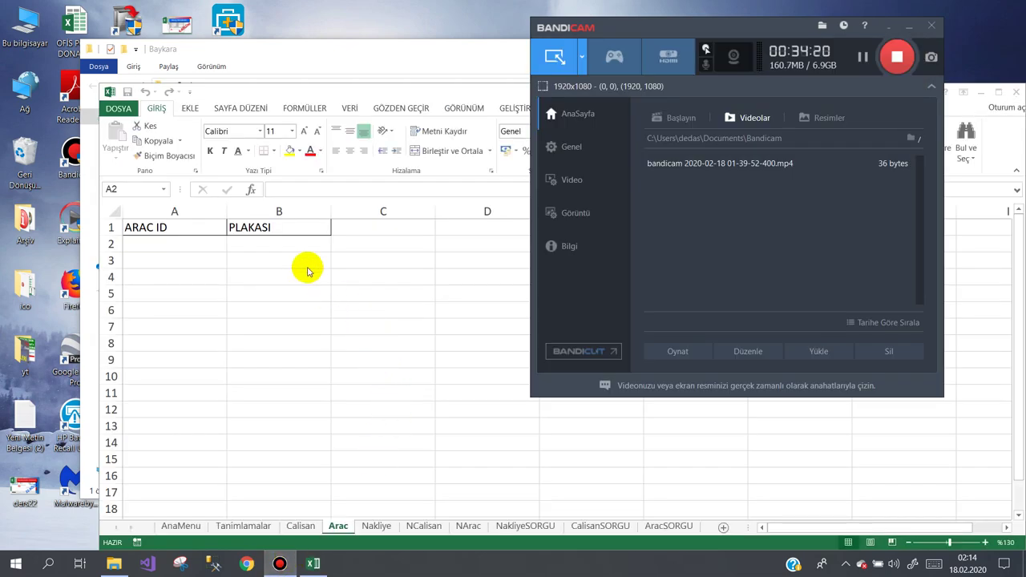
double_click(440, 89)
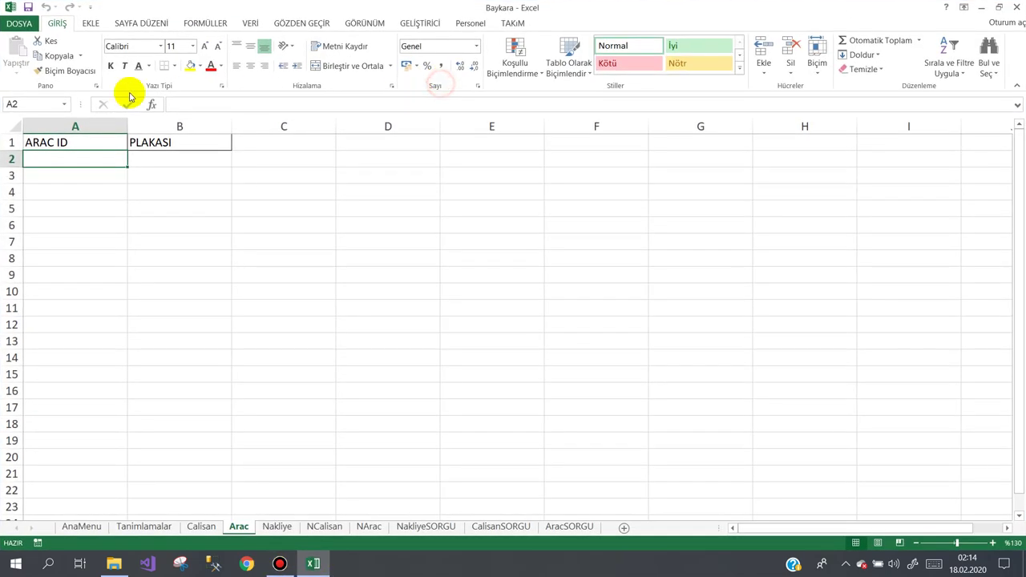
click(420, 23)
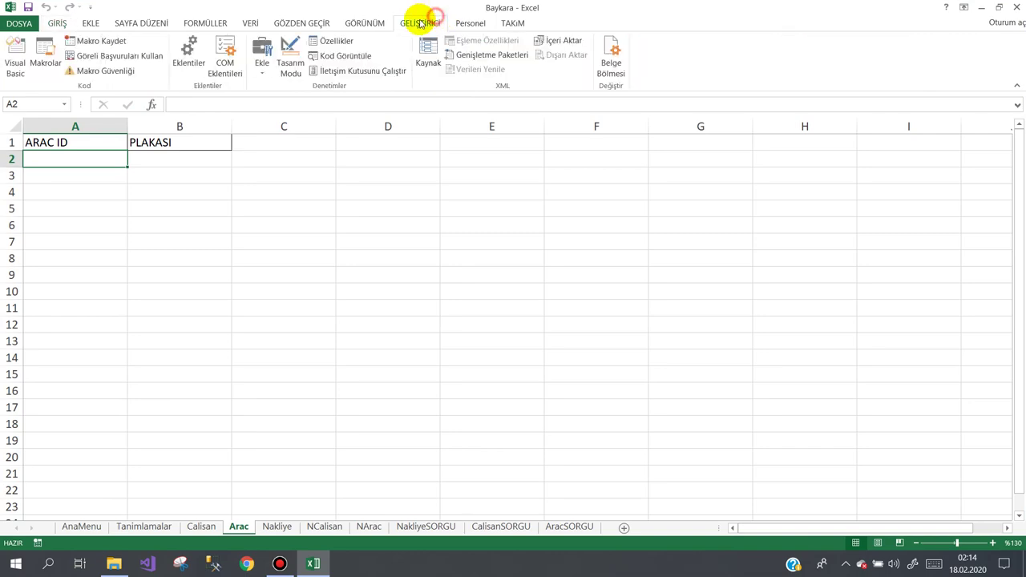
click(16, 64)
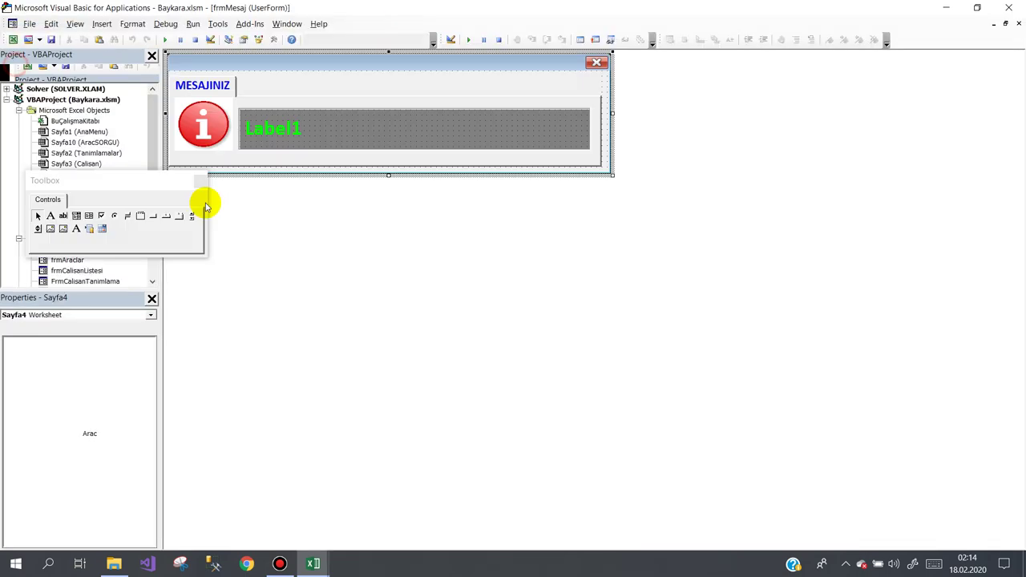
Remove the tab strip from frmMesaj while keeping Frame1 and Label1.
click(254, 109)
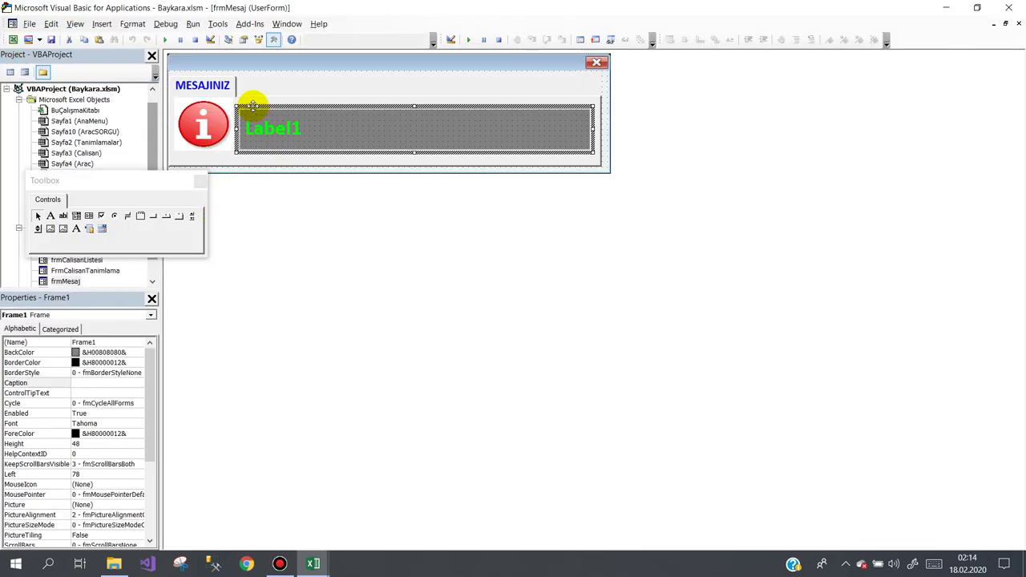
click(253, 106)
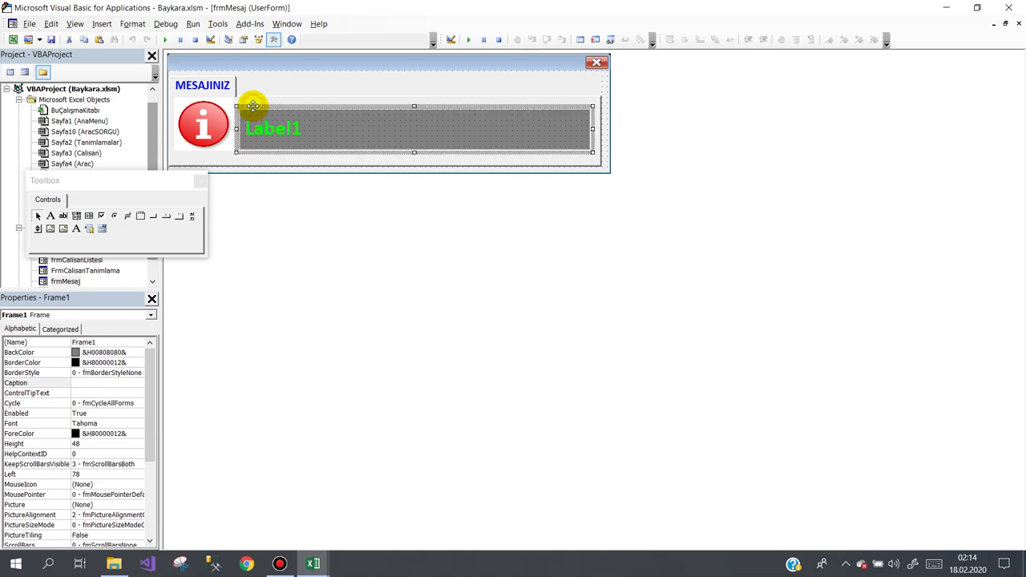
key(Delete)
click(270, 114)
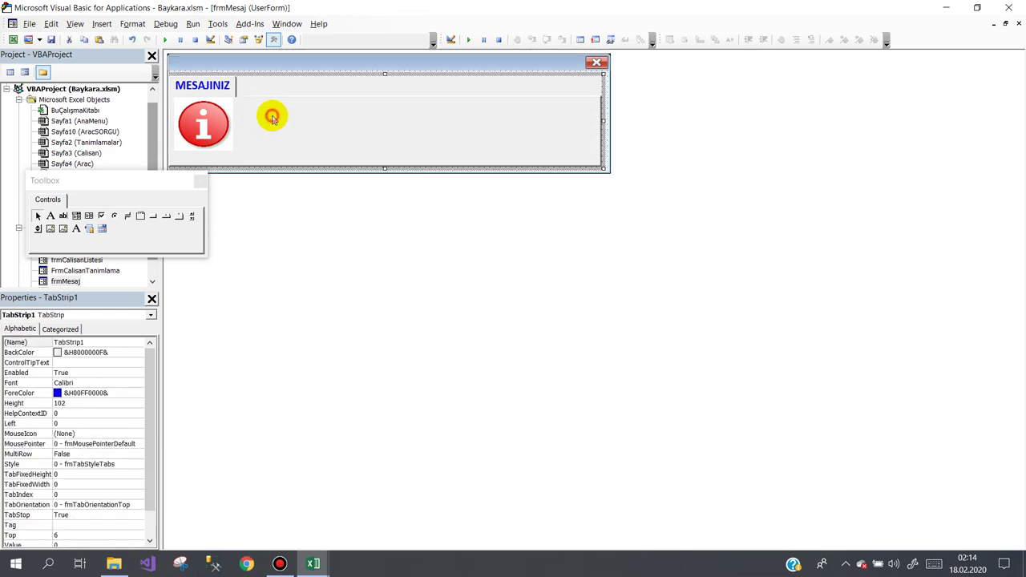
key(Delete)
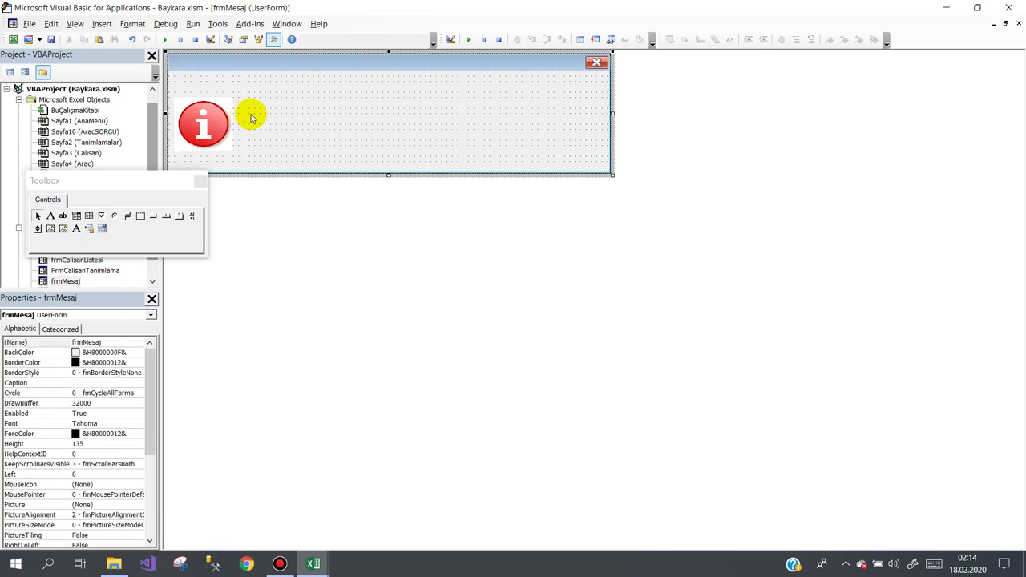
click(280, 125)
key(ctrl+z)
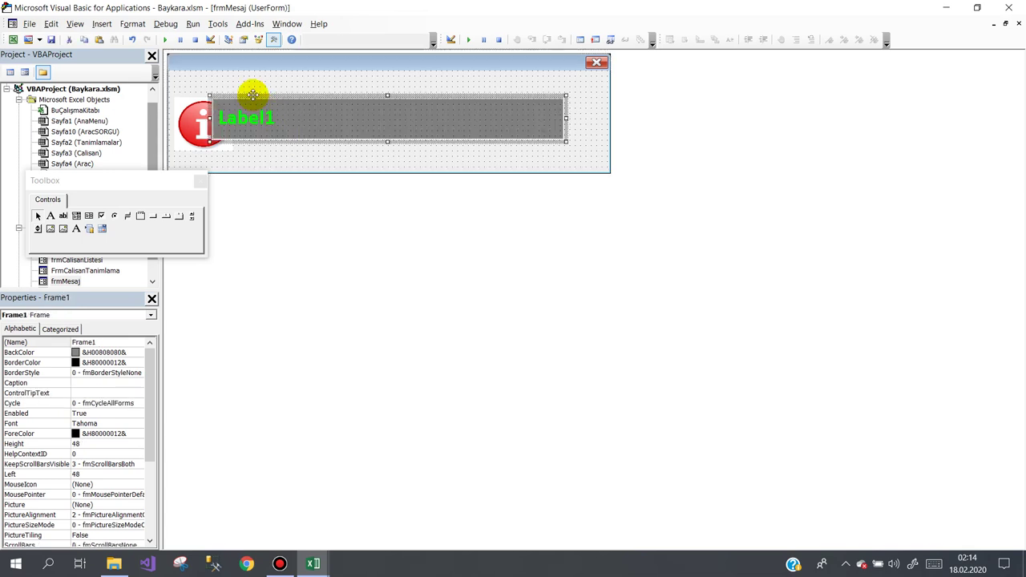
Place Frame1 beside the info icon at top-left and give it a white BackColor.
drag(252, 94, 273, 77)
click(214, 92)
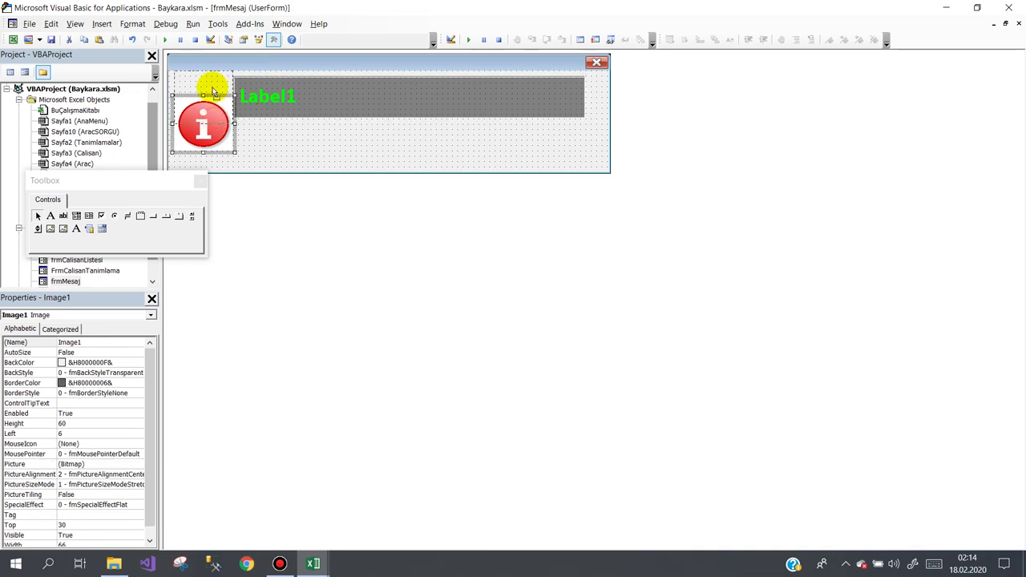
drag(207, 91, 206, 90)
click(290, 116)
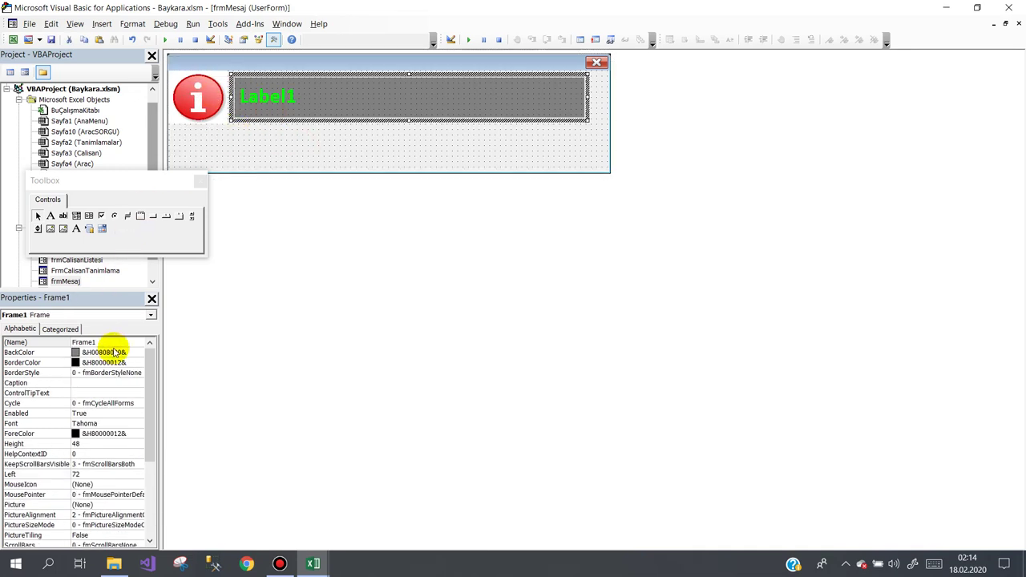
click(120, 352)
click(136, 353)
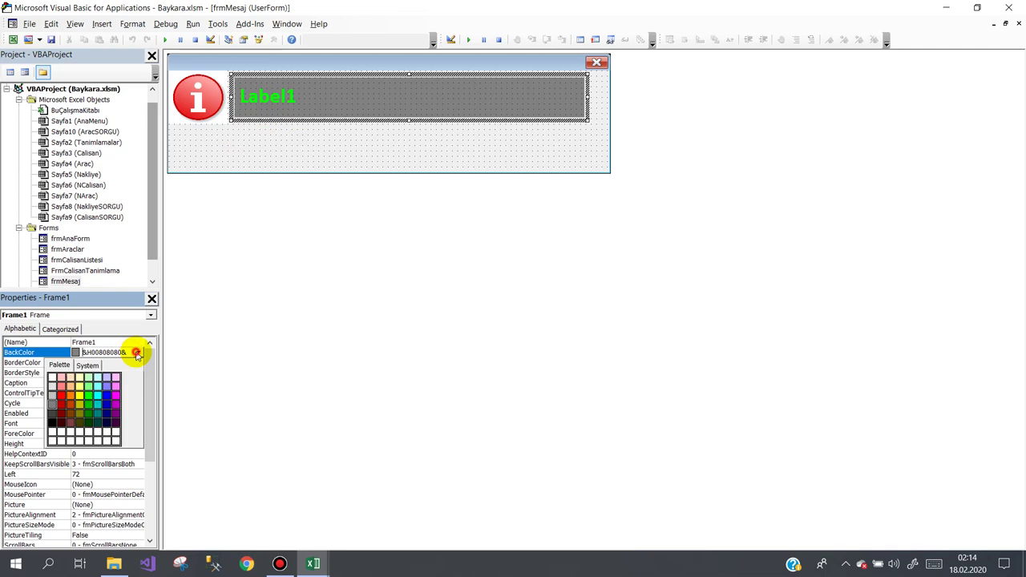
click(52, 377)
Shorten and slightly narrow frmMesaj, reducing its Height from 135 to 79,8.
click(303, 140)
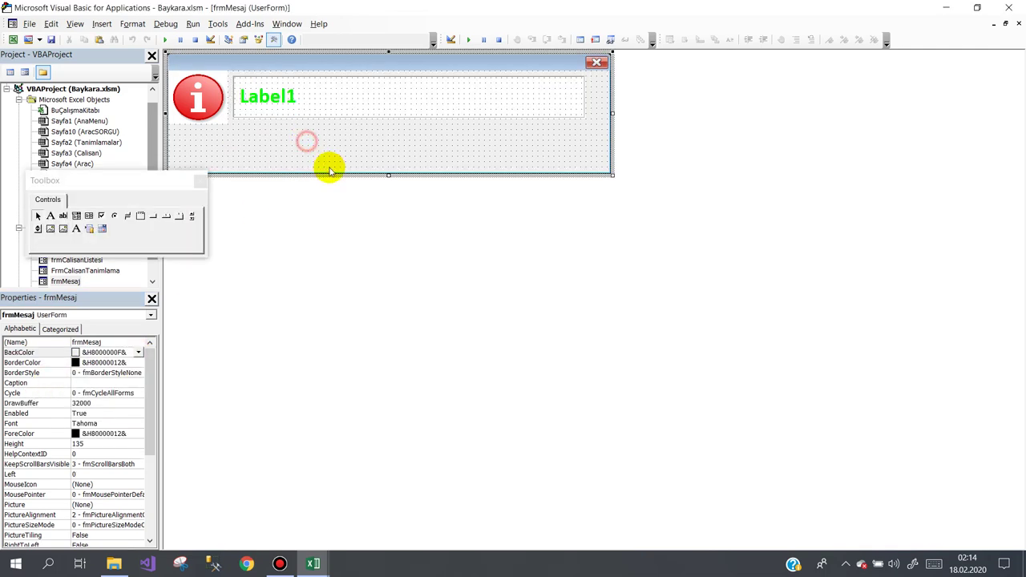
drag(387, 175, 388, 132)
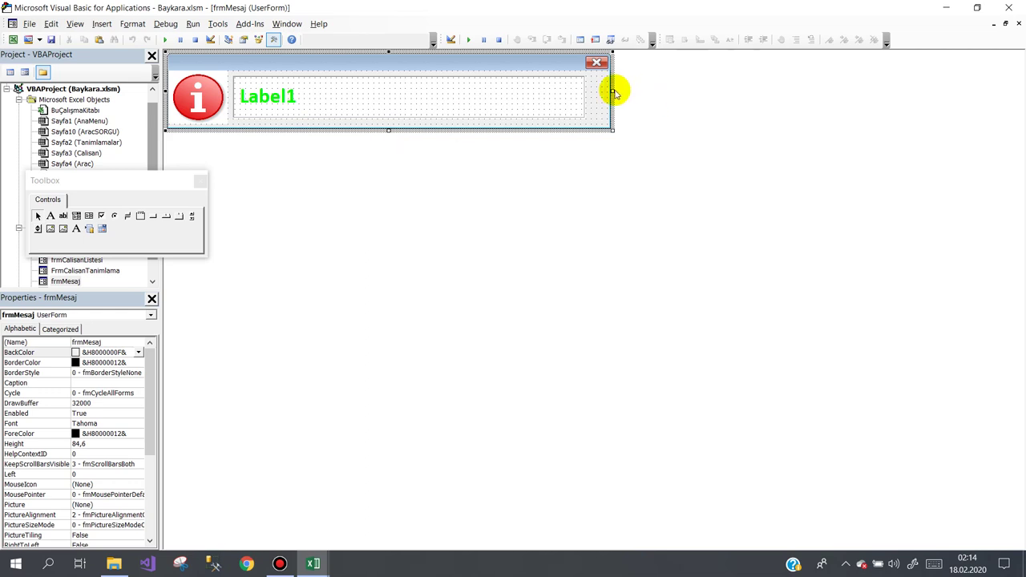
drag(607, 90, 593, 90)
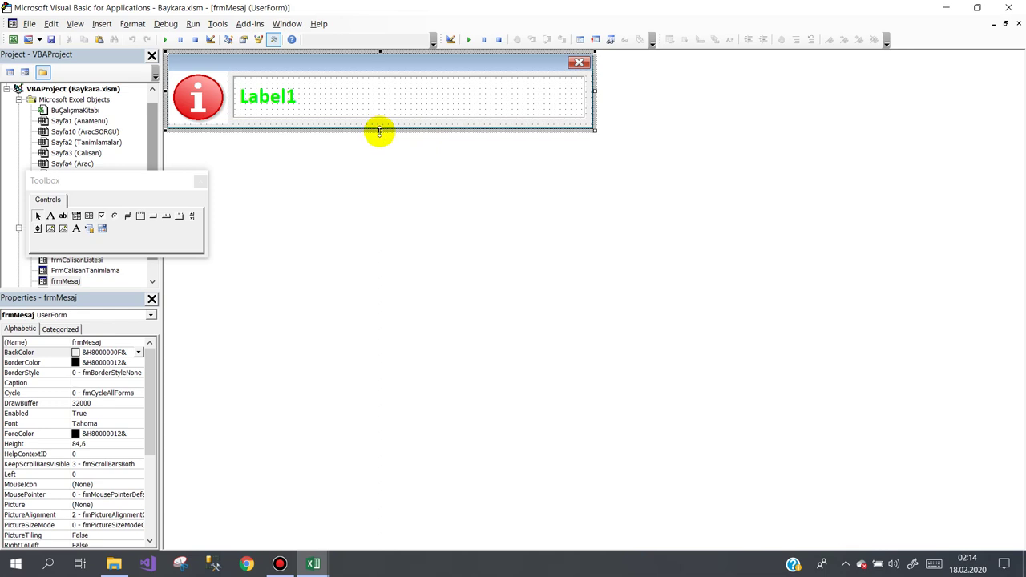
mouse_move(380, 131)
mouse_down()
mouse_move(380, 161)
mouse_move(385, 126)
mouse_up()
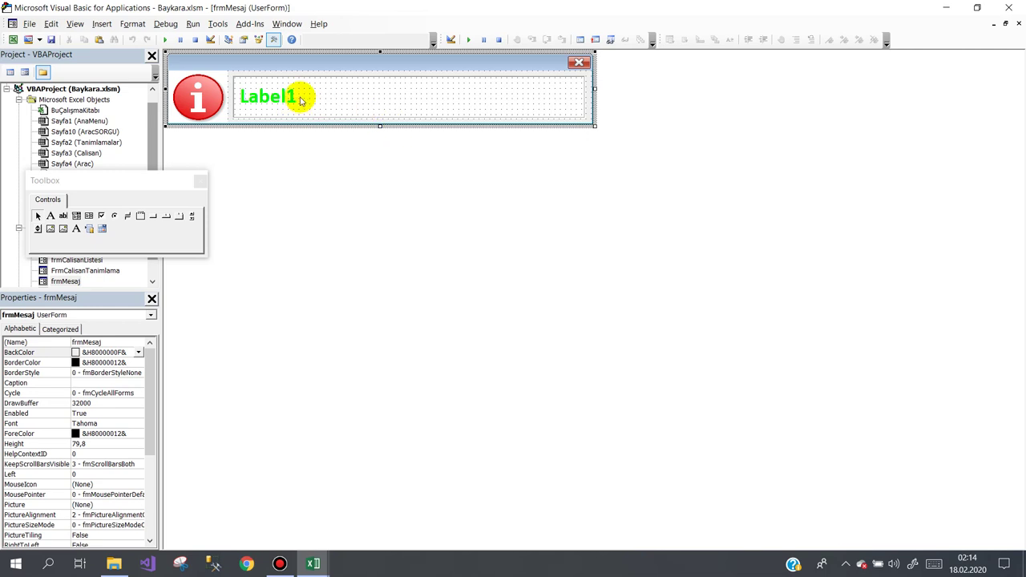
Set Label1's ForeColor to dark blue from the Palette.
click(572, 120)
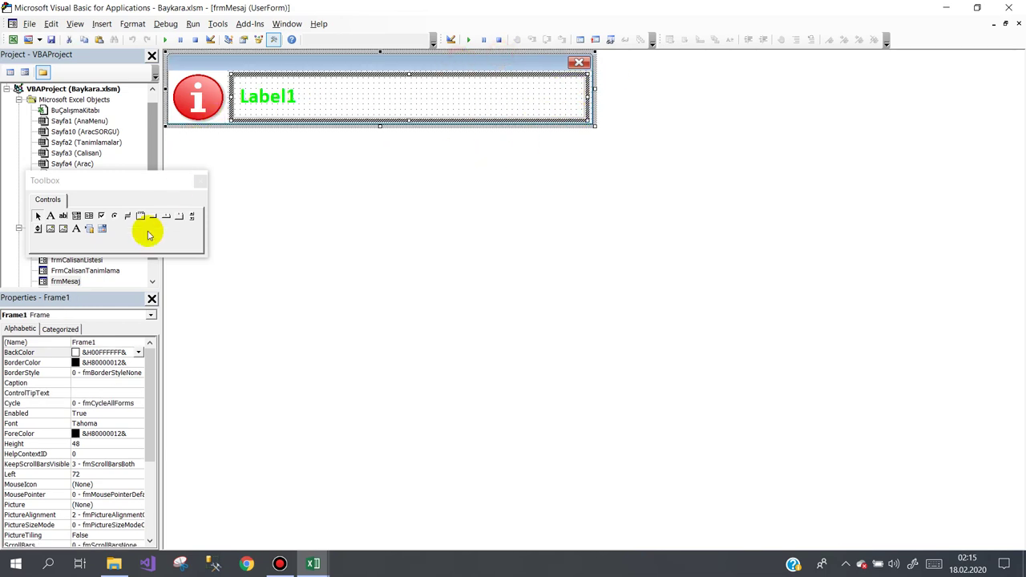
click(257, 100)
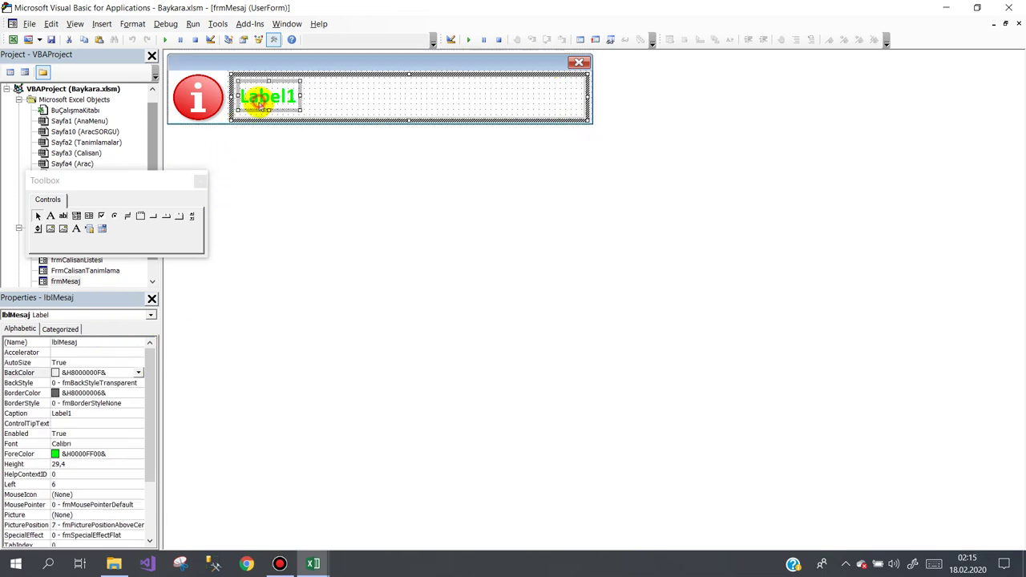
click(112, 454)
click(138, 453)
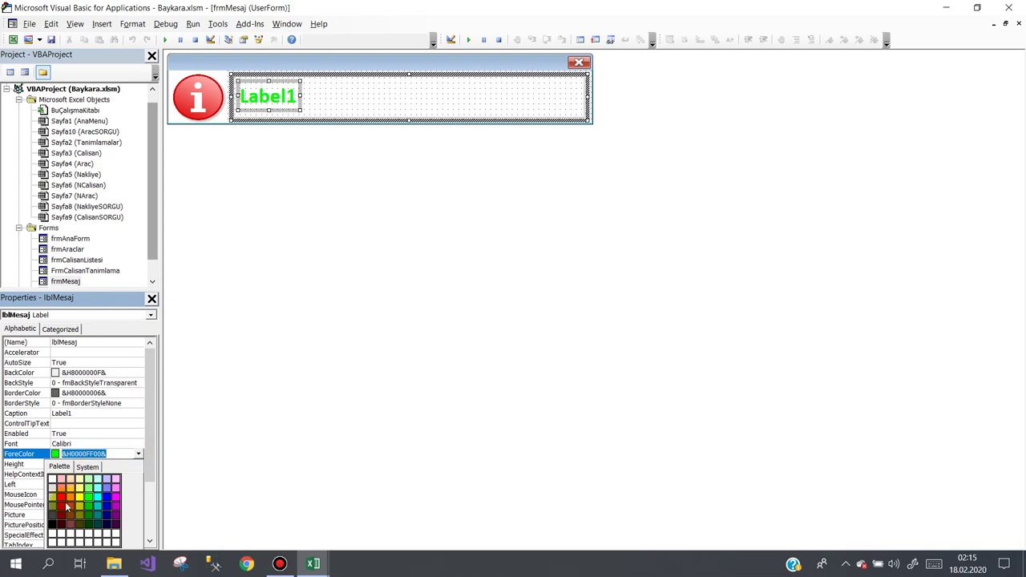
click(60, 497)
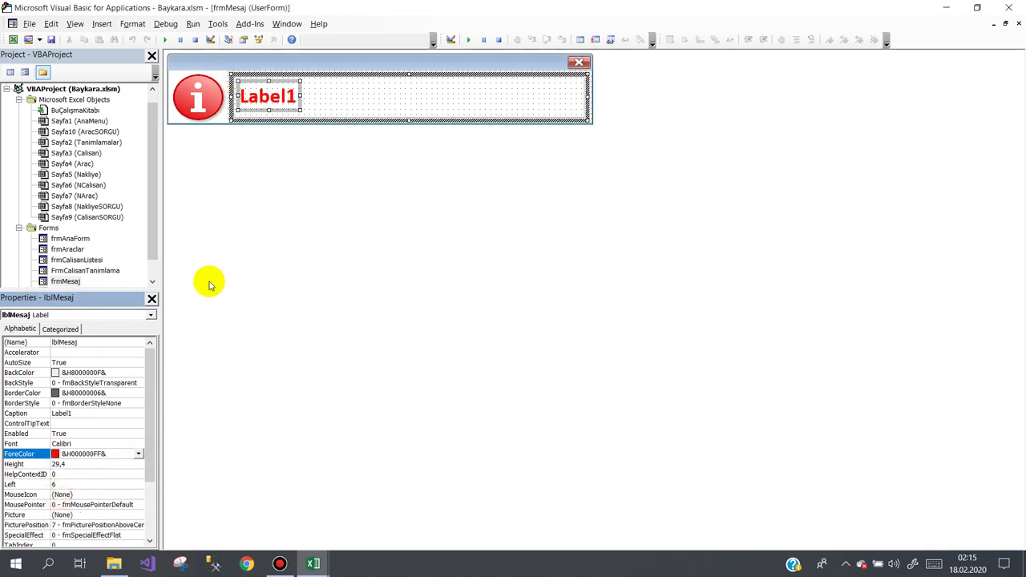
click(138, 455)
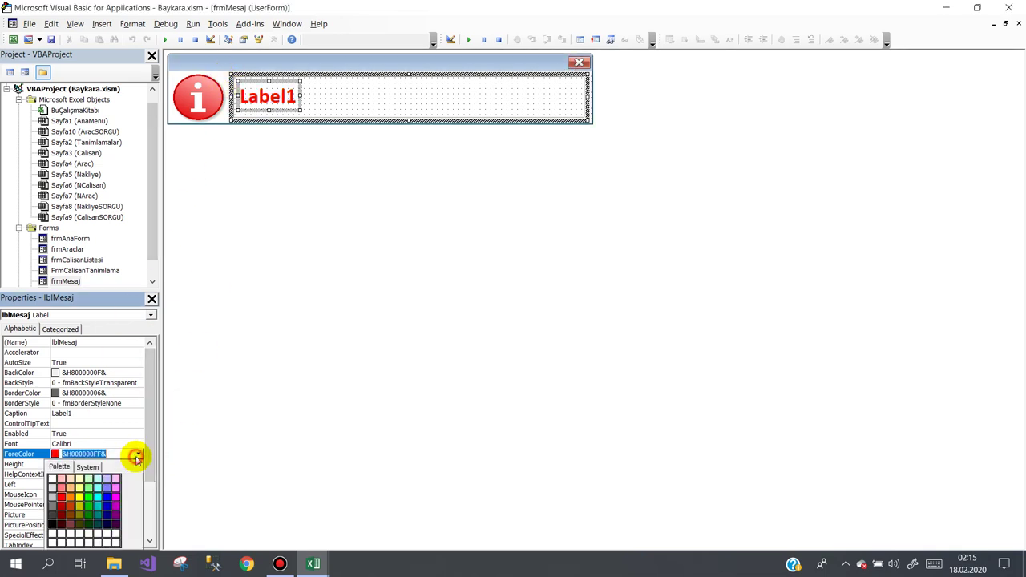
click(110, 517)
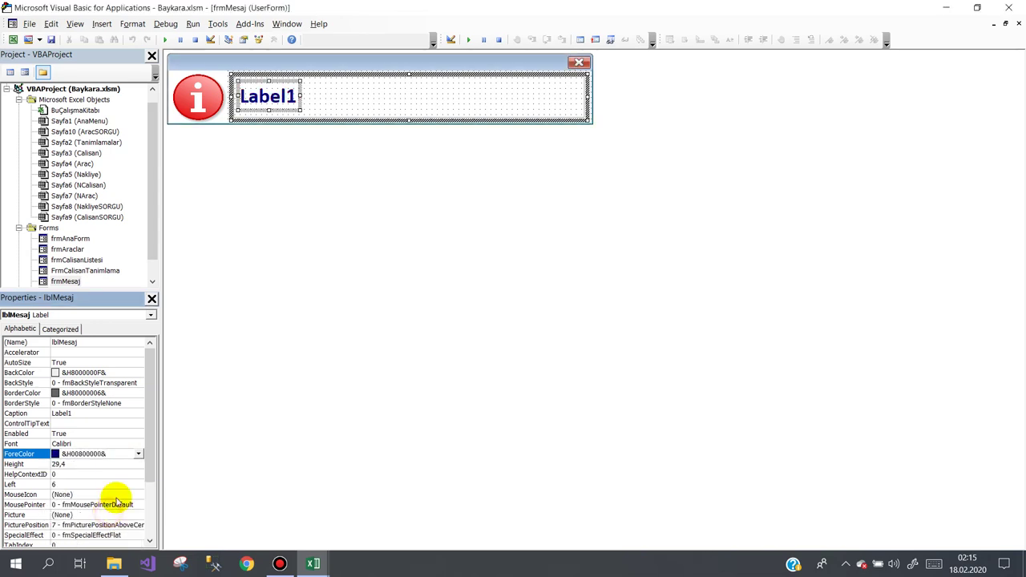
Clear Frame1's caption so it no longer shows a title.
click(337, 64)
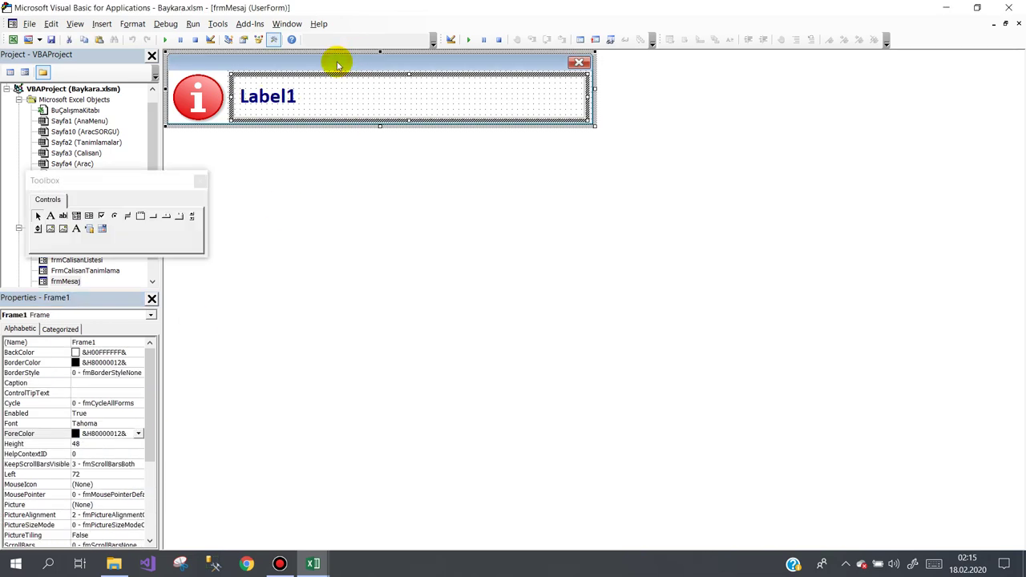
click(60, 383)
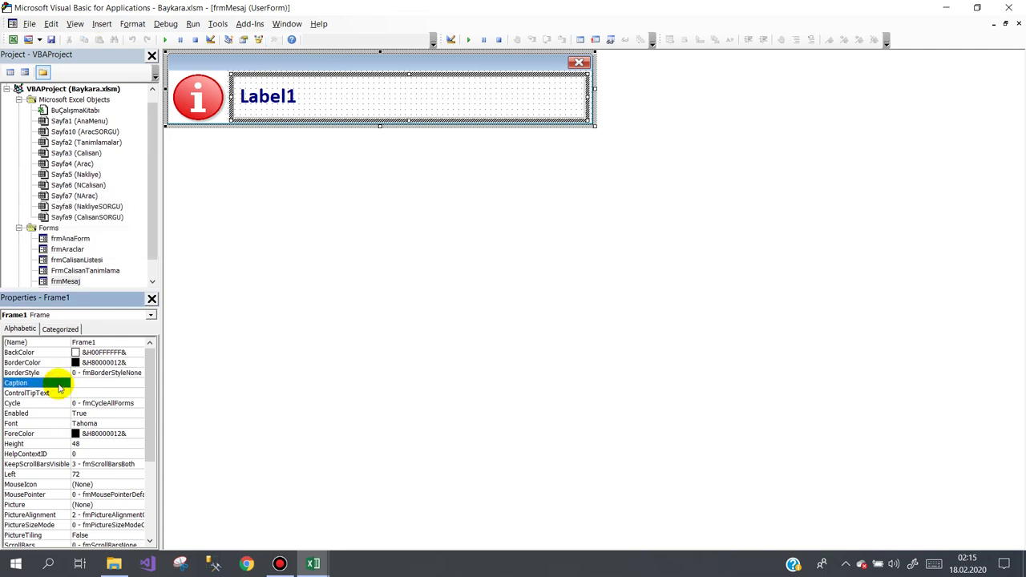
text(M)
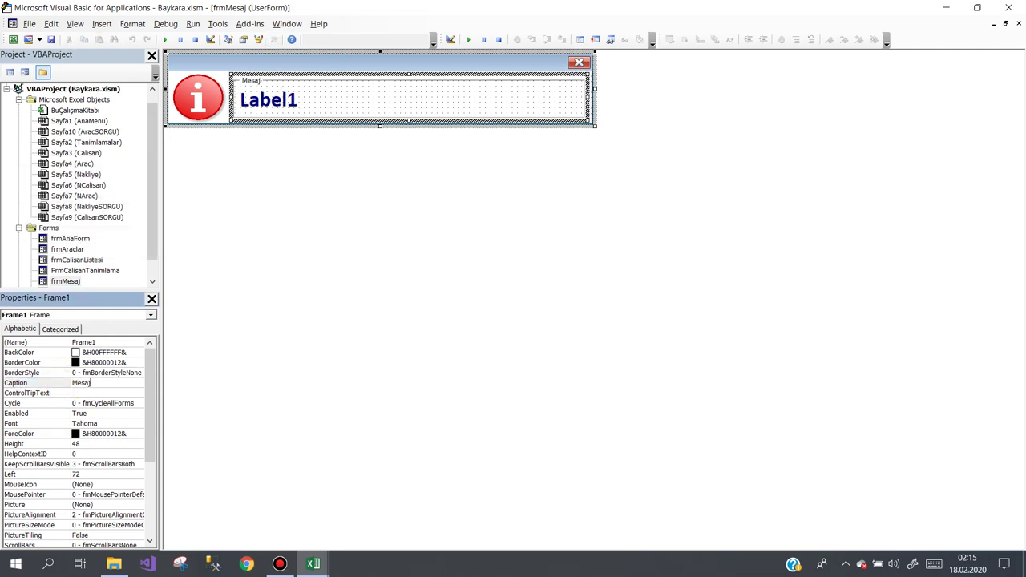
key(BackSpace)
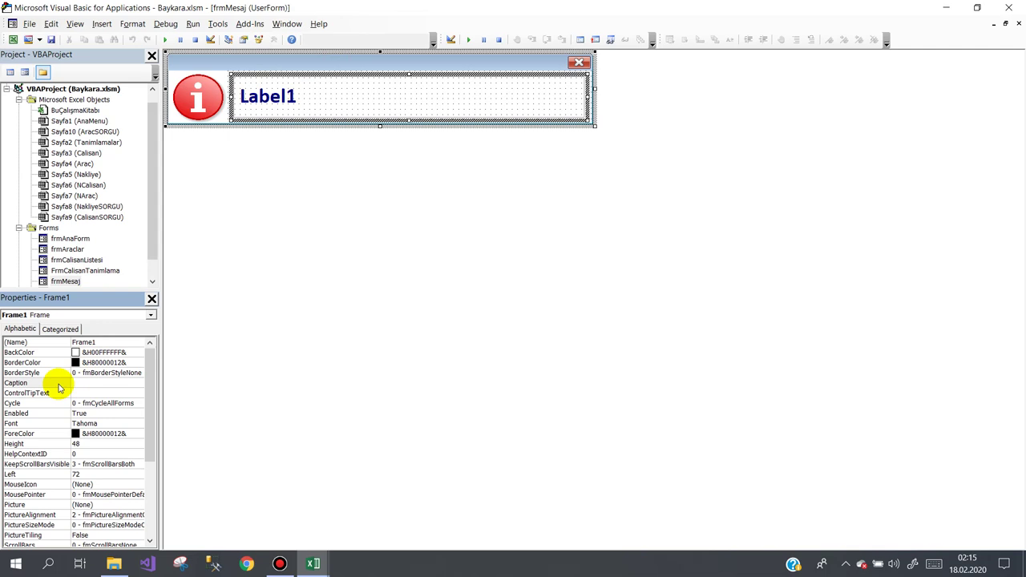
click(190, 62)
click(61, 383)
Set the frmMesaj UserForm's Caption to 'Mesaj'.
click(210, 117)
click(237, 68)
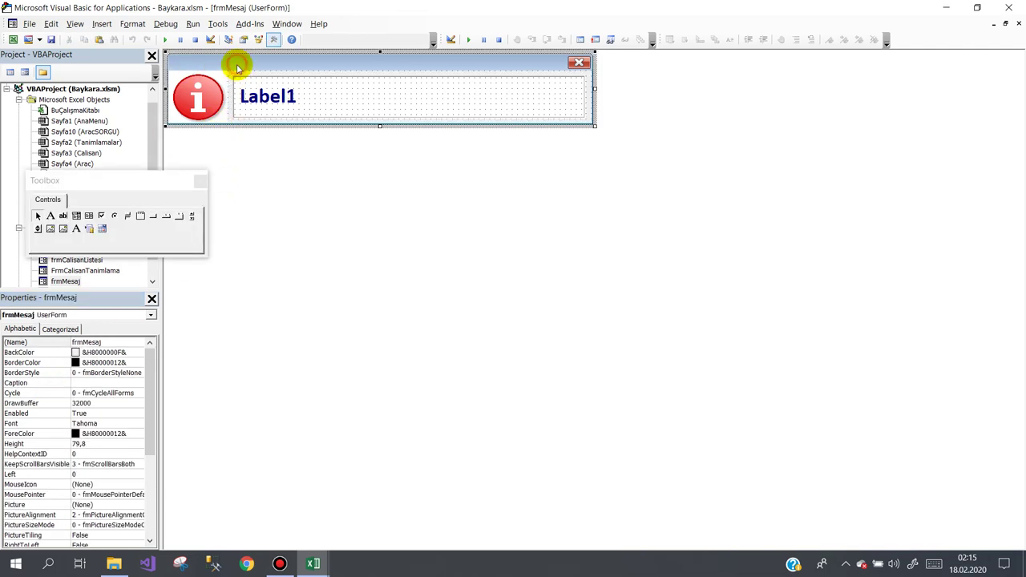
click(48, 383)
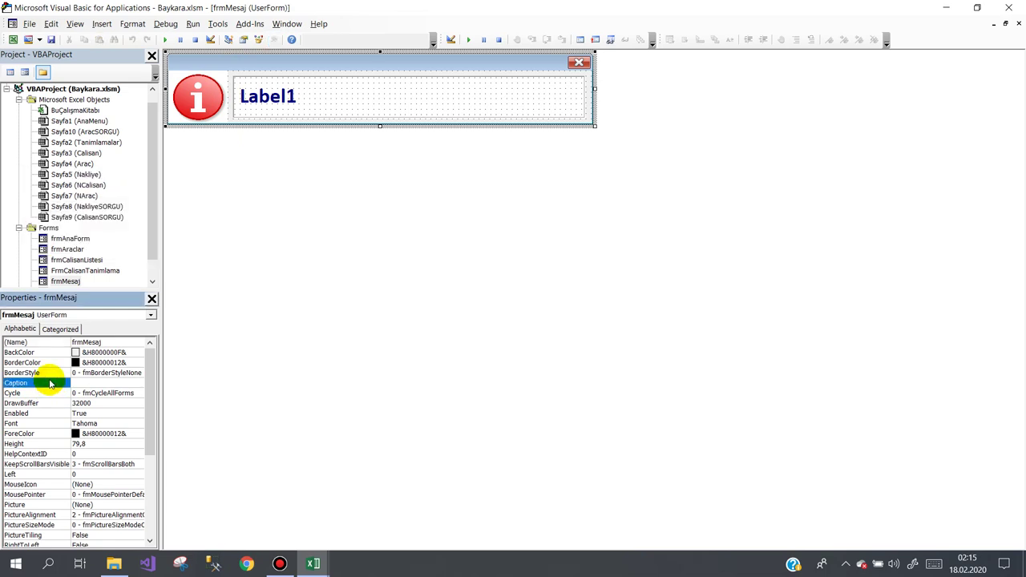
text(Mesaj)
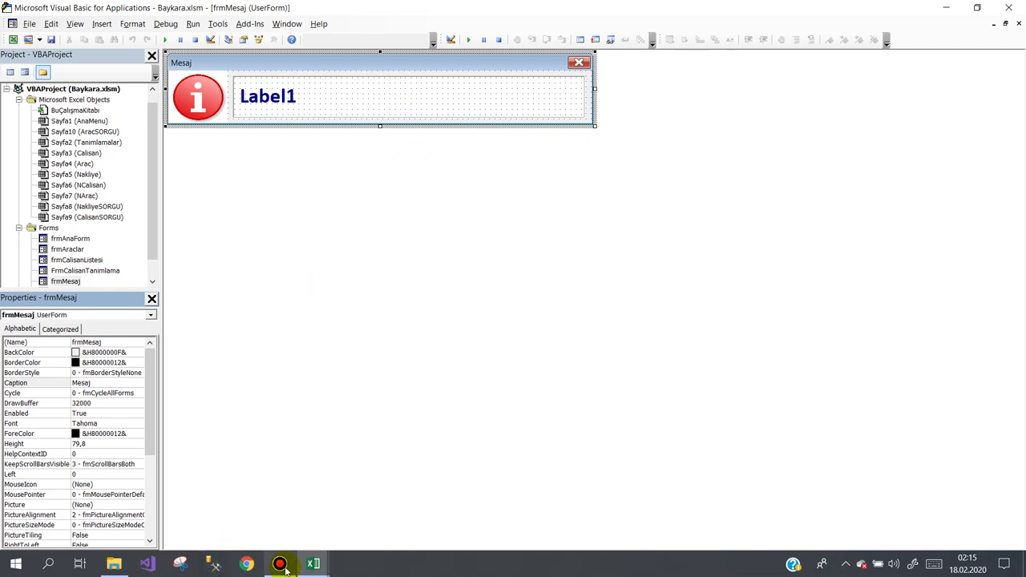
Switch to the Baykara workbook, open the main form from the AnaMenu logo, then close it.
click(312, 567)
click(275, 505)
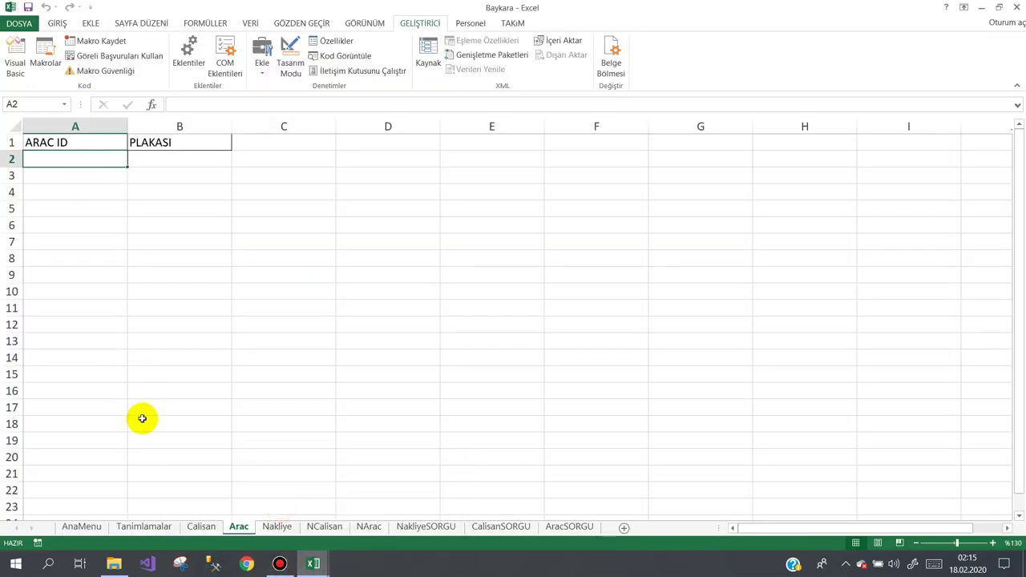
click(83, 526)
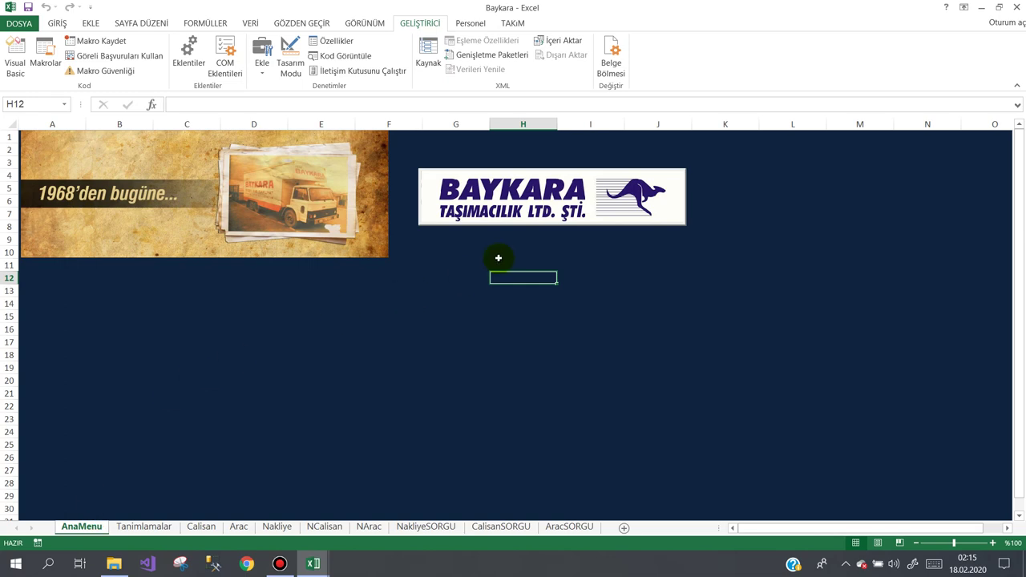
click(453, 222)
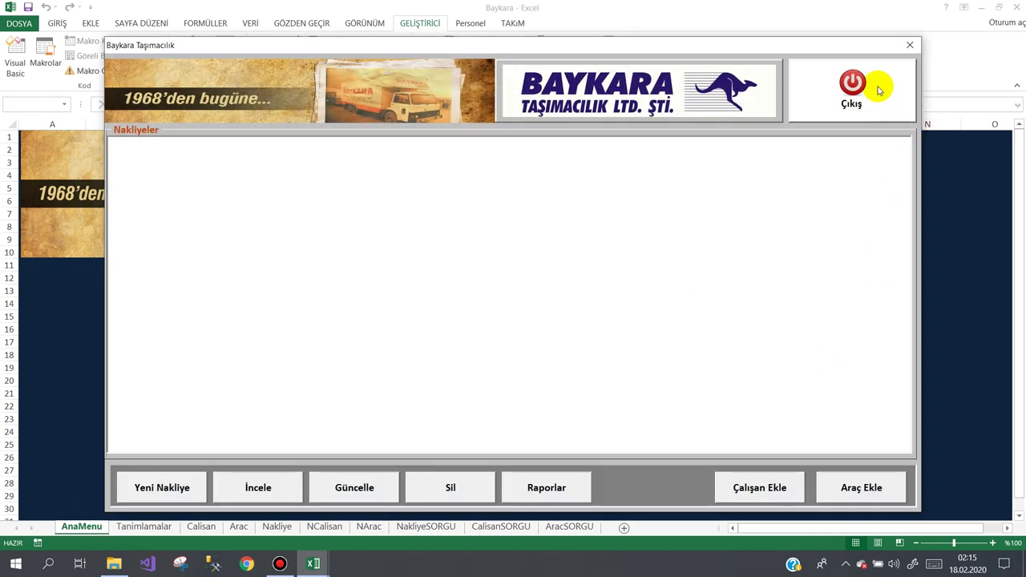
click(878, 85)
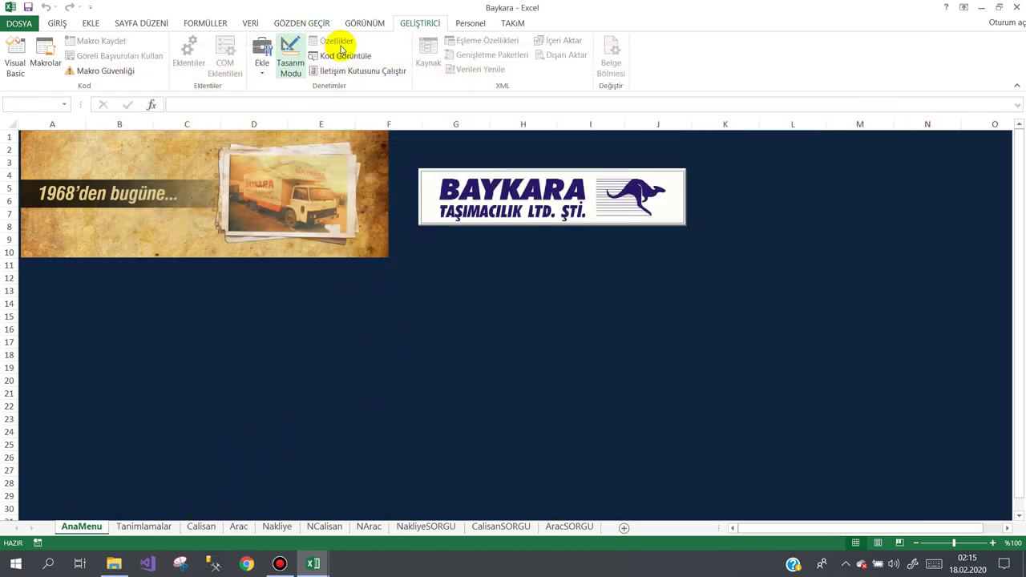
Open frmAraclar's design in the VBA editor and view the Ekle button's click code.
mouse_move(312, 563)
click(367, 522)
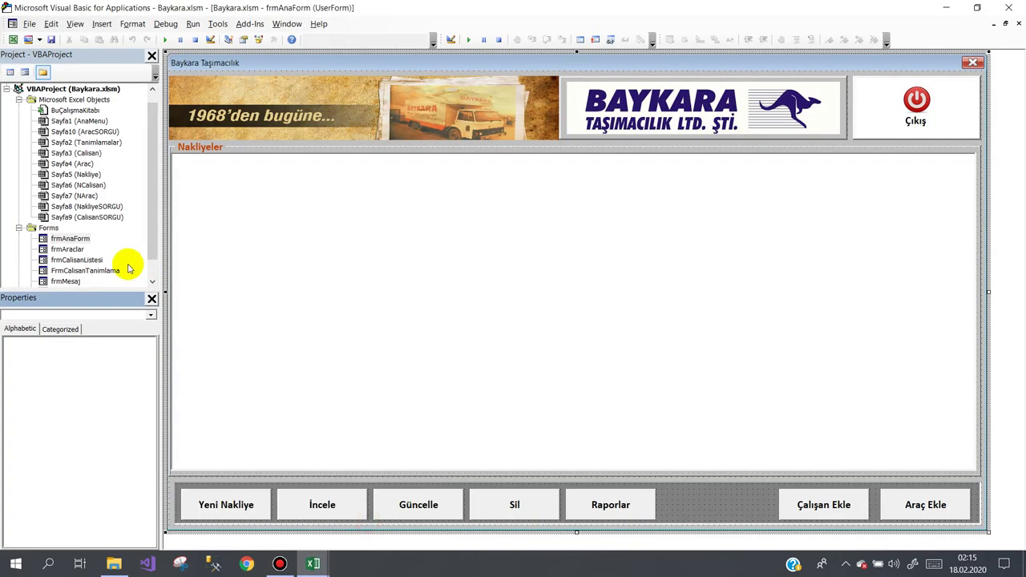
double_click(69, 238)
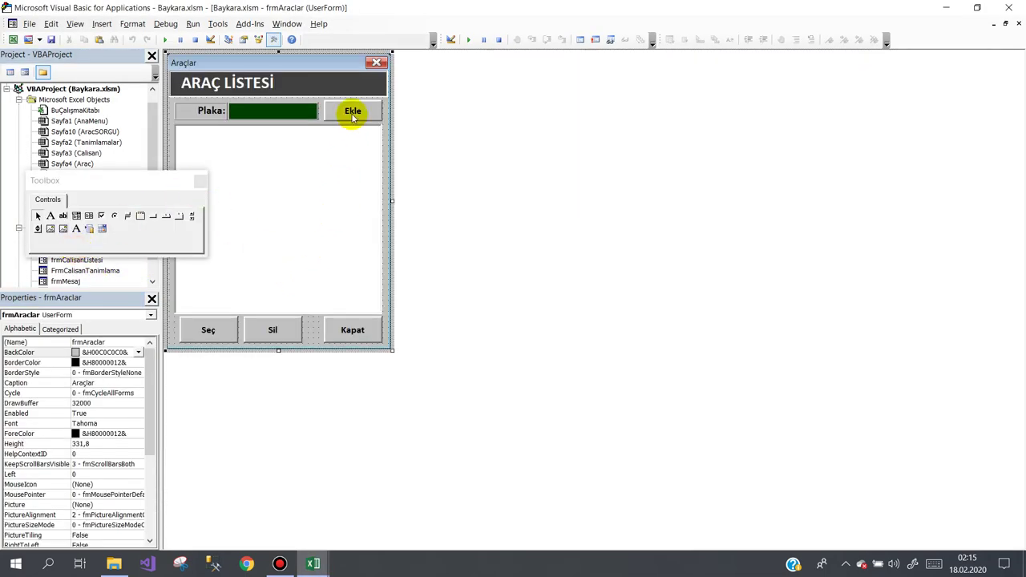
click(352, 109)
click(363, 128)
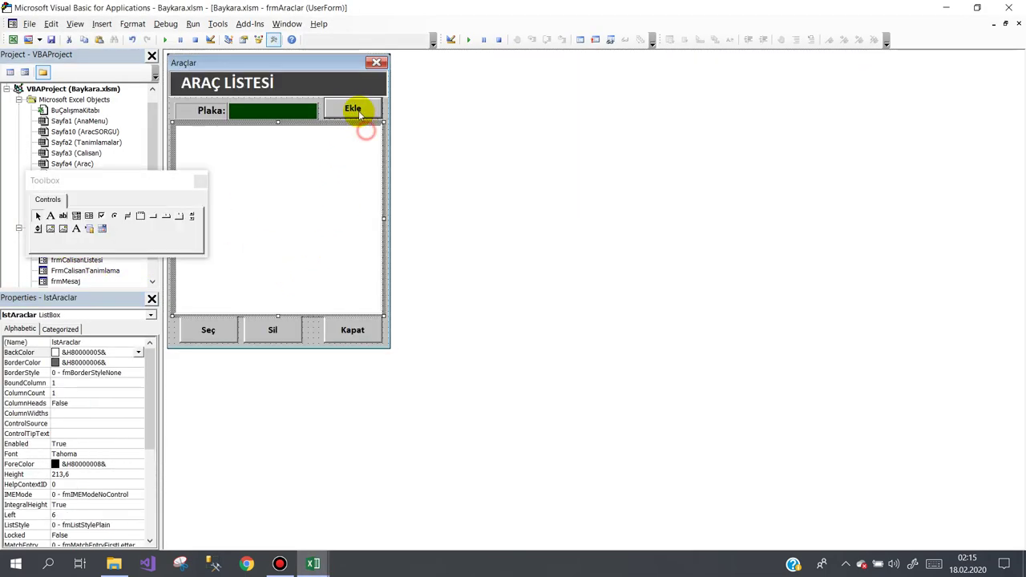
click(352, 109)
click(314, 81)
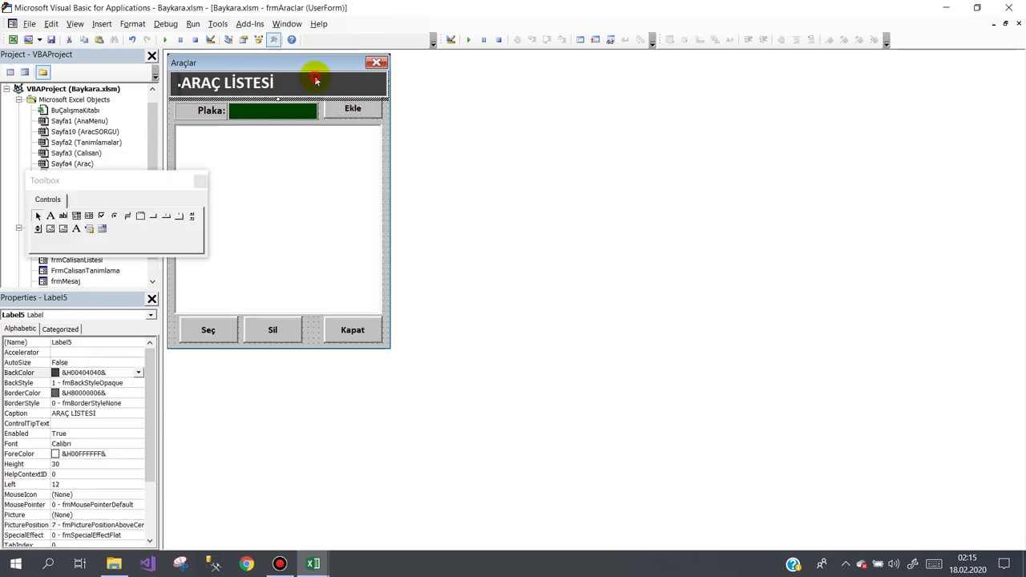
double_click(336, 112)
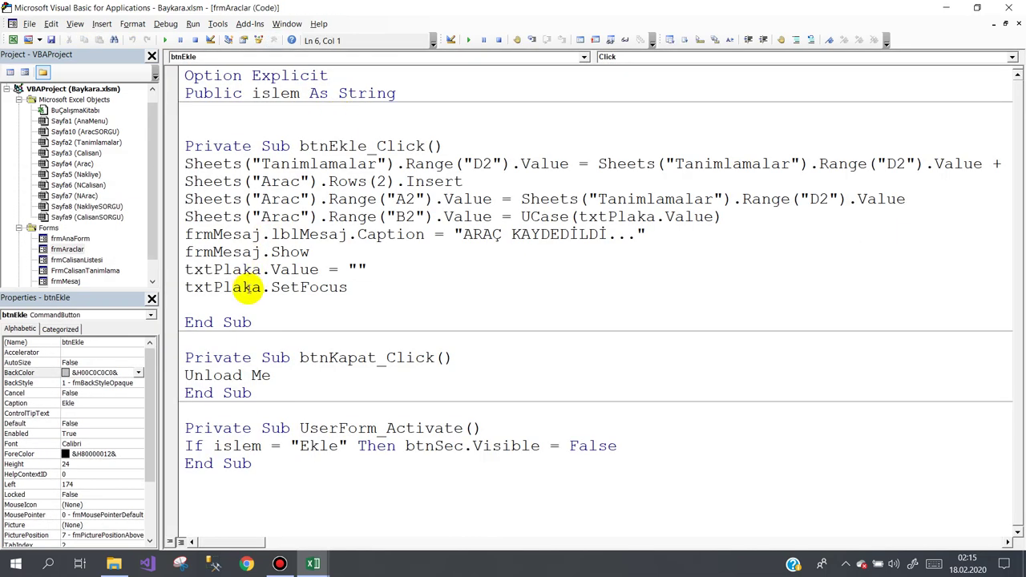
Set the Ekle button's Top property to 33.
double_click(69, 250)
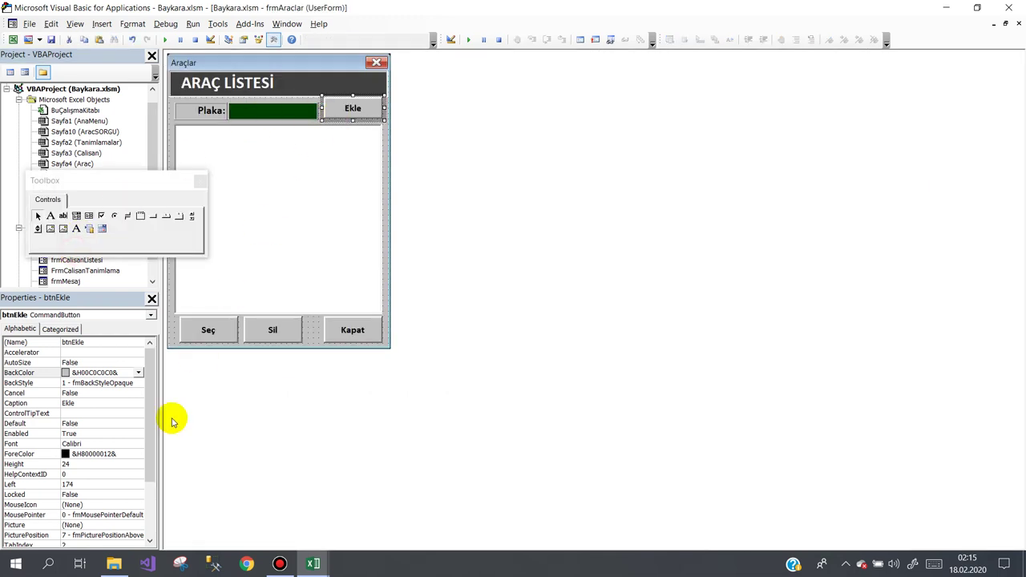
drag(149, 457, 148, 538)
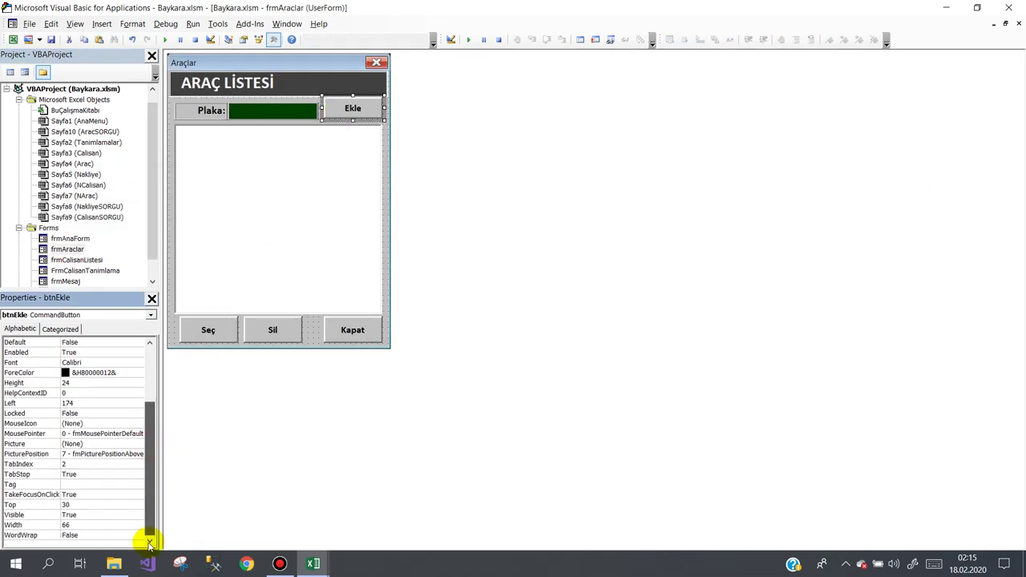
click(32, 505)
text(33)
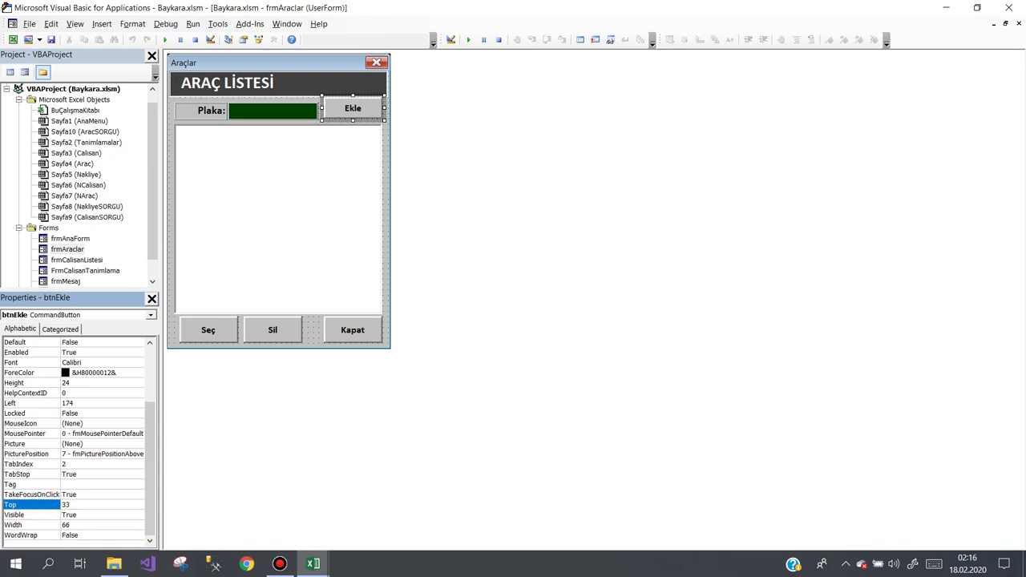
key(Return)
Compare the TabIndex settings of txtPlaka and the Ekle button.
click(294, 114)
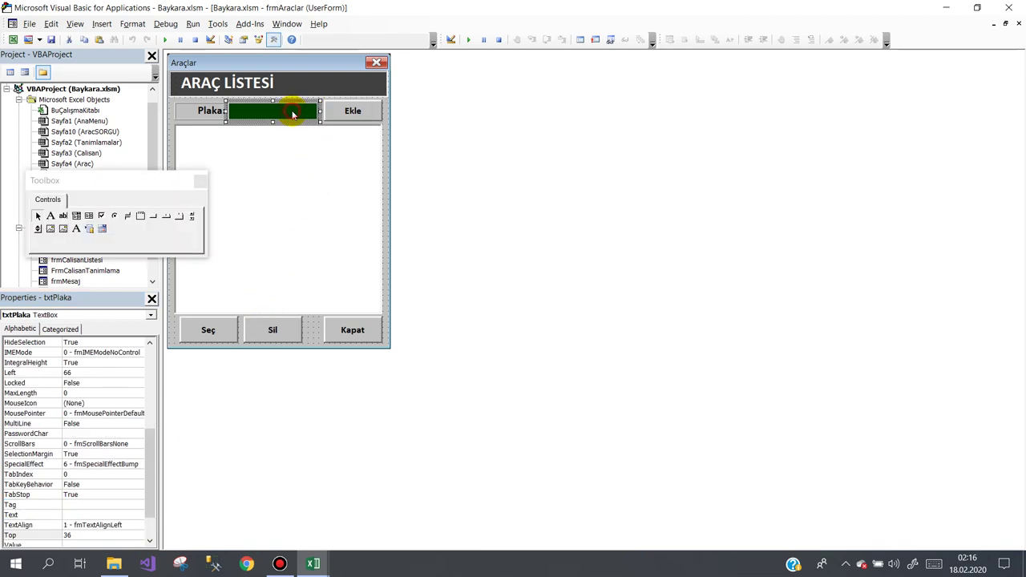
click(38, 476)
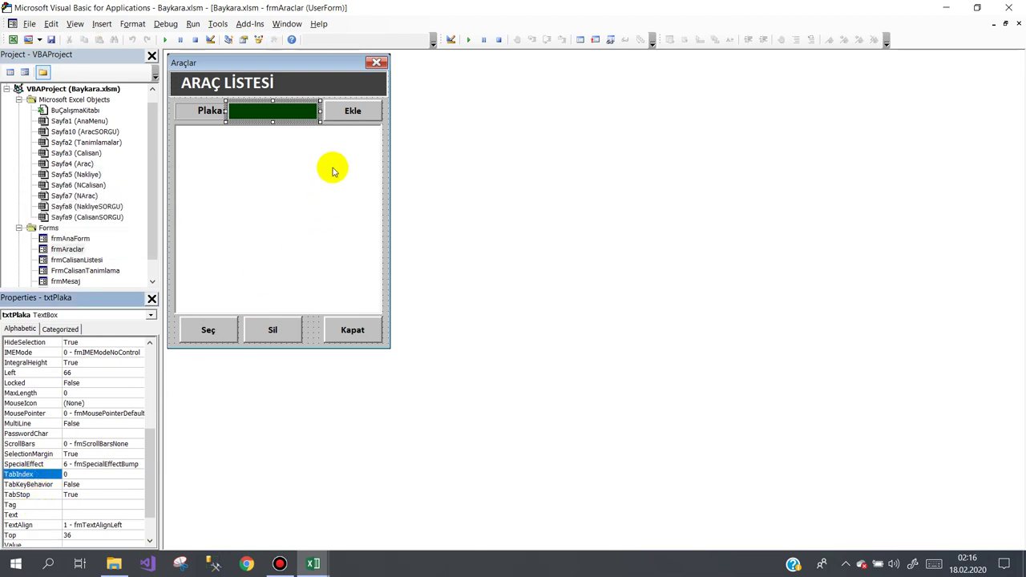
click(354, 111)
click(32, 535)
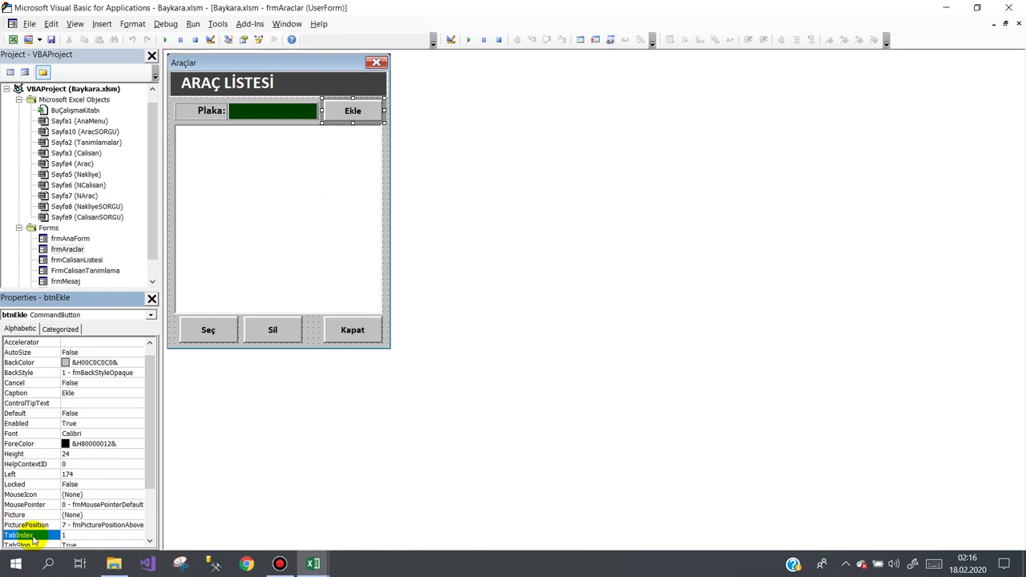
click(319, 64)
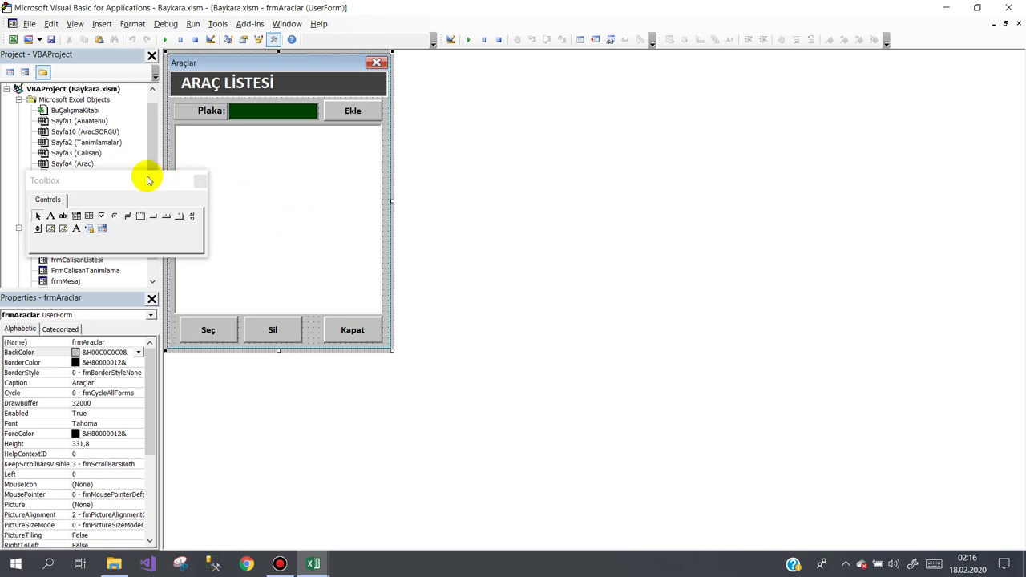
Move the floating Toolbox aside and recheck the Ekle button's Top value.
drag(146, 181, 707, 170)
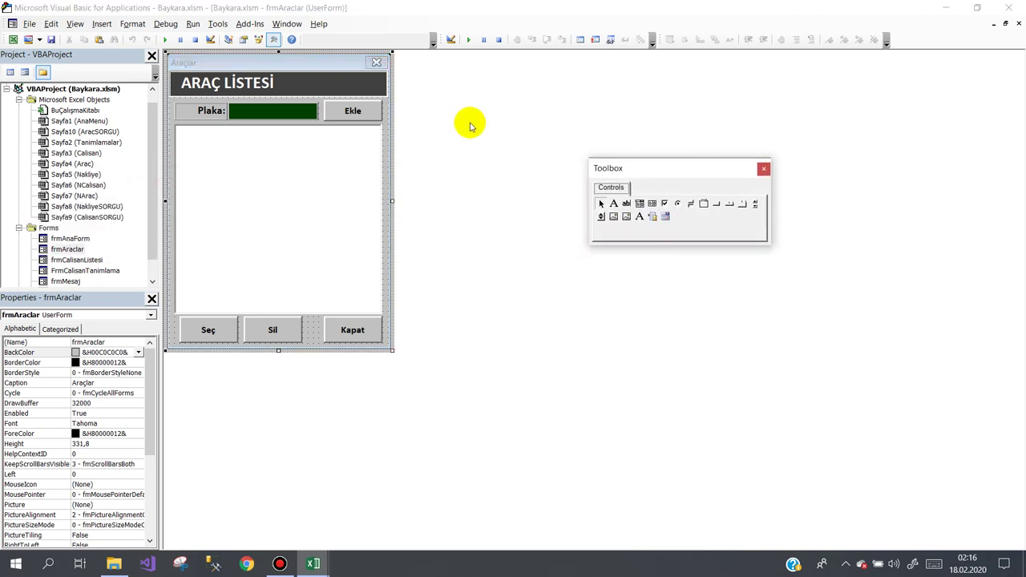
click(351, 112)
click(351, 112)
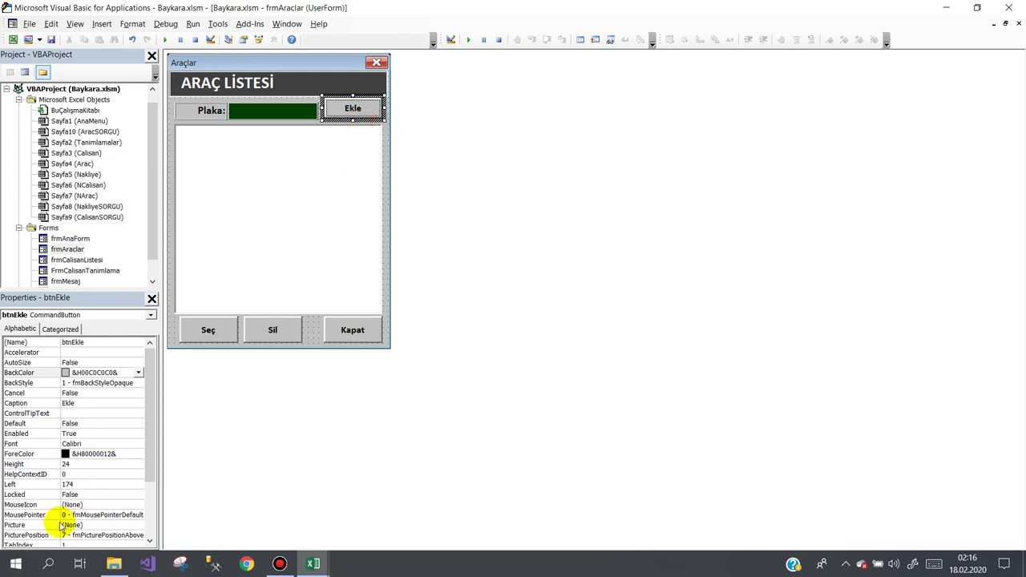
drag(148, 455, 130, 510)
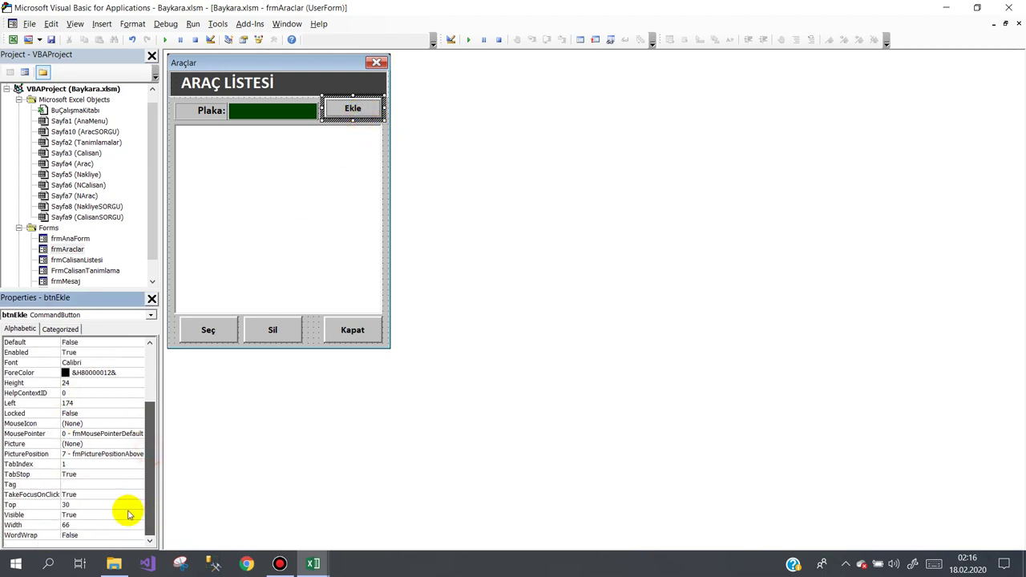
click(40, 495)
click(24, 505)
text(33)
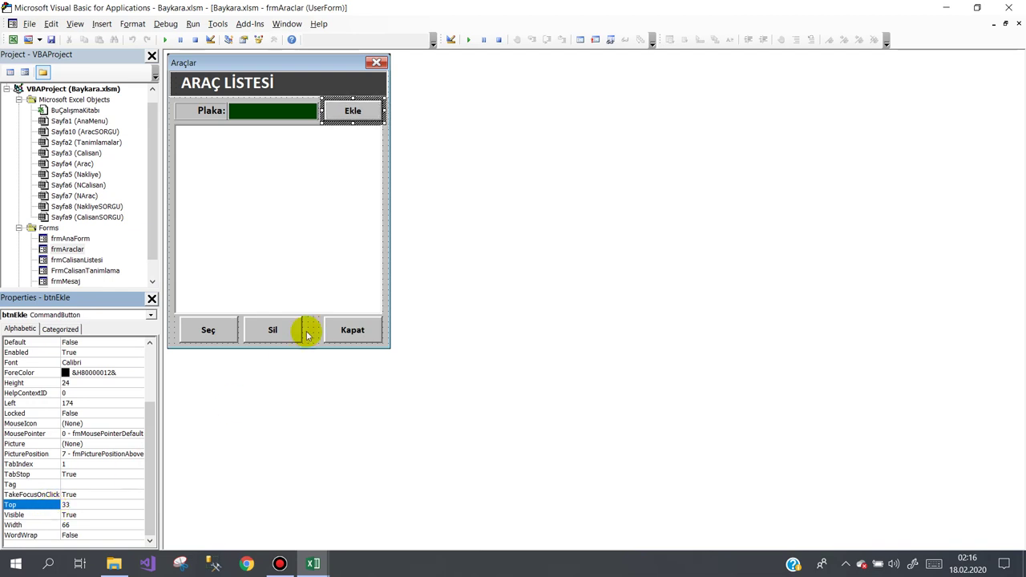
click(315, 63)
Add a Listele call at the end of the btnEkle_Click handler.
double_click(339, 110)
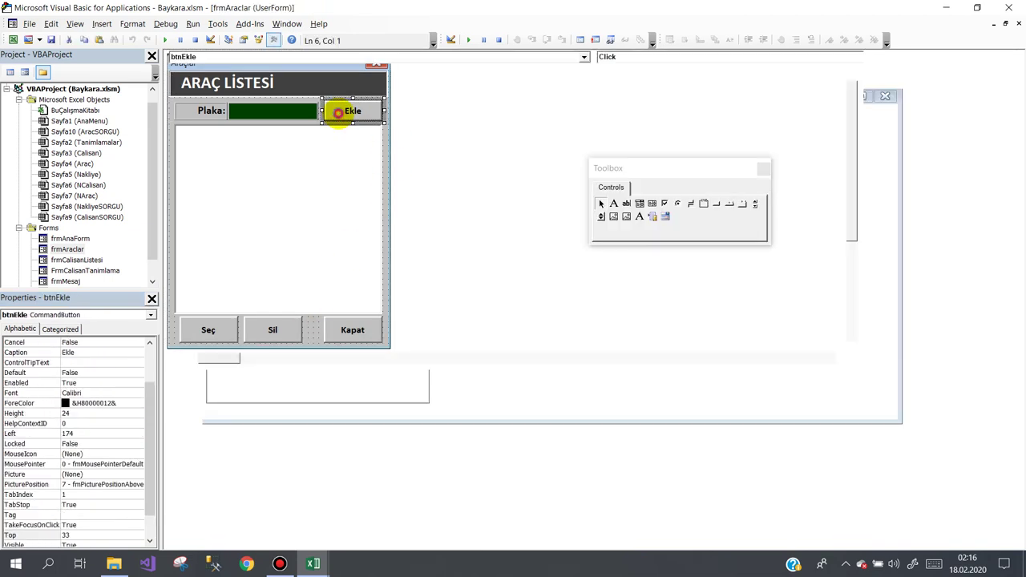
click(202, 304)
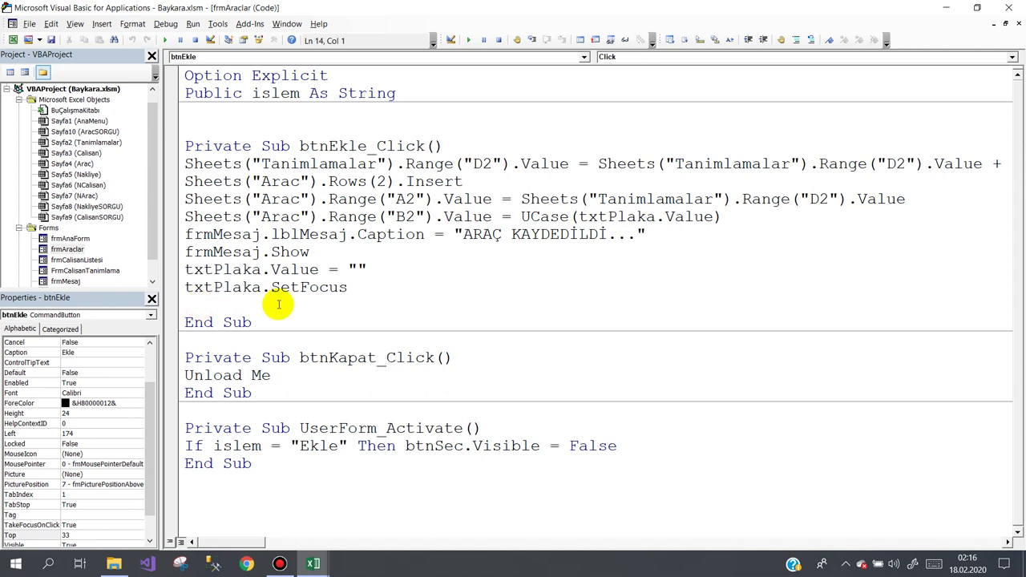
text(L)
text(te)
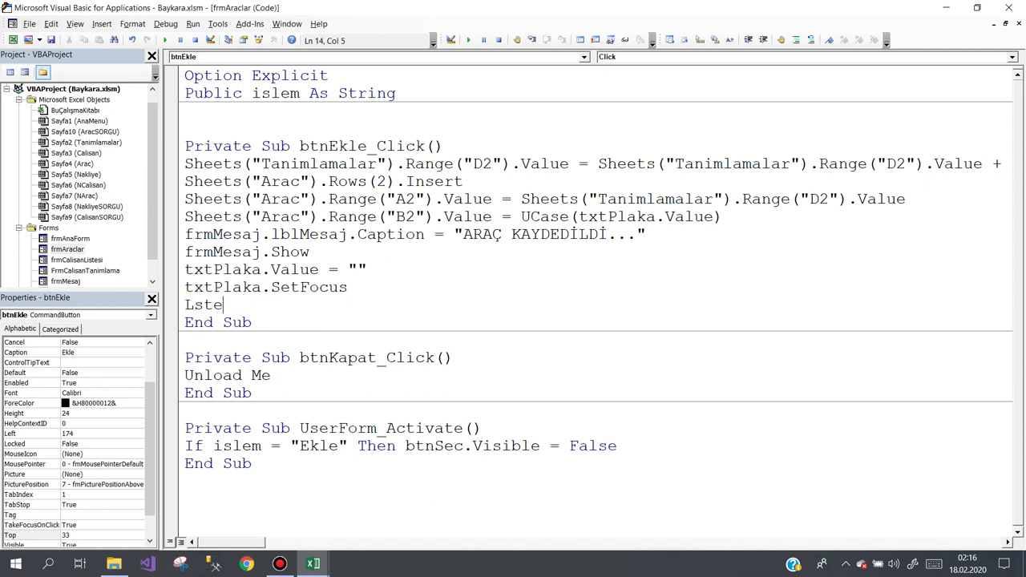
text(le)
key(BackSpace)
key(BackSpace)
key(BackSpace)
key(BackSpace)
key(BackSpace)
text(iste)
text(le)
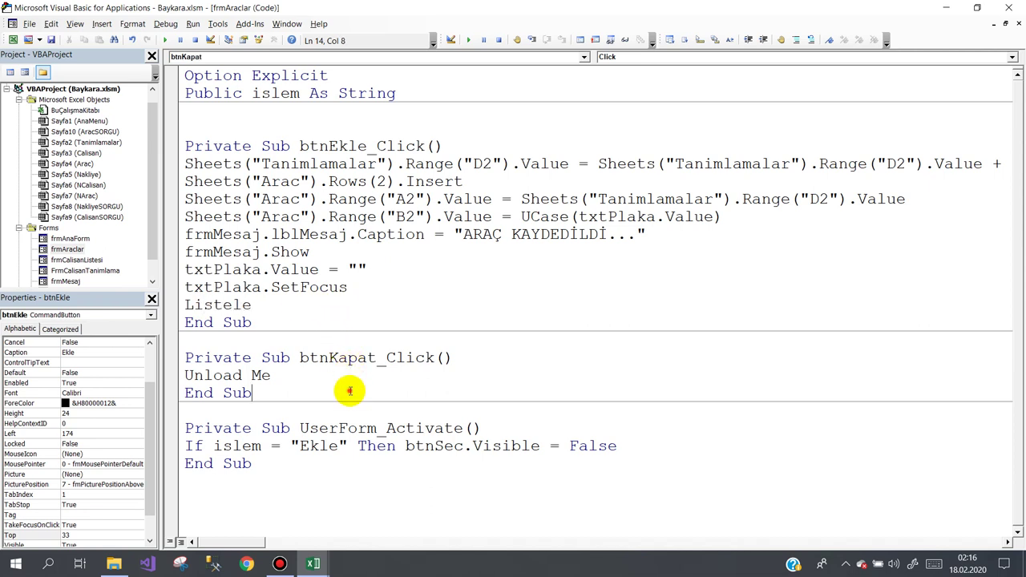
Below UserForm_Activate, add a test Function hesapa declaration.
click(348, 391)
click(202, 412)
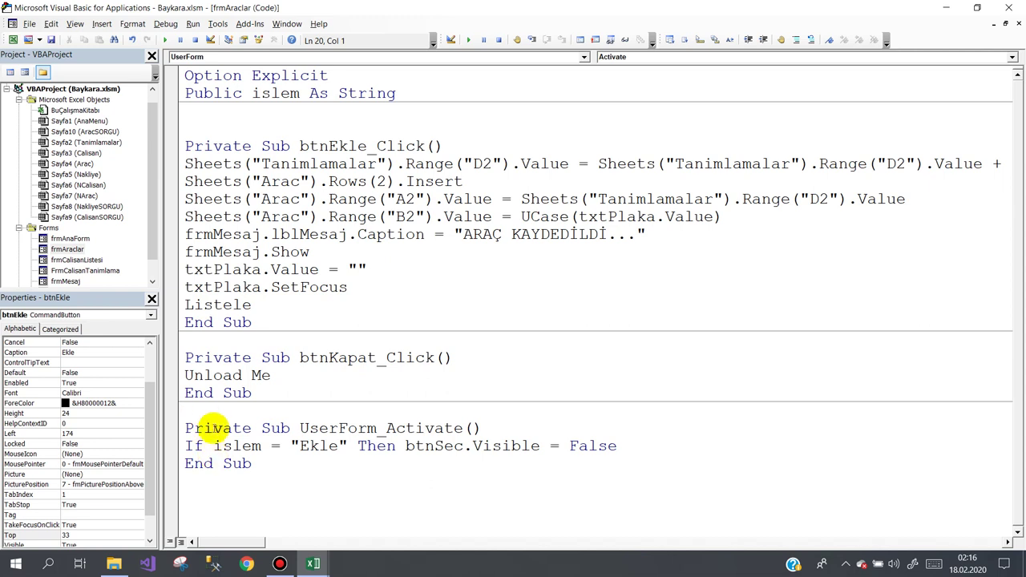
click(223, 478)
key(Return)
key(Return)
key(Return)
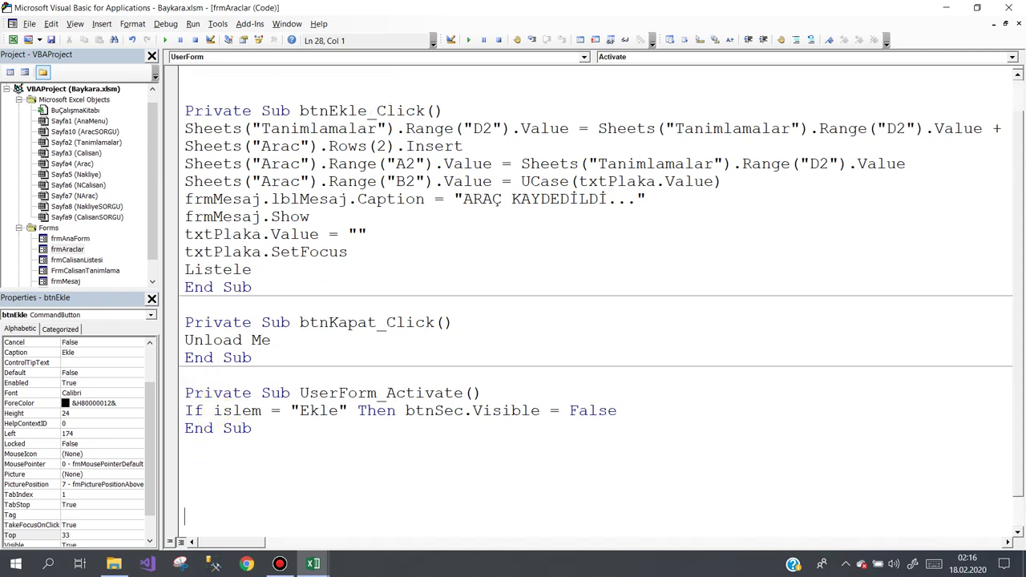
key(Return)
key(Return)
scroll(593, 304, down, 2)
click(194, 354)
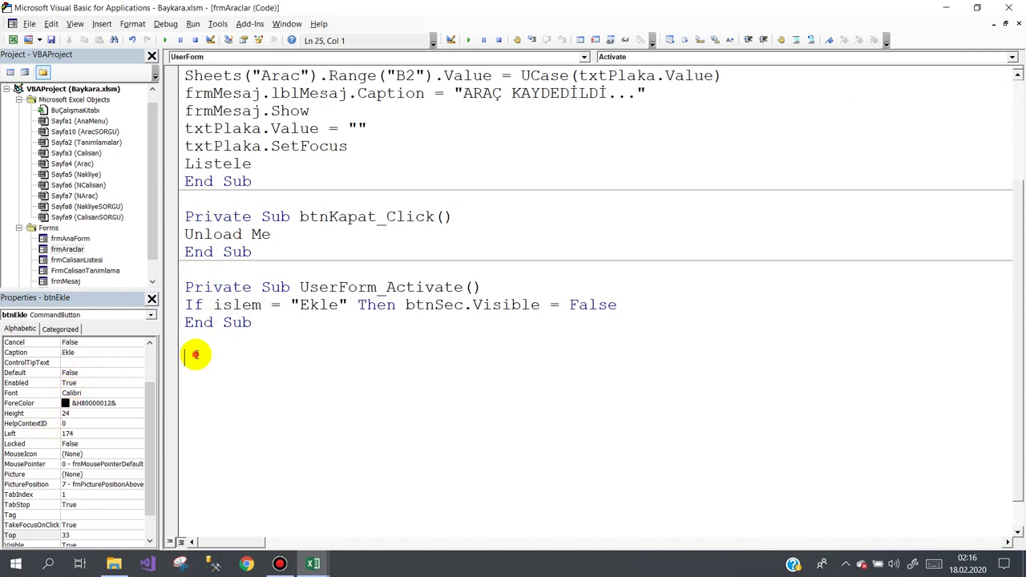
text(sub)
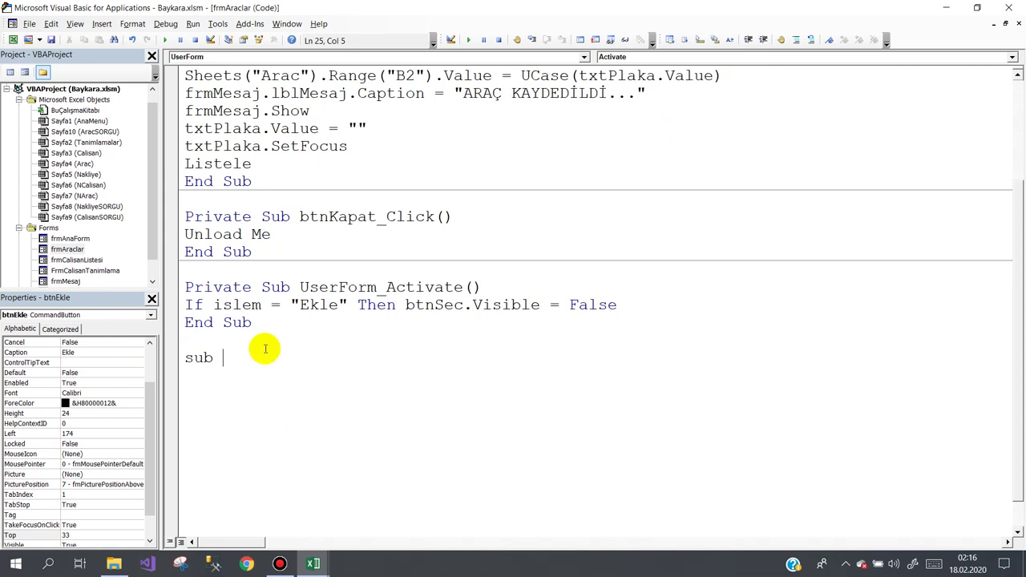
click(214, 359)
drag(197, 358, 184, 357)
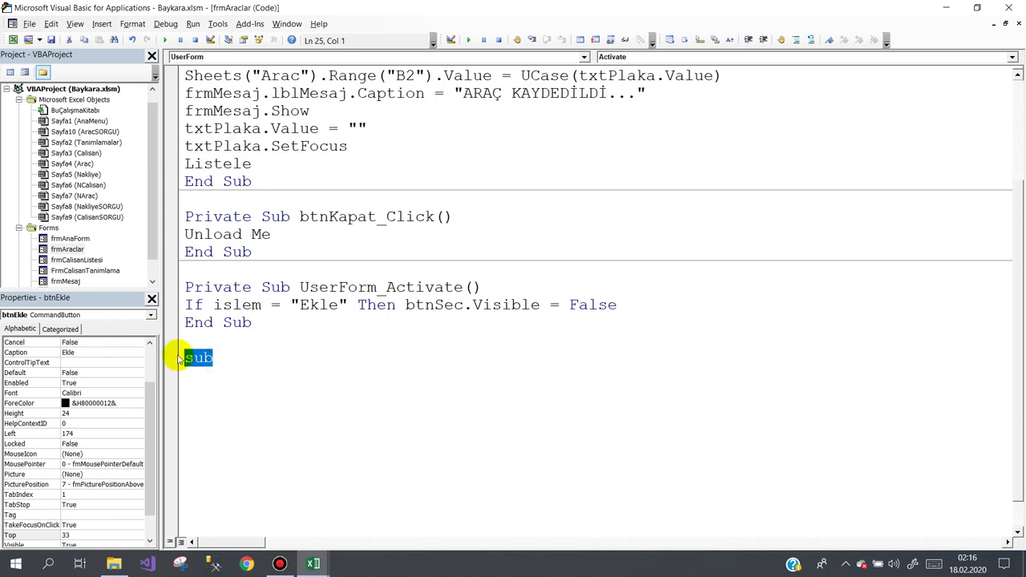
text(F)
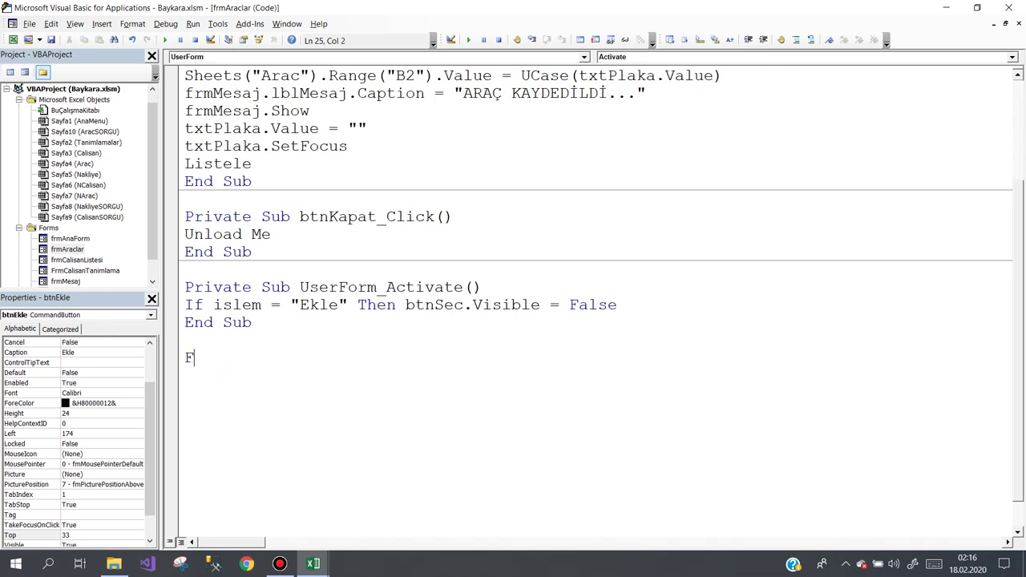
text(uncti)
text(on )
text(hesapa)
key(Return)
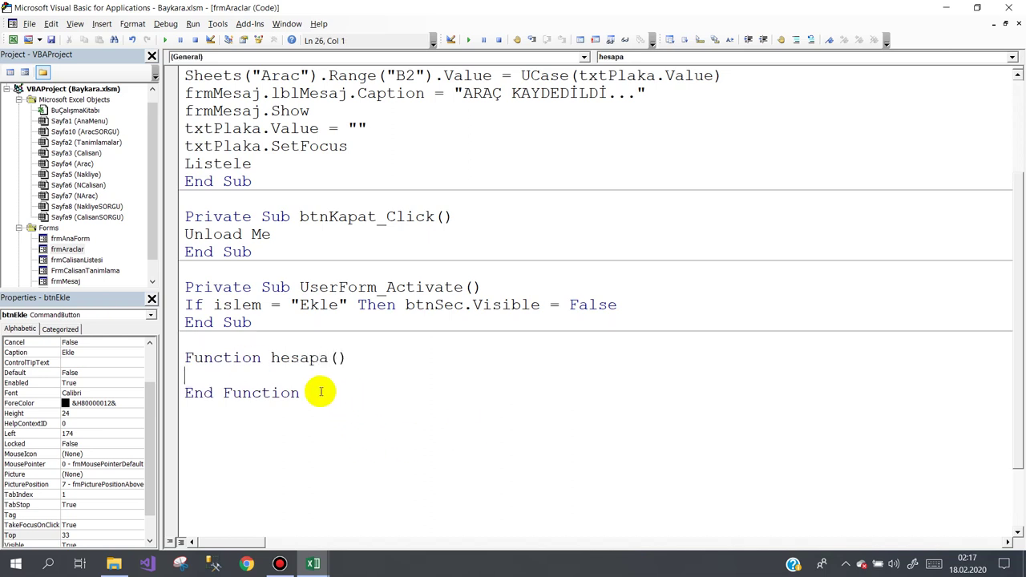
Add an empty Sub Listele() procedure and delete the hesapa function.
click(230, 428)
text(su)
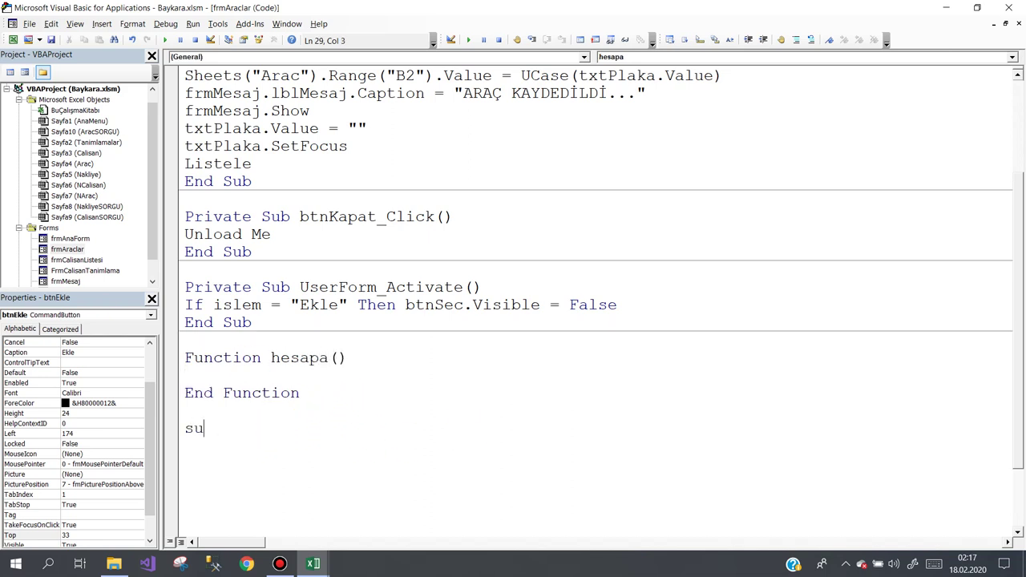
text(b )
text(Listele)
key(Return)
mouse_move(317, 391)
mouse_down()
mouse_move(264, 392)
mouse_move(188, 357)
mouse_up()
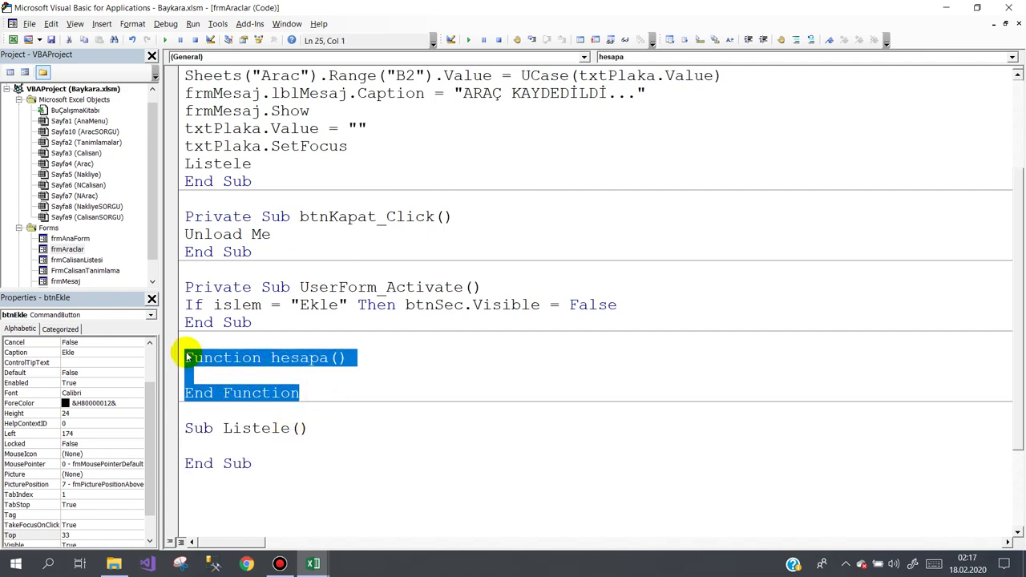
key(Delete)
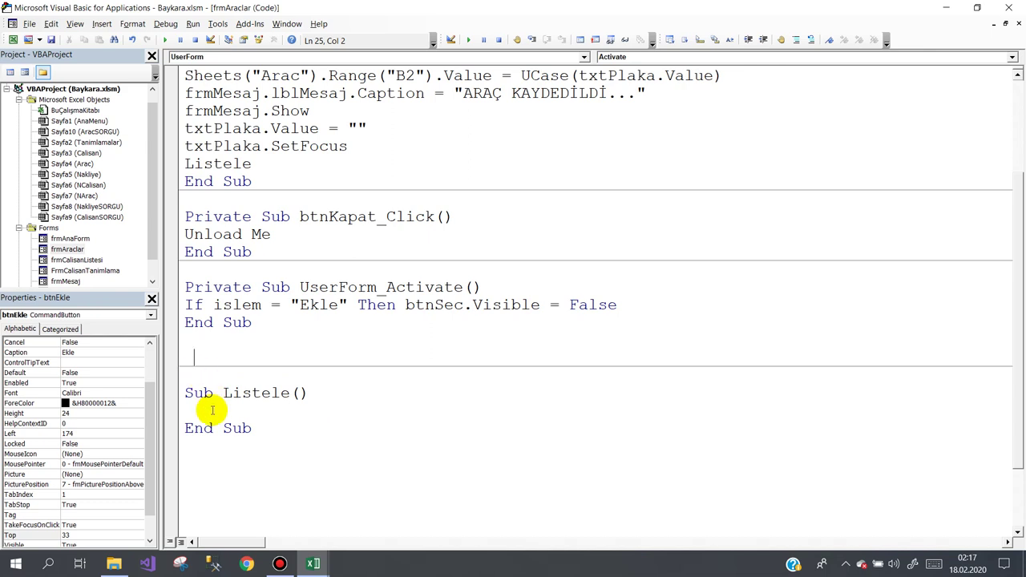
In Listele, declare Dim x As Long and add a For x = 2 To 1000 … Next loop.
click(208, 410)
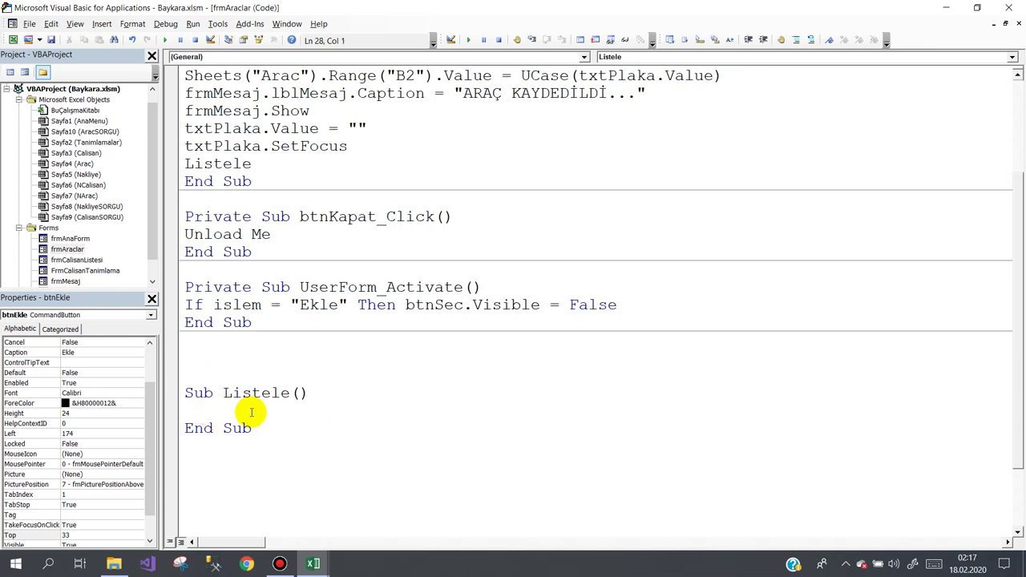
text(d)
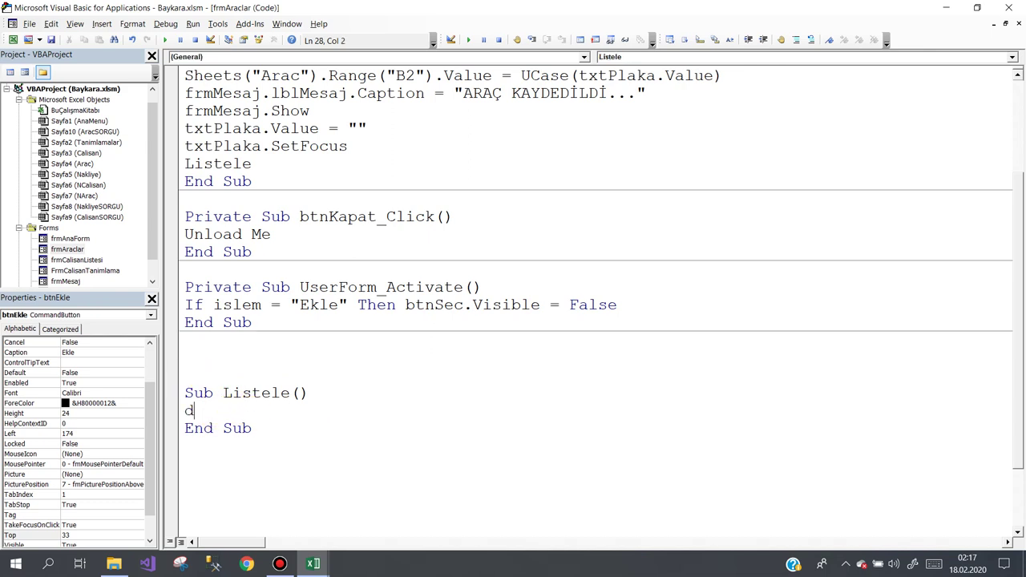
text(m)
key(BackSpace)
text(i)
text(m x as )
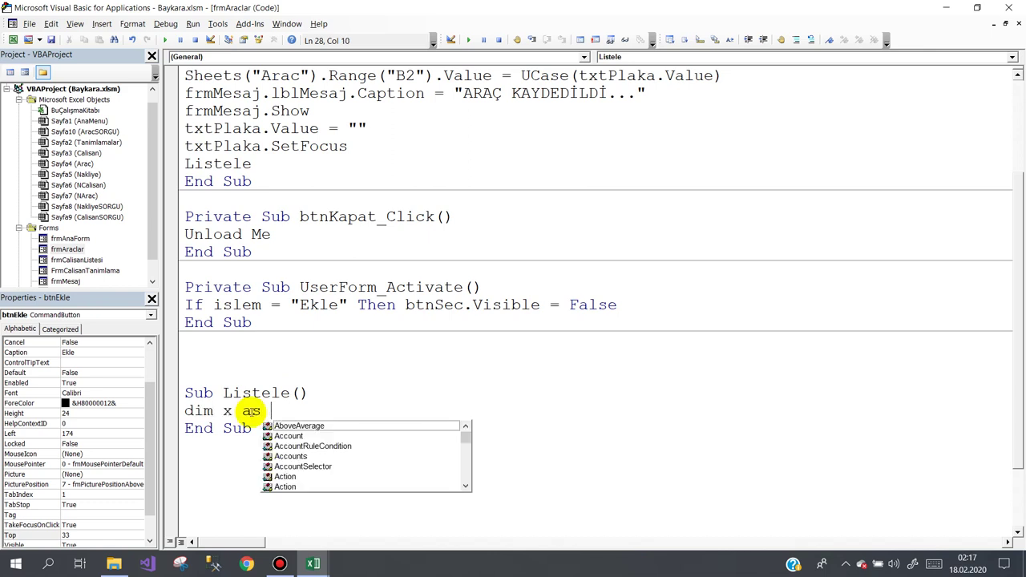
text(lon)
key(Return)
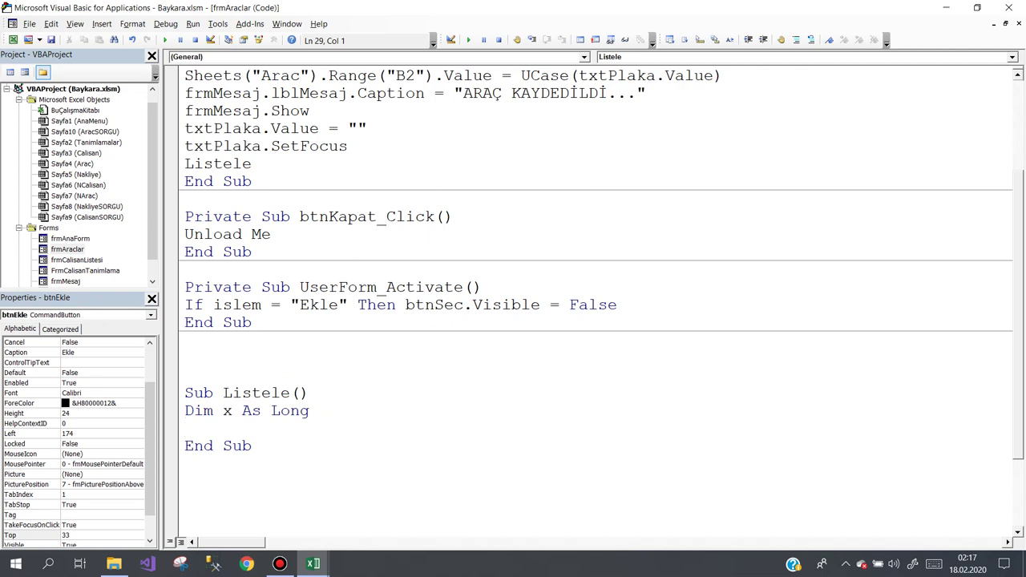
text(for x)
text(=2 )
text(to 100)
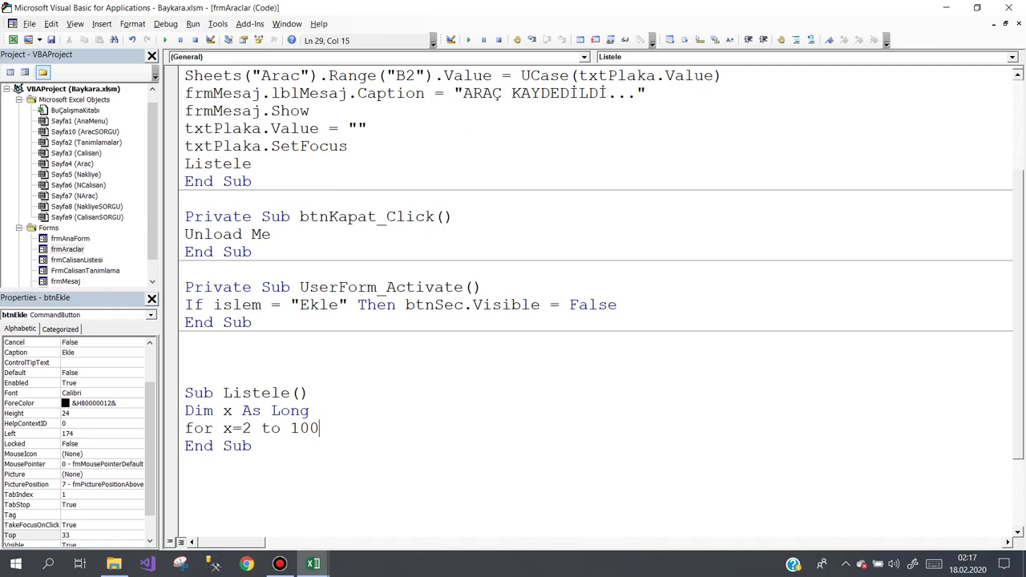
text(0)
key(Return)
key(Return)
text(next)
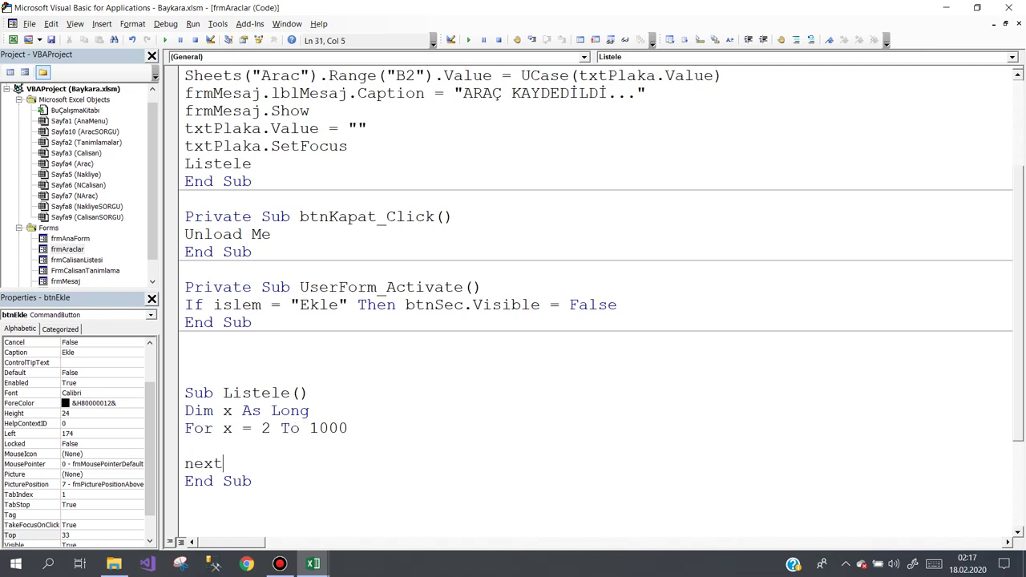
Inside the loop, Exit For when Sheets("Arac").Range("A" & x).Value is empty.
click(194, 445)
text(i)
text(f she)
key(ctrl+space)
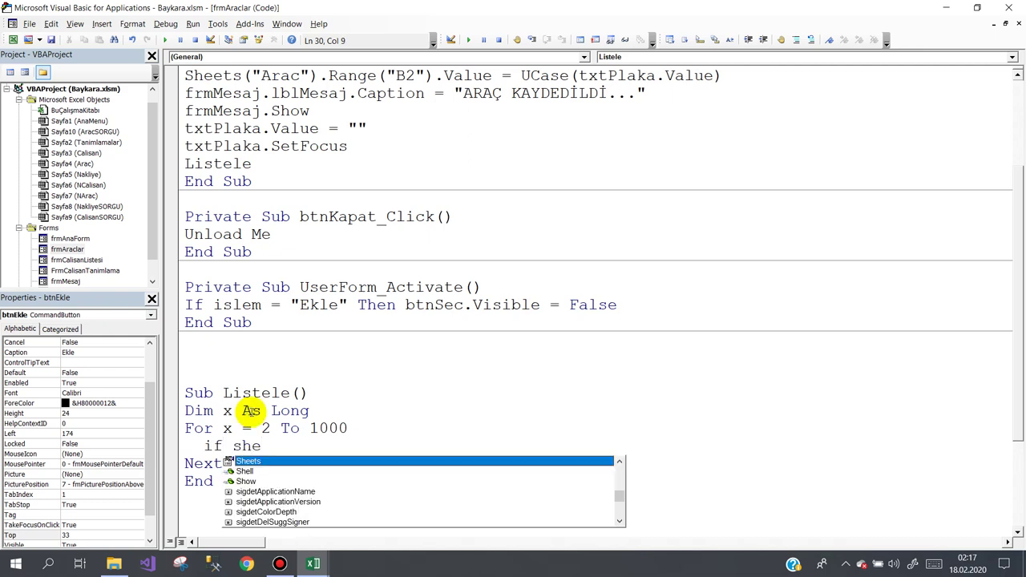
text(("Ara)
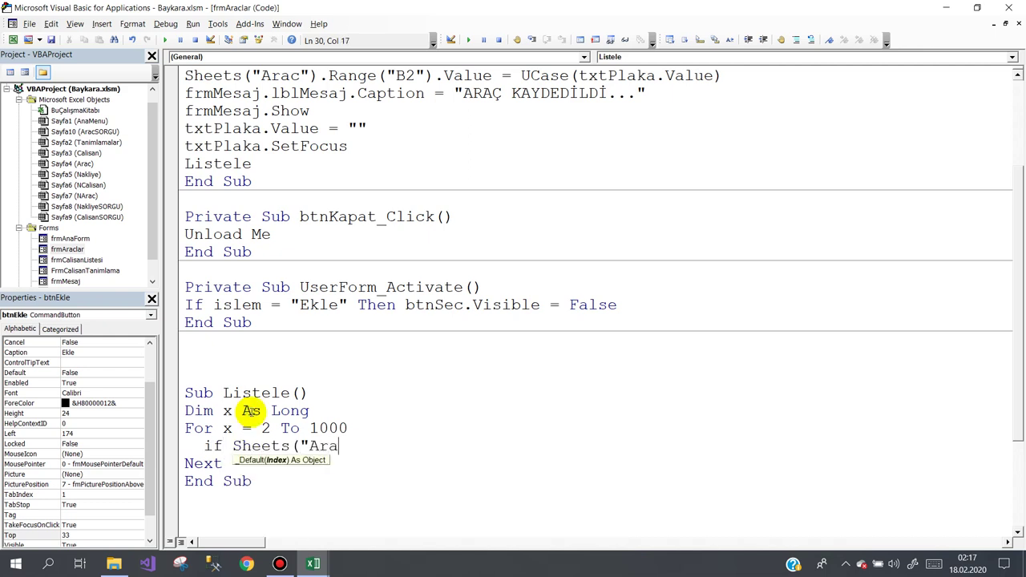
text(c").)
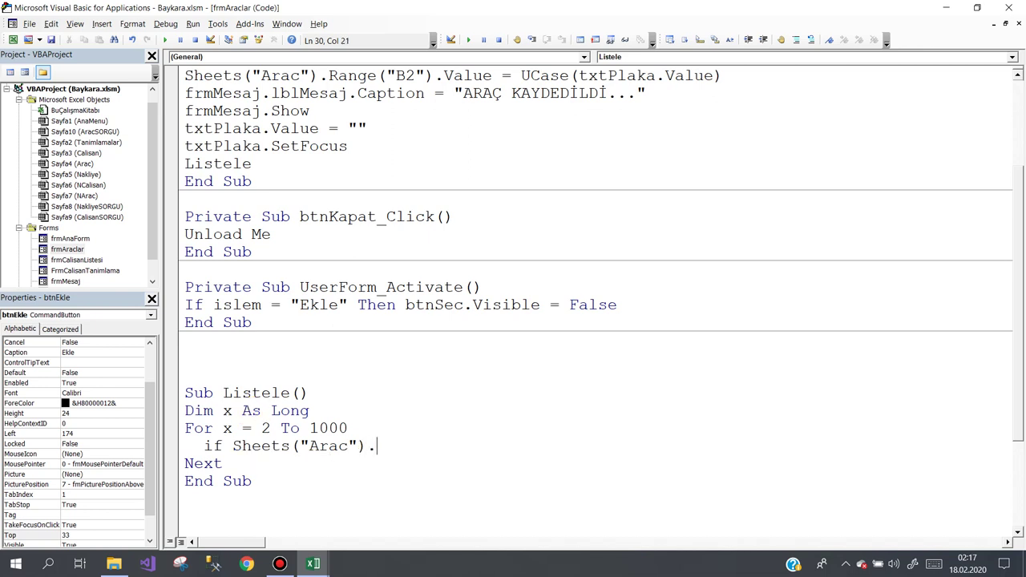
text(range()
text("A")
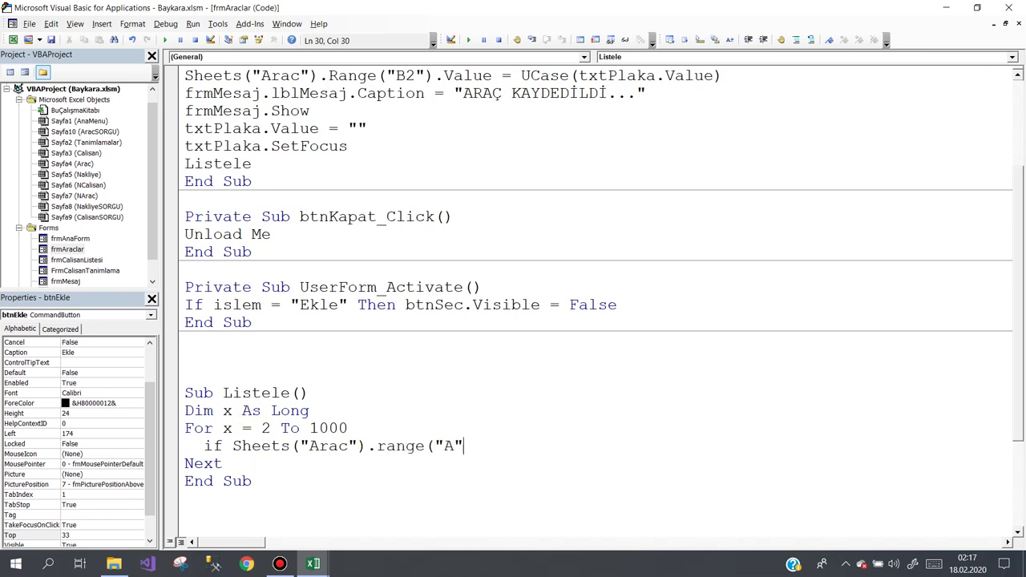
text(&x")
key(BackSpace)
text().)
text(value=)
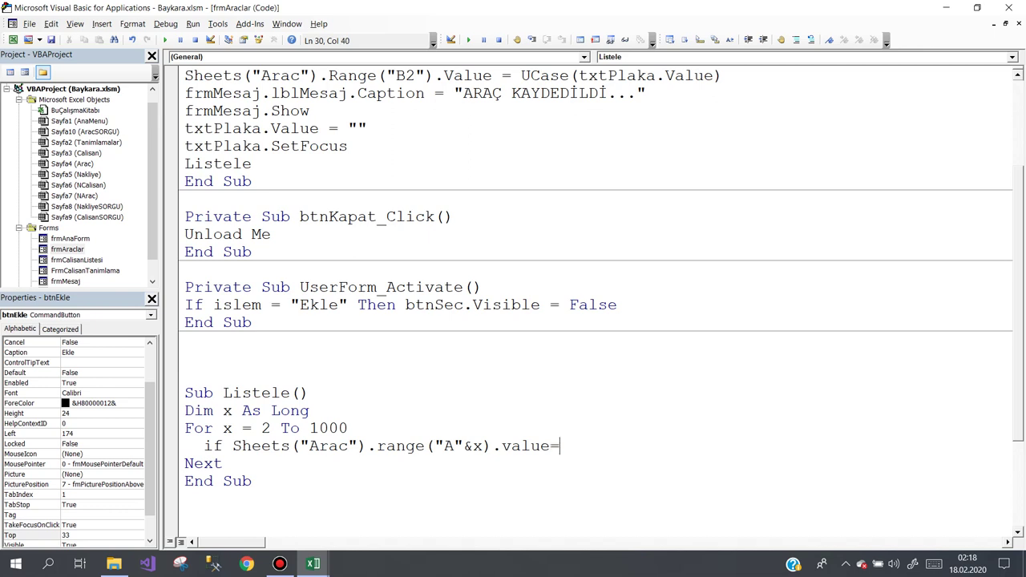
text("" then )
text(exit fo)
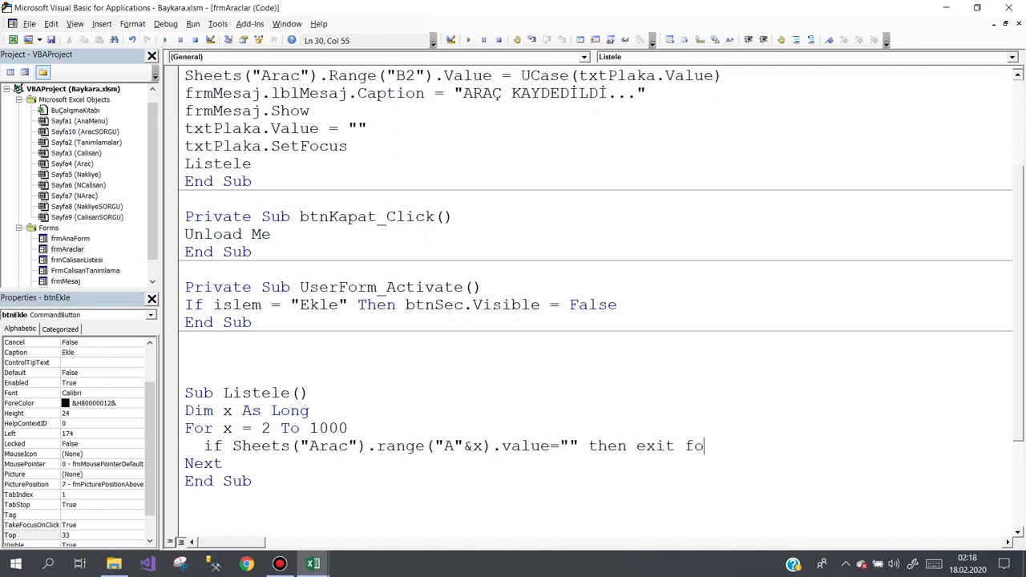
text(r)
click(223, 463)
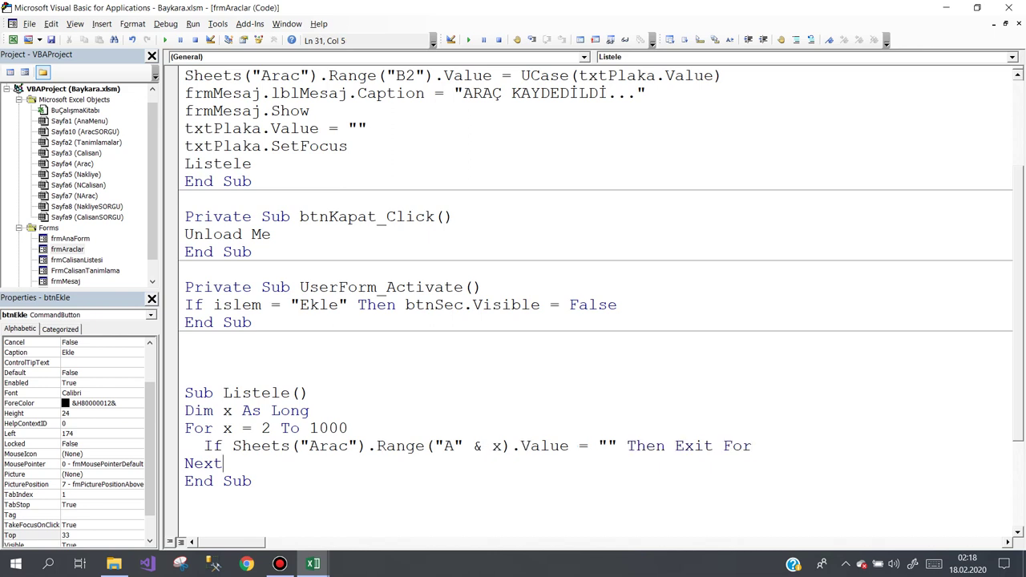
key(Return)
key(Return)
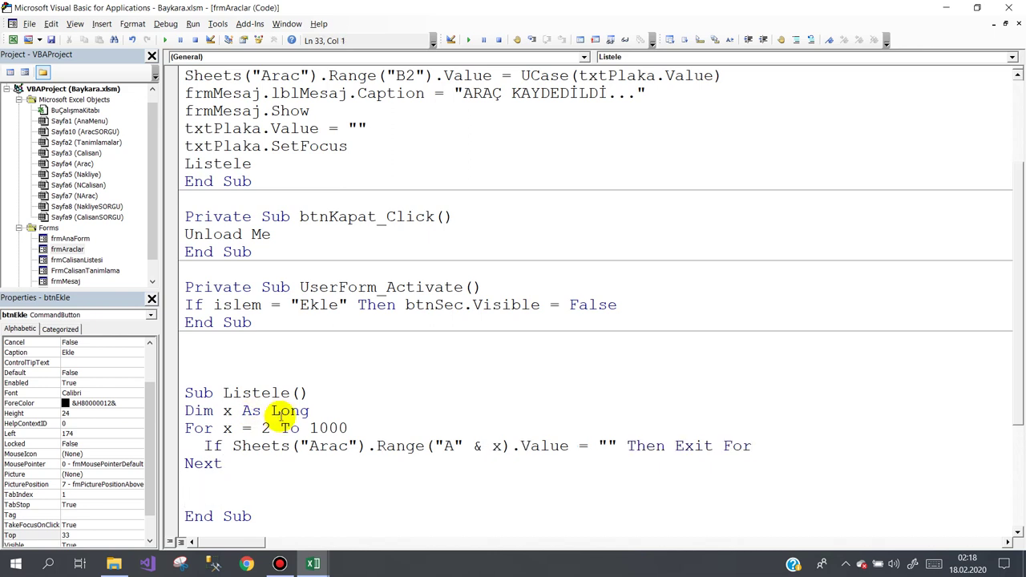
scroll(274, 387, down, 2)
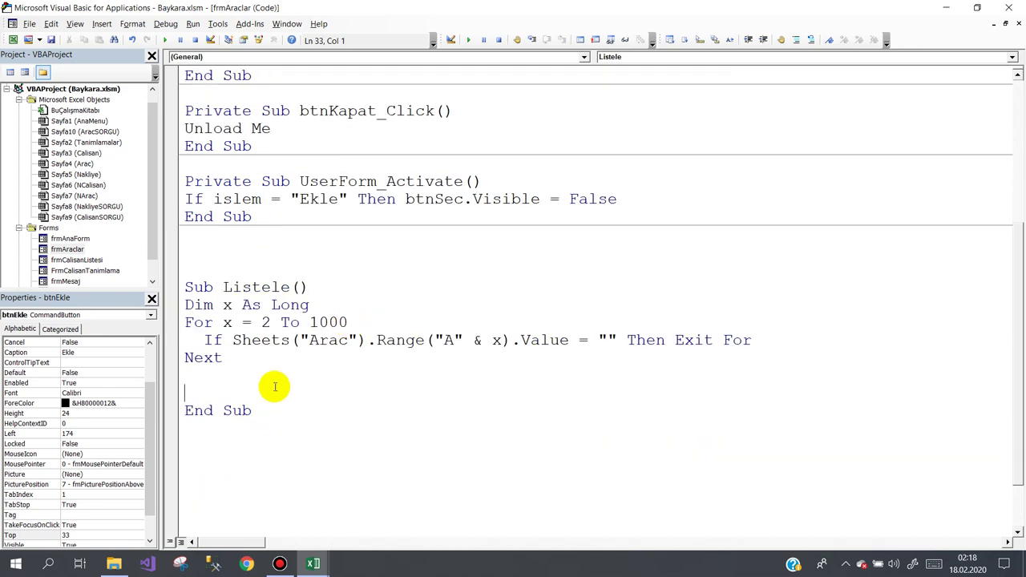
Below the loop, set lstAraclar.ColumnCount = 2.
click(196, 378)
text(lst)
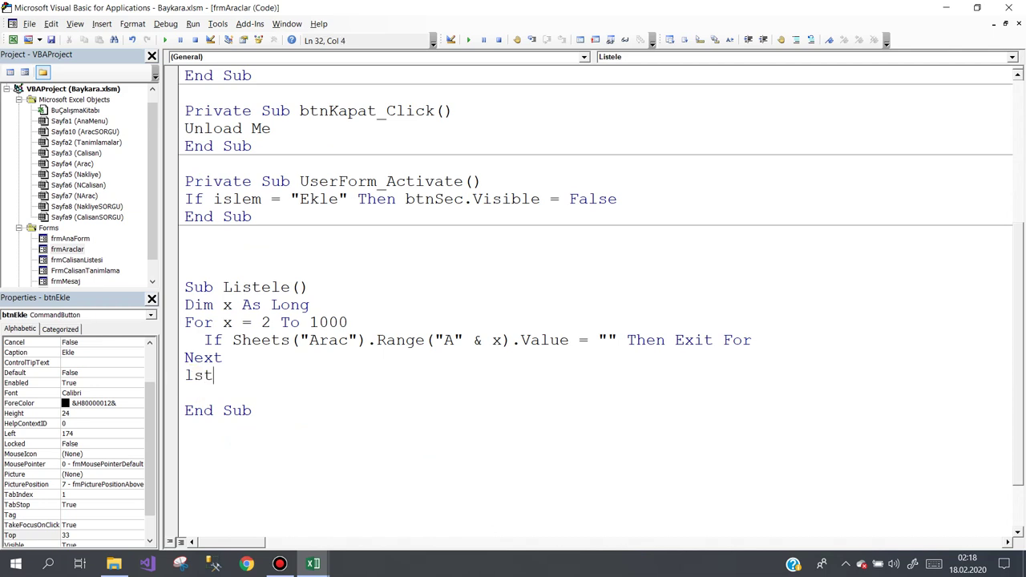
text(Araclar)
text(.)
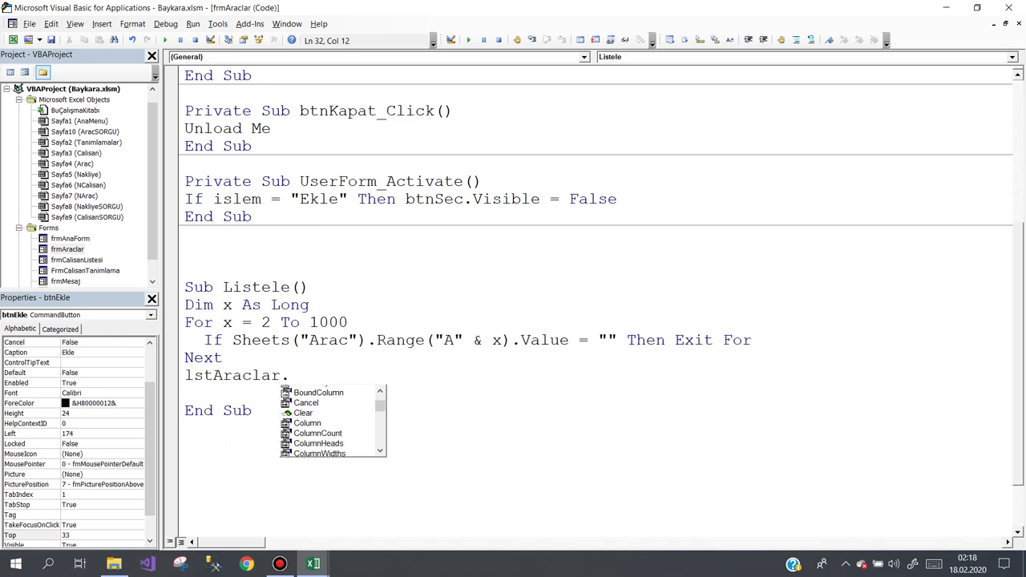
text(con)
key(Down)
key(BackSpace)
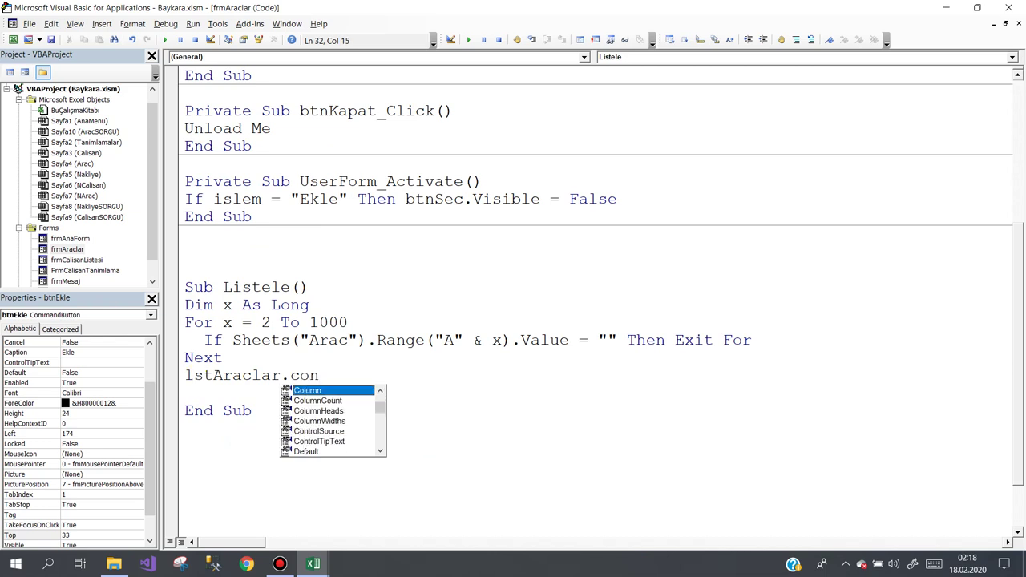
key(Down)
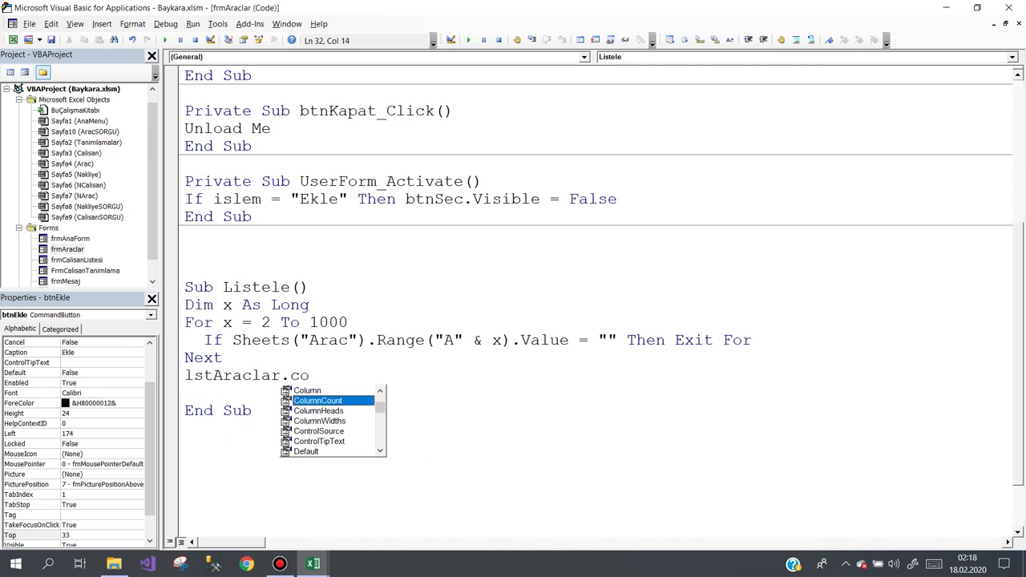
text(=2)
key(Return)
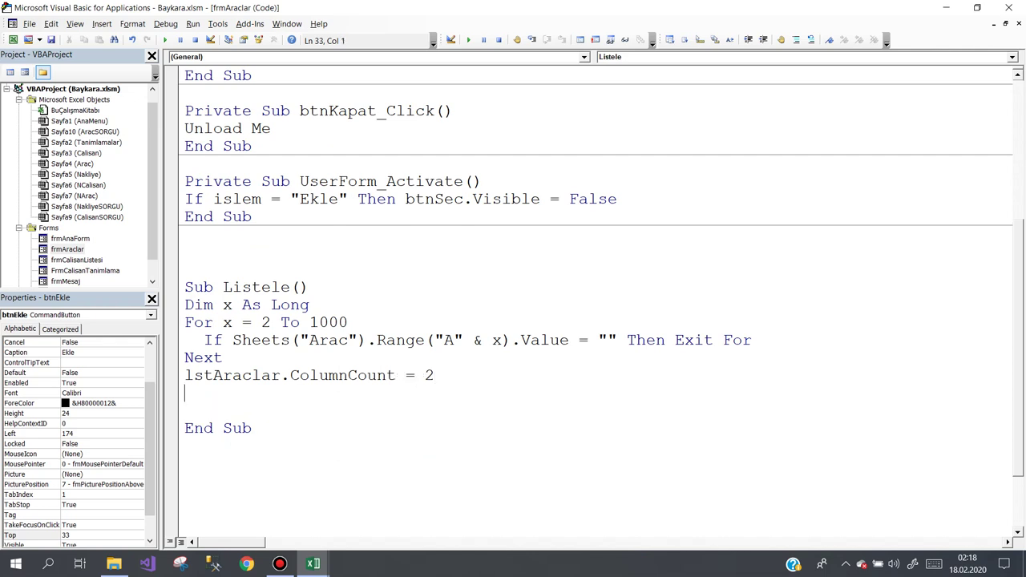
Set lstAraclar.RowSource = "Arac!A2:B" & x - 1.
text(lstAr)
text(a)
key(ctrl+space)
text(.)
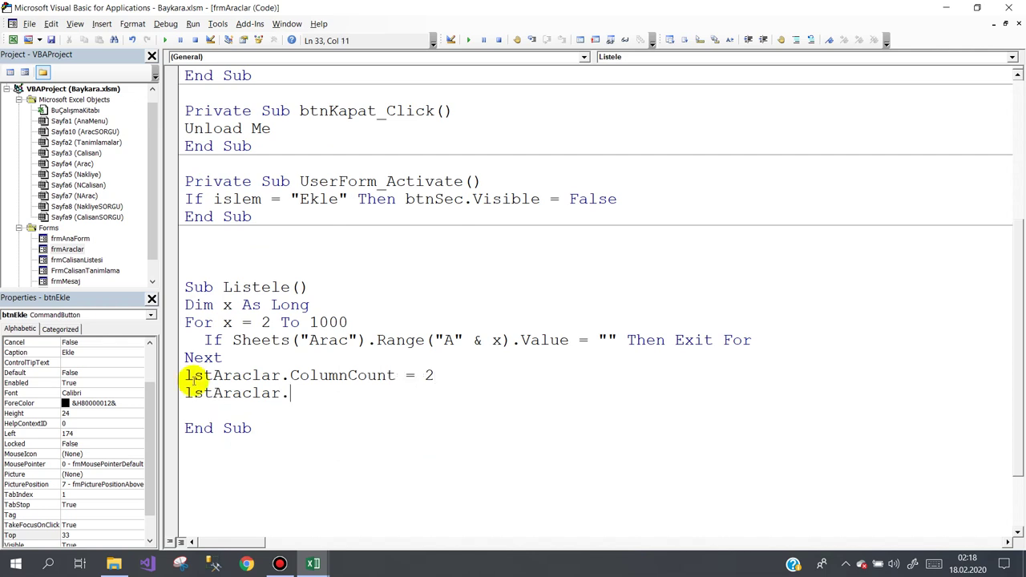
text(rw)
key(BackSpace)
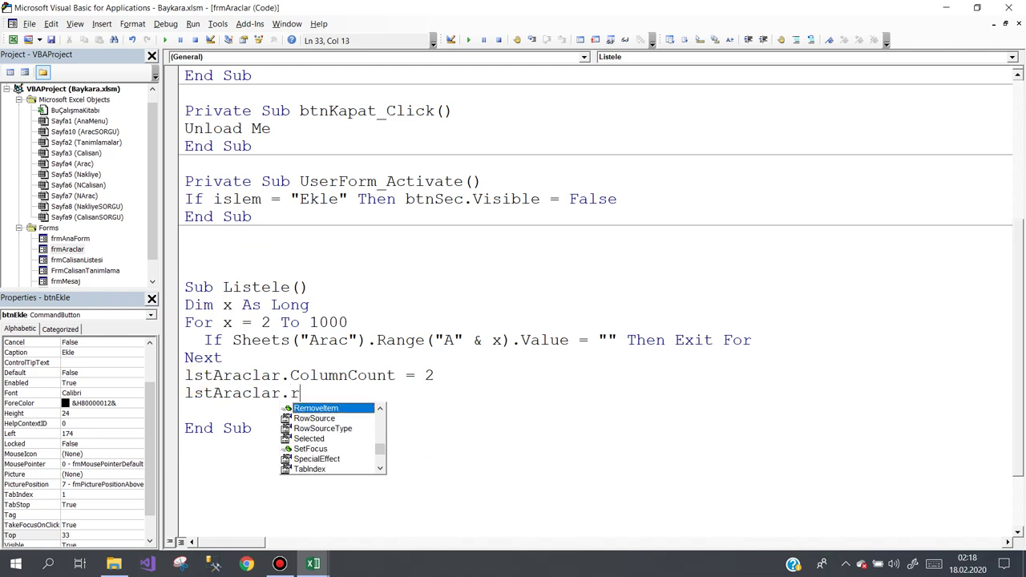
text(ource=")
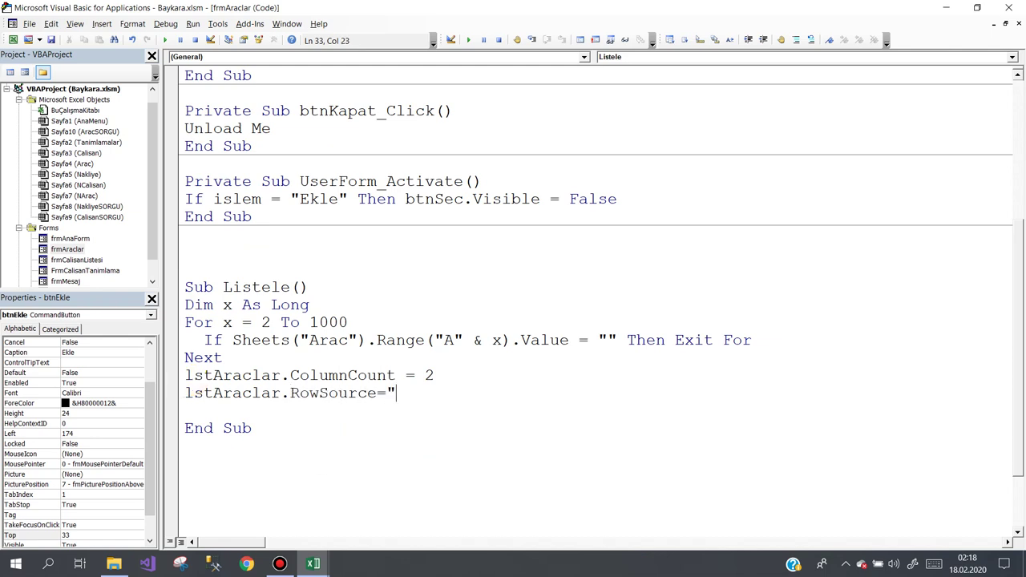
text(Arac)
text(!)
text(A2:)
text(B)
text("&x)
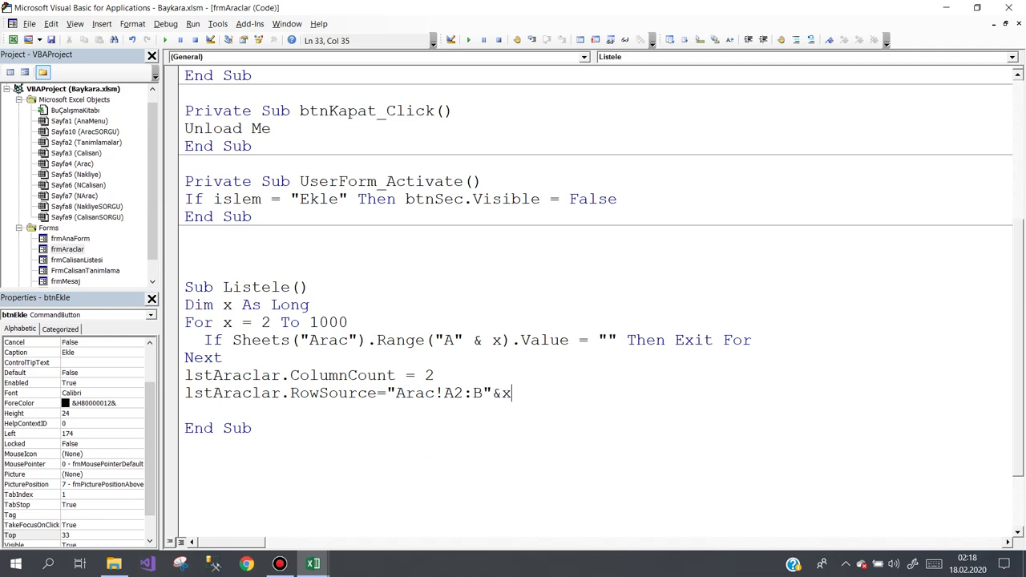
text(-1)
key(Return)
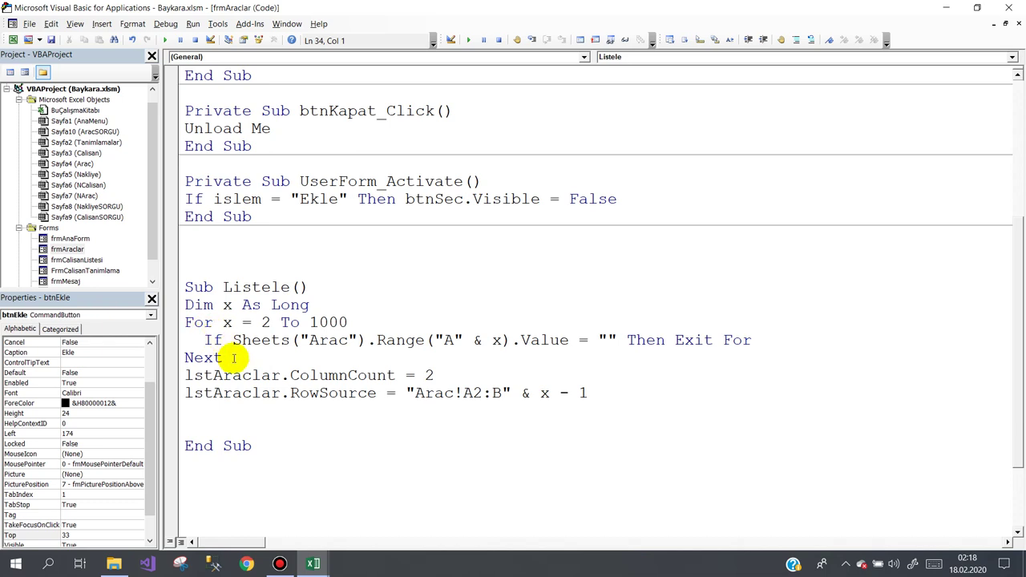
Start an If x> condition on a new line below Next.
click(232, 357)
key(Return)
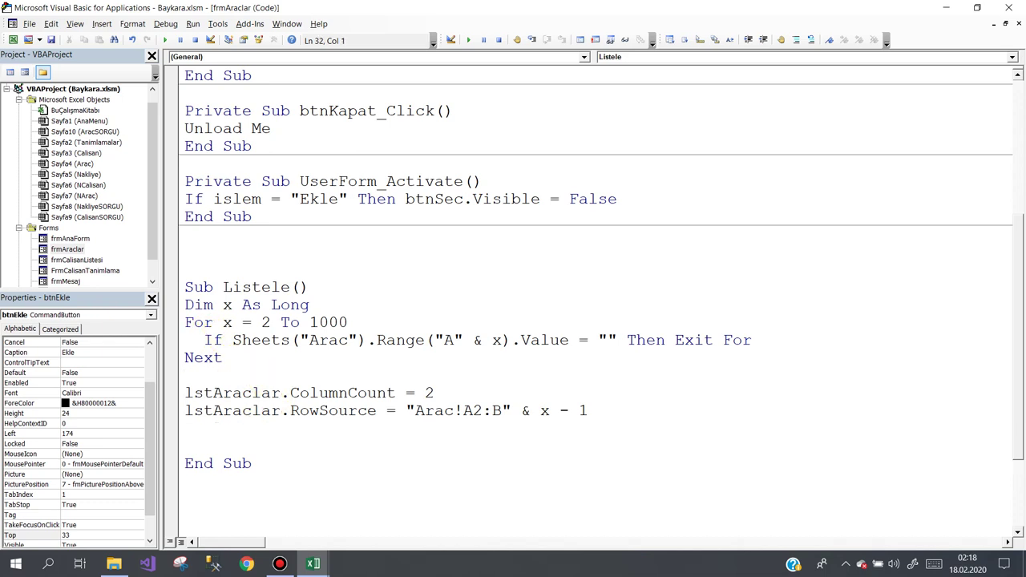
text(if x)
text(>3)
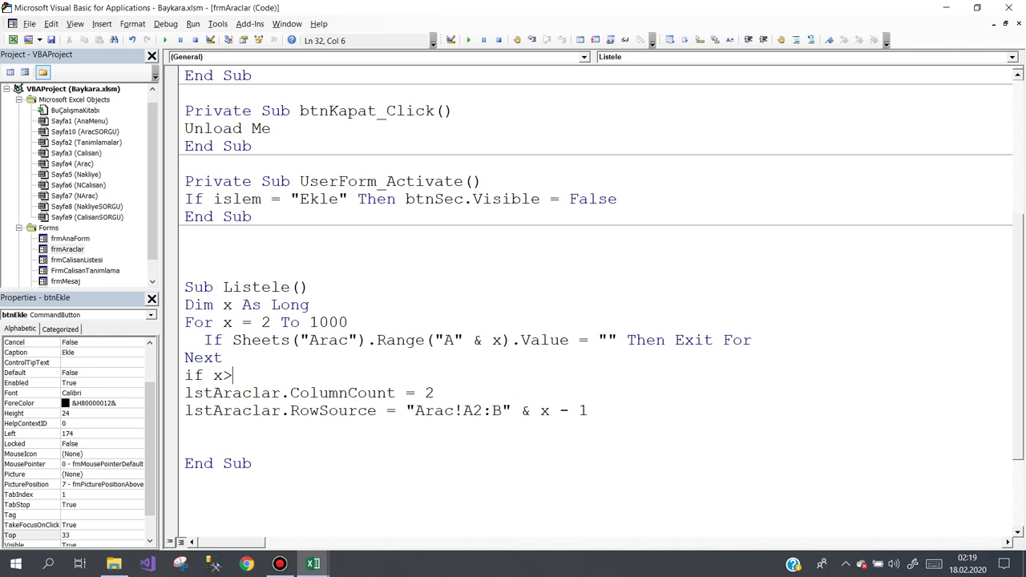
In Listele, add an If x > 2 Then line and indent the ColumnCount and RowSource lines under it.
text(3)
key(BackSpace)
text(2)
key(Right)
key(Right)
click(324, 374)
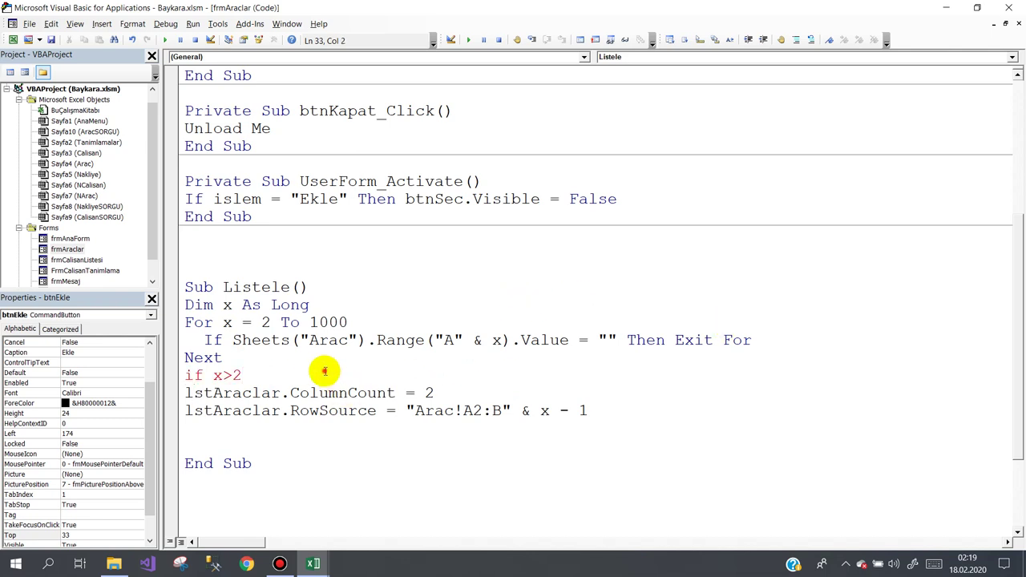
text(then)
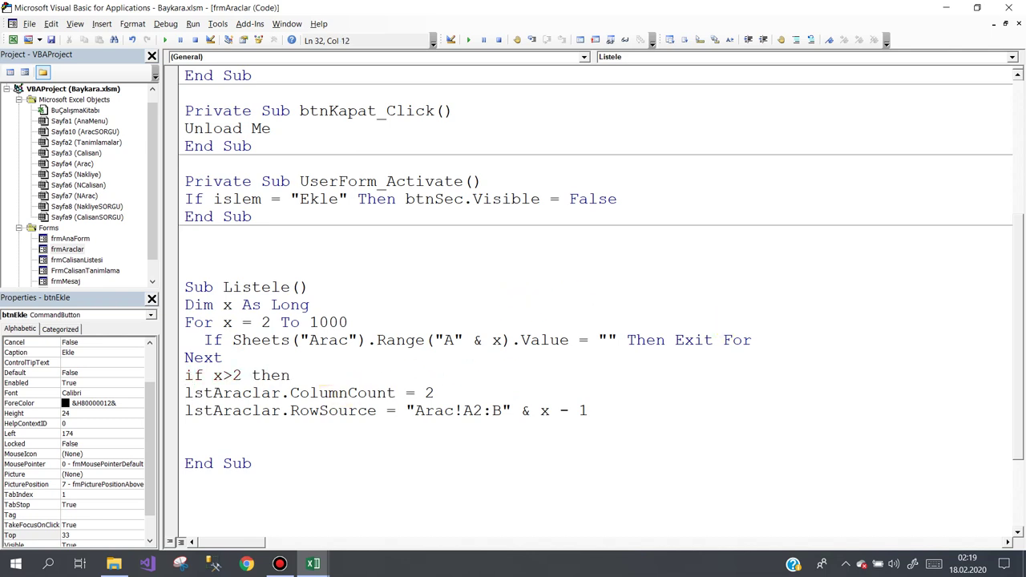
key(Down)
key(Down)
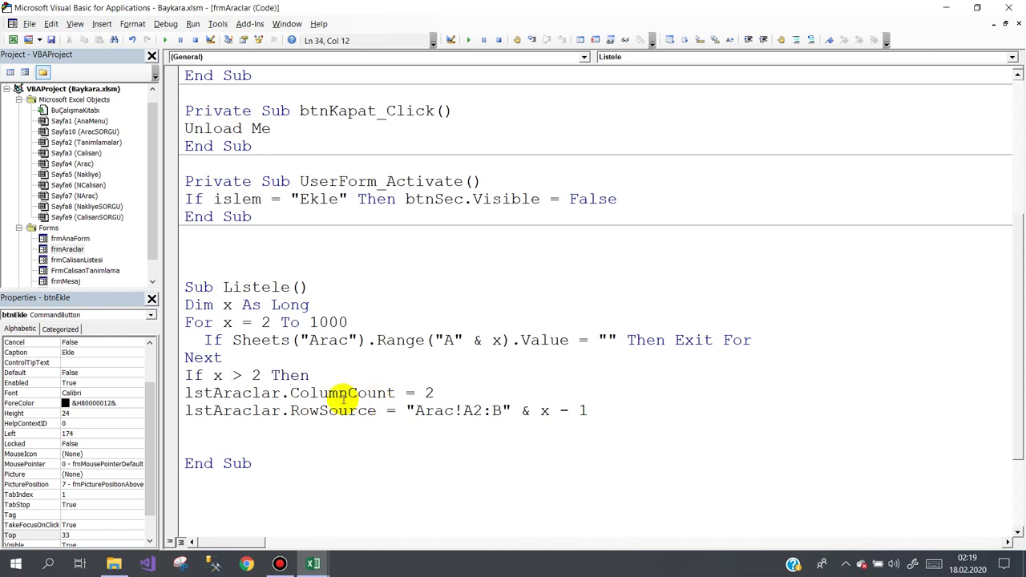
drag(185, 393, 657, 410)
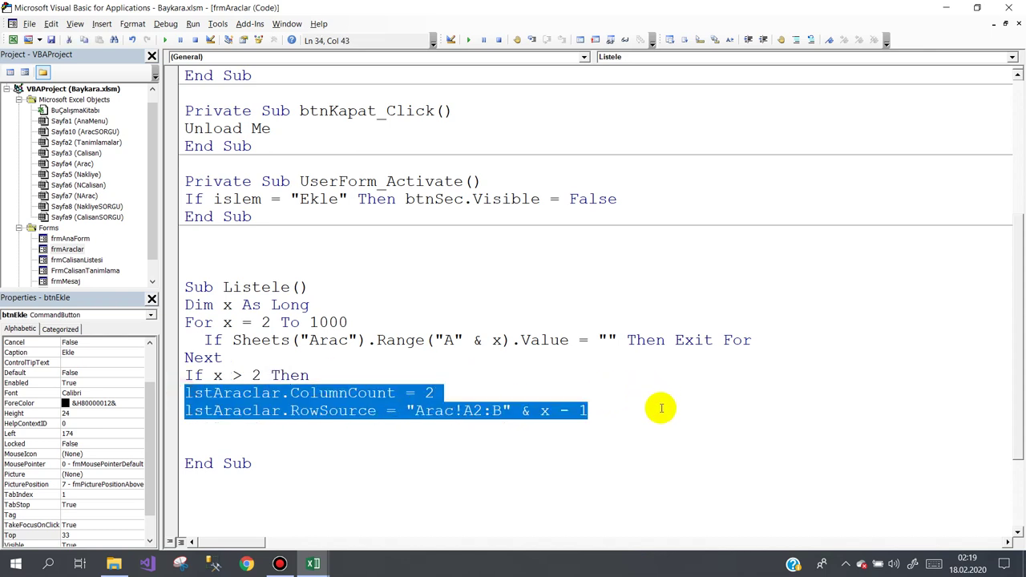
click(748, 39)
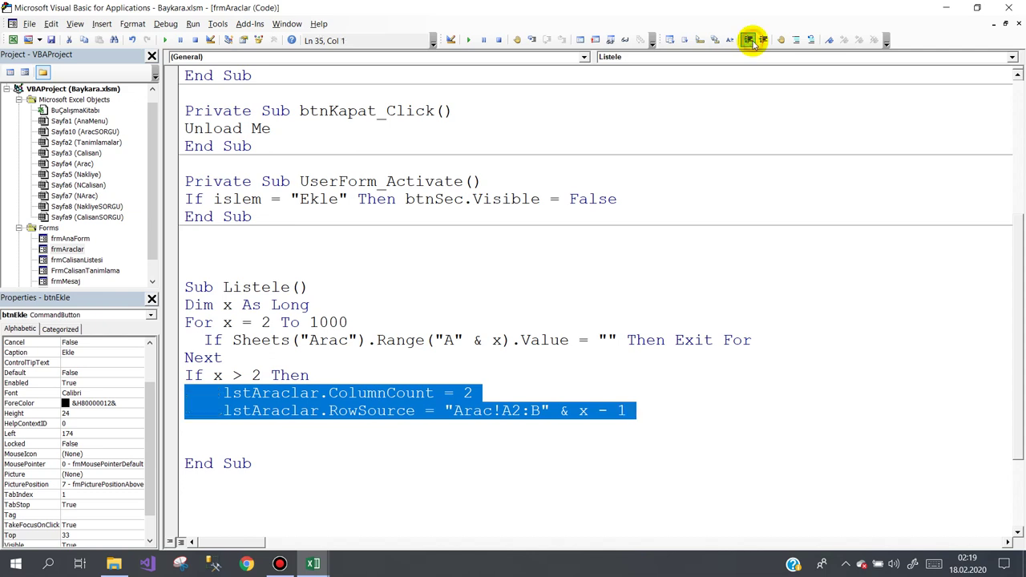
Add the Else and End If lines below the indented list-setup lines.
click(247, 432)
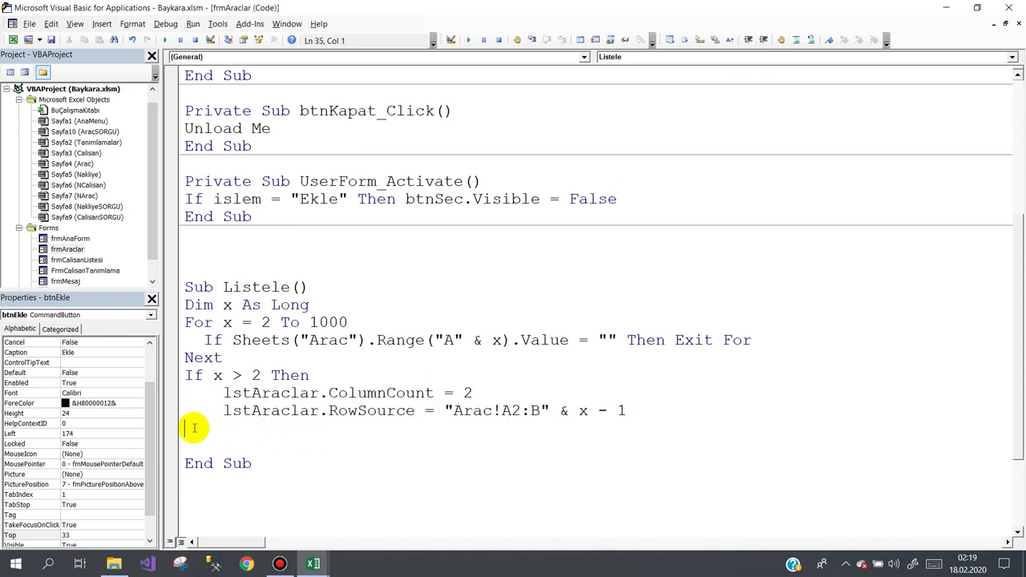
text(els)
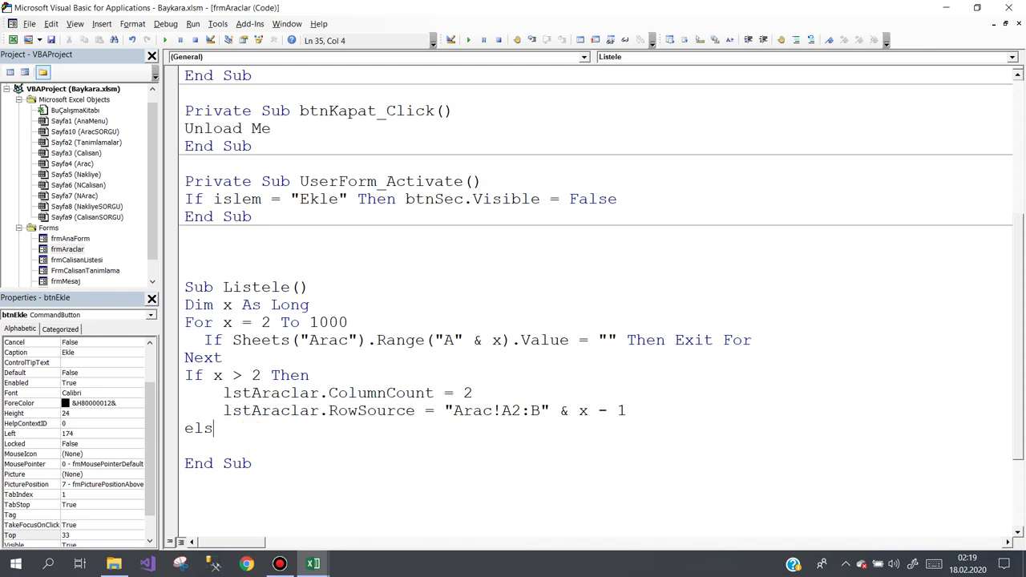
text(e)
key(Return)
key(Return)
text(end )
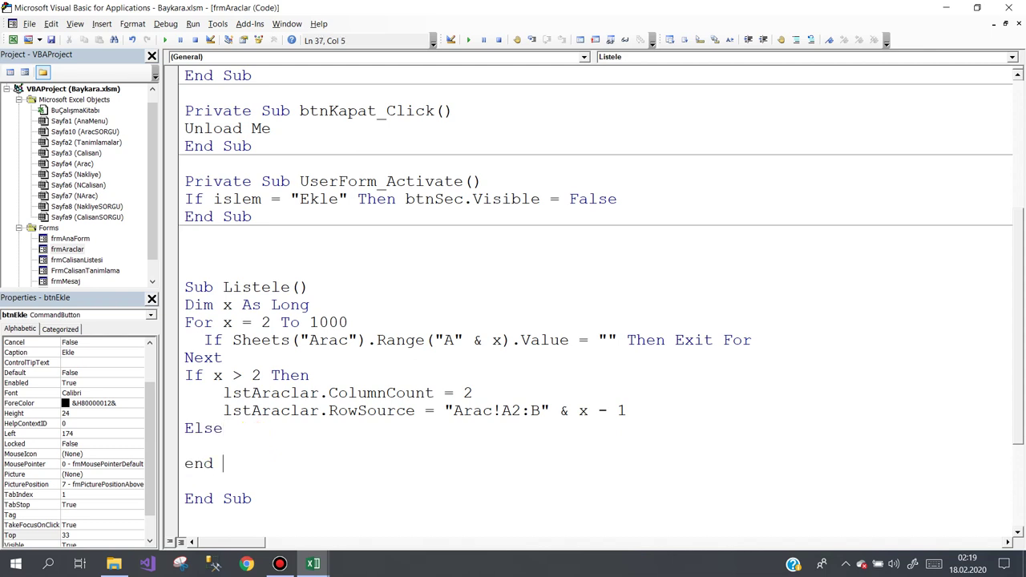
text(if)
Copy the list-setup lines under Else and set their RowSource range to "Arac!A2:B2".
drag(217, 393, 637, 411)
key(ctrl+c)
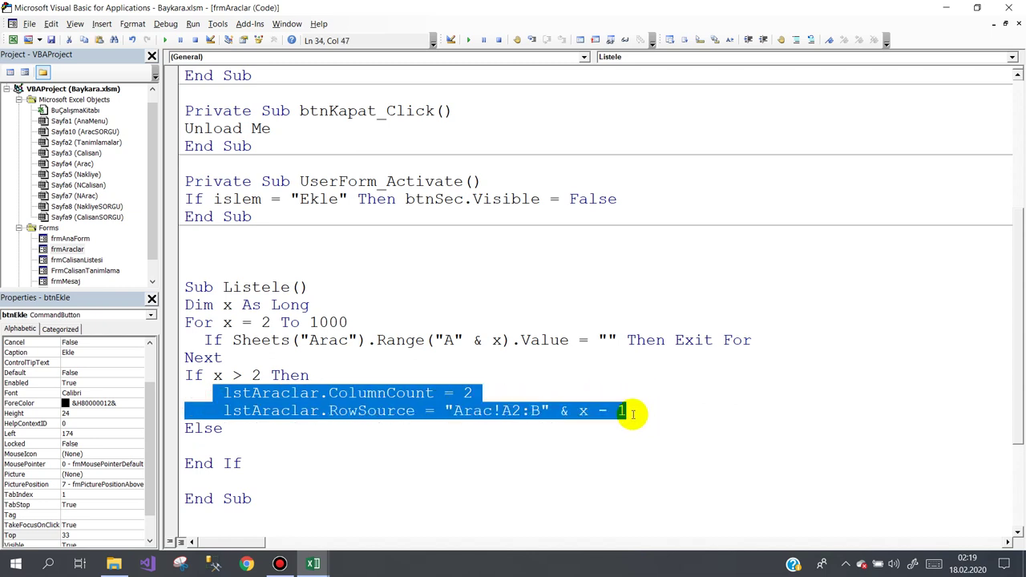
click(234, 444)
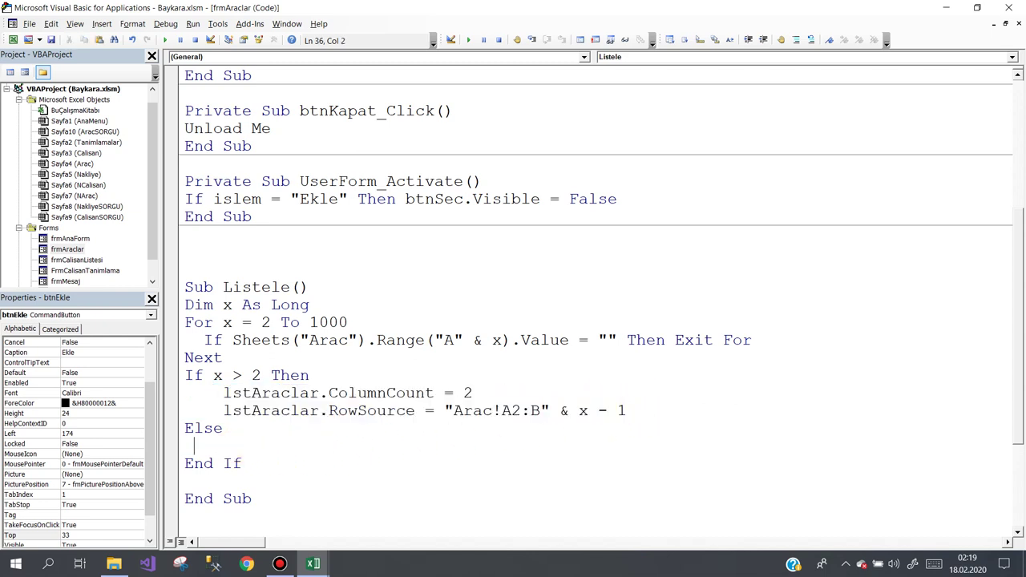
key(ctrl+v)
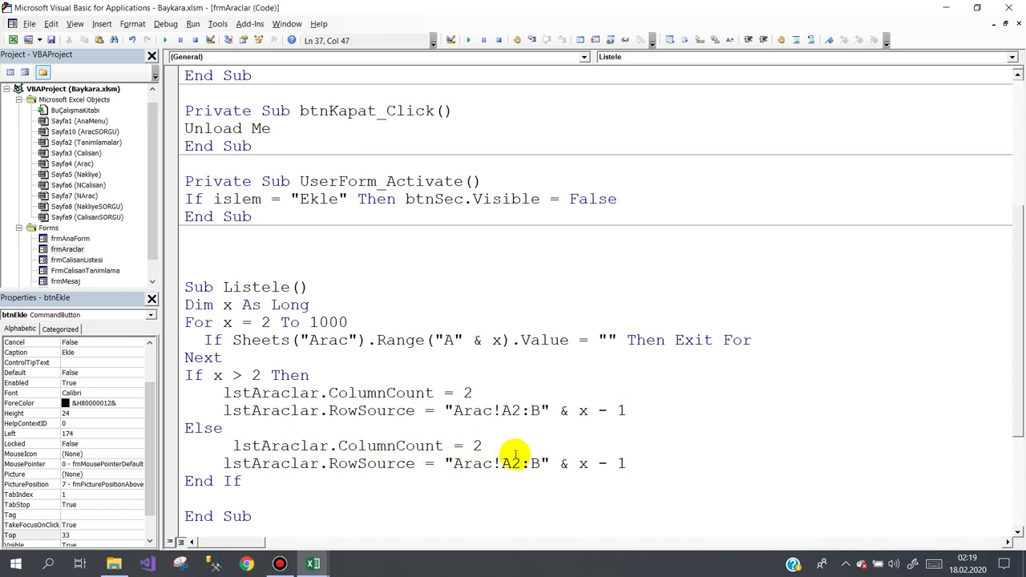
click(541, 463)
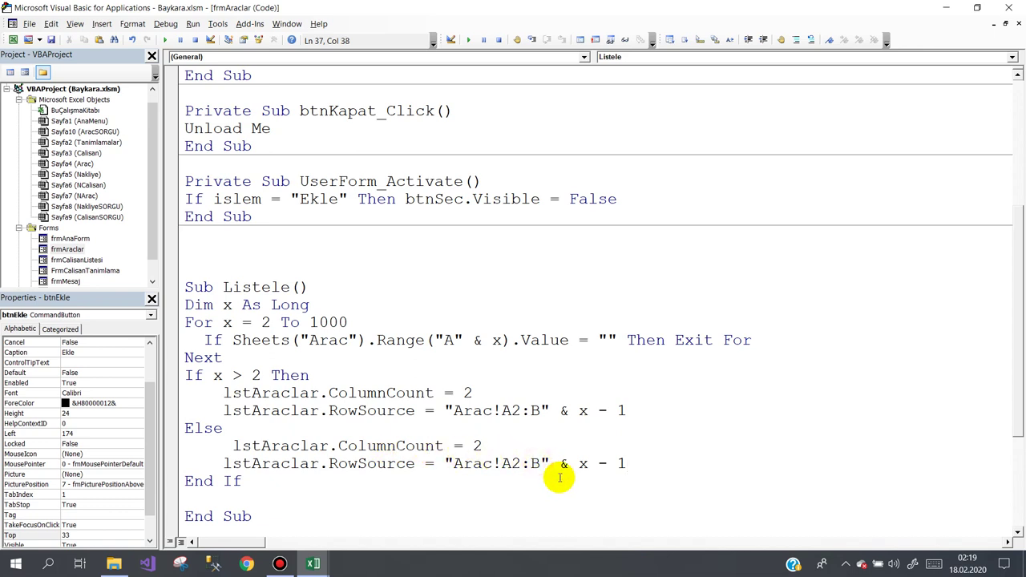
text(2)
drag(567, 463, 648, 464)
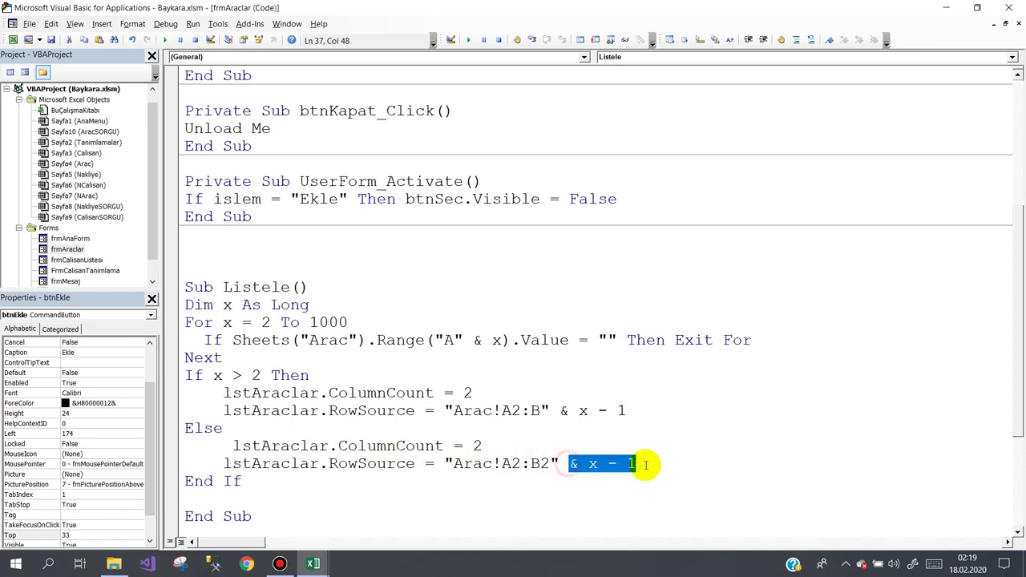
key(Delete)
click(584, 479)
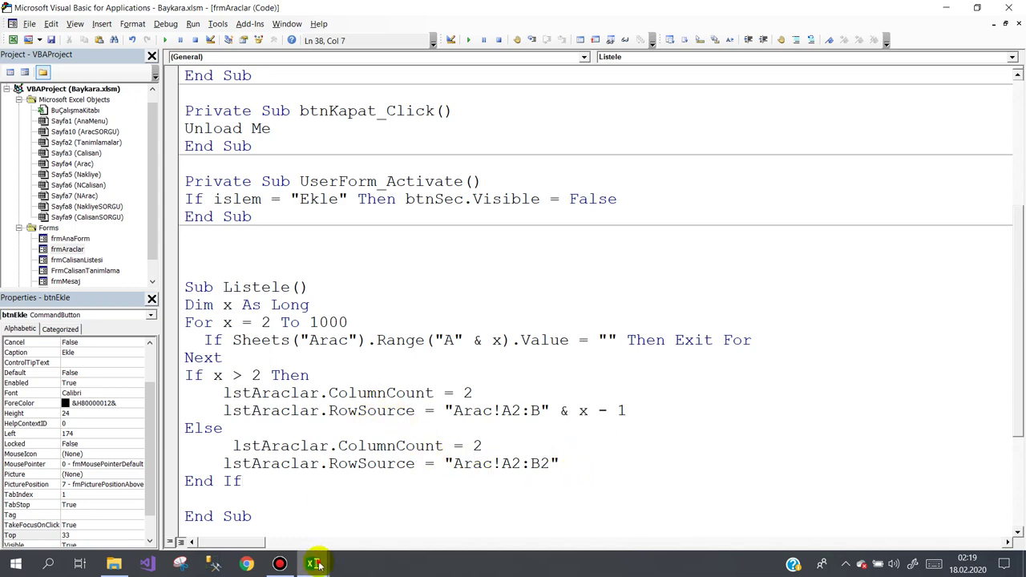
mouse_move(312, 563)
click(373, 499)
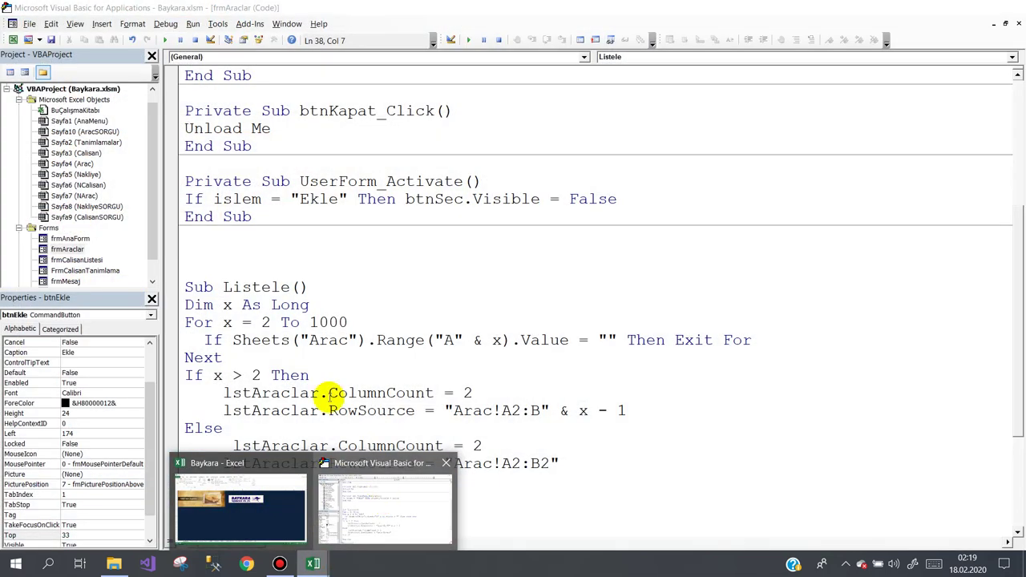
click(312, 305)
Add a Listele call after the If islem line in frmAraclar's UserForm_Activate.
drag(224, 287, 291, 286)
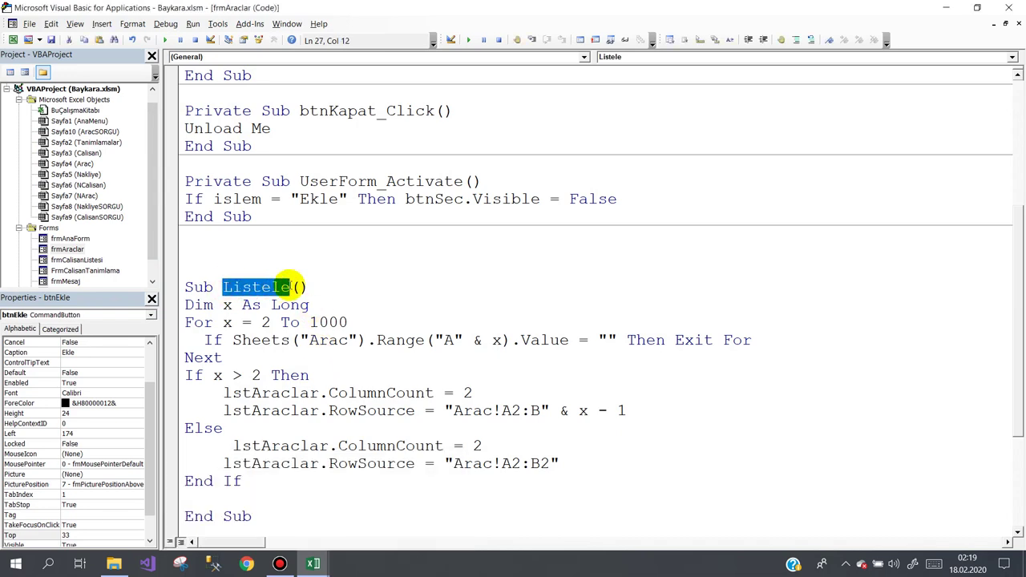
scroll(297, 237, up, 5)
scroll(296, 241, down, 6)
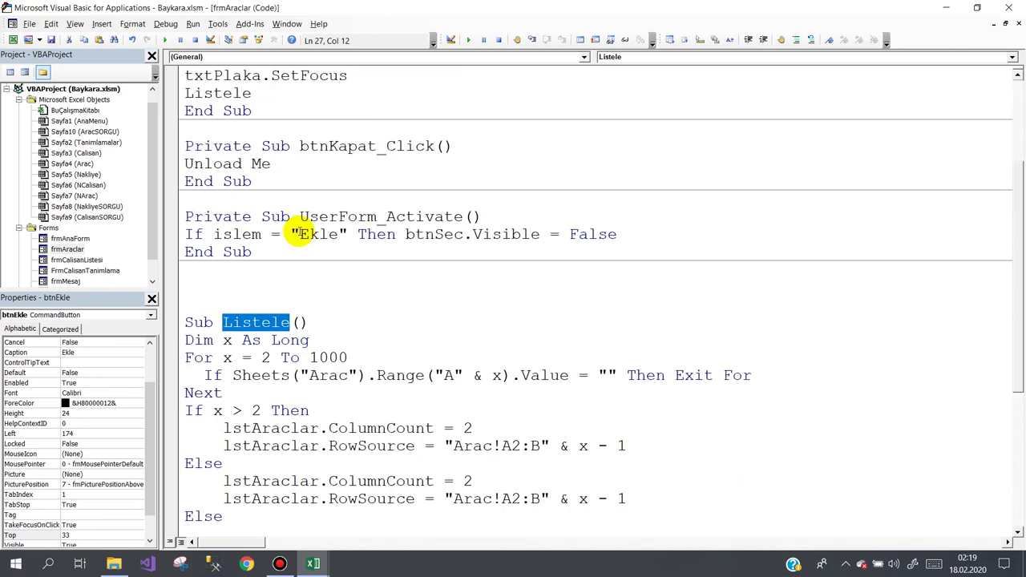
scroll(292, 232, down, 1)
double_click(80, 249)
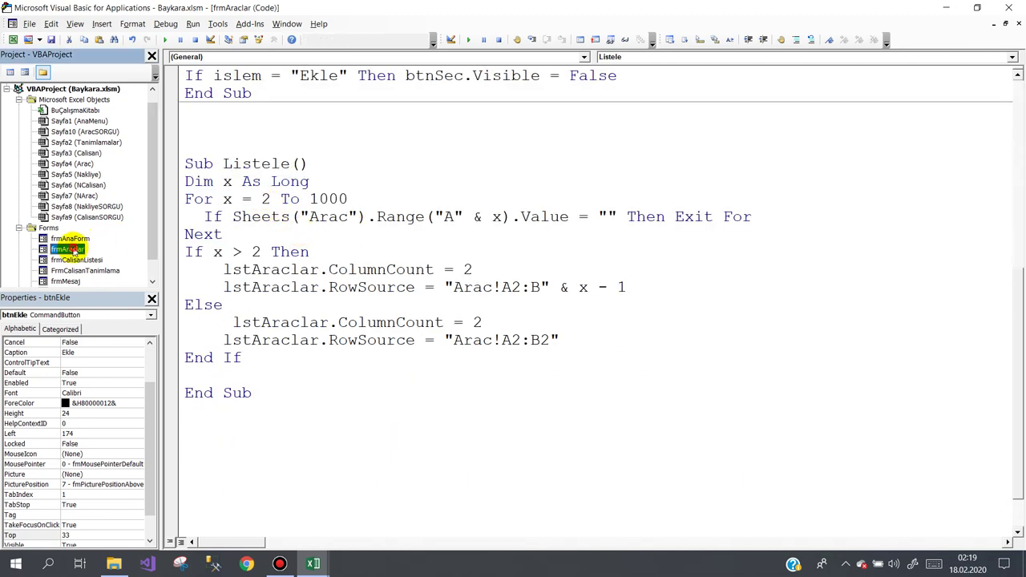
double_click(320, 343)
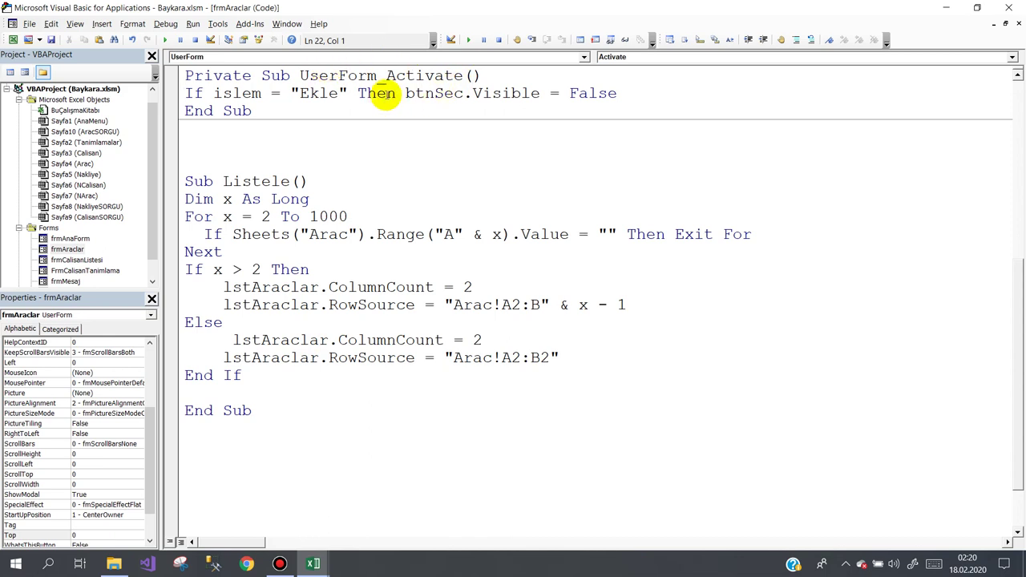
click(629, 93)
key(Return)
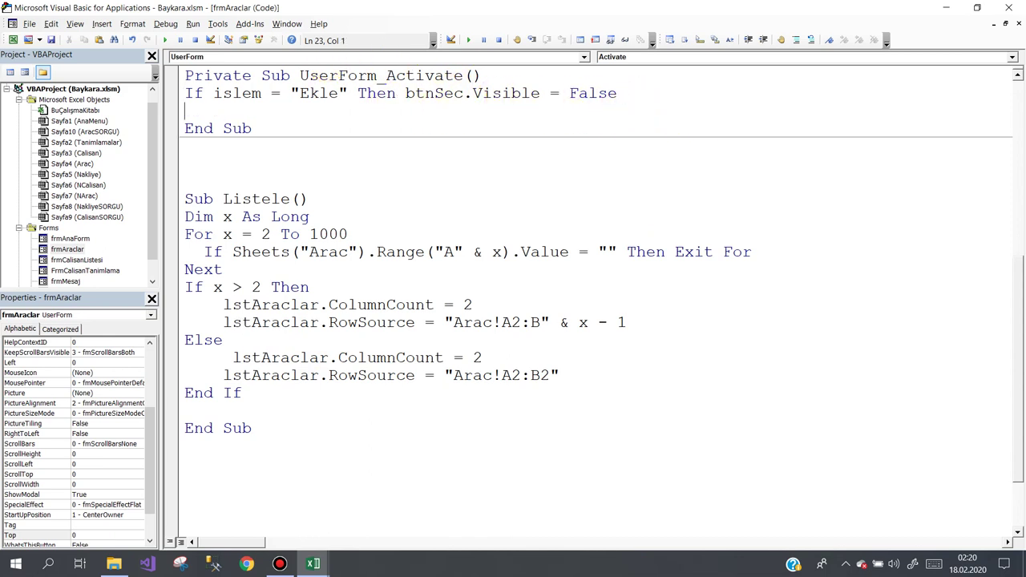
text(Listele)
click(238, 251)
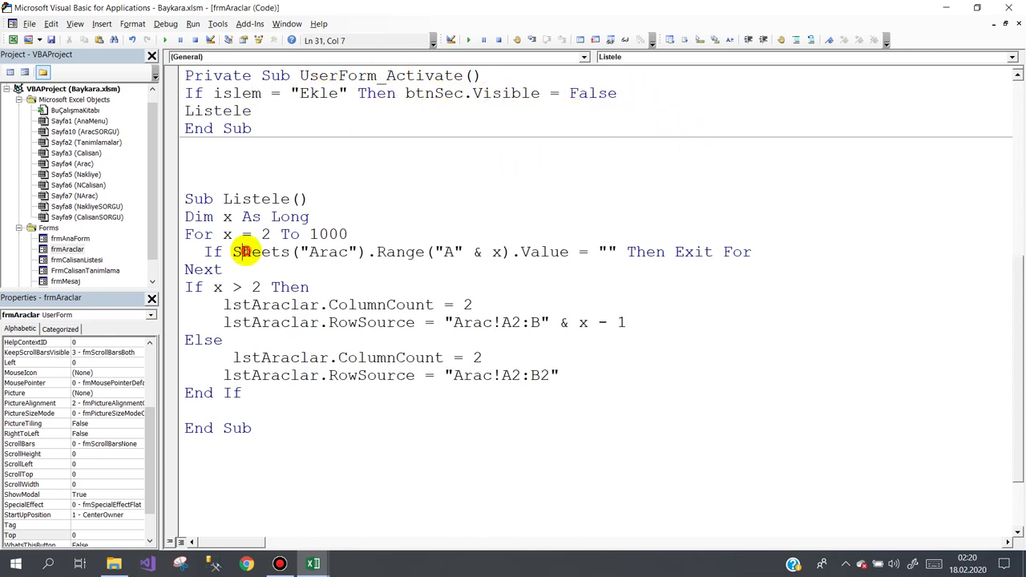
mouse_move(314, 564)
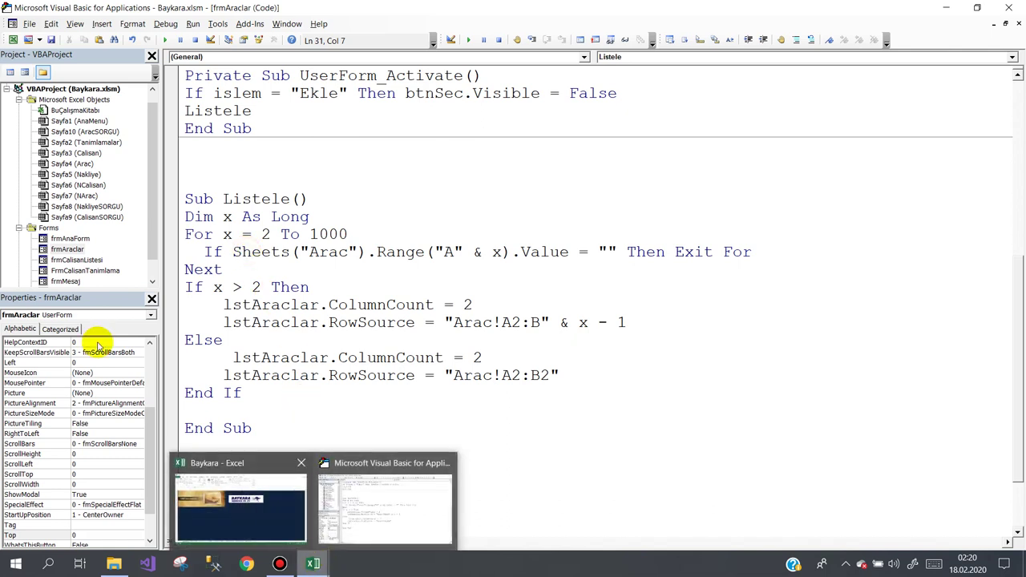
click(61, 250)
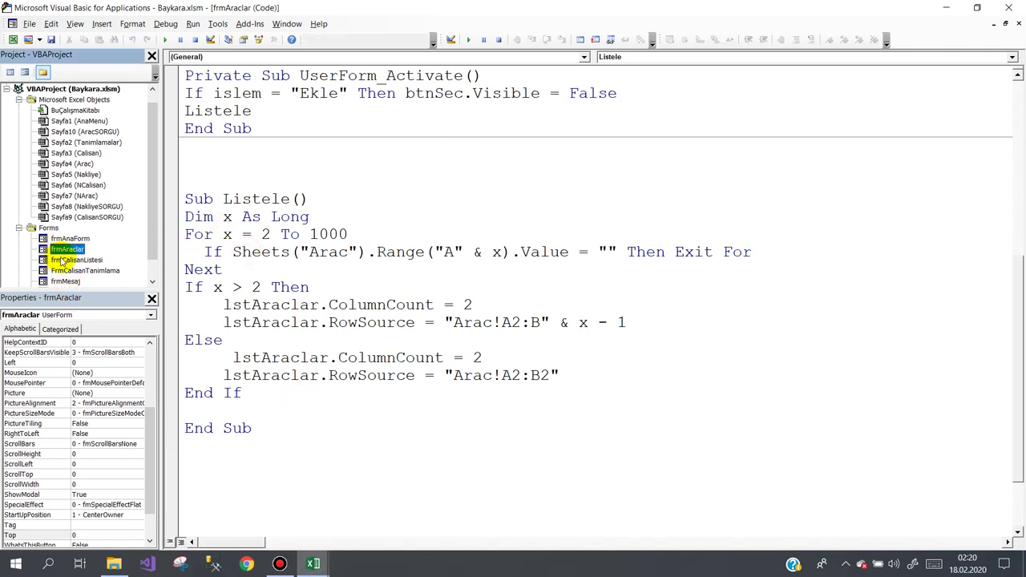
Set ColumnHeads to True on the lstAraclar list box in the frmAraclar designer.
double_click(64, 250)
click(251, 158)
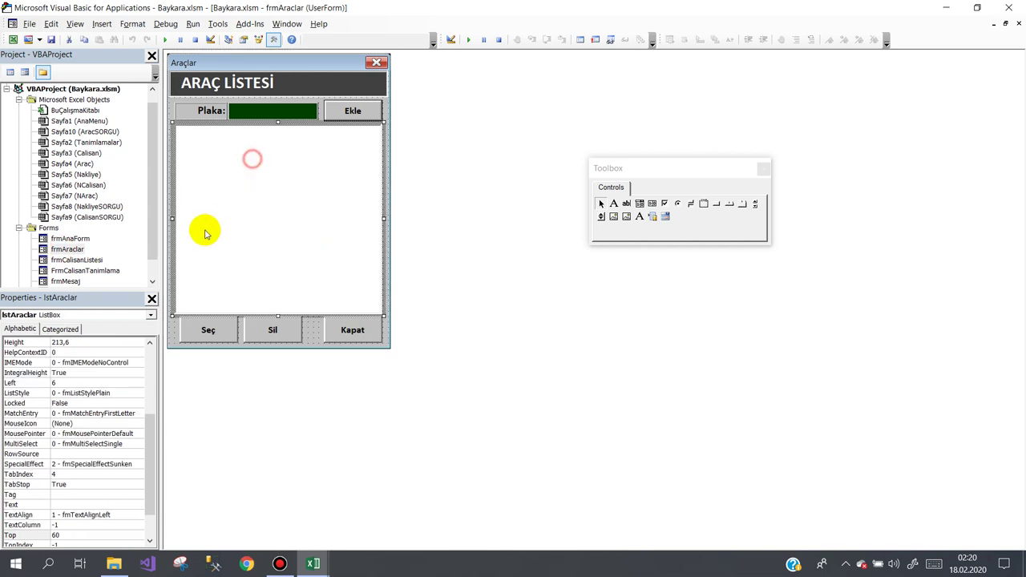
drag(149, 441, 149, 343)
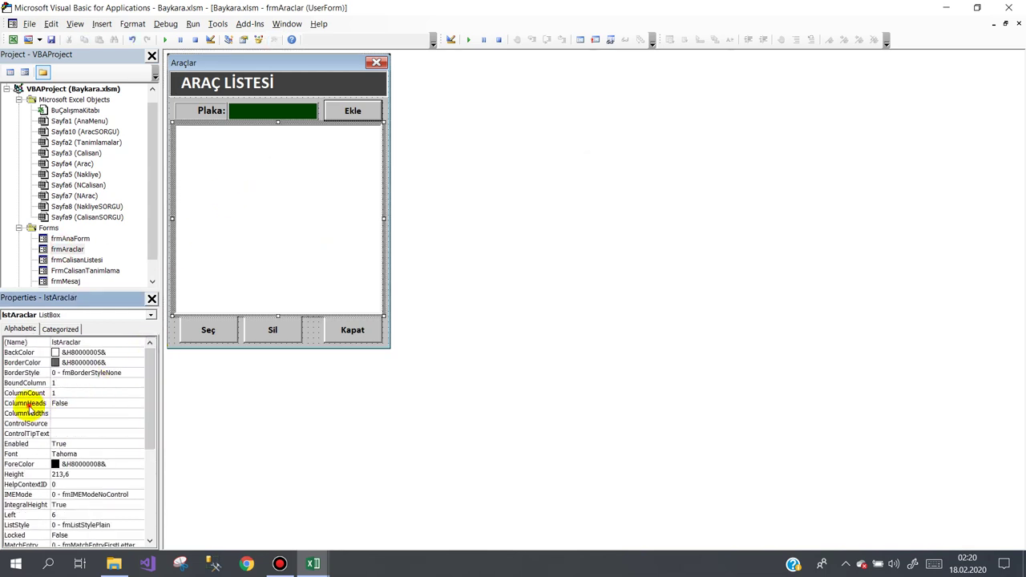
click(29, 403)
double_click(69, 403)
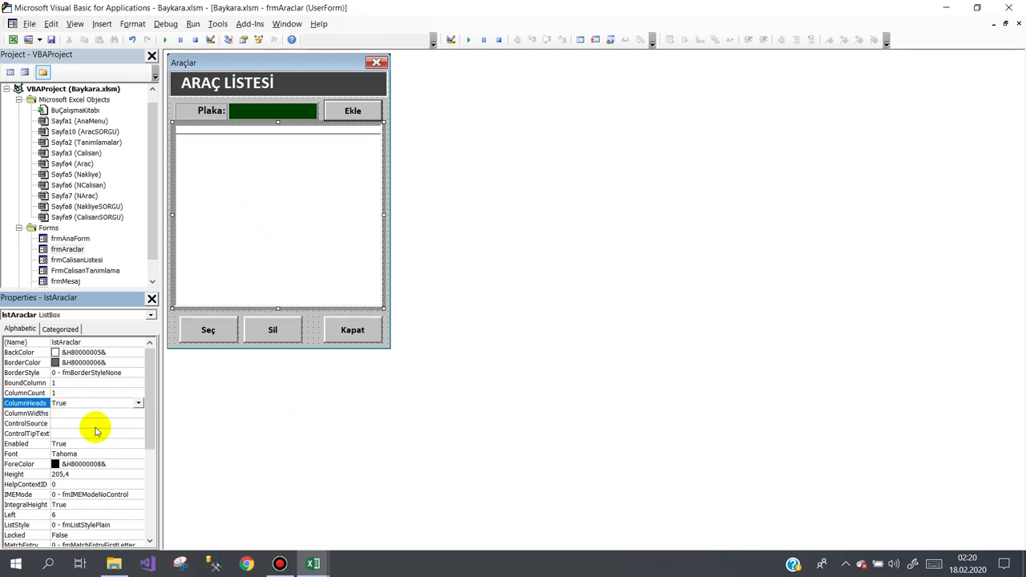
scroll(95, 431, down, 1)
scroll(95, 431, down, 2)
scroll(95, 431, down, 1)
scroll(95, 431, down, 2)
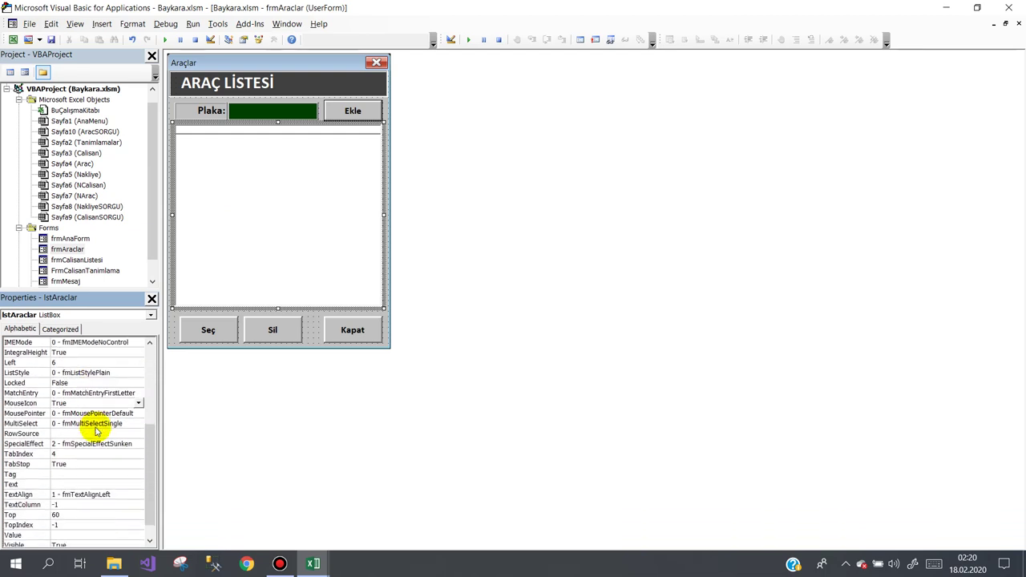
scroll(95, 432, down, 1)
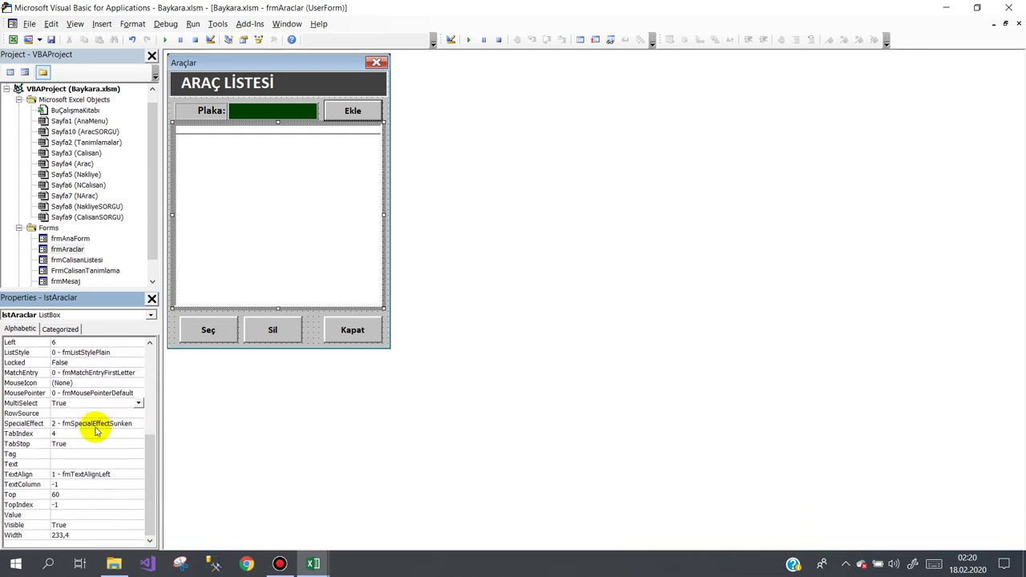
click(313, 563)
click(240, 508)
click(500, 189)
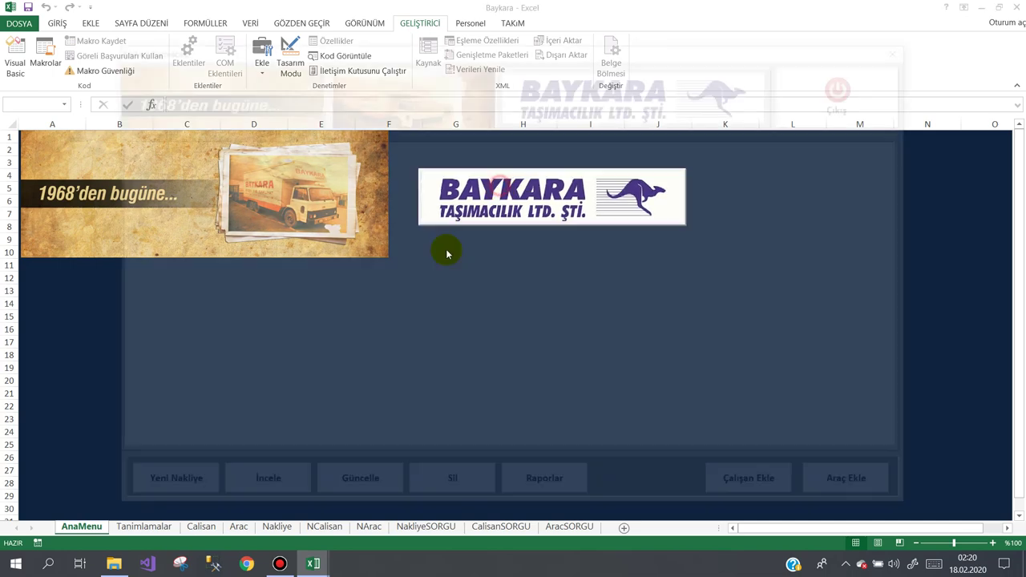
click(863, 481)
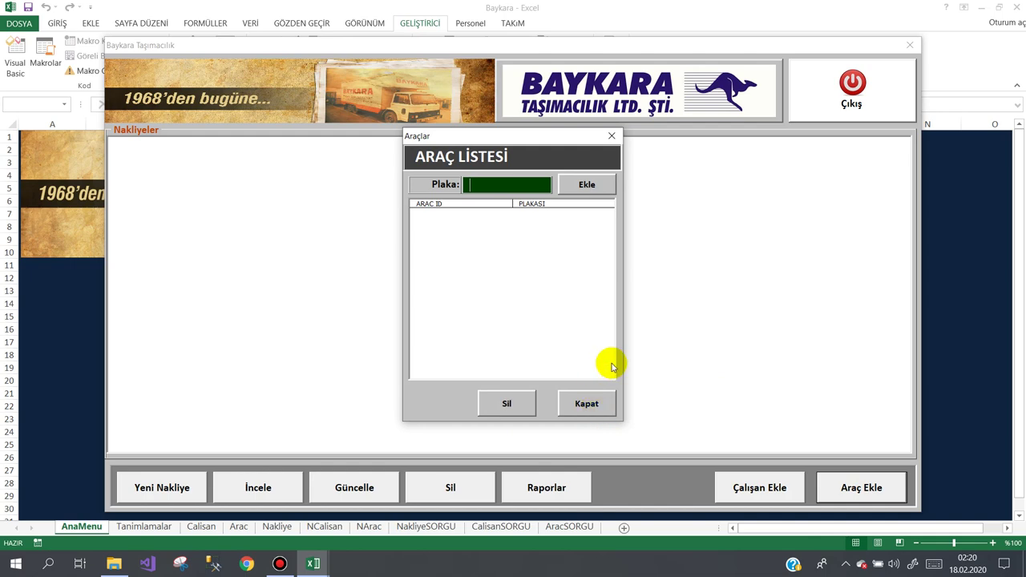
text(34az610)
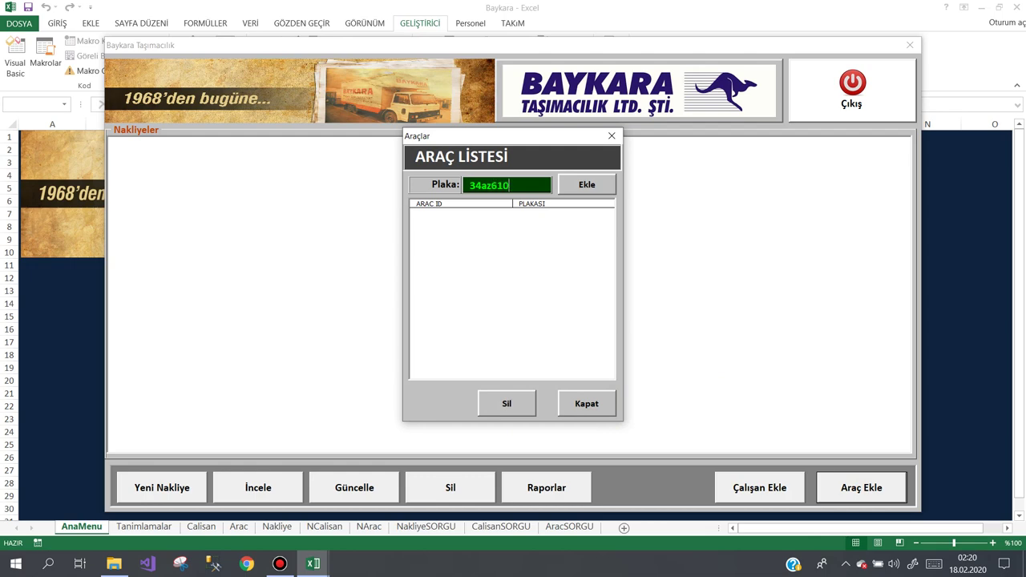
key(Return)
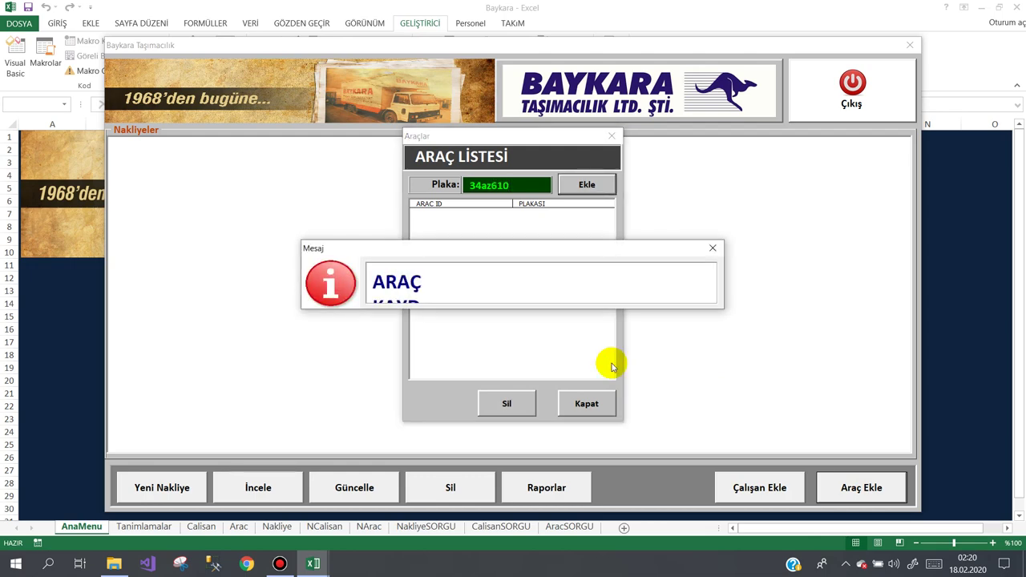
click(712, 248)
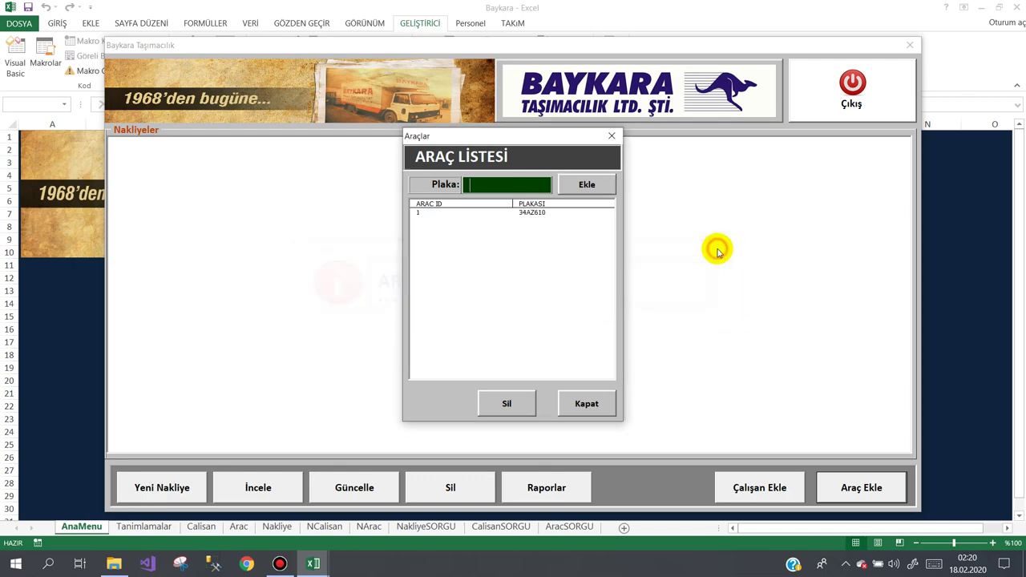
Select the new 34AZ610 row, then close the vehicle list and main form.
click(529, 213)
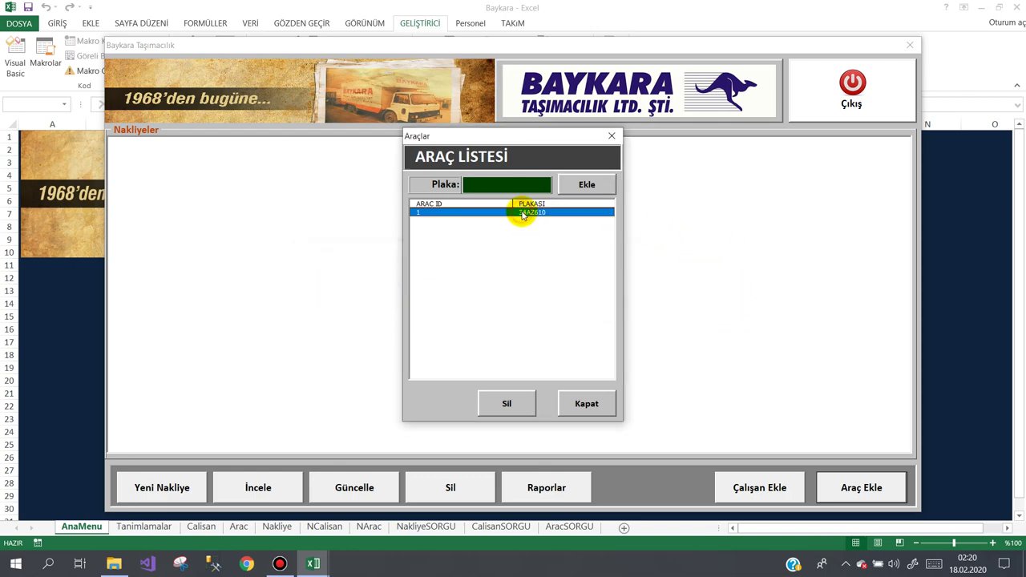
click(585, 403)
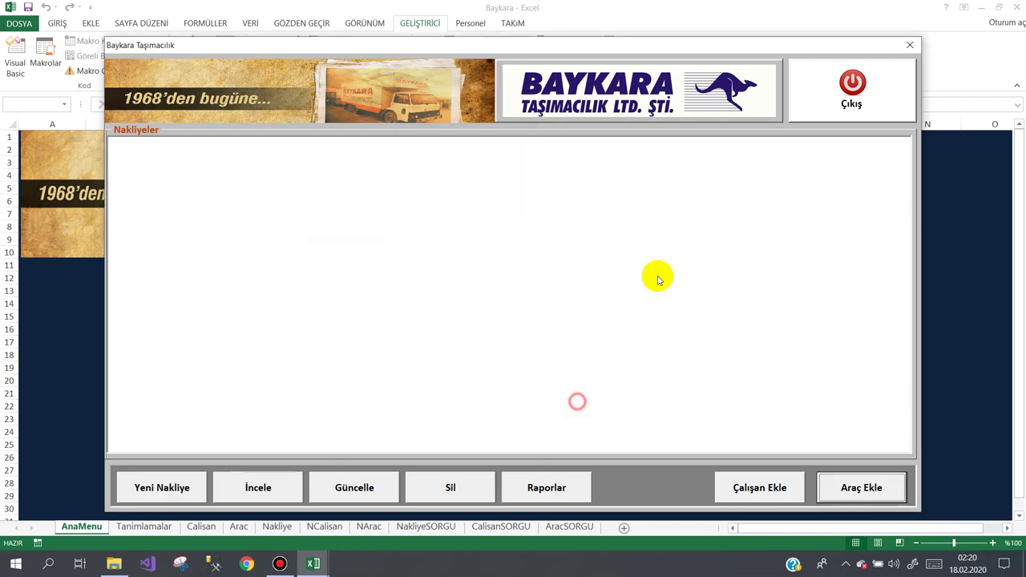
click(829, 99)
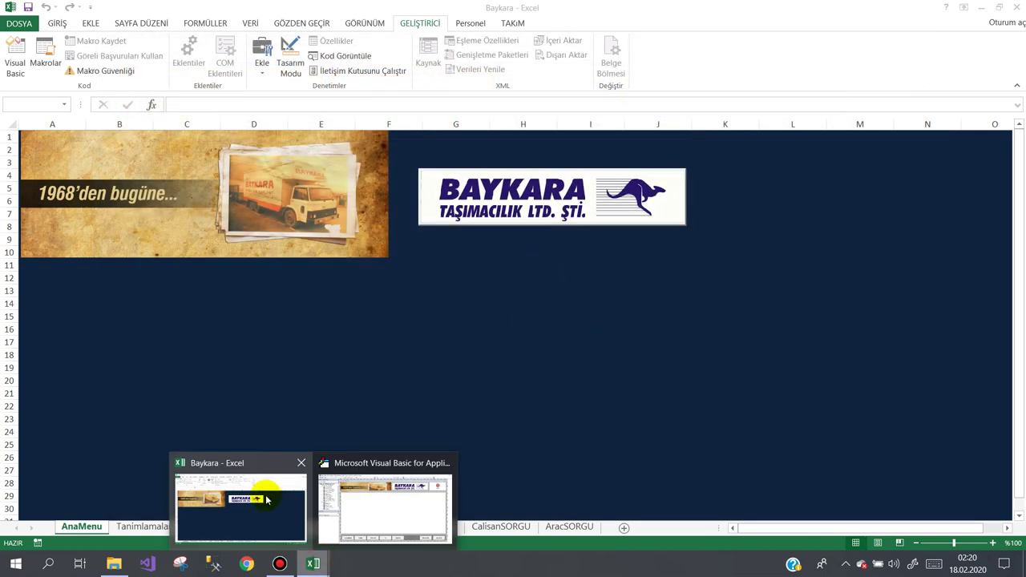
In the frmMesaj designer, widen the message label and make the form taller.
mouse_move(314, 563)
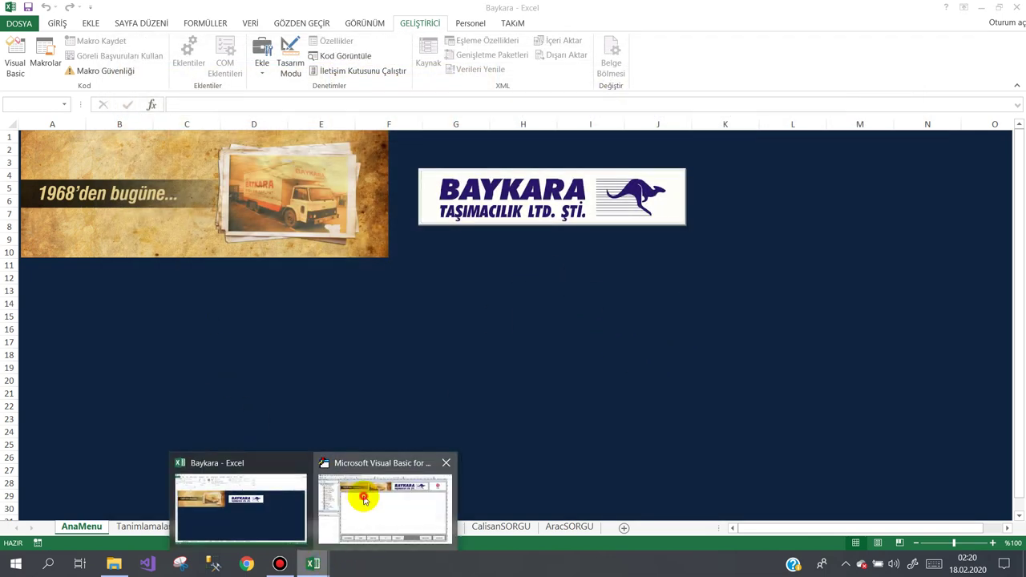
click(365, 493)
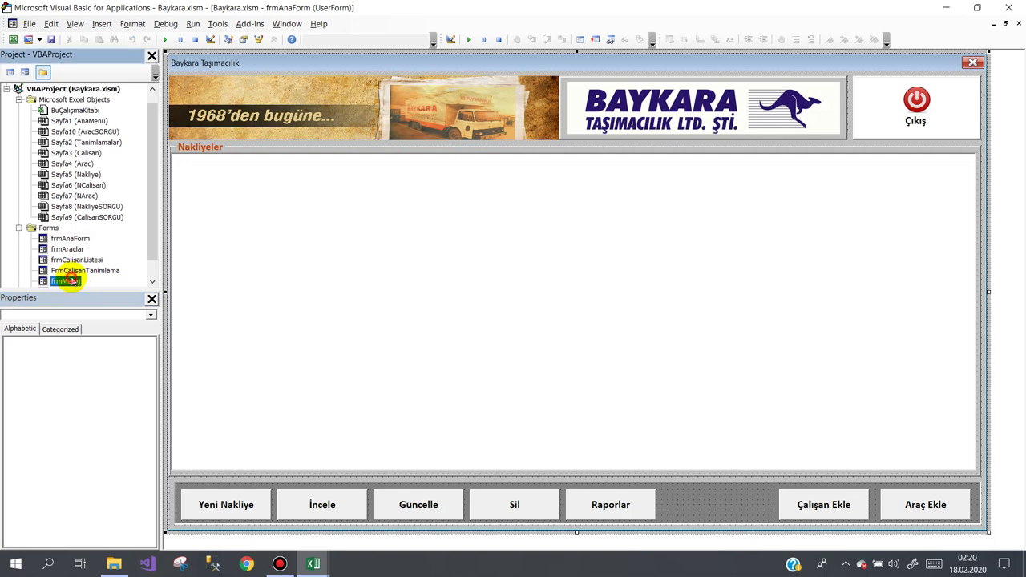
double_click(65, 280)
click(290, 100)
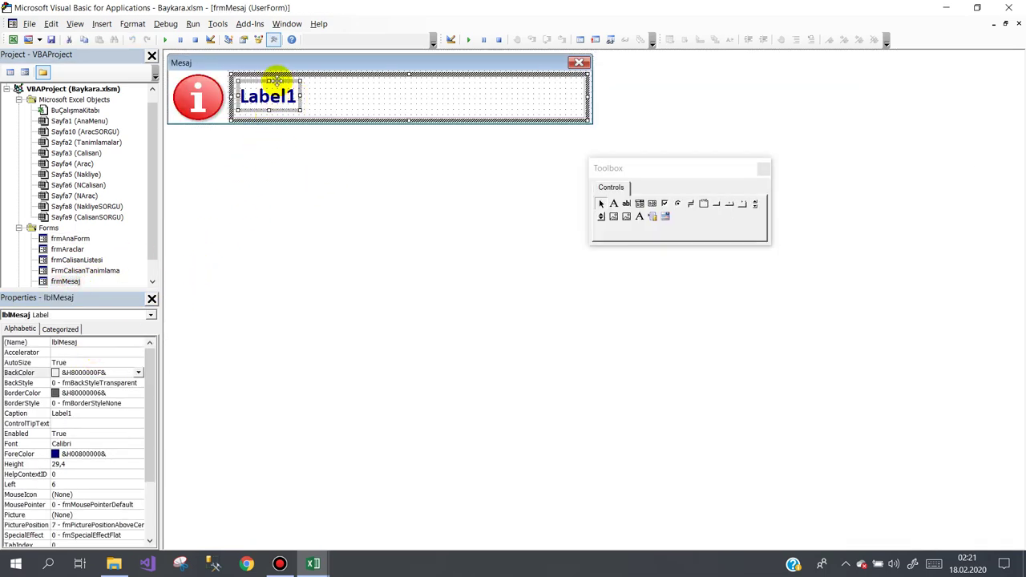
drag(301, 97, 573, 107)
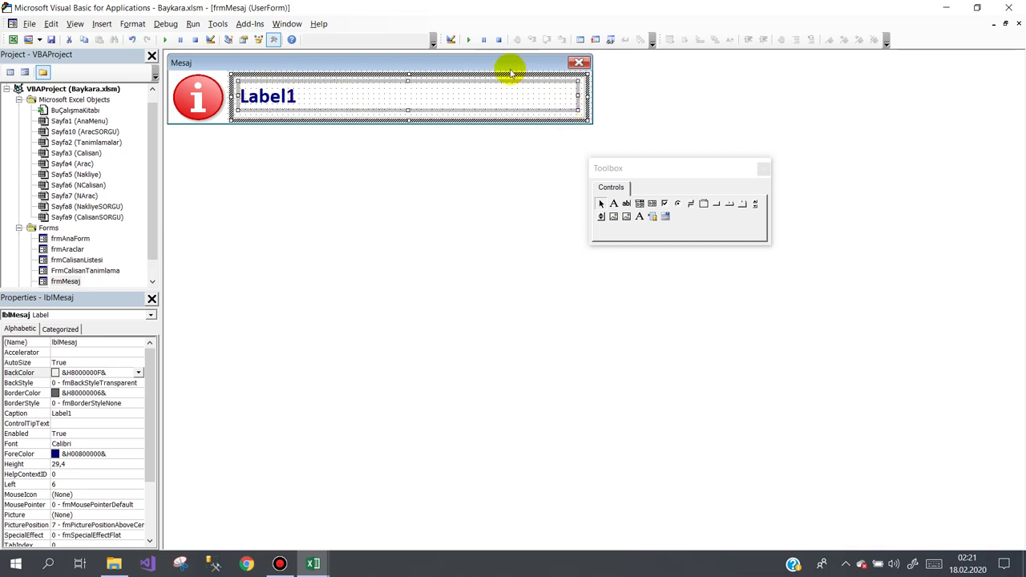
click(499, 64)
drag(379, 126, 381, 156)
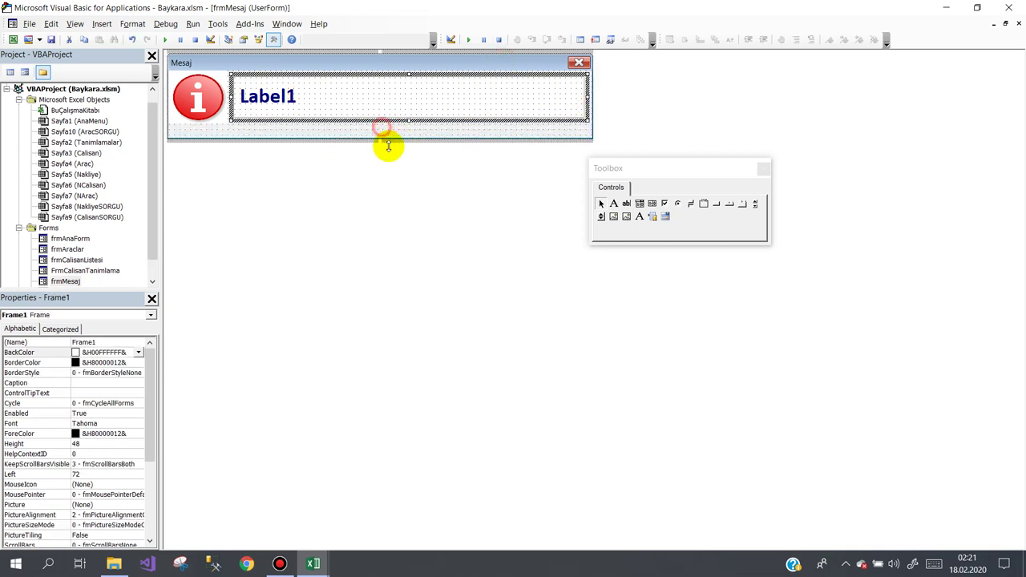
Draw a CommandButton captioned Tamam at the form's lower right and rename it.
click(496, 149)
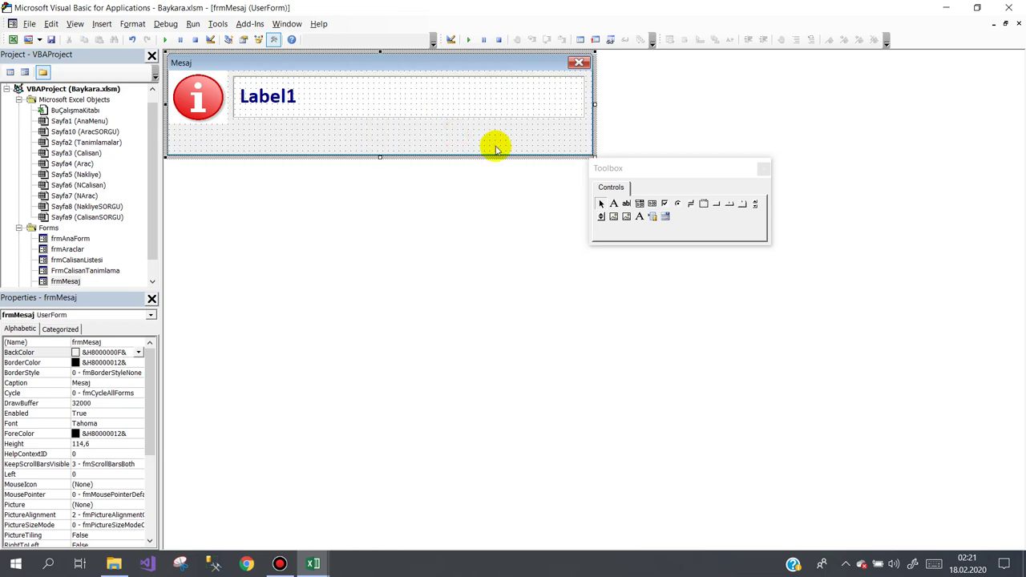
click(717, 203)
drag(587, 121, 513, 152)
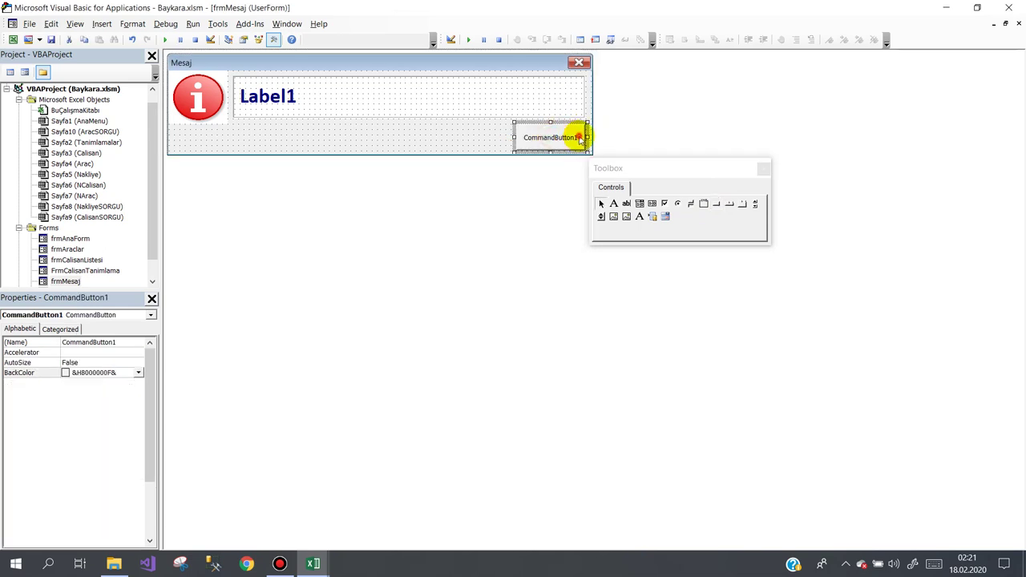
click(583, 138)
drag(582, 138, 487, 142)
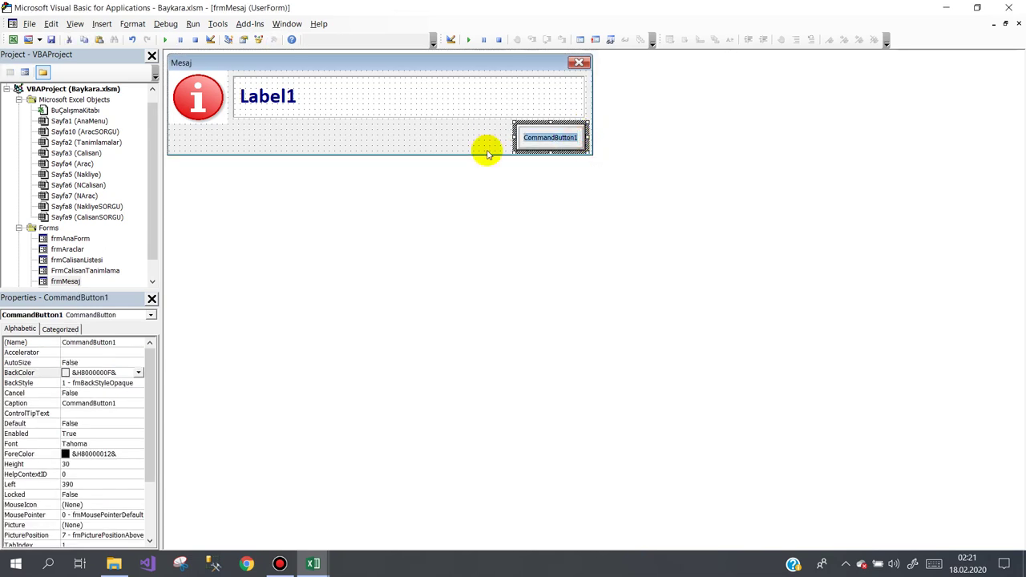
text(Tamam)
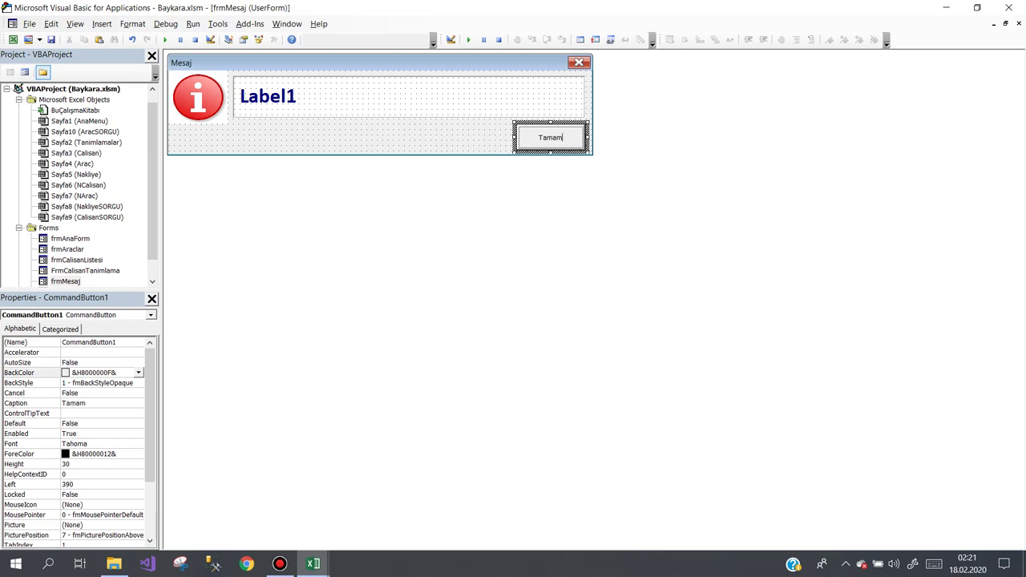
click(475, 143)
click(522, 143)
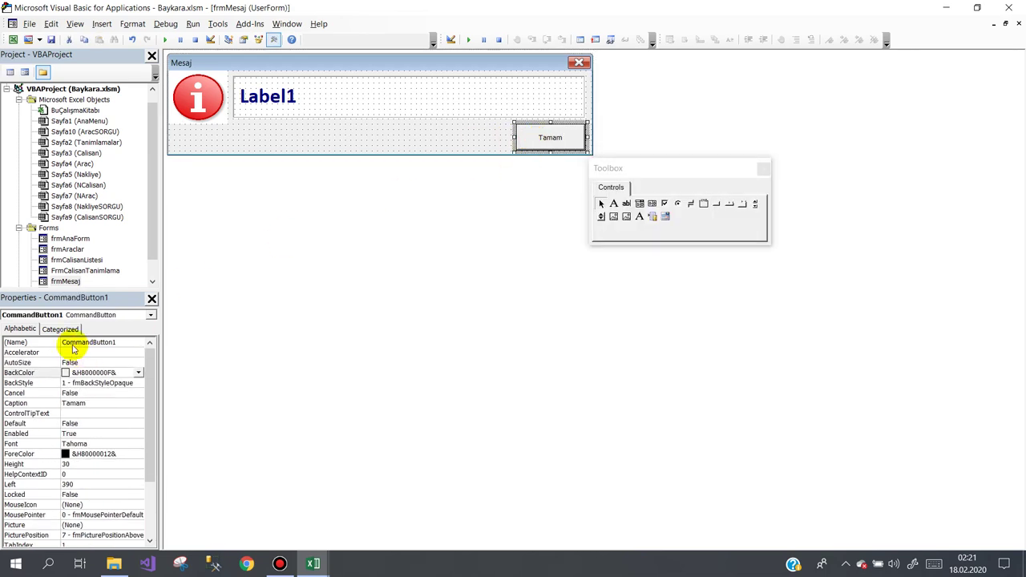
click(46, 342)
text(btnTamam)
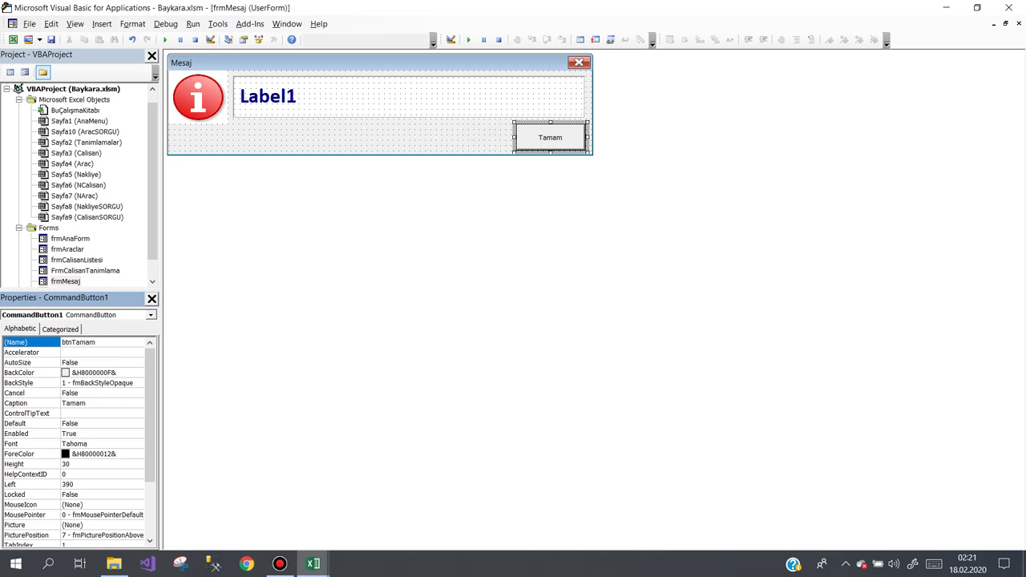
Delete the Tamam button and shorten the form to a height of 81.
click(431, 137)
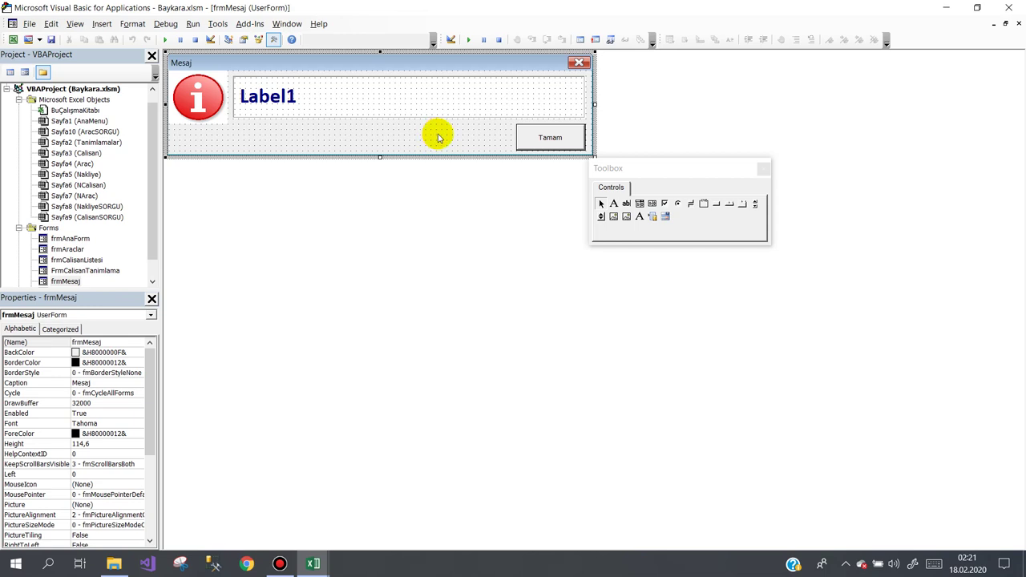
click(517, 135)
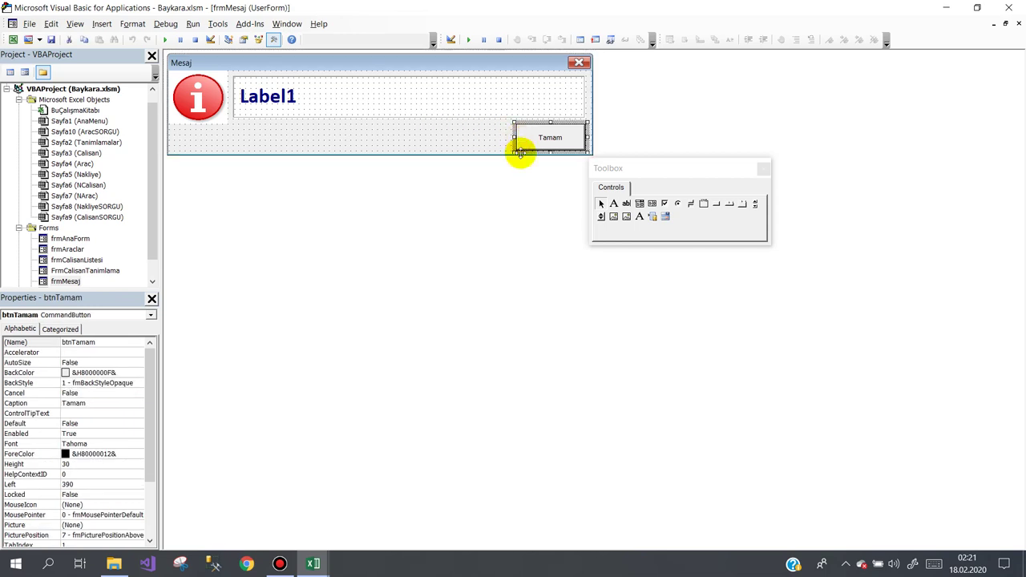
key(Delete)
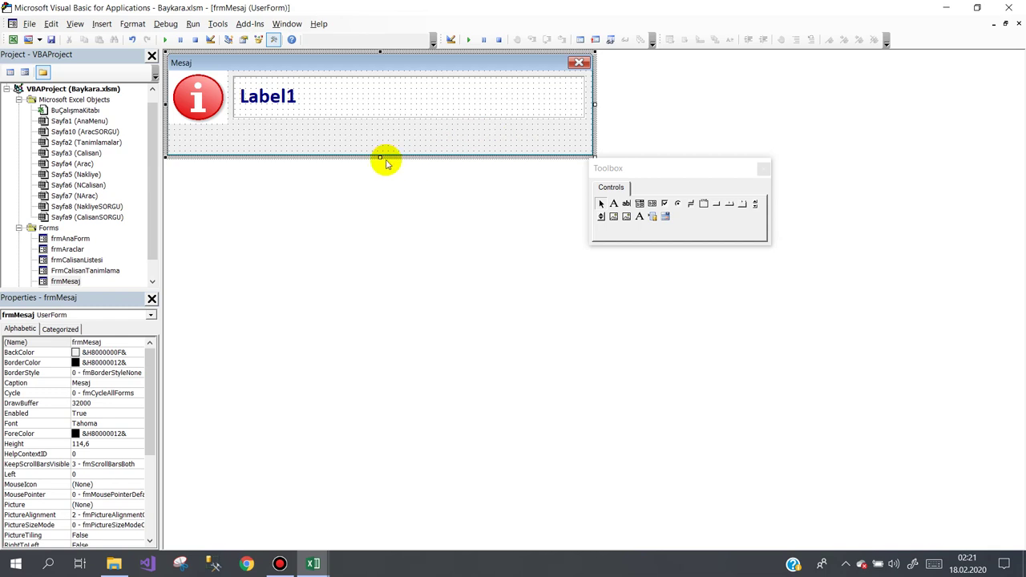
drag(378, 158, 381, 128)
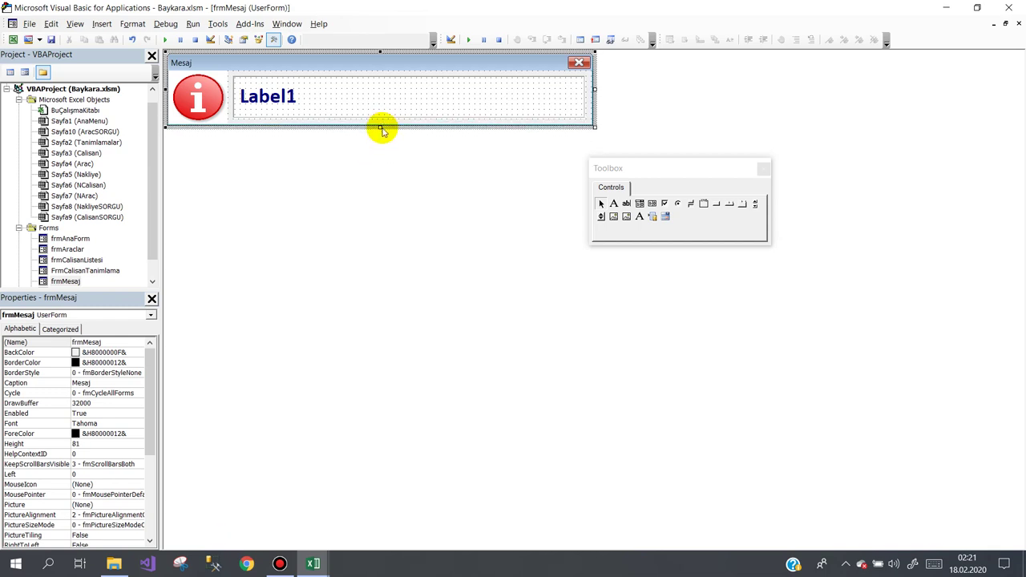
Create frmMesaj's UserForm_Activate event with a Dim x As Long declaration.
double_click(588, 105)
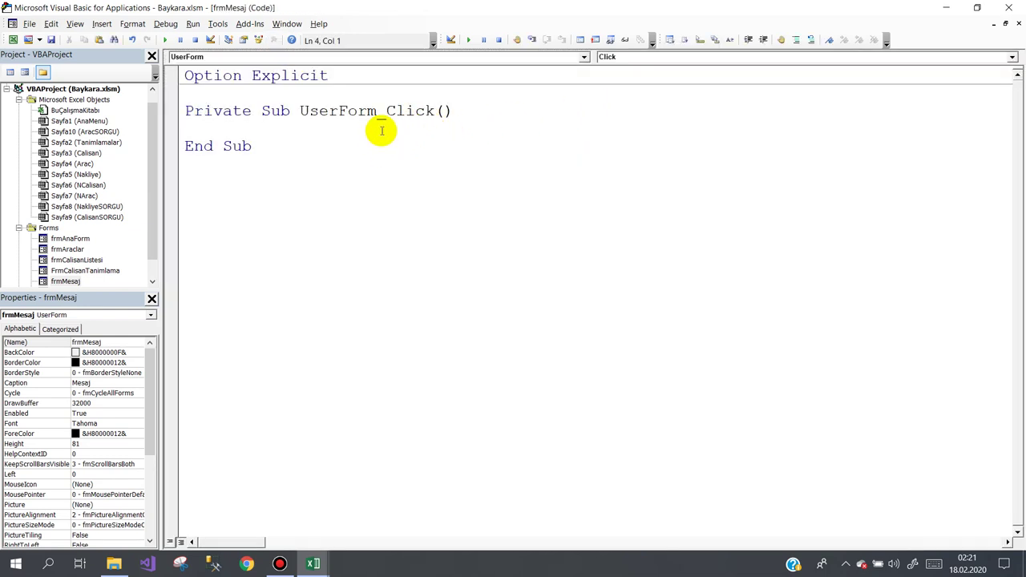
click(637, 55)
scroll(636, 100, up, 2)
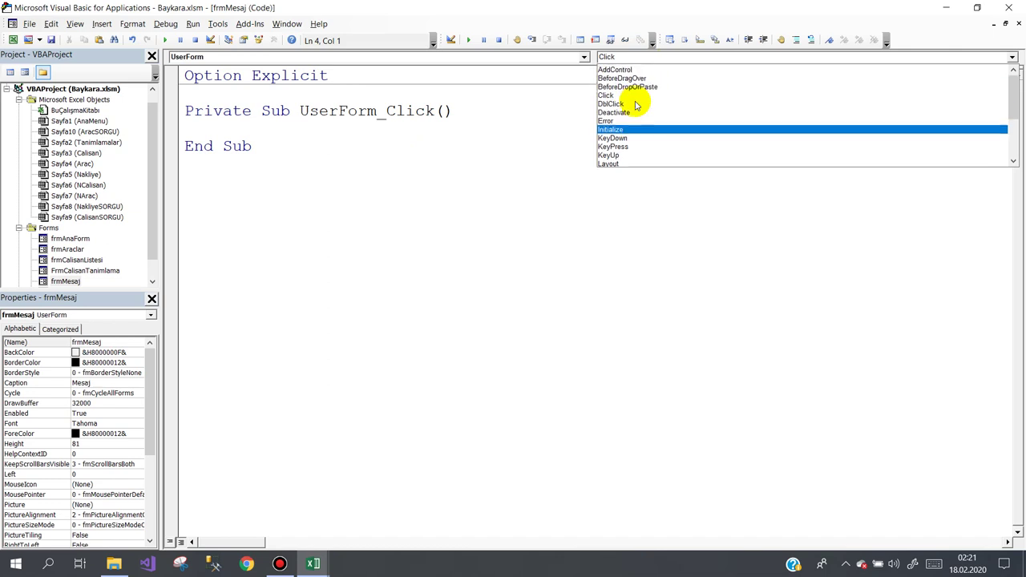
click(614, 68)
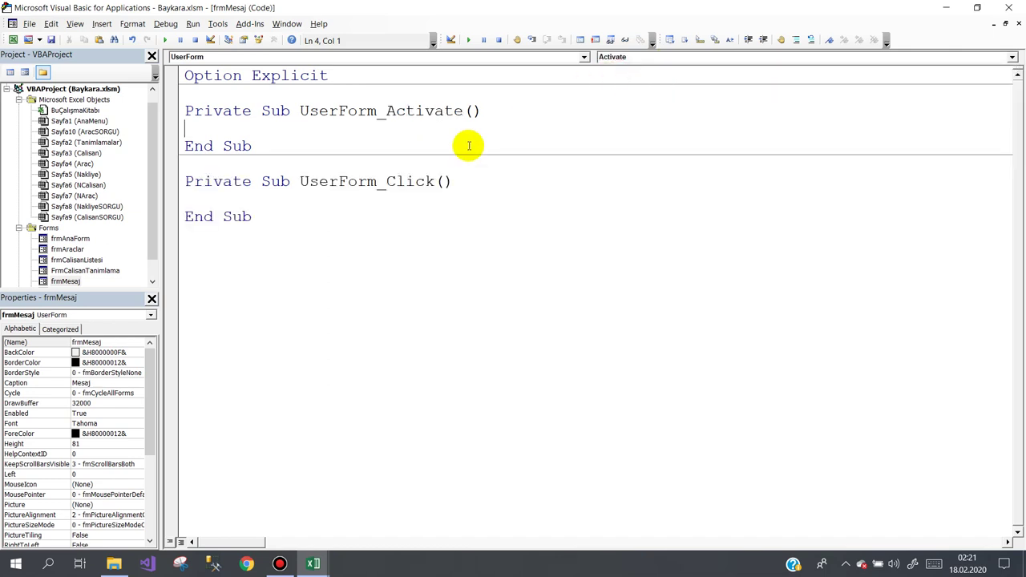
text(dim)
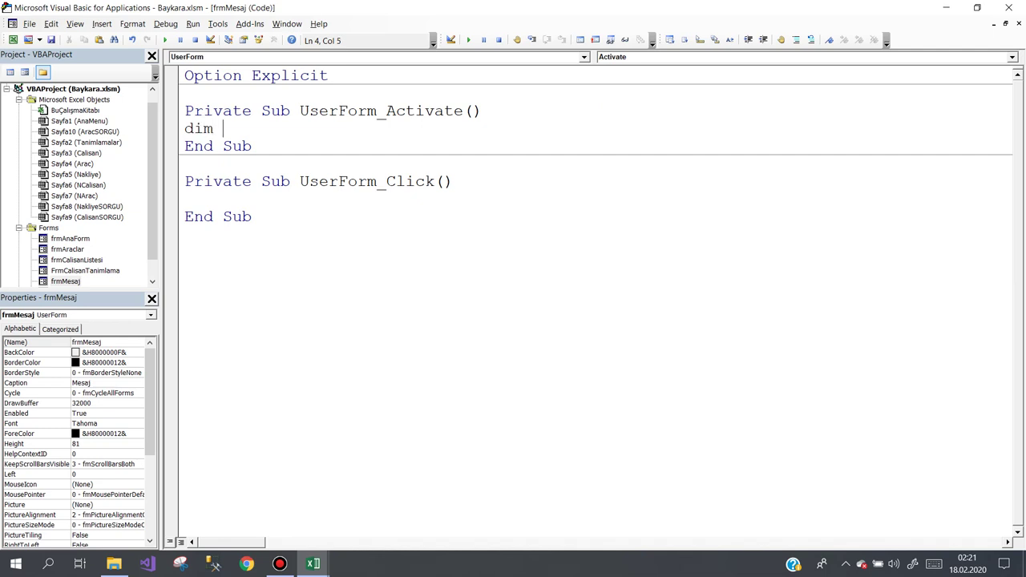
text(as lo)
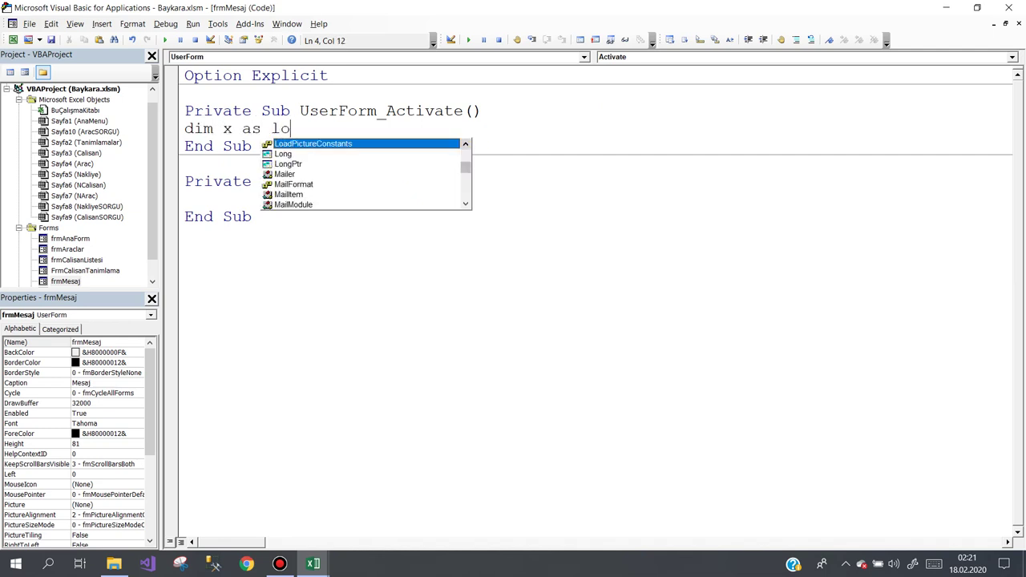
text(ng)
key(Return)
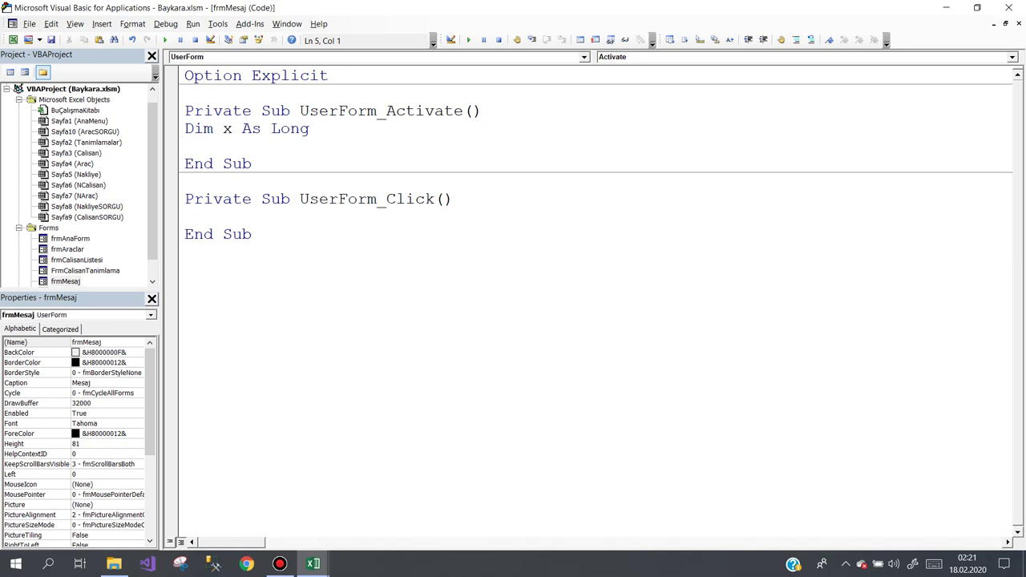
text(app)
Add the line Application.Wait (Now + "00:00:02") to the Activate event.
key(ctrl+space)
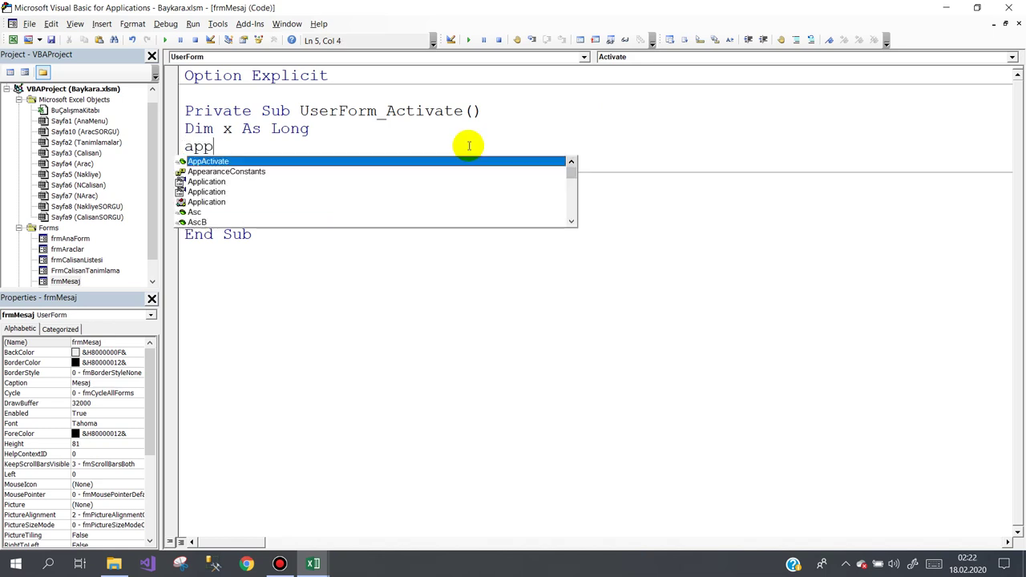
key(Down)
key(Down)
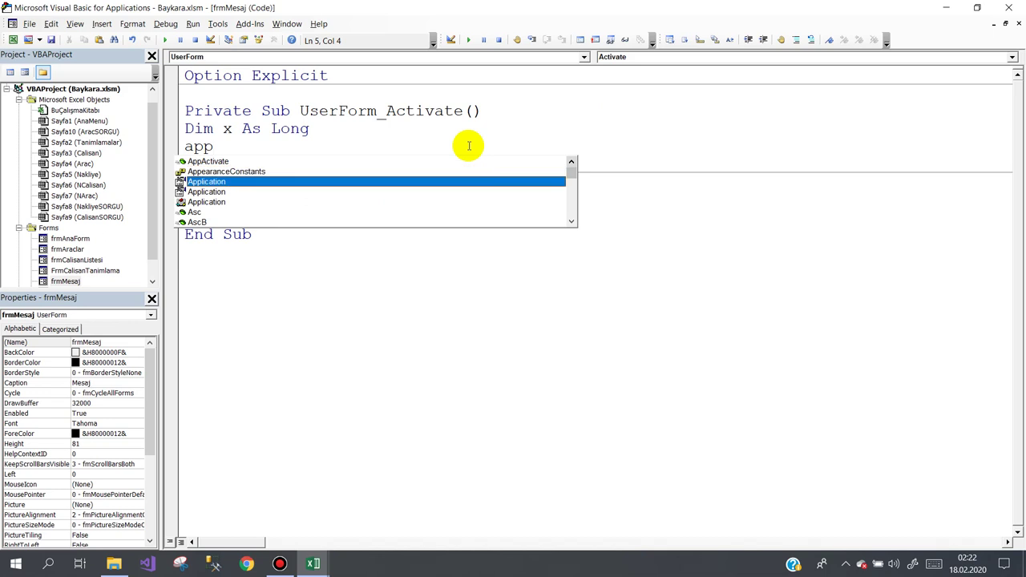
text(.)
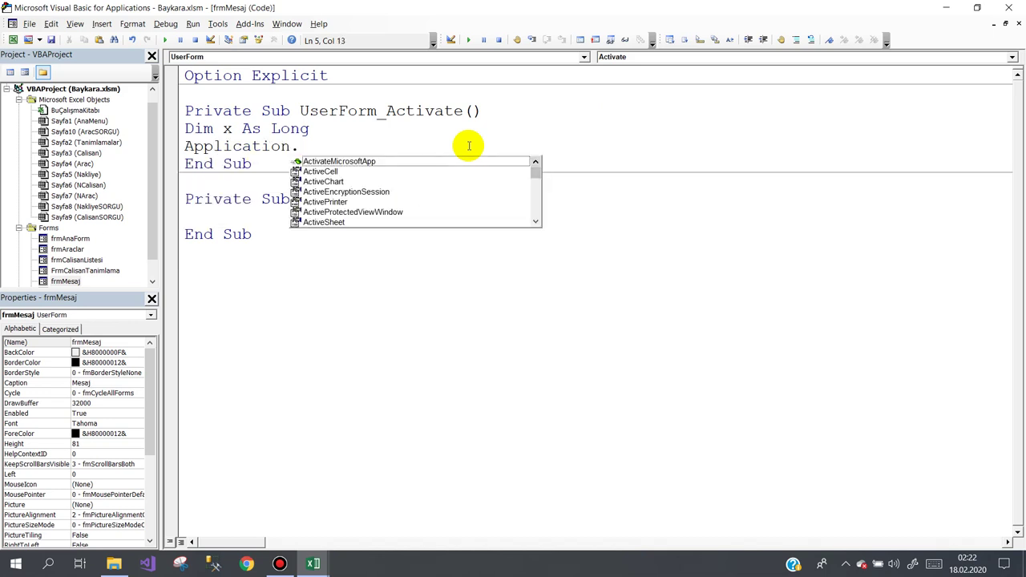
text(w)
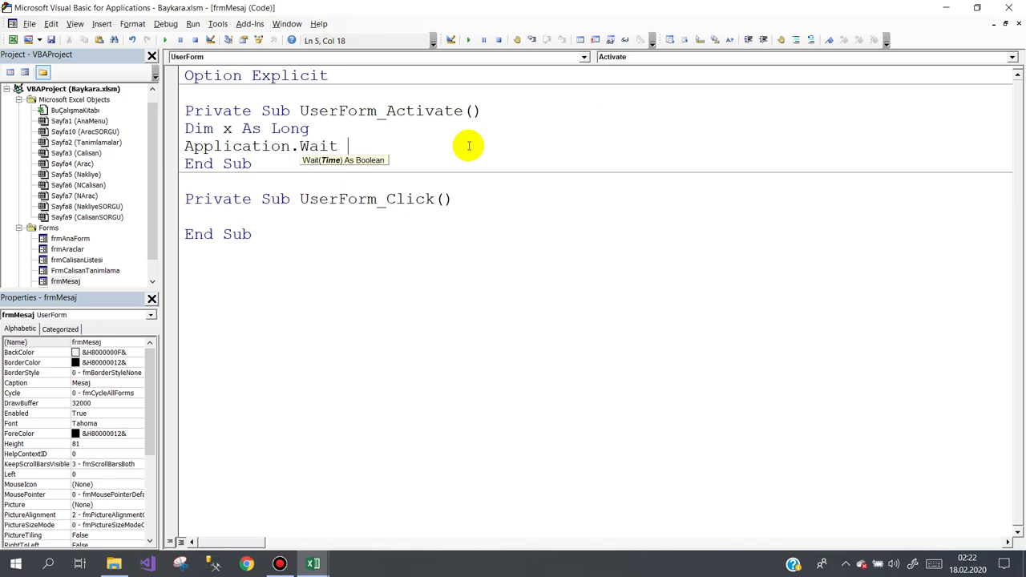
key(BackSpace)
text(Now()
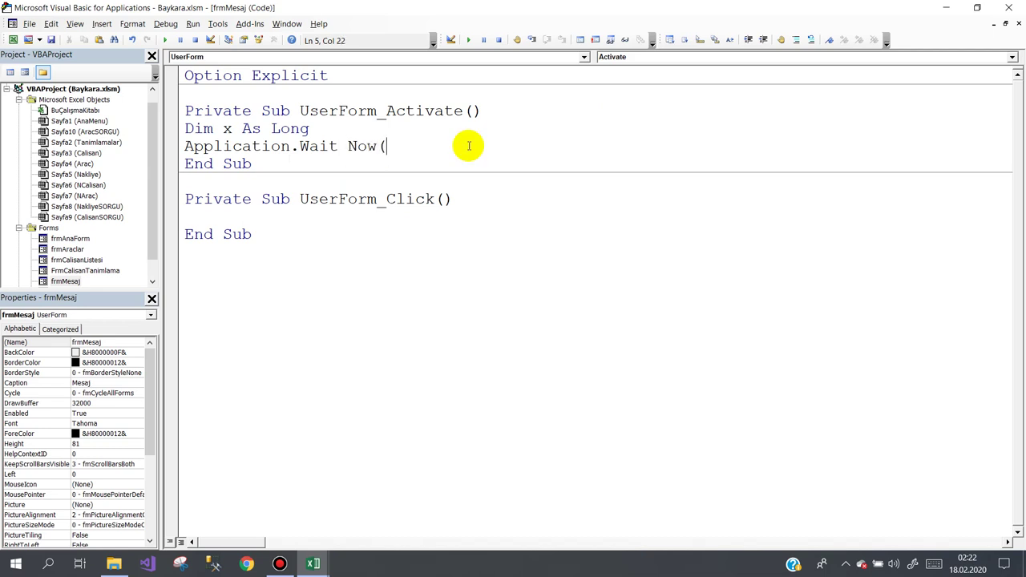
key(BackSpace)
key(BackSpace)
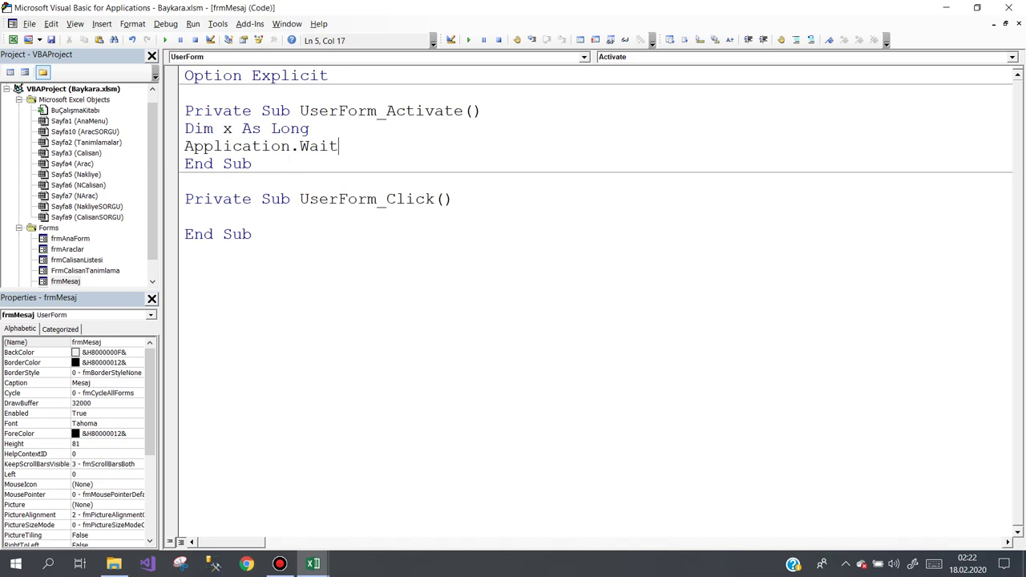
text(()
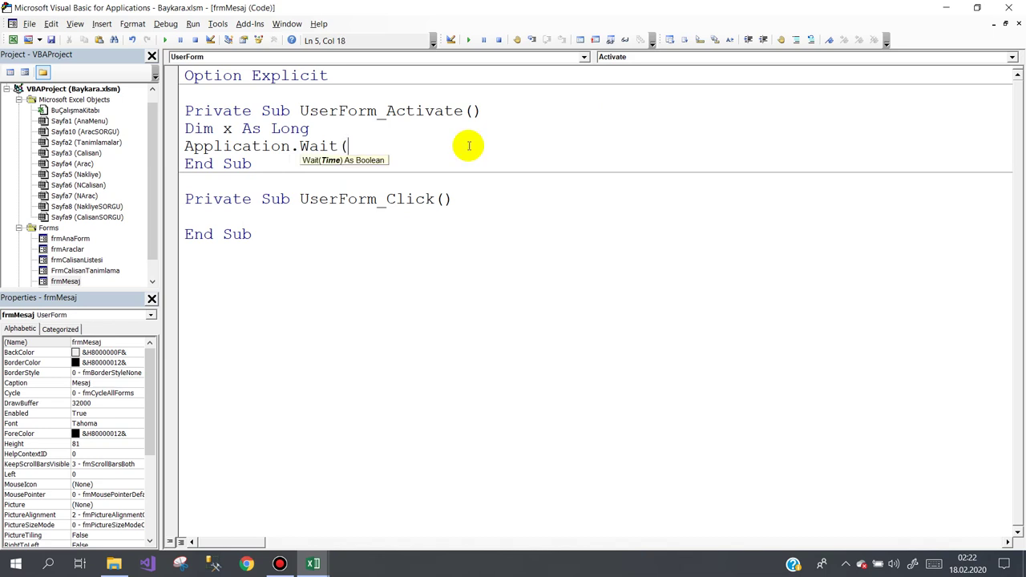
text(00:)
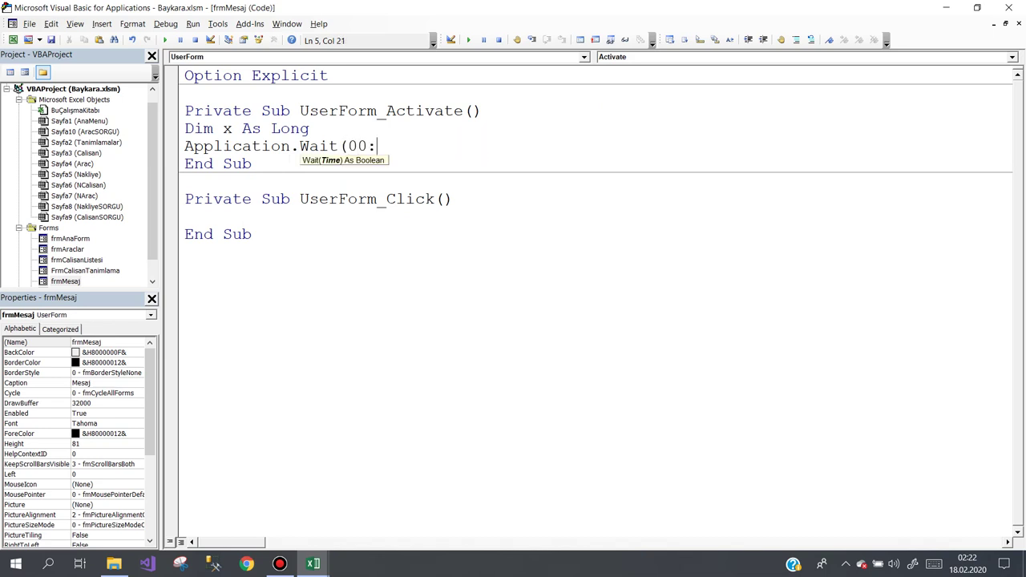
text(02)
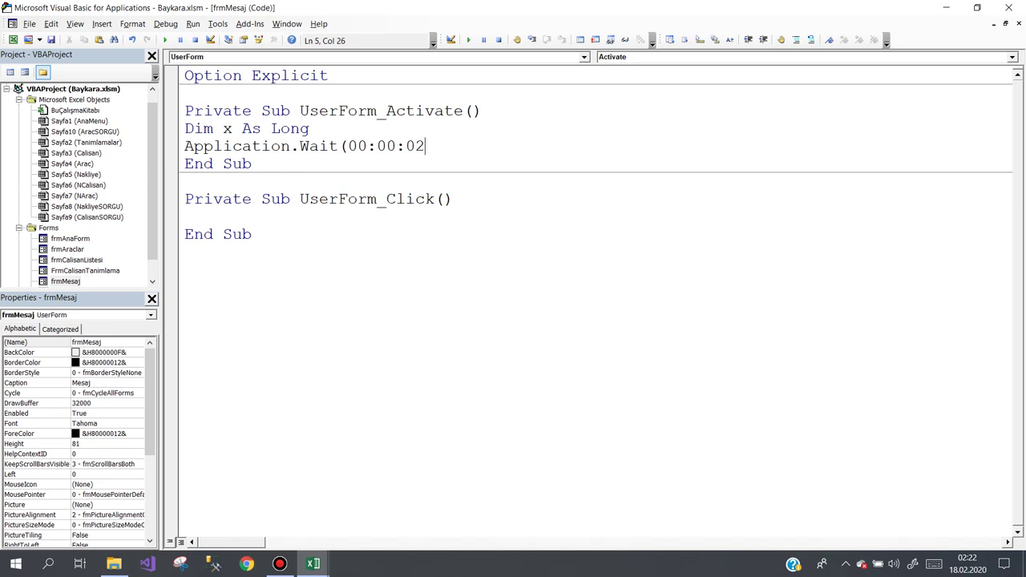
key(Return)
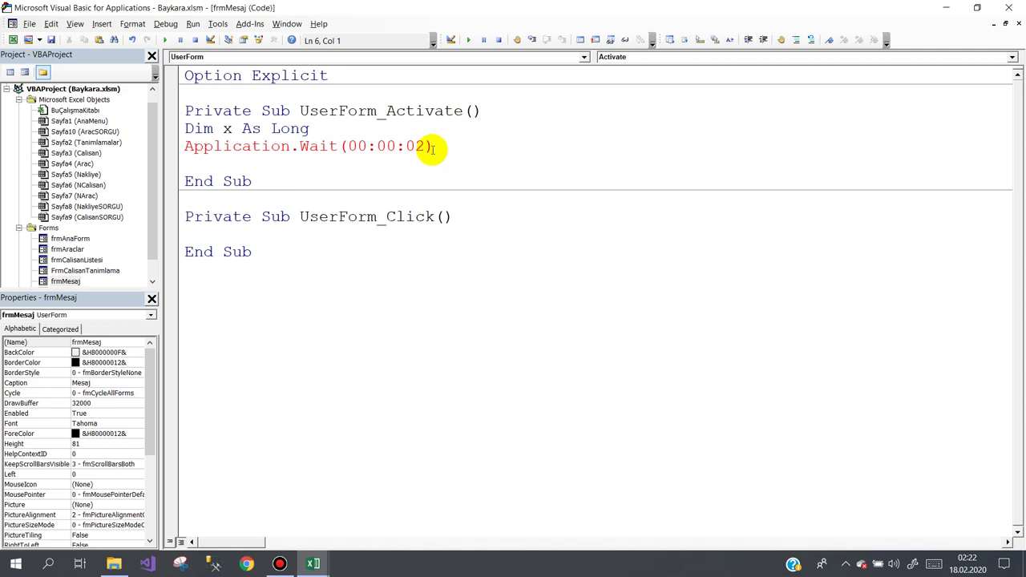
click(347, 147)
text(N)
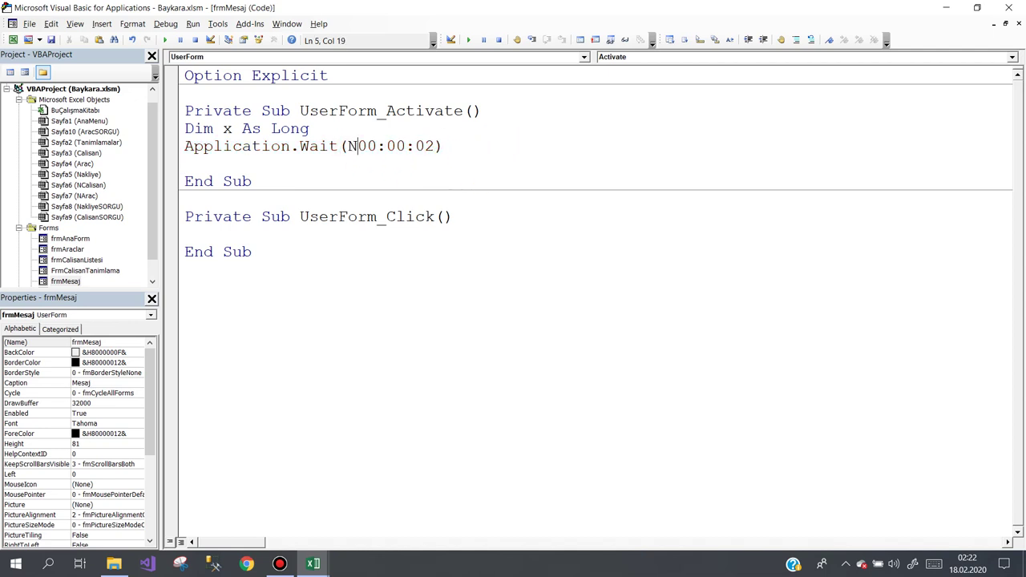
text(w)
key(BackSpace)
text(ow)
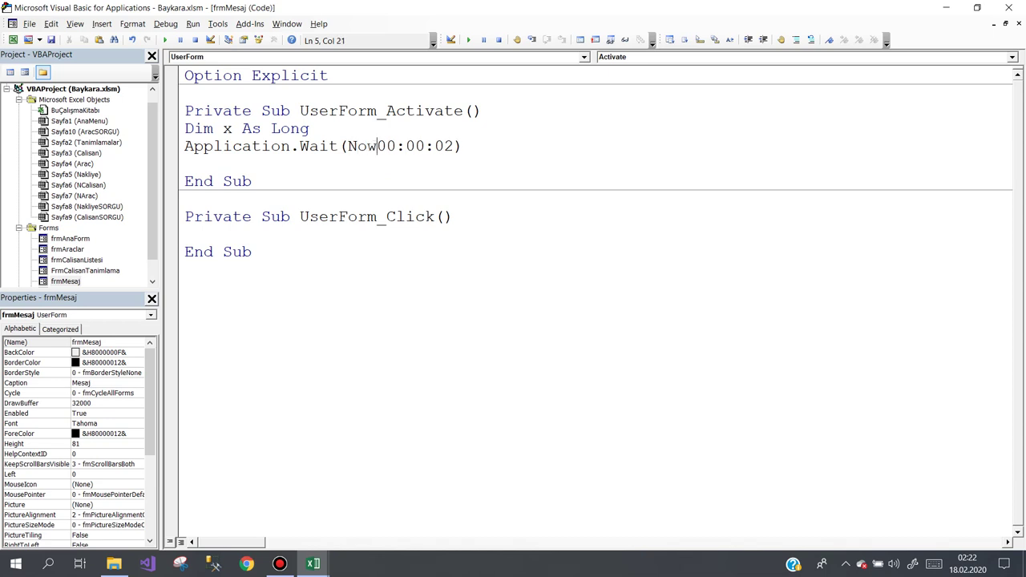
text(+")
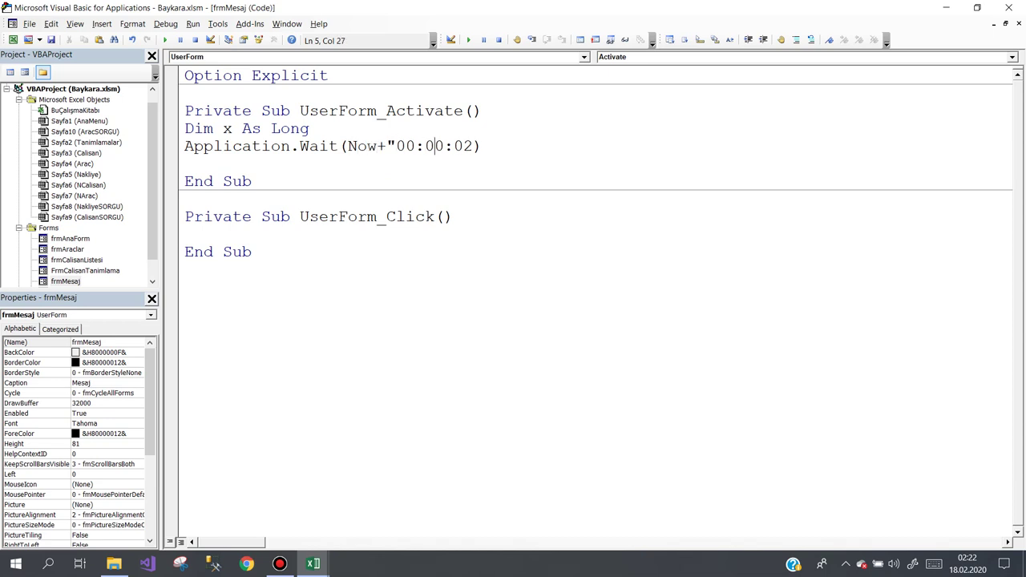
key(Down)
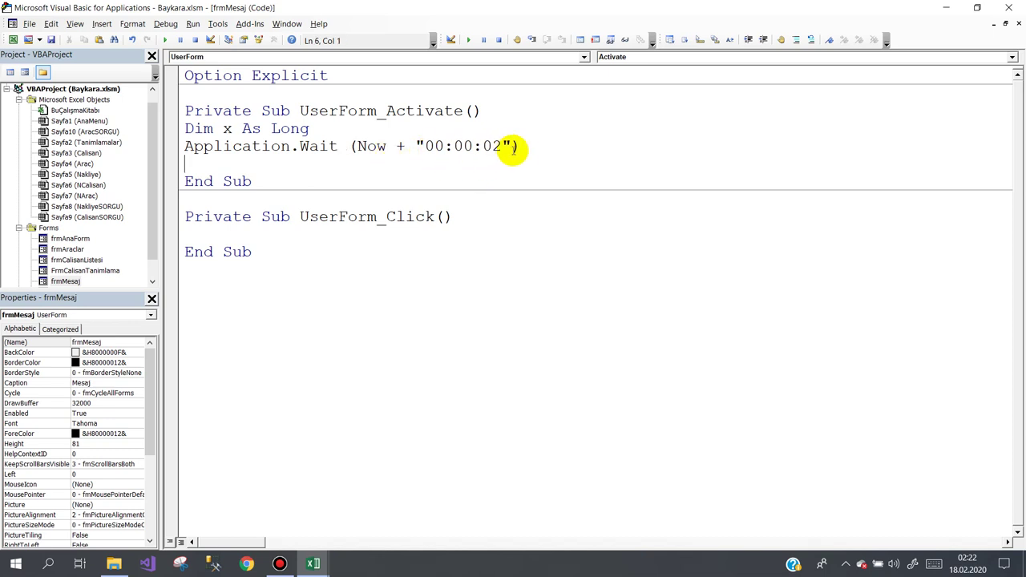
Add Unload Me after the wait line and delete the unused Dim x As Long.
text(u)
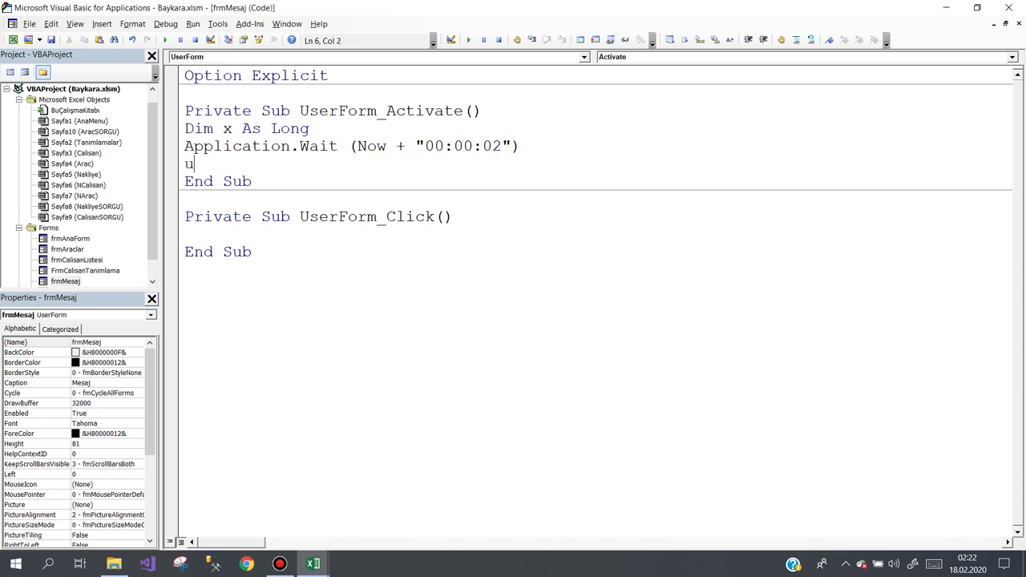
text(nload me)
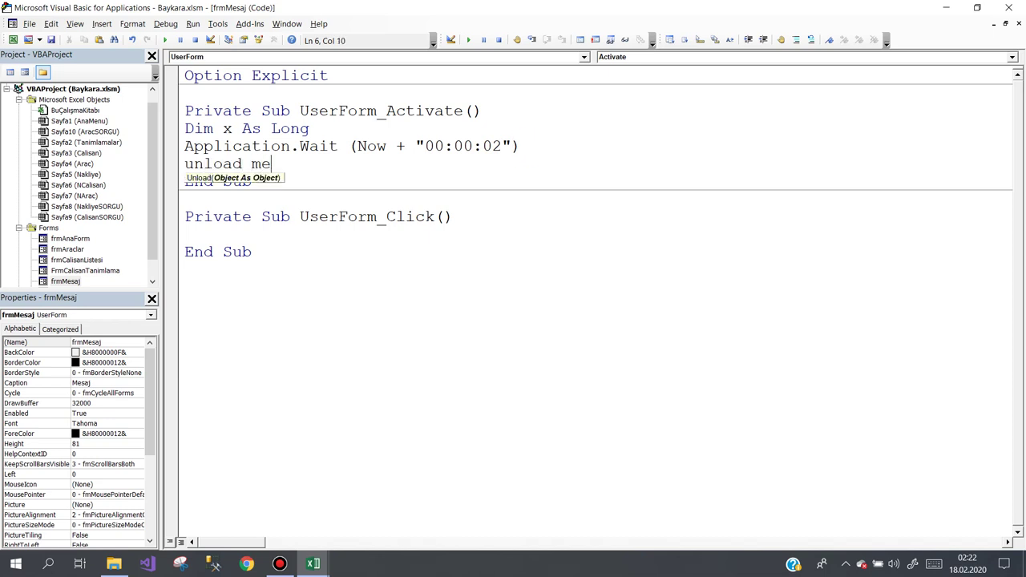
drag(308, 131, 186, 131)
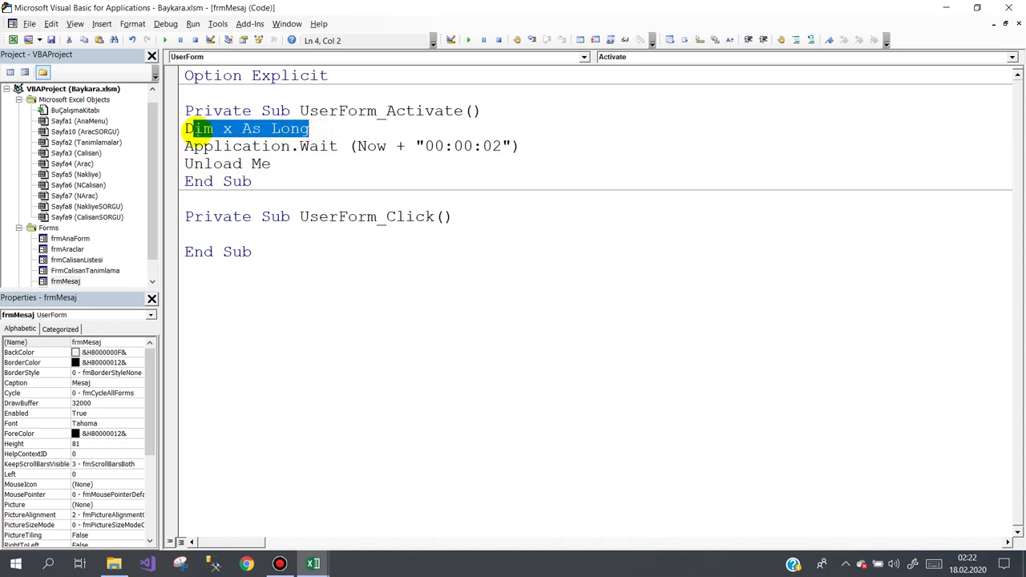
key(Delete)
click(272, 164)
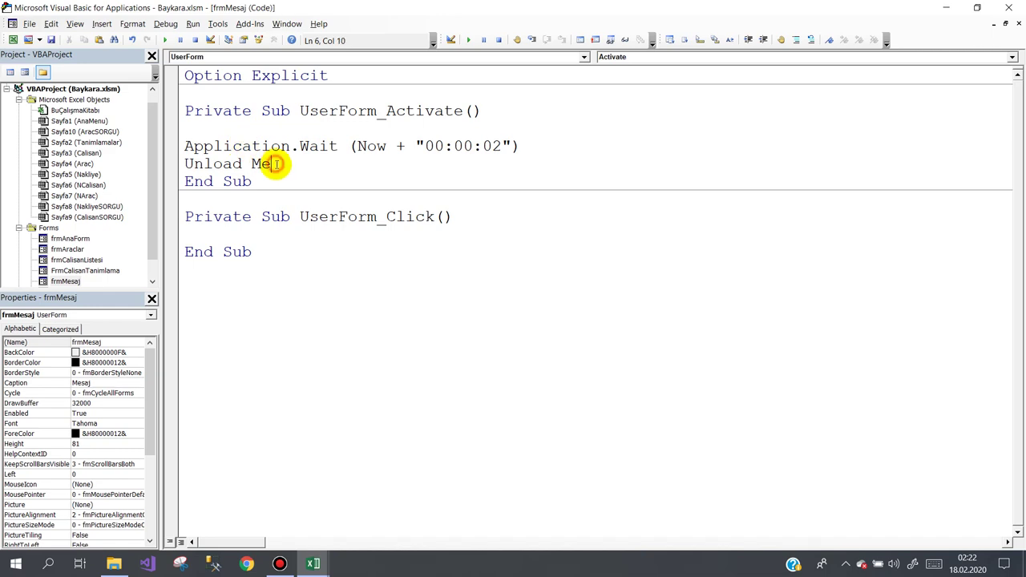
mouse_move(313, 567)
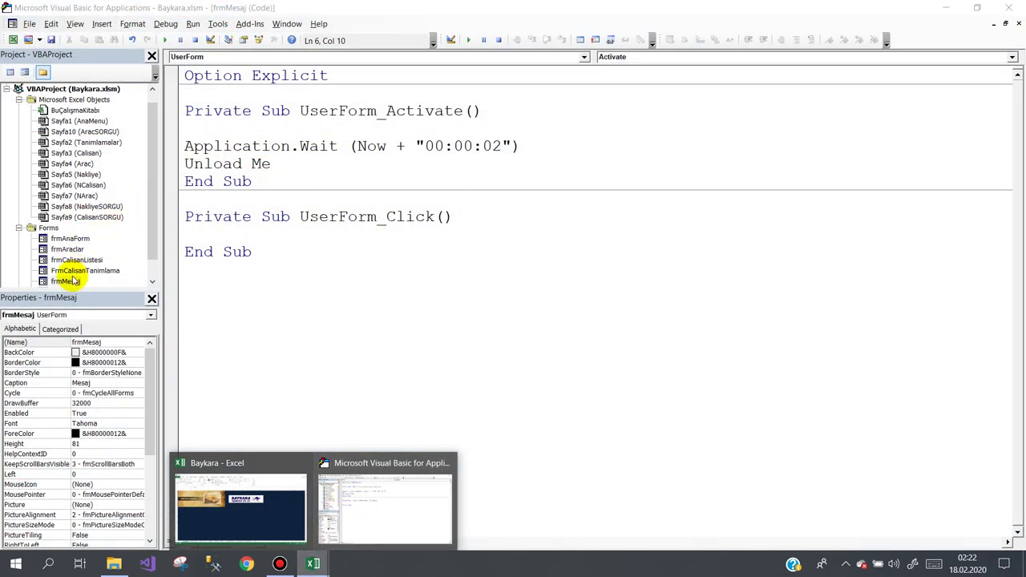
Set the frmMesaj Frame1 BackColor to black.
double_click(67, 282)
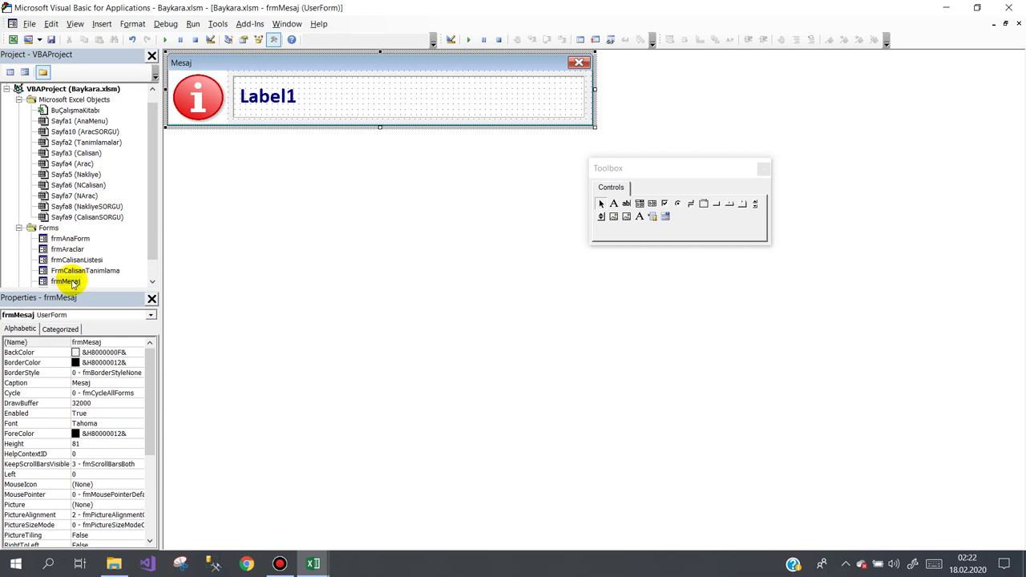
click(295, 86)
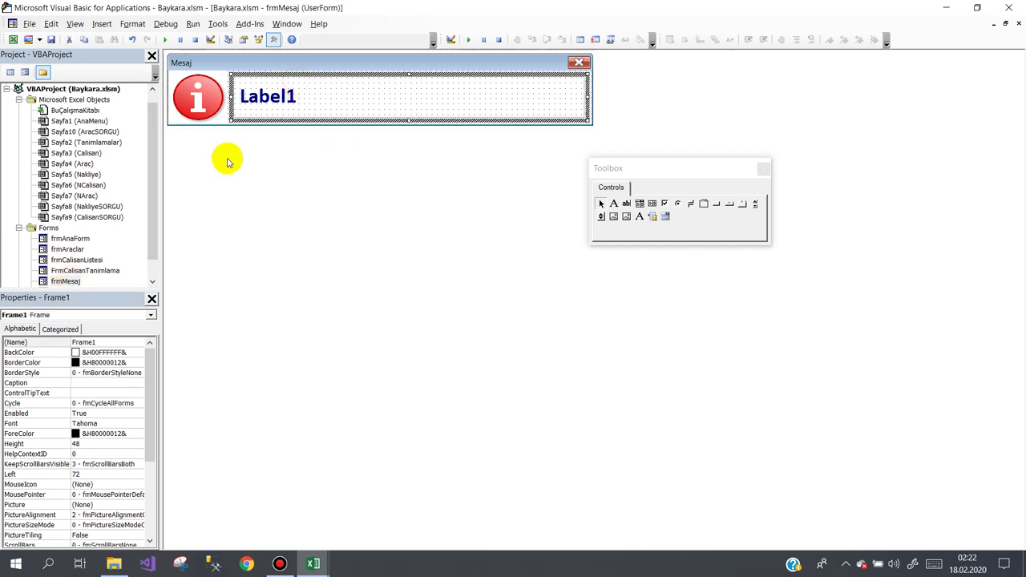
click(138, 353)
click(137, 352)
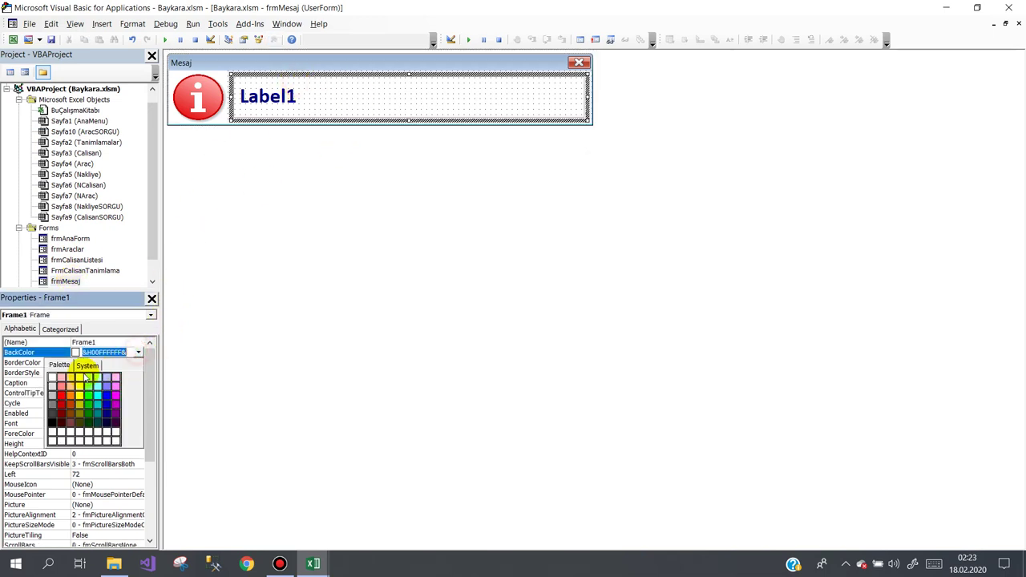
click(51, 421)
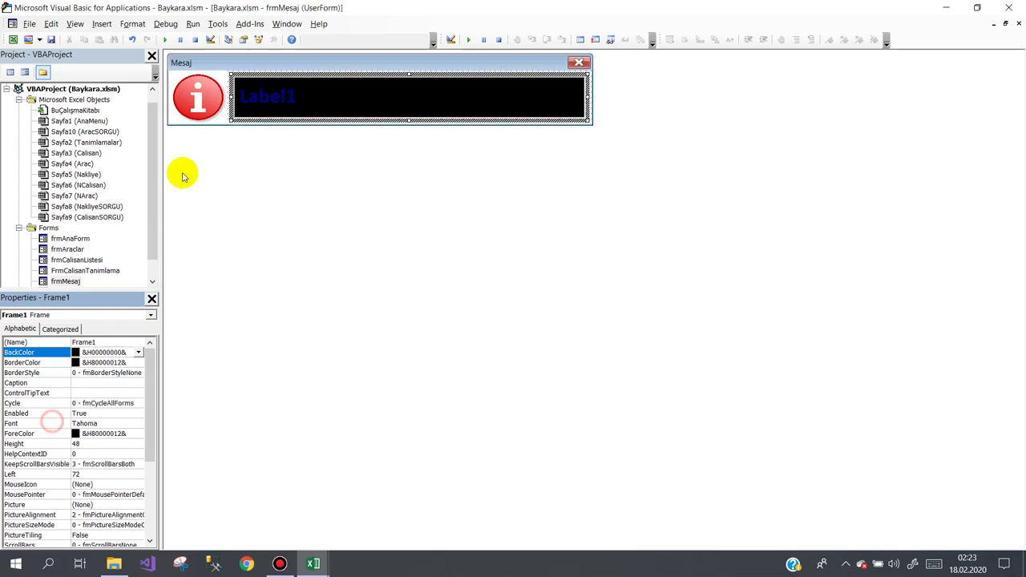
Set the lblMesaj label's ForeColor to dark green from the palette.
click(270, 103)
click(122, 454)
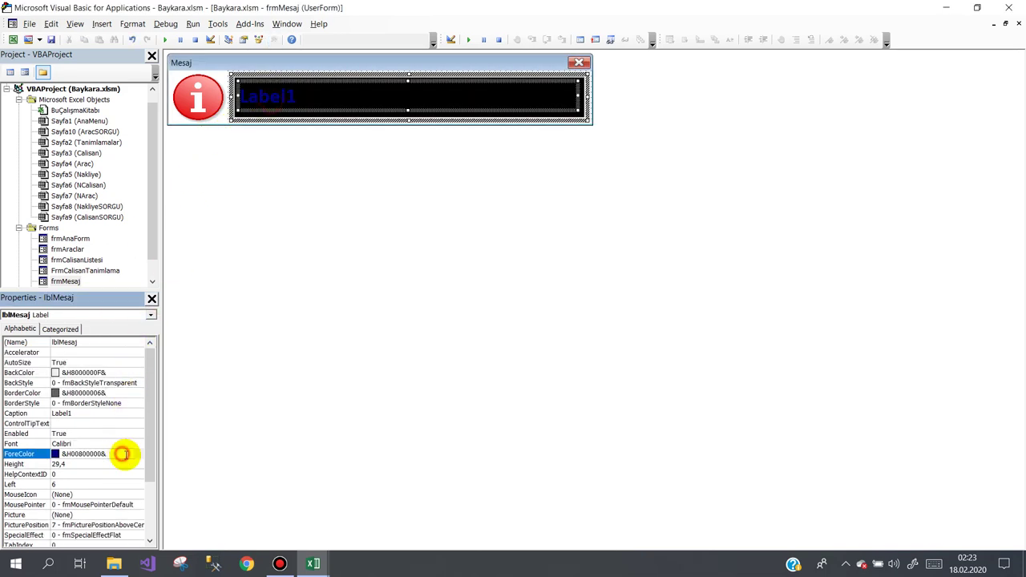
click(138, 453)
click(88, 487)
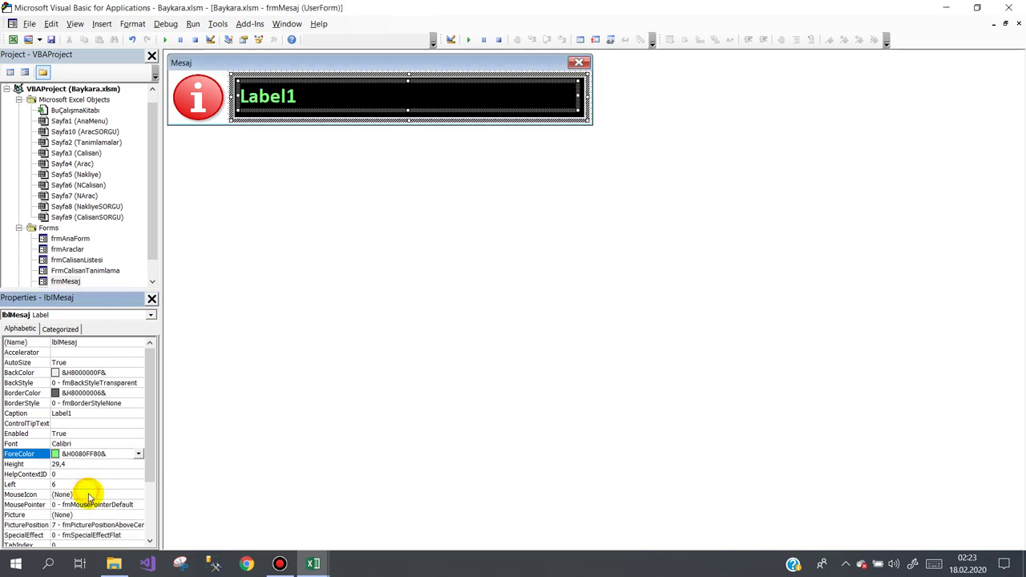
click(137, 454)
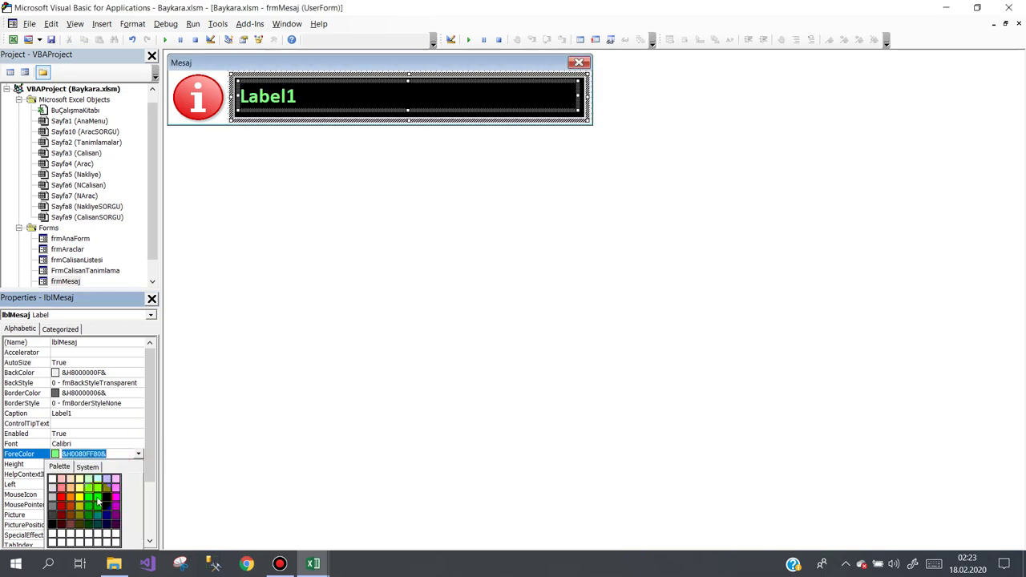
click(90, 503)
click(353, 56)
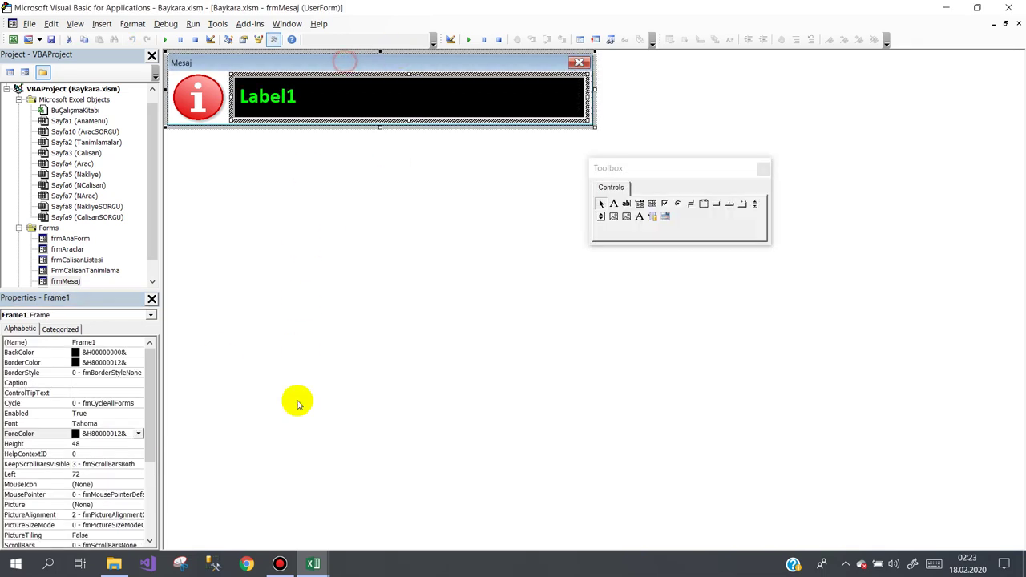
click(312, 561)
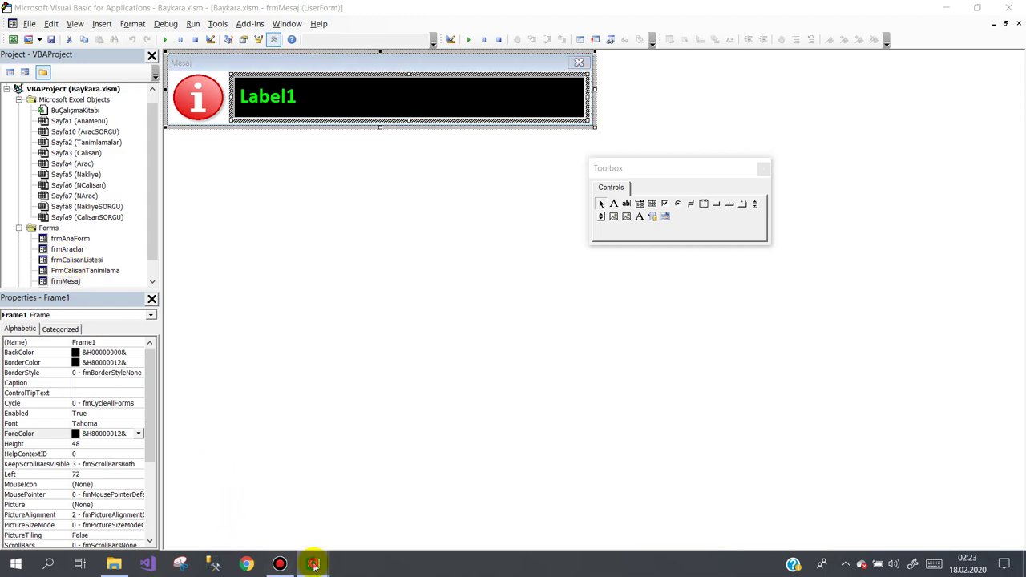
click(265, 521)
click(546, 184)
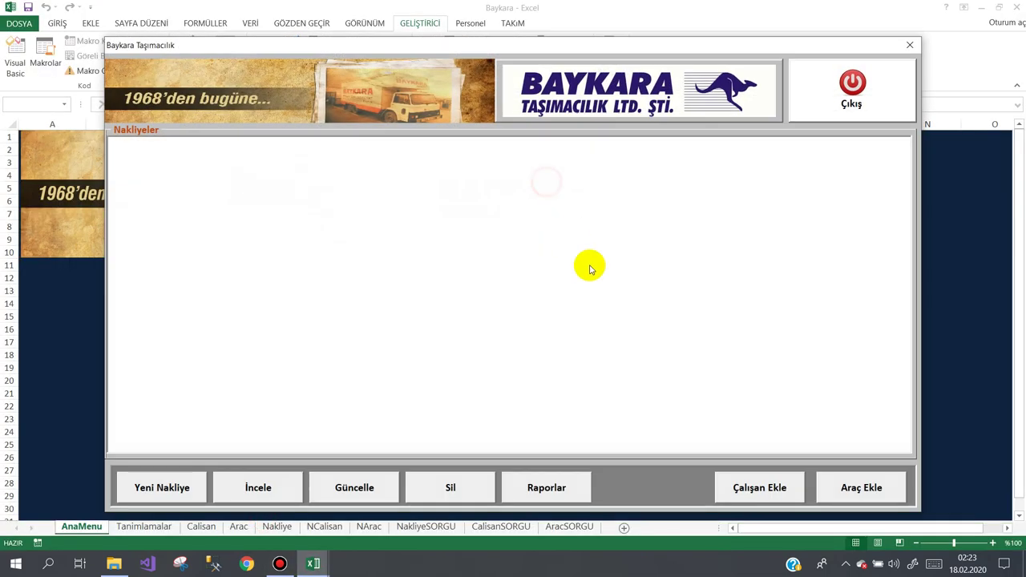
click(848, 479)
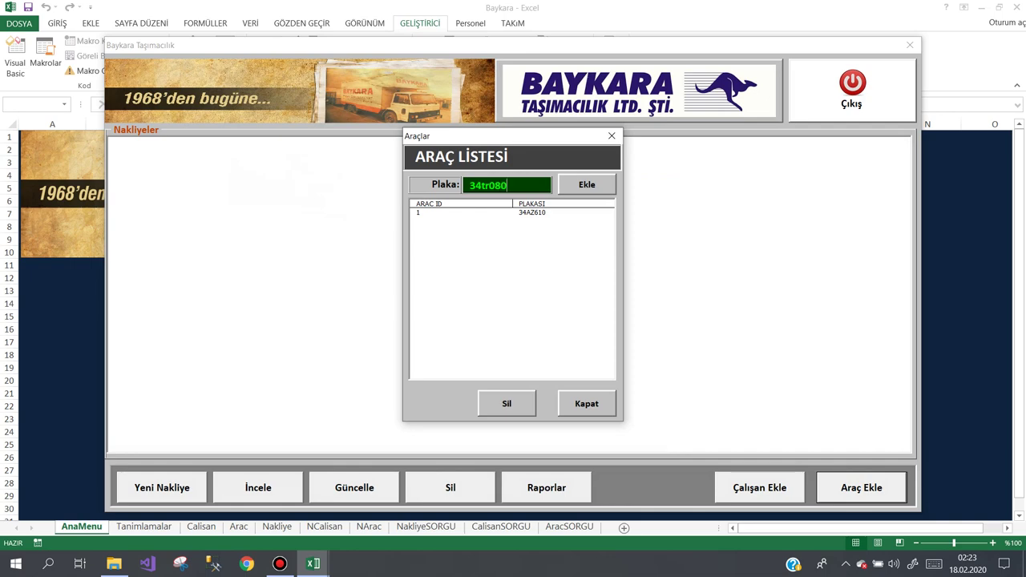
key(Tab)
key(Return)
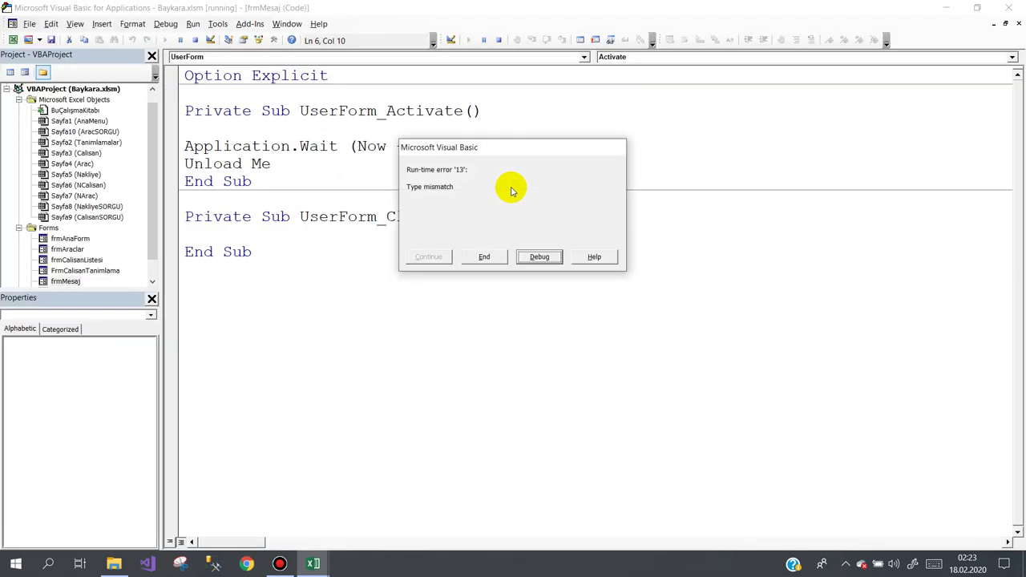
Debug the error and go to the failing Application.Wait line in frmMesaj's code.
click(534, 258)
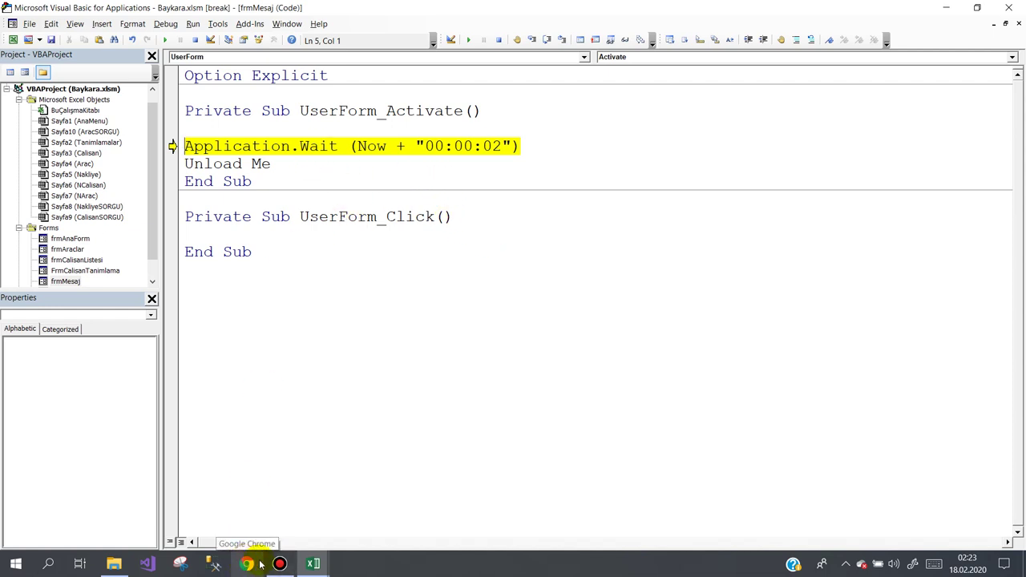
click(279, 563)
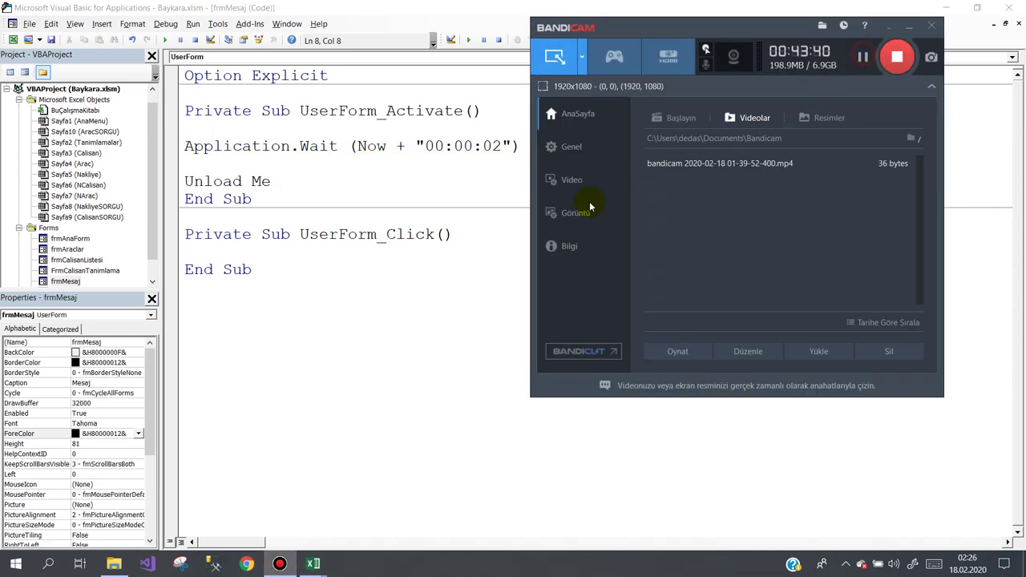
click(395, 183)
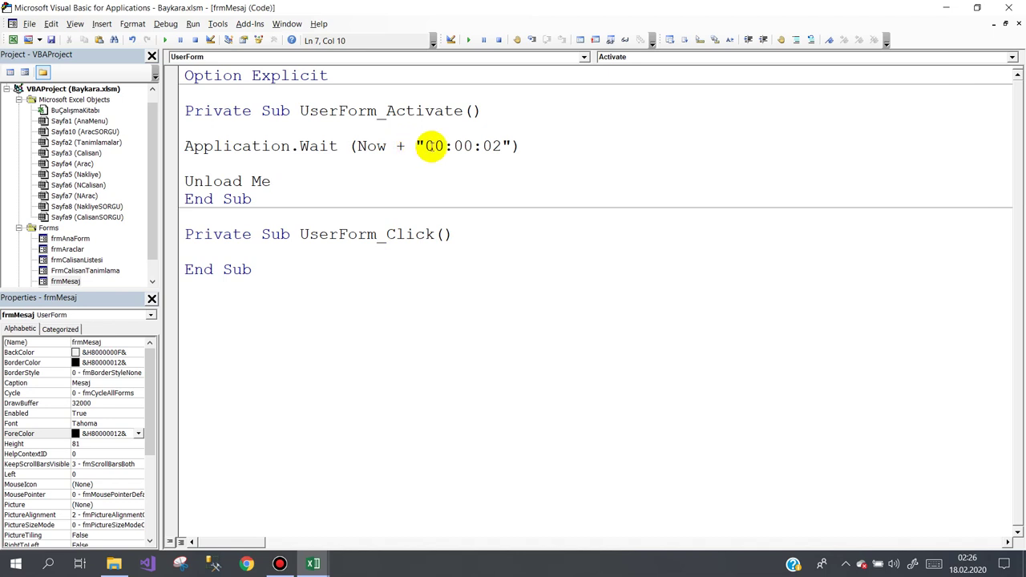
click(417, 145)
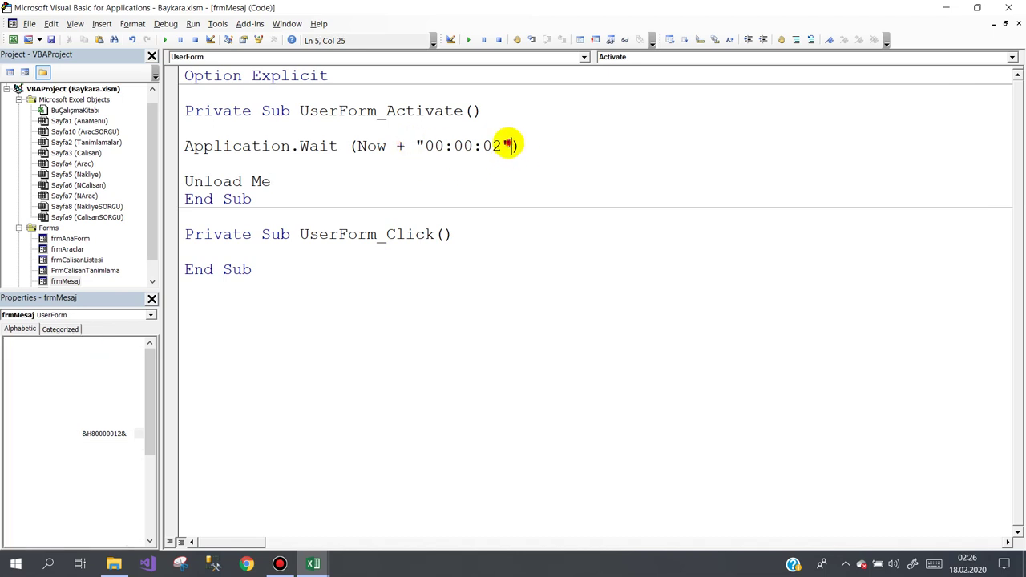
drag(513, 147, 425, 148)
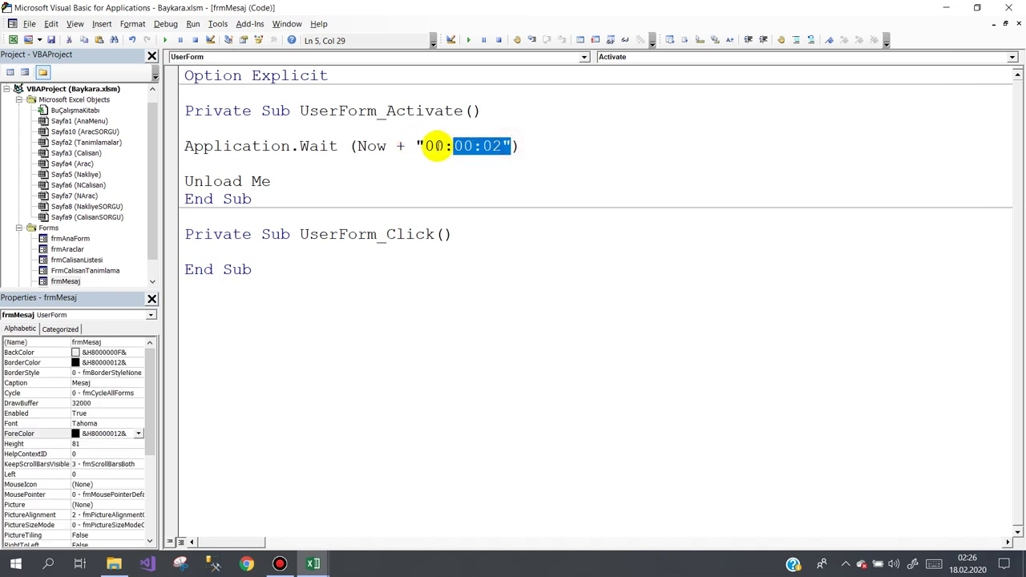
click(405, 146)
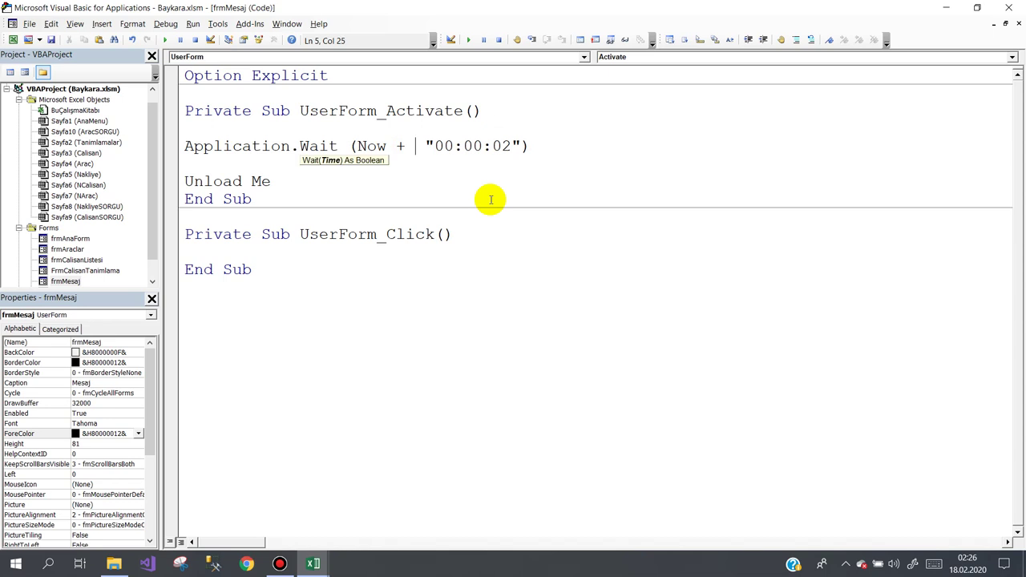
Change the wait line to Application.Wait (Now + TimeValue("00:00:01")).
text(time)
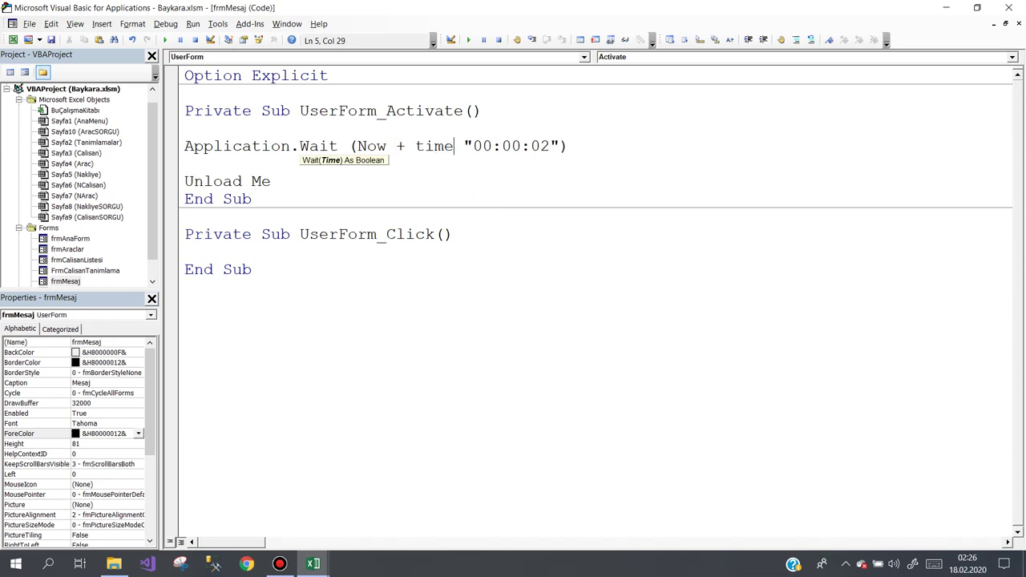
text(v)
key(ctrl+space)
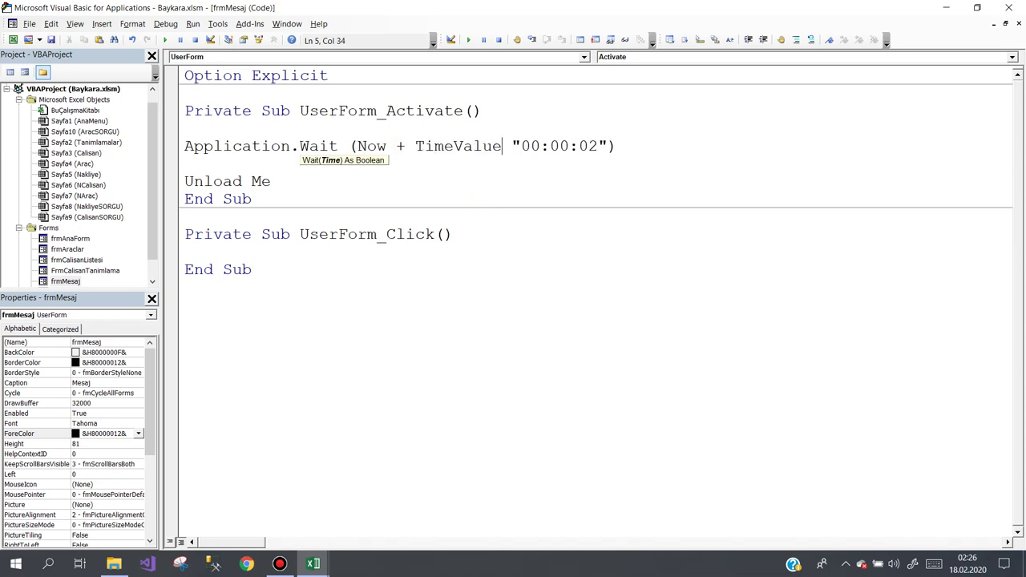
key(BackSpace)
key(BackSpace)
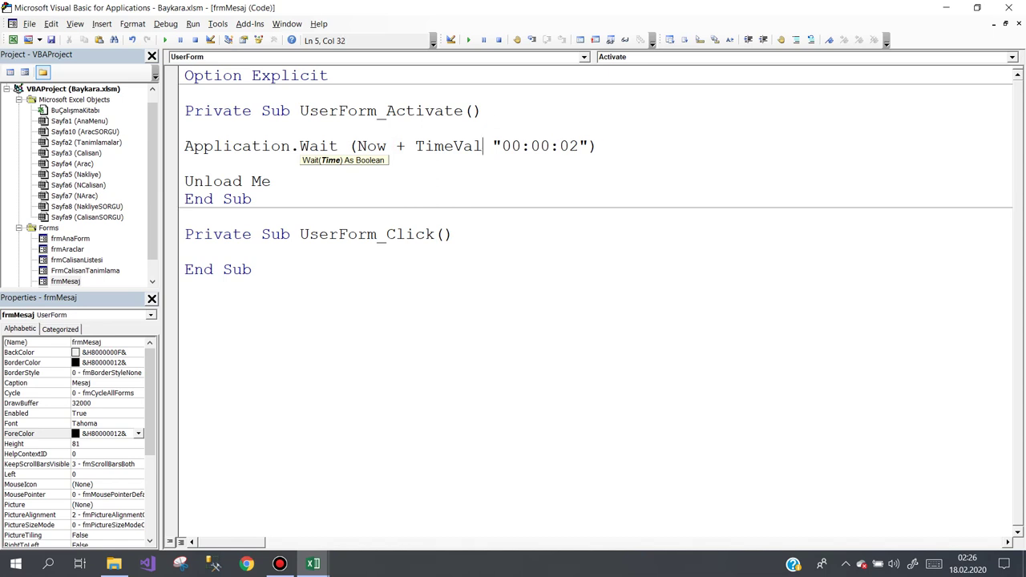
key(BackSpace)
key(BackSpace)
key(BackSpace)
key(ctrl+space)
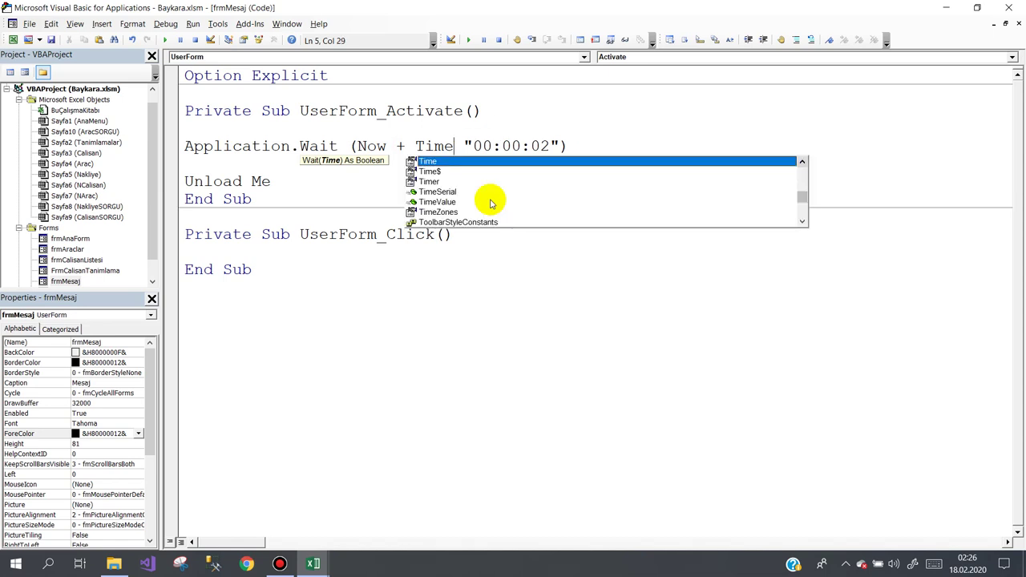
key(Down)
key(Down)
key(Down)
key(Down)
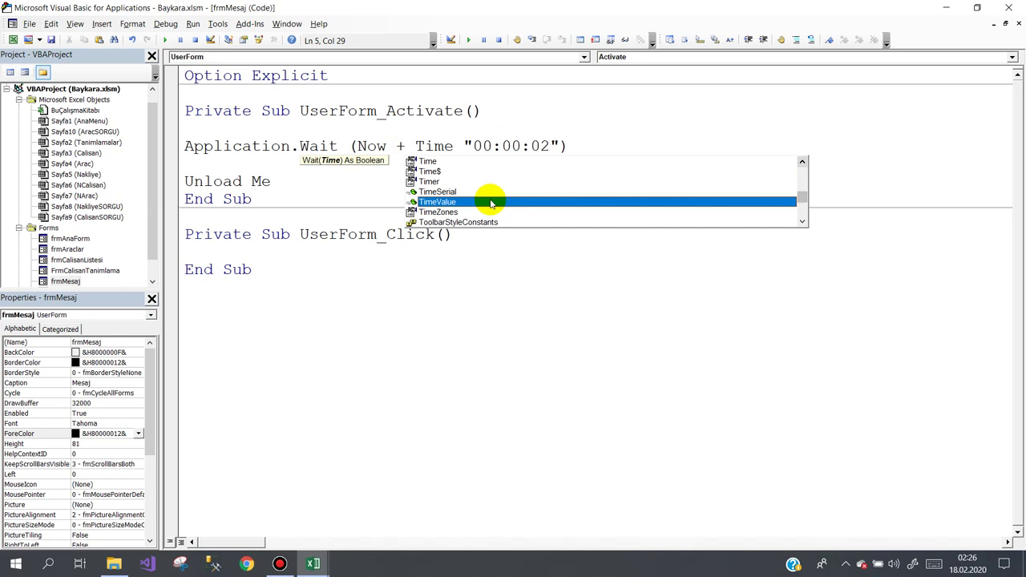
key(Tab)
text(()
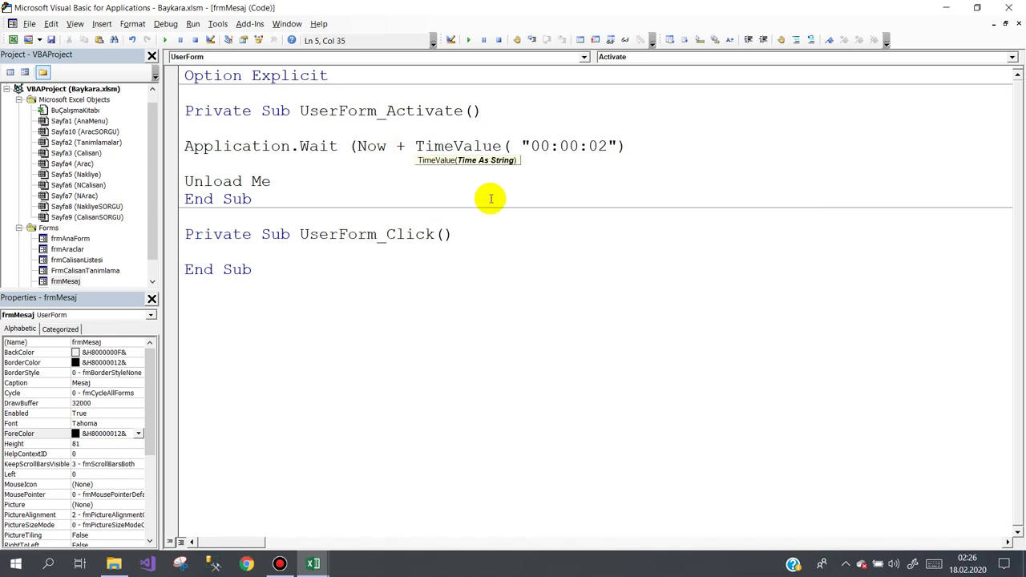
click(614, 146)
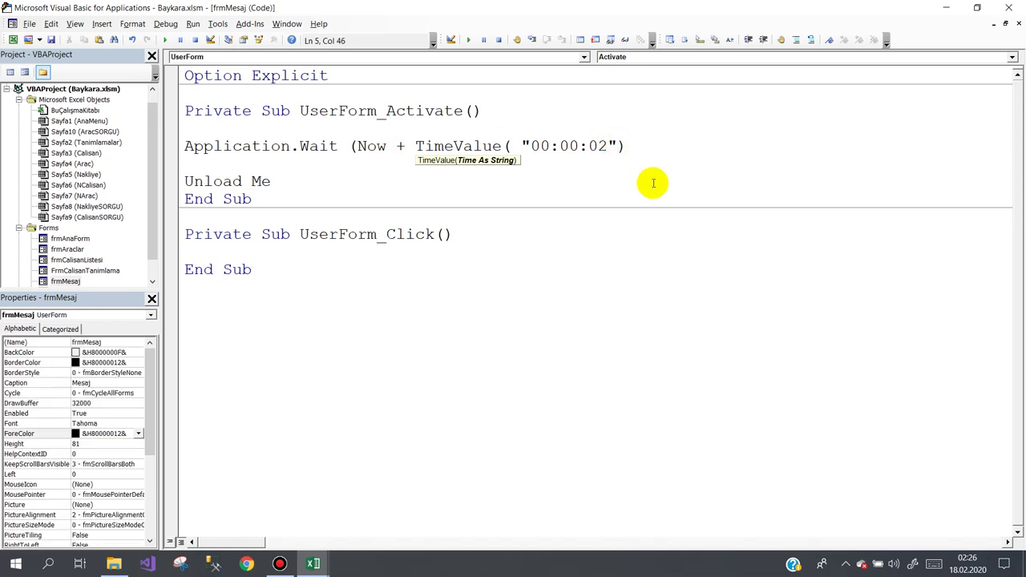
text())
click(653, 197)
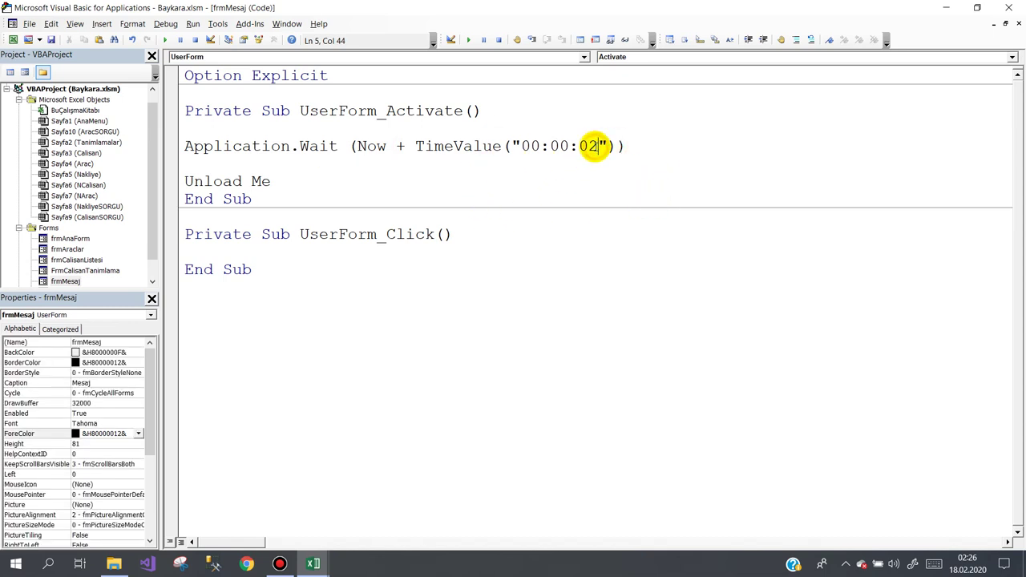
text(1)
click(553, 189)
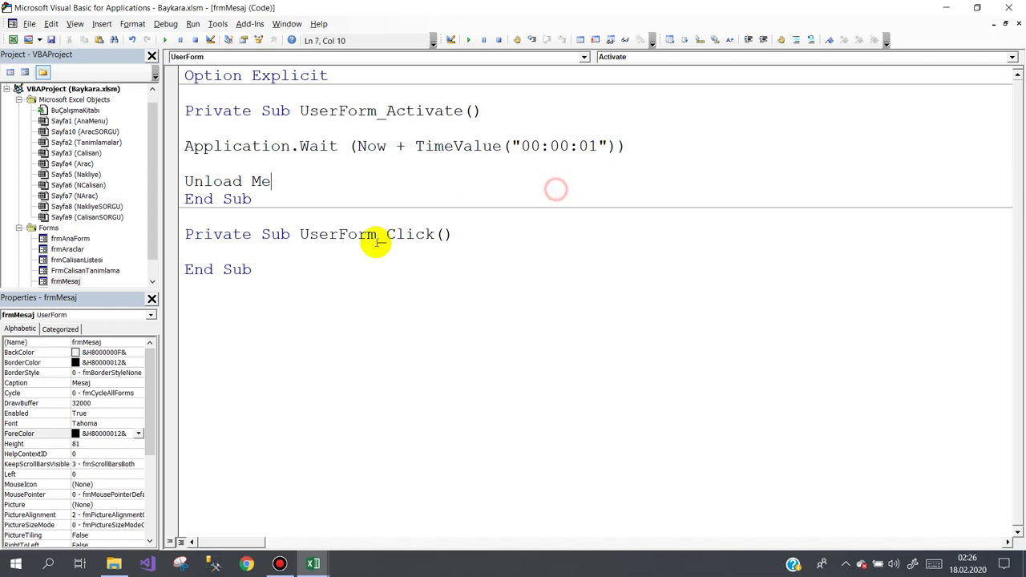
click(310, 561)
click(273, 482)
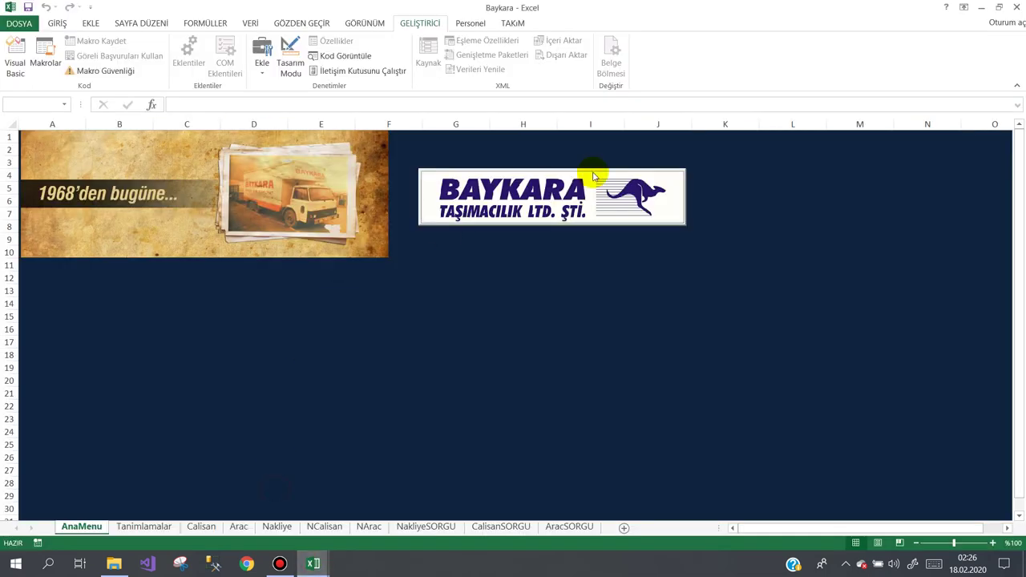
click(596, 178)
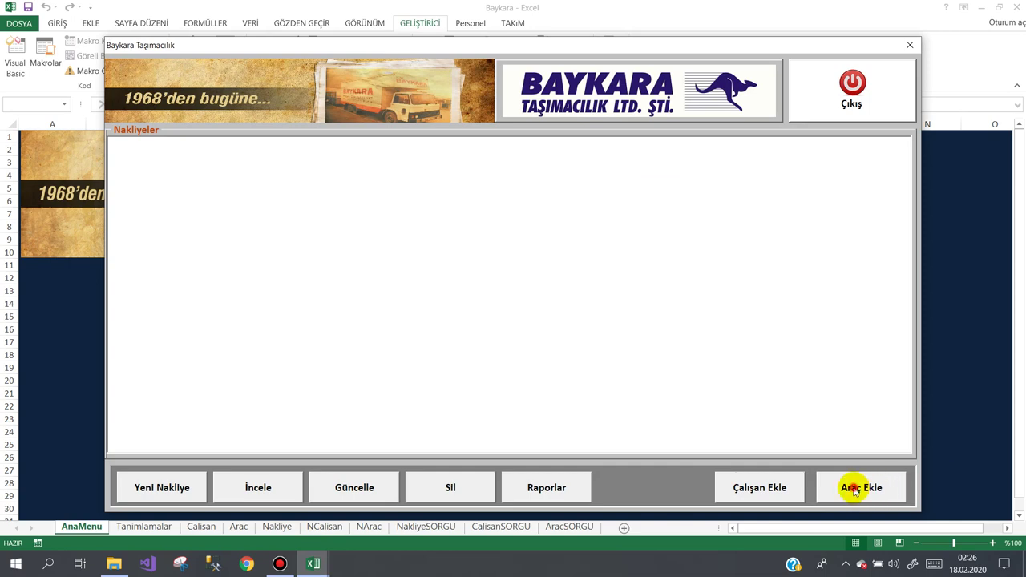
click(854, 484)
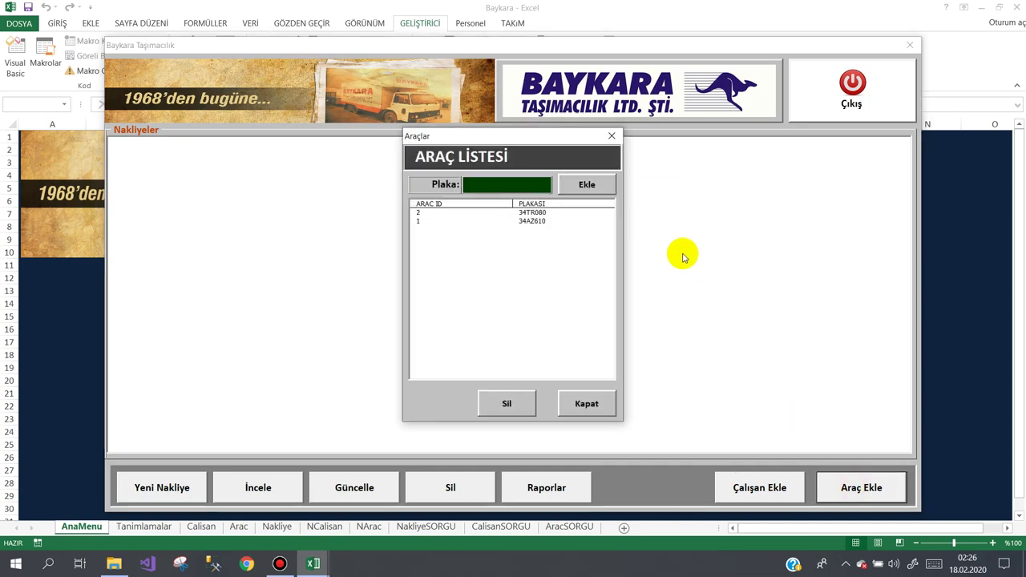
text(34sd077)
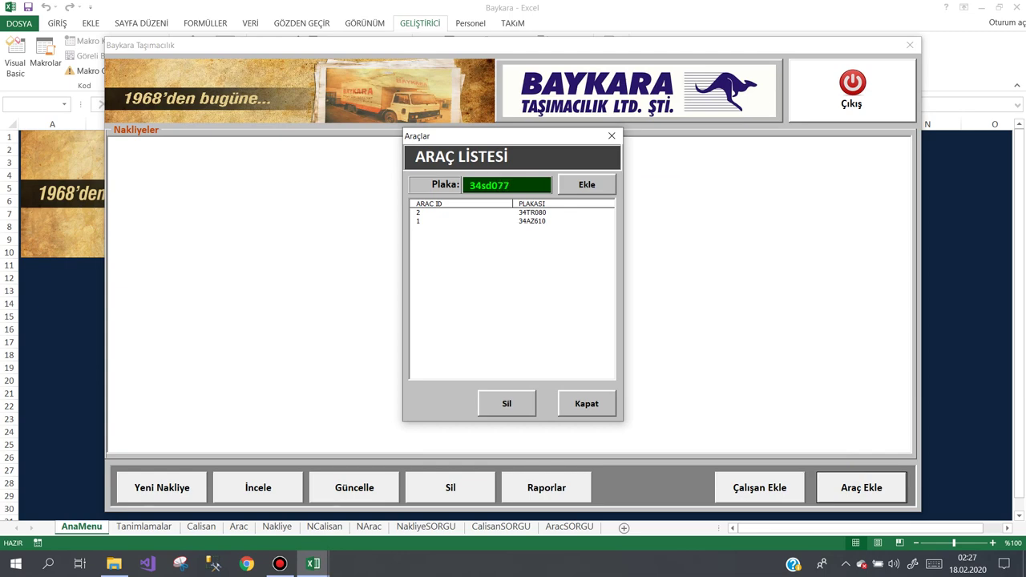
key(Return)
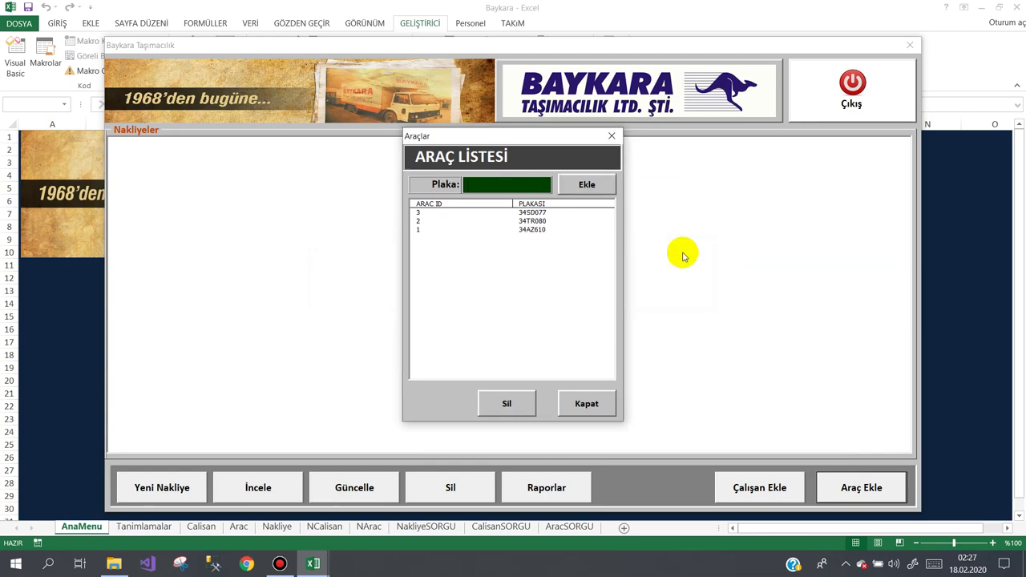
click(588, 403)
click(842, 103)
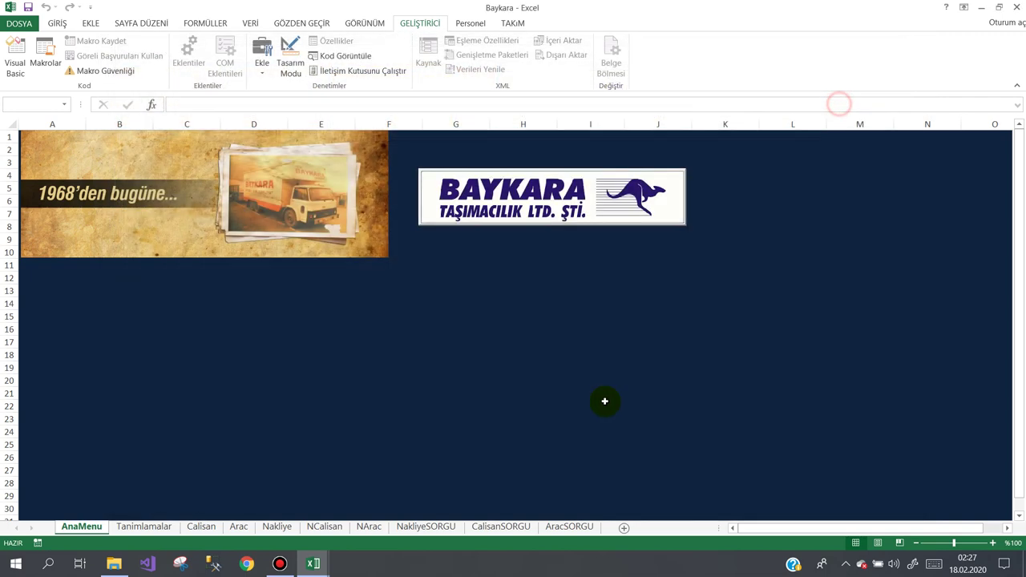
In the VBA editor, change the frmMesaj wait time to TimeValue("00:00:02").
mouse_move(313, 564)
click(345, 497)
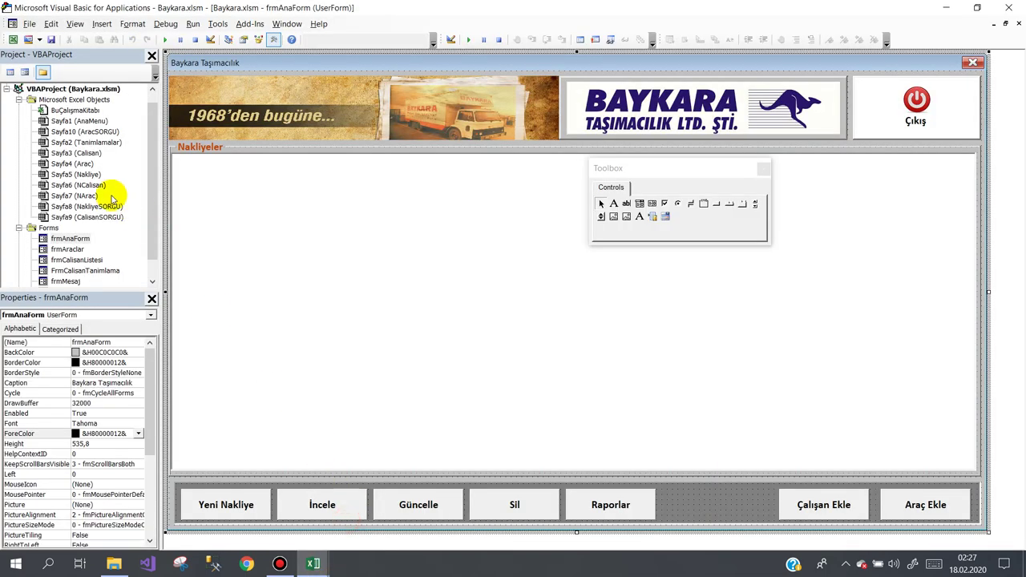
double_click(66, 281)
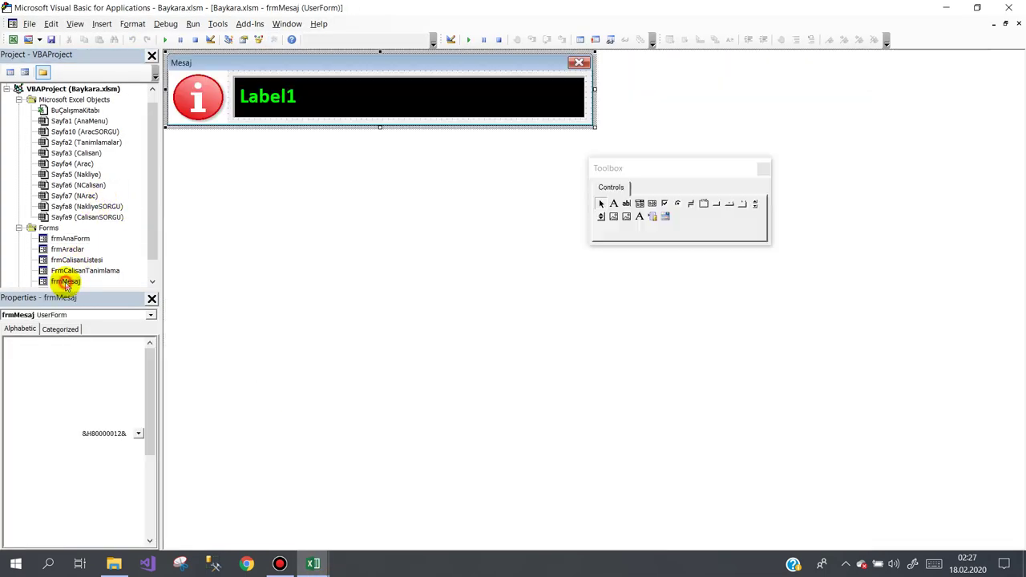
click(587, 117)
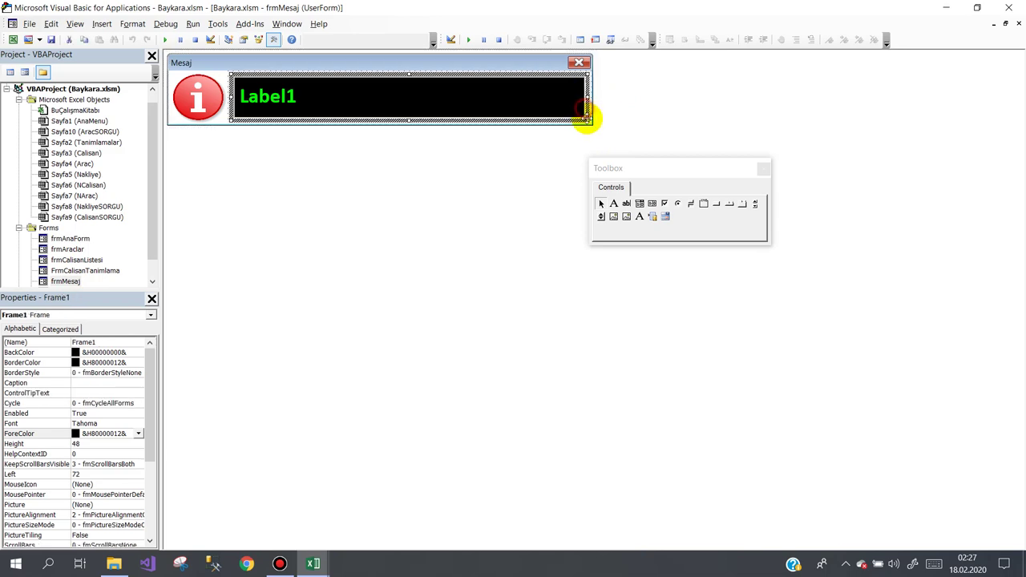
double_click(594, 131)
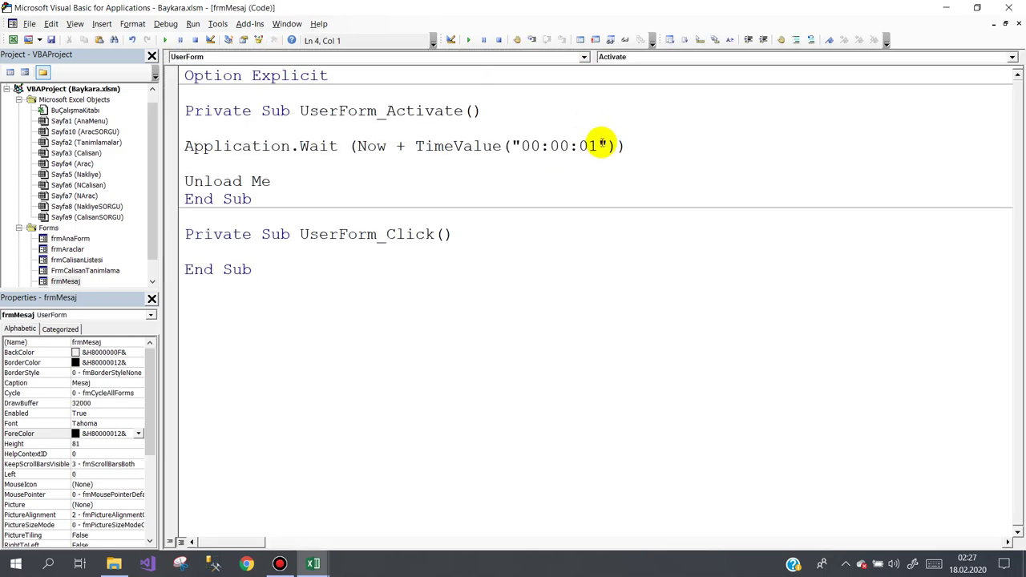
double_click(594, 145)
text(02)
click(591, 234)
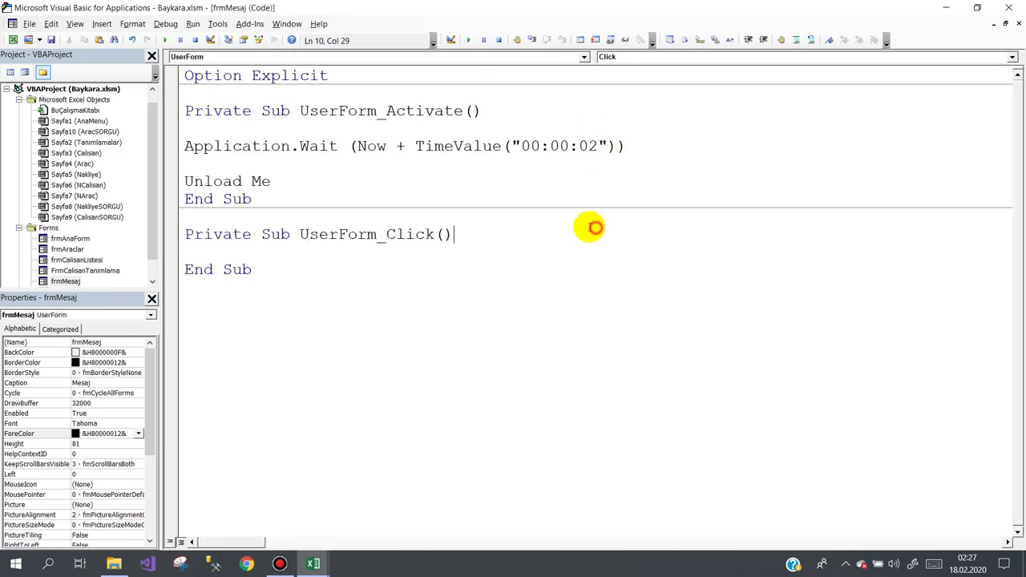
Open the frmAraclar vehicle list form in the designer.
click(312, 563)
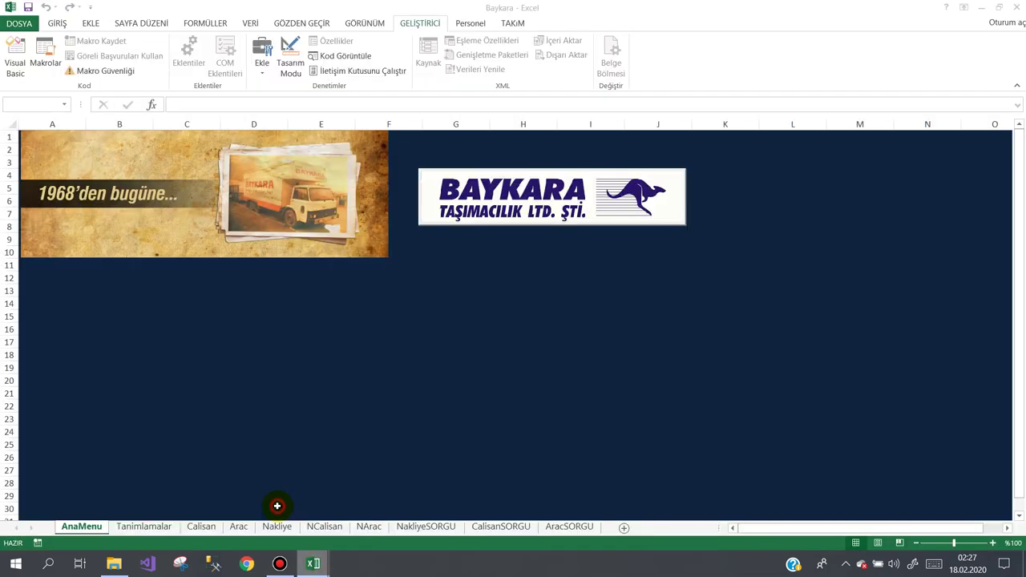
mouse_move(312, 565)
click(352, 508)
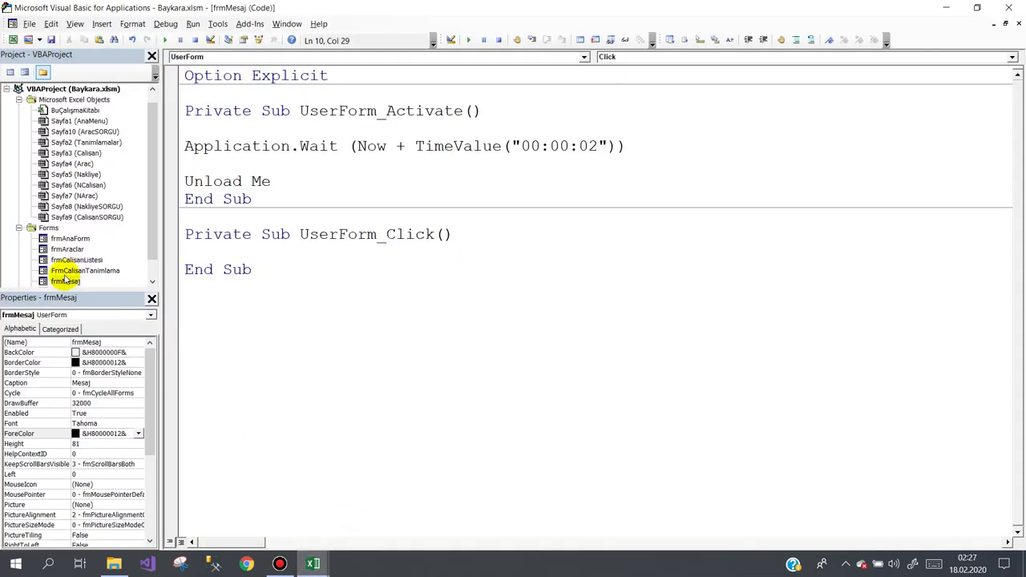
double_click(68, 249)
Give the frmAraclar vehicle list box a Calibri, bold (Kalın), size 12 font.
click(284, 183)
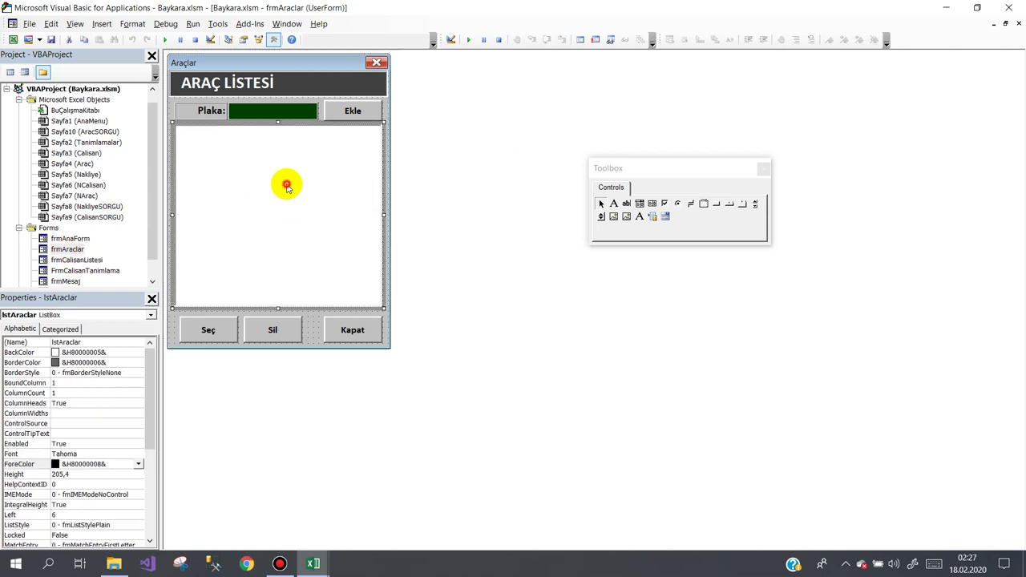
click(31, 455)
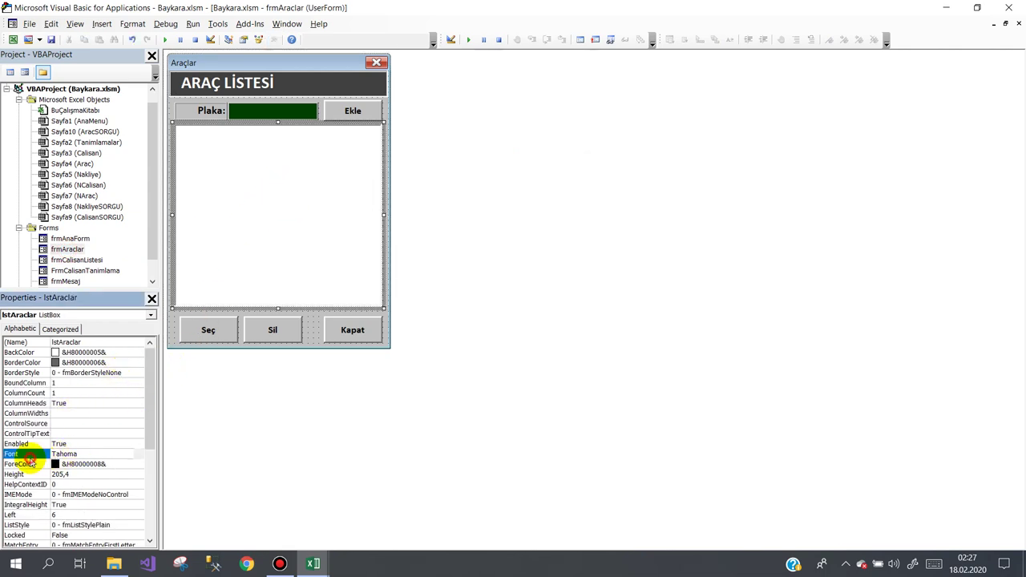
click(140, 453)
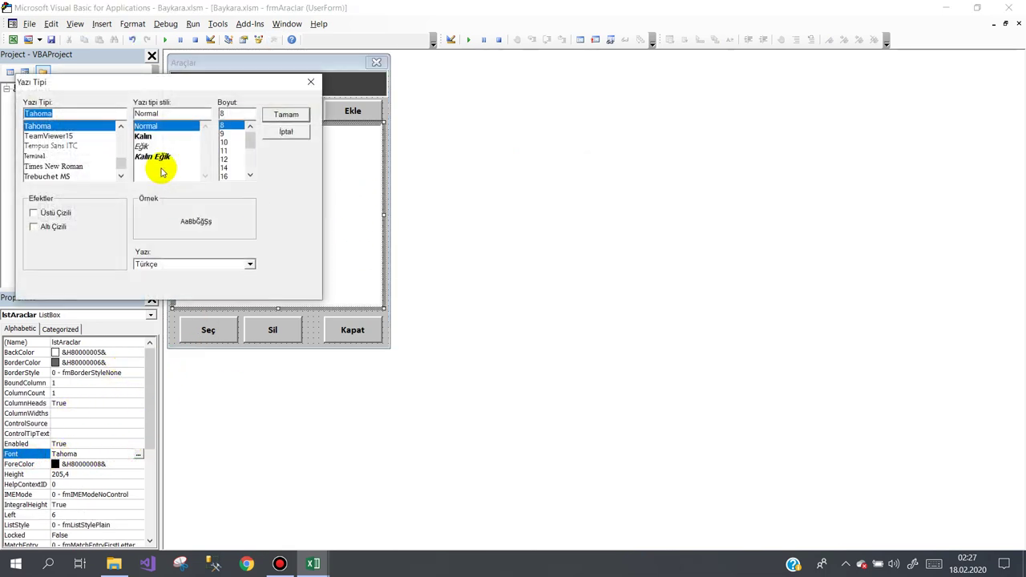
text(c)
click(76, 126)
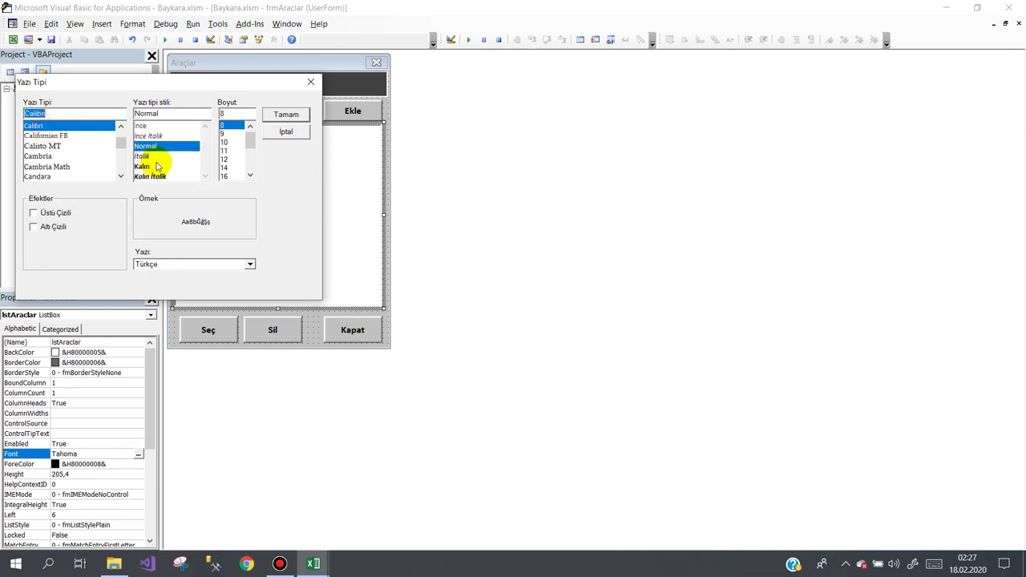
click(159, 166)
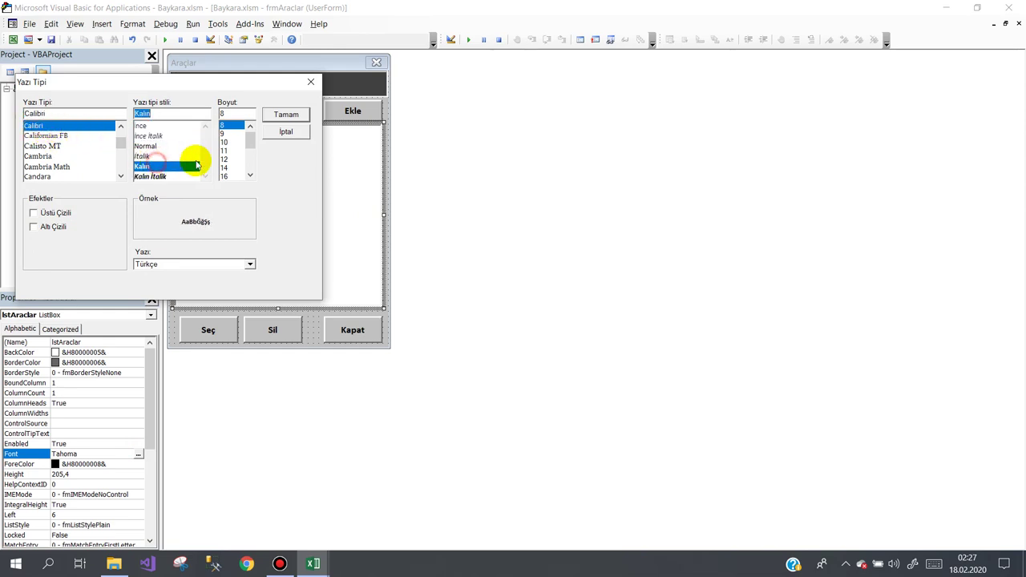
click(286, 115)
Save the workbook and dismiss the document warning.
click(263, 64)
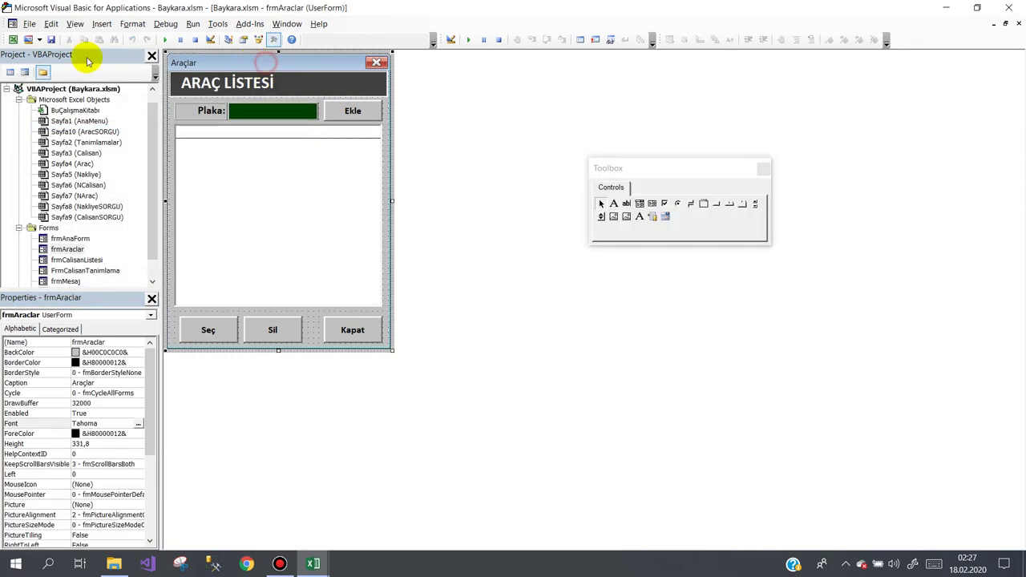
click(51, 39)
click(478, 315)
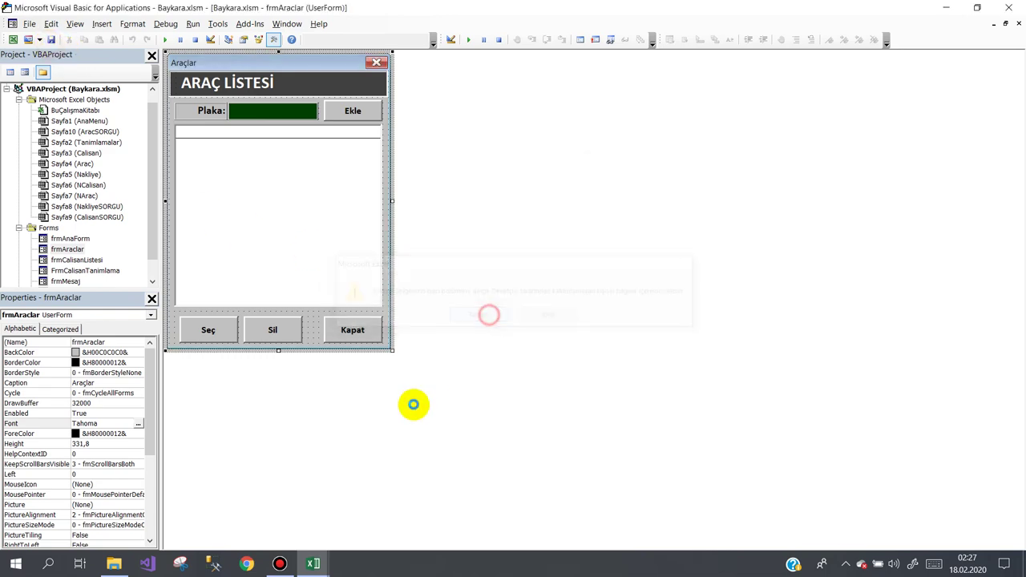
Check the bold vehicle list from the Baykara main form in Excel, then close it and return to VBA.
mouse_move(313, 563)
click(280, 535)
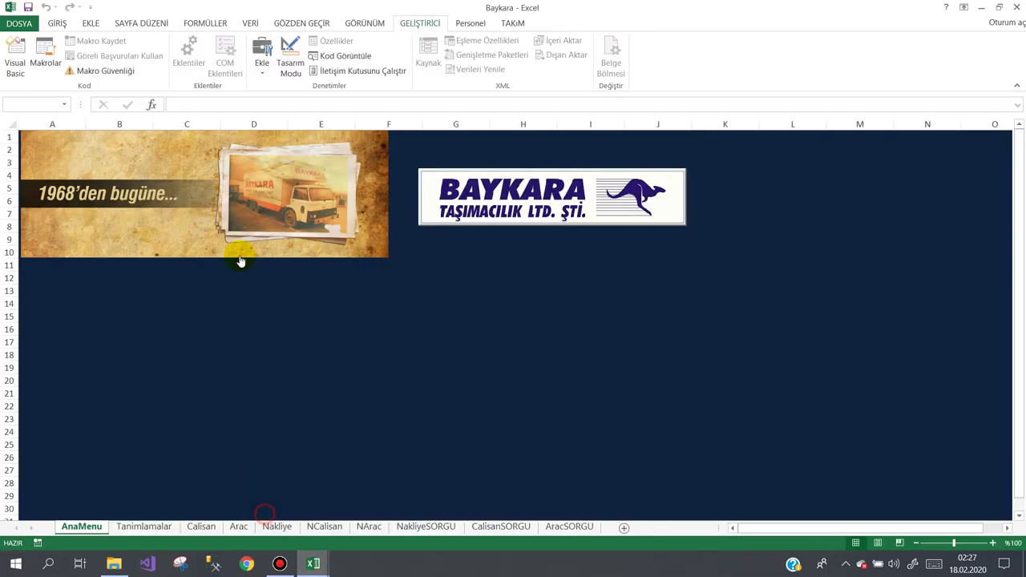
click(497, 189)
click(843, 487)
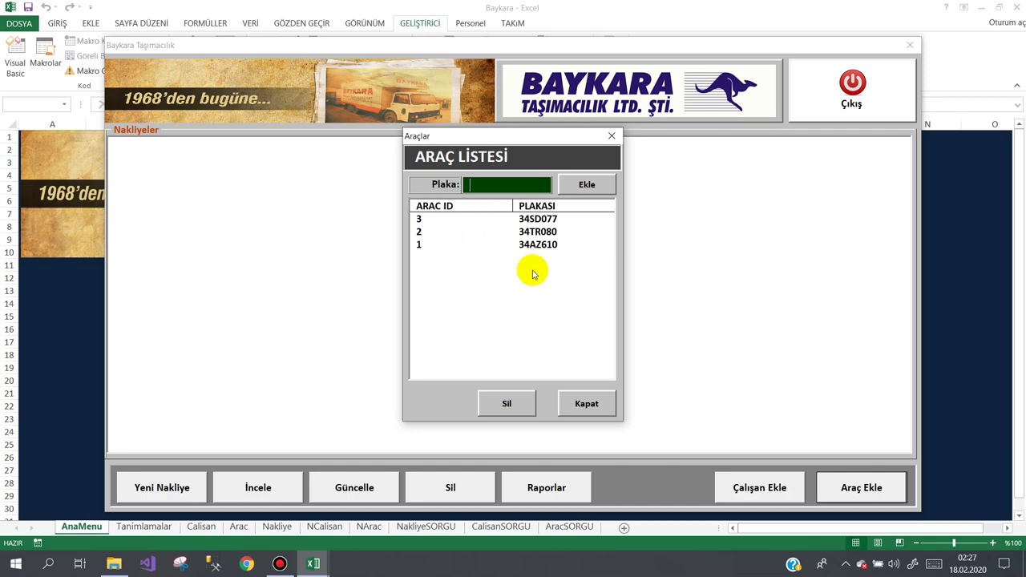
click(595, 405)
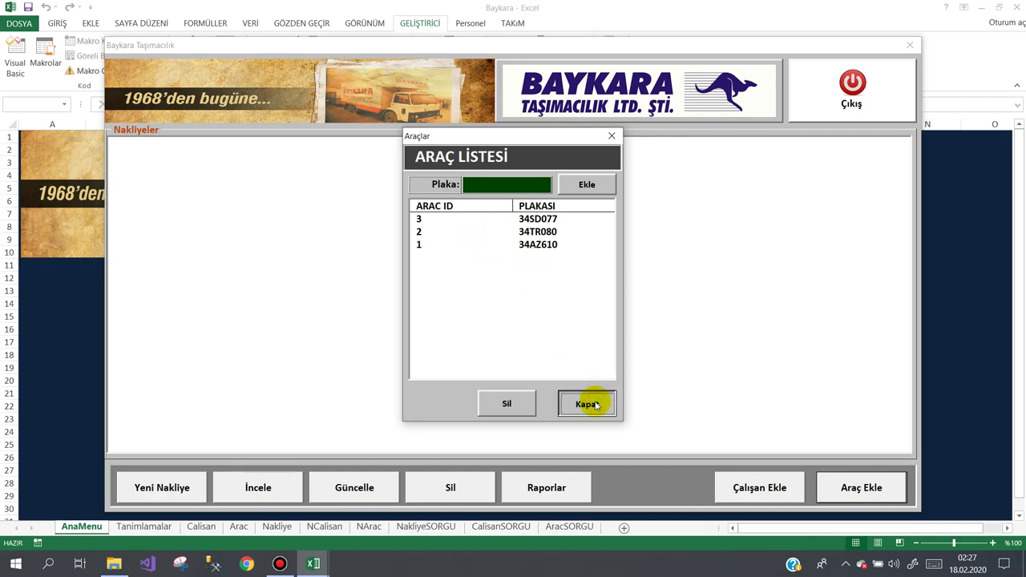
click(835, 72)
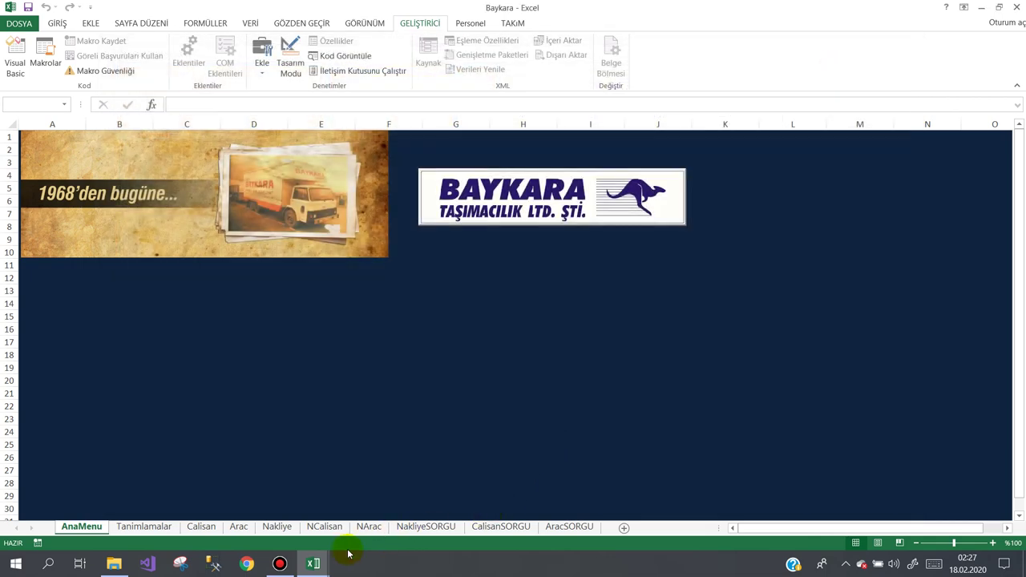
mouse_move(316, 561)
click(343, 508)
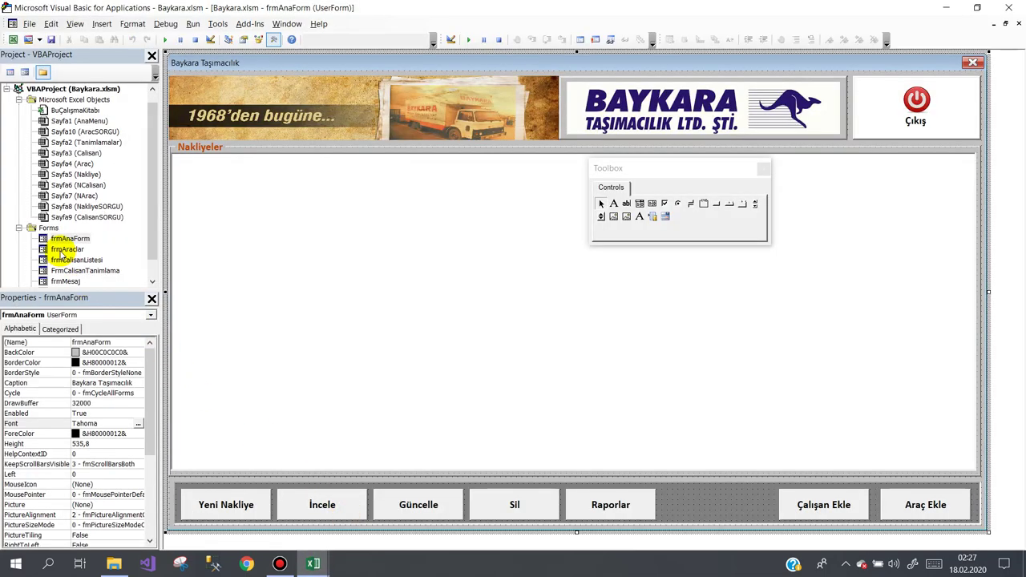
Add lstAraclar.Column(0).Visible = False after Listele's RowSource line and run the form.
double_click(61, 254)
double_click(311, 335)
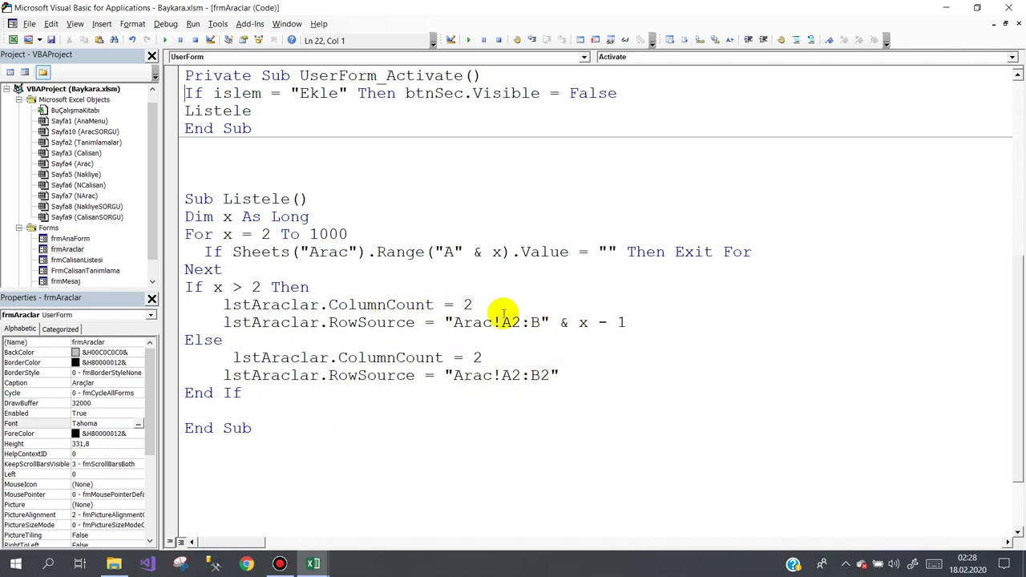
click(479, 308)
click(634, 323)
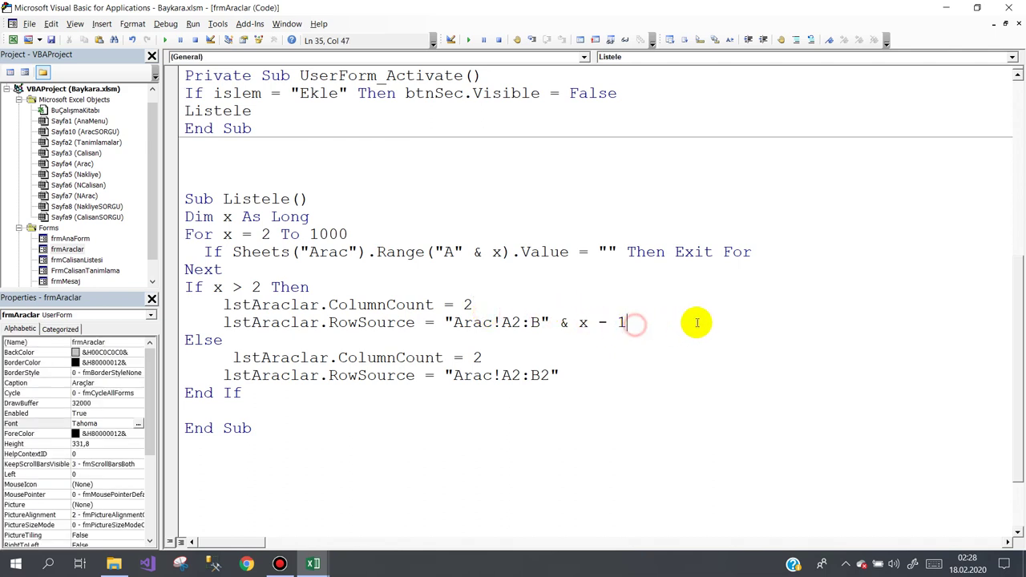
key(Return)
text(lstAraclar)
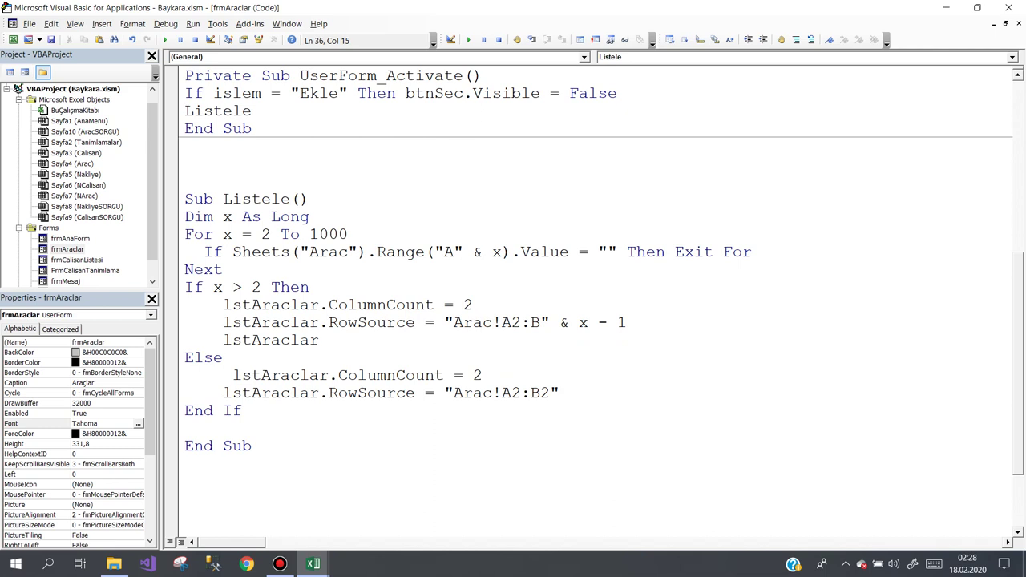
text(.co)
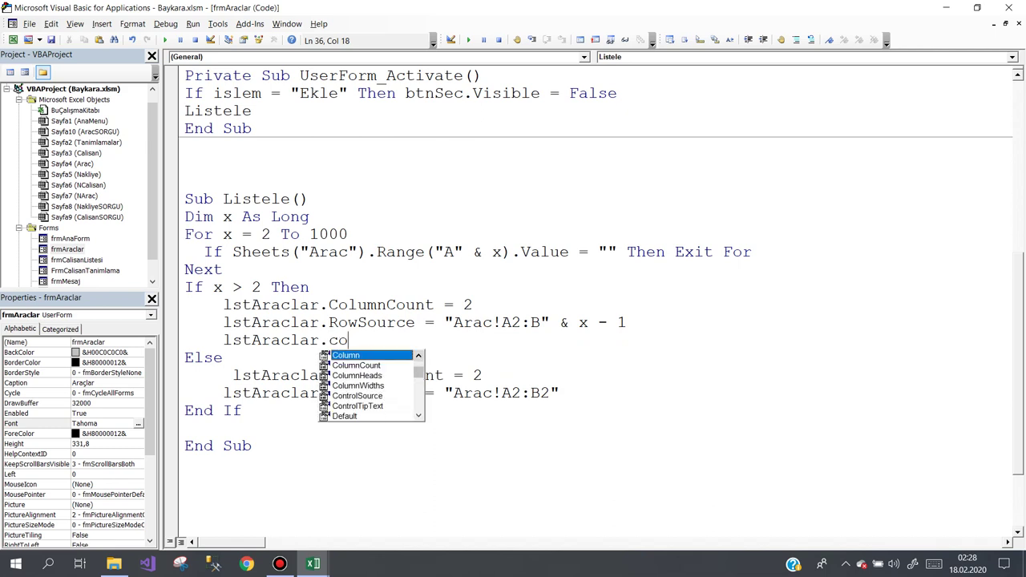
text(()
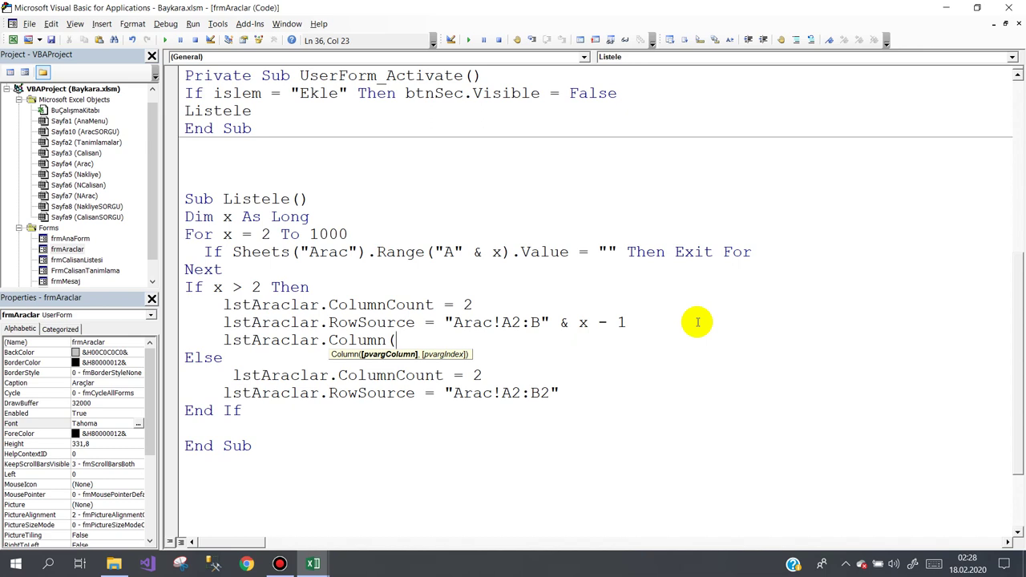
text().visible=fals)
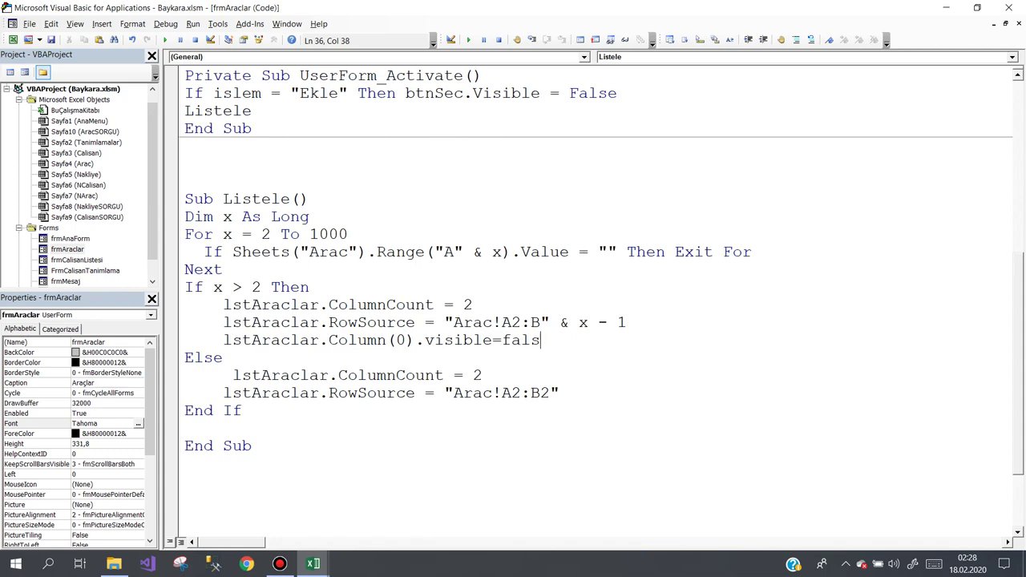
text(e)
key(Return)
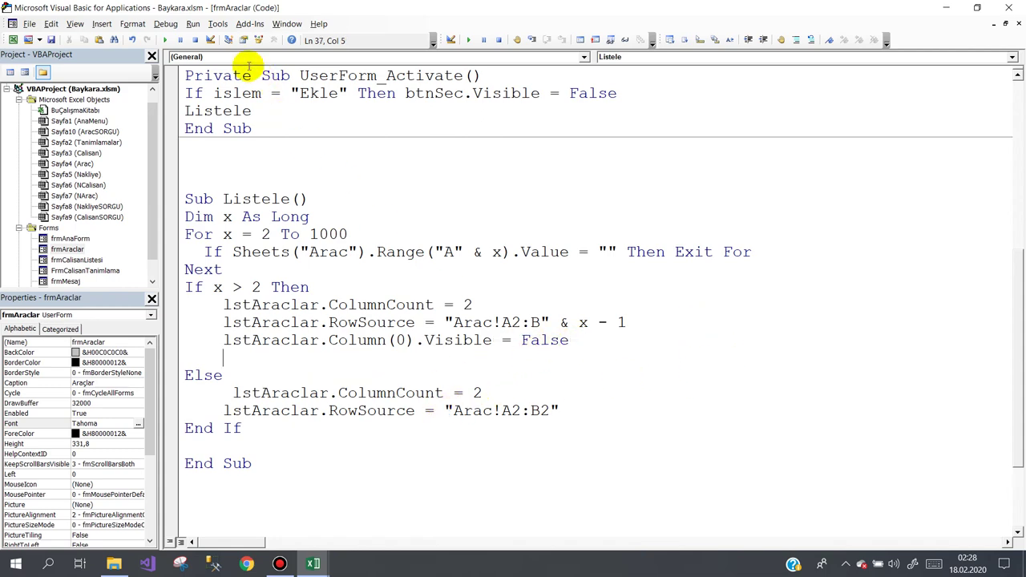
click(163, 38)
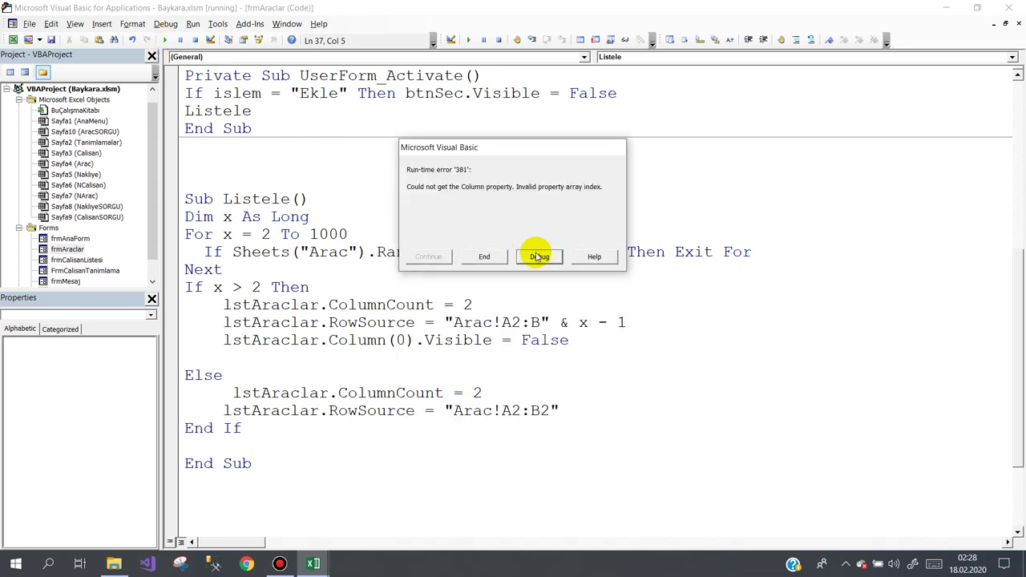
Reset the halted code and change Listele's ColumnCount from 2 to 1.
click(538, 257)
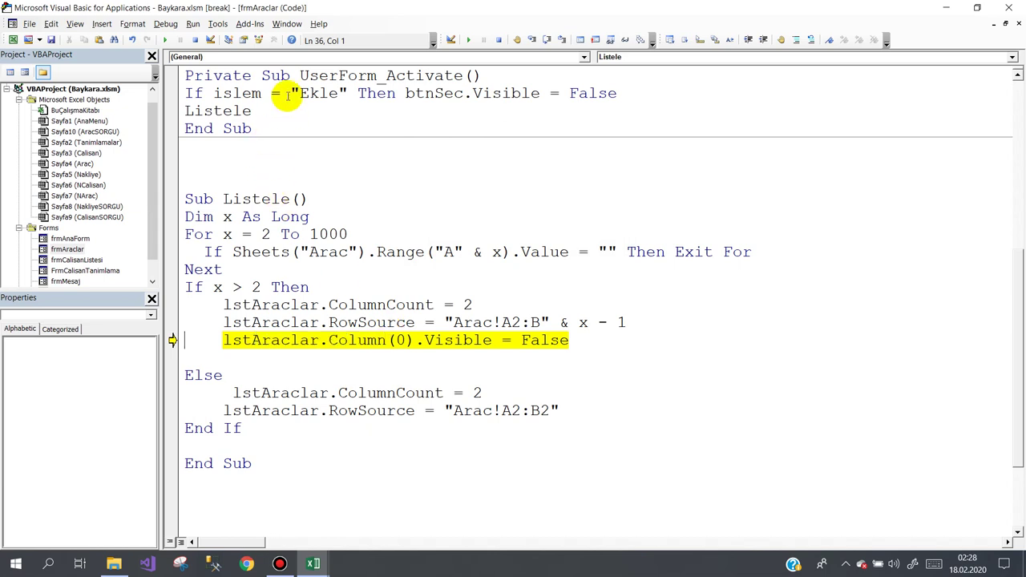
click(197, 40)
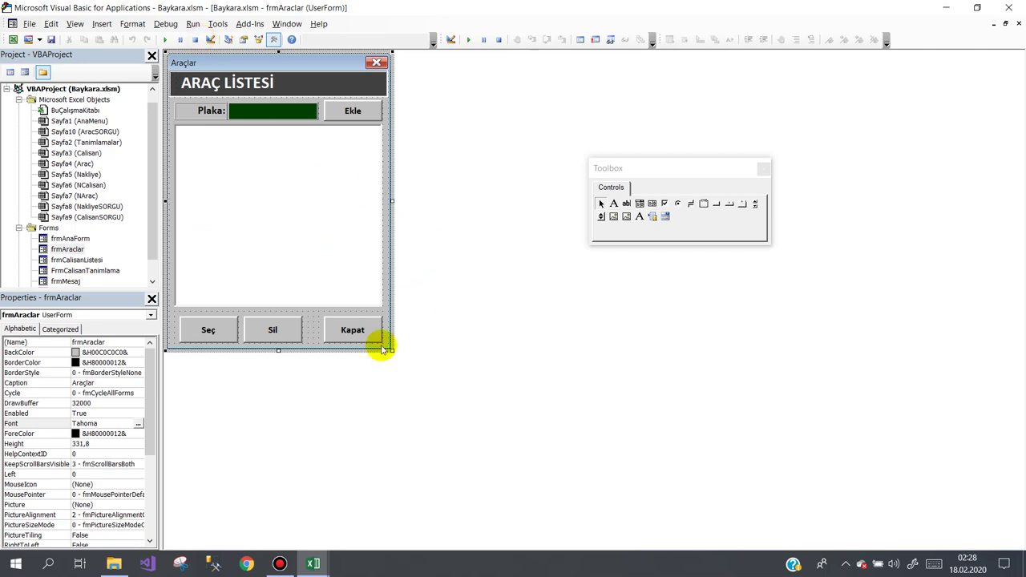
key(F7)
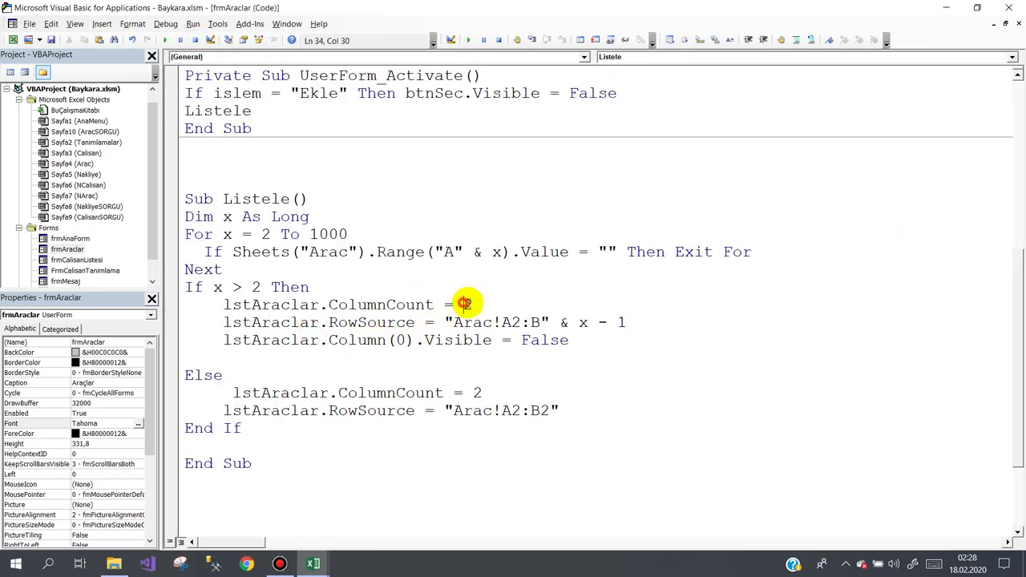
double_click(467, 305)
text(1)
Rerun, reset after the error again, and delete the Column(0).Visible = False line.
click(166, 39)
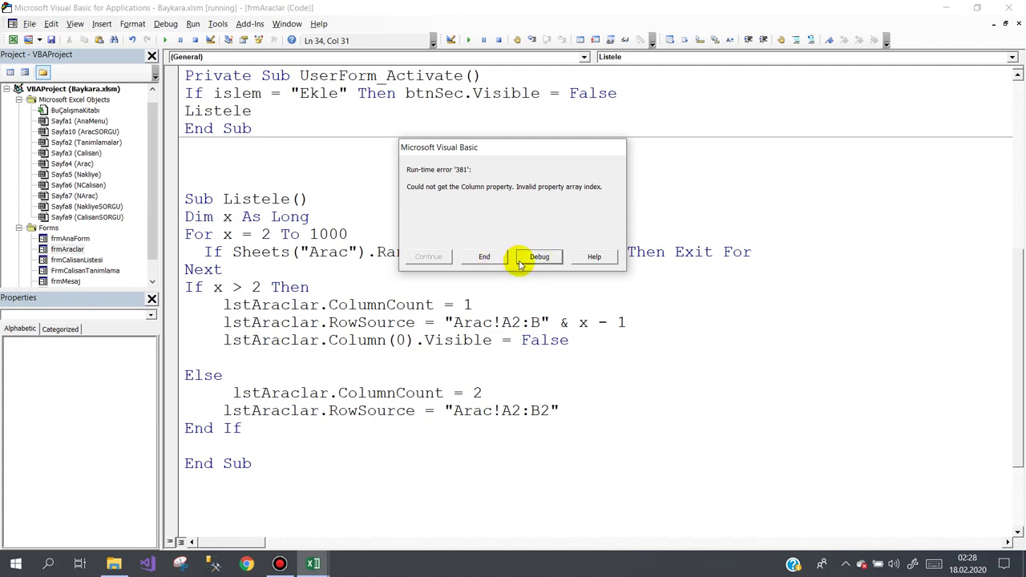
click(537, 257)
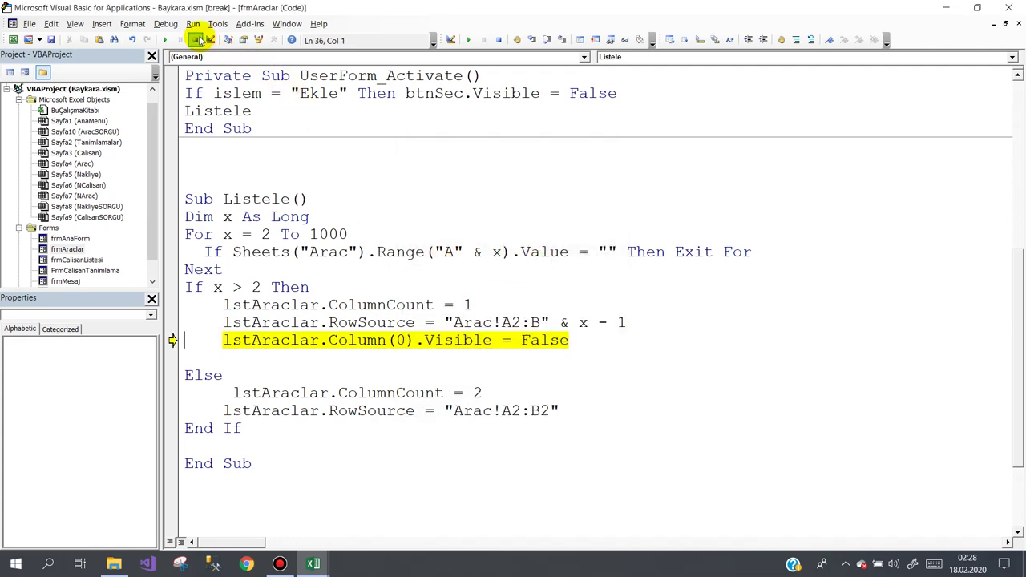
click(199, 39)
double_click(312, 329)
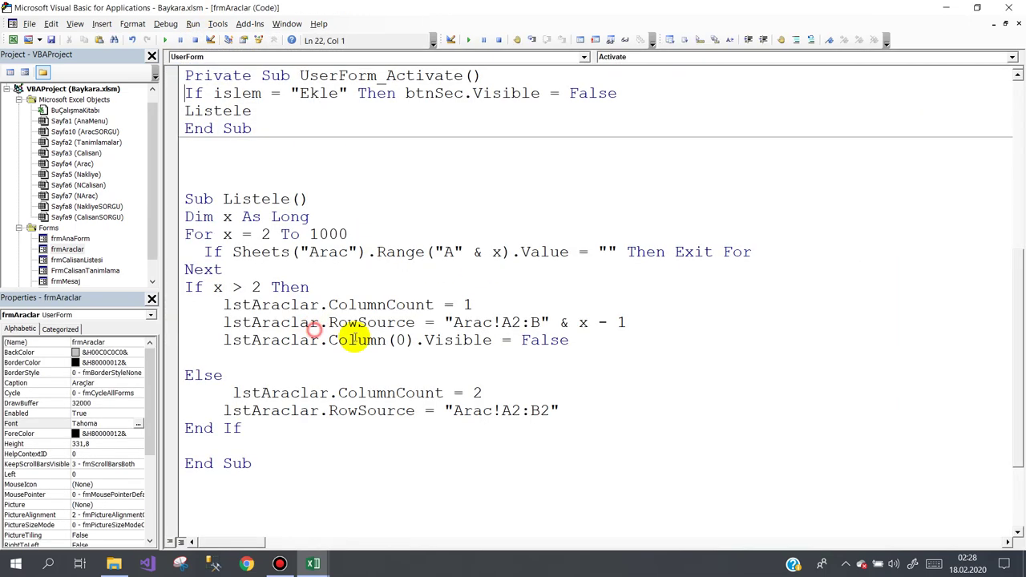
drag(597, 341, 213, 340)
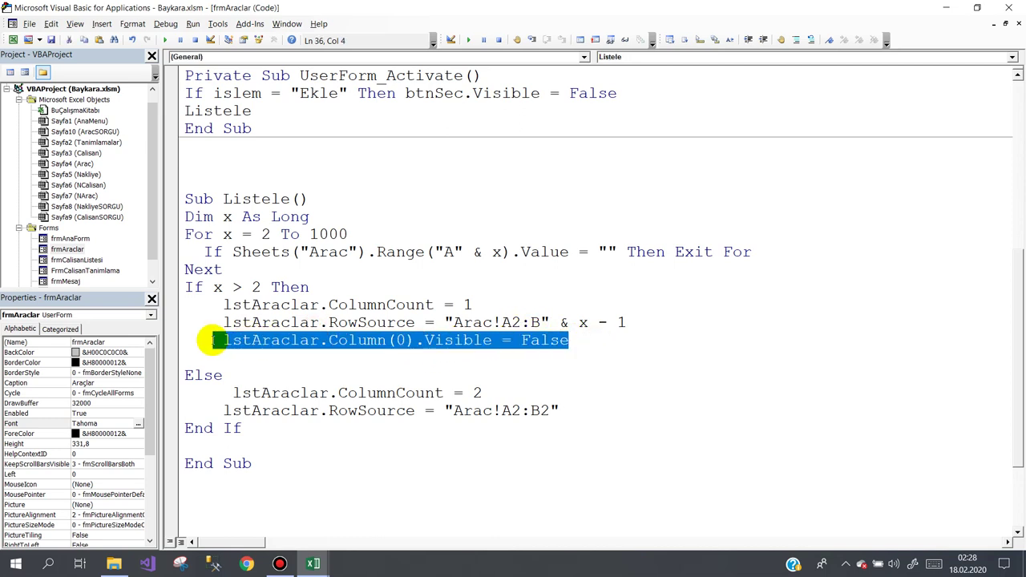
key(Delete)
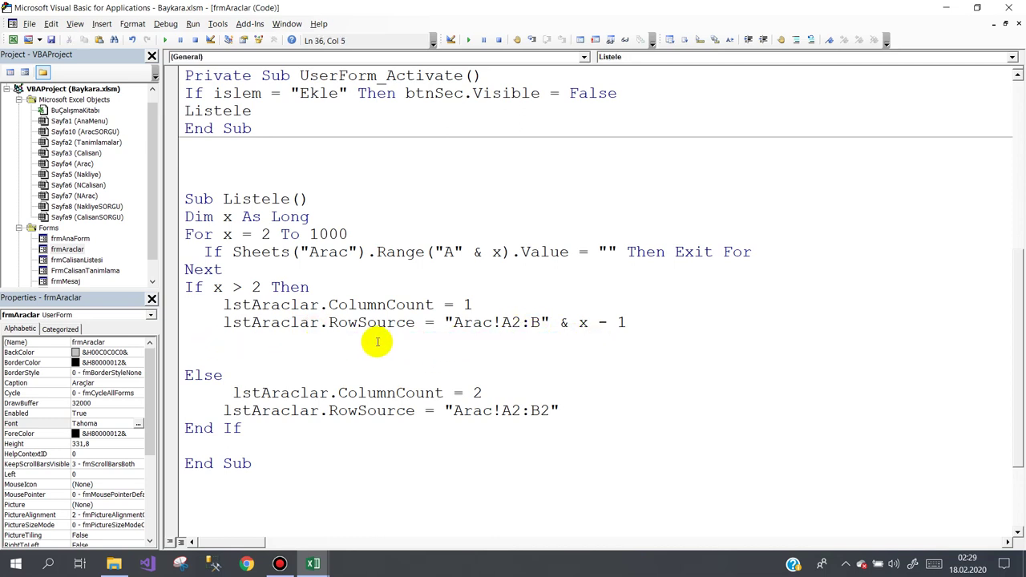
click(529, 304)
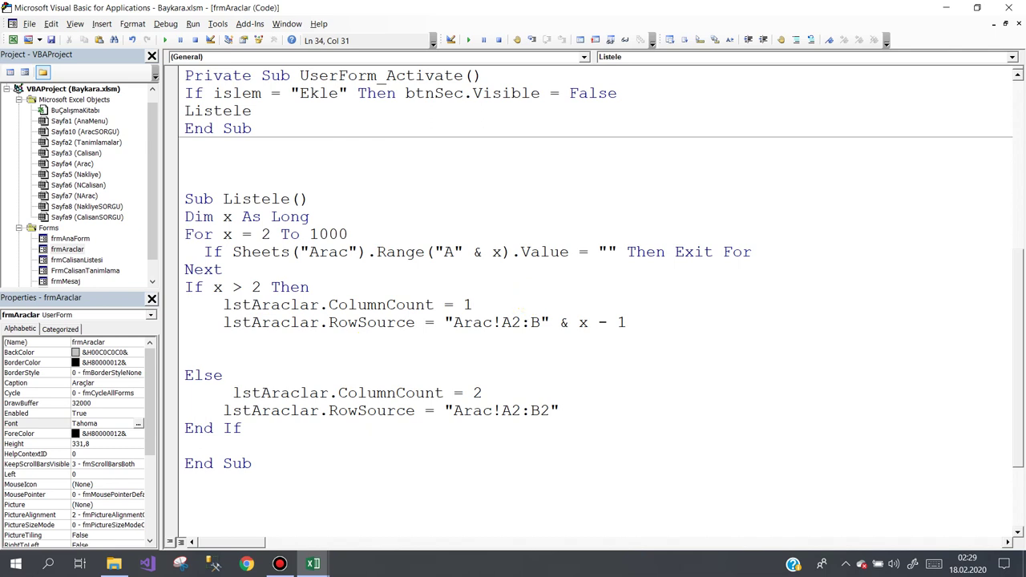
Below ColumnCount = 1, add the line lstAraclar.ColumnWidths = "0,200".
key(Return)
text(lstAraclar)
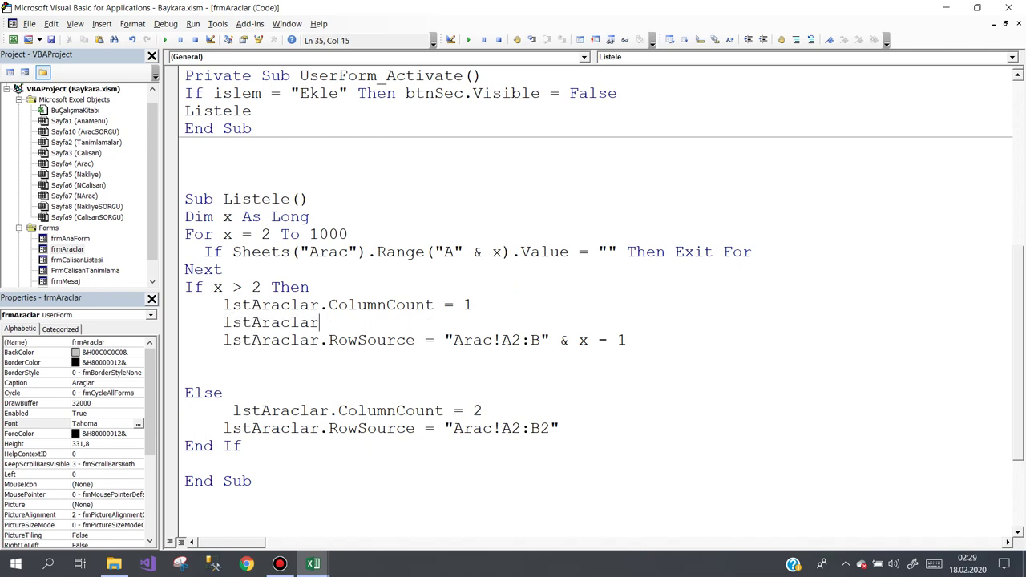
text(.)
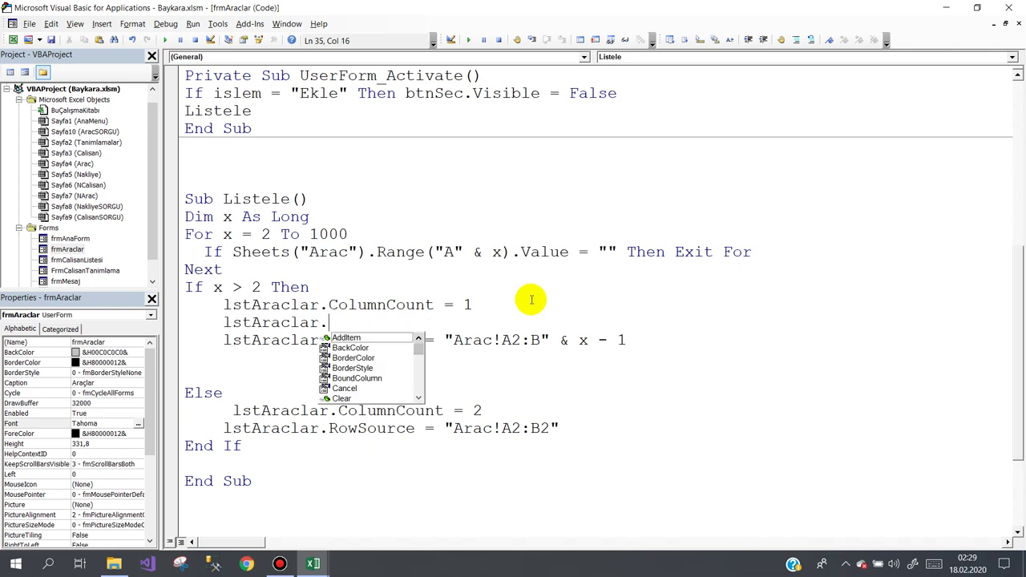
text(c)
key(Down)
key(Down)
key(Down)
key(Down)
key(Down)
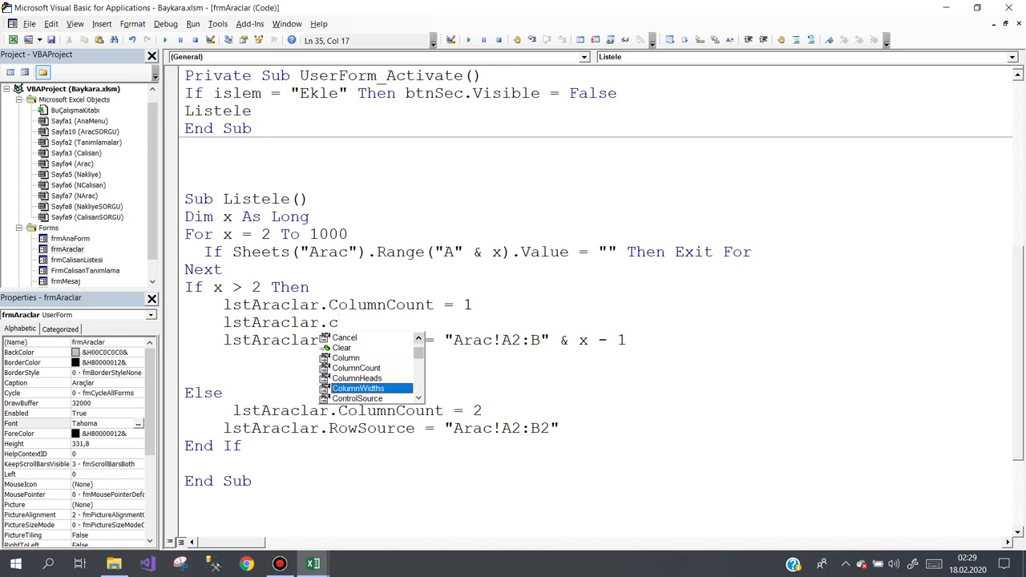
text(=")
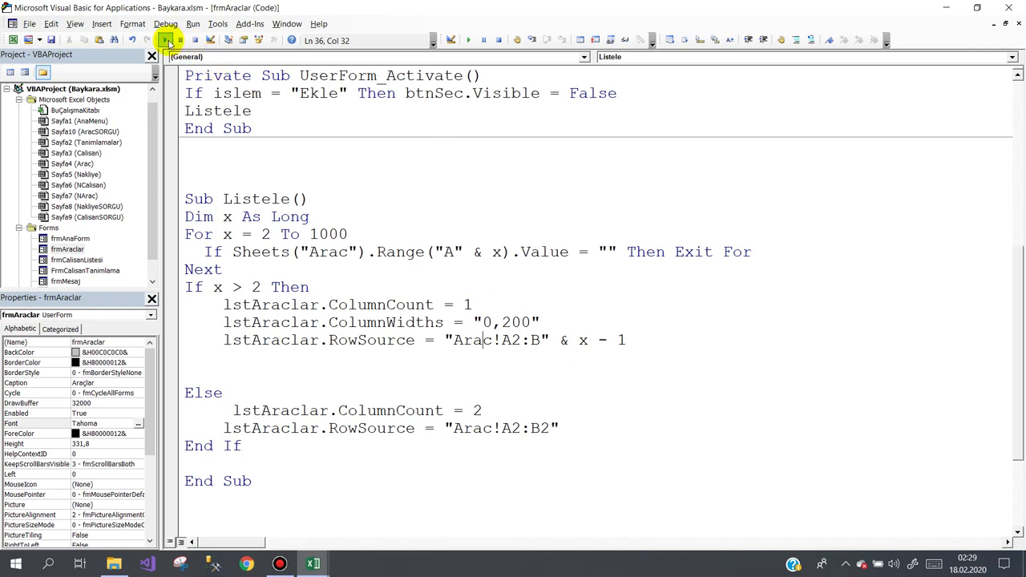
Run the vehicle form to test the column widths, then close it.
click(167, 41)
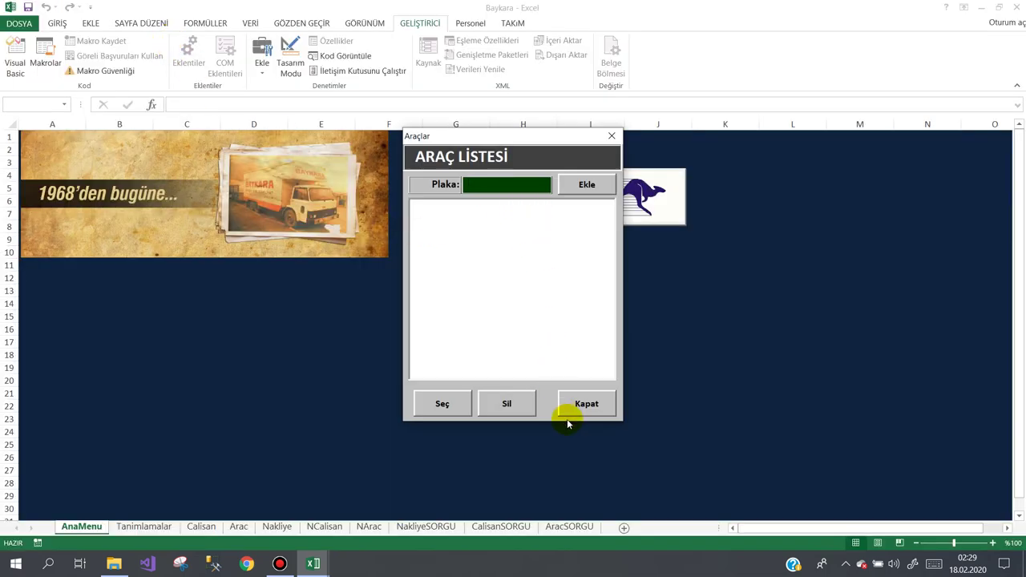
click(586, 403)
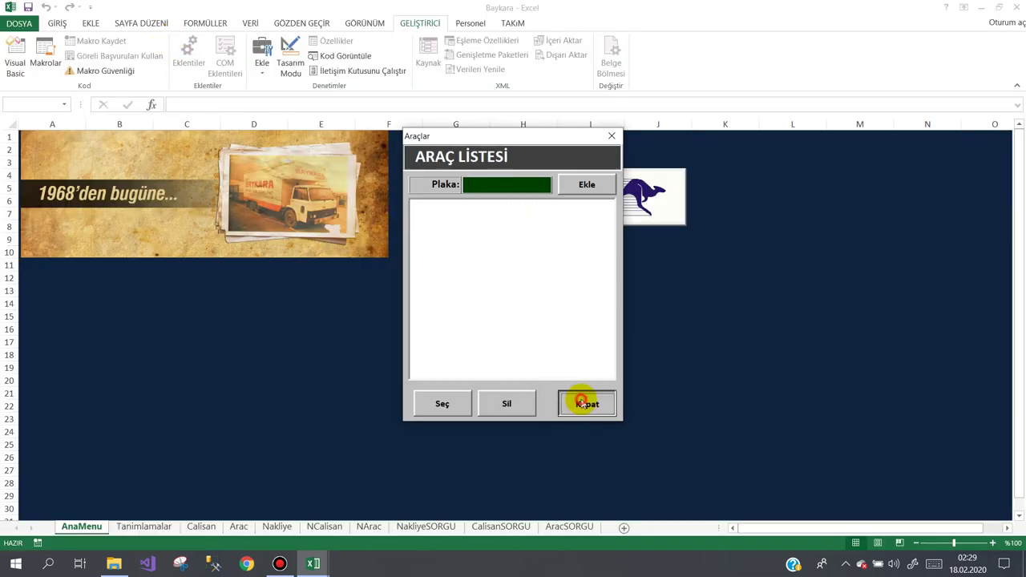
key(F7)
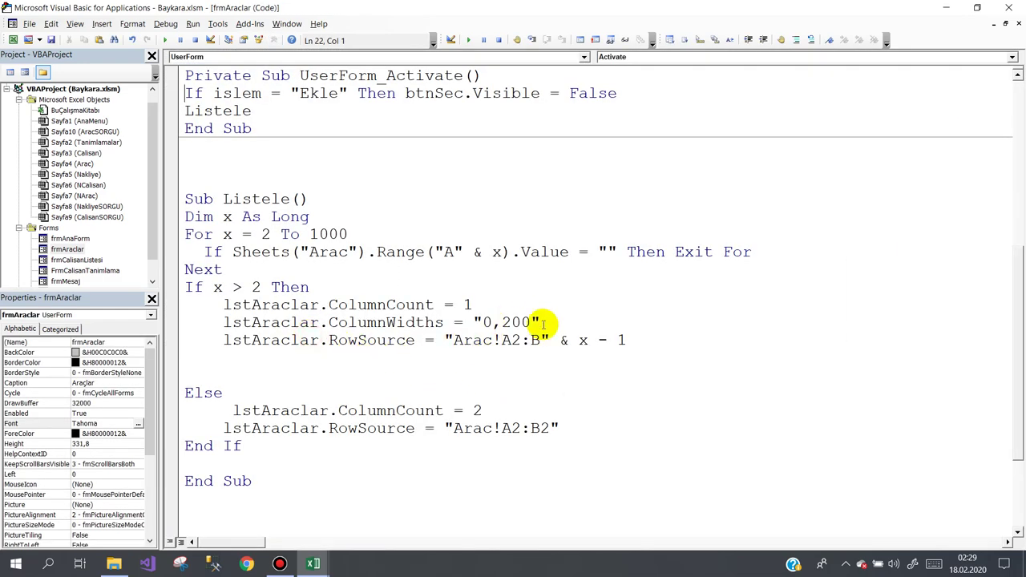
Set the If branch's ColumnCount to 2 and copy the ColumnWidths = "0,200" line into the Else branch.
drag(542, 323, 225, 321)
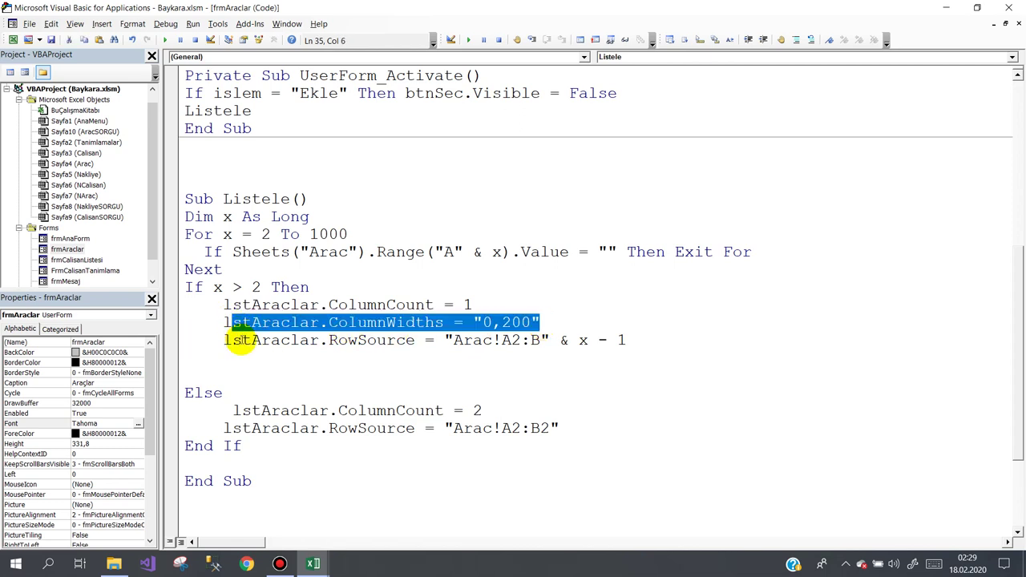
drag(214, 322, 588, 317)
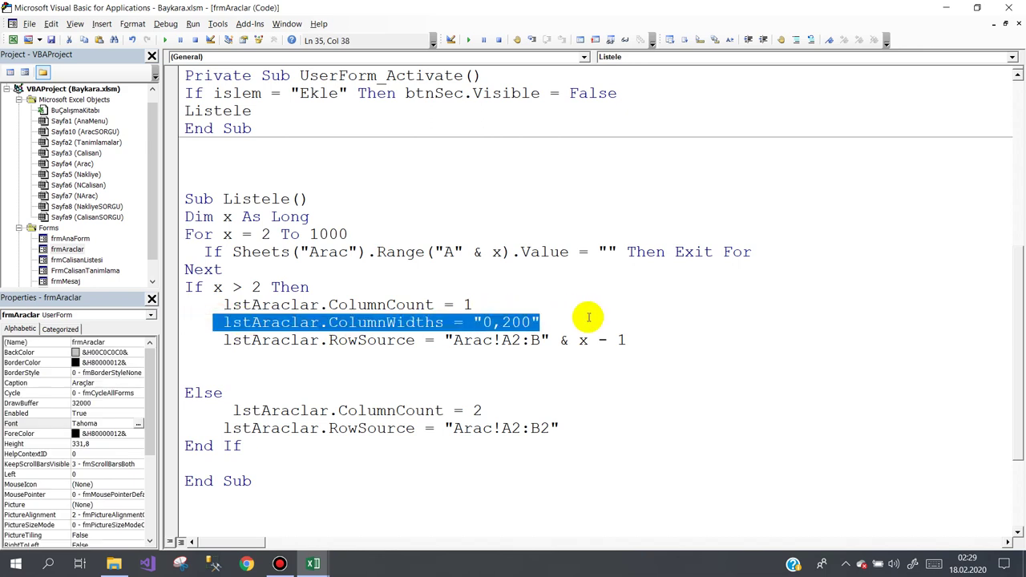
click(488, 410)
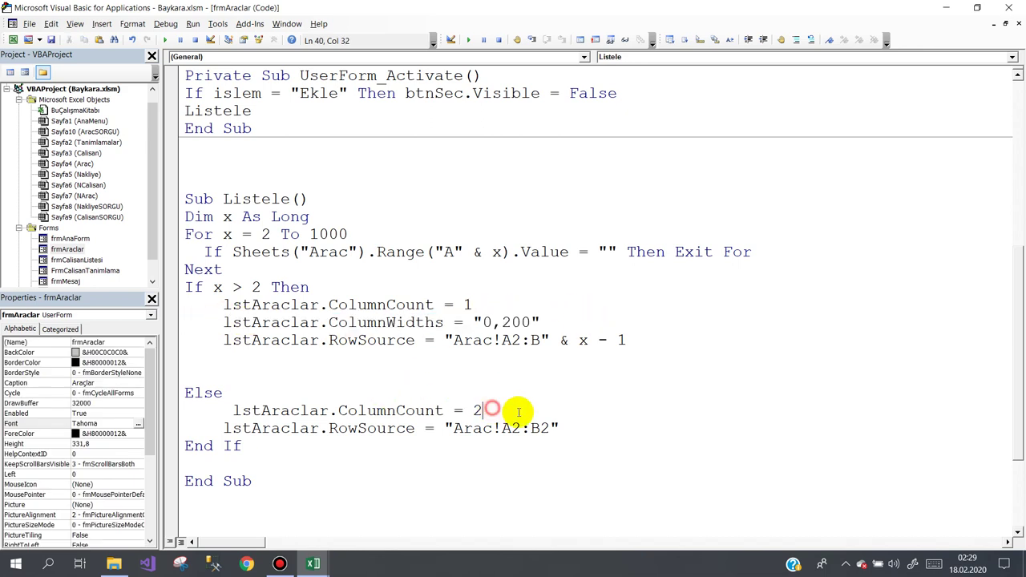
double_click(467, 305)
text(2)
click(492, 406)
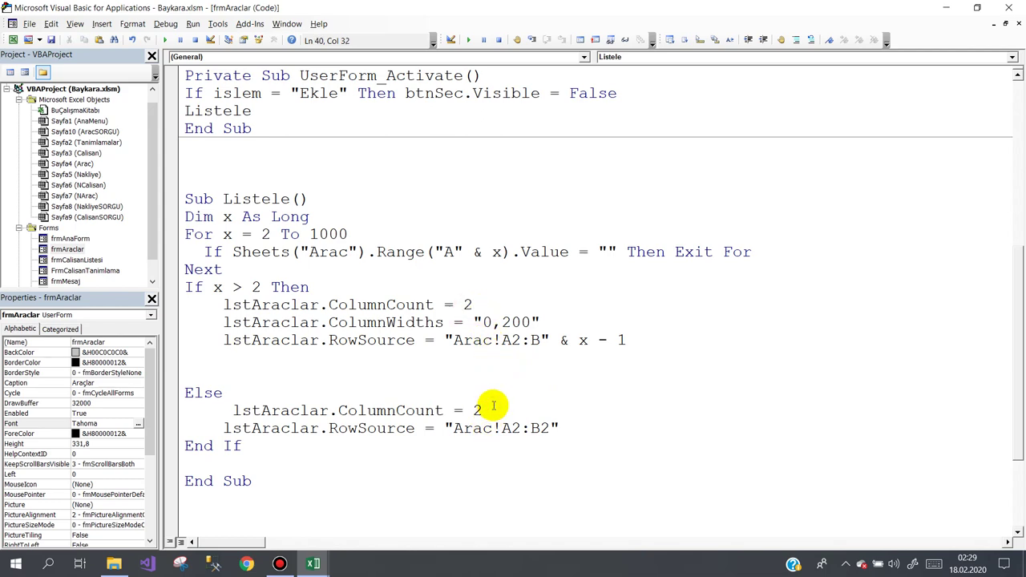
key(Return)
text(lstAraclar.ColumnWidths = "0,200")
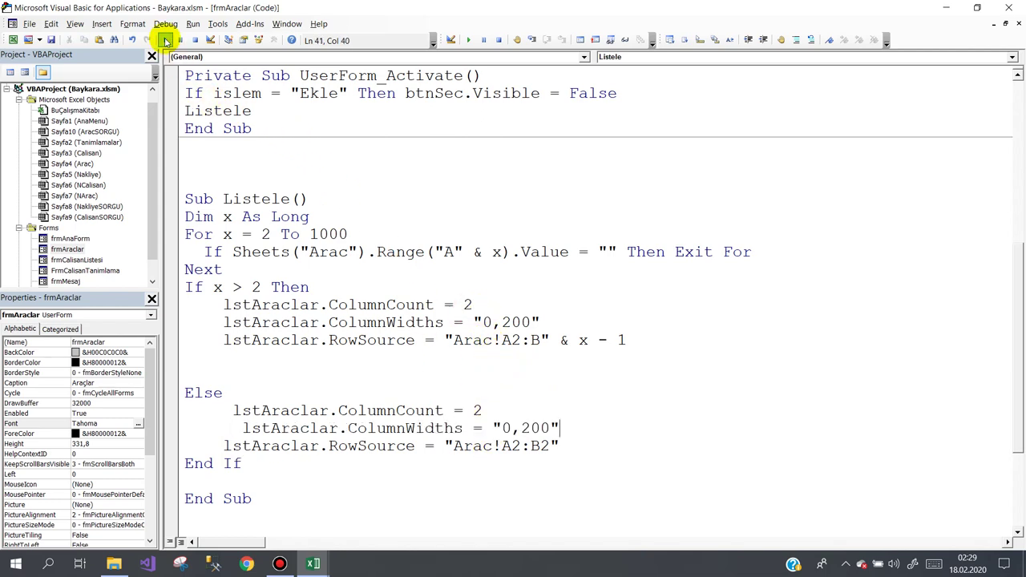
Run the form and click through plates 34SD077, 34TR080 and 34AZ610 to confirm only plates show.
click(166, 41)
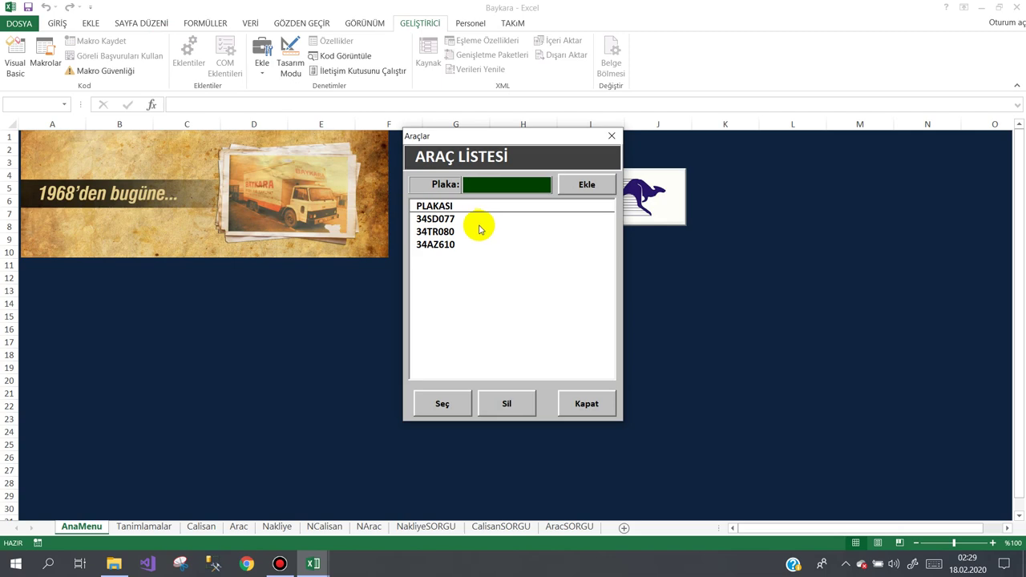
click(469, 218)
click(465, 232)
click(462, 244)
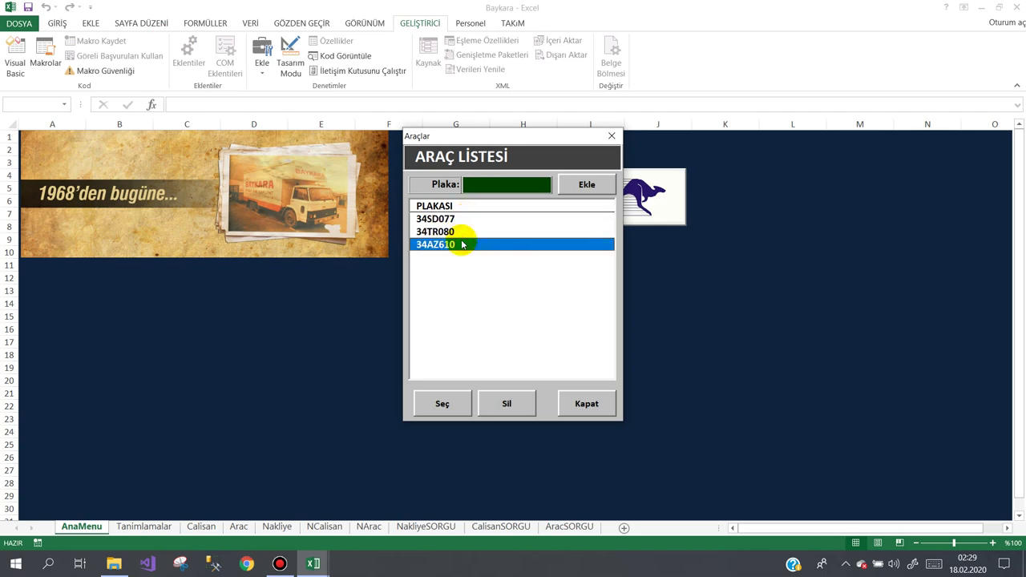
click(459, 216)
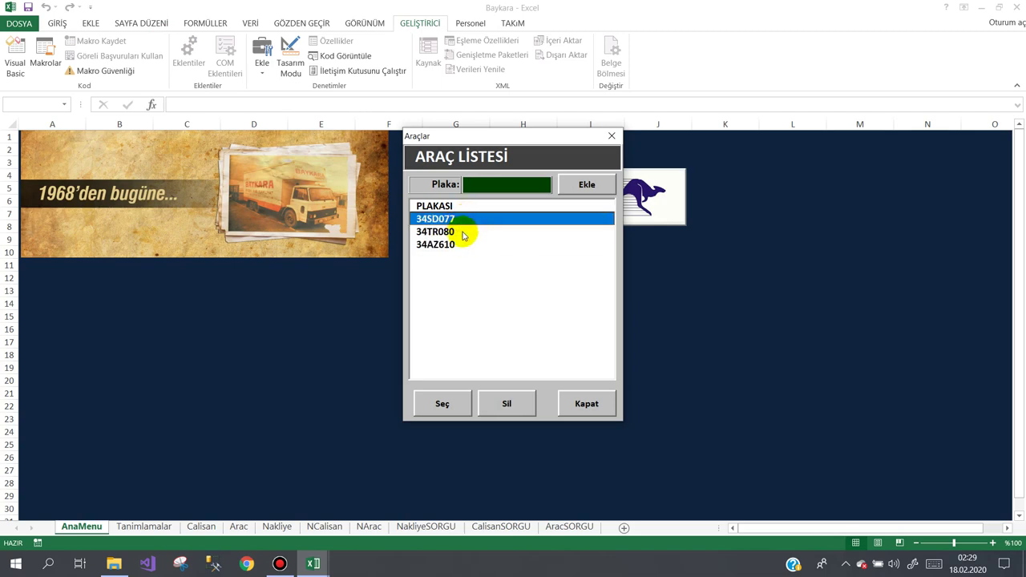
click(464, 232)
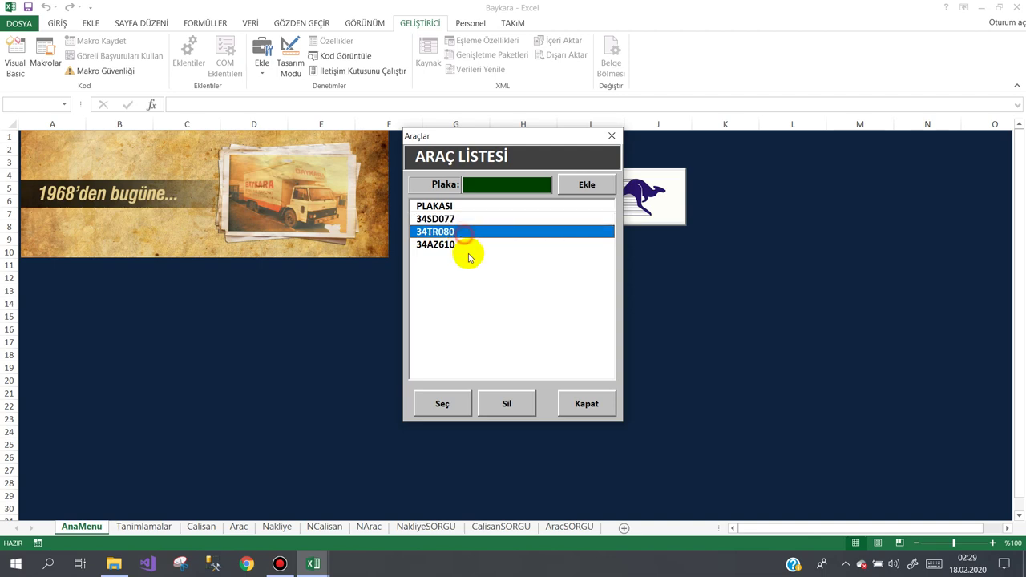
click(464, 245)
click(462, 220)
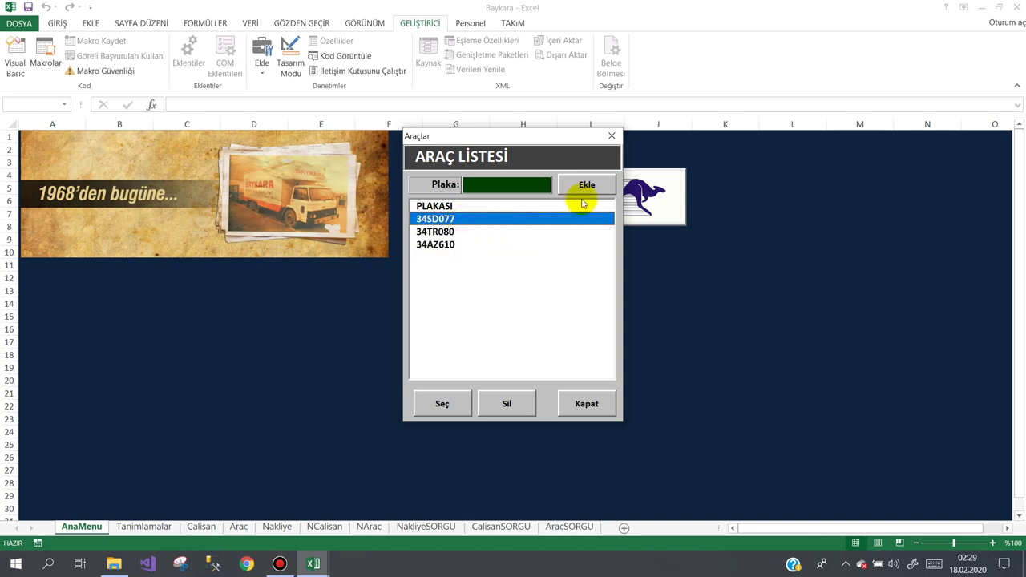
Try adding a vehicle with an empty plate, close the form, and bring the Baykara workbook forward.
click(585, 184)
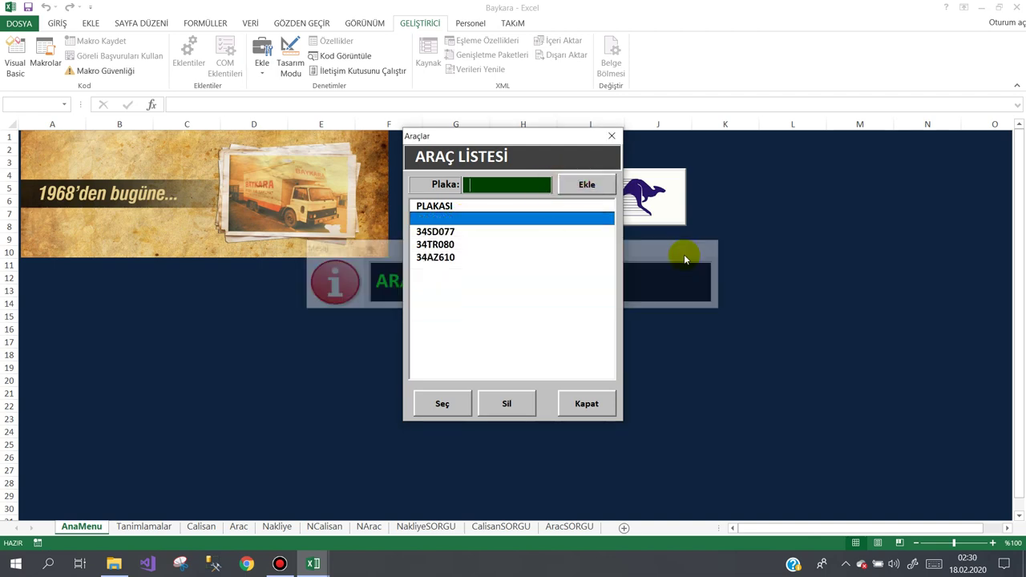
click(586, 403)
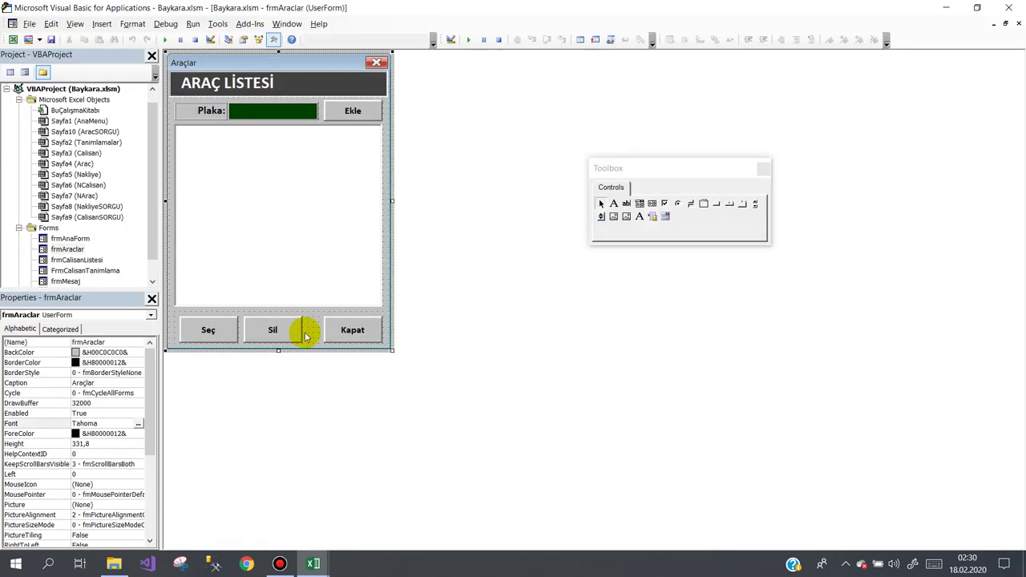
click(311, 561)
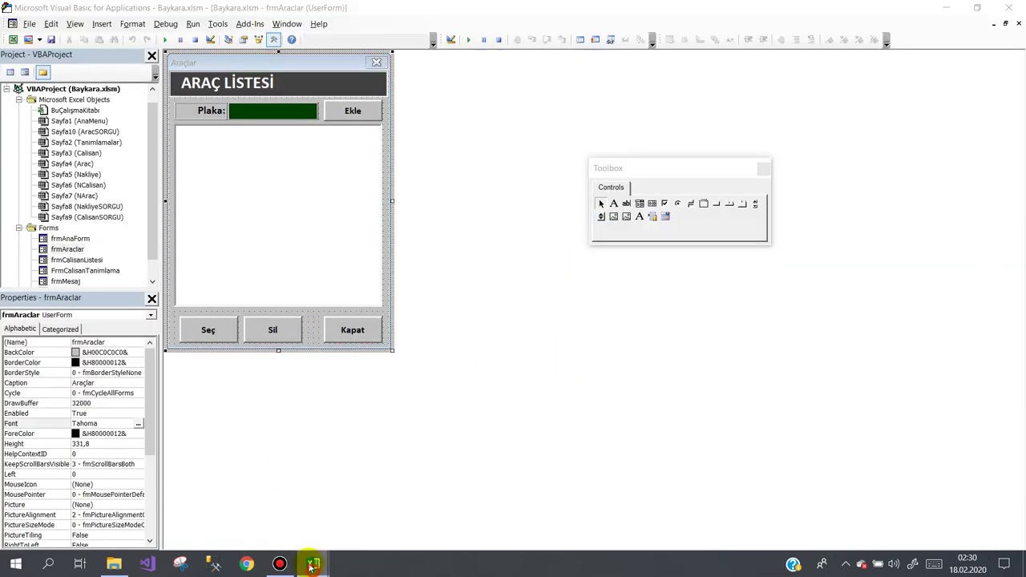
click(359, 497)
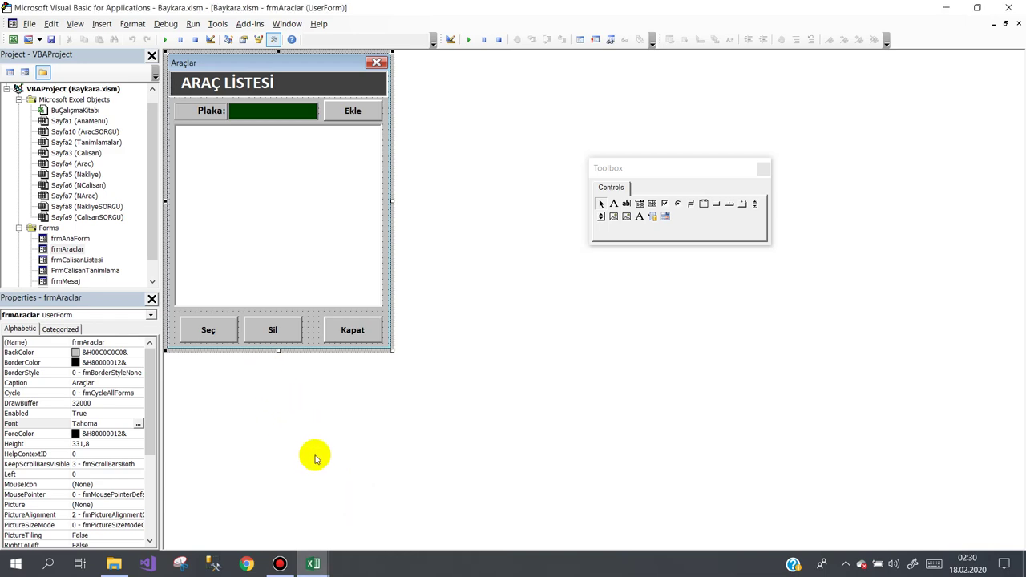
click(314, 563)
click(232, 497)
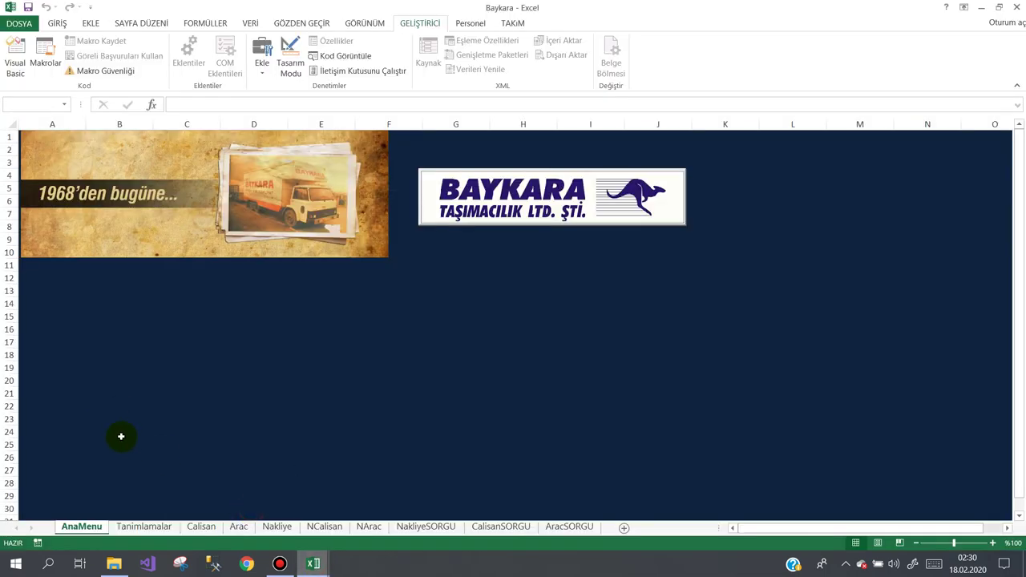
Set the Araç Id counter in D2 on Tanimlamalar back to 3.
click(131, 527)
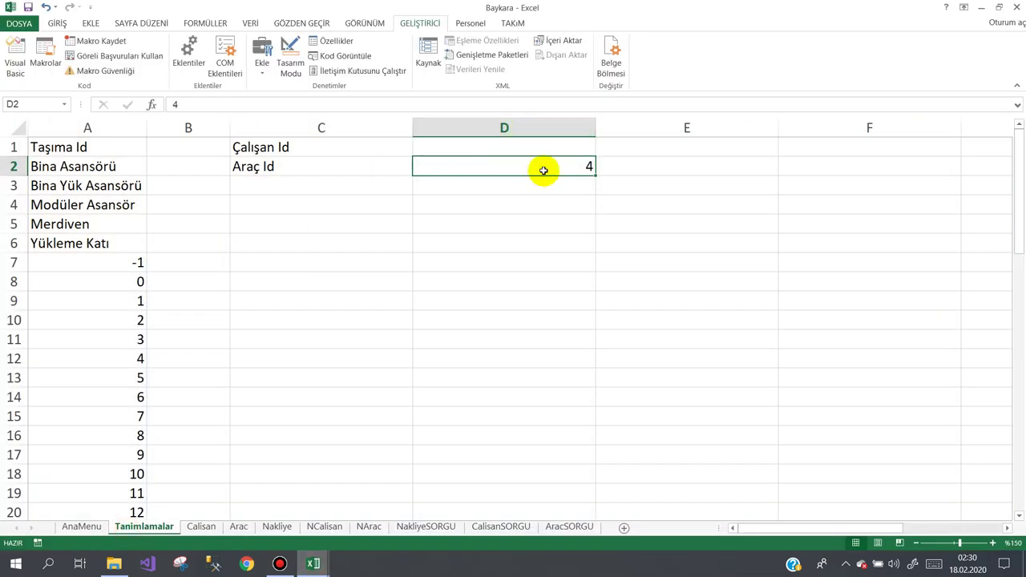
text(3)
key(Return)
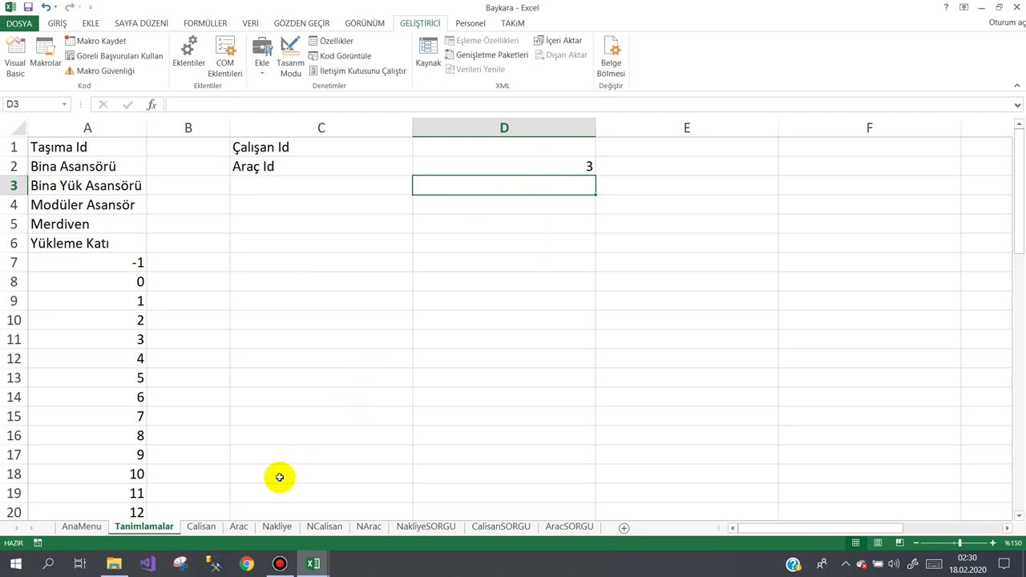
Delete the blank vehicle's row 2 from the Arac sheet and return to the VBA editor.
click(241, 527)
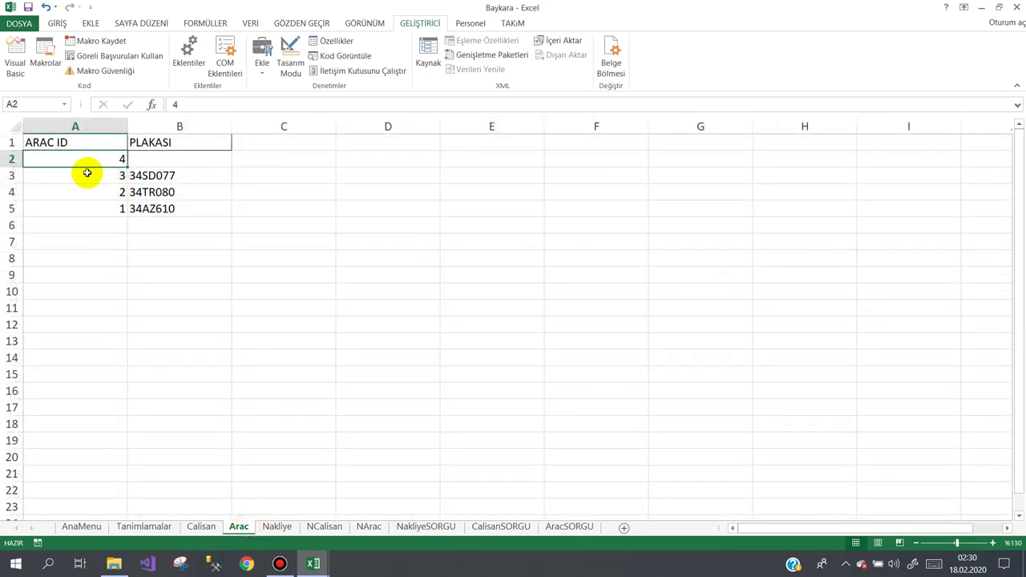
click(10, 159)
right_click(10, 159)
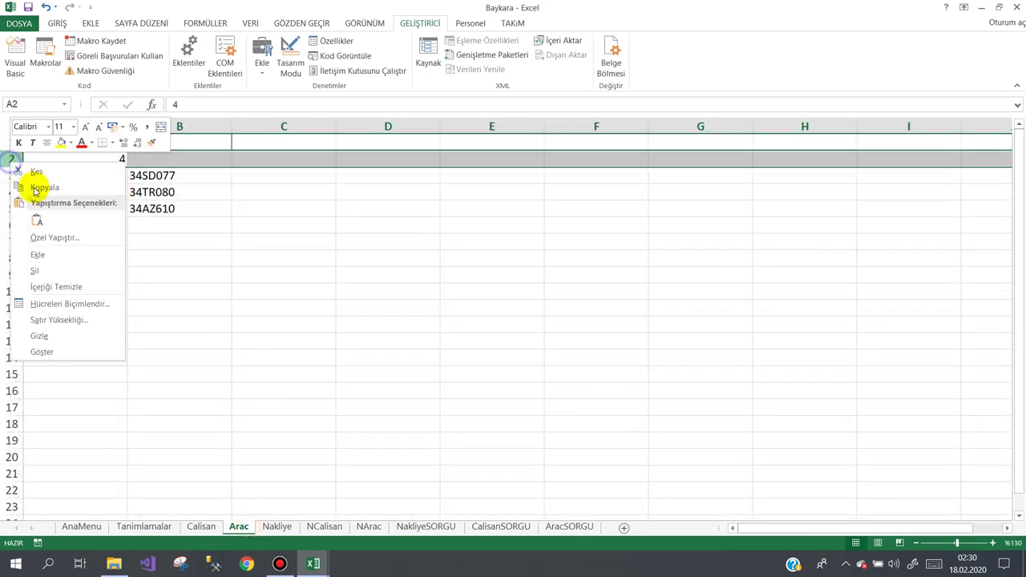
click(59, 267)
click(239, 225)
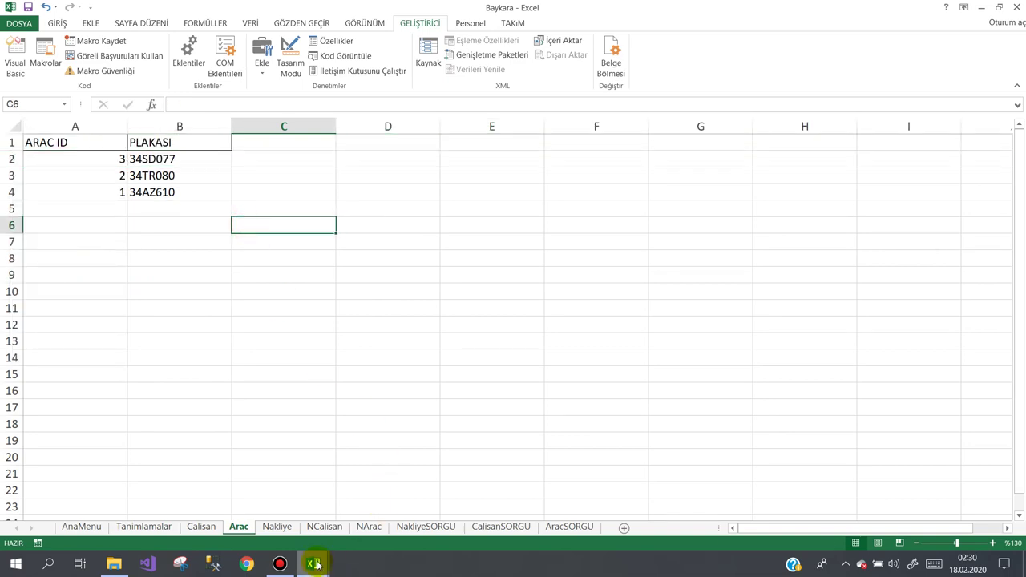
mouse_move(313, 563)
click(365, 499)
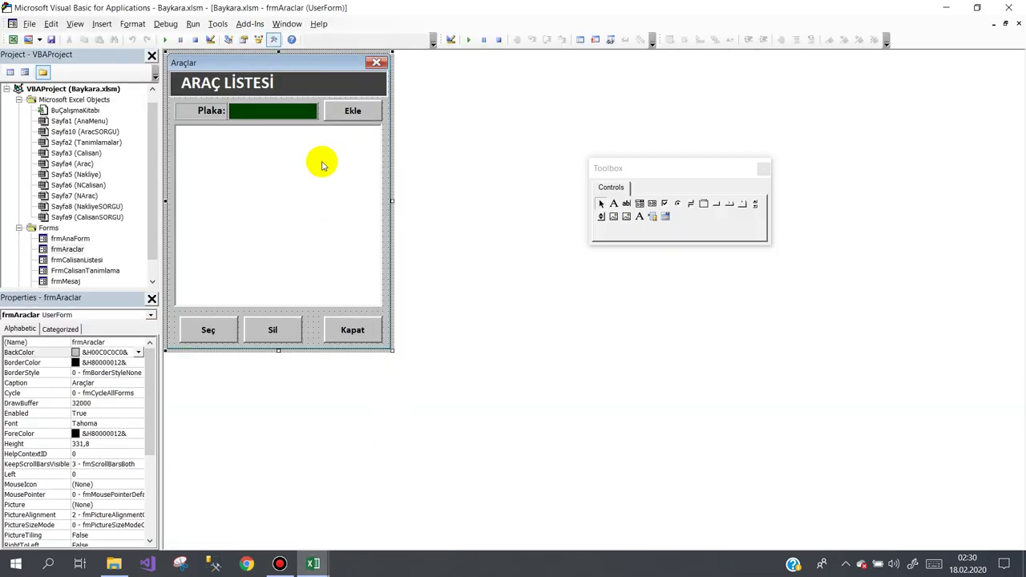
Add 'If txtPlaka.Value = "" Then Exit Sub' to btnEkle_Click, then run the form and try adding an empty plate.
double_click(347, 109)
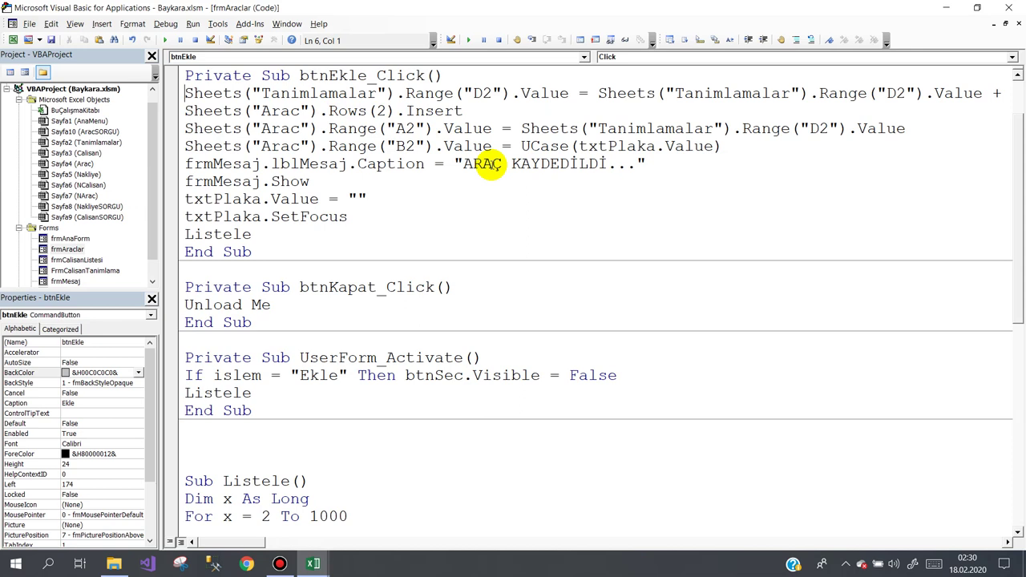
key(Return)
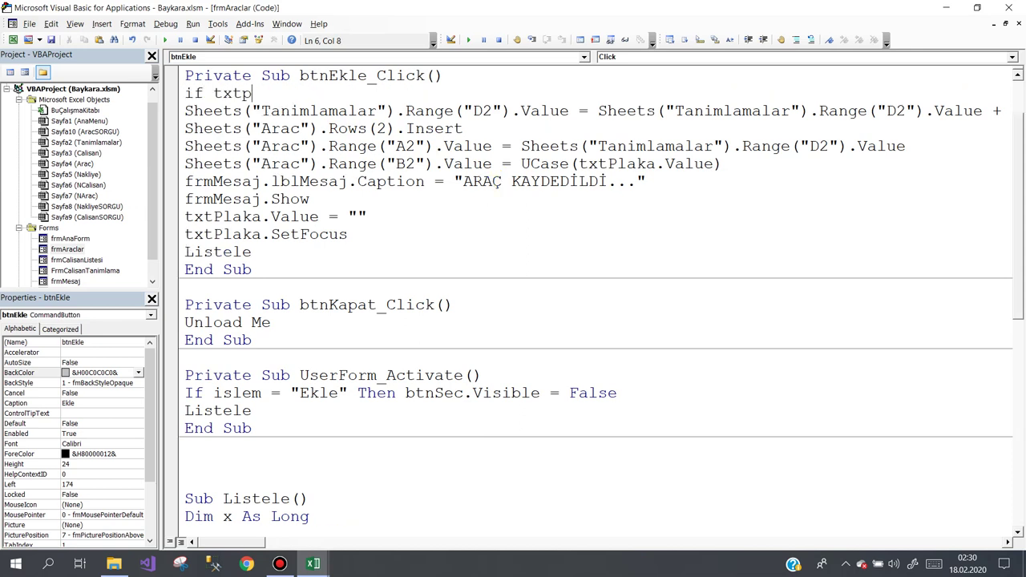
text(.va)
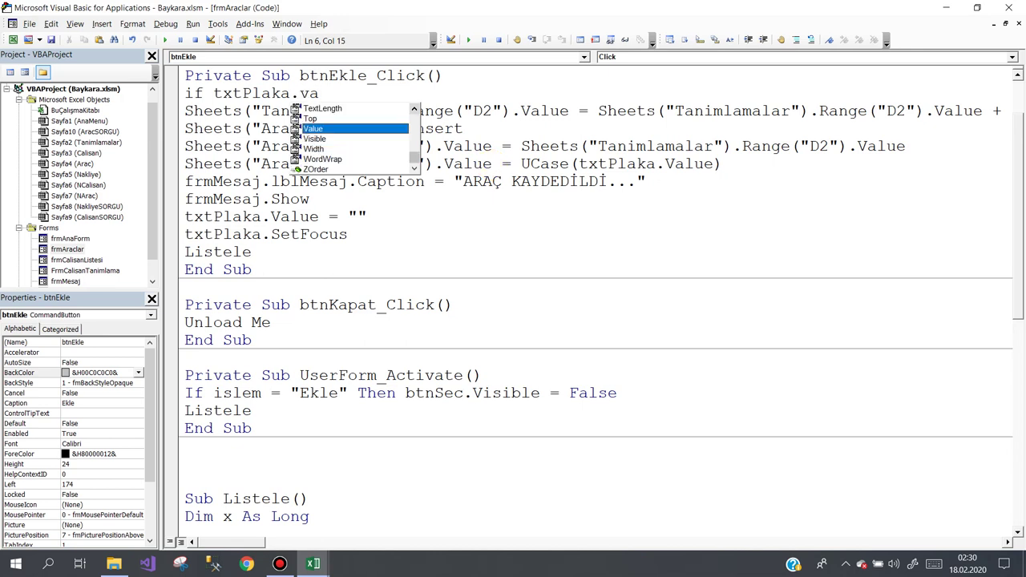
text(="" then exit sub)
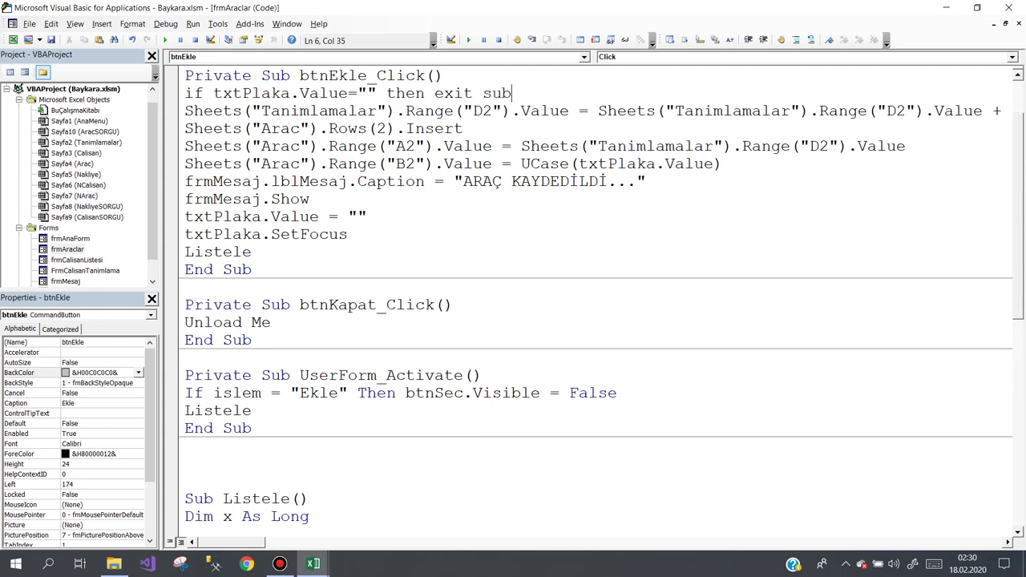
key(Down)
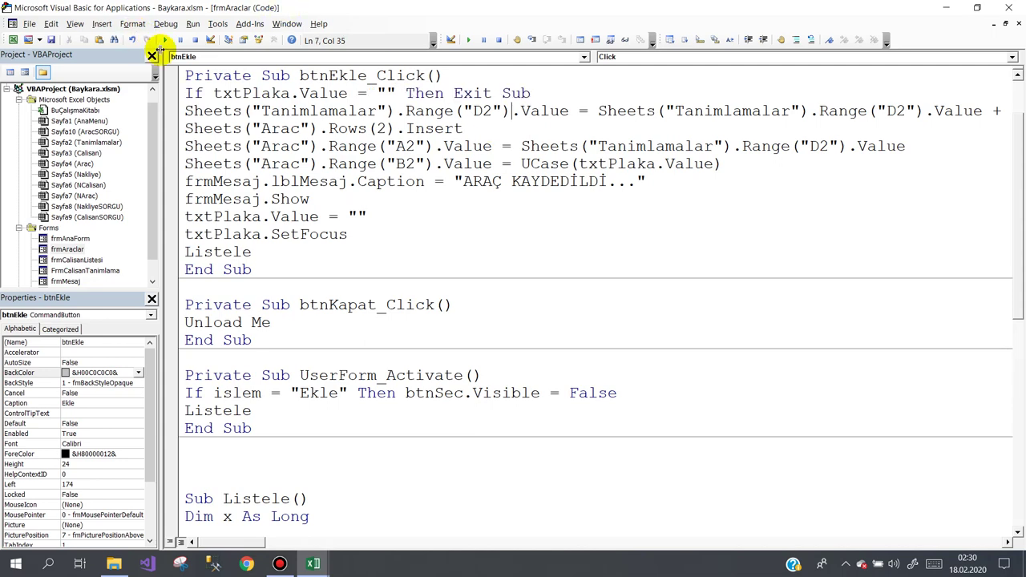
click(164, 40)
click(605, 184)
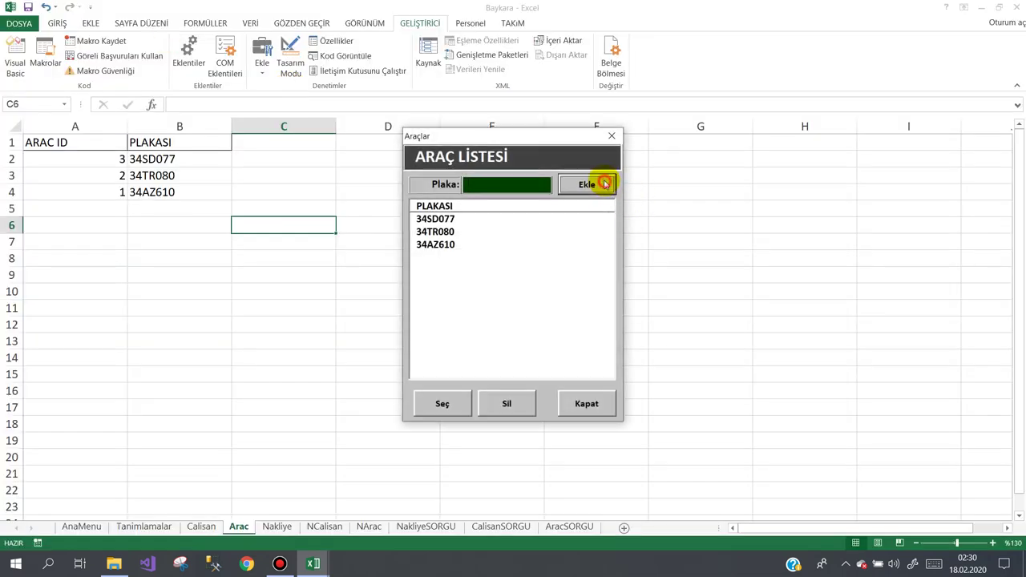
Close the vehicles form and launch the Baykara transport program from the AnaMenu sheet in Excel.
click(586, 403)
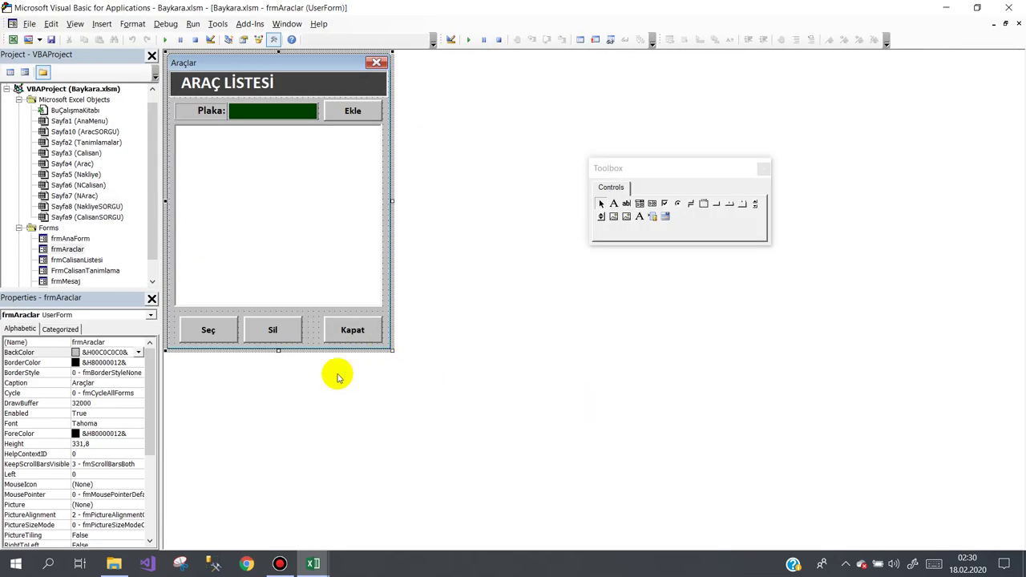
click(313, 563)
click(261, 510)
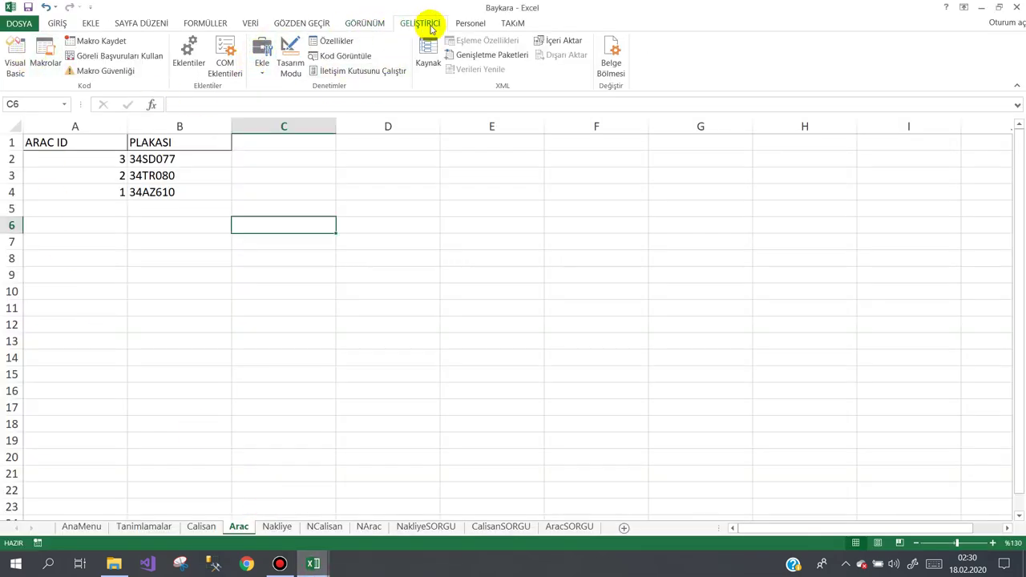
click(468, 23)
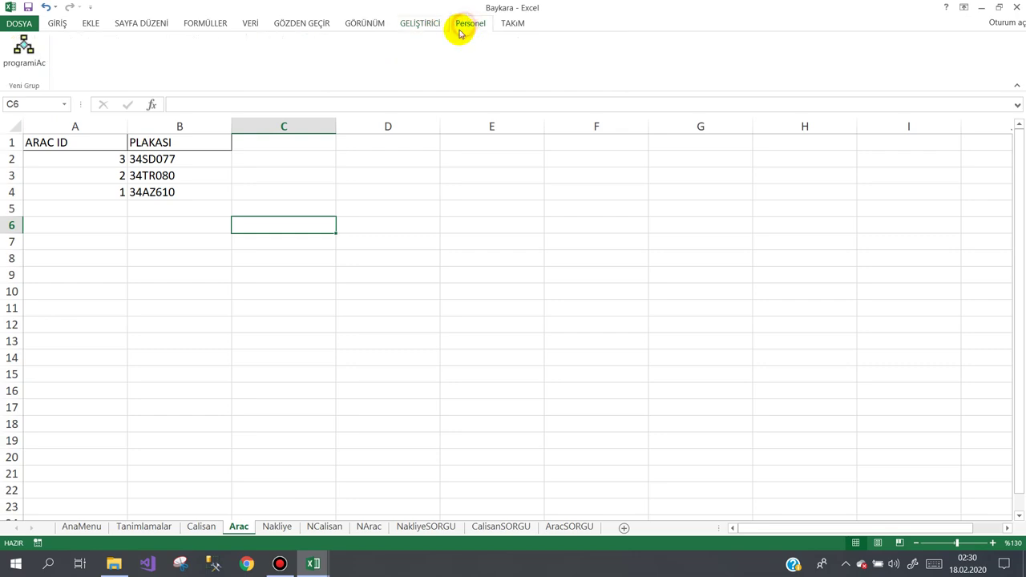
click(84, 526)
click(542, 189)
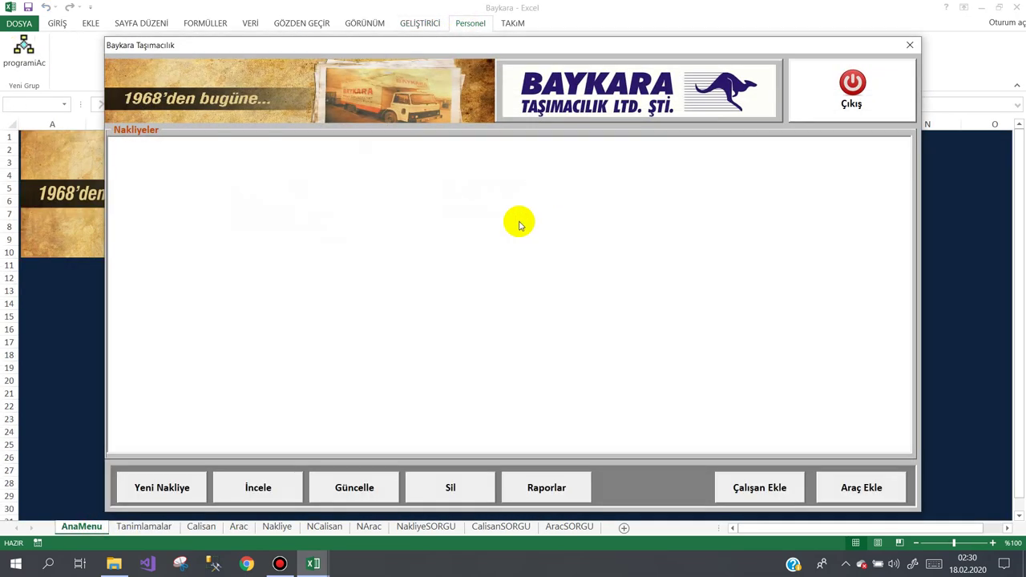
click(862, 486)
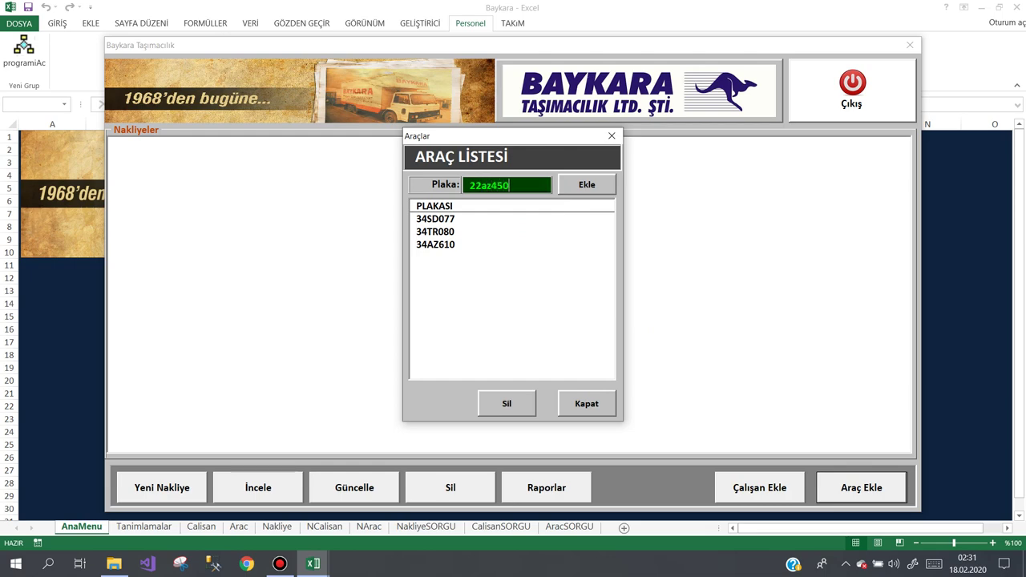
key(Return)
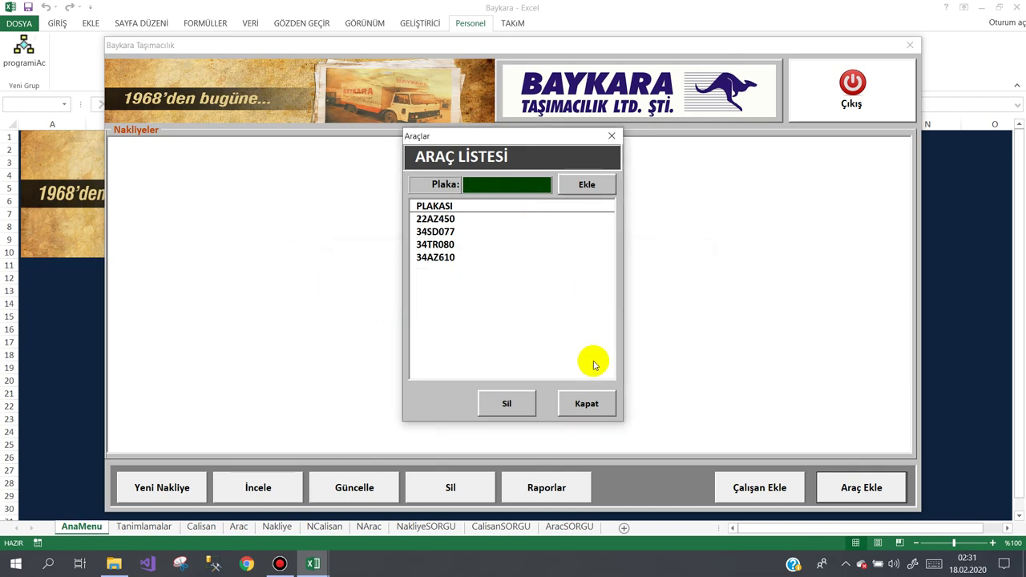
click(458, 232)
click(461, 241)
click(457, 218)
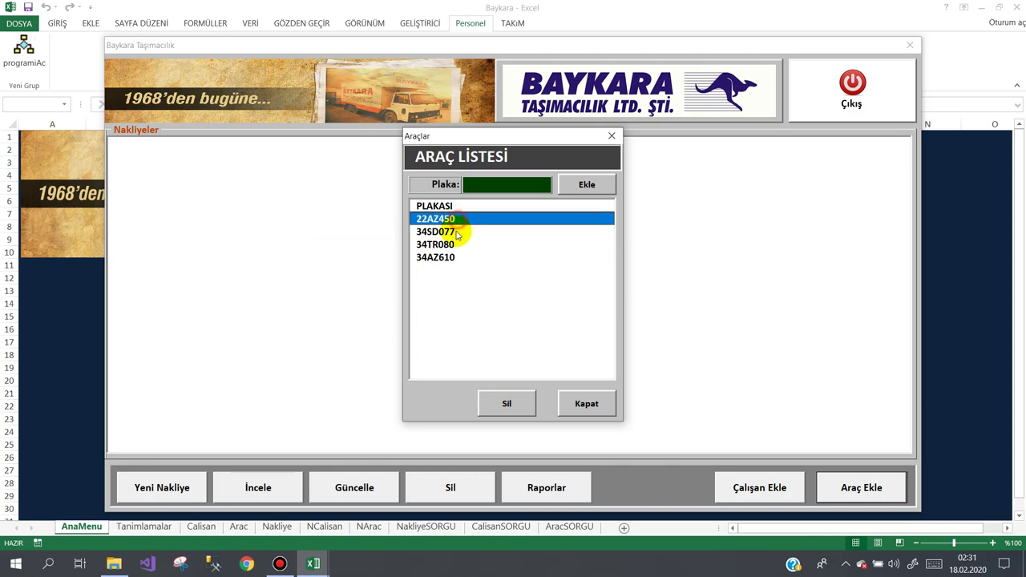
click(454, 232)
click(589, 402)
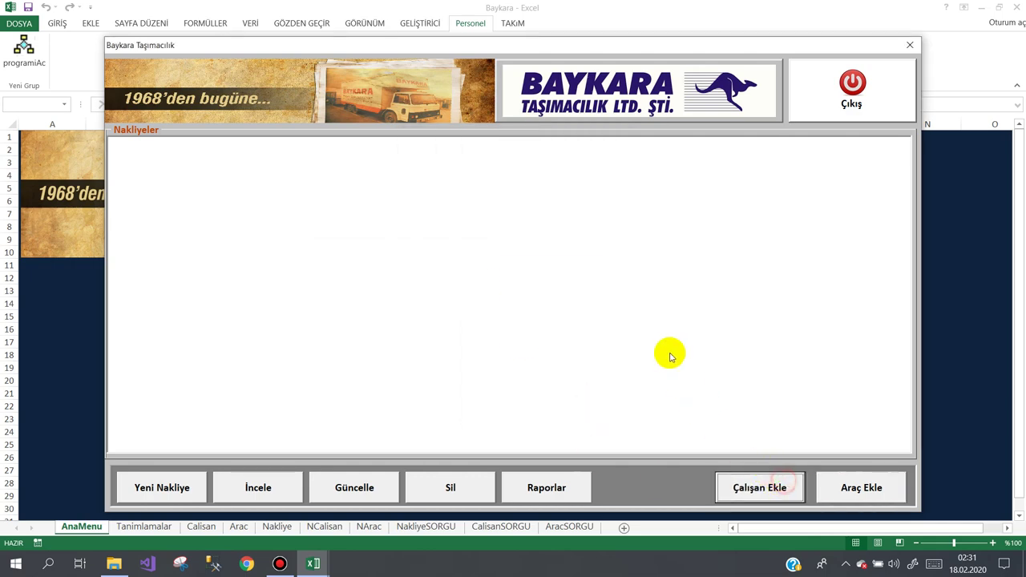
Start a new transport record and look through its employee list and definition form.
click(155, 486)
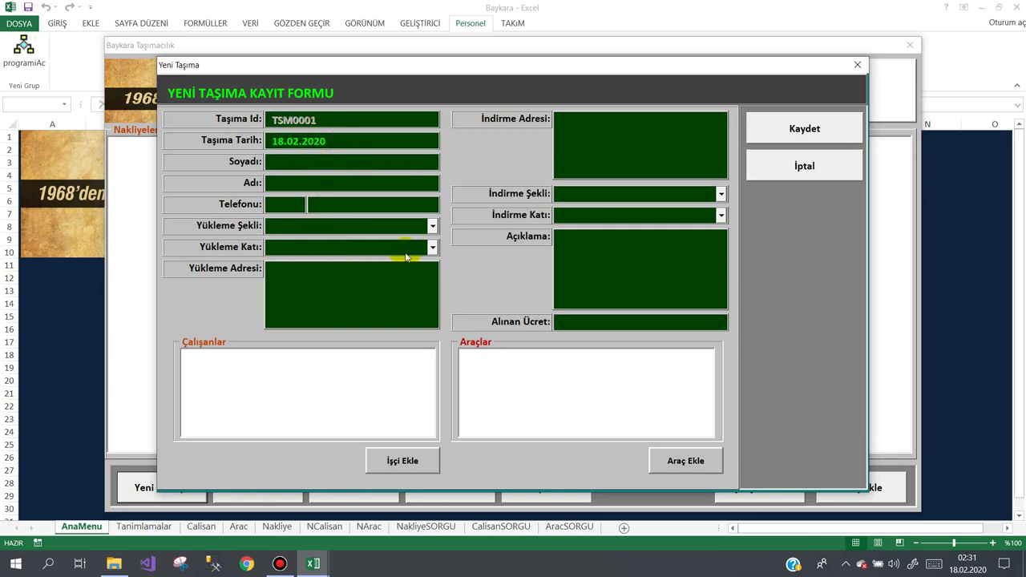
click(423, 461)
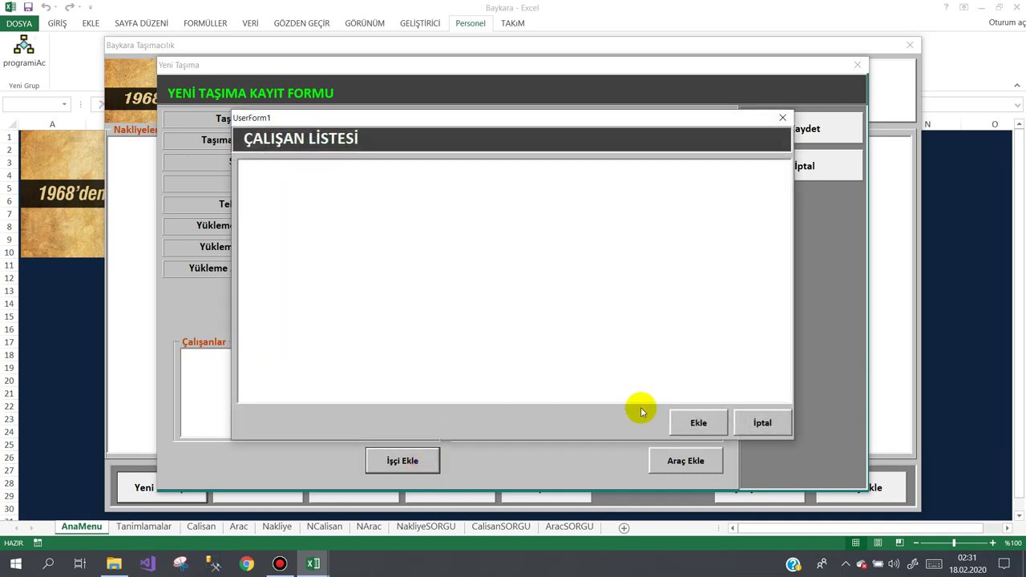
click(701, 421)
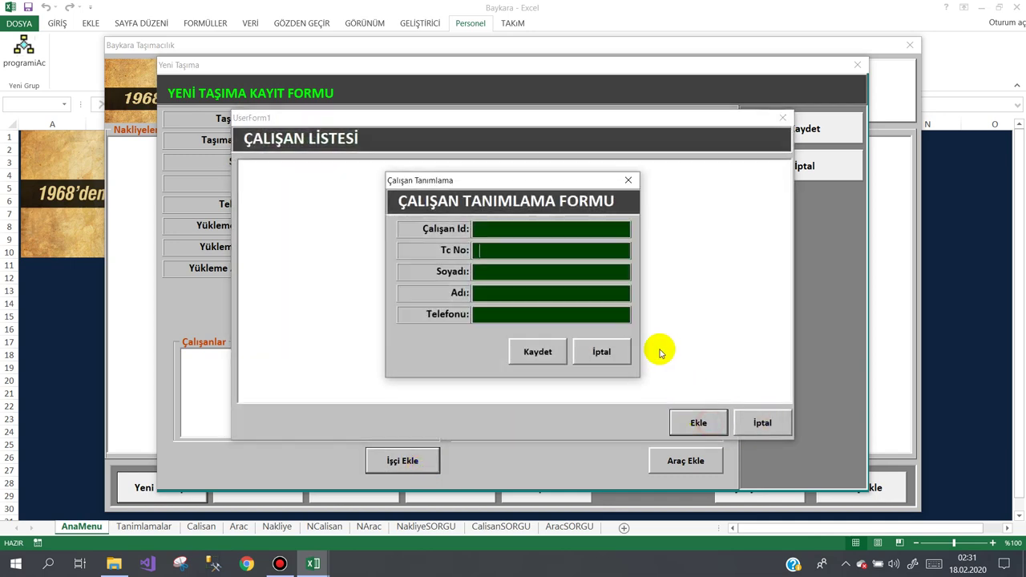
click(591, 366)
click(762, 422)
click(688, 456)
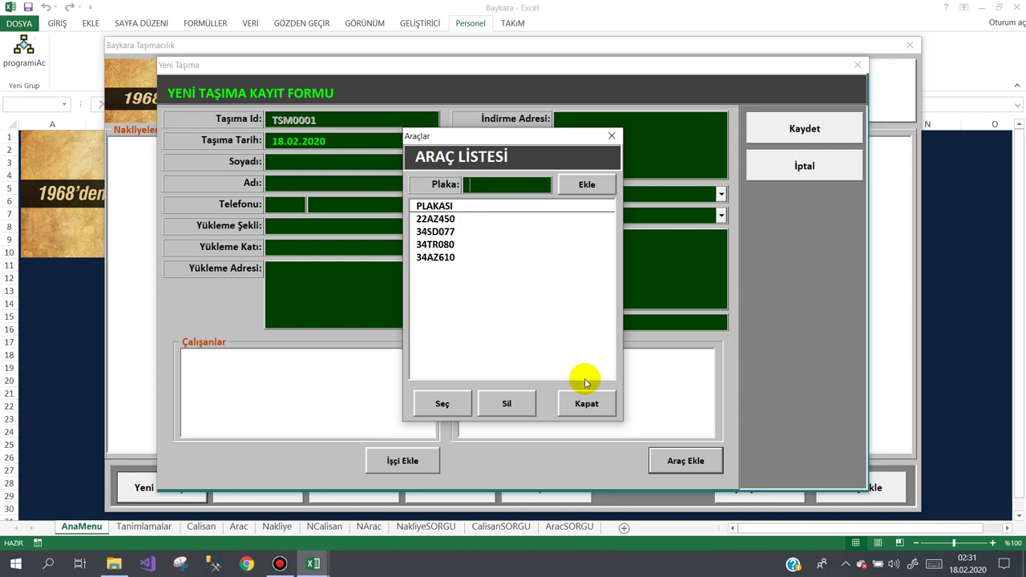
click(442, 231)
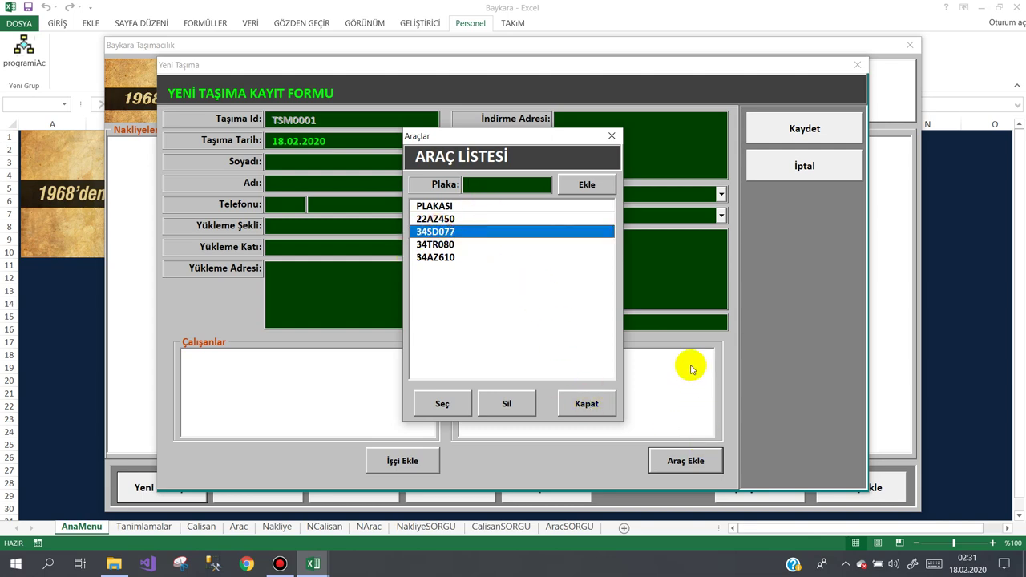
click(607, 403)
click(774, 171)
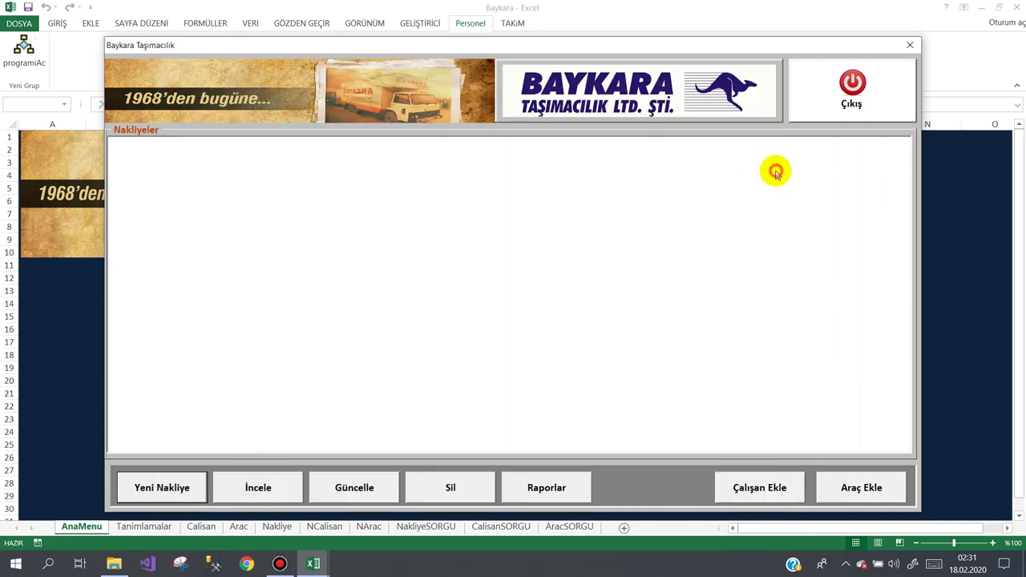
click(187, 486)
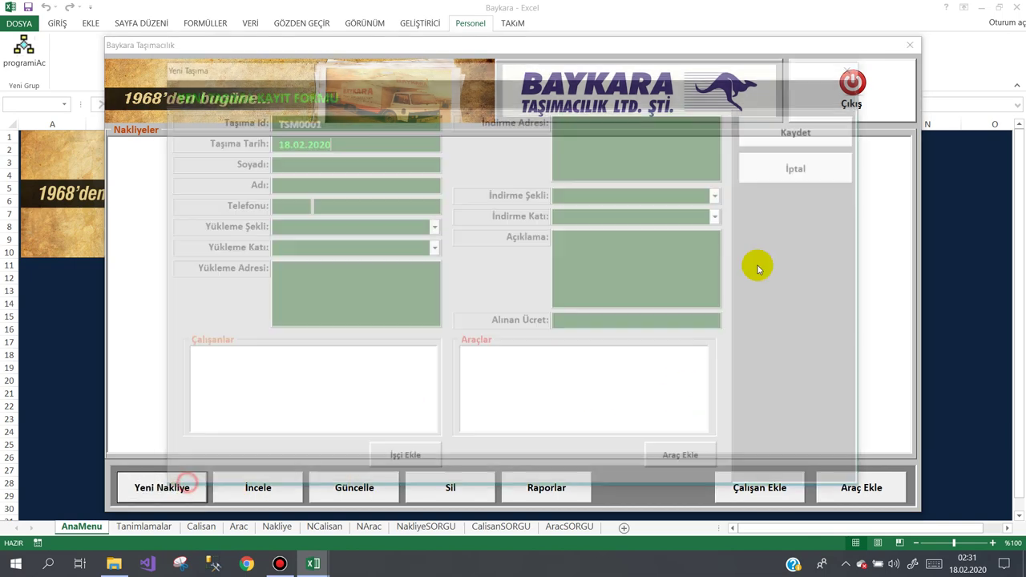
click(667, 463)
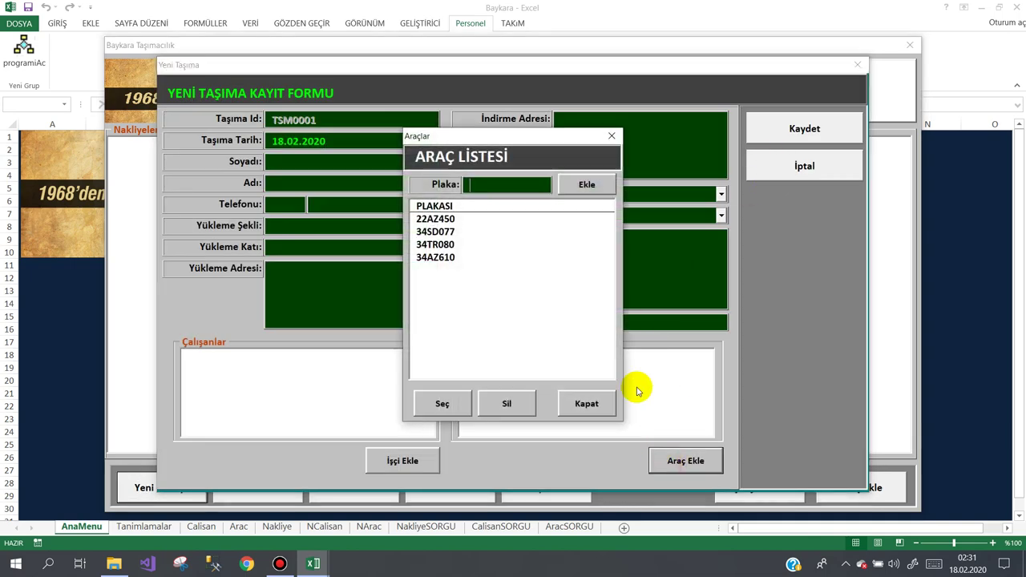
click(279, 564)
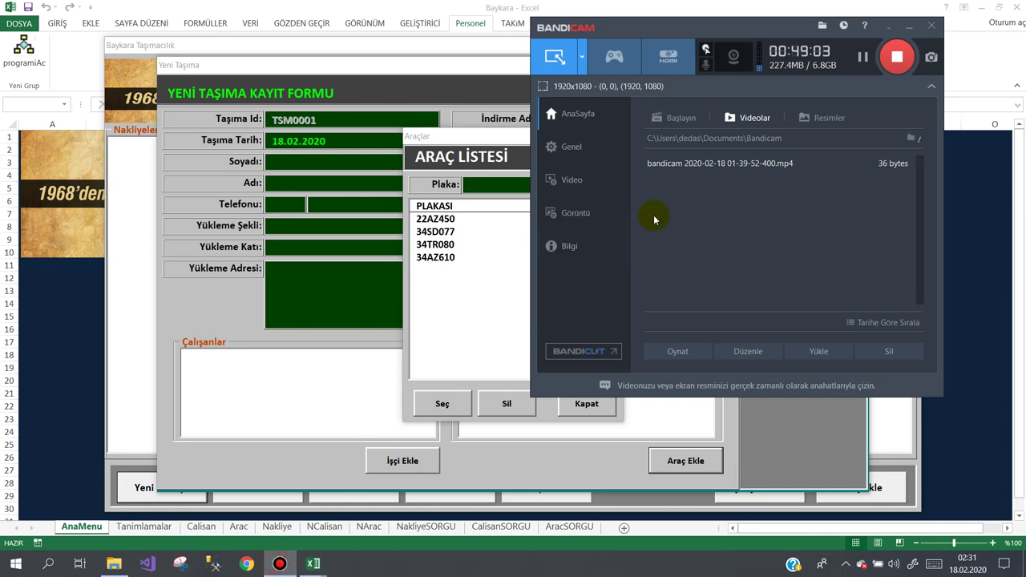